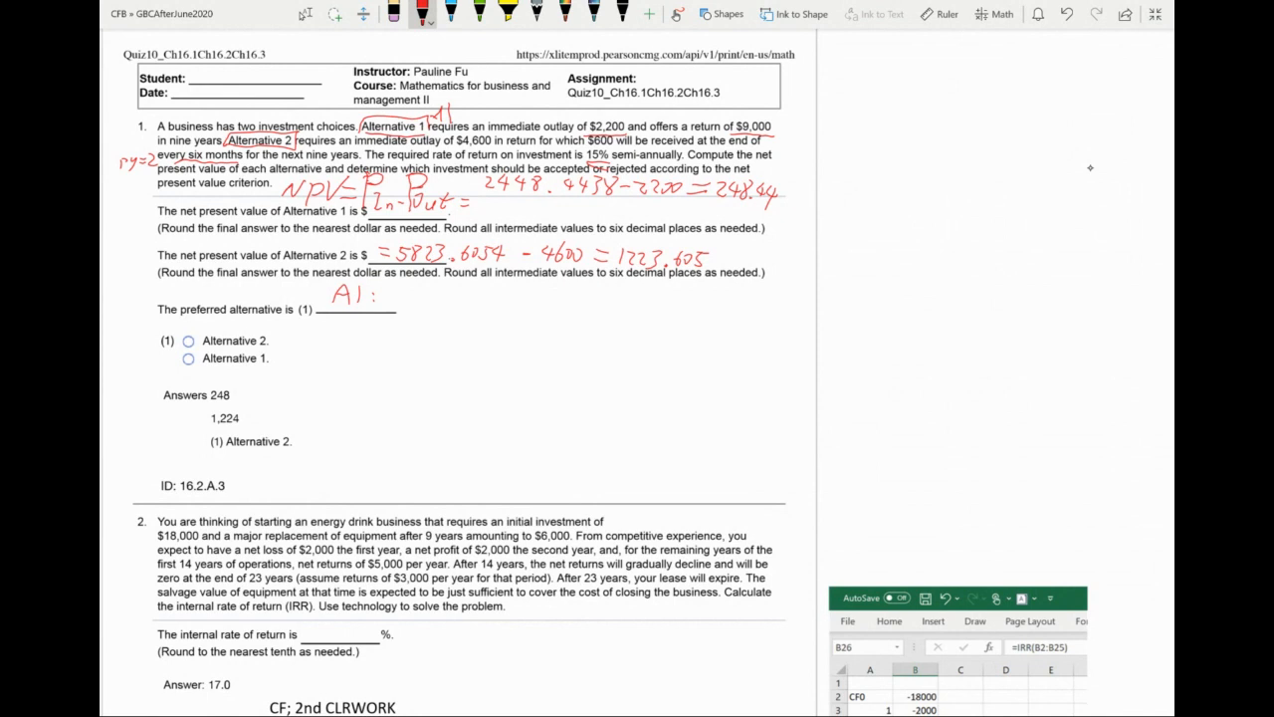
- Handwrite "Pin = PV of 9000 in 9 yrs" after the "A1:" label on the preferred alternative line
mouse_move(419, 290)
left_mouse_down()
mouse_move(420, 317)
mouse_move(422, 297)
left_mouse_up()
mouse_move(470, 296)
left_mouse_down()
mouse_move(494, 295)
mouse_move(510, 319)
left_mouse_up()
mouse_move(510, 296)
left_mouse_down()
mouse_move(511, 308)
mouse_move(572, 300)
mouse_move(581, 318)
left_mouse_up()
mouse_move(577, 300)
left_mouse_down()
mouse_move(625, 318)
mouse_move(639, 299)
mouse_move(768, 315)
mouse_move(796, 290)
mouse_move(802, 305)
left_mouse_up()
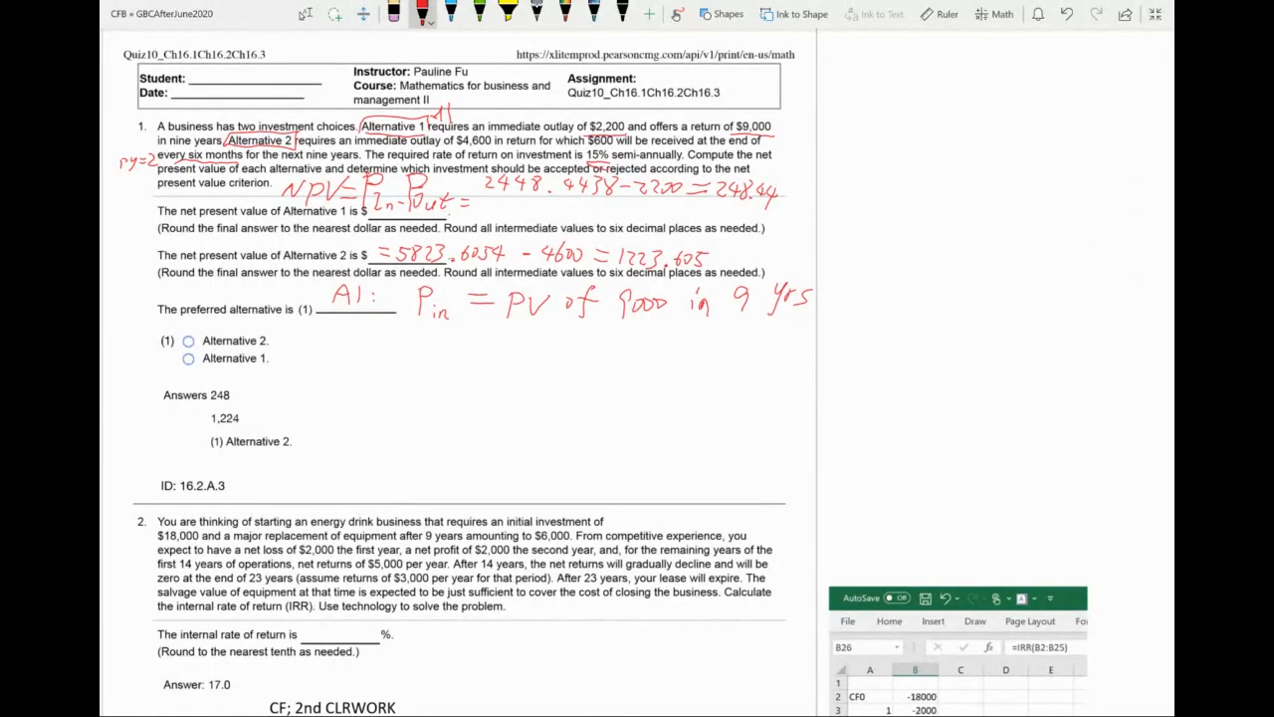
- Leave the full-screen note view and launch the BAIIPlus calculator application from the Transcend (D:) drive
key("Escape")
mouse_move(1135, 6)
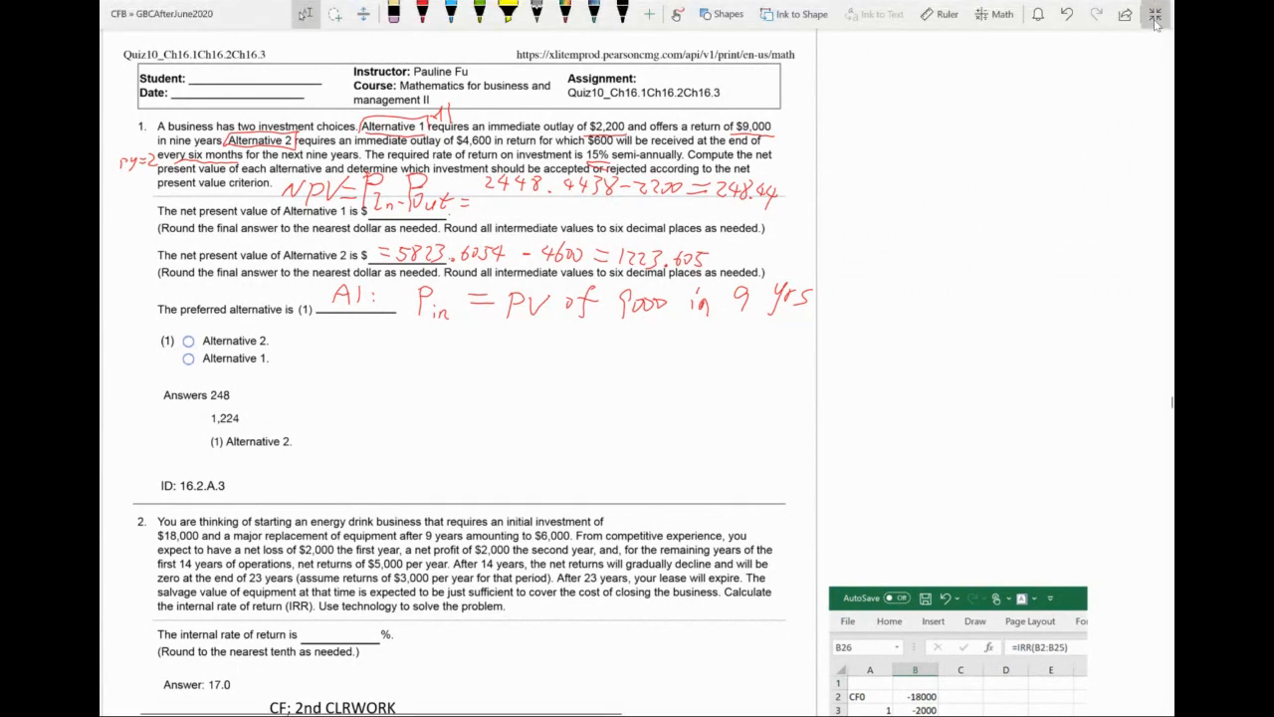
left_click(1155, 16)
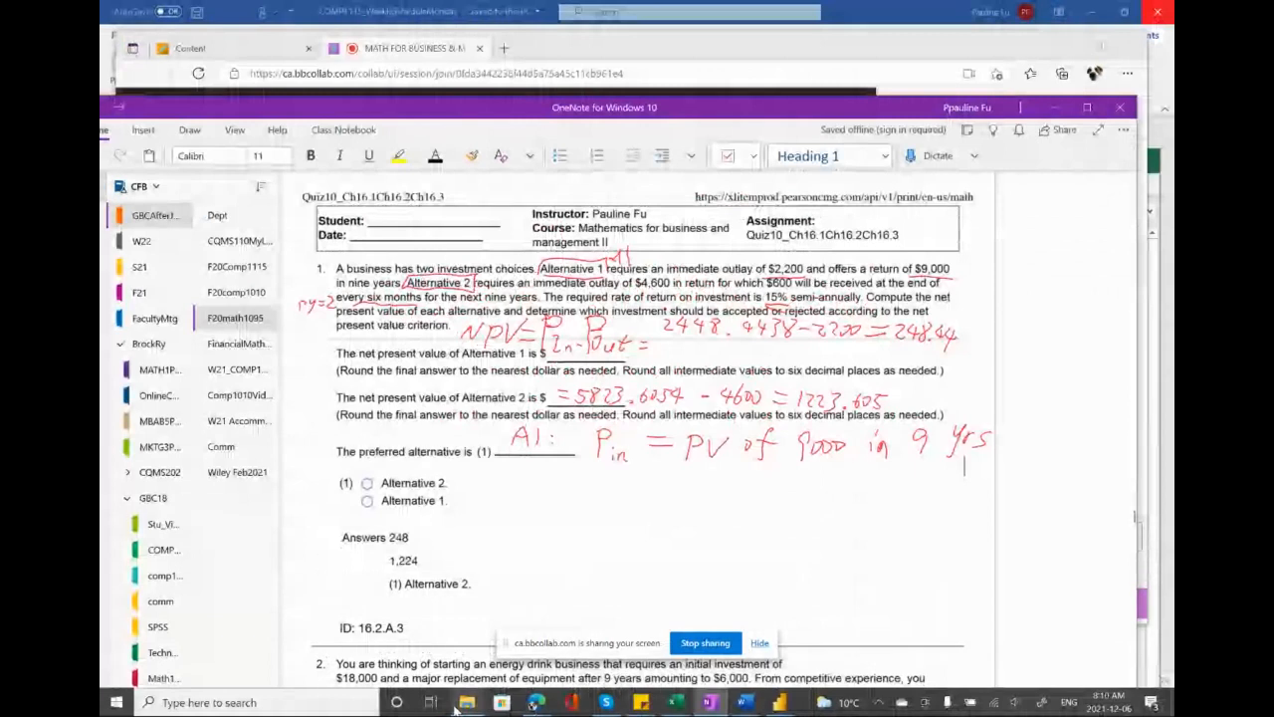
left_click(467, 702)
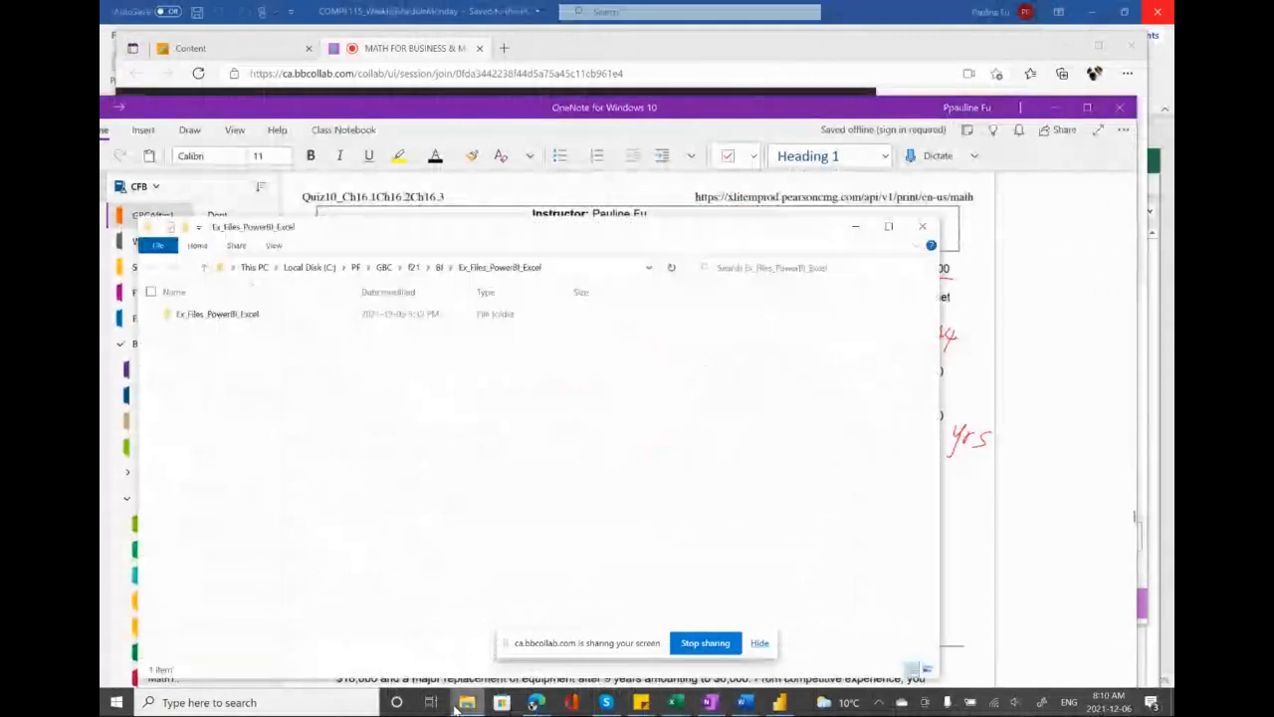
left_click(252, 272)
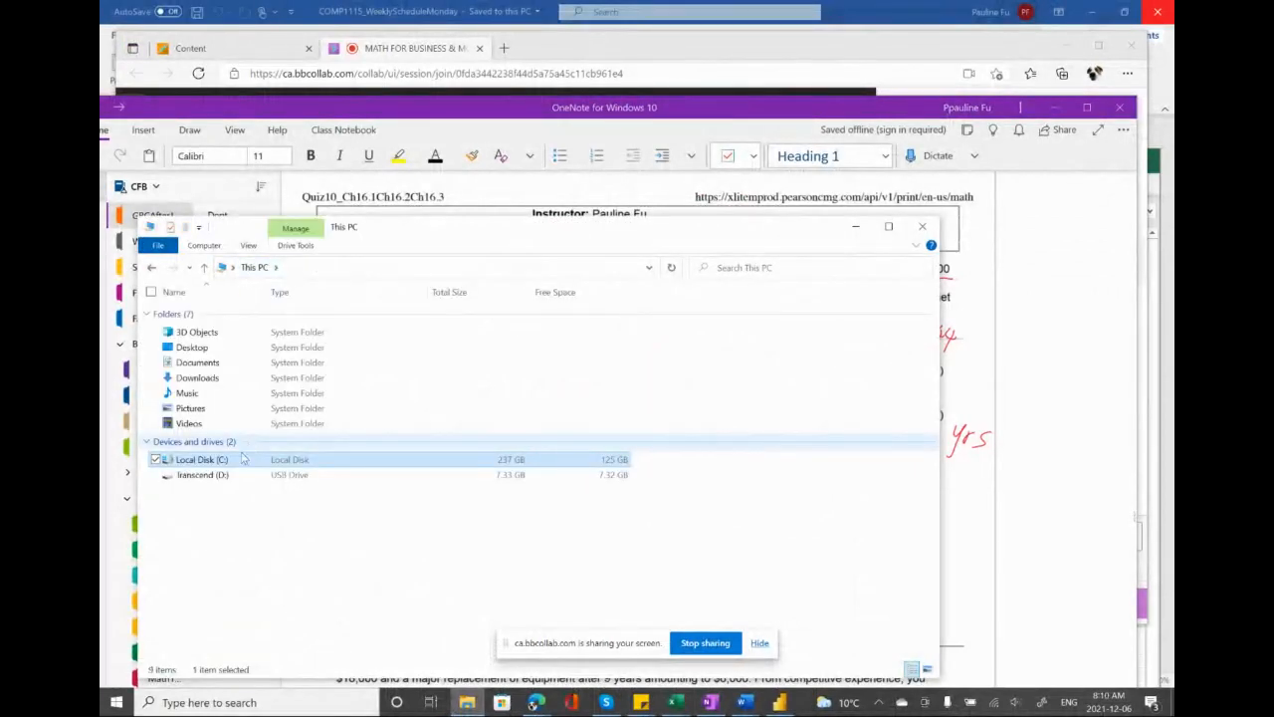
left_click(204, 474)
double_click(204, 475)
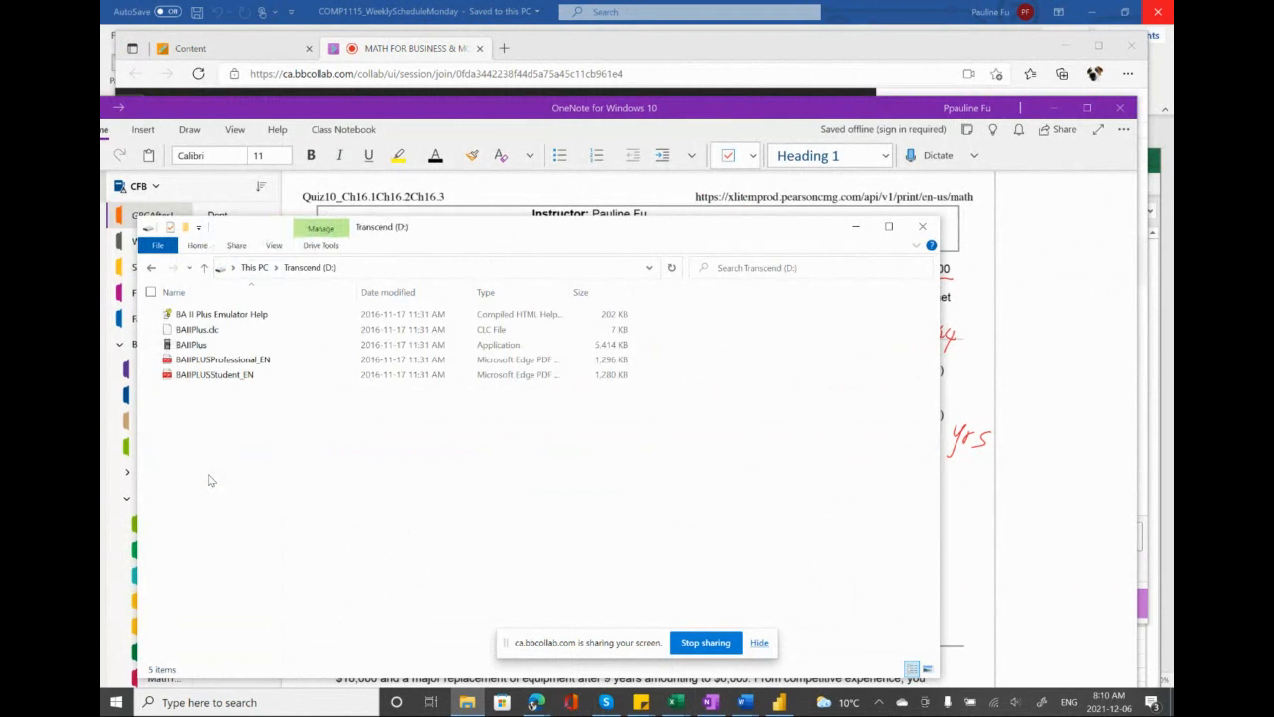
double_click(193, 344)
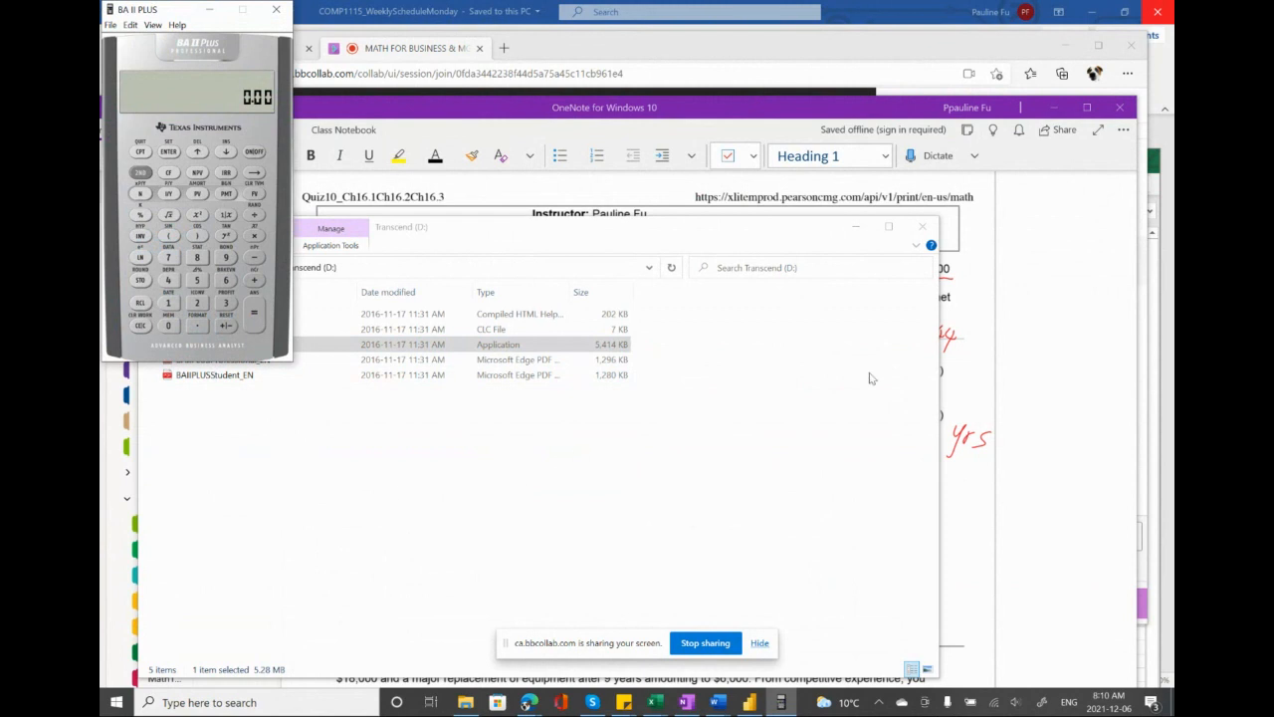
- Clear the note and file windows out of the way and set the calculator's display format to 4 decimal places
left_click(1053, 106)
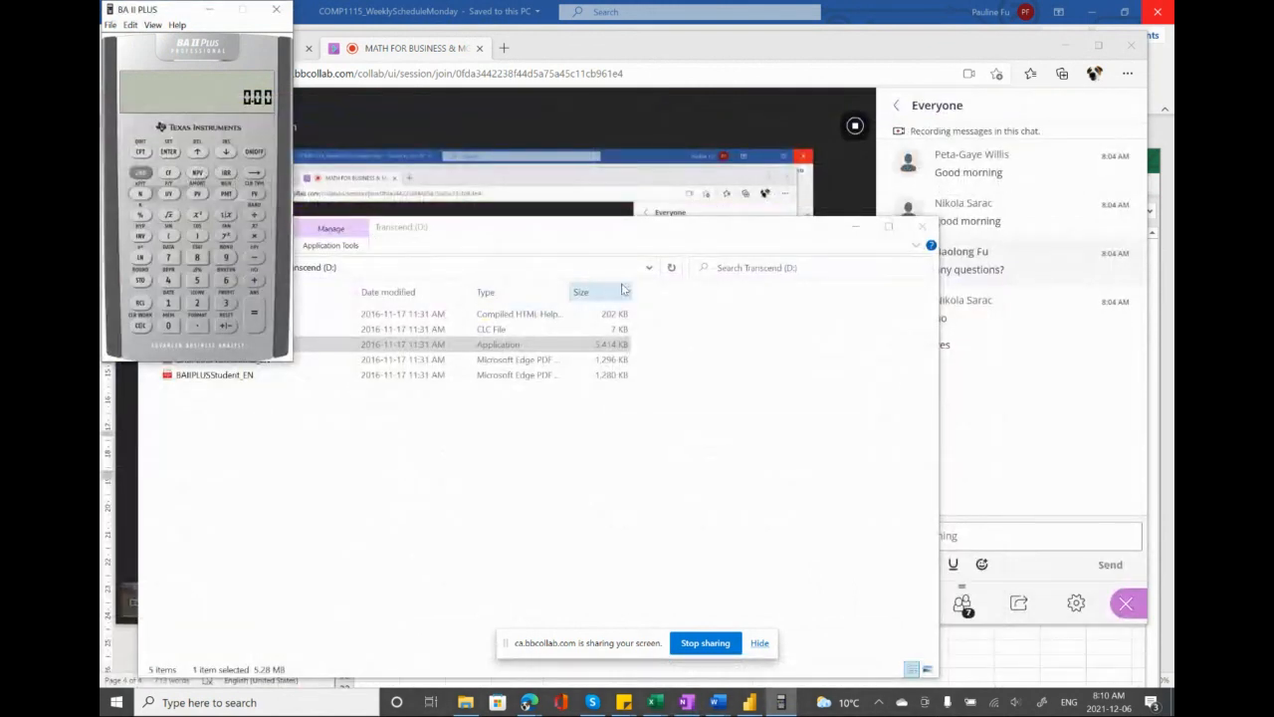
left_click(846, 234)
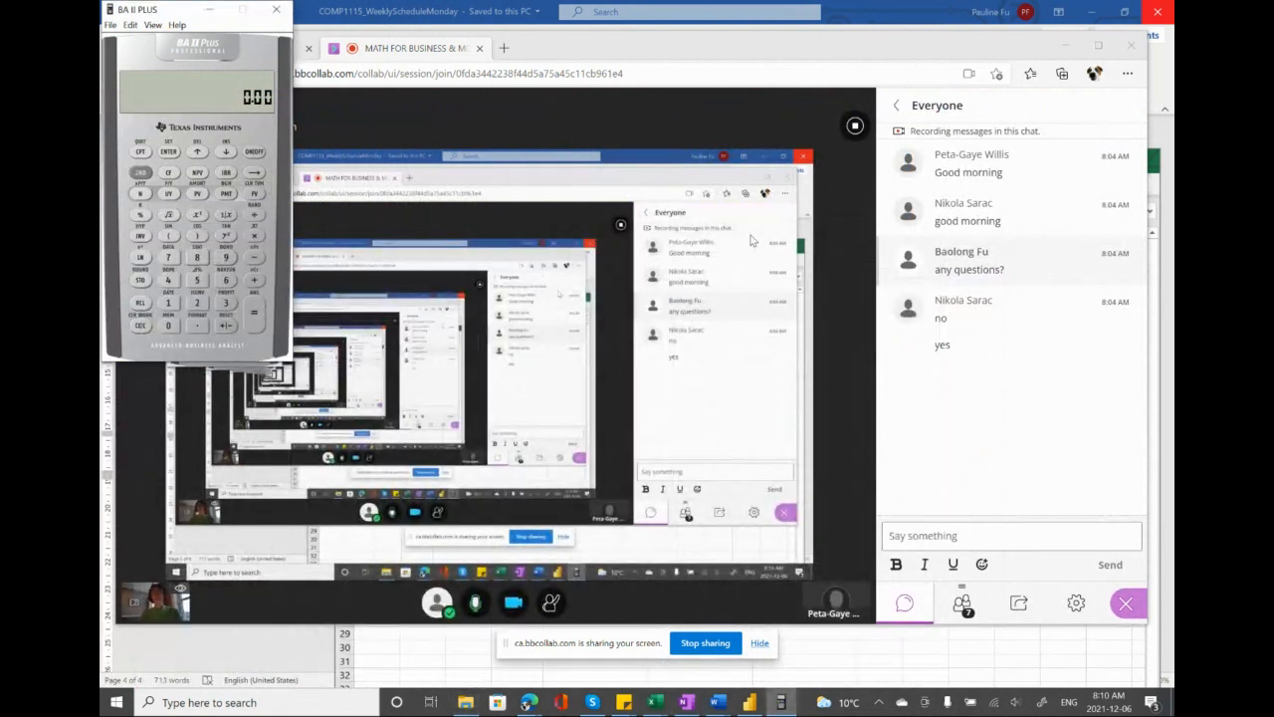
left_click(139, 174)
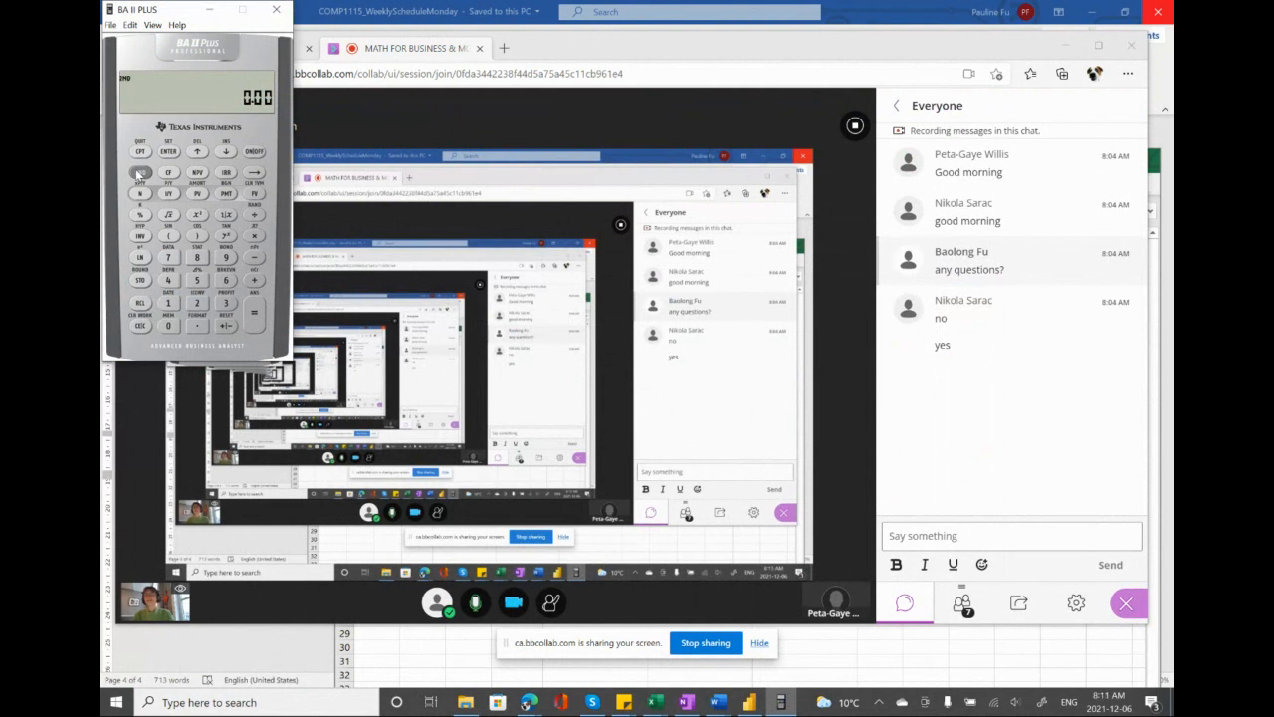
left_click(197, 326)
left_click(169, 280)
left_click(169, 152)
left_click(141, 173)
left_click(140, 153)
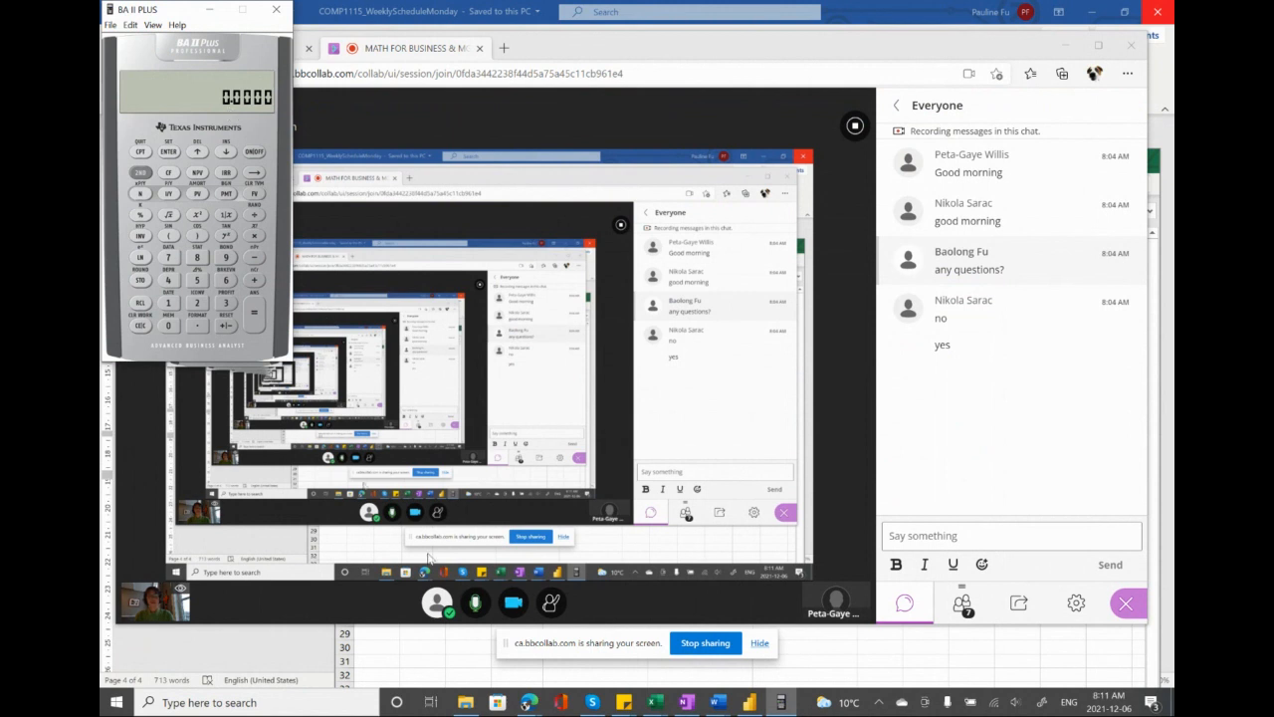
- Switch to OneNote and handwrite "CY=2" beside the 15% semi-annual rate line of question 1
left_click(685, 703)
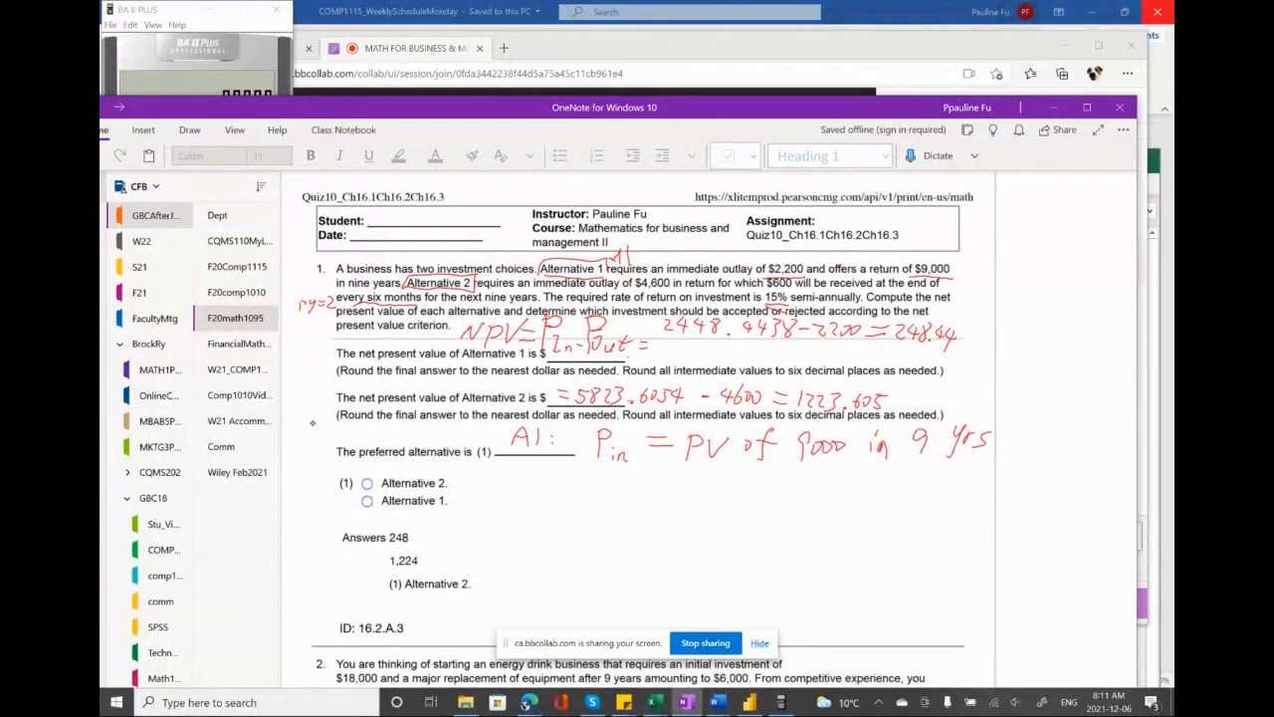
left_click_drag(972, 290, 974, 297)
left_click_drag(976, 290, 975, 305)
left_click_drag(990, 299, 1003, 305)
left_click_drag(1005, 300, 1014, 317)
- Switch to the BA II Plus calculator and set both payments per year (P/Y) and compounding periods per year (C/Y) to 2
left_click(237, 267)
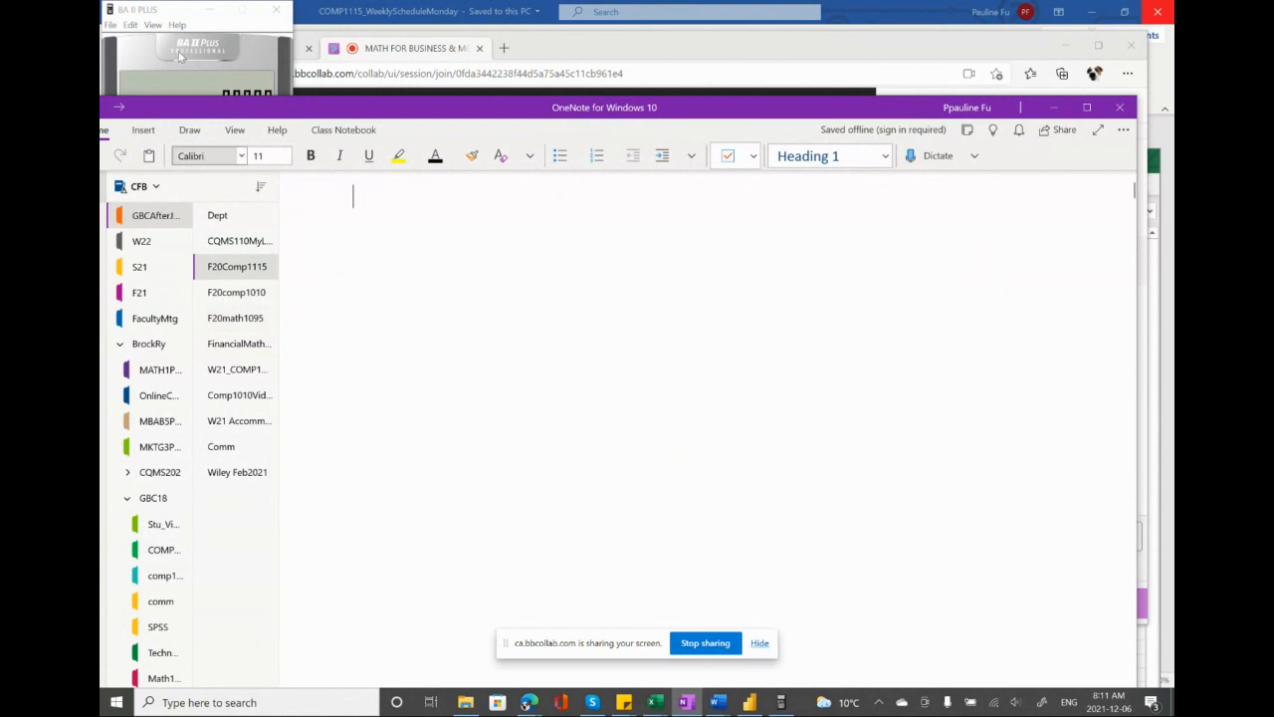
left_click(189, 9)
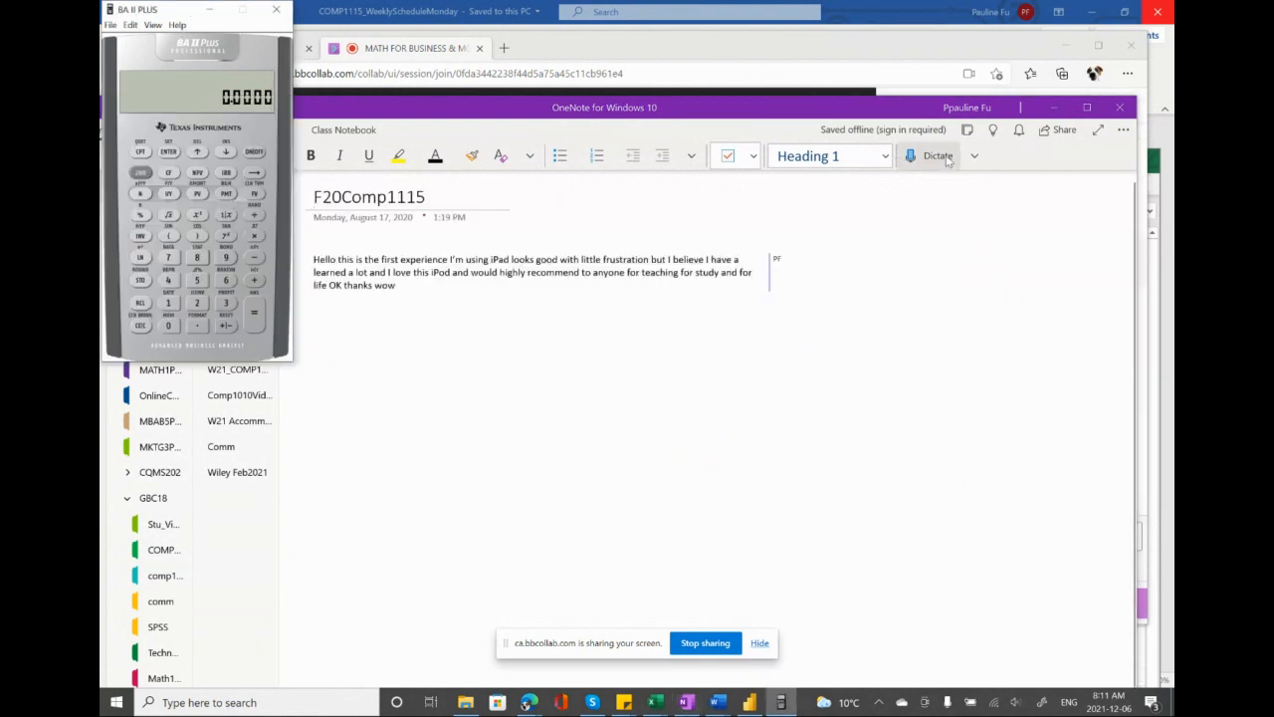
left_click(1056, 108)
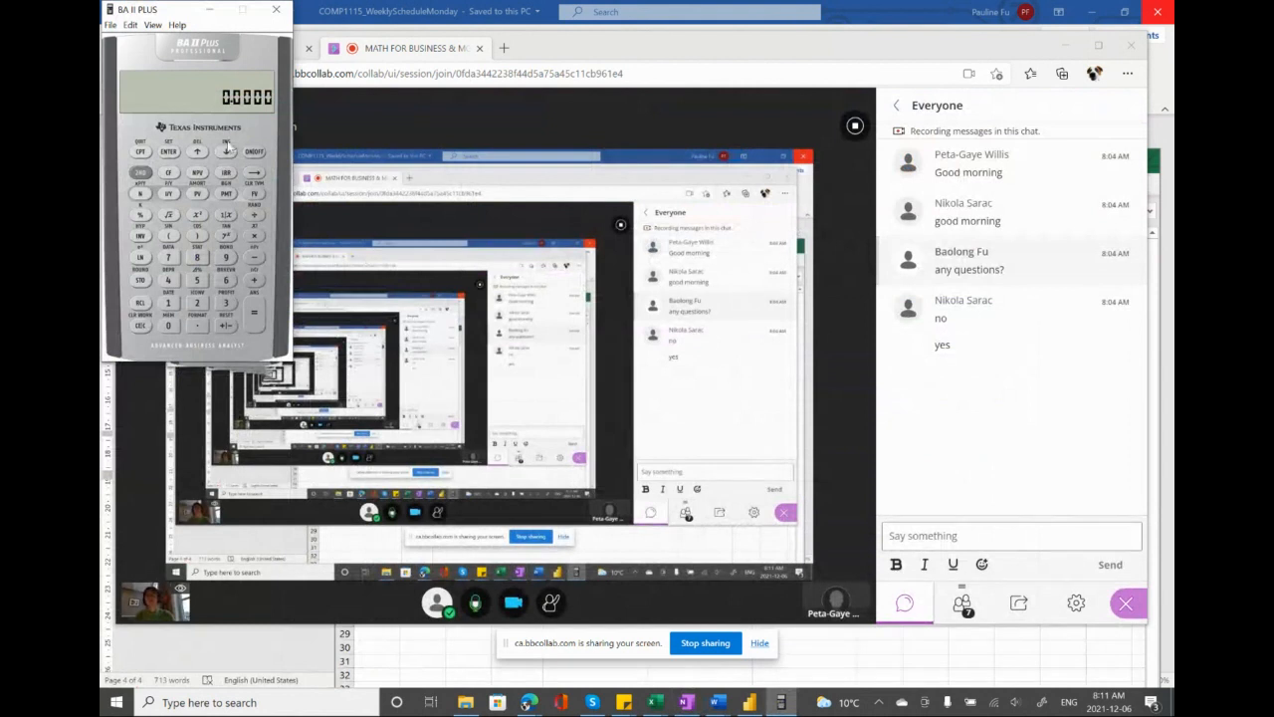
left_click(141, 174)
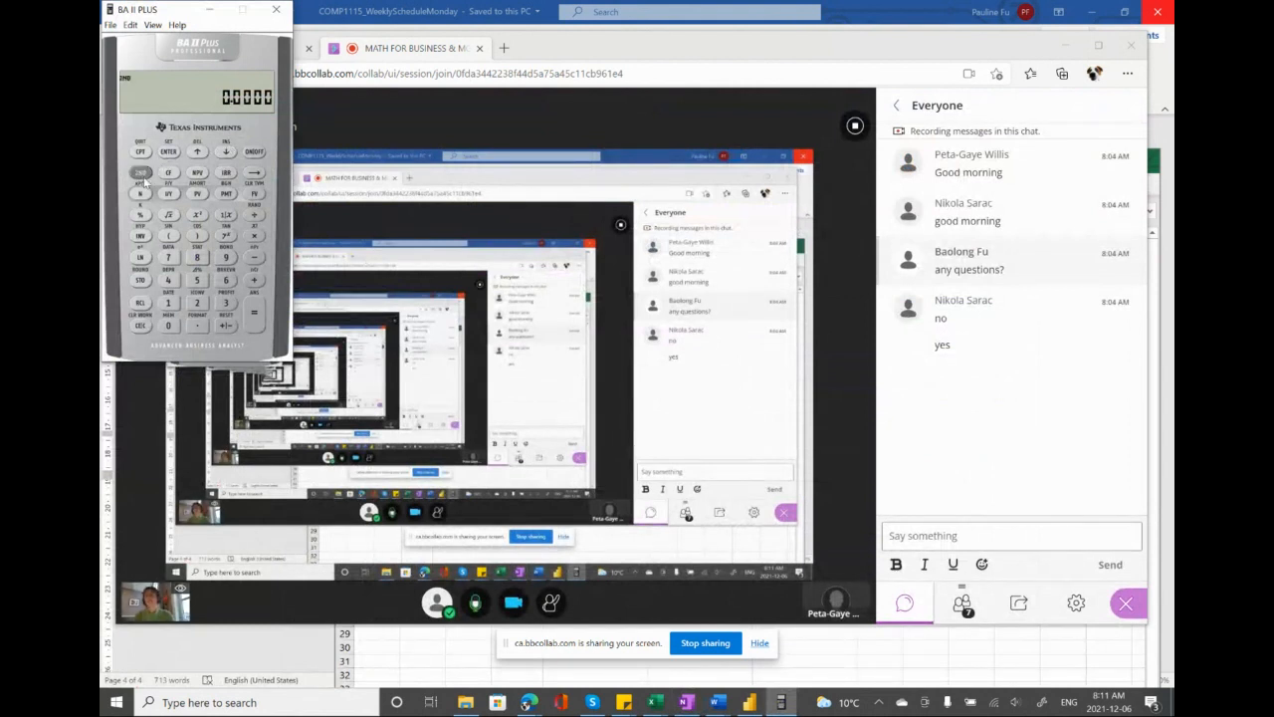
left_click(169, 195)
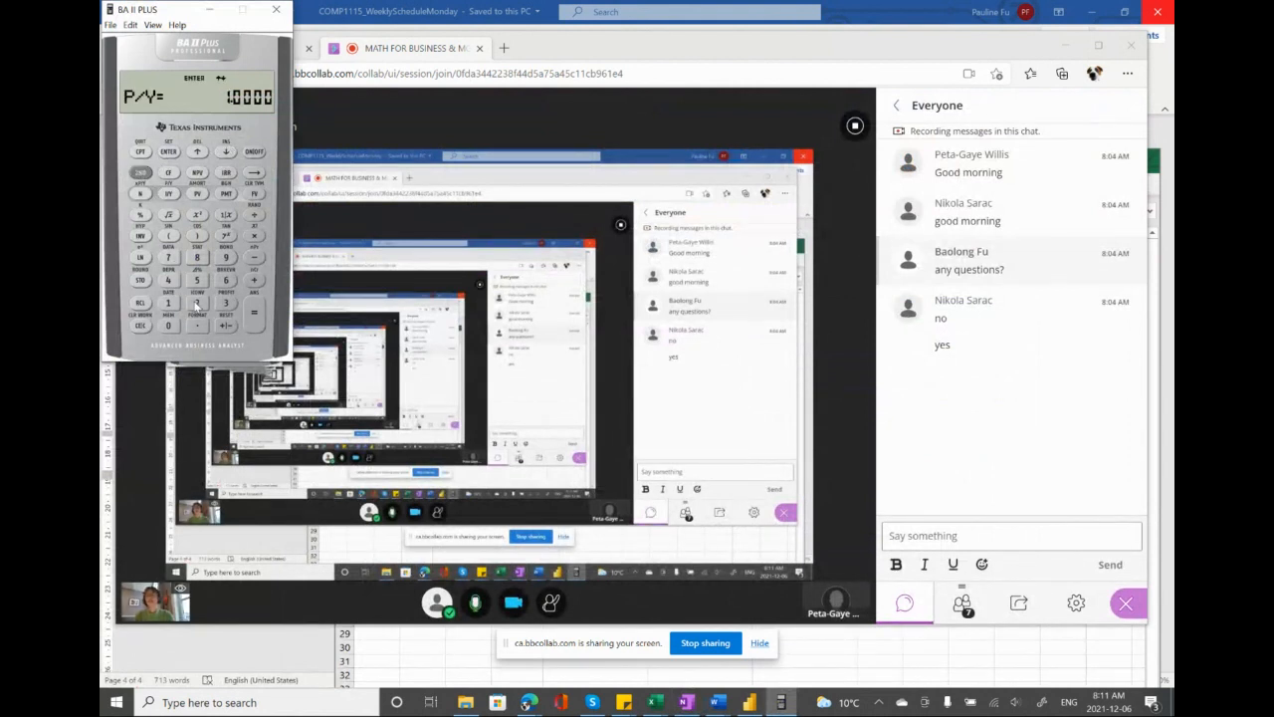
left_click(197, 302)
left_click(166, 152)
left_click(226, 152)
left_click(197, 302)
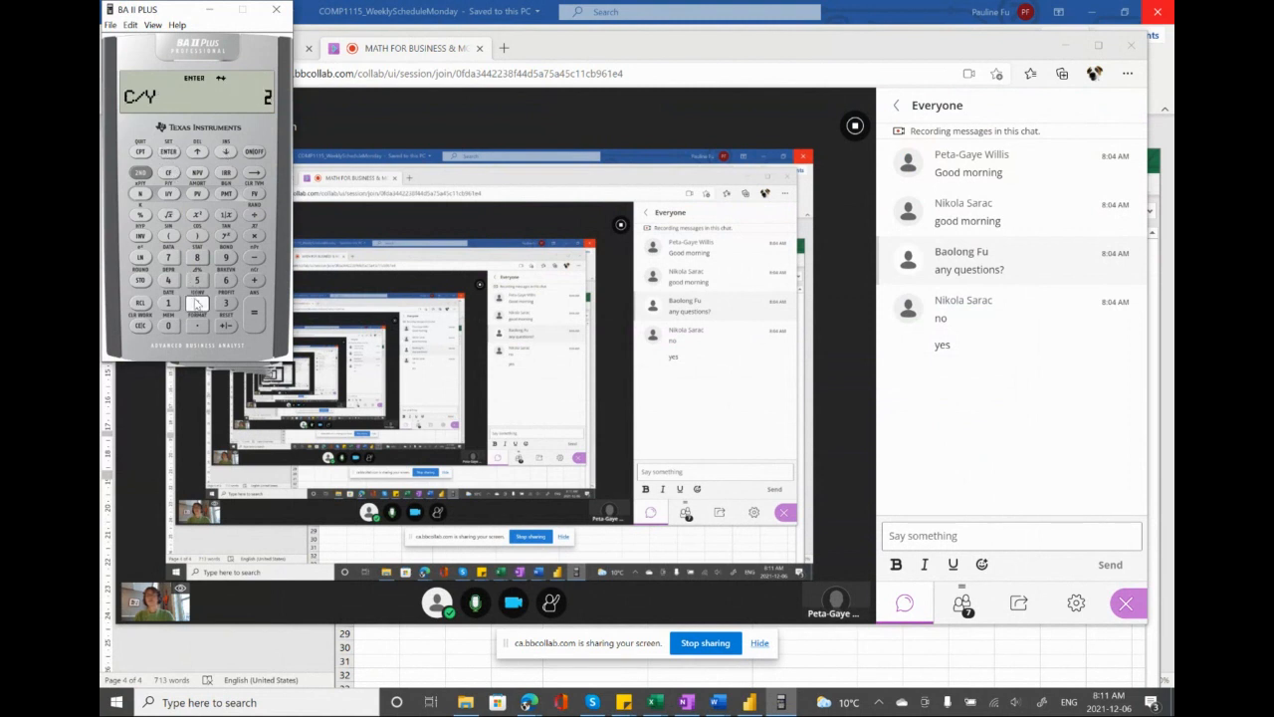
left_click(167, 152)
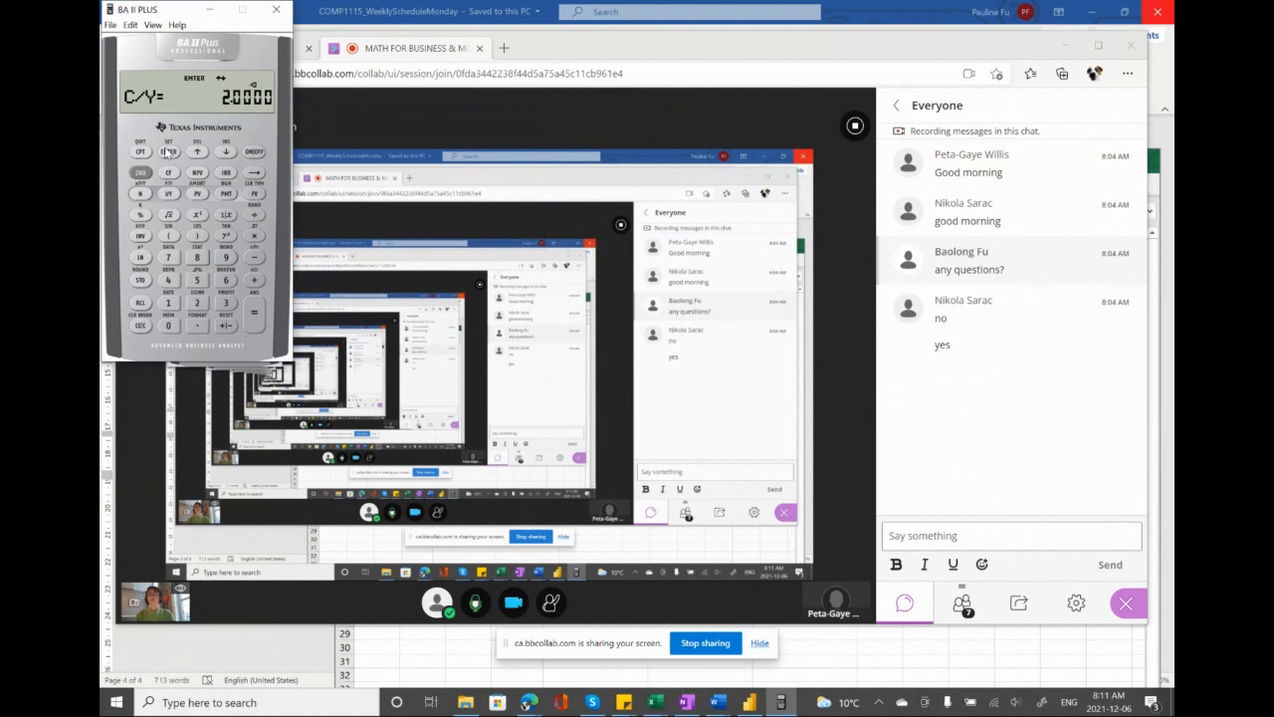
left_click(141, 172)
left_click(141, 152)
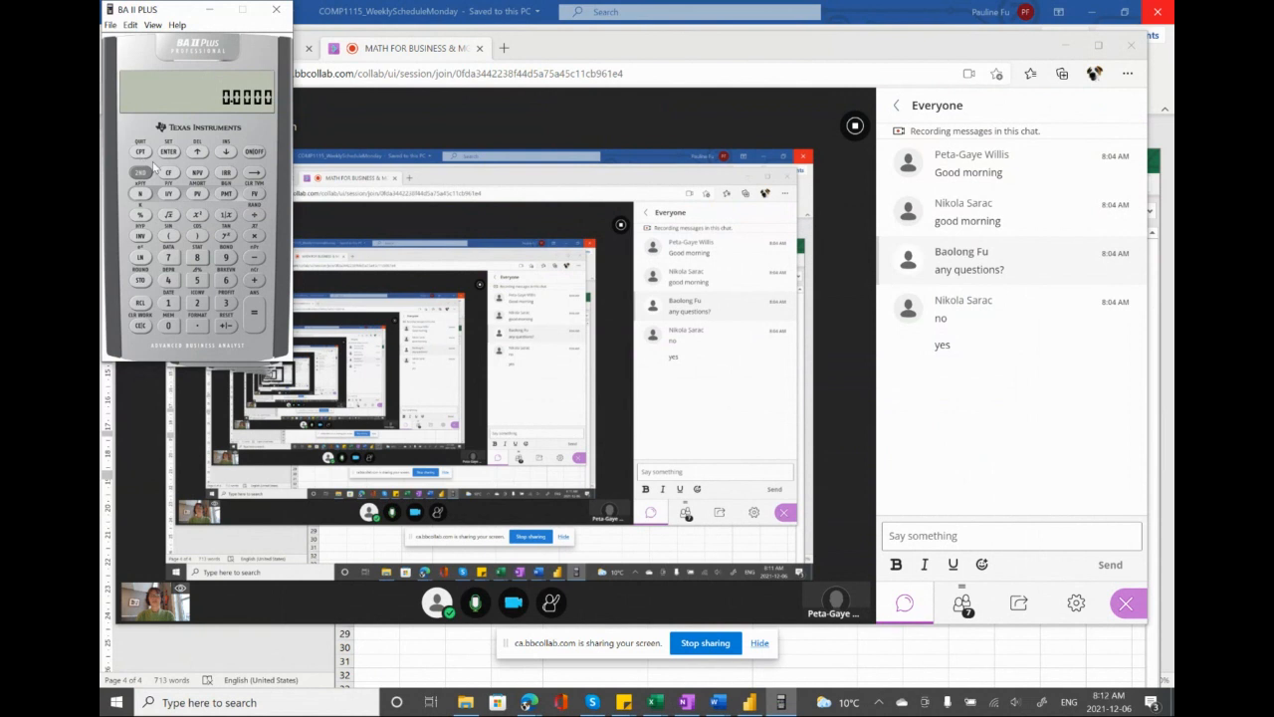
- Return to the F20math1095 page in OneNote and reposition its window so the calculator stays partly visible
left_click(686, 702)
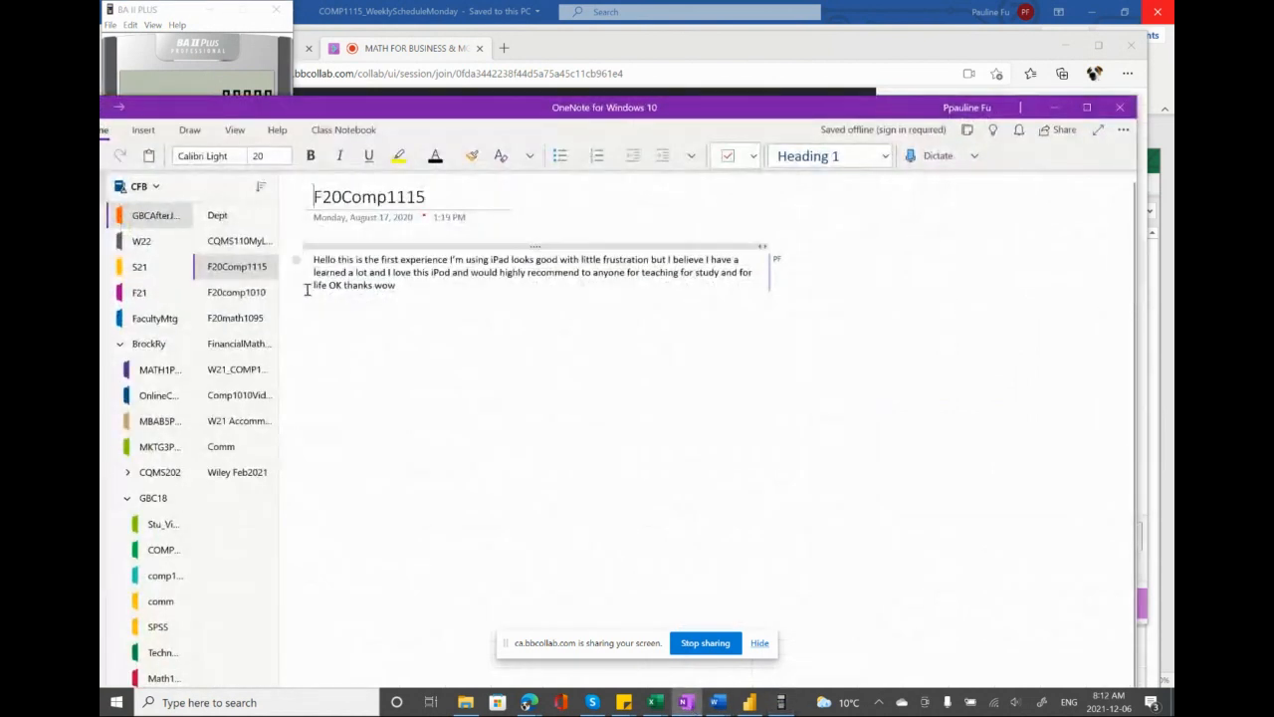
left_click(248, 322)
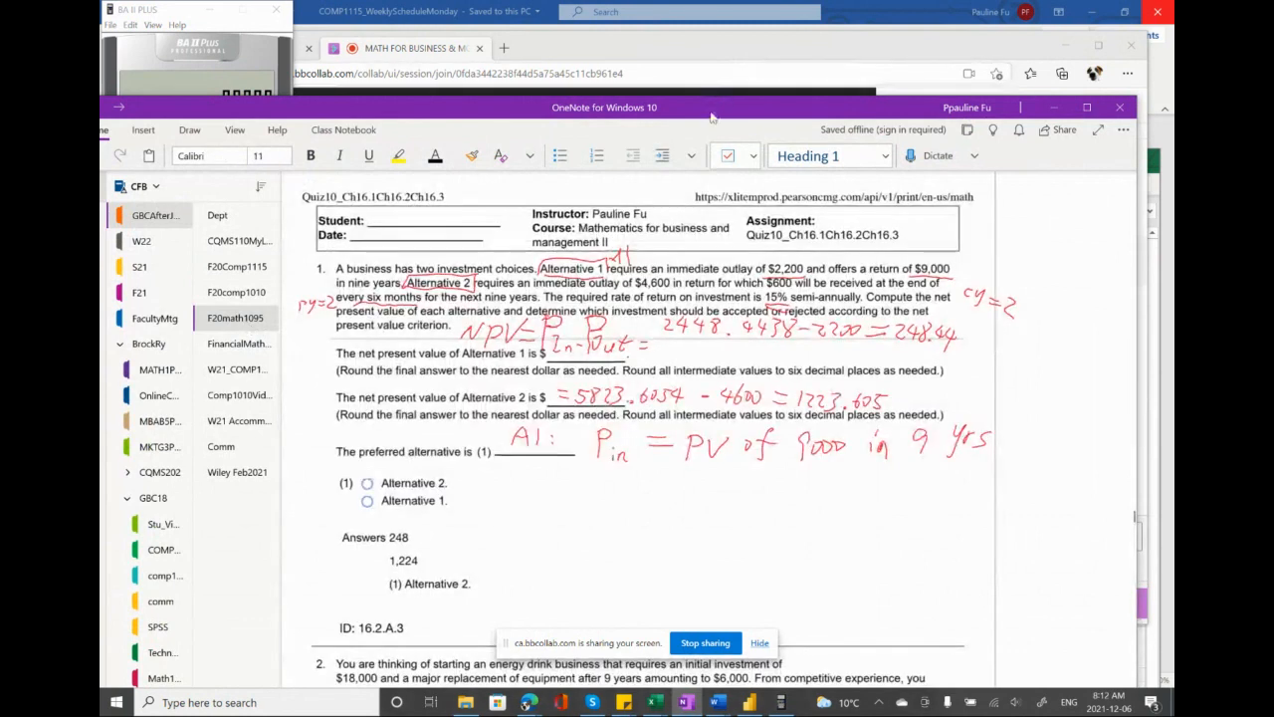
left_click_drag(711, 118, 884, 42)
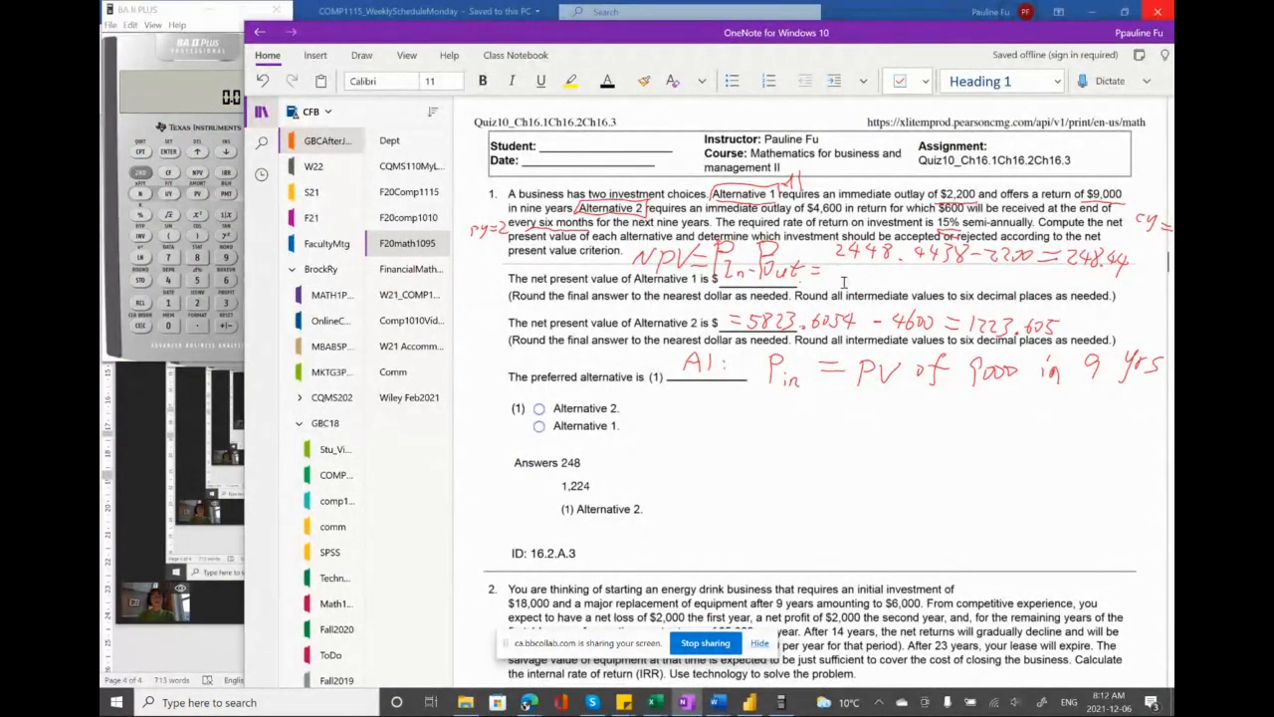
- Handwrite the number of periods "n=2(9)=18" below the present value statement
left_click(820, 436)
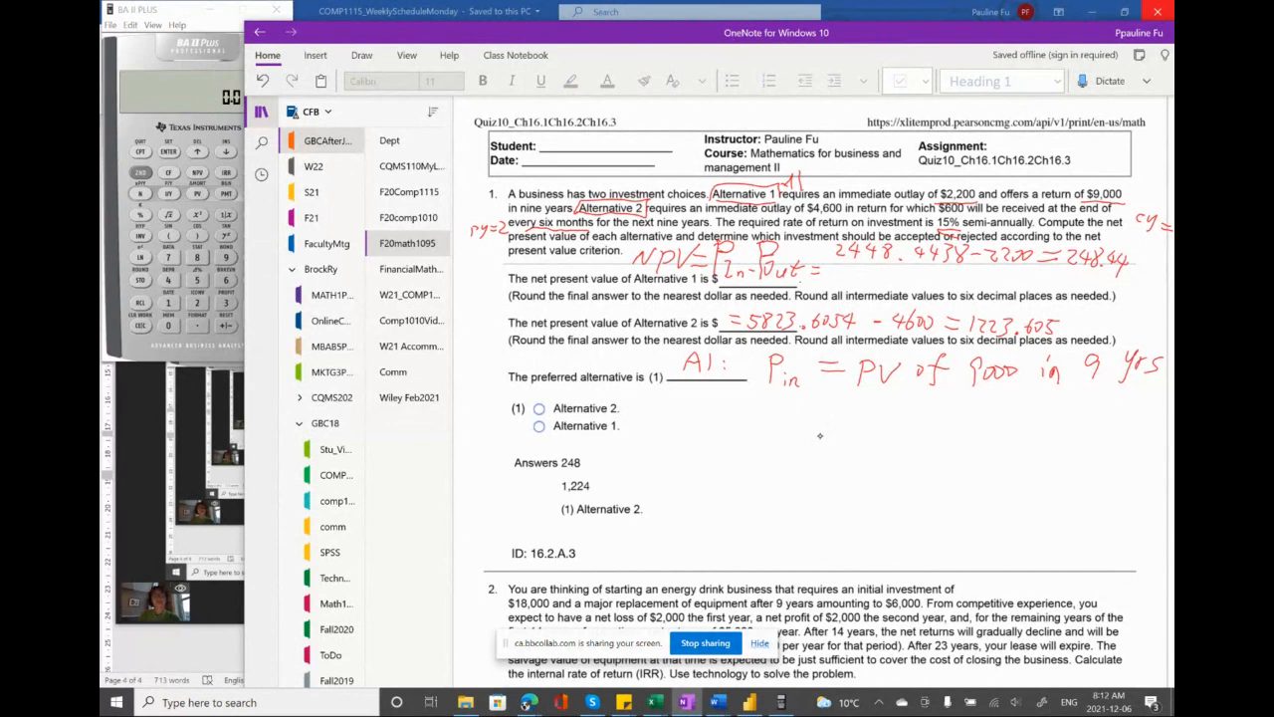
left_click_drag(838, 410, 860, 403)
mouse_move(852, 406)
left_mouse_down()
mouse_move(880, 412)
mouse_move(882, 398)
left_mouse_up()
key("ctrl+z")
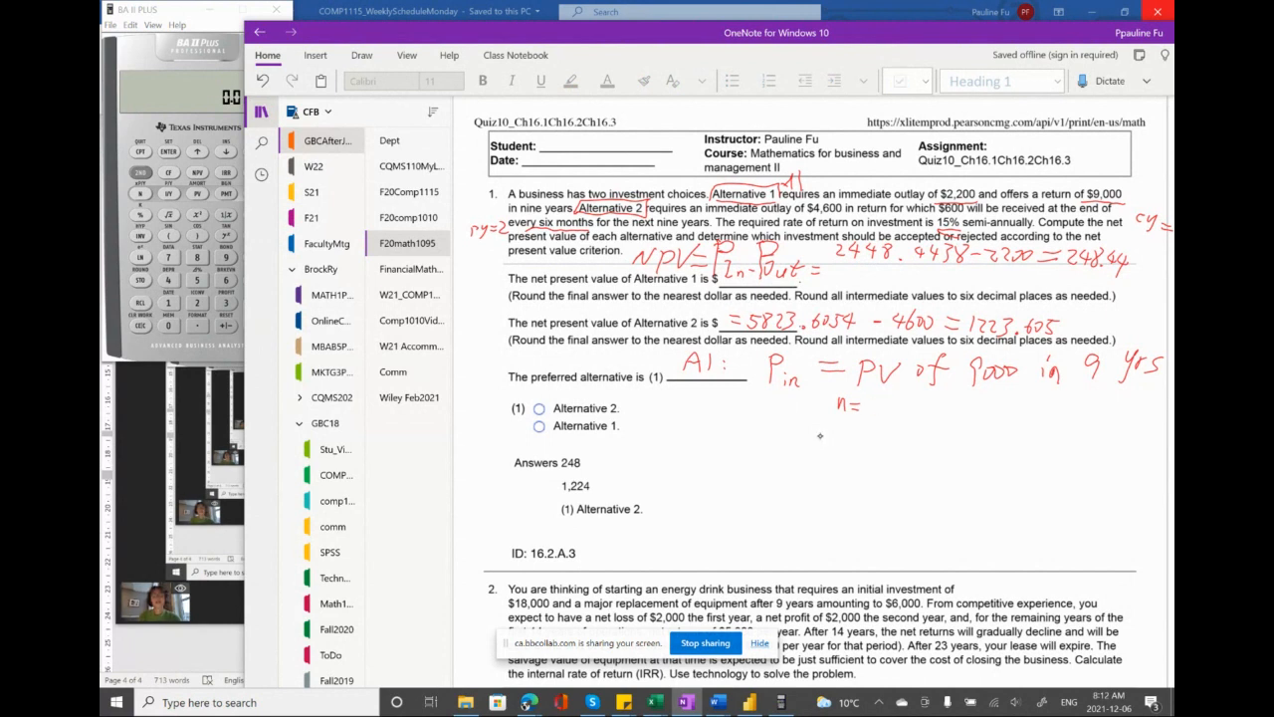
mouse_move(897, 399)
left_mouse_down()
mouse_move(889, 425)
mouse_move(878, 416)
mouse_move(902, 417)
mouse_move(877, 414)
mouse_move(925, 401)
mouse_move(953, 418)
left_mouse_up()
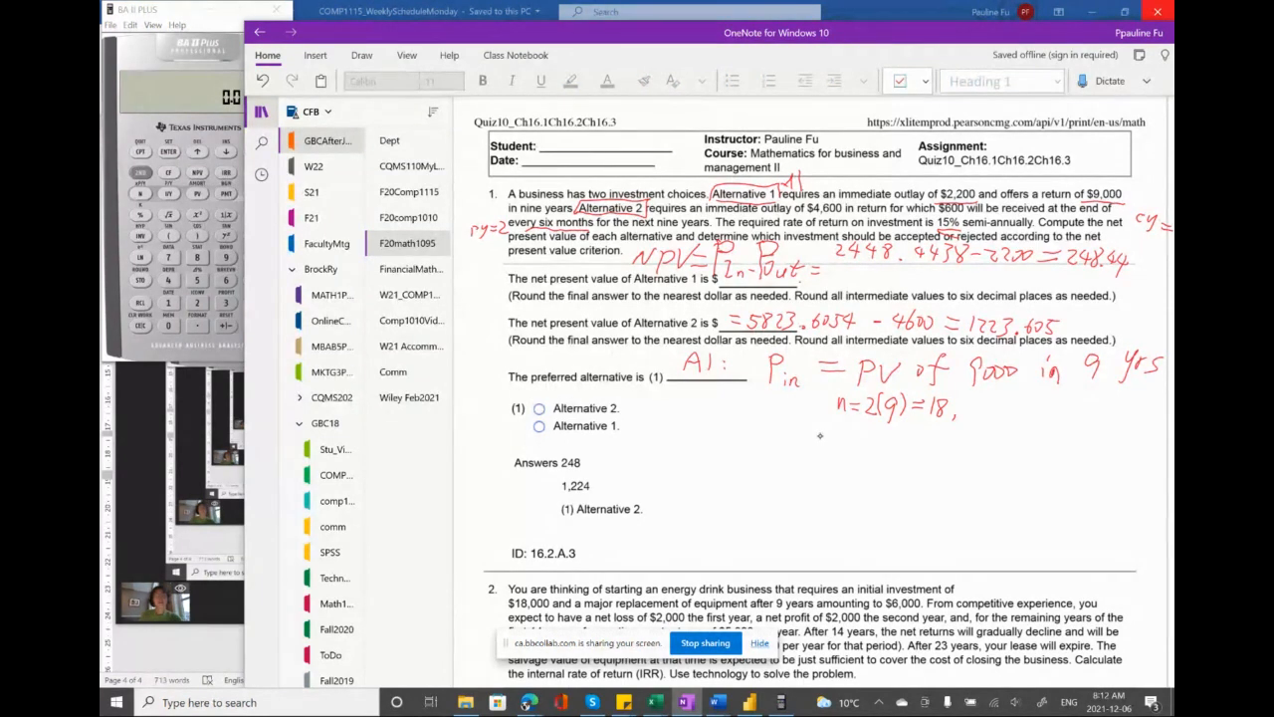
- Handwrite the remaining calculator entries "IY=15, PMT=0, FV=9000" and "CPT PV" after the number of periods
mouse_move(971, 400)
left_mouse_down()
mouse_move(971, 415)
mouse_move(1011, 416)
left_mouse_up()
left_click_drag(1012, 401, 1027, 401)
mouse_move(1038, 402)
left_mouse_down()
mouse_move(1039, 421)
mouse_move(1070, 406)
left_mouse_up()
mouse_move(1065, 406)
left_mouse_down()
mouse_move(1065, 420)
mouse_move(1088, 407)
left_mouse_up()
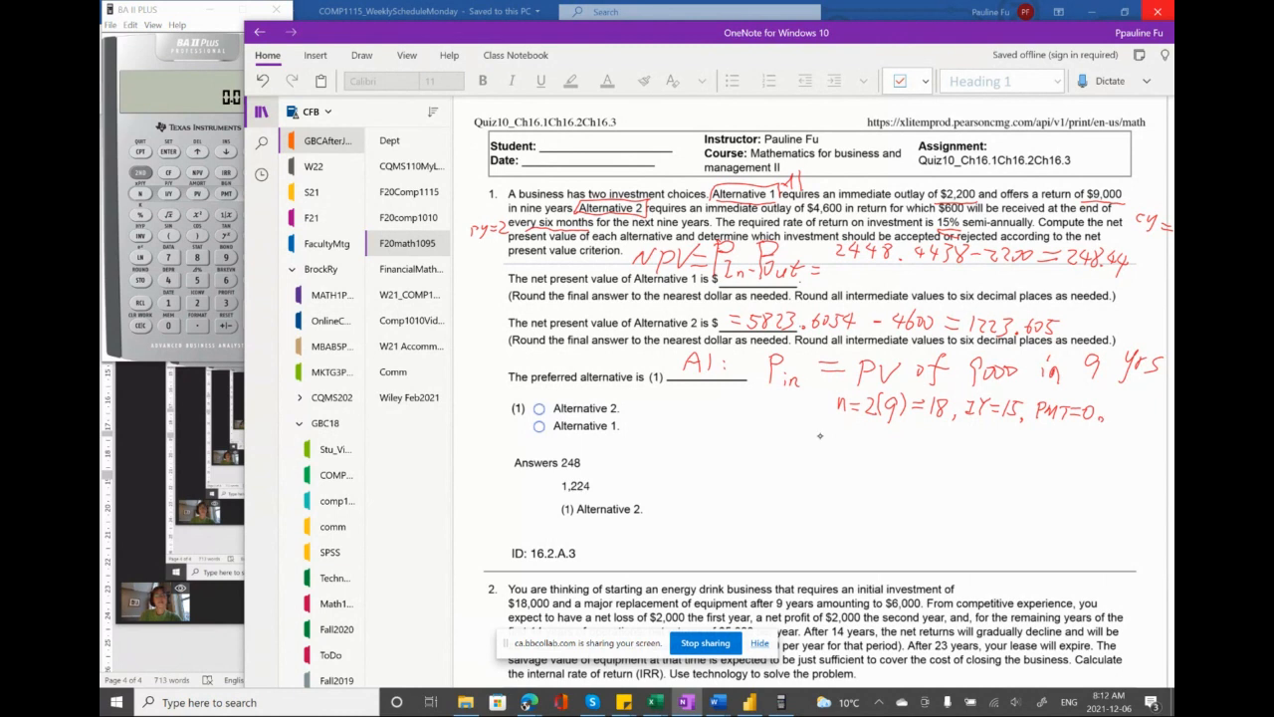
left_click_drag(1111, 402, 1166, 416)
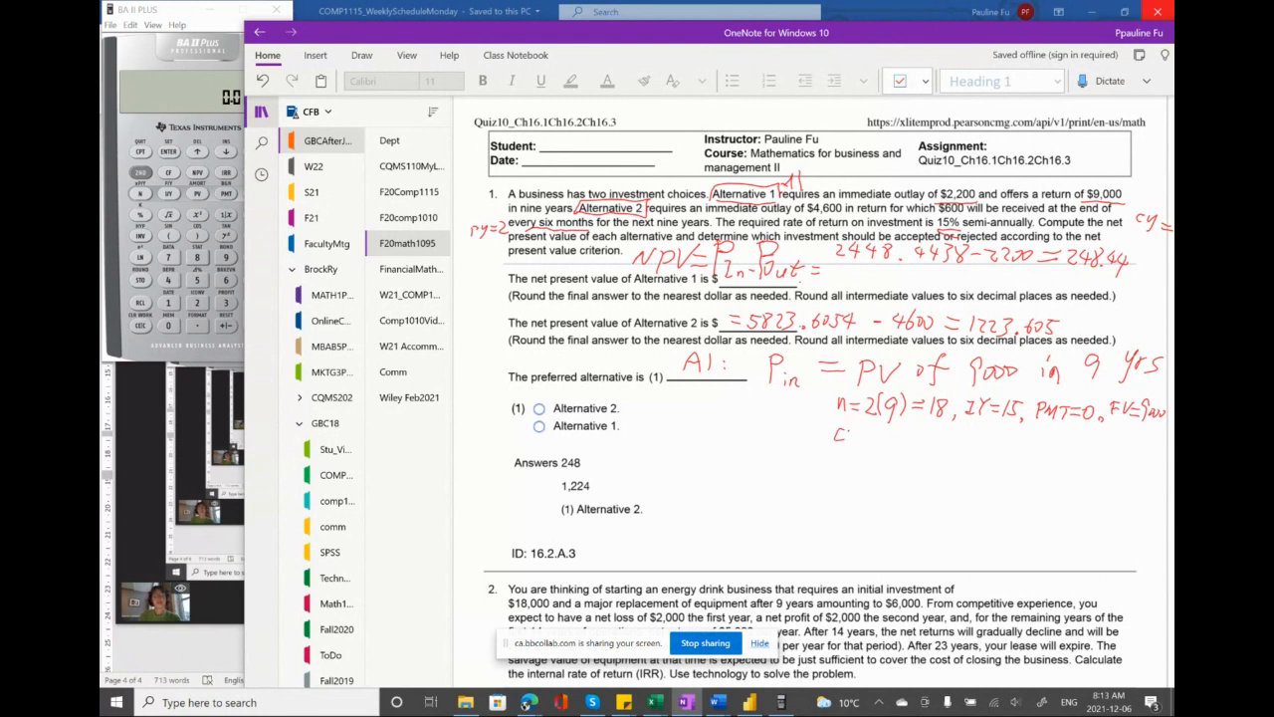
left_click_drag(846, 446, 847, 430)
left_click_drag(847, 430, 874, 429)
mouse_move(867, 430)
left_mouse_down()
mouse_move(867, 446)
mouse_move(922, 432)
left_mouse_up()
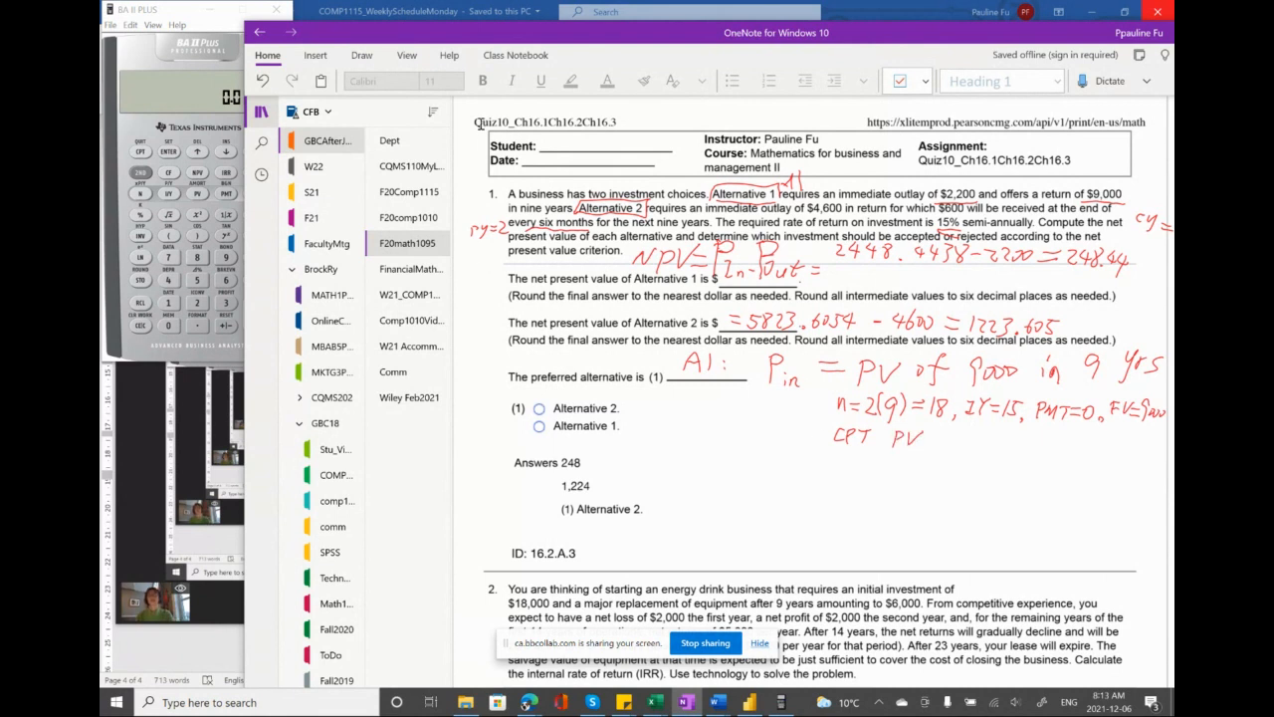
- Handwrite the calculator settings "end", "PY=2" and "CY=2" in front of the "n=2(9)=18" line
left_click(173, 18)
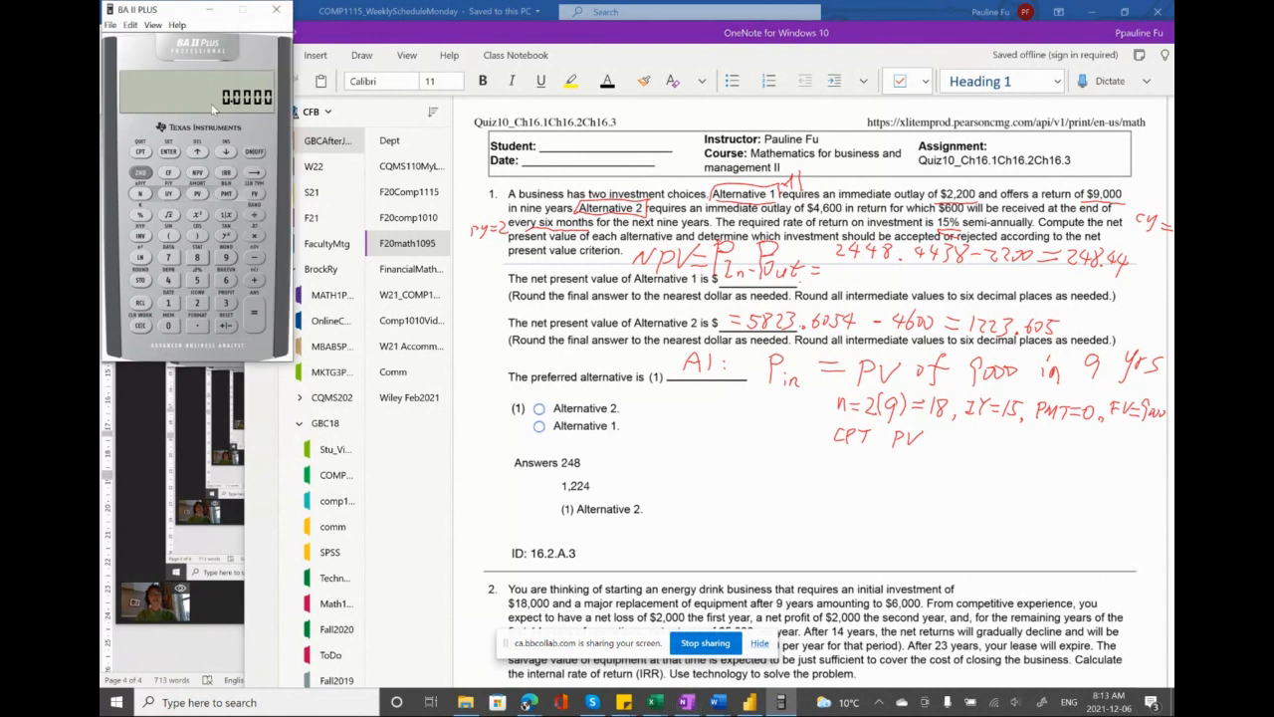
left_click_drag(664, 394, 666, 400)
left_click_drag(673, 395, 695, 400)
left_click_drag(697, 397, 727, 406)
mouse_move(736, 396)
left_mouse_down()
mouse_move(729, 420)
mouse_move(749, 404)
left_mouse_up()
left_click_drag(748, 399, 751, 412)
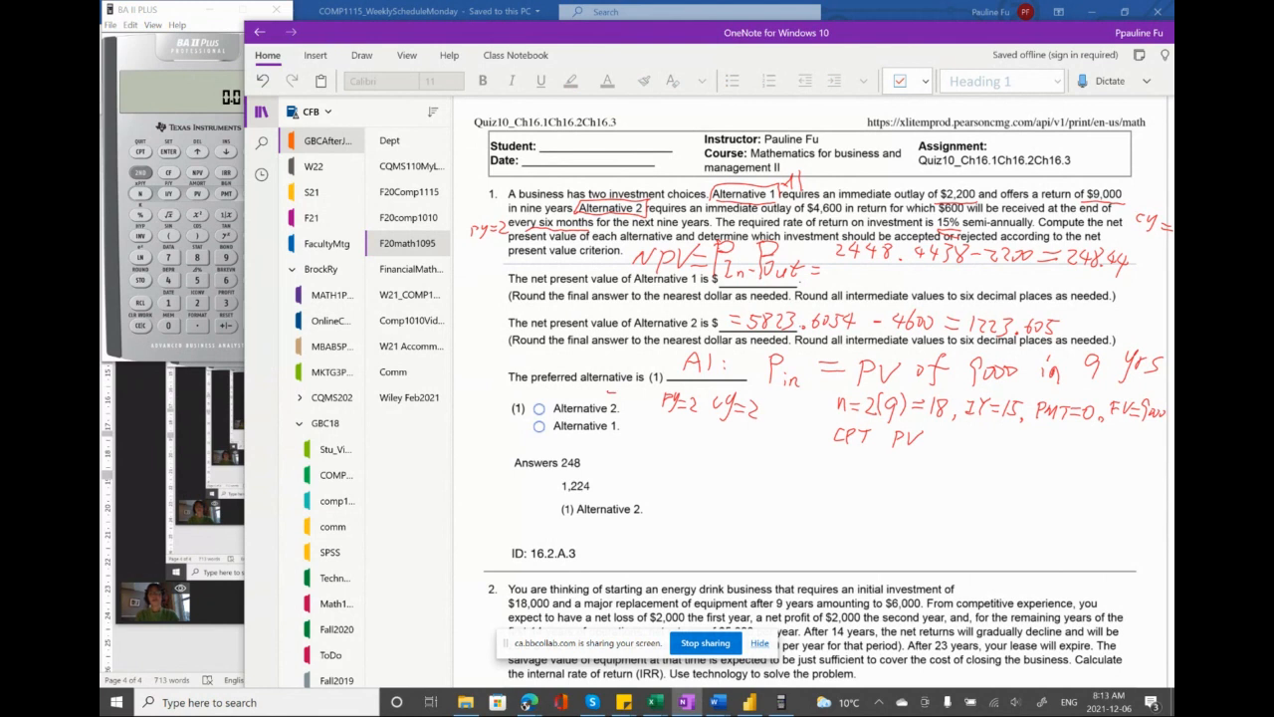
left_click_drag(606, 391, 643, 404)
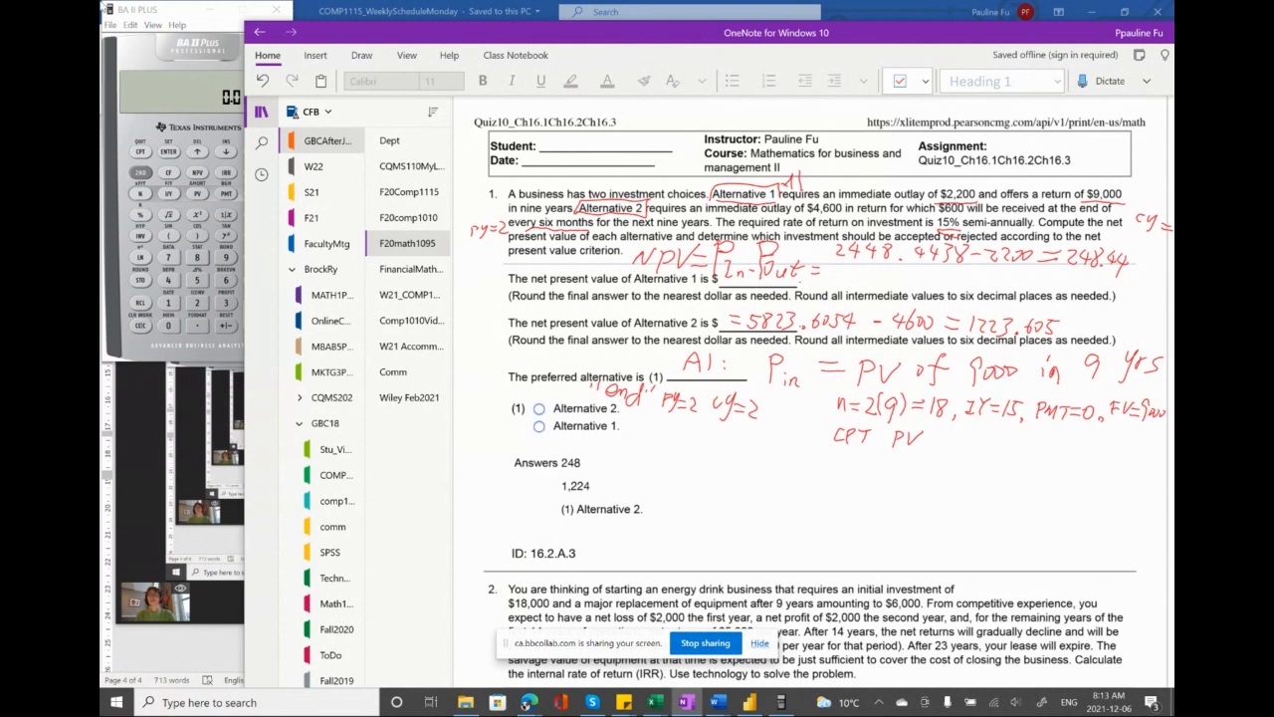
- Switch to the BA II Plus calculator and store 18 as the number of periods N
left_click(182, 14)
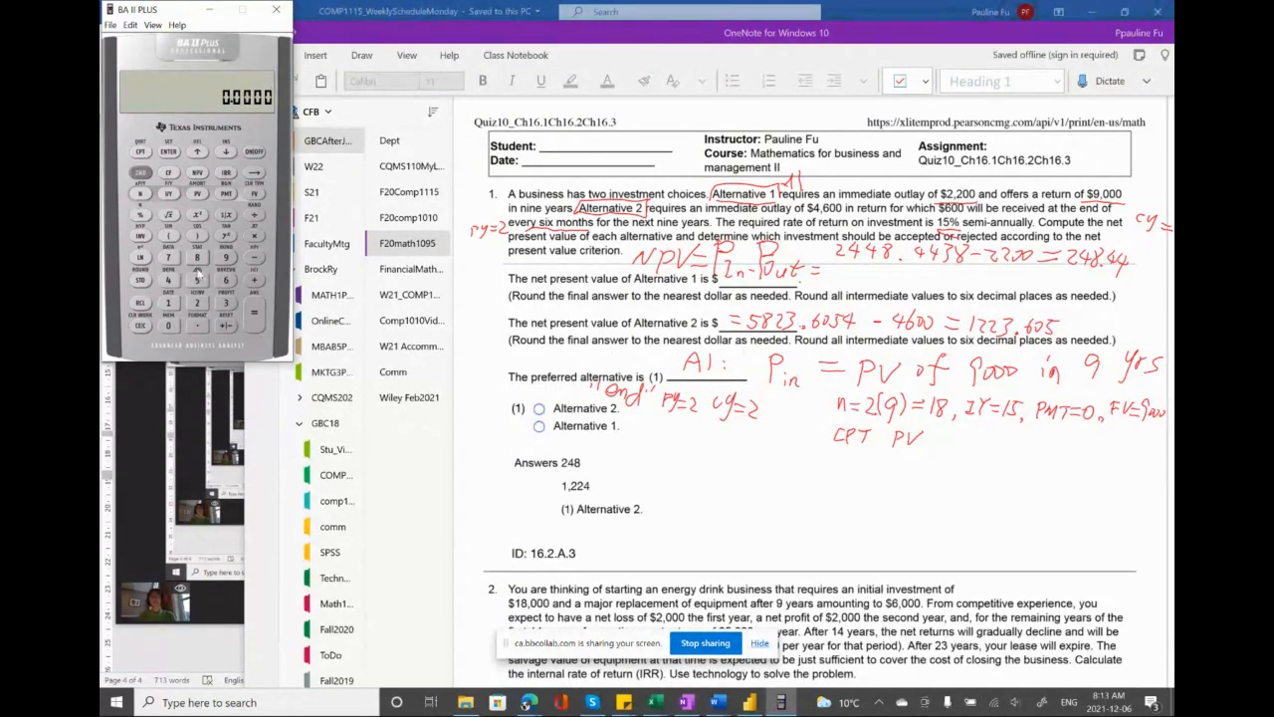
left_click(168, 302)
left_click(198, 257)
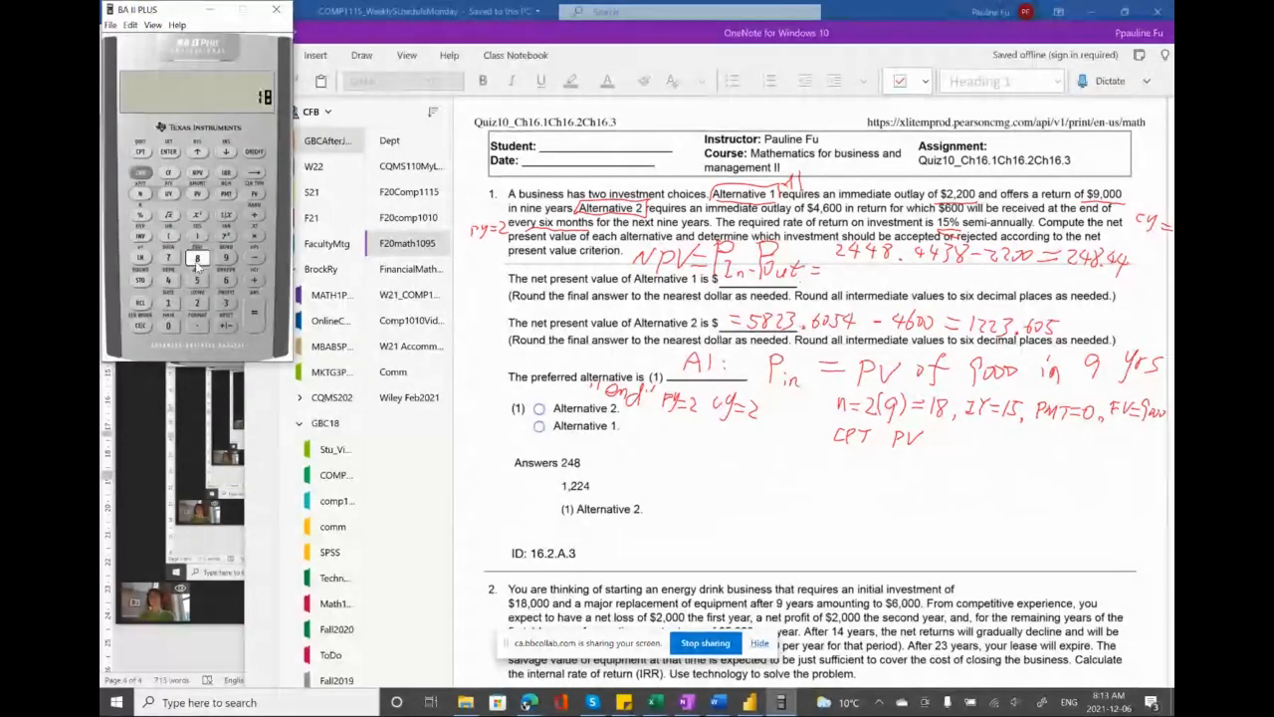
left_click(140, 194)
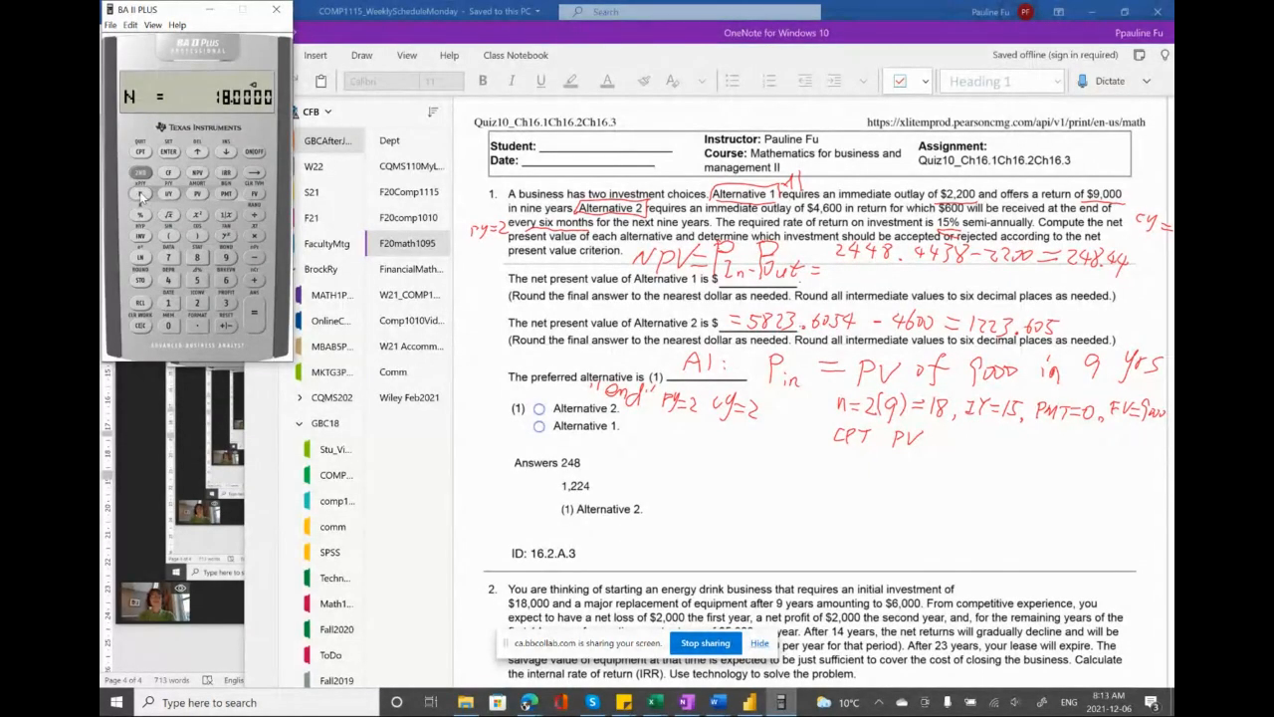
- Store 15 as the annual interest rate I/Y and 0 as the payment PMT in the calculator
left_click(168, 302)
left_click(197, 280)
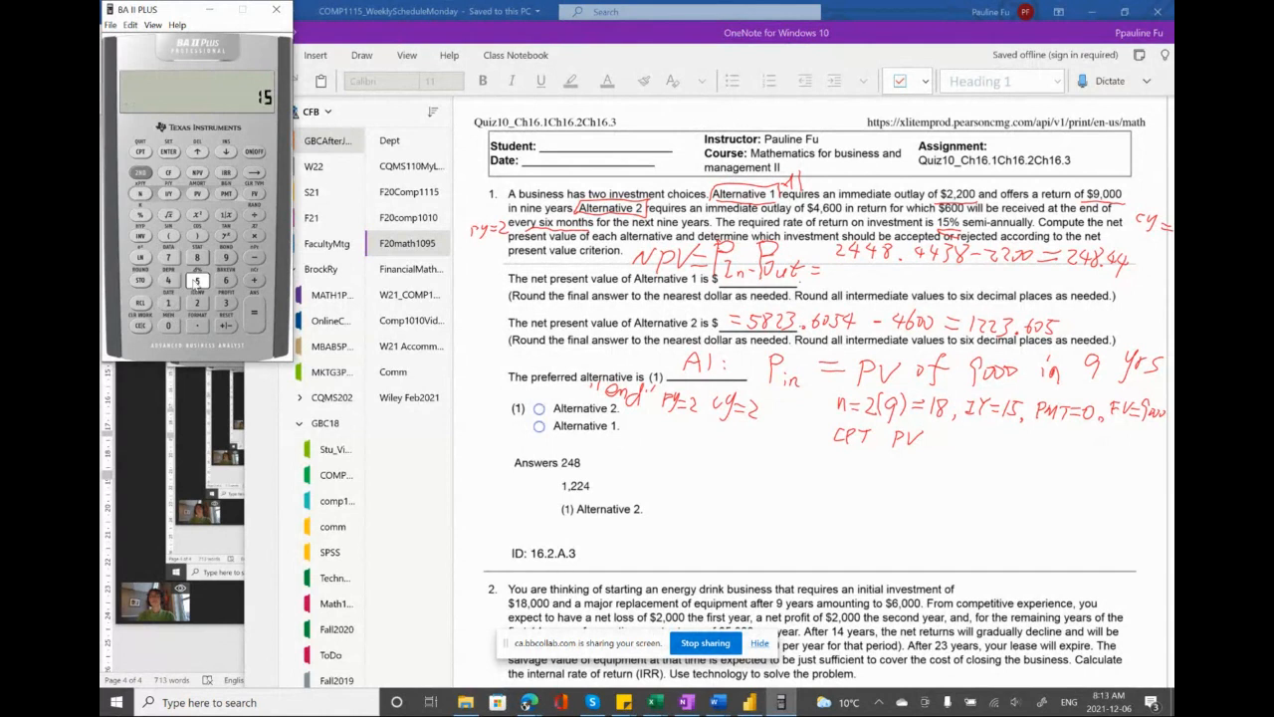
left_click(169, 194)
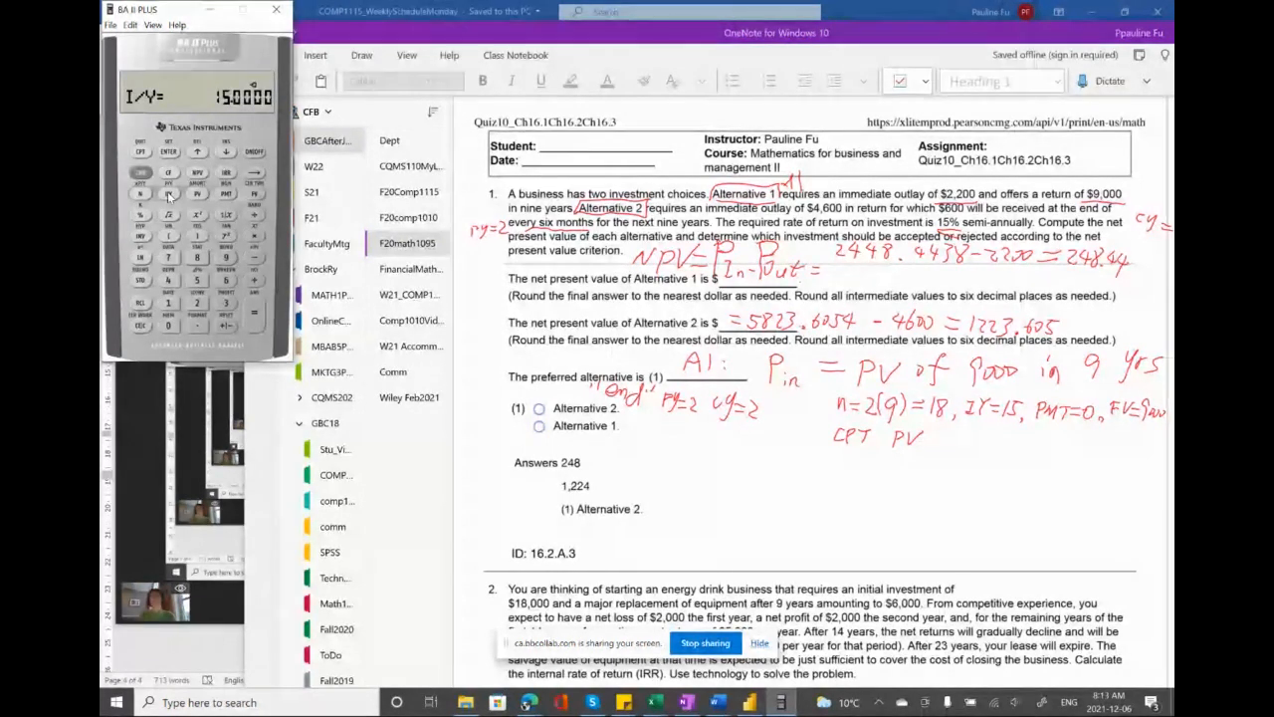
left_click(168, 326)
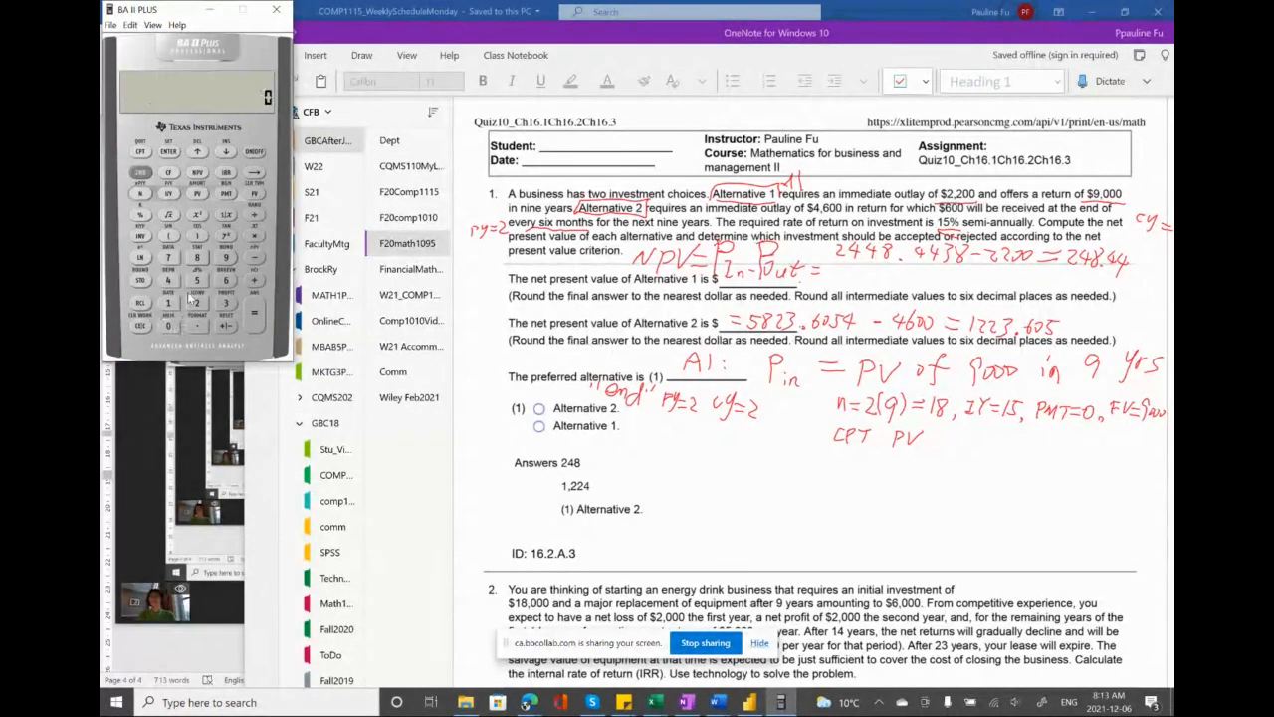
left_click(226, 194)
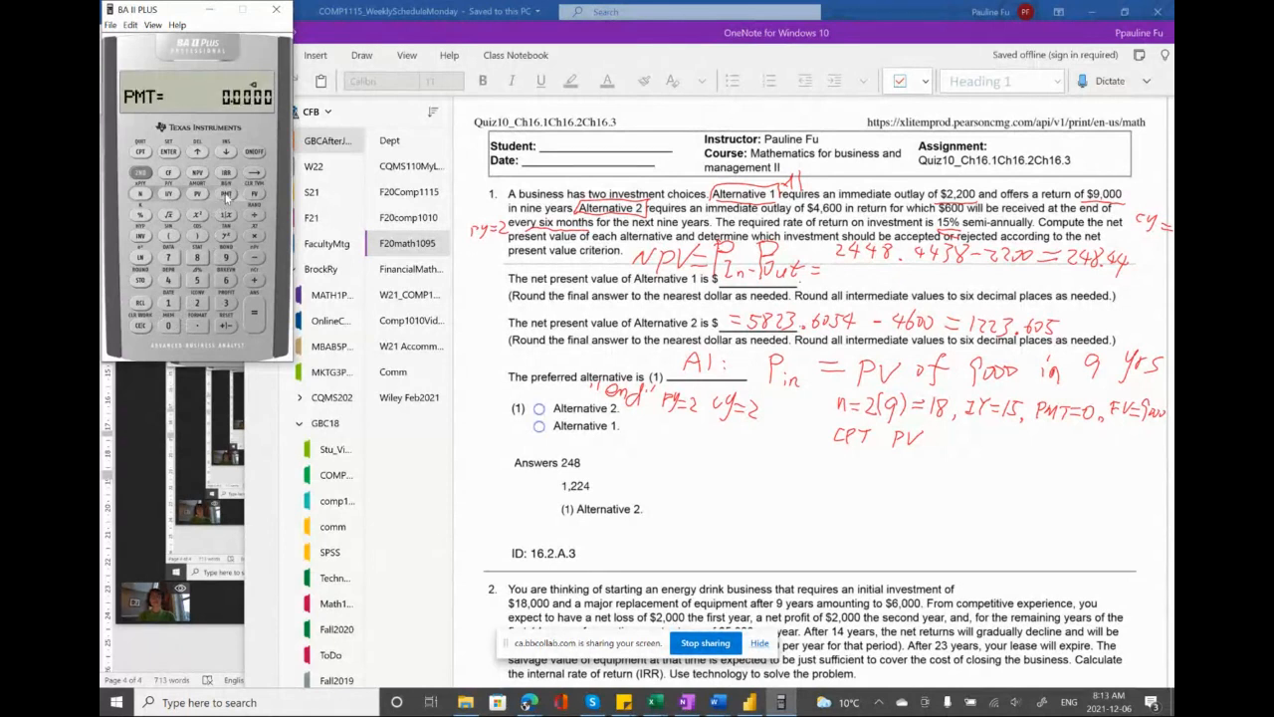
- Store 9000 as the future value FV in the calculator
left_click(226, 257)
left_click(169, 325)
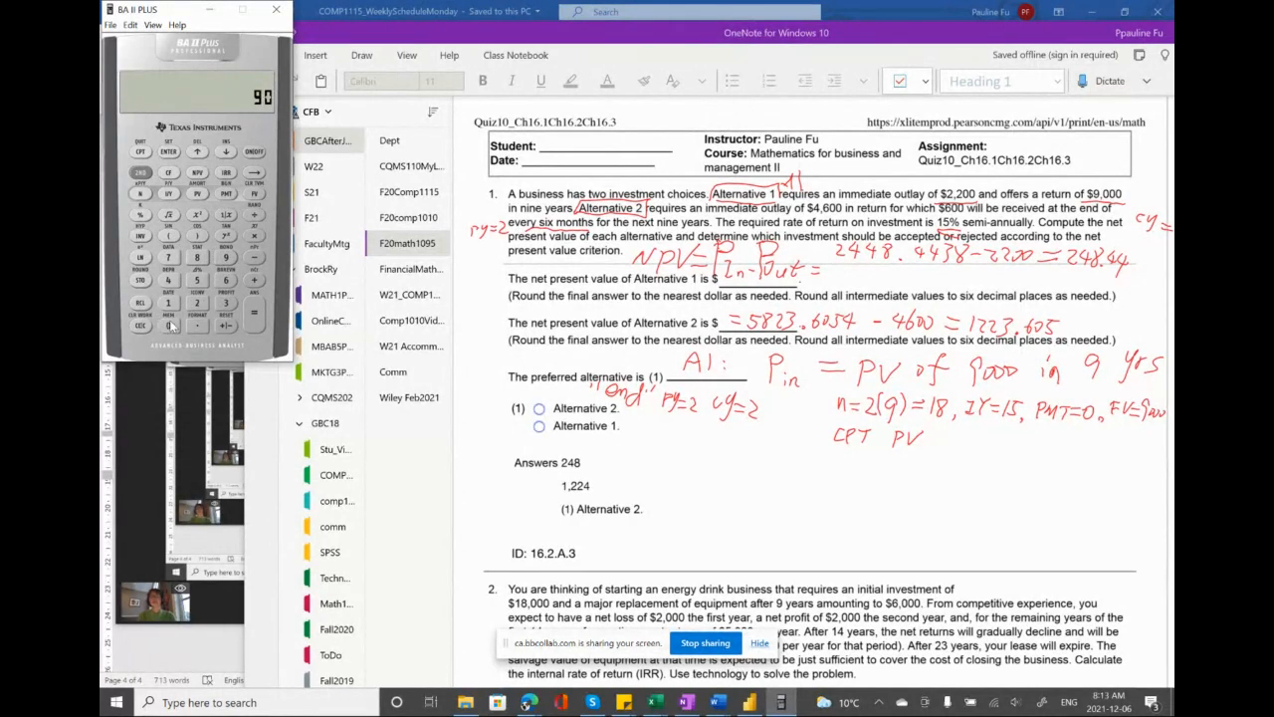
left_click(170, 326)
left_click(169, 325)
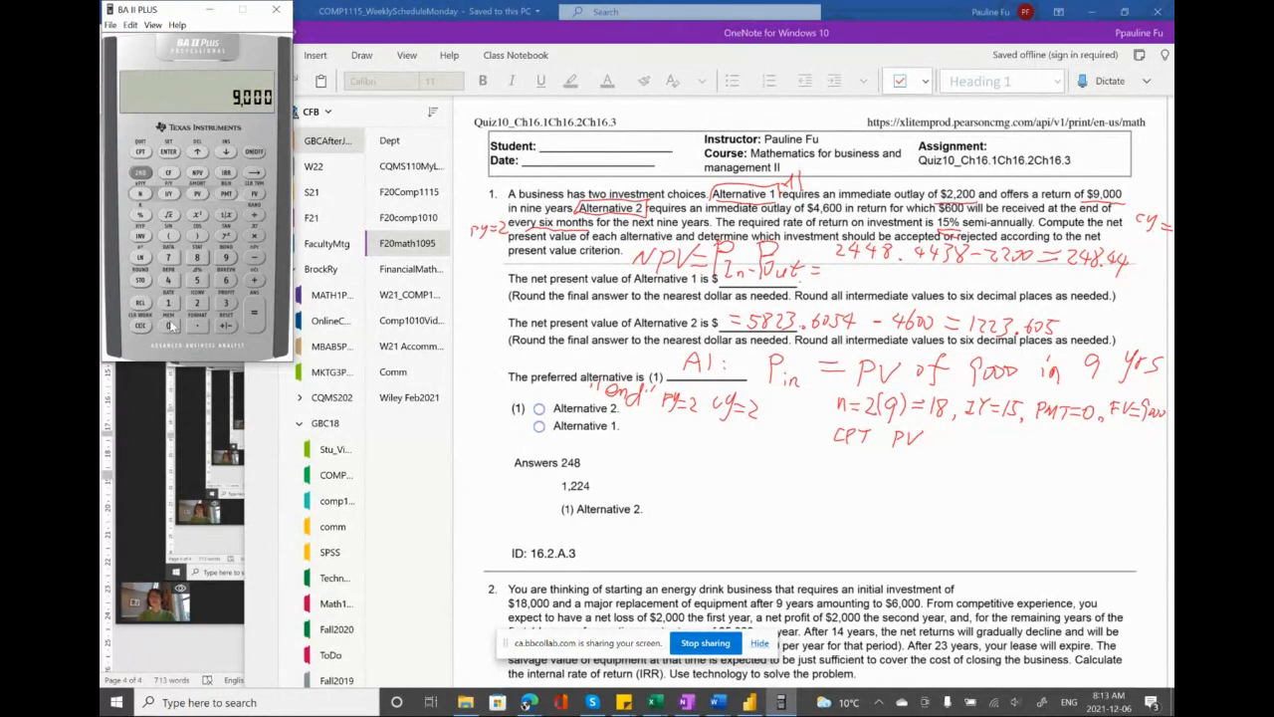
left_click(254, 194)
- Compute the present value PV and handwrite "= 2448.4438" after "CPT PV" in the OneNote working
left_click(143, 154)
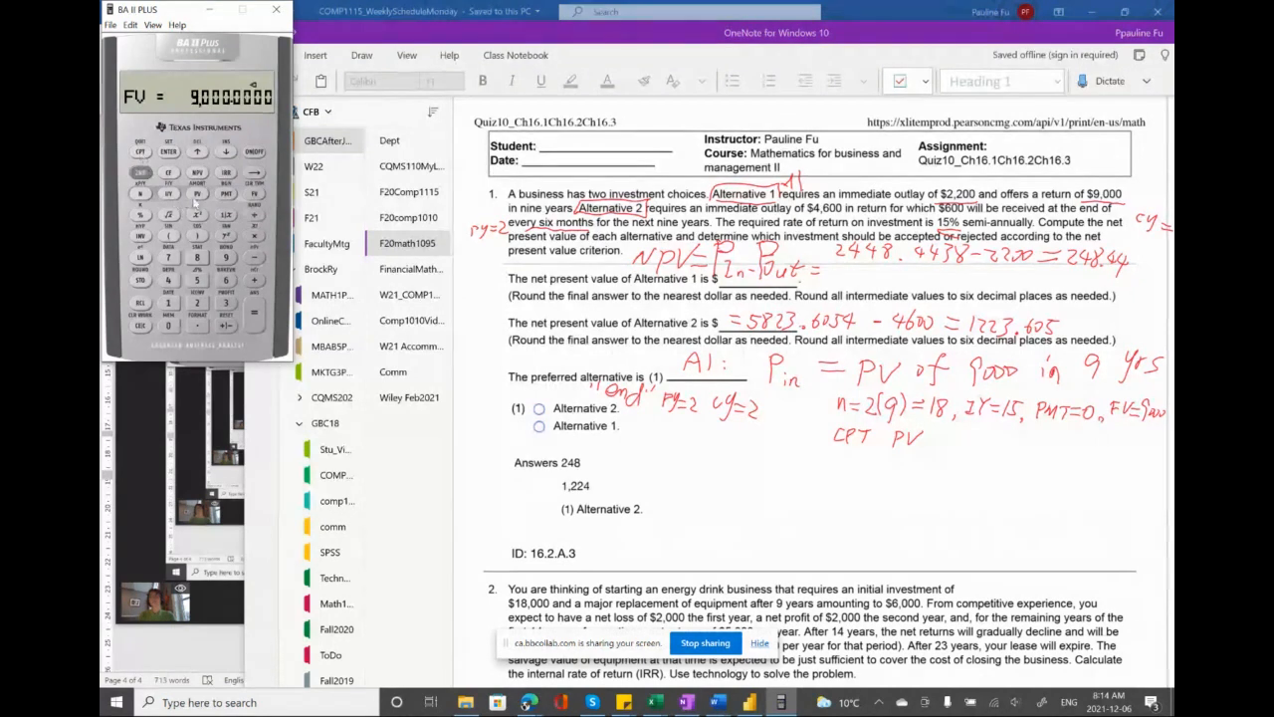
left_click(197, 195)
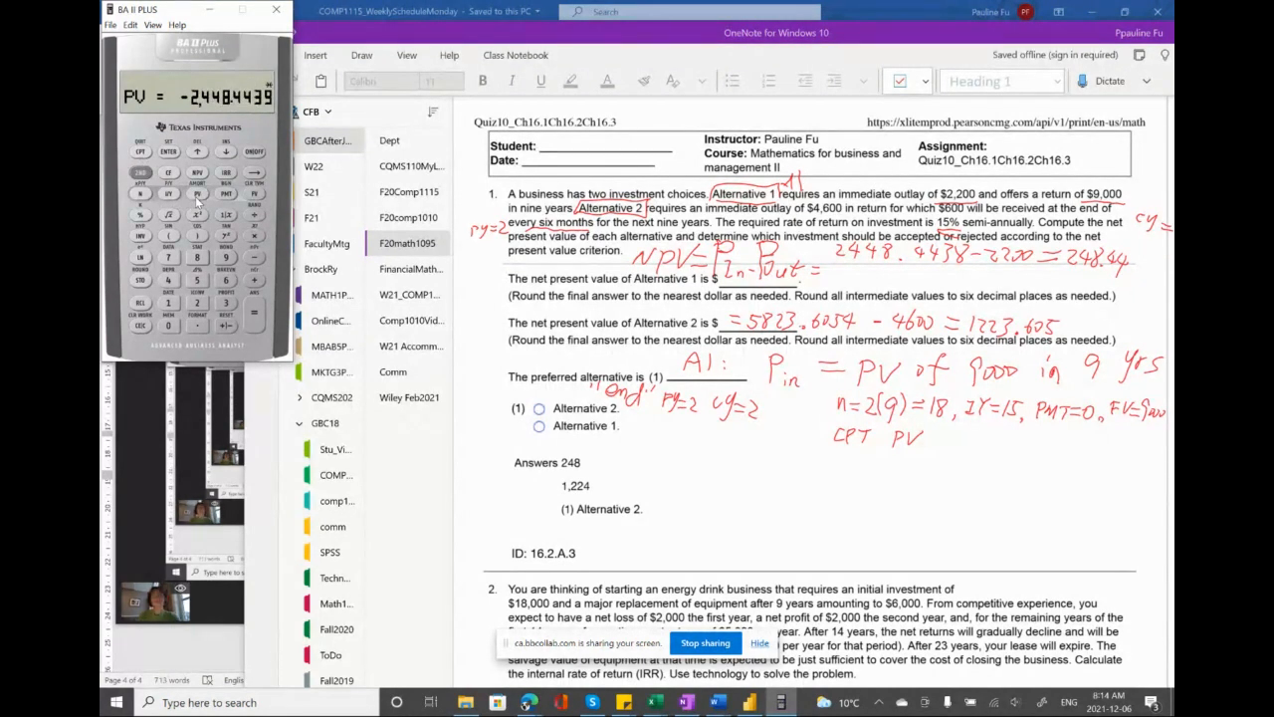
left_click_drag(936, 437, 1080, 464)
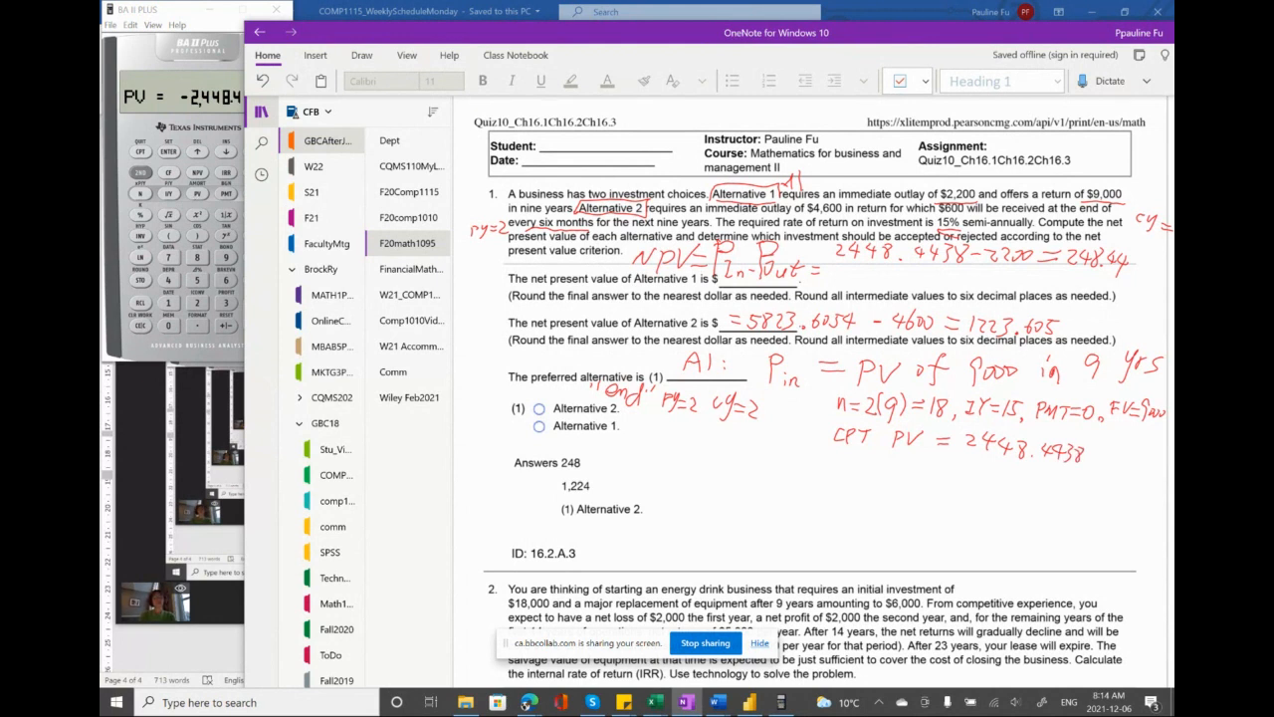
- Recheck the calculator's PV, look at the Collaborate session's chat, and return to the OneNote page
left_click(183, 14)
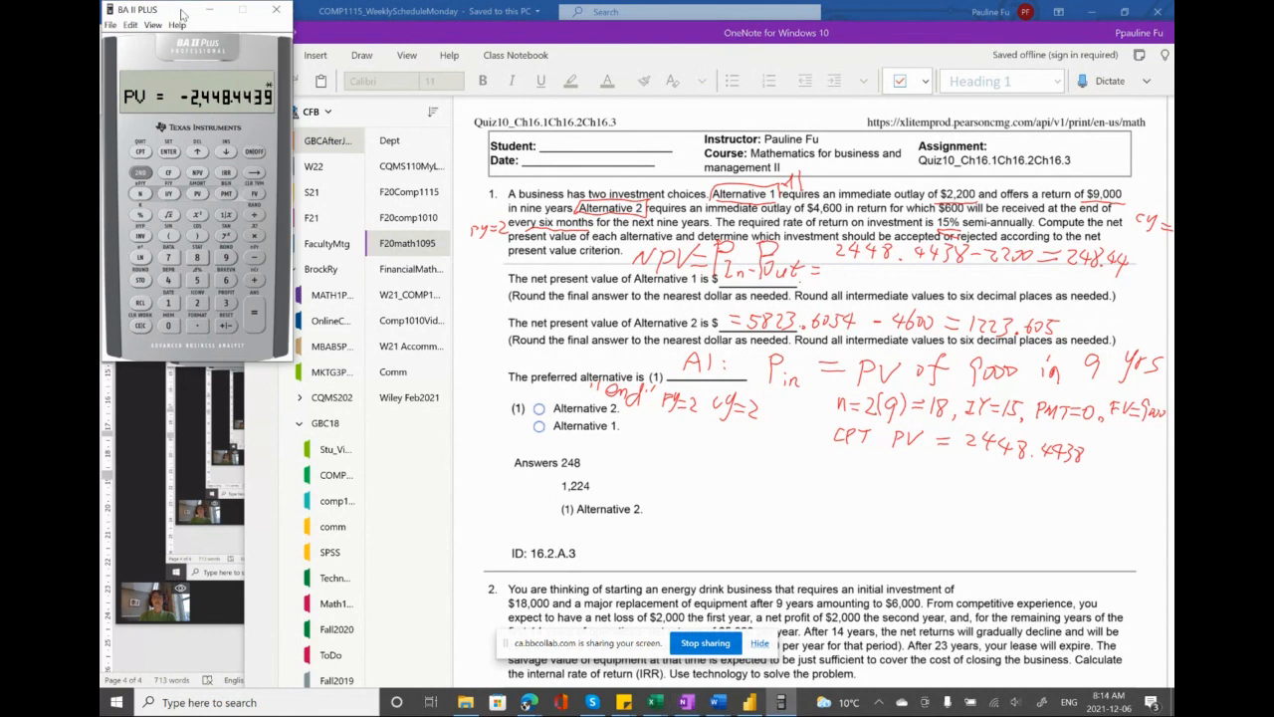
left_click(223, 594)
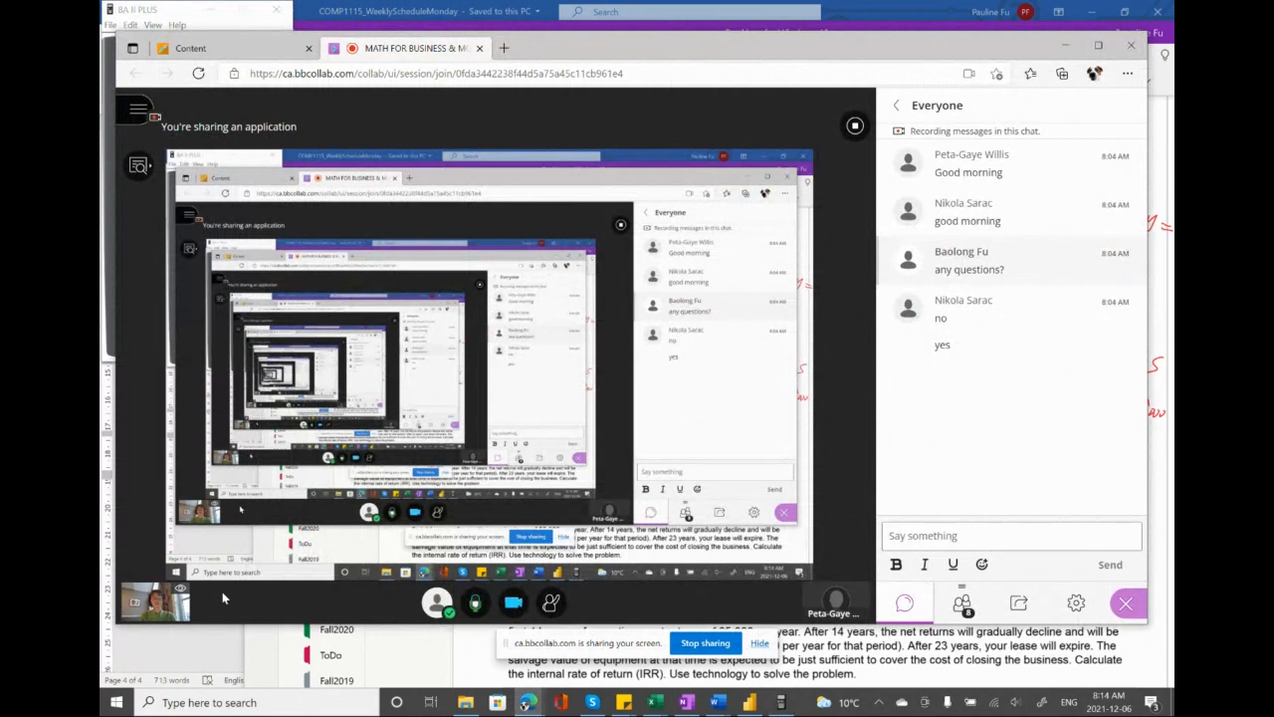
left_click(769, 33)
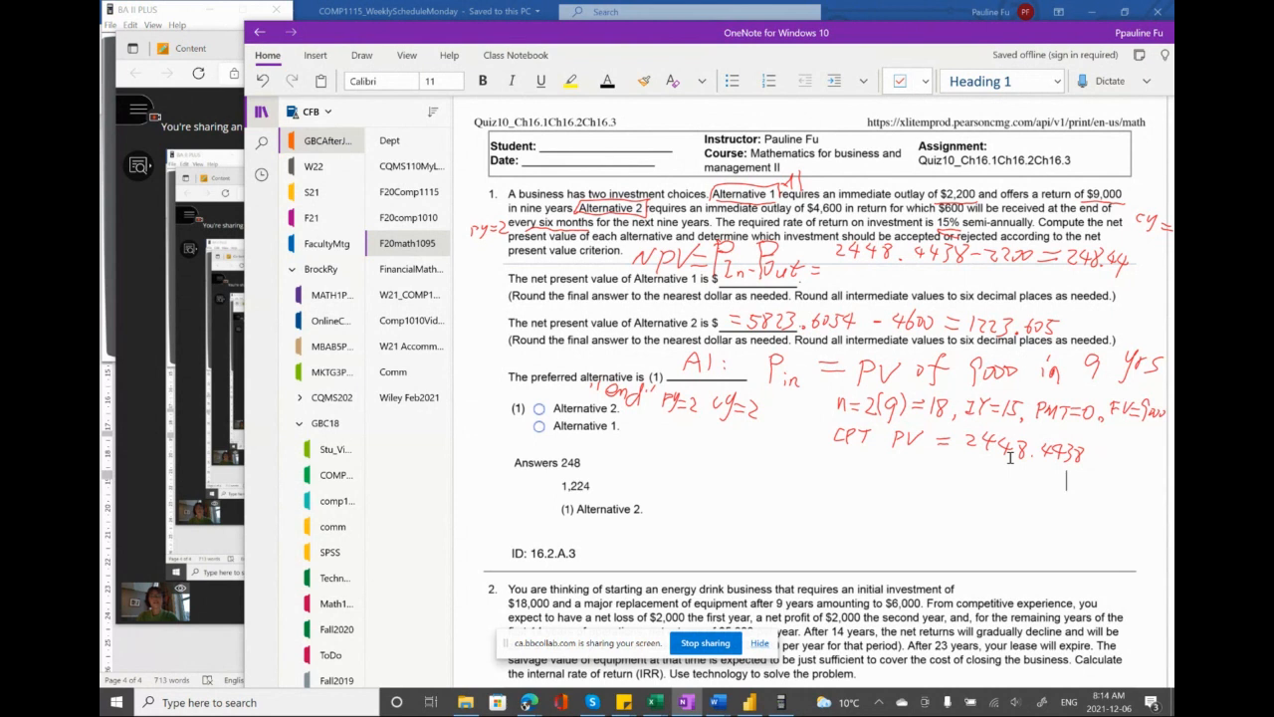
- Underline NPV, Pin, Pout, 2448 and 2200 in the handwritten net present value equation for Alternative 1
left_click_drag(626, 274, 681, 271)
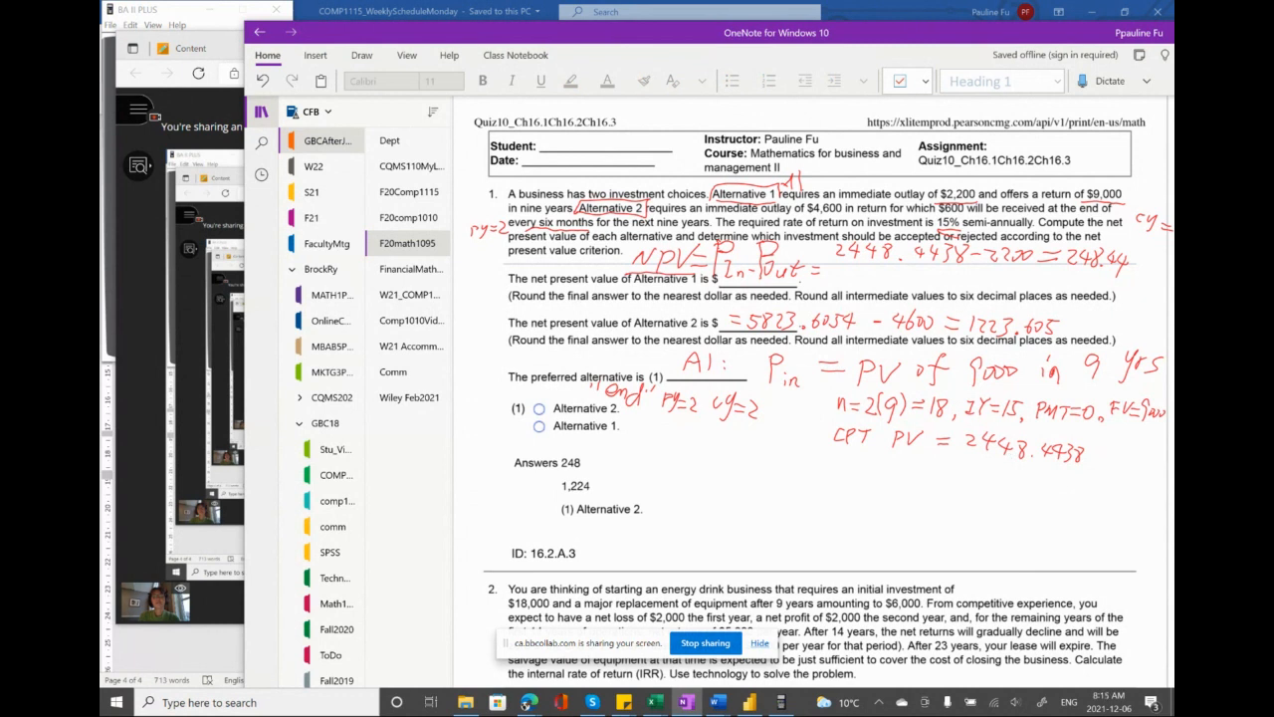
left_click_drag(744, 282, 709, 282)
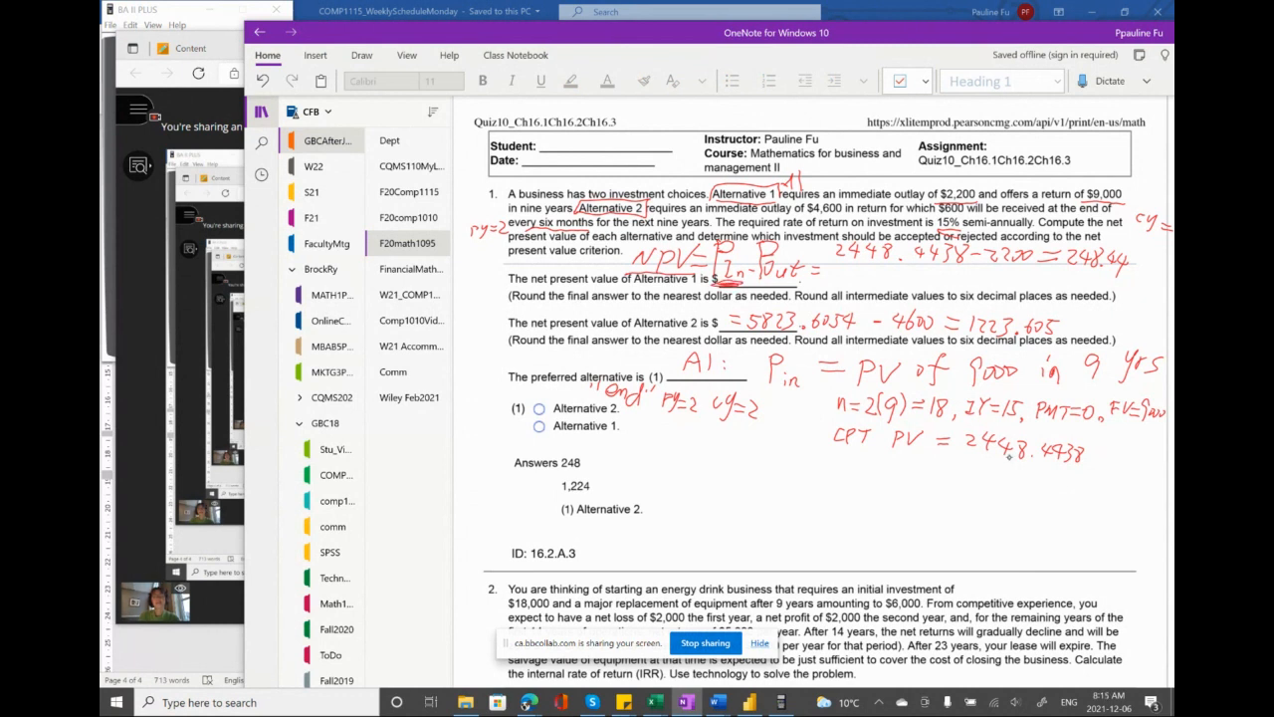
left_click_drag(759, 285, 803, 283)
left_click_drag(836, 266, 884, 265)
left_click_drag(980, 269, 1021, 272)
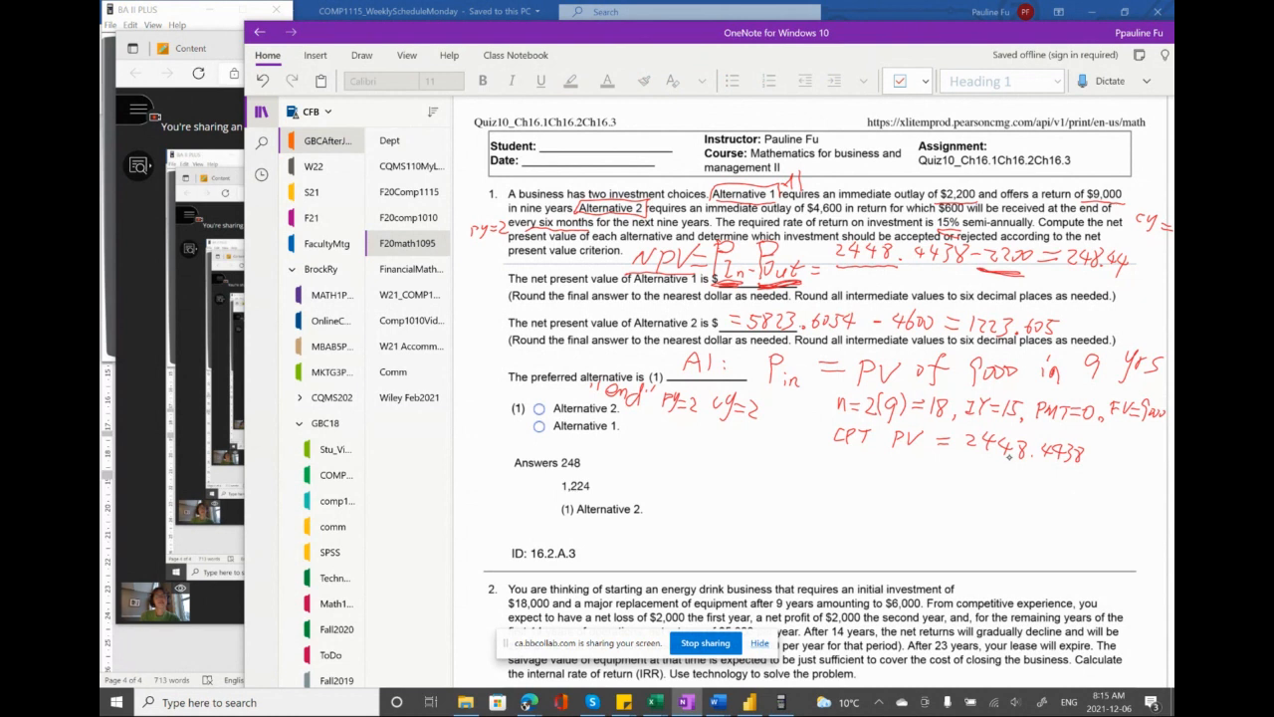
- Handwrite "Pout" above $2,200 in question 1, and draw outlines around the answer 248 and the A1 working
mouse_move(925, 168)
left_mouse_down()
mouse_move(925, 186)
mouse_move(977, 180)
left_mouse_up()
mouse_move(585, 445)
left_mouse_down()
mouse_move(553, 487)
mouse_move(566, 442)
left_mouse_up()
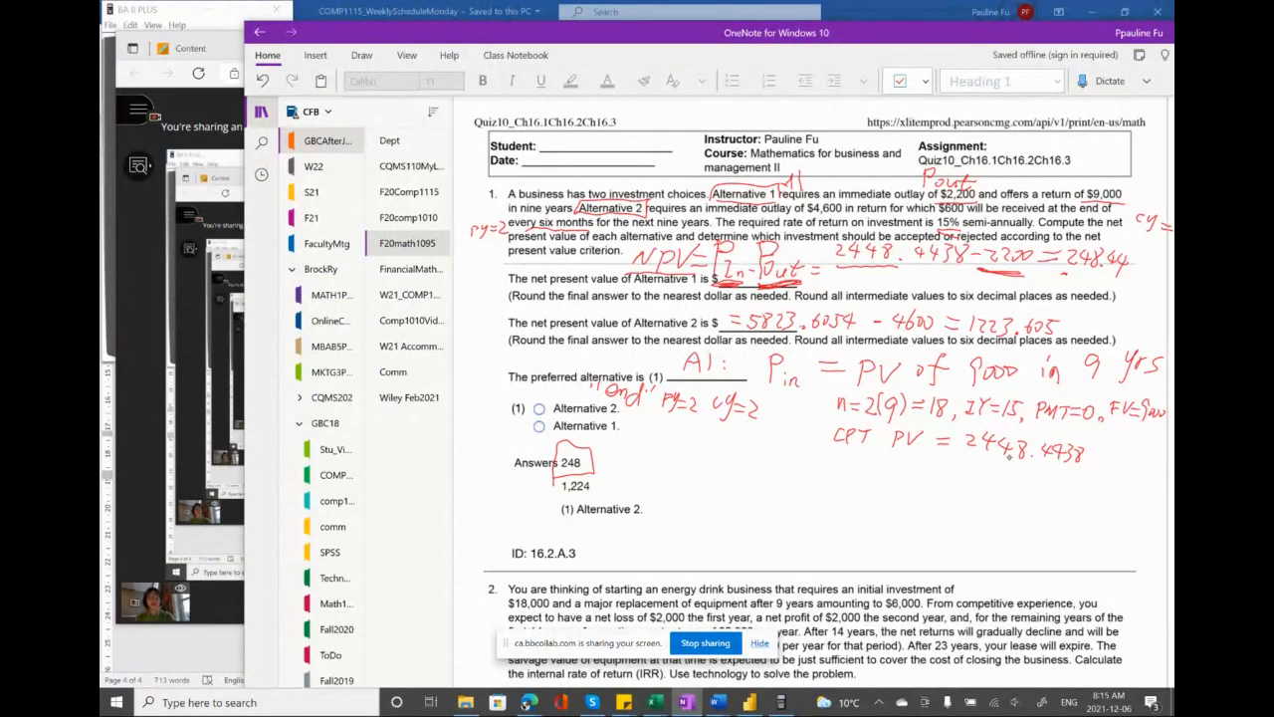
mouse_move(665, 346)
left_mouse_down()
mouse_move(677, 380)
mouse_move(787, 392)
mouse_move(788, 444)
mouse_move(1045, 484)
mouse_move(1161, 484)
left_mouse_up()
left_click_drag(669, 351, 1163, 336)
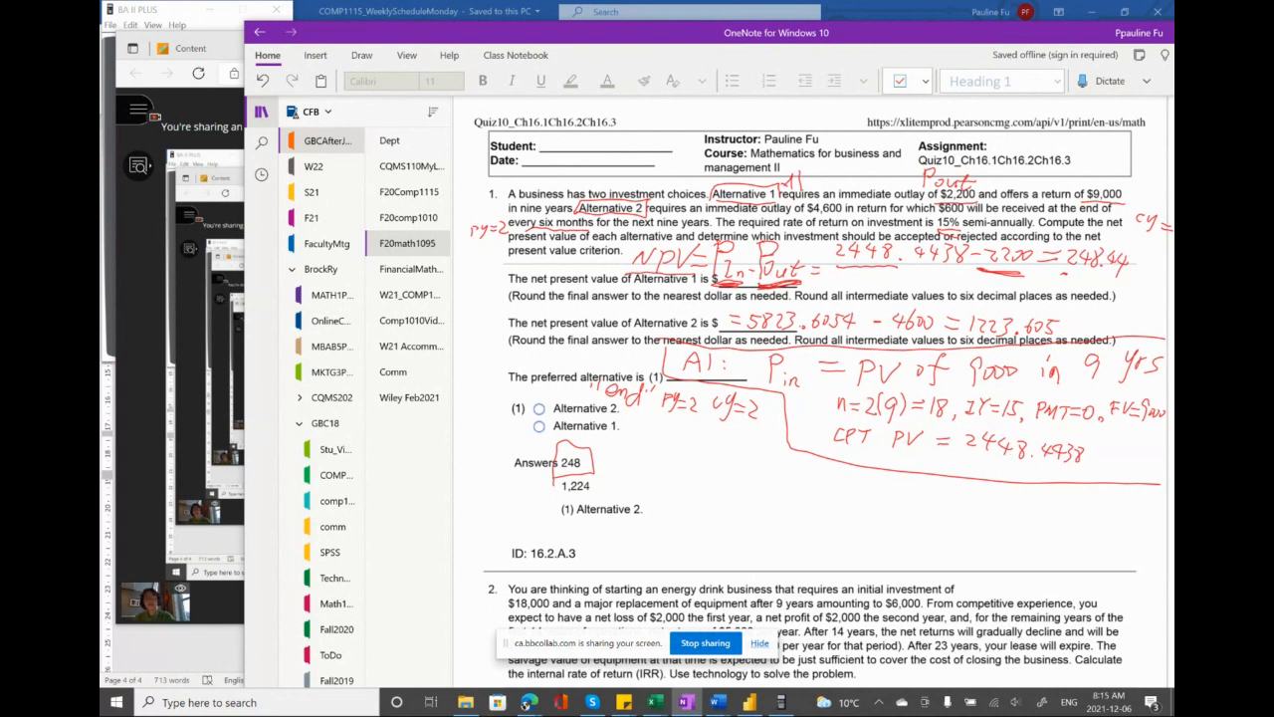
- Handwrite "A2" above Alternative 2 and "A2:" beside the answers, and underline the $4,600 outlay
mouse_move(597, 193)
left_mouse_down()
mouse_move(621, 179)
mouse_move(643, 188)
left_mouse_up()
left_click_drag(645, 466, 679, 464)
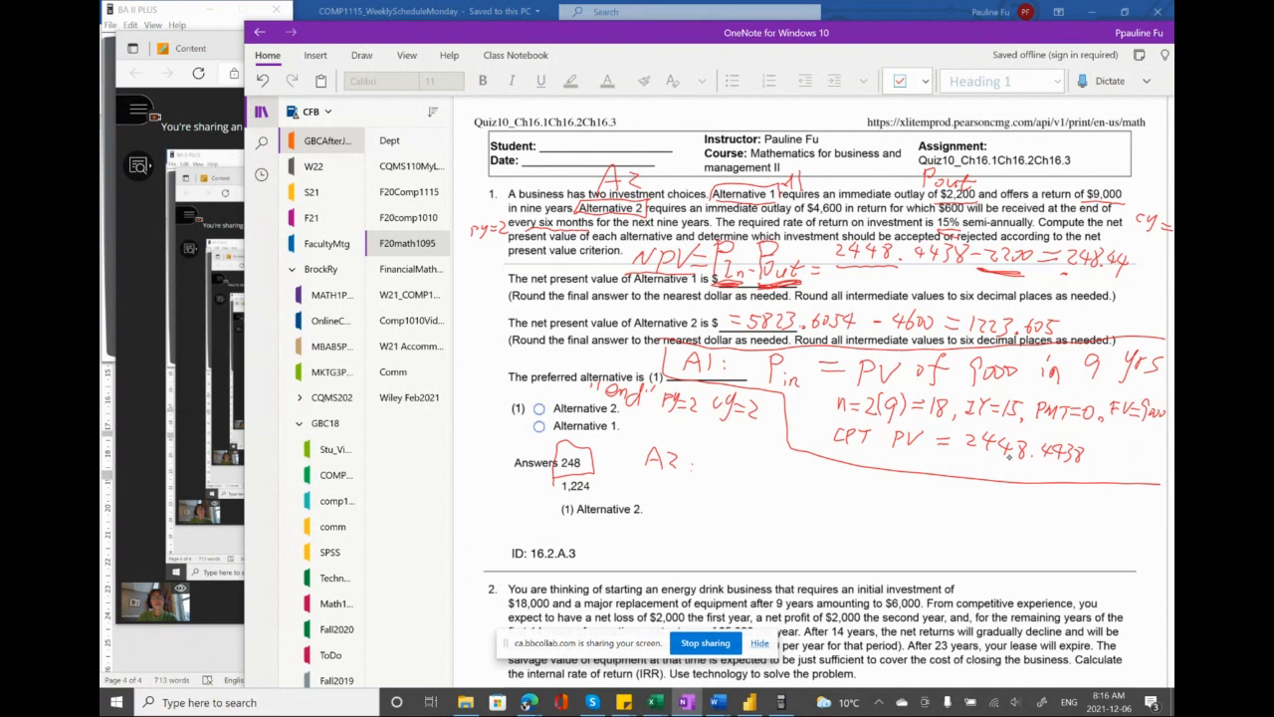
left_click_drag(808, 215, 850, 216)
- Handwrite "Pin = PV of 600 in 9 yrs" after the "A2:" label
mouse_move(720, 455)
left_mouse_down()
mouse_move(721, 486)
mouse_move(723, 470)
mouse_move(748, 488)
left_mouse_up()
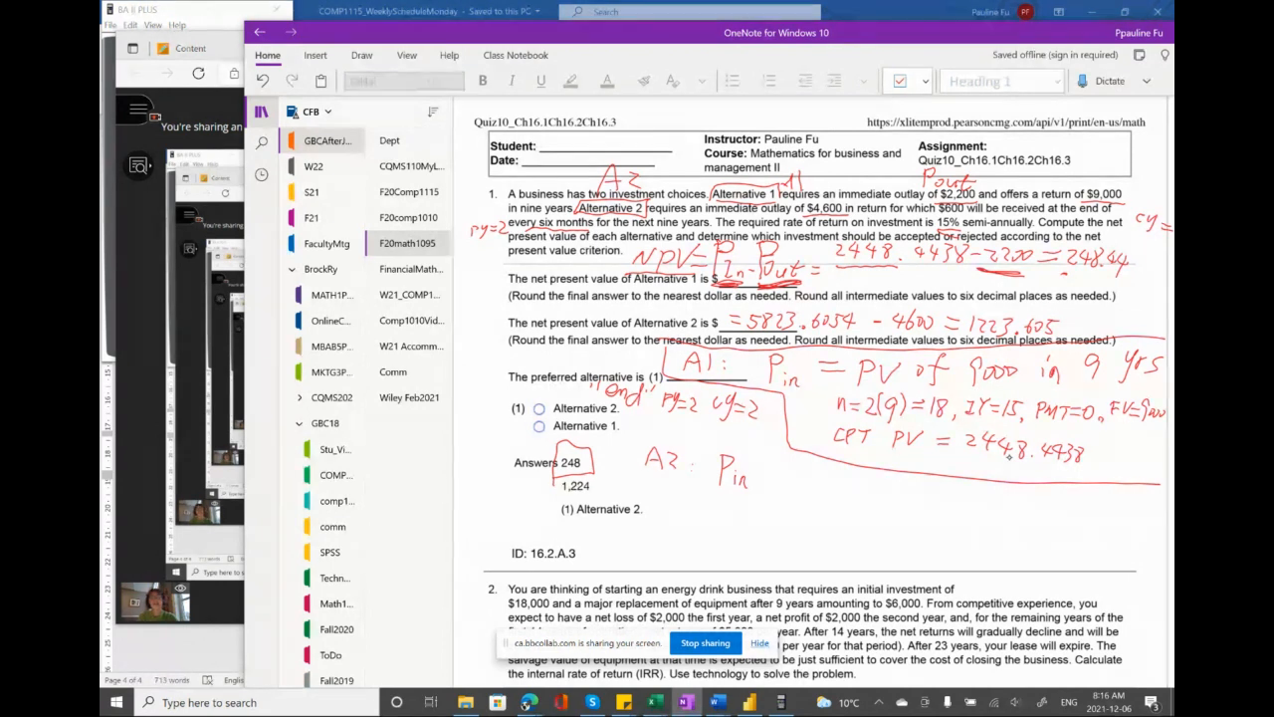
left_click_drag(756, 472, 771, 472)
mouse_move(756, 478)
left_mouse_down()
mouse_move(794, 498)
mouse_move(828, 468)
mouse_move(857, 502)
mouse_move(872, 476)
left_mouse_up()
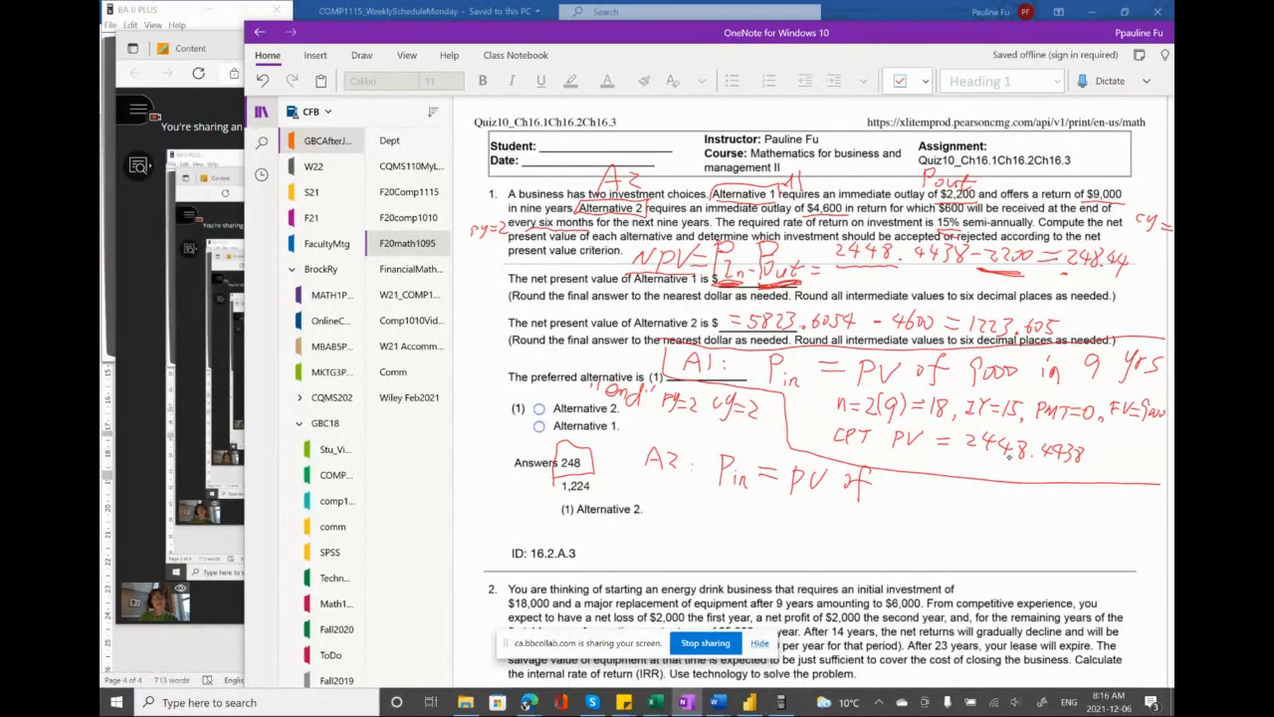
mouse_move(902, 468)
left_mouse_down()
mouse_move(893, 493)
mouse_move(926, 494)
left_mouse_up()
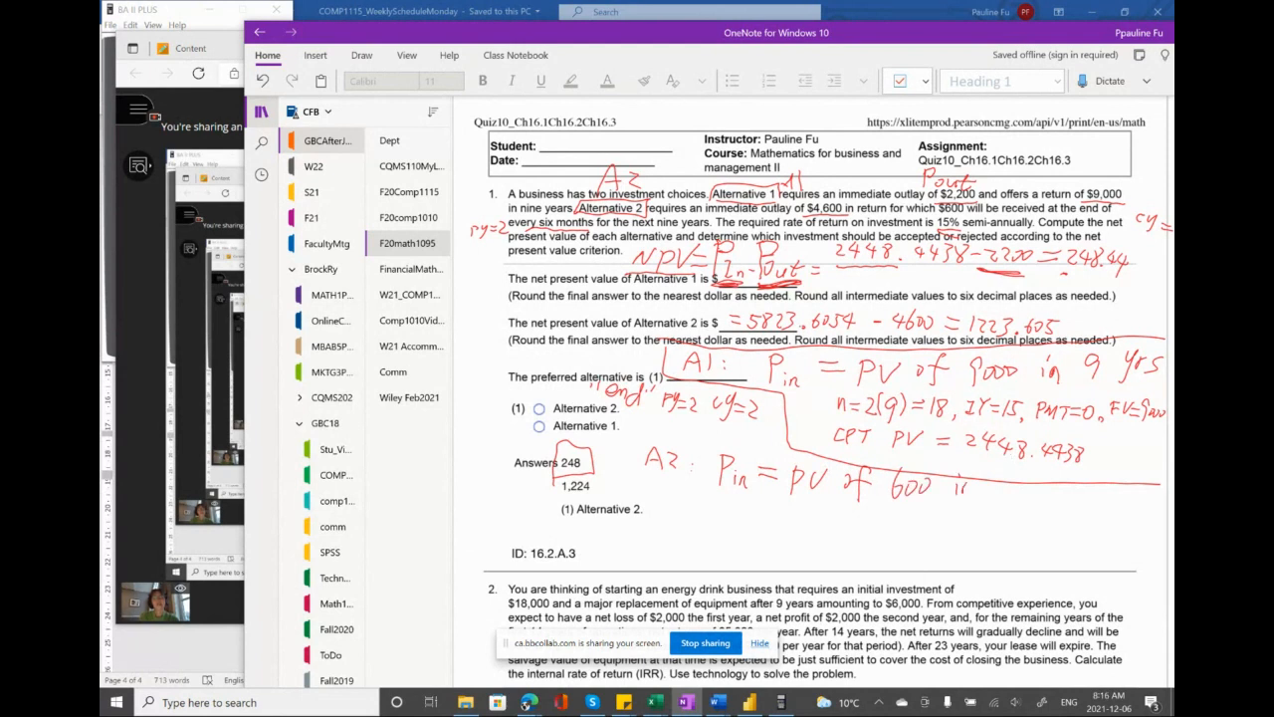
mouse_move(965, 498)
left_mouse_down()
mouse_move(1005, 502)
mouse_move(1041, 485)
mouse_move(1034, 512)
mouse_move(1067, 493)
left_mouse_up()
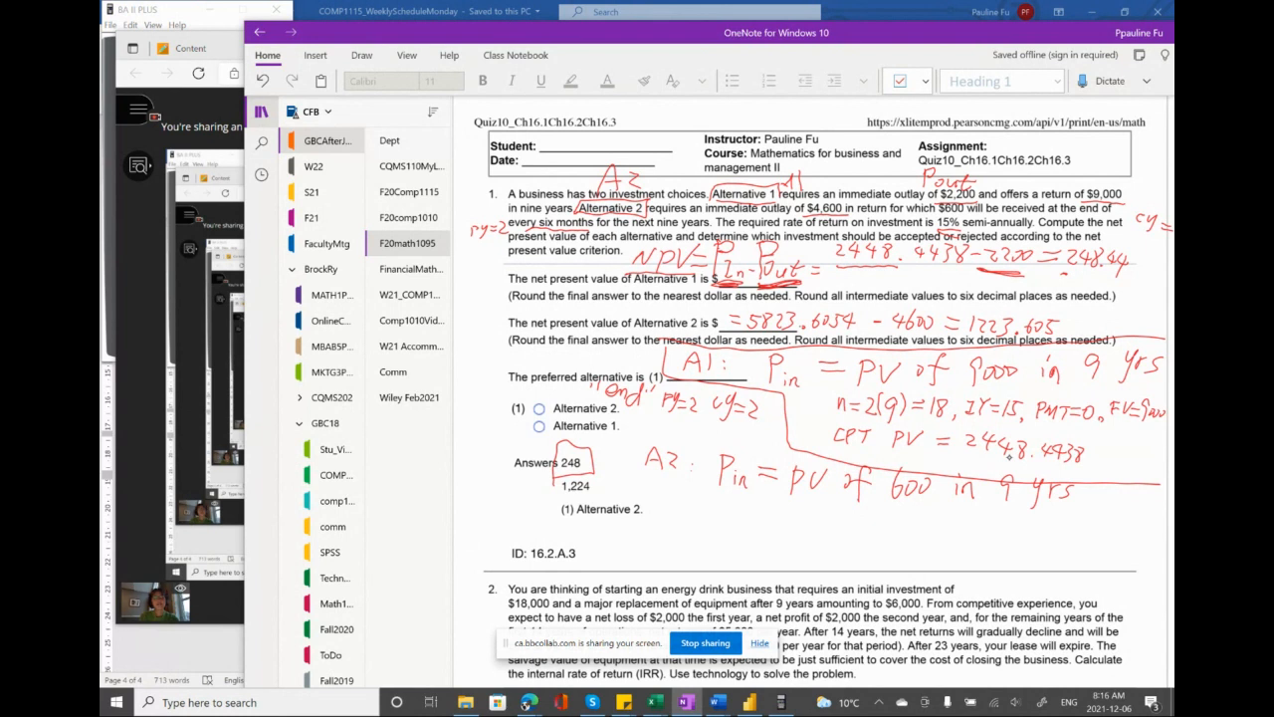
- Handwrite "Annuity" below the 600 in the A2 statement and draw a check-shaped mark above it
mouse_move(871, 517)
left_mouse_down()
mouse_move(880, 504)
mouse_move(938, 519)
left_mouse_up()
left_click_drag(942, 509, 949, 523)
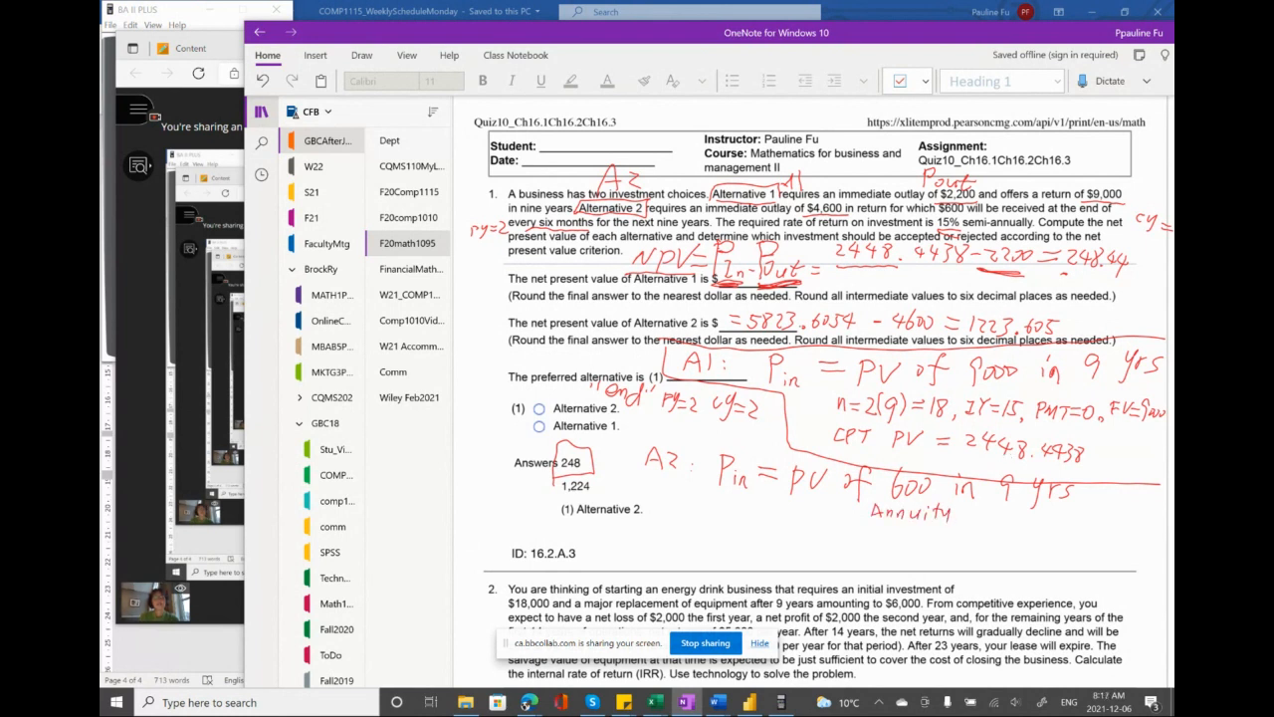
mouse_move(869, 456)
left_mouse_down()
mouse_move(880, 468)
mouse_move(905, 457)
left_mouse_up()
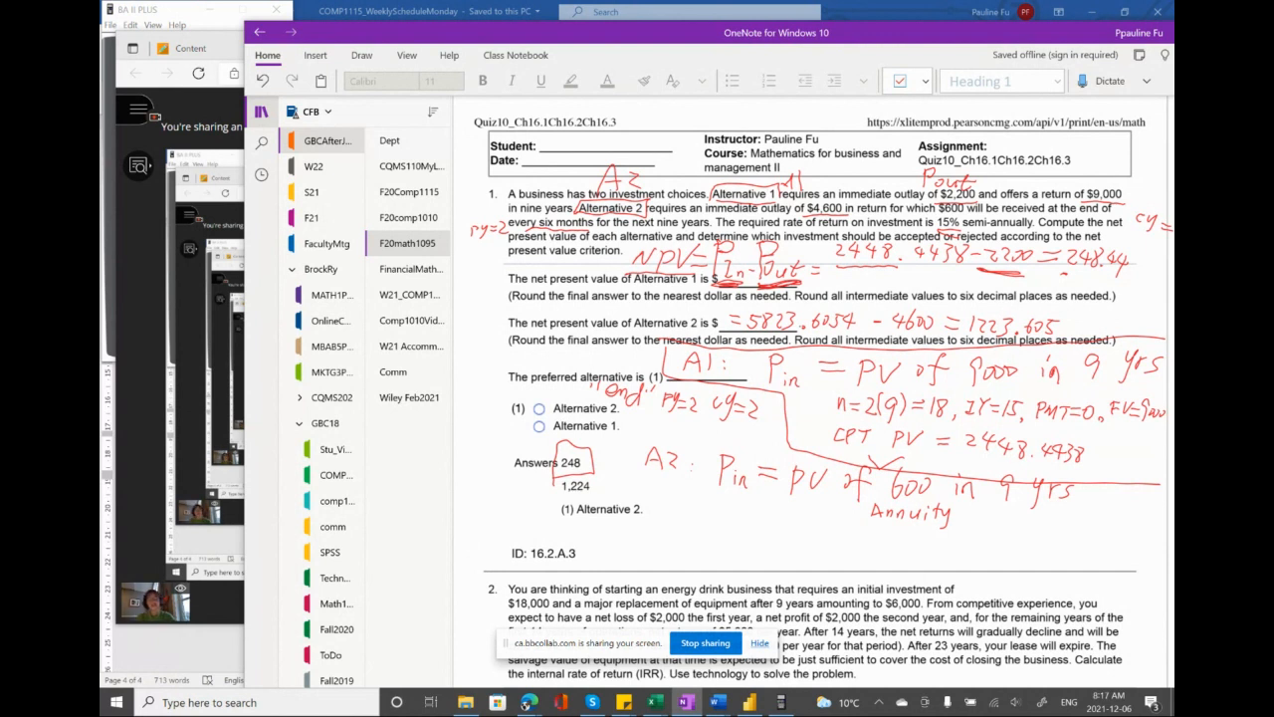
- Handwrite the calculator entries "n=2(9)=18, IY=15, PMT=-600," below the A2 present value statement
left_click_drag(780, 531, 808, 523)
left_click_drag(795, 528, 870, 532)
mouse_move(874, 522)
left_mouse_down()
mouse_move(880, 540)
mouse_move(929, 536)
left_mouse_up()
mouse_move(936, 526)
left_mouse_down()
mouse_move(928, 544)
mouse_move(958, 547)
mouse_move(973, 527)
mouse_move(1016, 544)
mouse_move(1032, 530)
left_mouse_up()
left_click(971, 543)
mouse_move(1025, 531)
left_mouse_down()
mouse_move(1024, 546)
mouse_move(1076, 529)
left_mouse_up()
mouse_move(1089, 528)
left_mouse_down()
mouse_move(1085, 540)
mouse_move(1089, 528)
left_mouse_up()
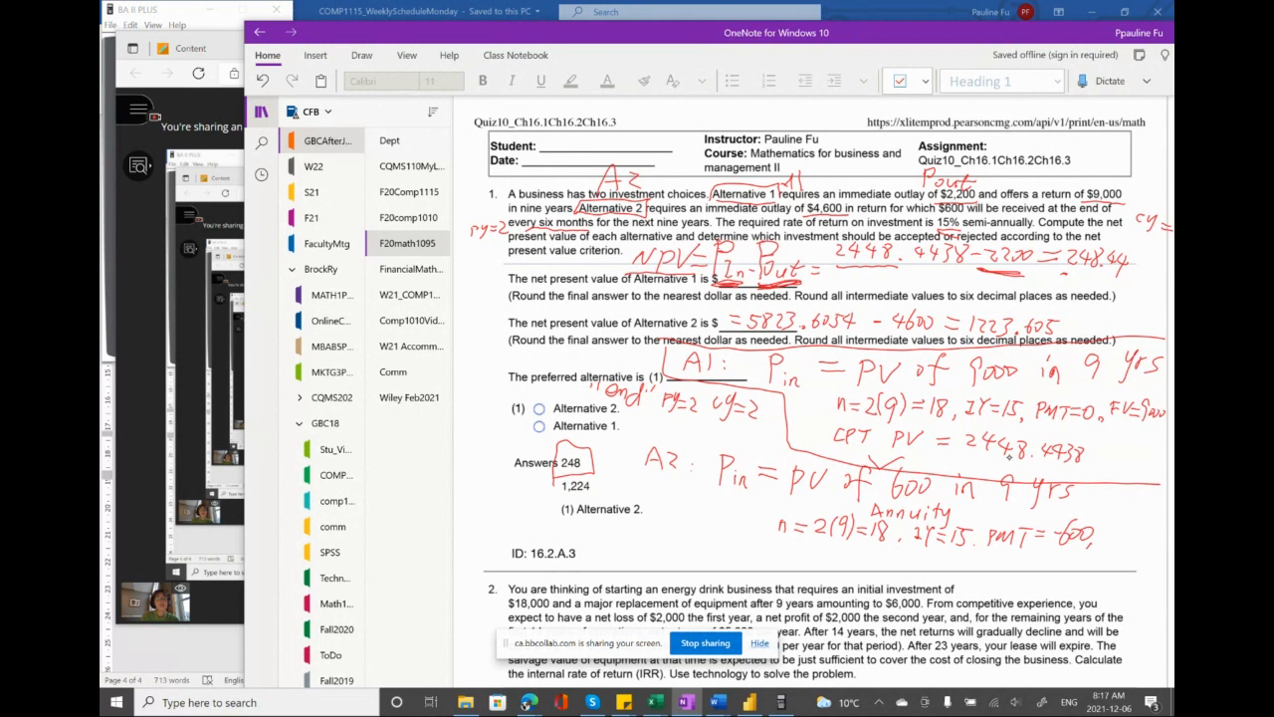
- Complete the A2 calculator entries by handwriting "FV=0" and, on the line below, "CPT PV"
mouse_move(1108, 518)
left_mouse_down()
mouse_move(1104, 538)
mouse_move(1123, 517)
left_mouse_up()
mouse_move(1107, 527)
left_mouse_down()
mouse_move(1136, 522)
mouse_move(1150, 535)
left_mouse_up()
left_click_drag(1156, 527, 1155, 529)
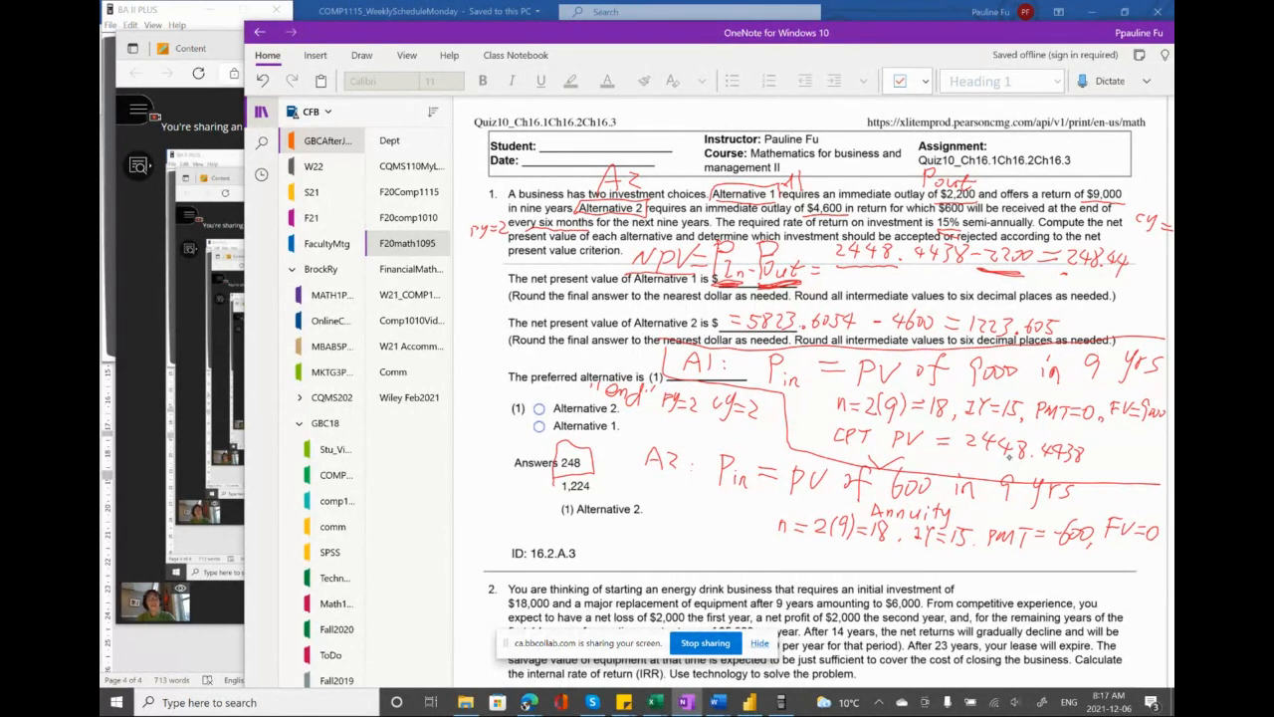
left_click_drag(794, 549, 793, 564)
mouse_move(800, 551)
left_mouse_down()
mouse_move(800, 566)
mouse_move(833, 553)
left_mouse_up()
mouse_move(825, 554)
left_mouse_down()
mouse_move(842, 571)
mouse_move(869, 558)
left_mouse_up()
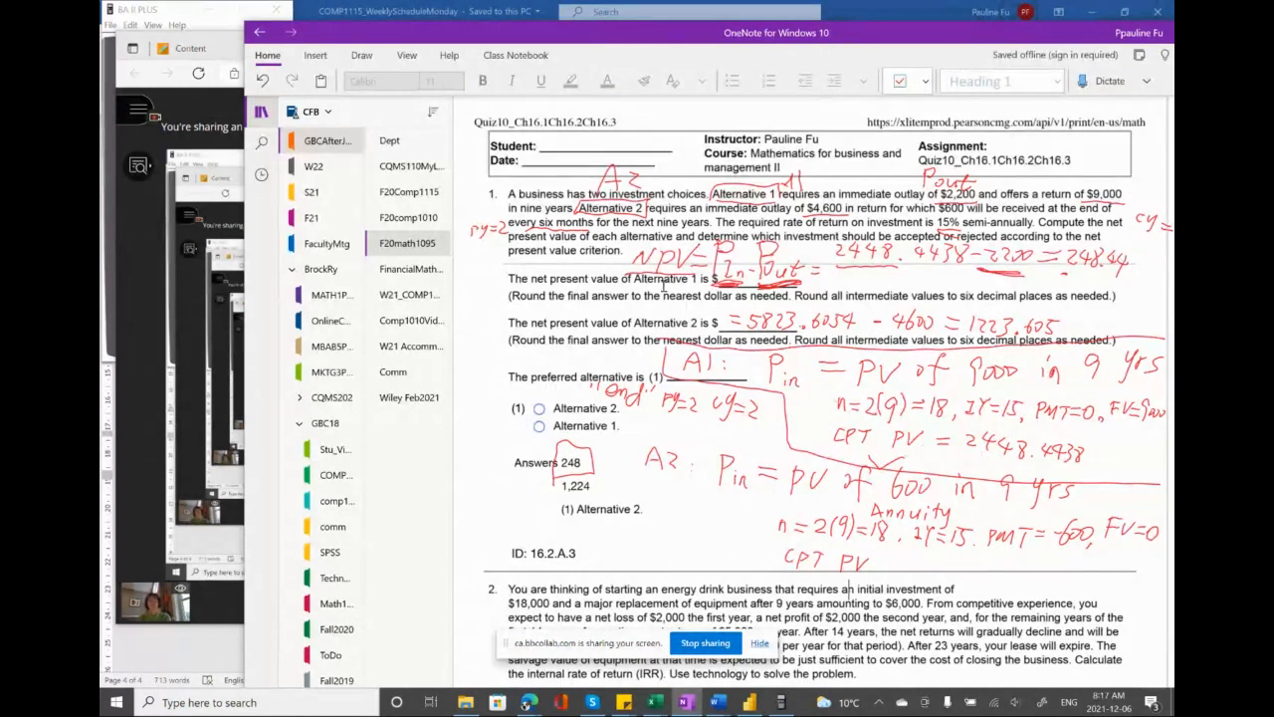
- Switch to the BA II Plus calculator and check its payments-per-year and compounding-per-year settings
left_click(177, 11)
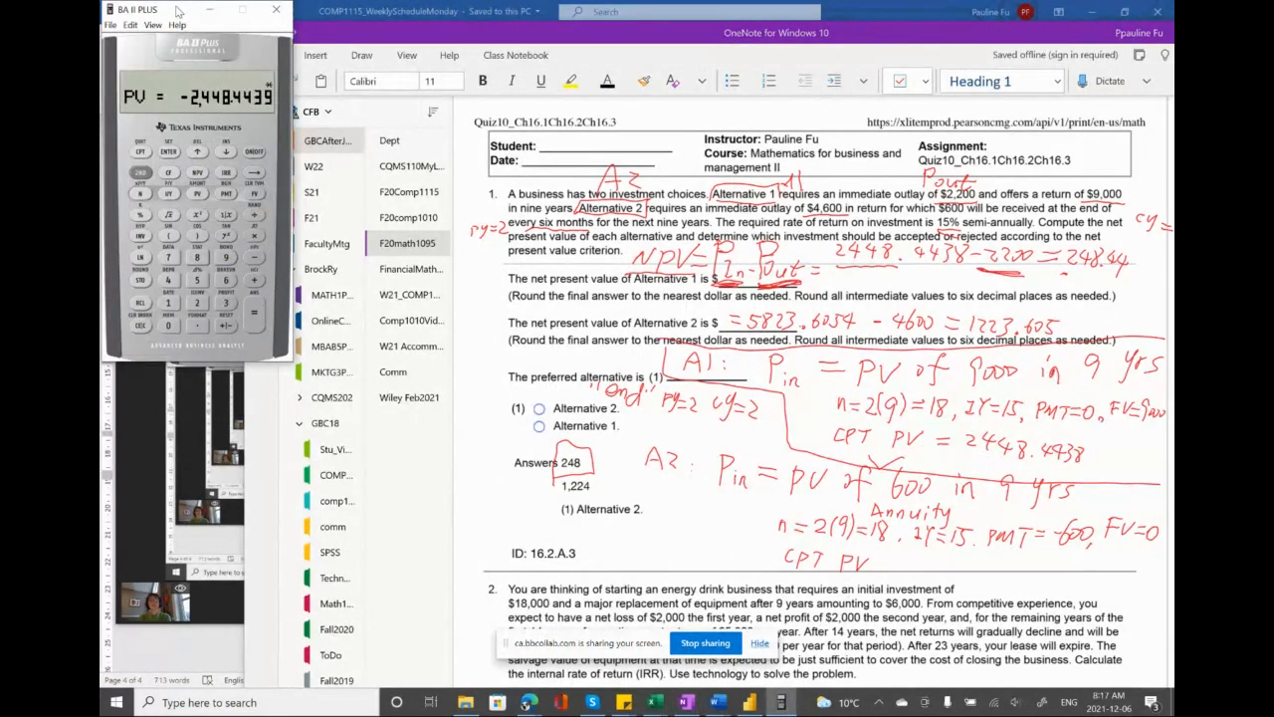
left_click(140, 172)
left_click(140, 152)
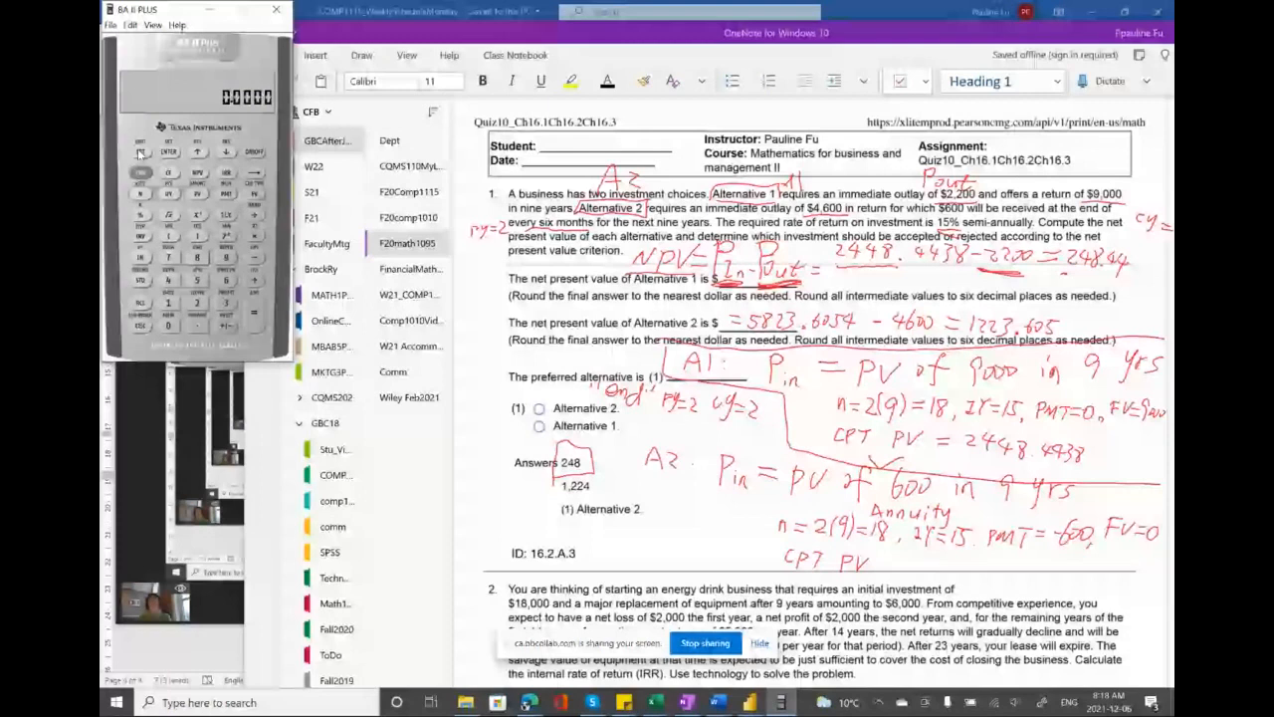
left_click(140, 172)
left_click(169, 193)
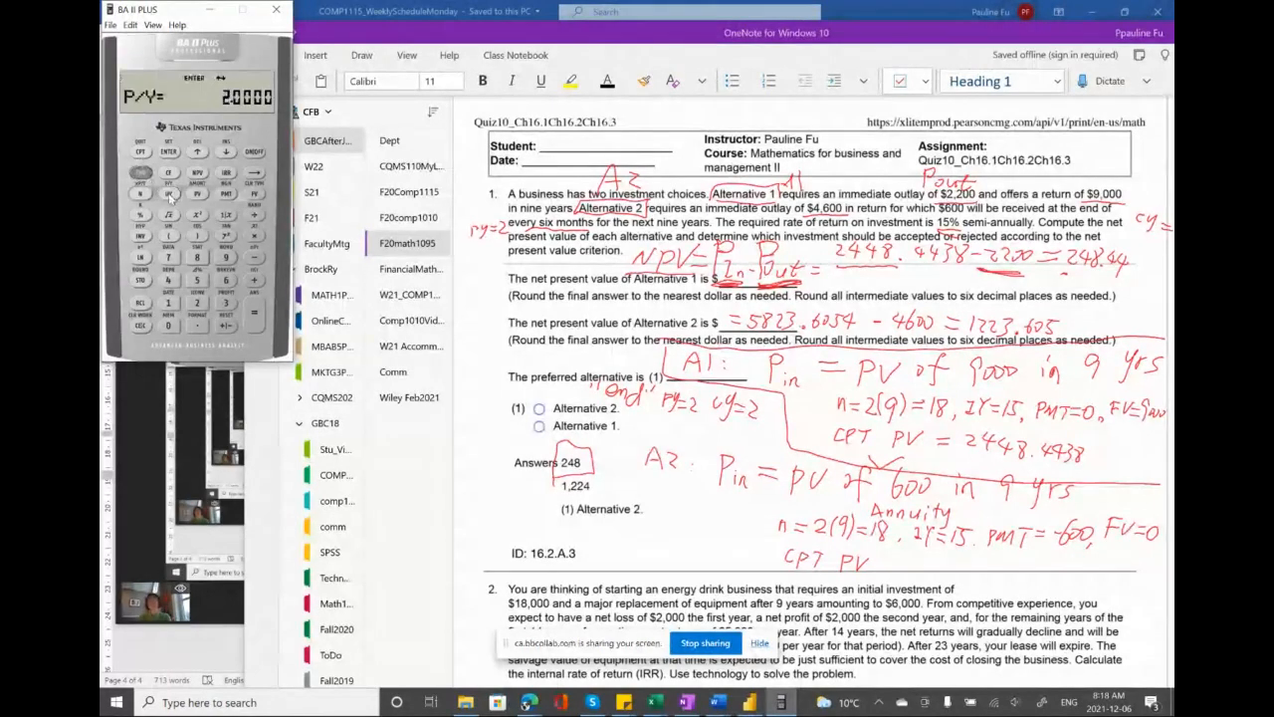
left_click(227, 152)
left_click(141, 173)
left_click(139, 153)
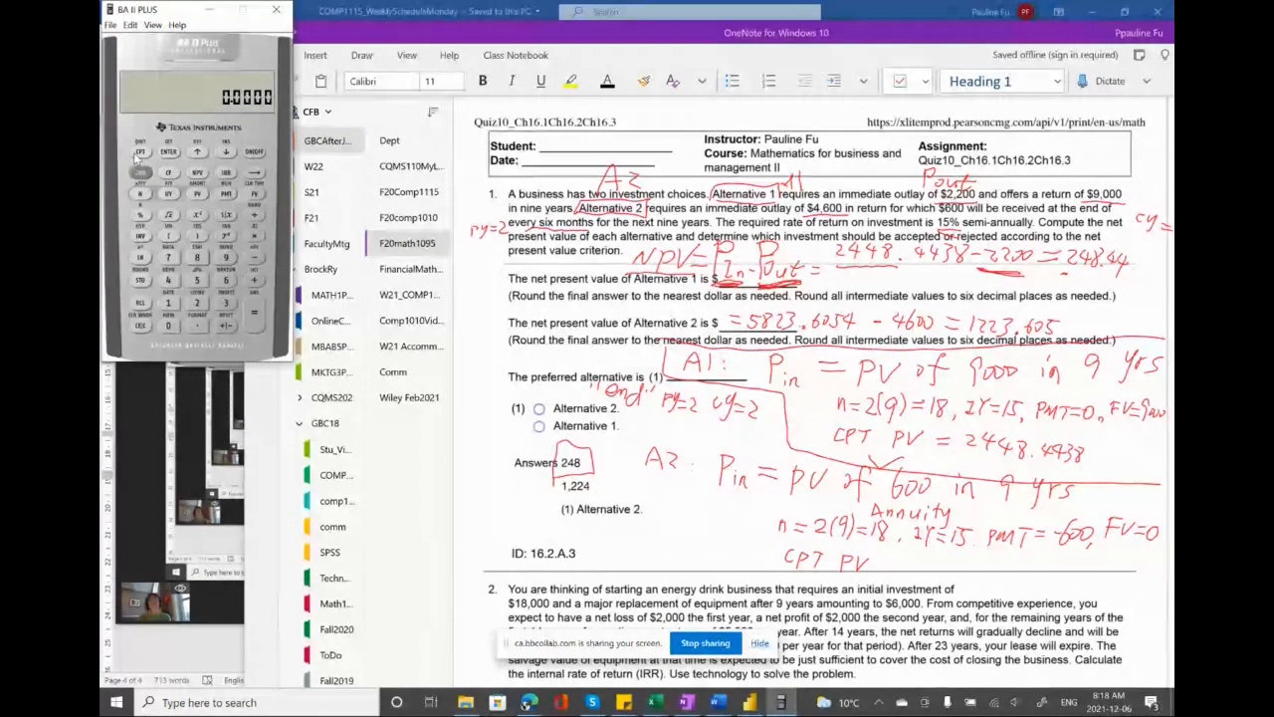
- Store 18 as the number of periods N and 15 as the annual interest rate I/Y for Alternative 2
left_click(168, 302)
left_click(197, 258)
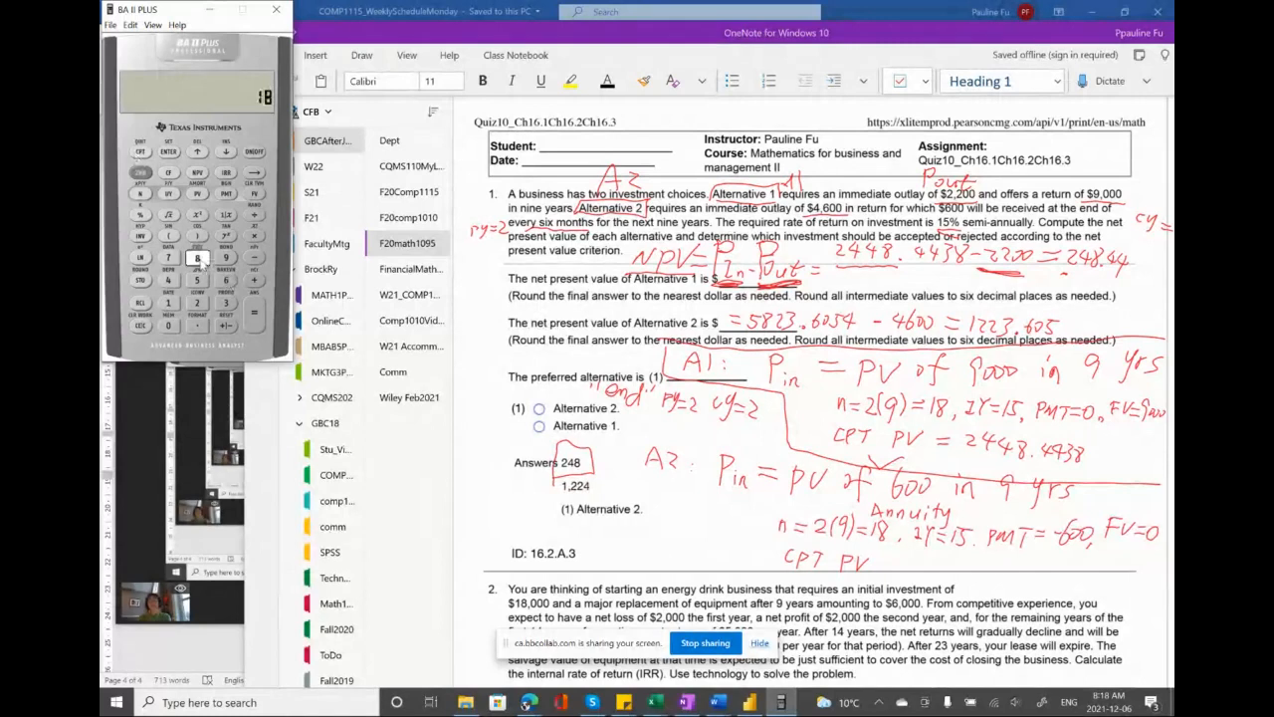
left_click(140, 196)
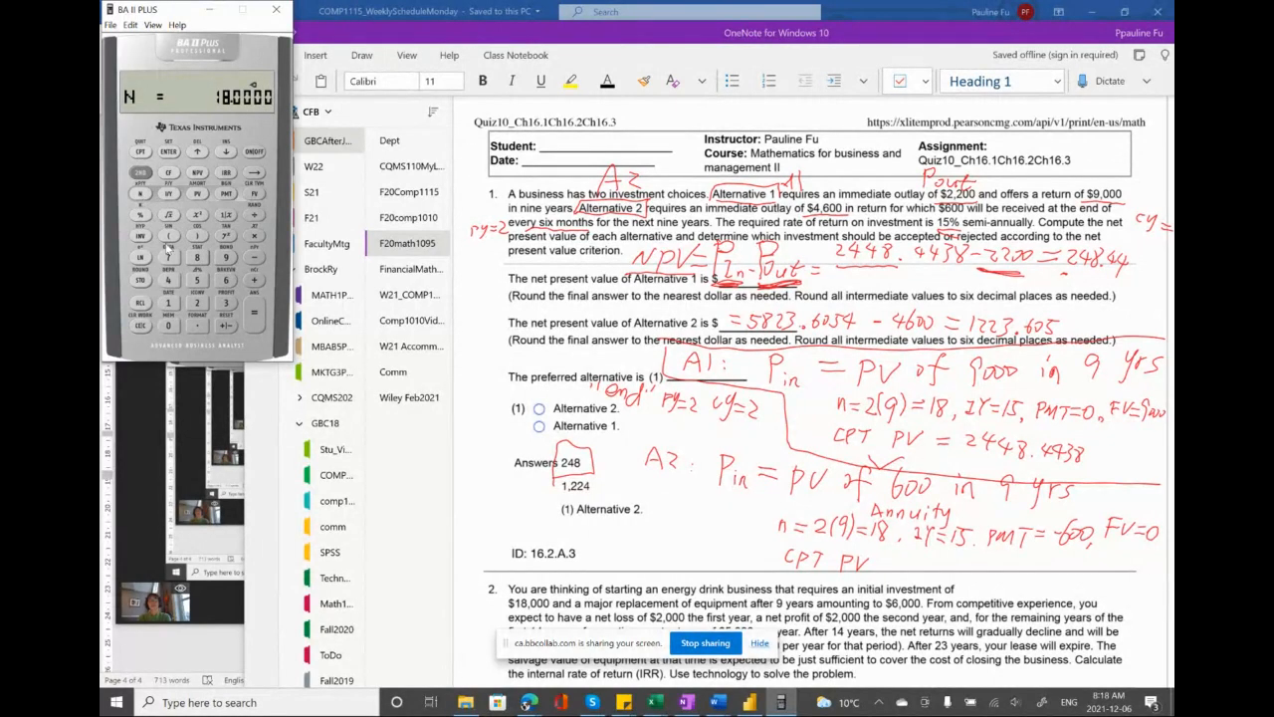
left_click(167, 307)
left_click(195, 279)
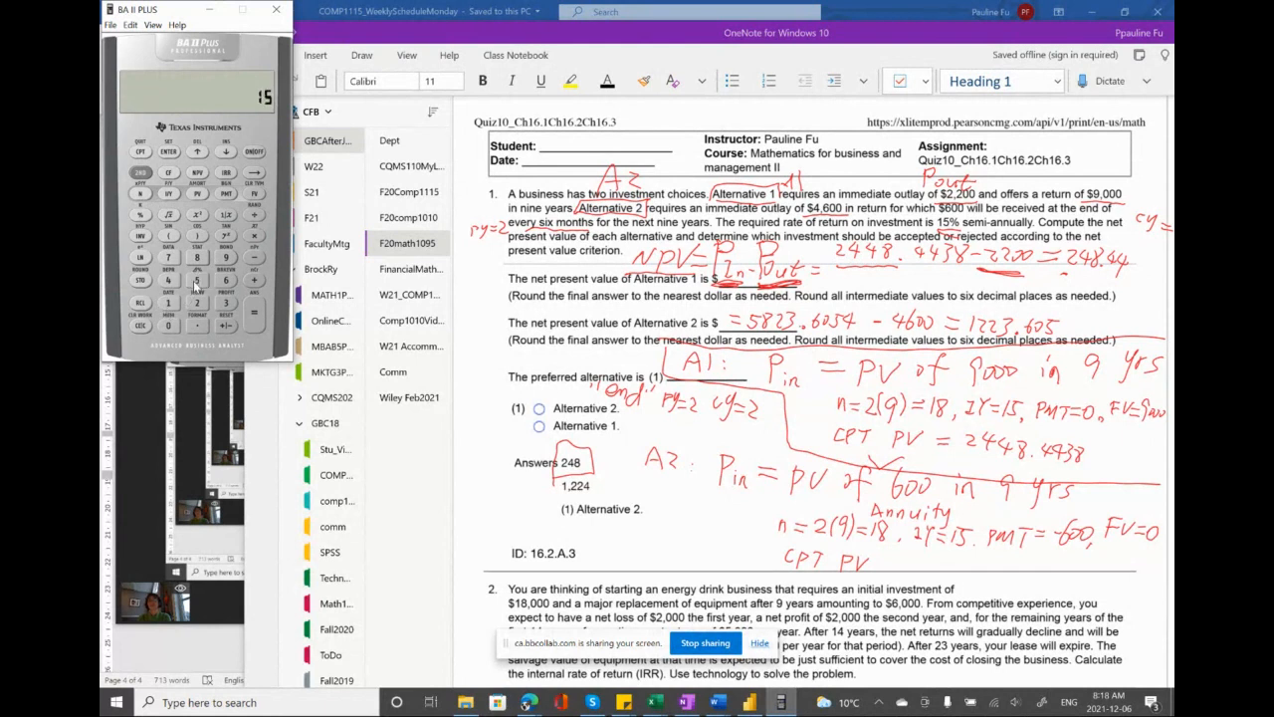
left_click(168, 195)
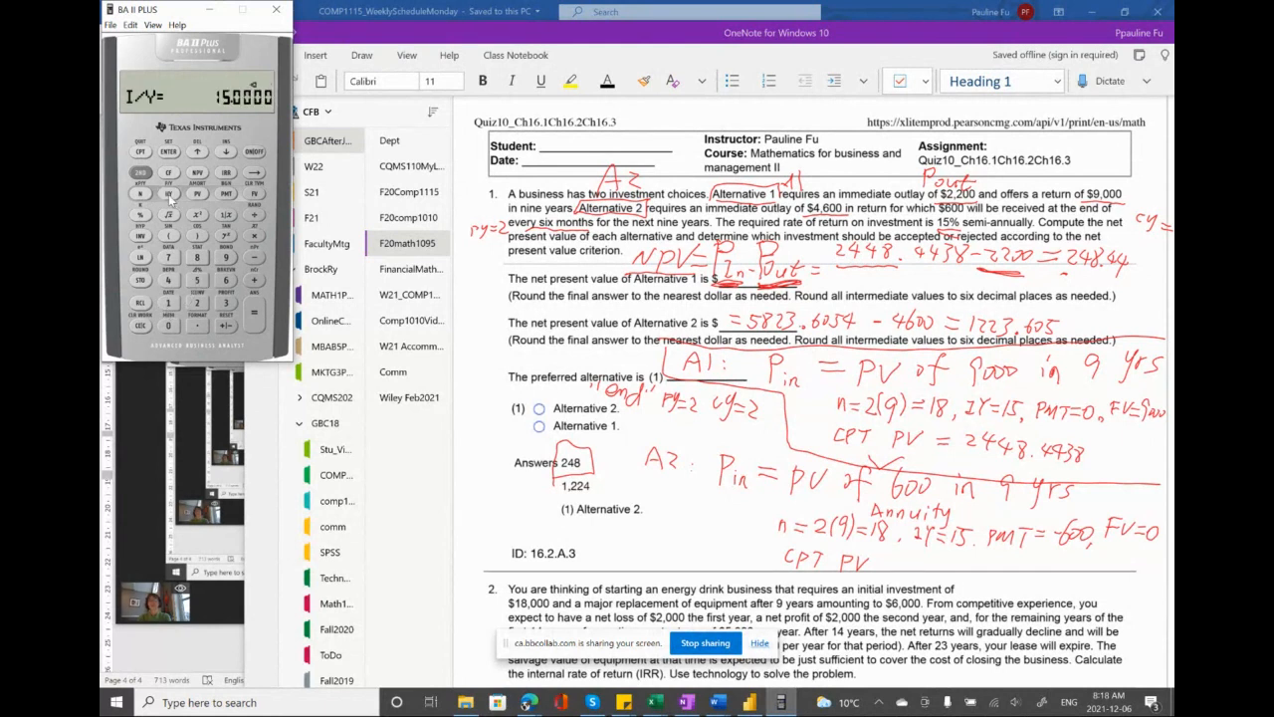
- Store -600 as the payment PMT and 0 as the future value FV, and compute the present value PV of Alternative 2
left_click(223, 283)
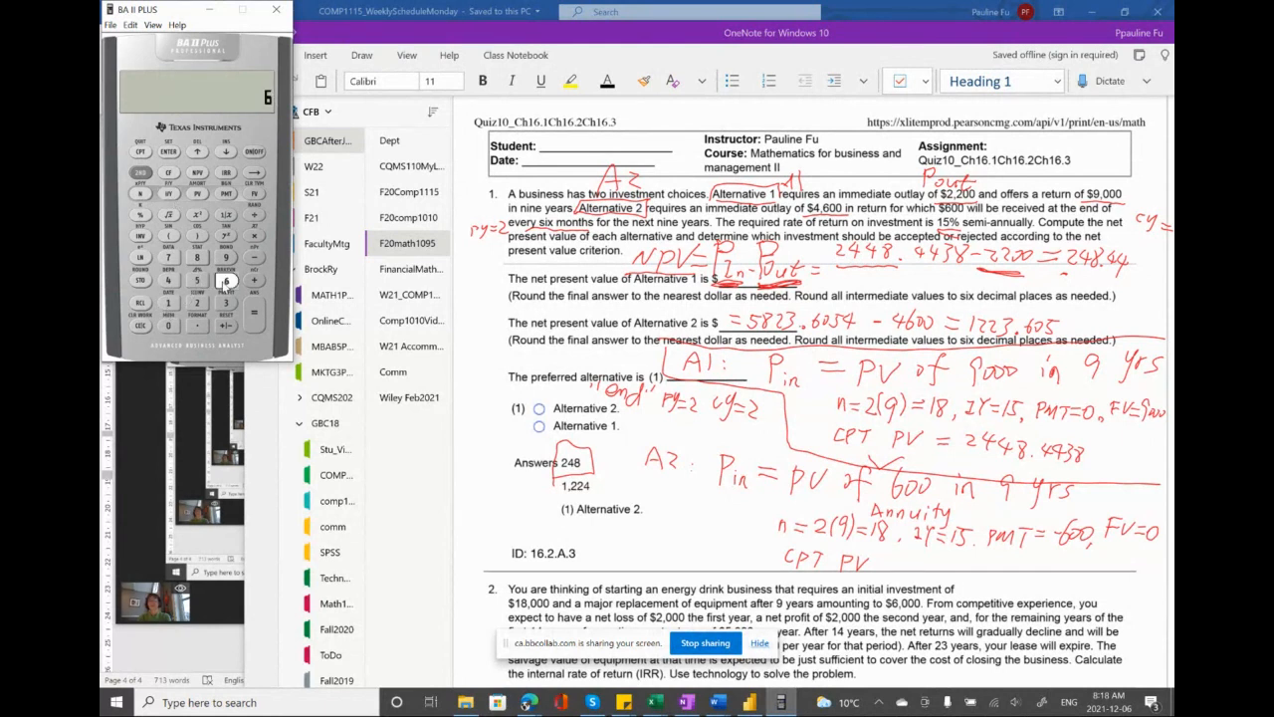
left_click(168, 326)
left_click(169, 326)
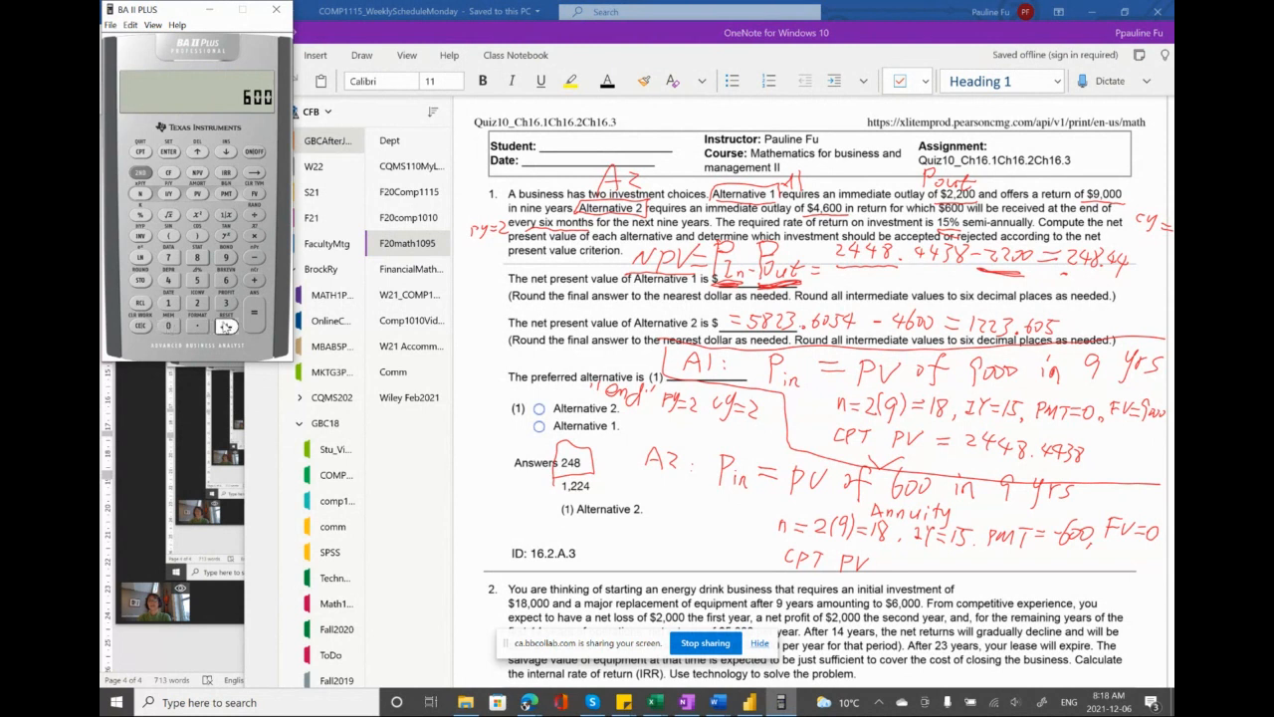
left_click(226, 194)
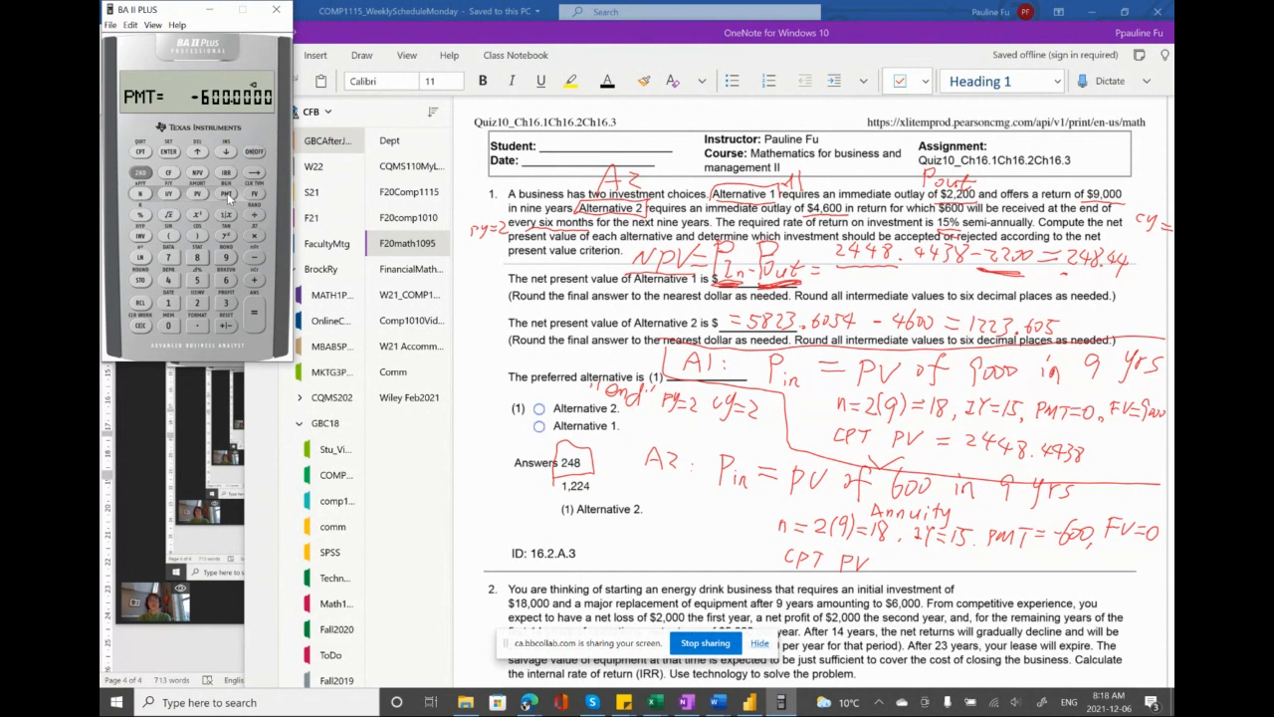
left_click(168, 326)
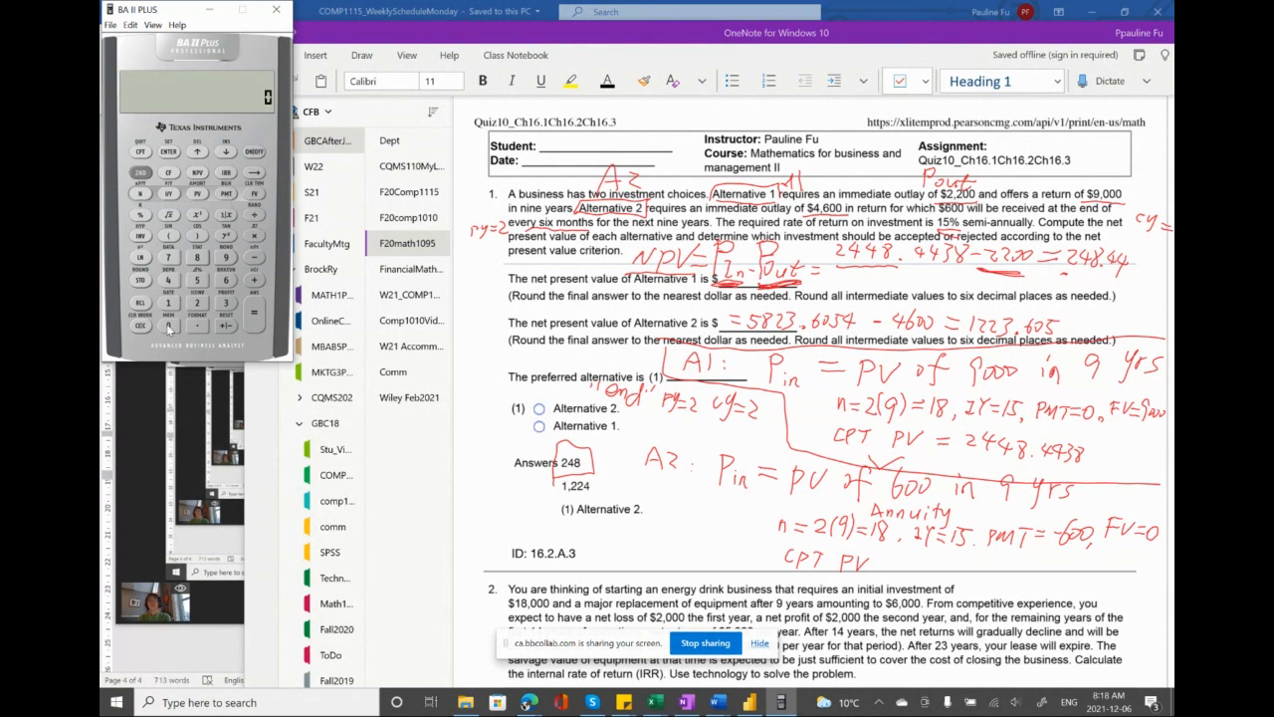
left_click(254, 195)
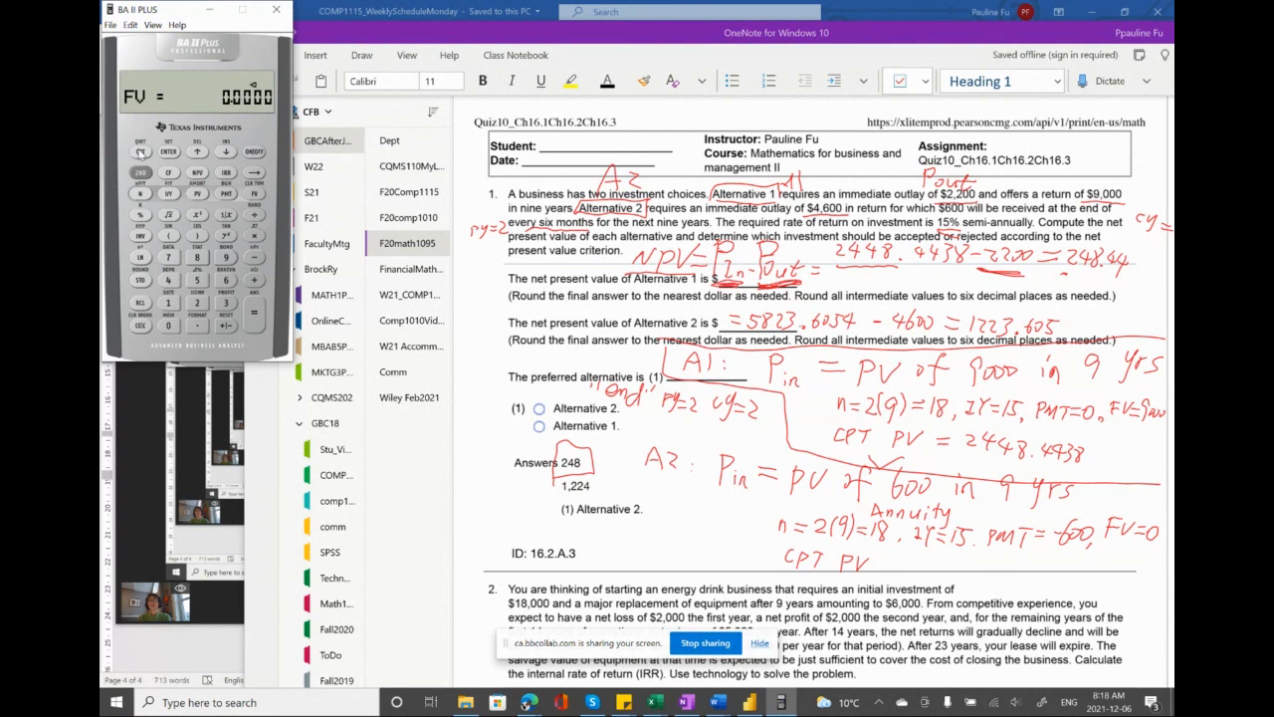
left_click(197, 195)
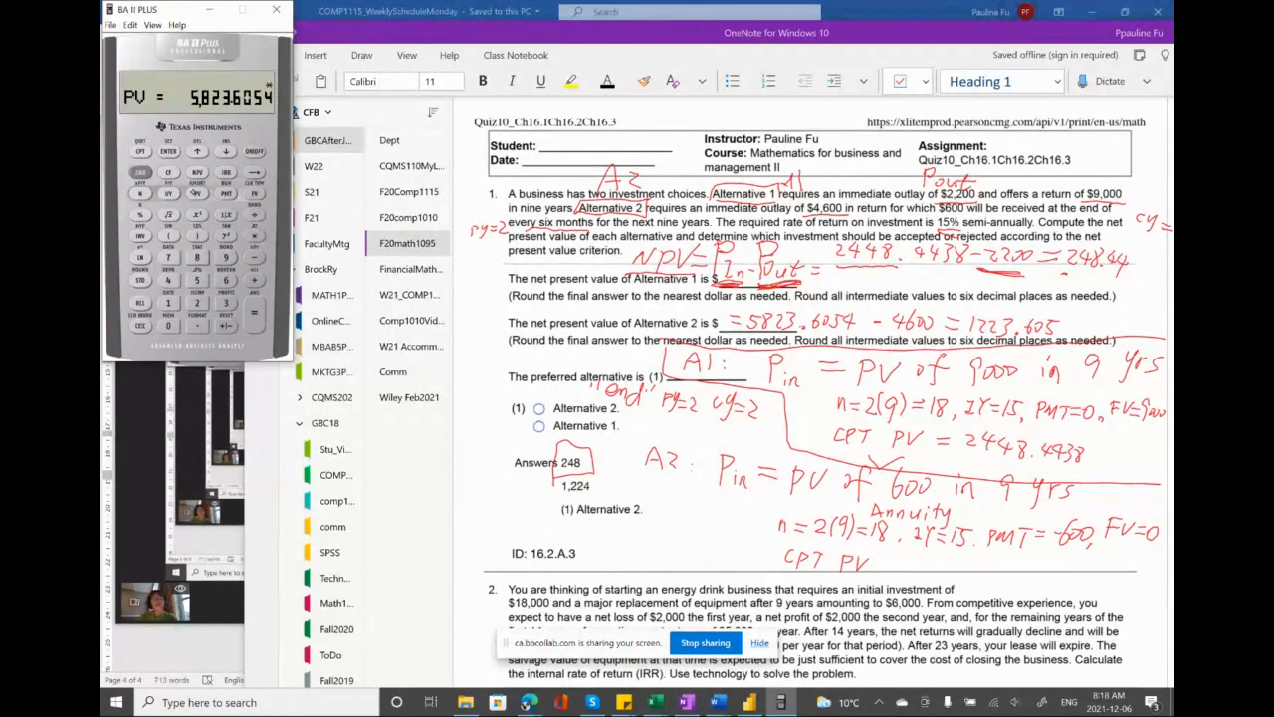
- Back in OneNote, complete the A2 "CPT PV" line by handwriting "=5823.6054"
mouse_move(870, 562)
left_mouse_down()
mouse_move(903, 568)
mouse_move(930, 551)
left_mouse_up()
left_click_drag(935, 552, 946, 563)
mouse_move(953, 549)
left_mouse_down()
mouse_move(950, 567)
mouse_move(987, 567)
mouse_move(990, 553)
mouse_move(998, 564)
left_mouse_up()
left_click(968, 565)
left_click_drag(1000, 553, 1024, 559)
left_click_drag(1022, 549, 1021, 568)
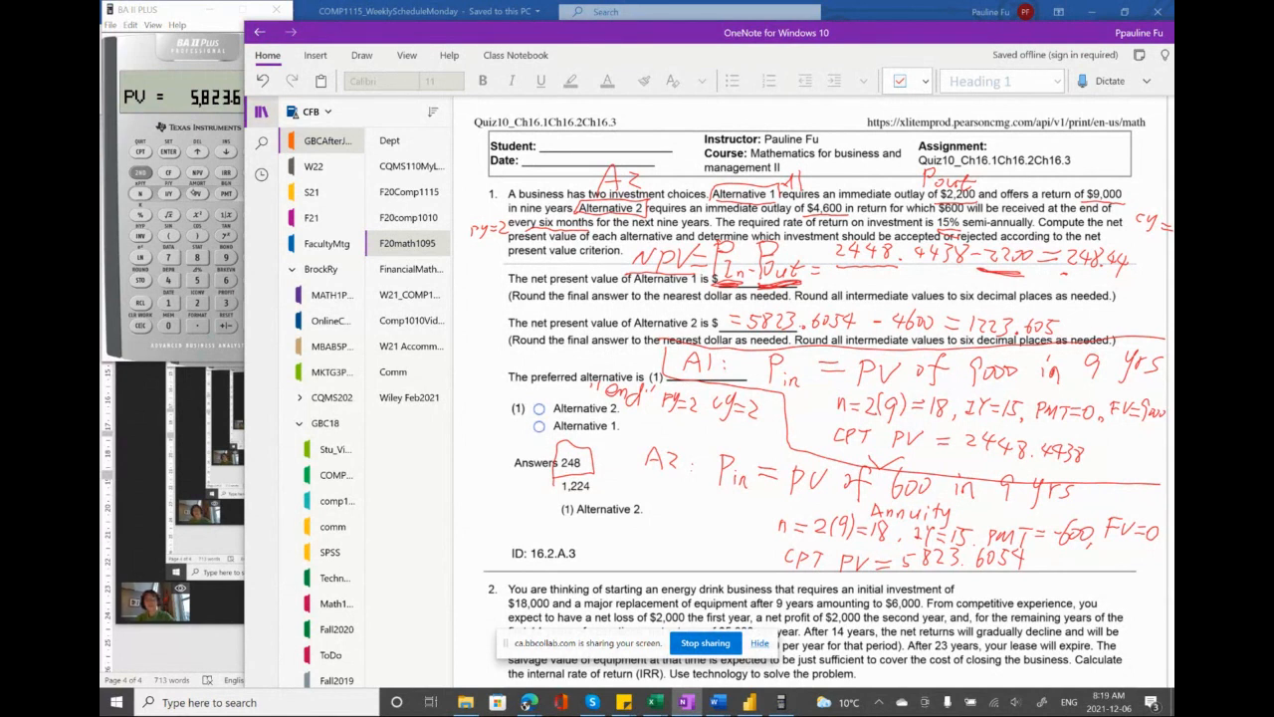
- Handwrite "NPV=5823.6054-4600" below the printed answers of question 1 and underline the $4,600 outlay in the question text
mouse_move(472, 540)
left_mouse_down()
mouse_move(480, 527)
mouse_move(499, 533)
left_mouse_up()
left_click_drag(505, 528, 533, 529)
mouse_move(519, 535)
left_mouse_down()
mouse_move(548, 535)
mouse_move(542, 543)
left_mouse_up()
left_click_drag(550, 524, 604, 544)
mouse_move(619, 525)
left_mouse_down()
mouse_move(614, 543)
mouse_move(626, 534)
mouse_move(628, 548)
left_mouse_up()
left_click_drag(633, 531, 661, 542)
left_click_drag(657, 526, 656, 553)
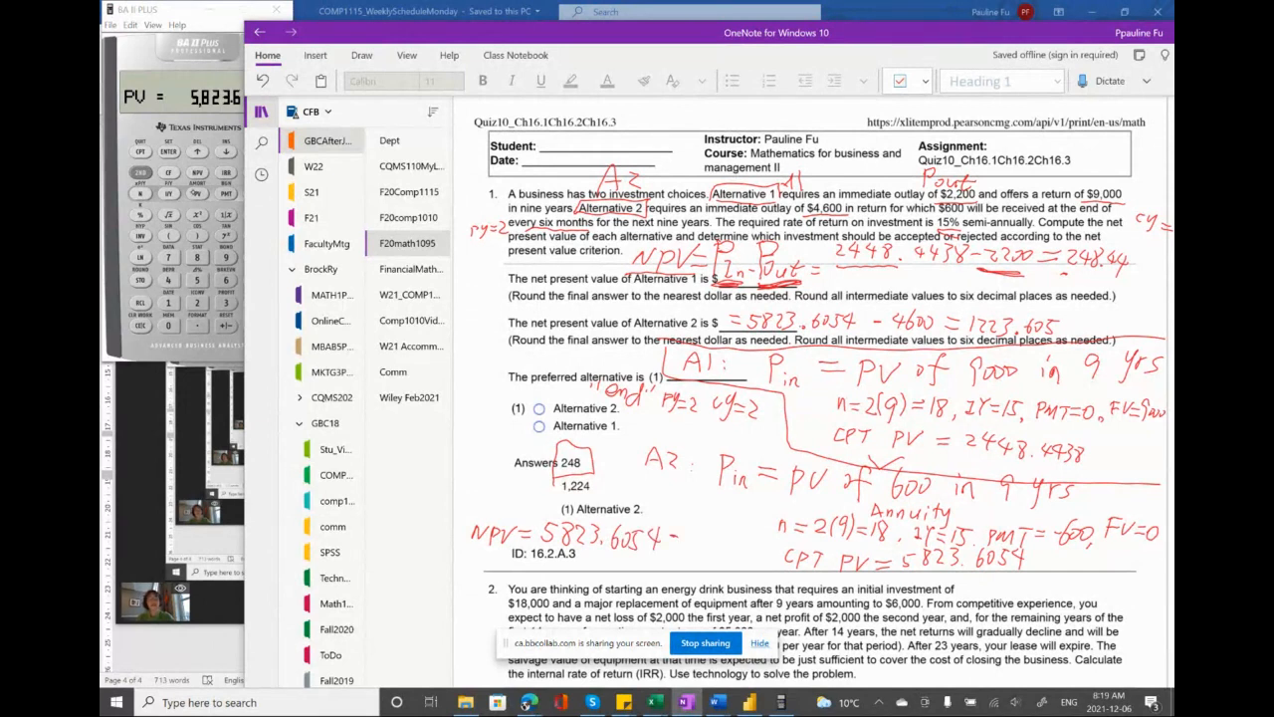
left_click_drag(689, 529, 697, 552)
mouse_move(709, 528)
left_mouse_down()
mouse_move(704, 547)
mouse_move(718, 533)
left_mouse_up()
left_click_drag(731, 533, 730, 534)
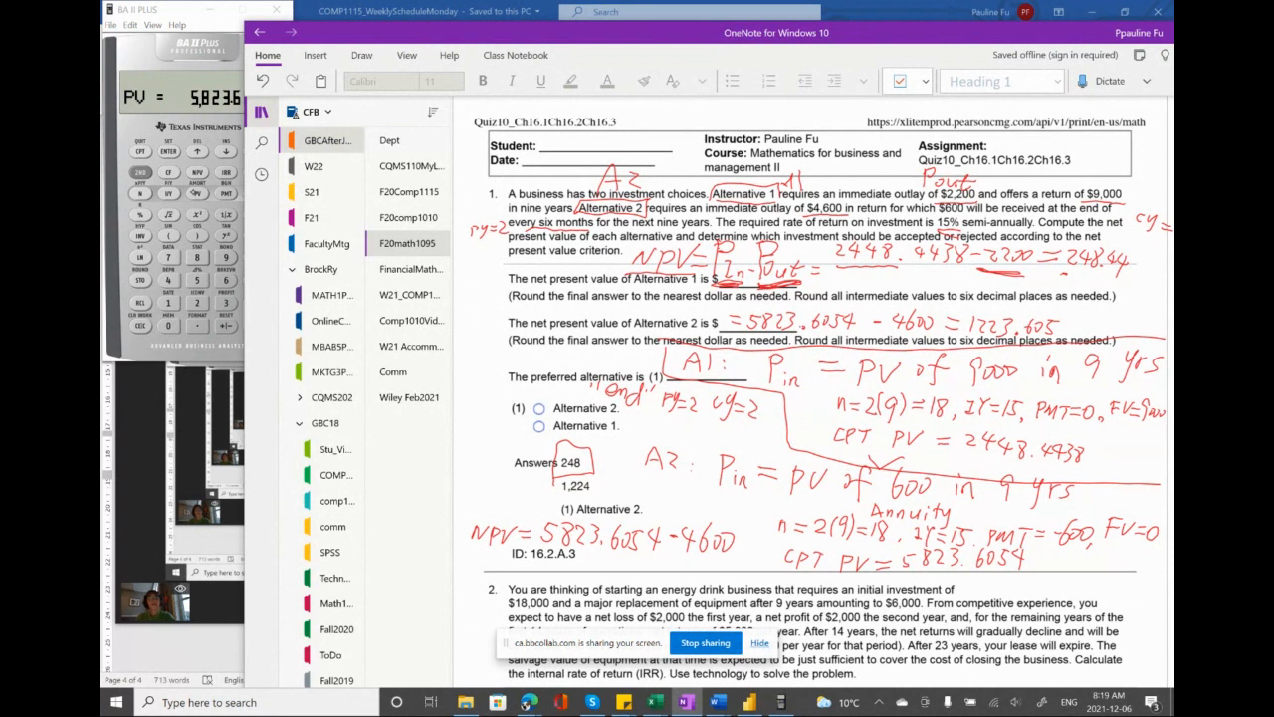
mouse_move(766, 221)
left_mouse_down()
mouse_move(851, 203)
mouse_move(806, 213)
left_mouse_up()
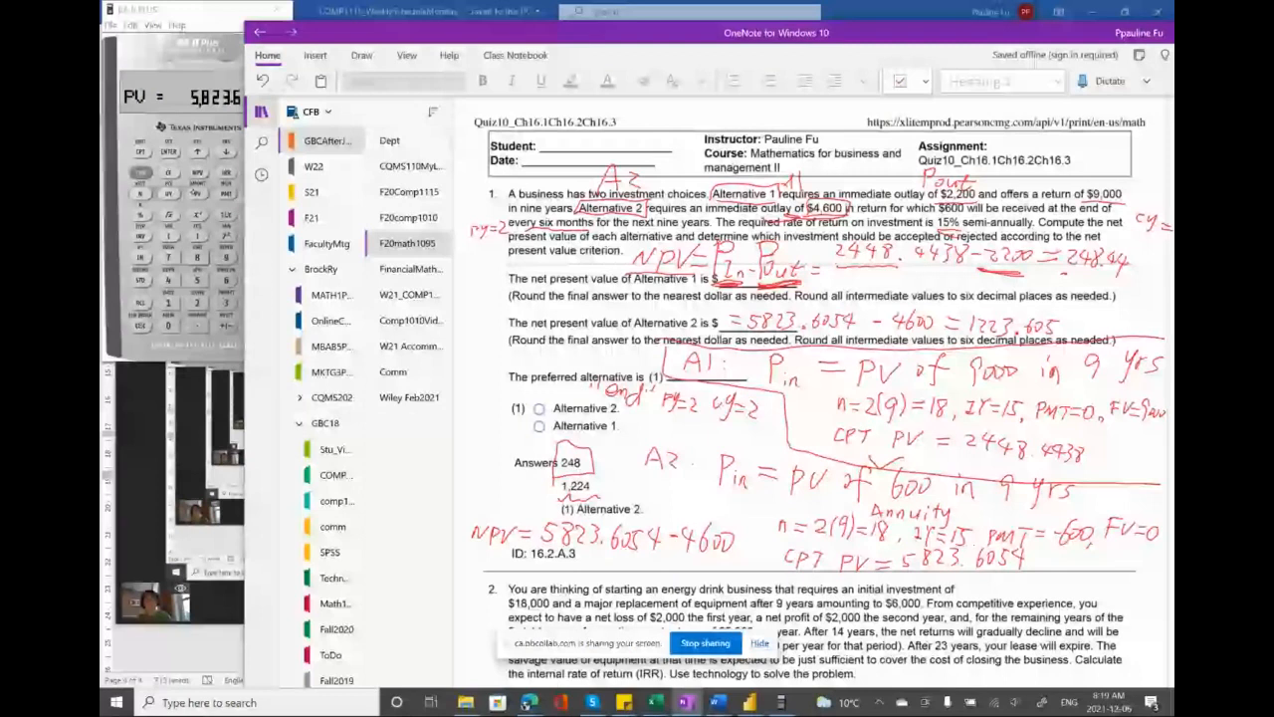
- Write "=1224" below the Alternative 2 NPV expression and draw an outline around the A2 working
left_click_drag(595, 560, 667, 563)
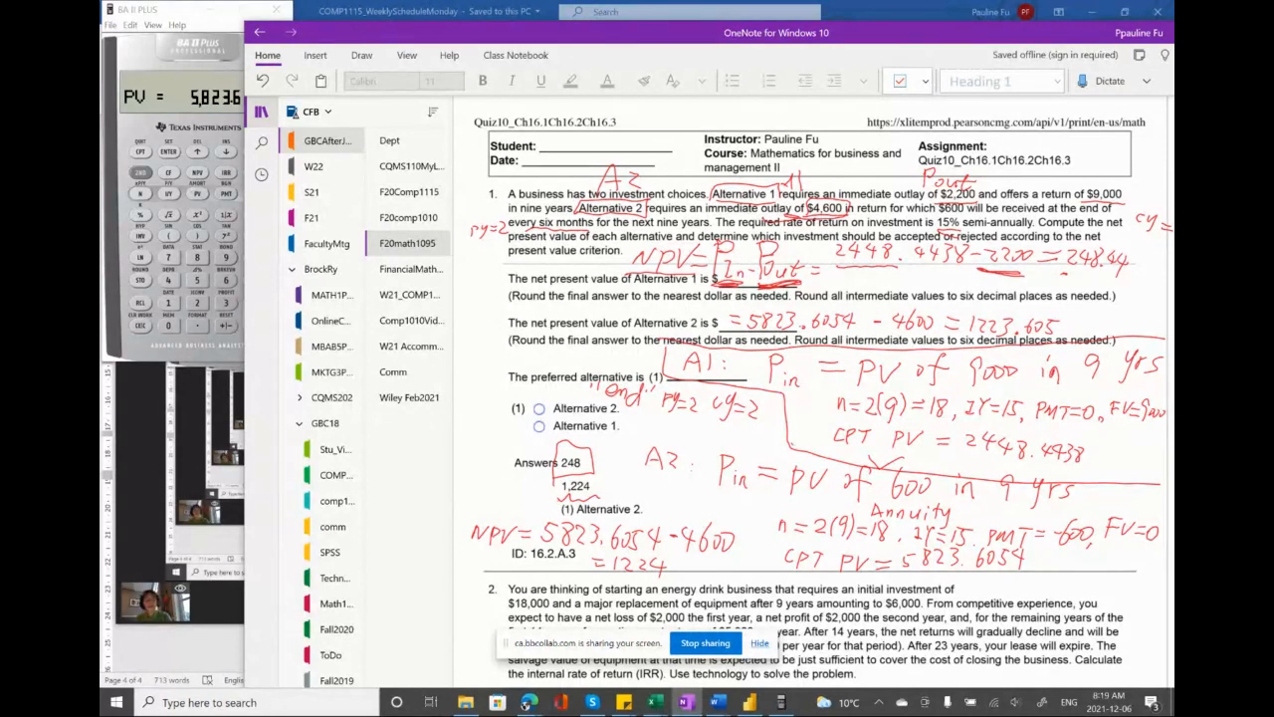
mouse_move(793, 442)
left_mouse_down()
mouse_move(655, 440)
mouse_move(631, 471)
mouse_move(743, 498)
mouse_move(754, 563)
mouse_move(778, 574)
left_mouse_up()
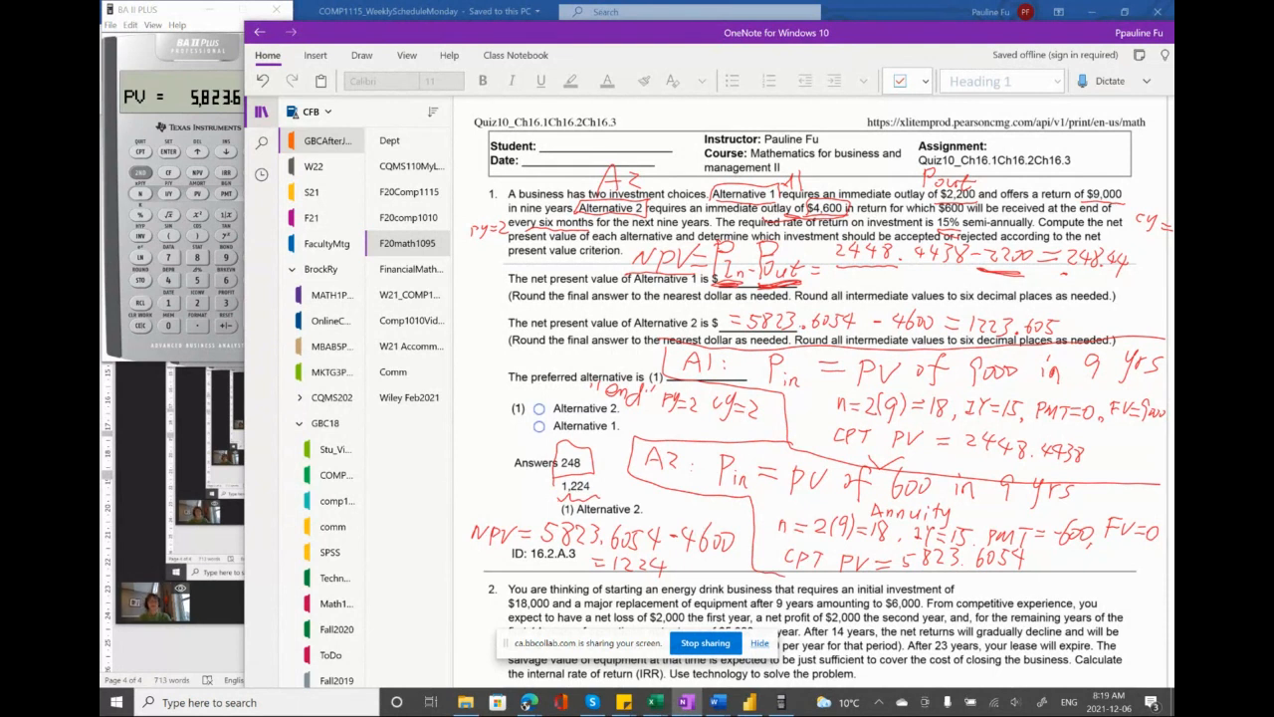
mouse_move(754, 563)
left_mouse_down()
mouse_move(727, 496)
mouse_move(631, 473)
mouse_move(633, 498)
mouse_move(464, 558)
mouse_move(463, 584)
left_mouse_up()
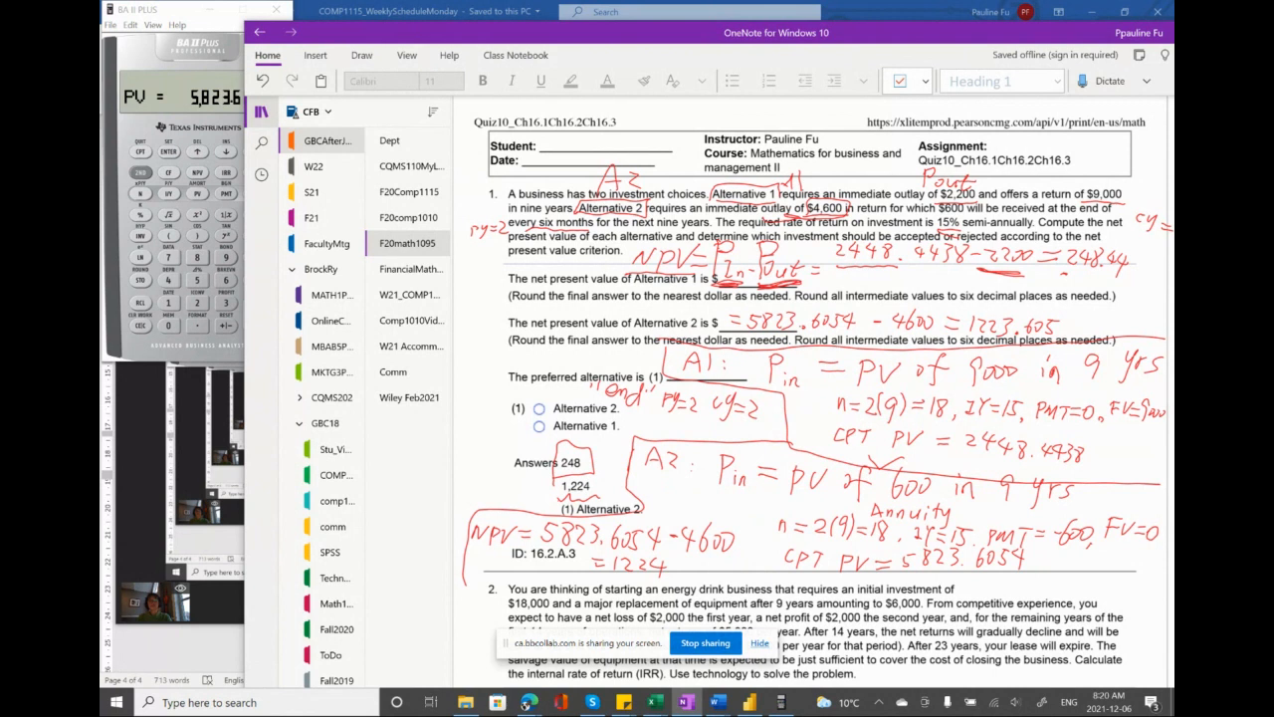
- Check the online class chat for questions, and back in OneNote underline the A1 present value statement, calculator entries and PV result
left_click(150, 441)
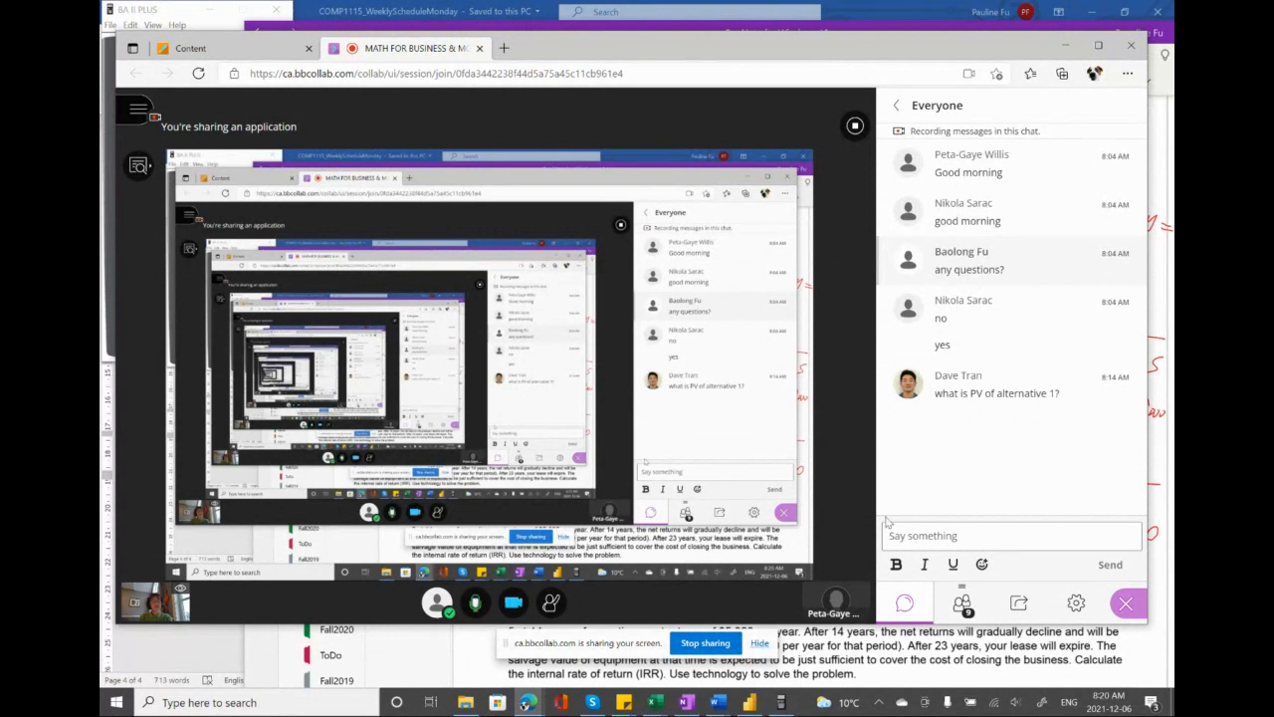
left_click(687, 702)
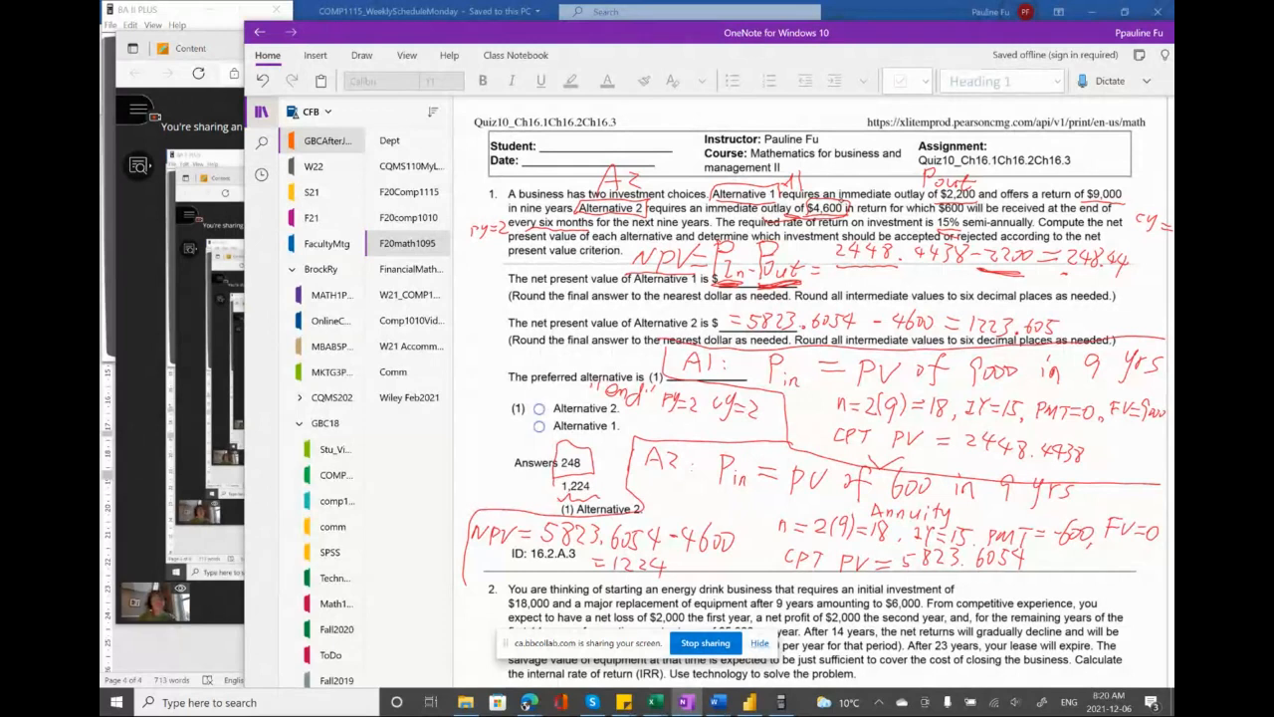
left_click_drag(854, 387, 1139, 387)
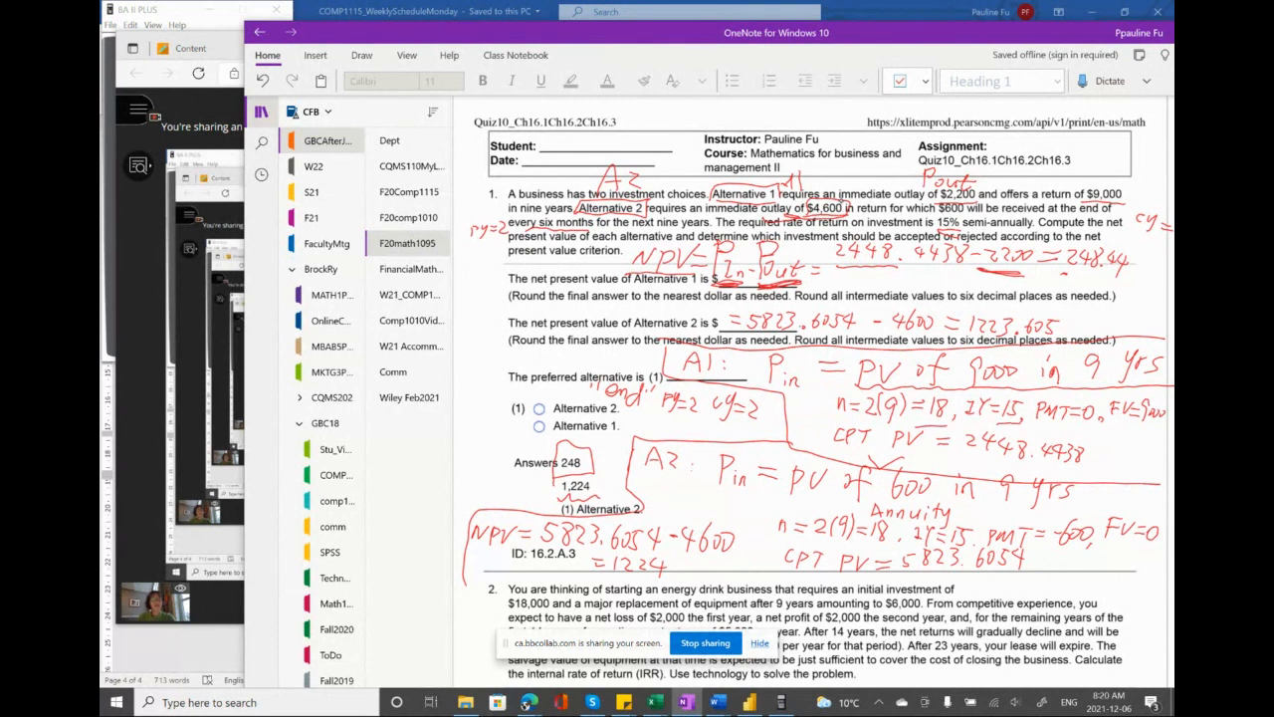
left_click_drag(1072, 430, 1094, 430)
left_click_drag(975, 461, 1095, 474)
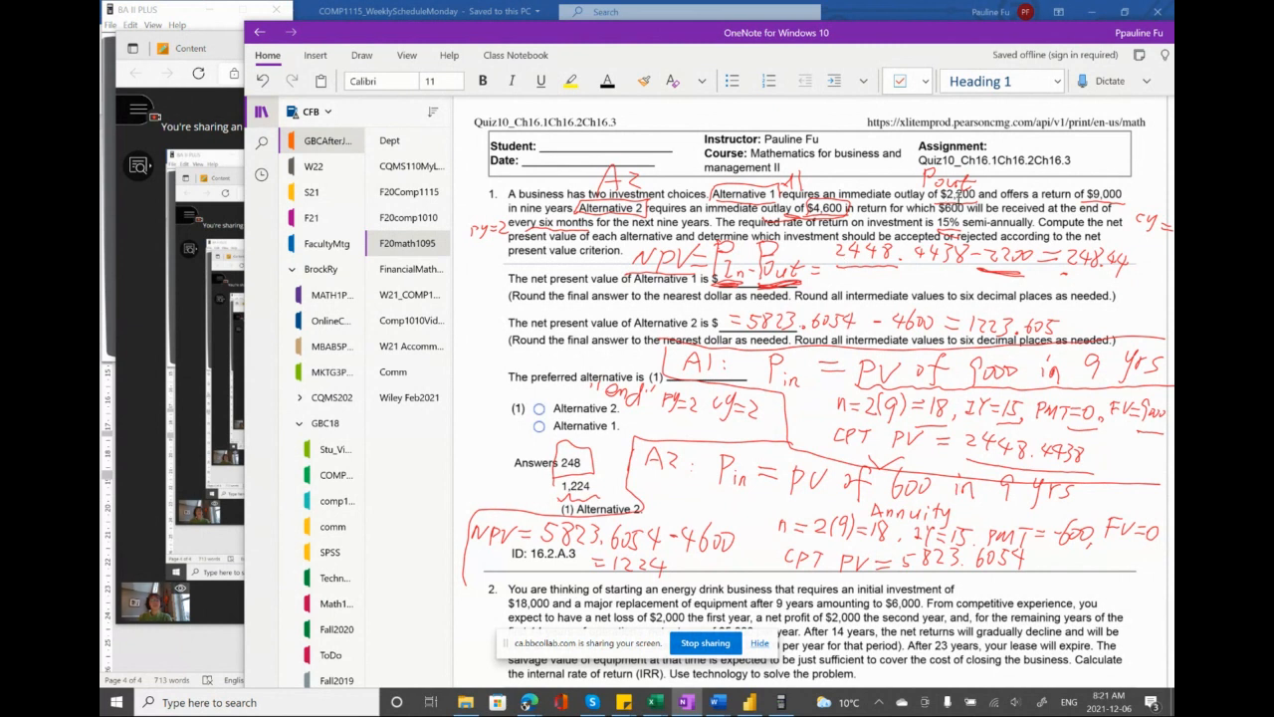
- Check the class chat again, and back in OneNote underline "IRR" in the text of question 2
left_click(142, 385)
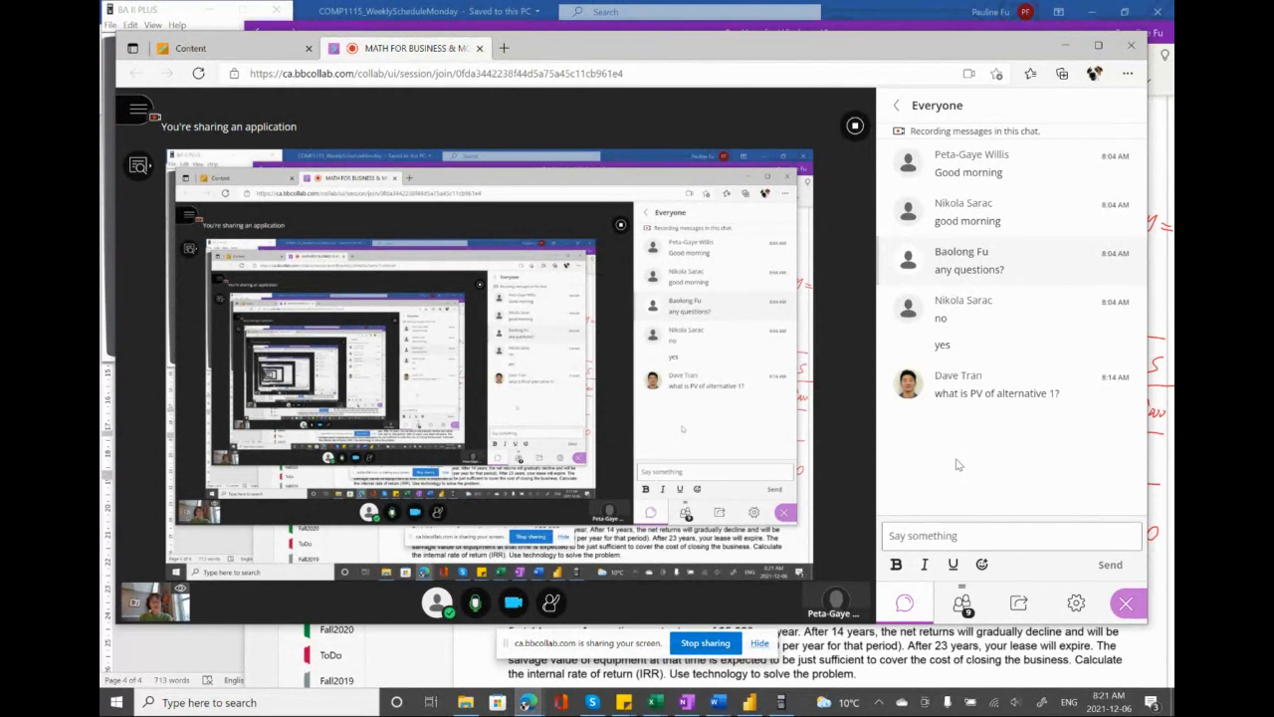
left_click(466, 674)
scroll(669, 534, "down", 1)
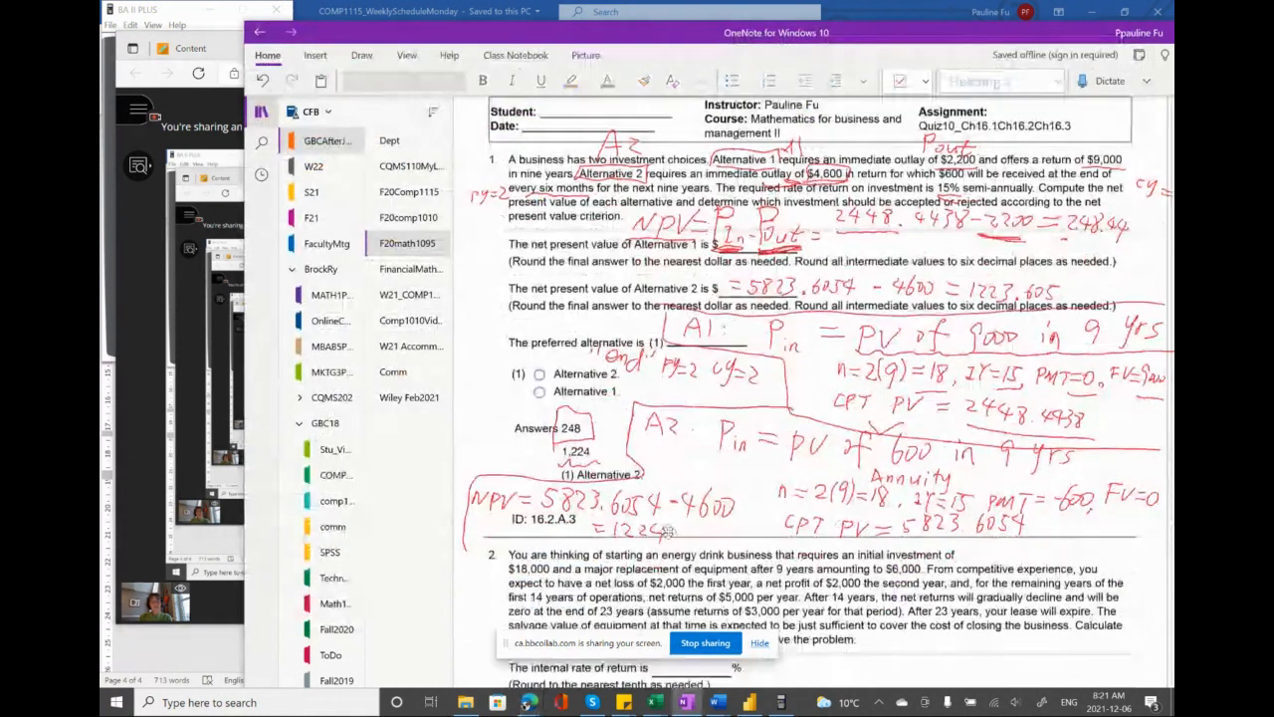
scroll(668, 530, "down", 3)
scroll(668, 532, "down", 1)
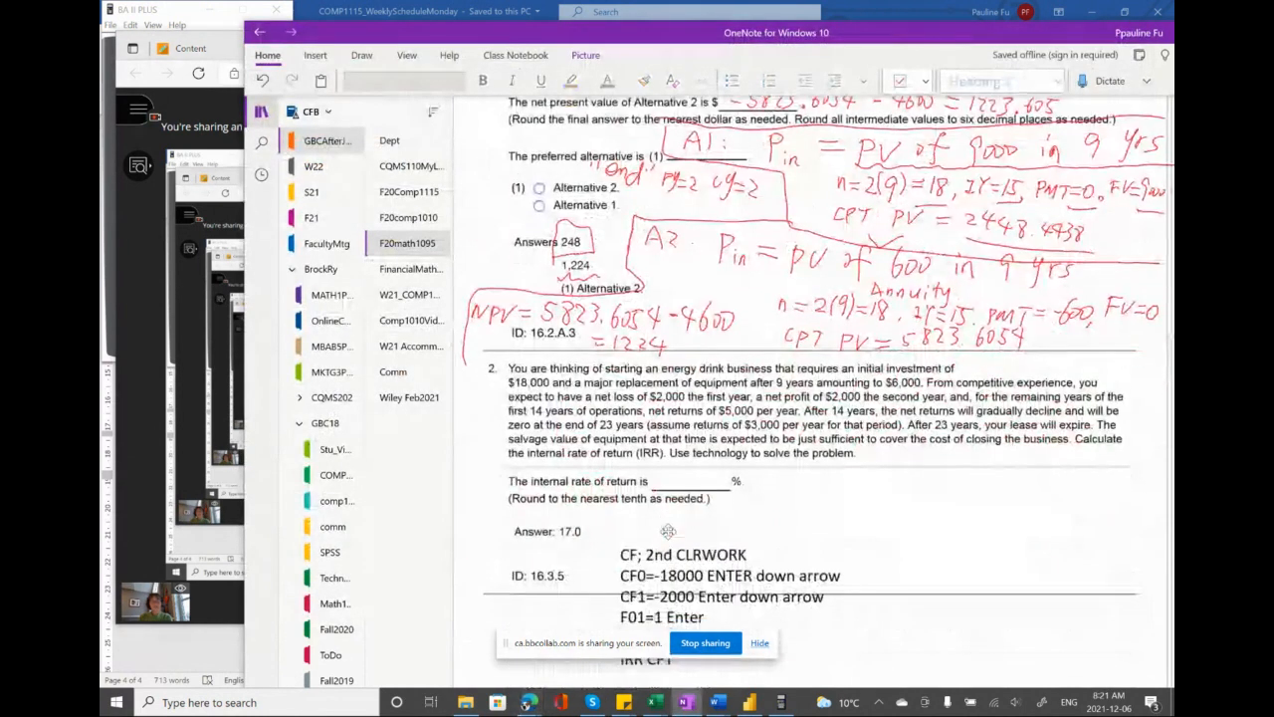
scroll(668, 531, "down", 1)
scroll(667, 534, "down", 3)
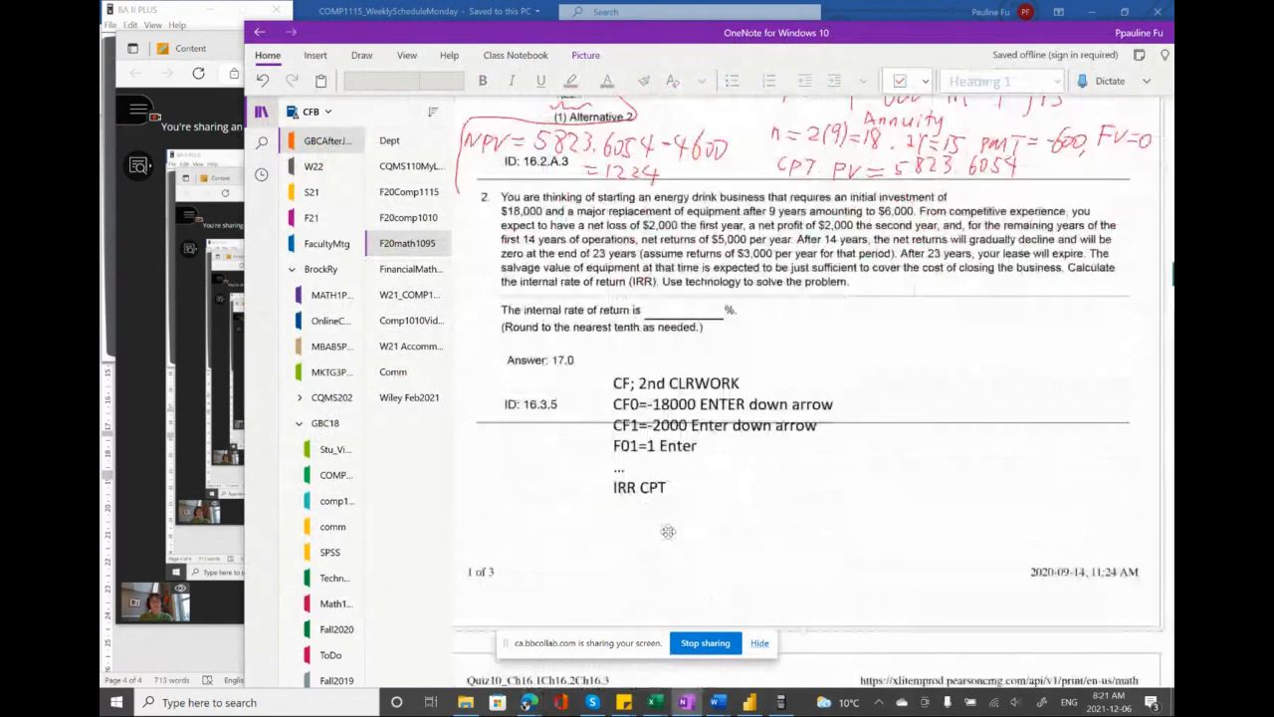
scroll(668, 531, "down", 1)
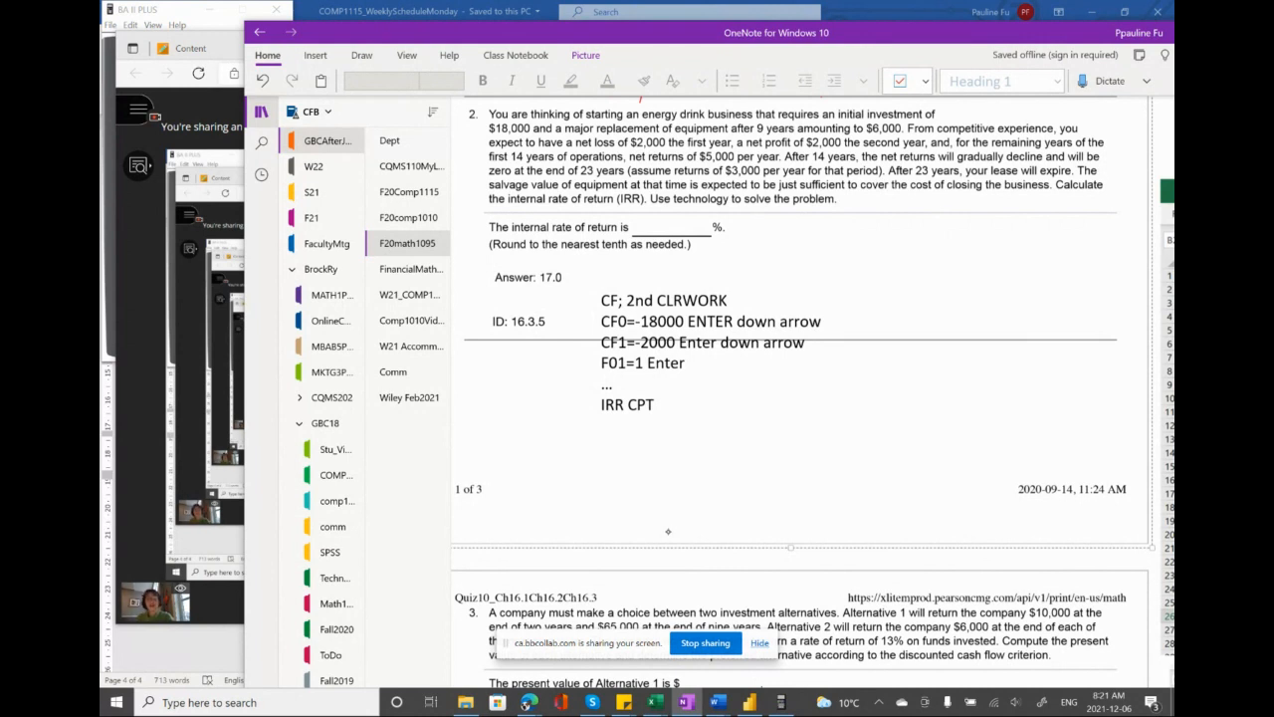
left_click_drag(616, 209, 642, 209)
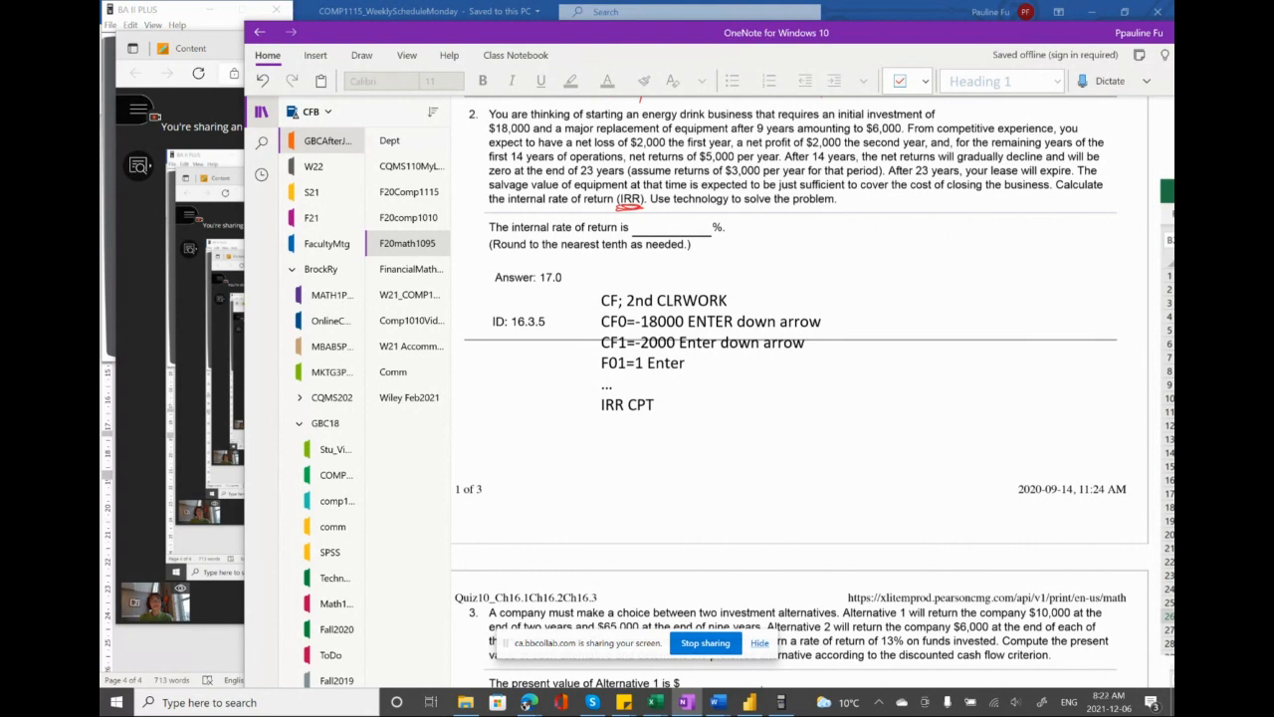
left_click(708, 534)
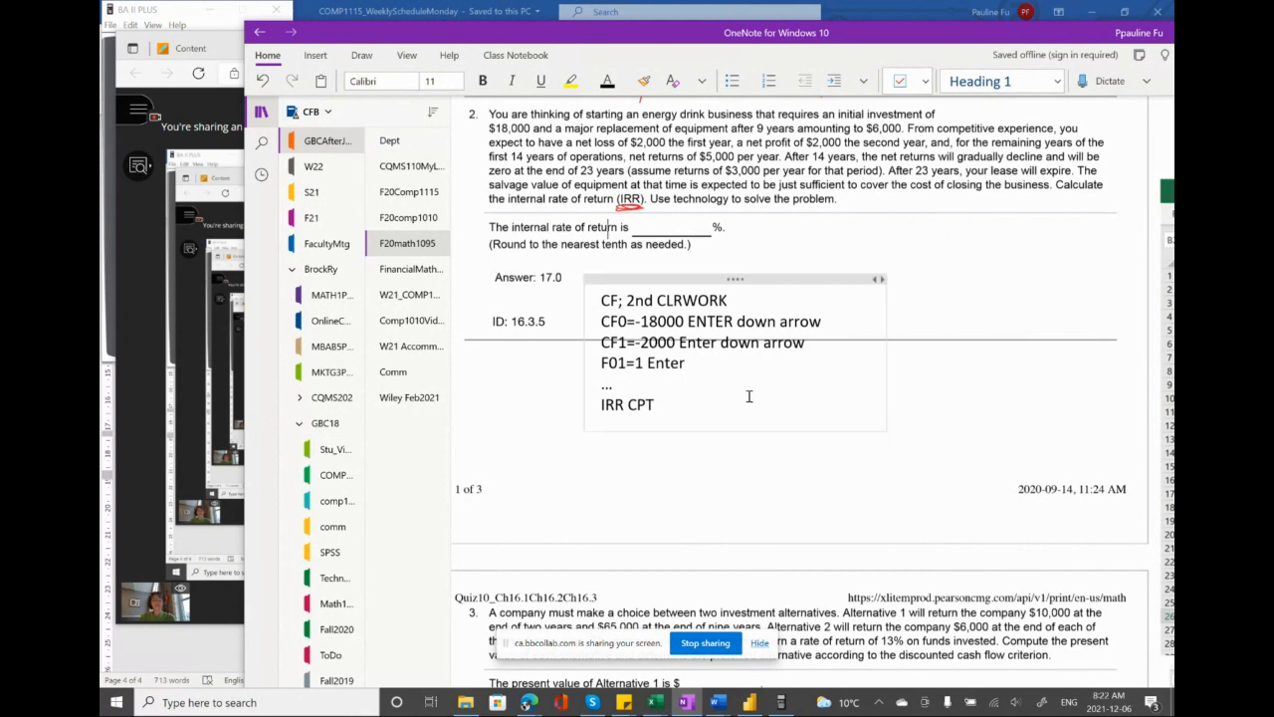
- Shift the OneNote window up and switch to the LectureNotes workbook in Excel, placing it beside the text of question 2
left_click_drag(874, 40, 845, 16)
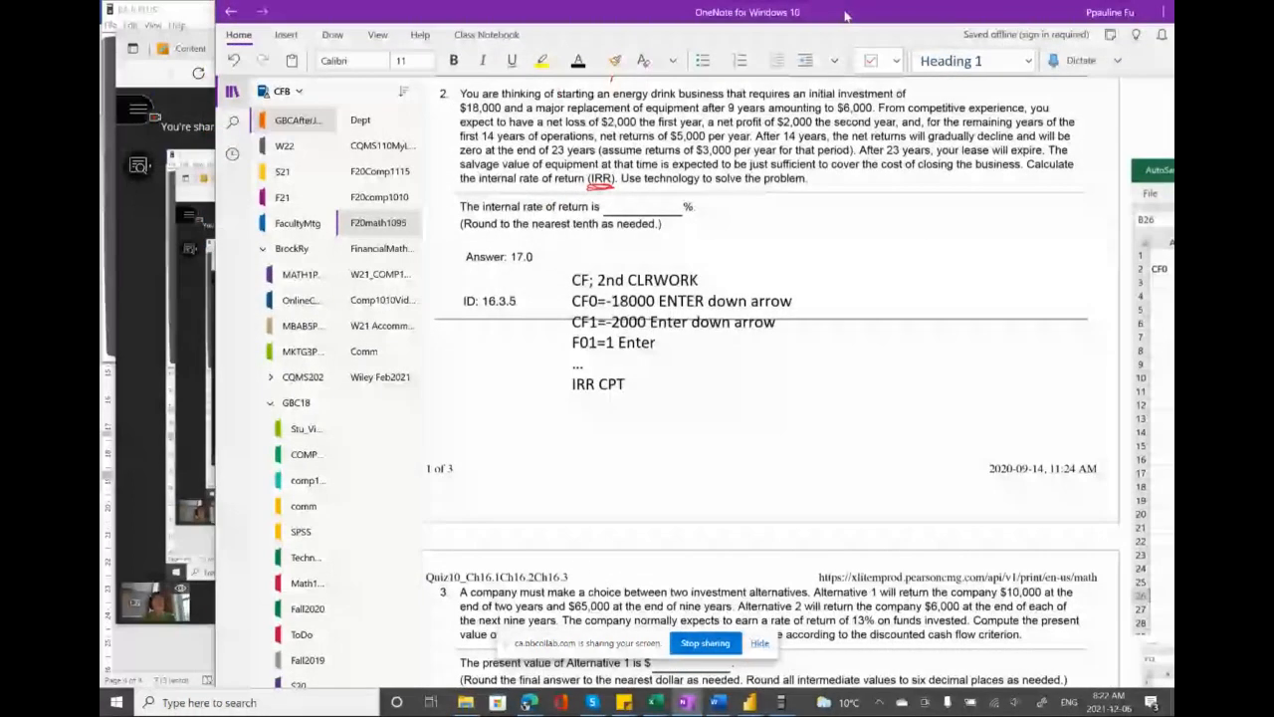
mouse_move(655, 701)
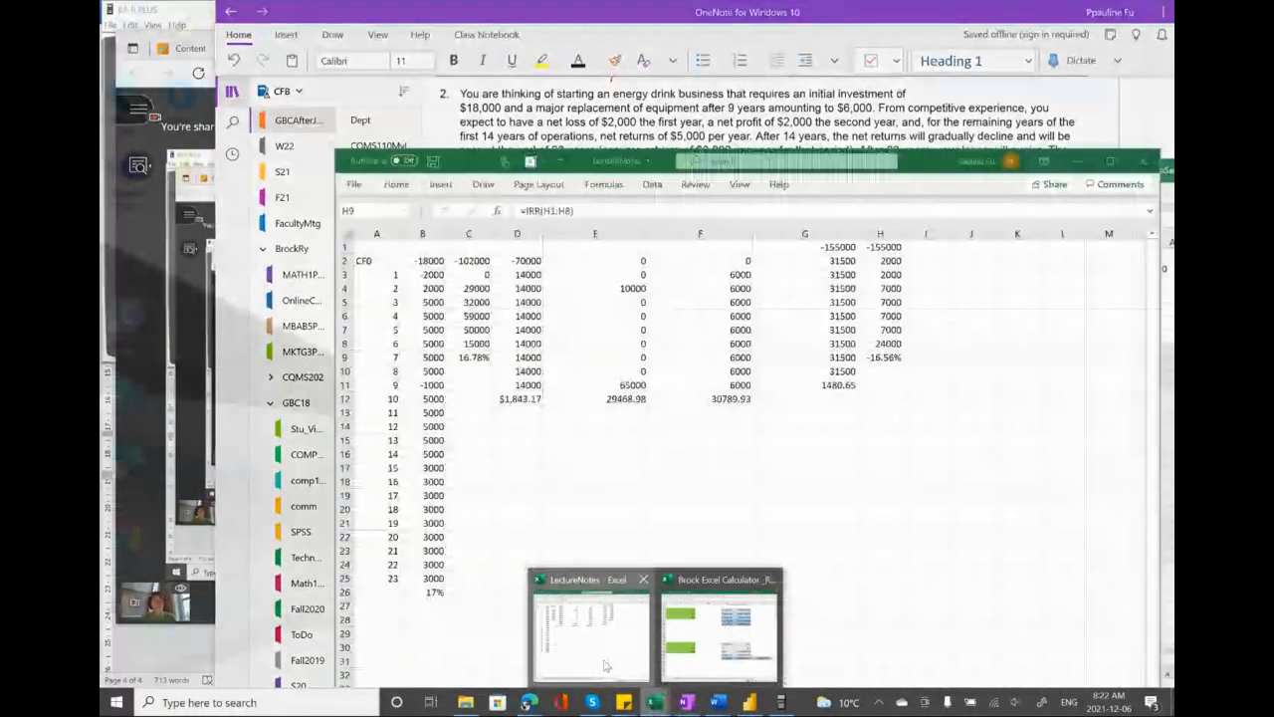
left_click(606, 665)
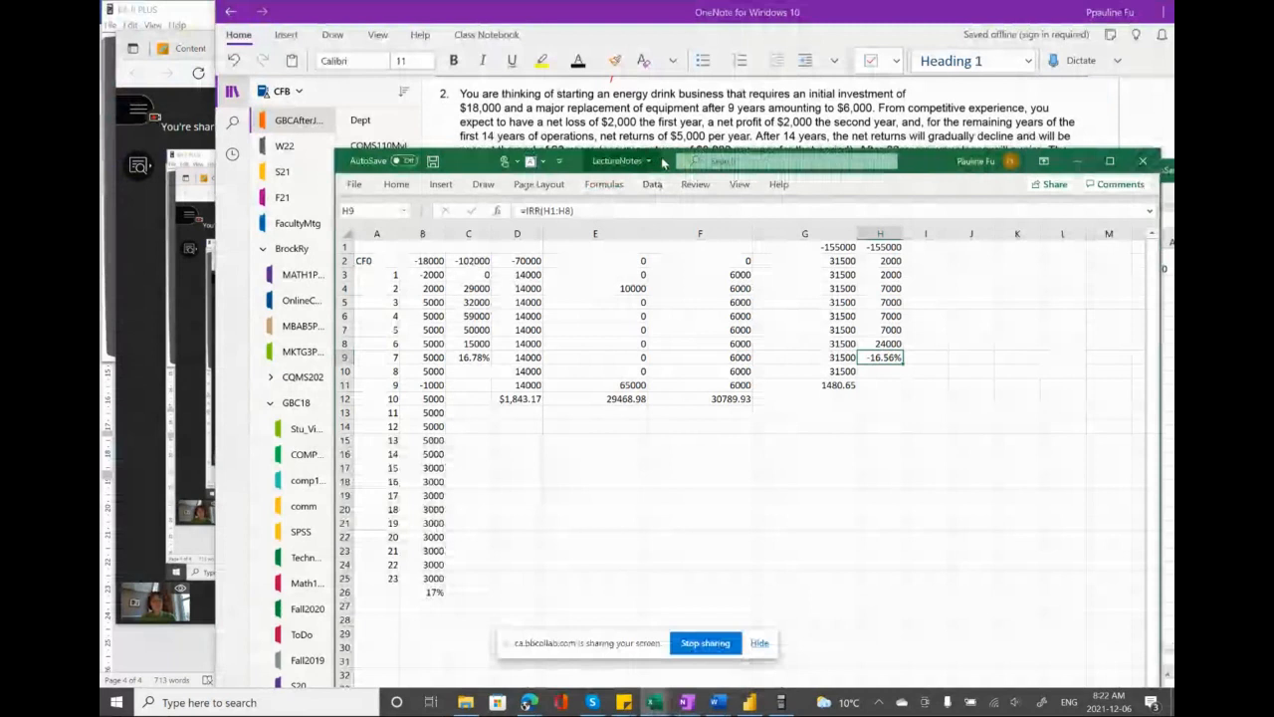
left_click_drag(663, 162, 1031, 222)
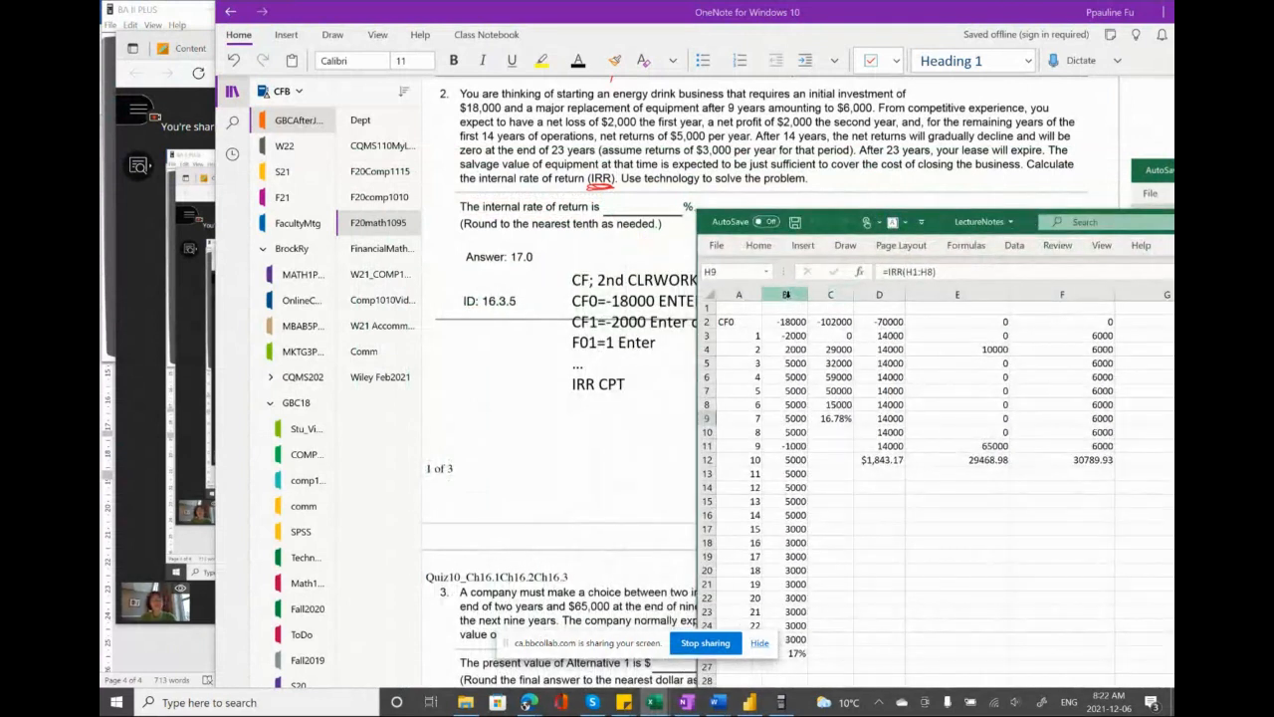
- Fill the cash flow column B with light grey and move the workbook aside to uncover the question 2 calculator notes
left_click(786, 295)
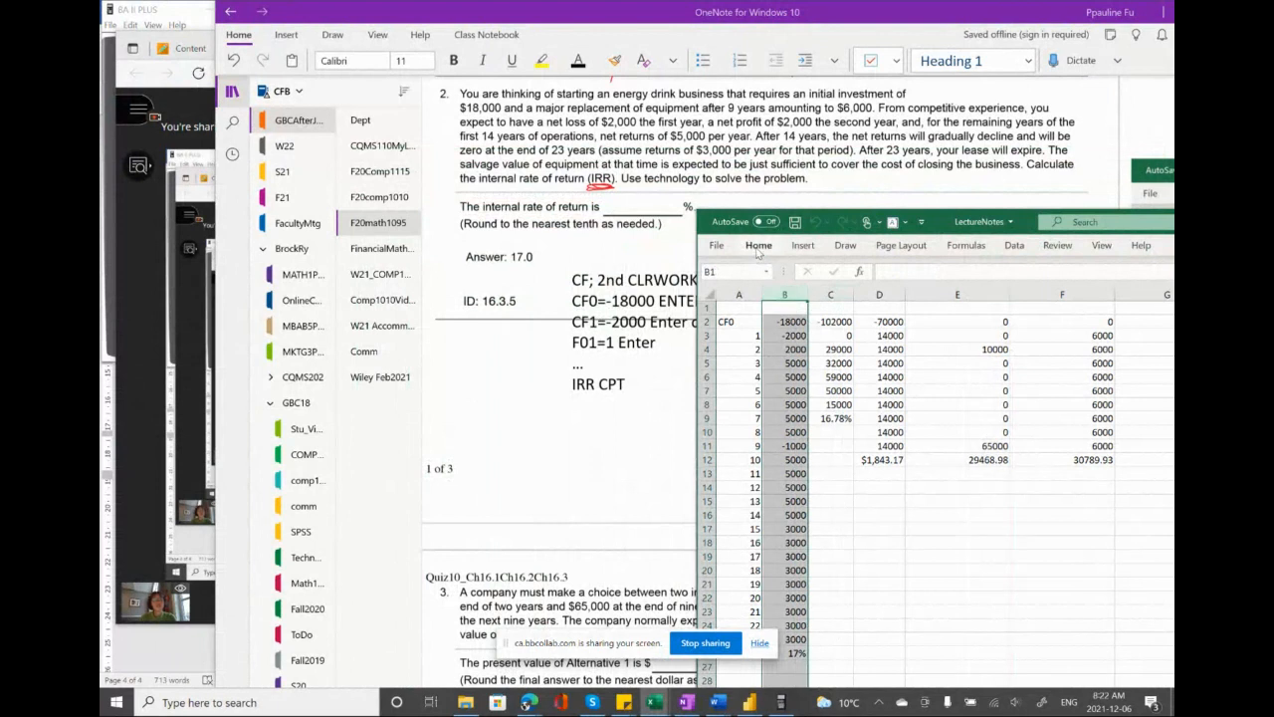
left_click(758, 249)
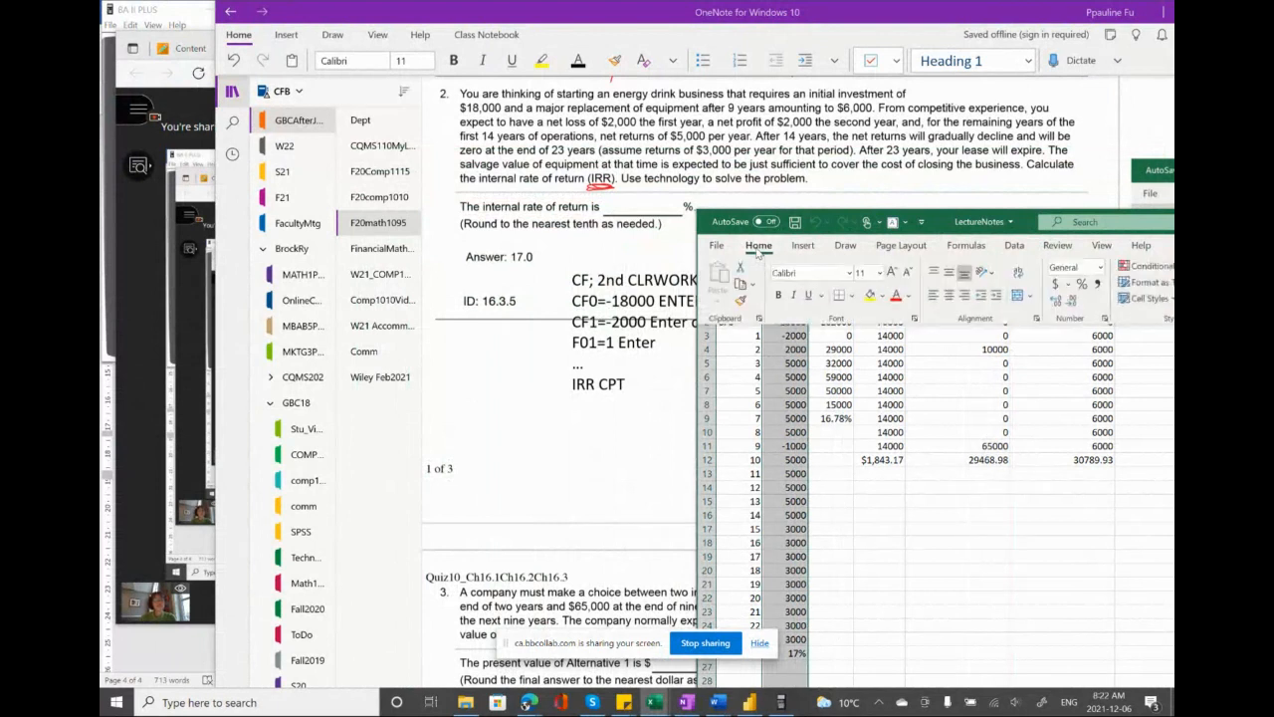
left_click(882, 297)
left_click(870, 358)
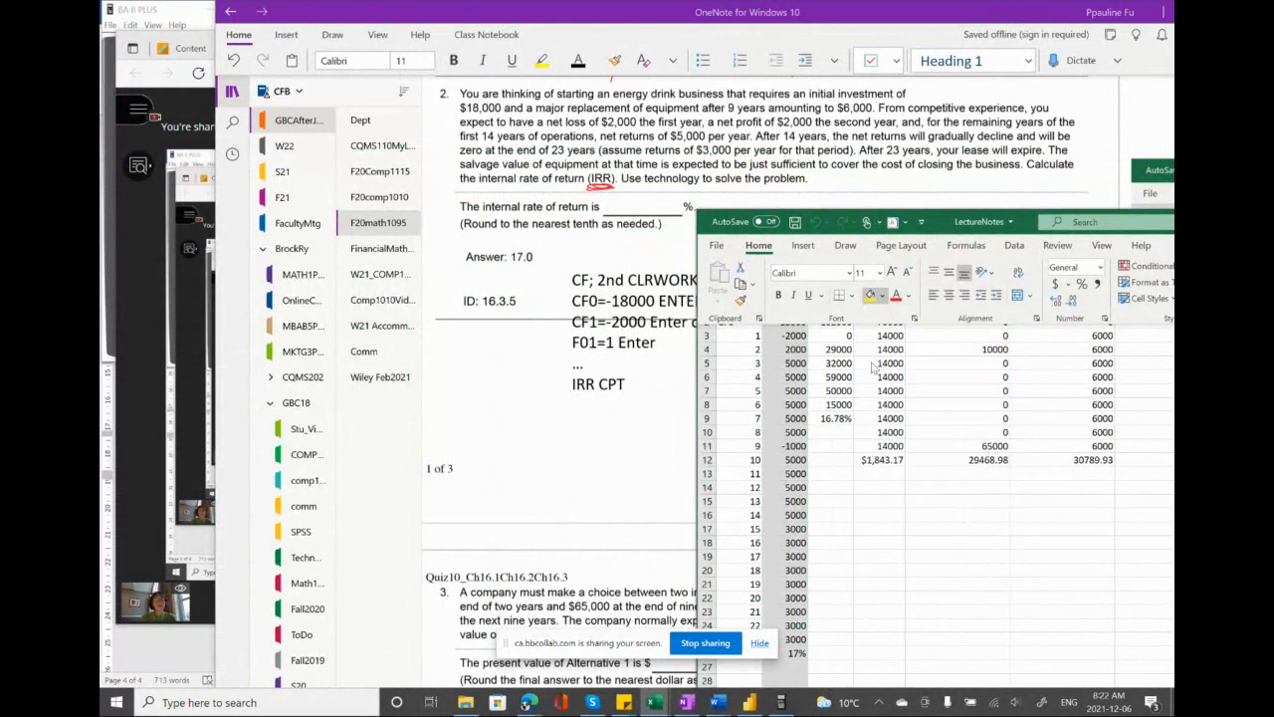
left_click(938, 519)
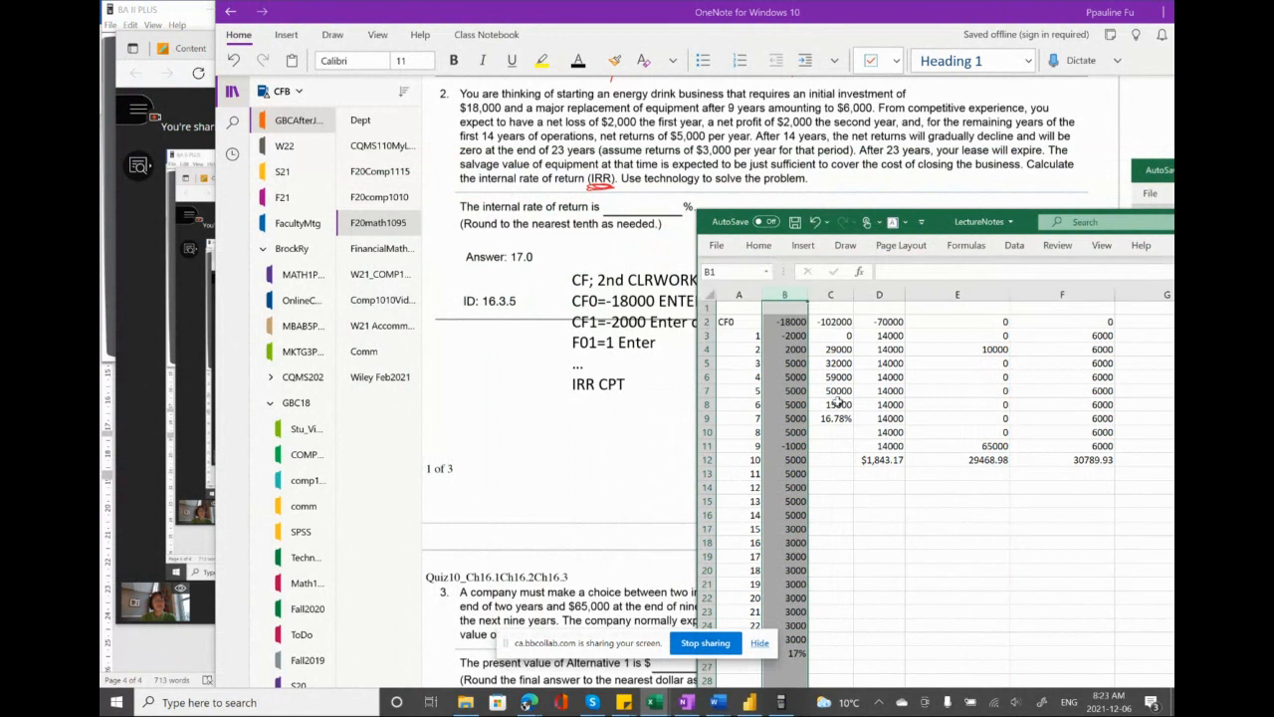
left_click(924, 463)
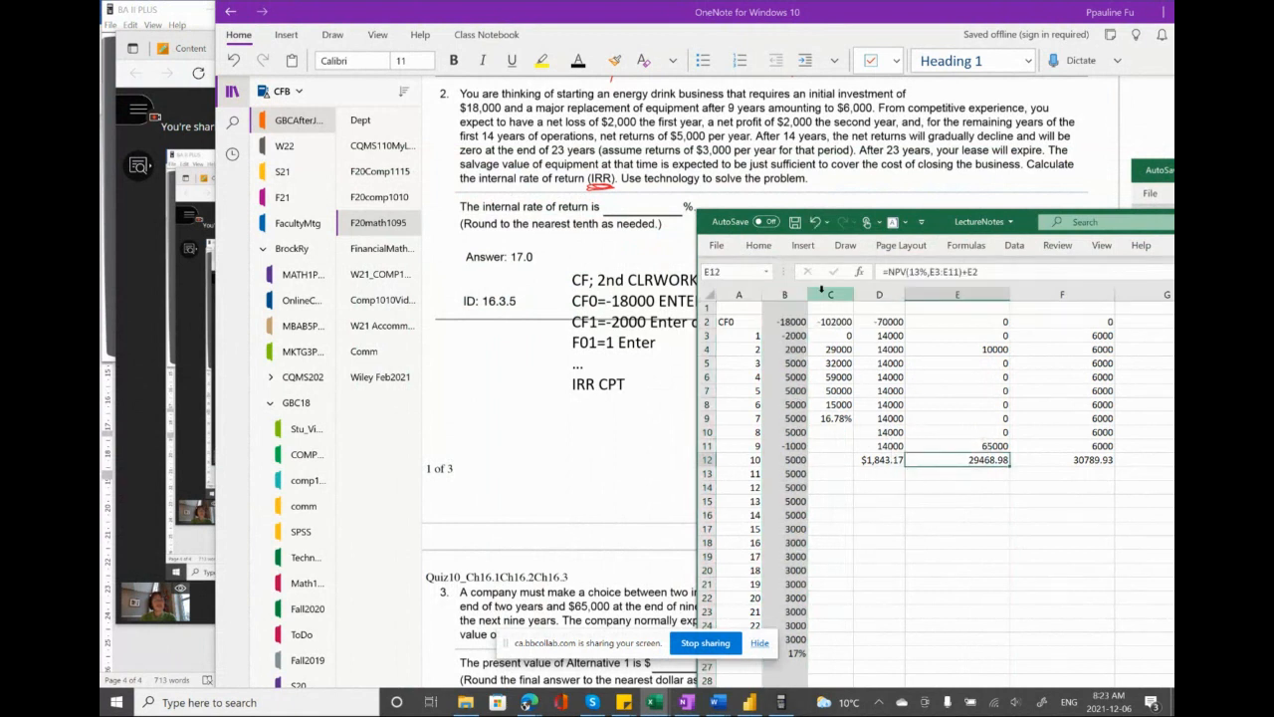
left_click_drag(959, 218, 1023, 203)
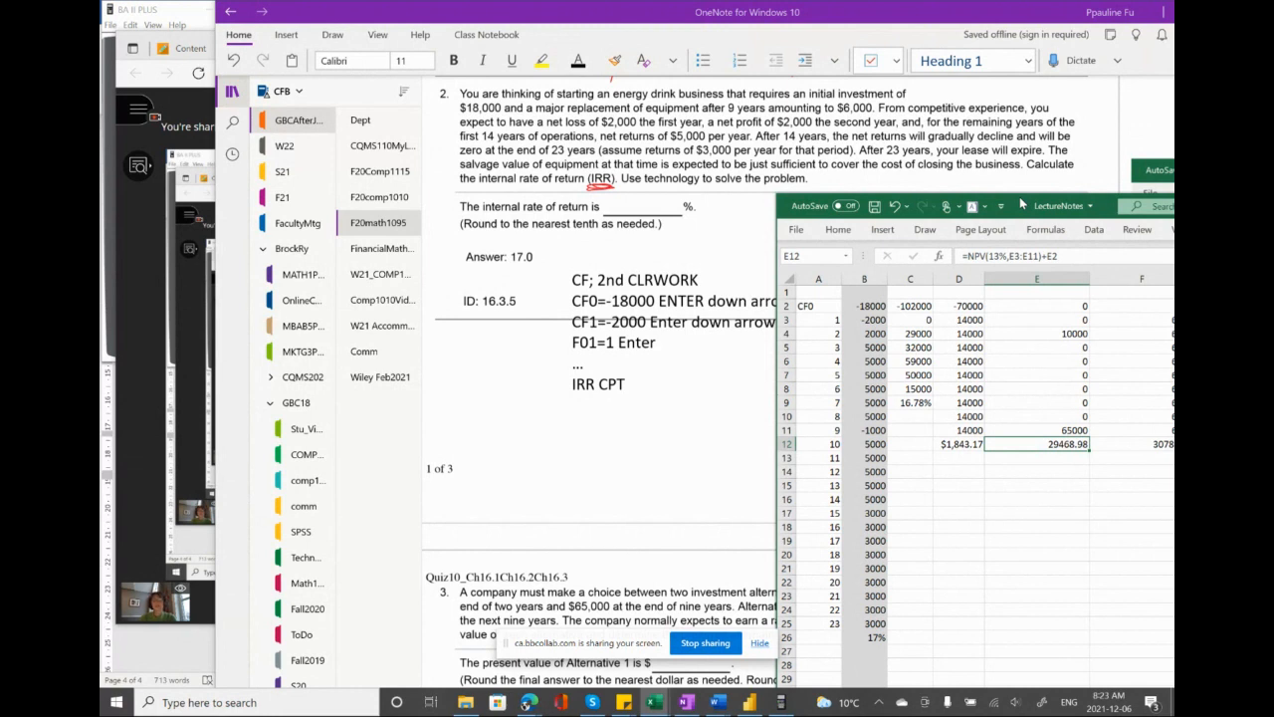
left_click_drag(1022, 203, 1022, 203)
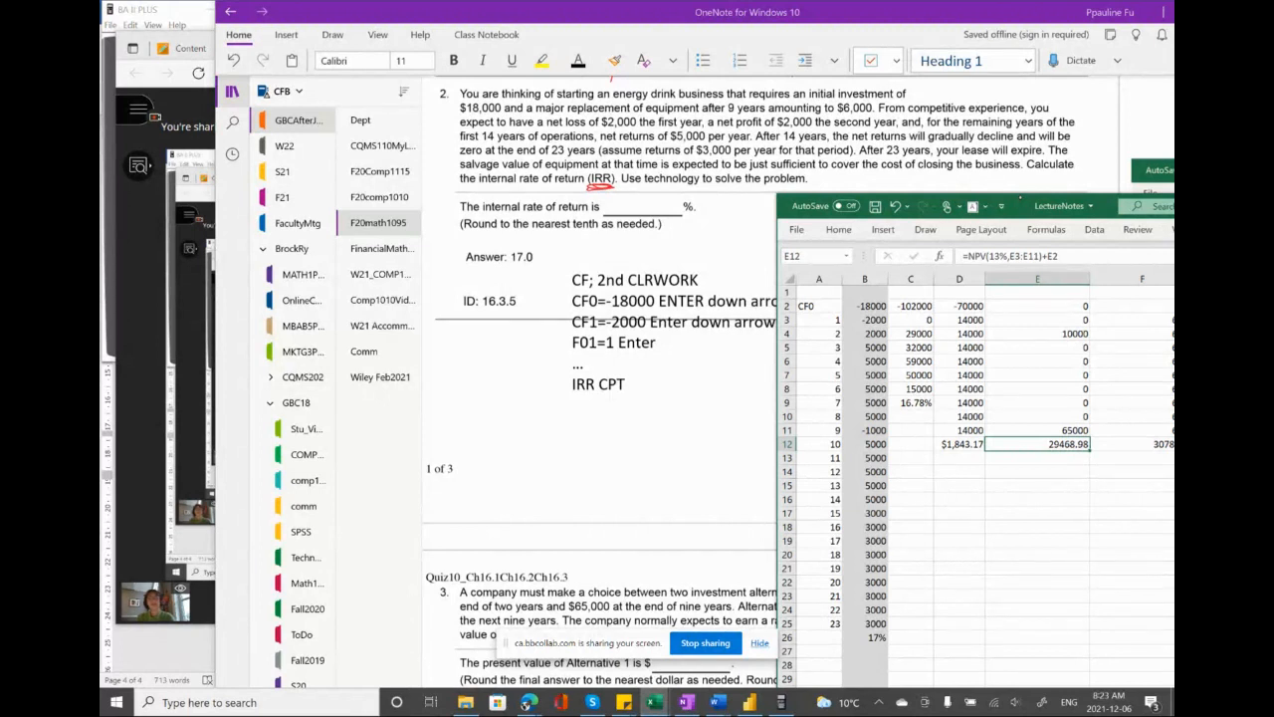
- Underline "$18,000" in the text of question 2 and switch back to the LectureNotes workbook in Excel
left_click_drag(460, 116, 503, 117)
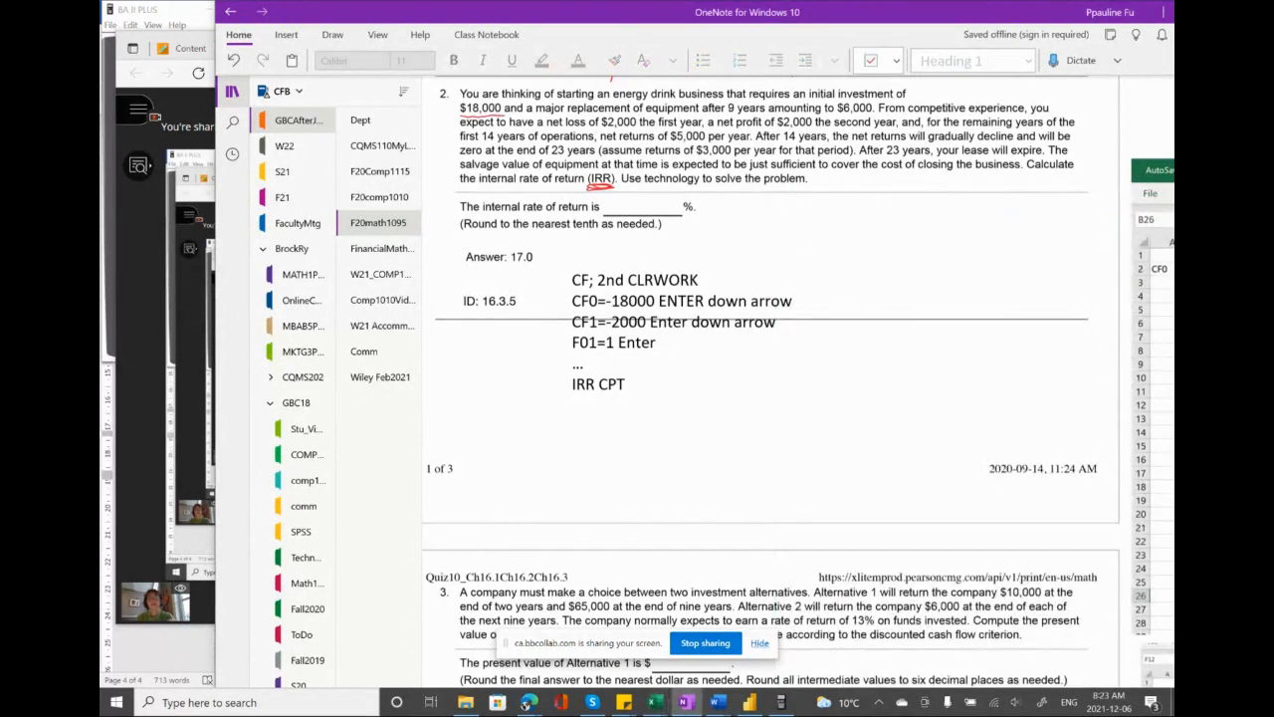
left_click(1057, 263)
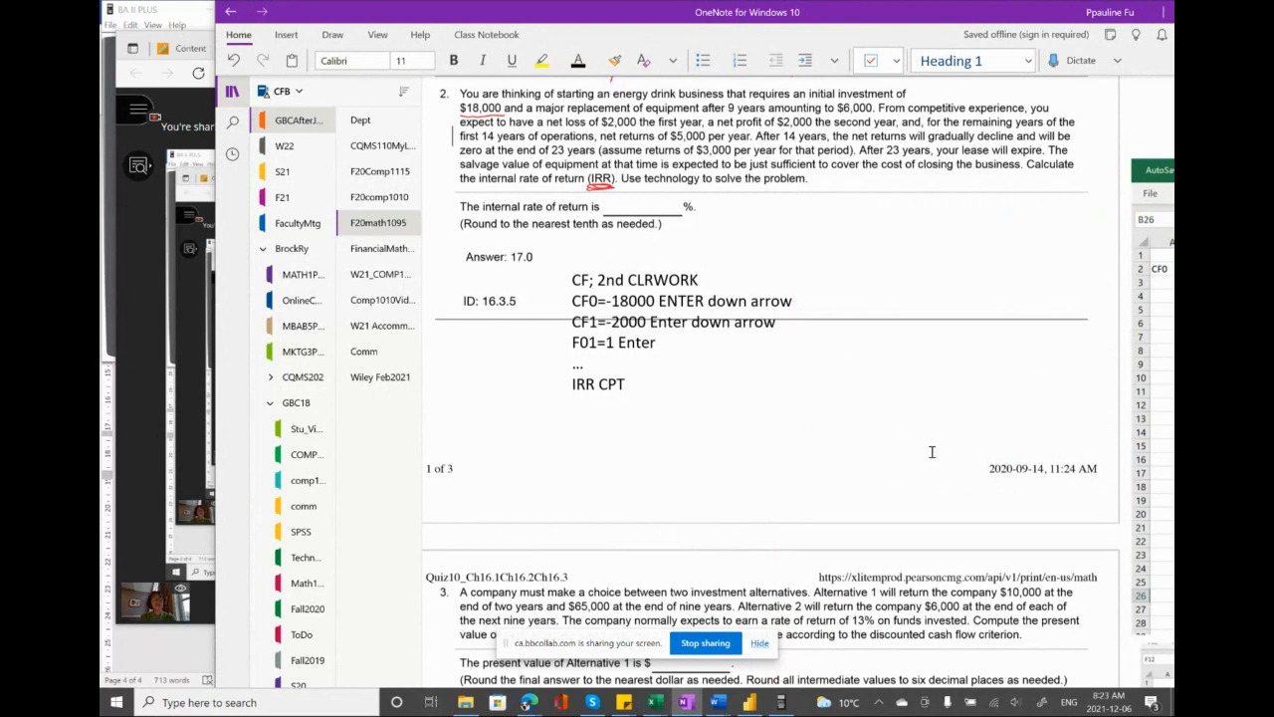
mouse_move(657, 687)
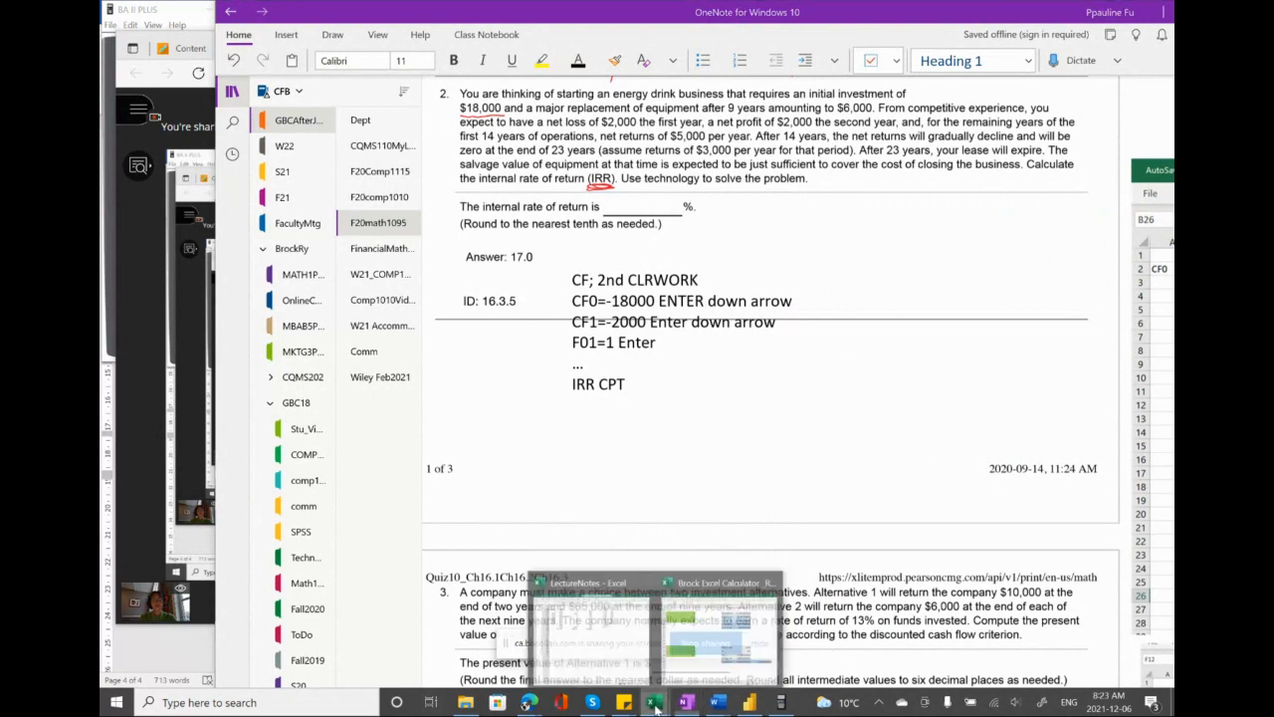
left_click(590, 628)
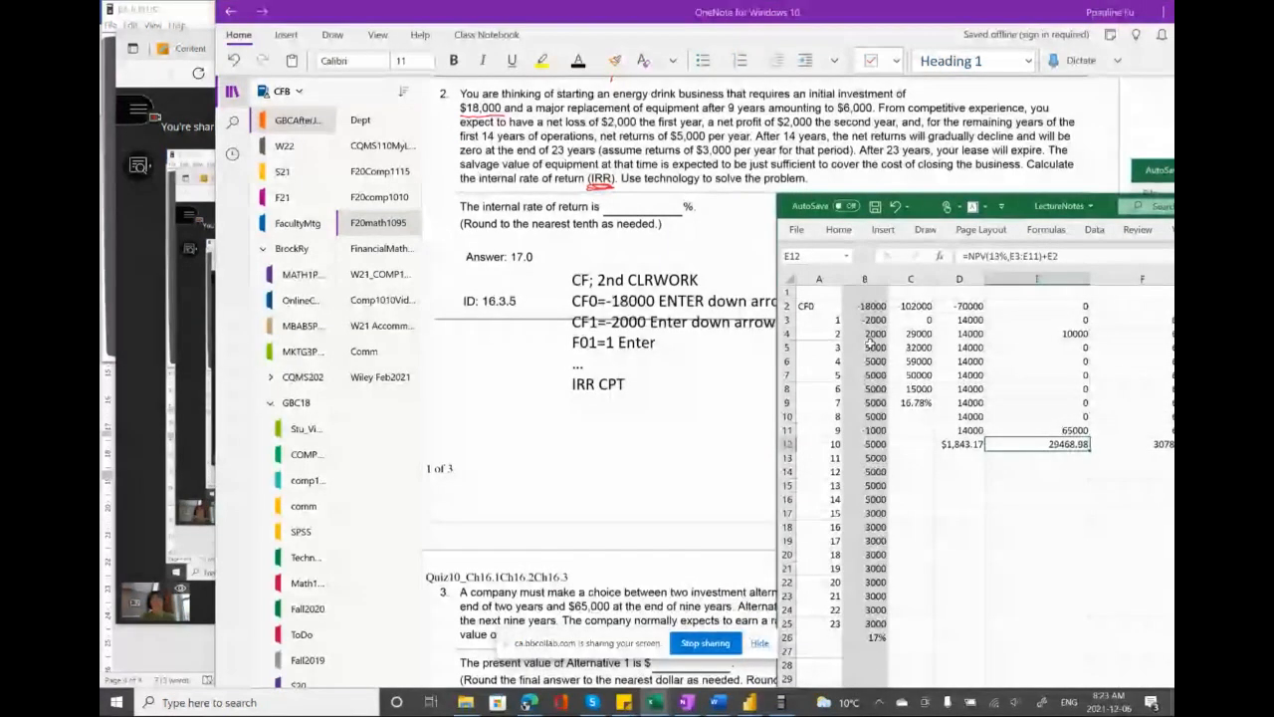
- Walk through the CF0 label, the initial and year 9 cash flows in column B, and the first year numbers in column A
left_click(866, 305)
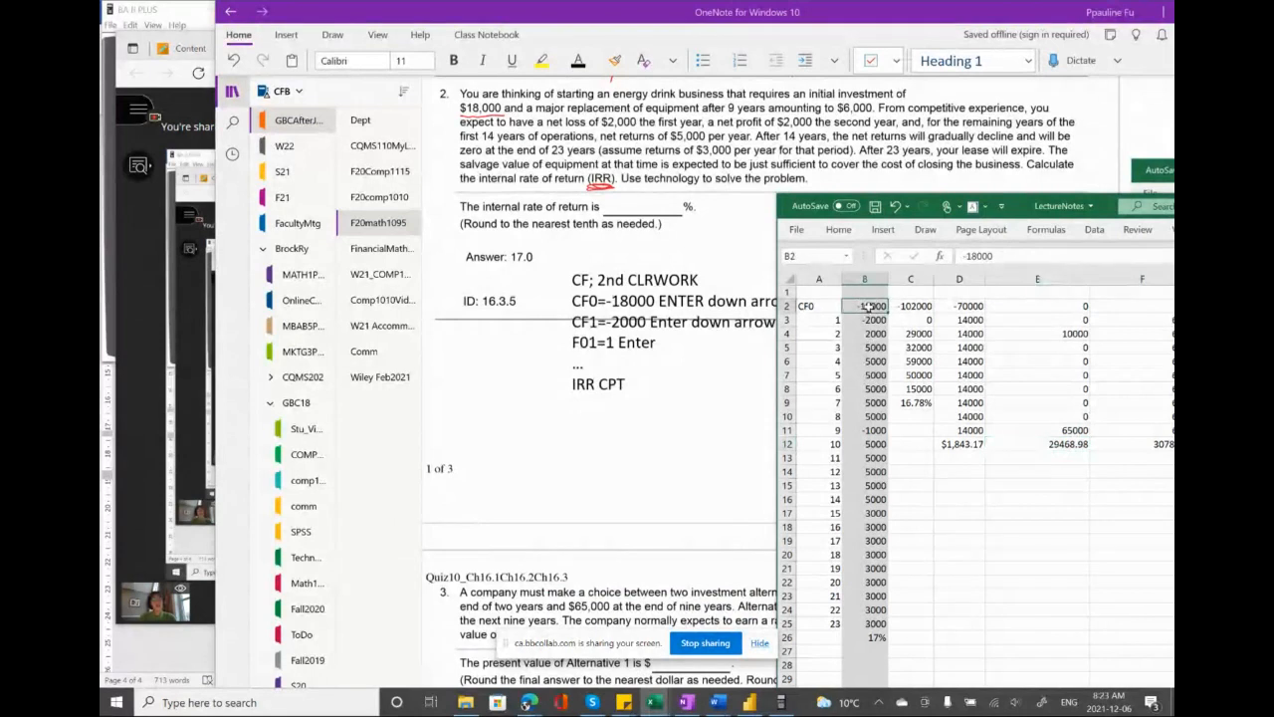
left_click(815, 305)
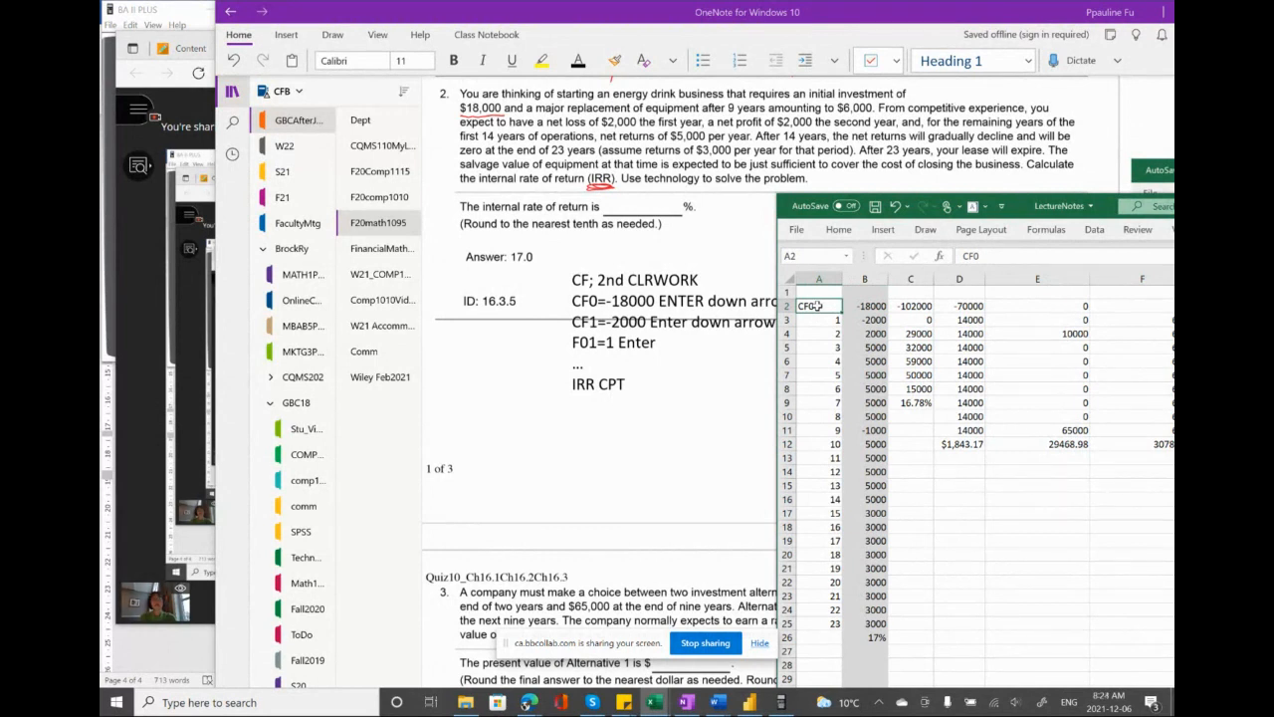
left_click(866, 305)
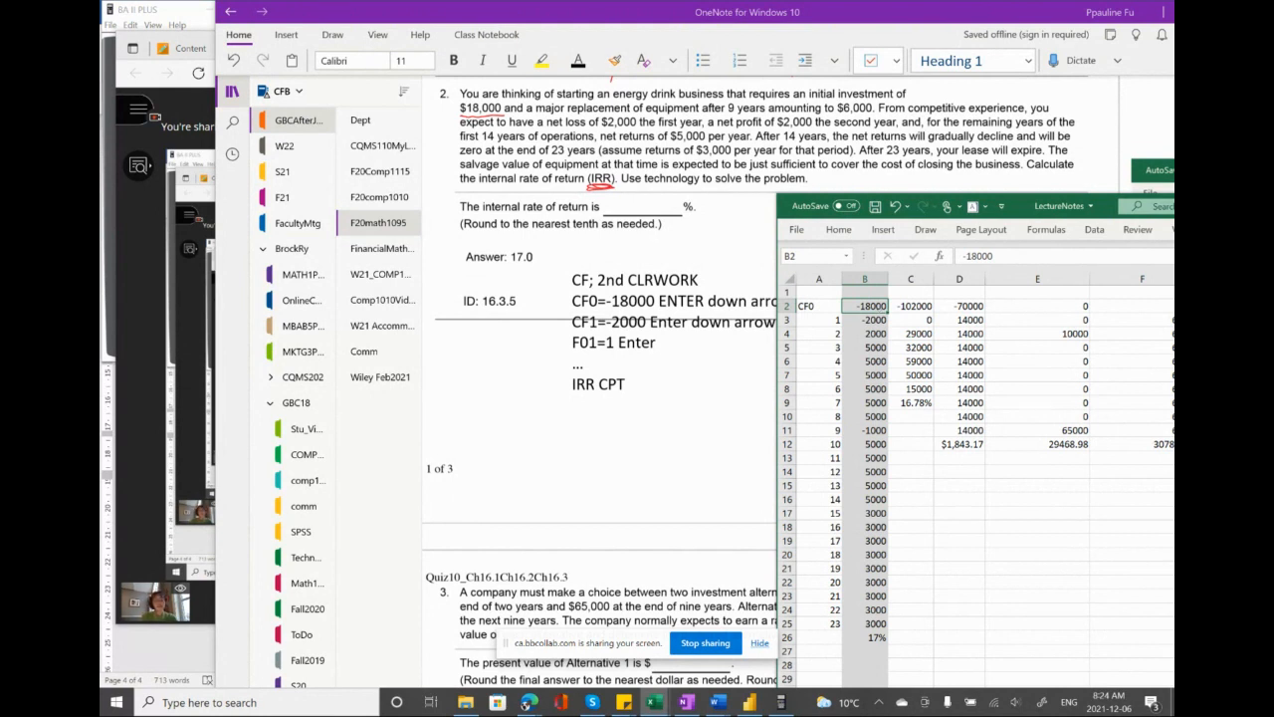
left_click(873, 430)
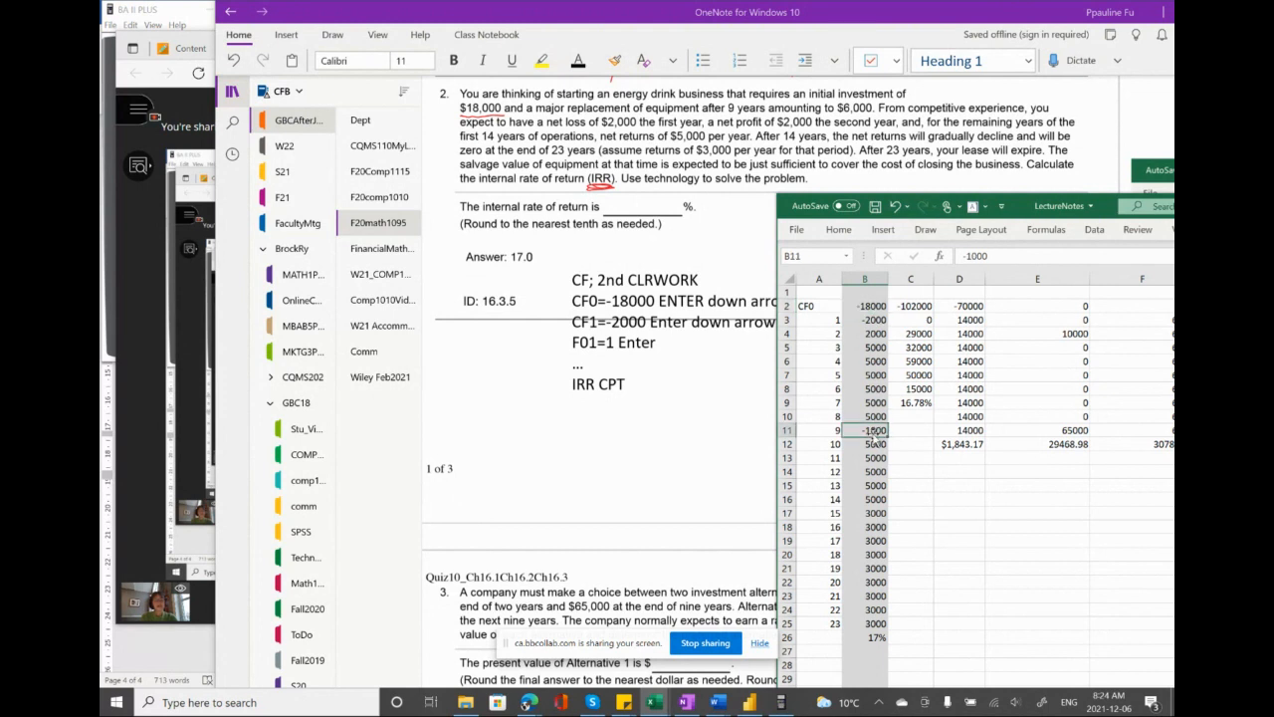
left_click(824, 308)
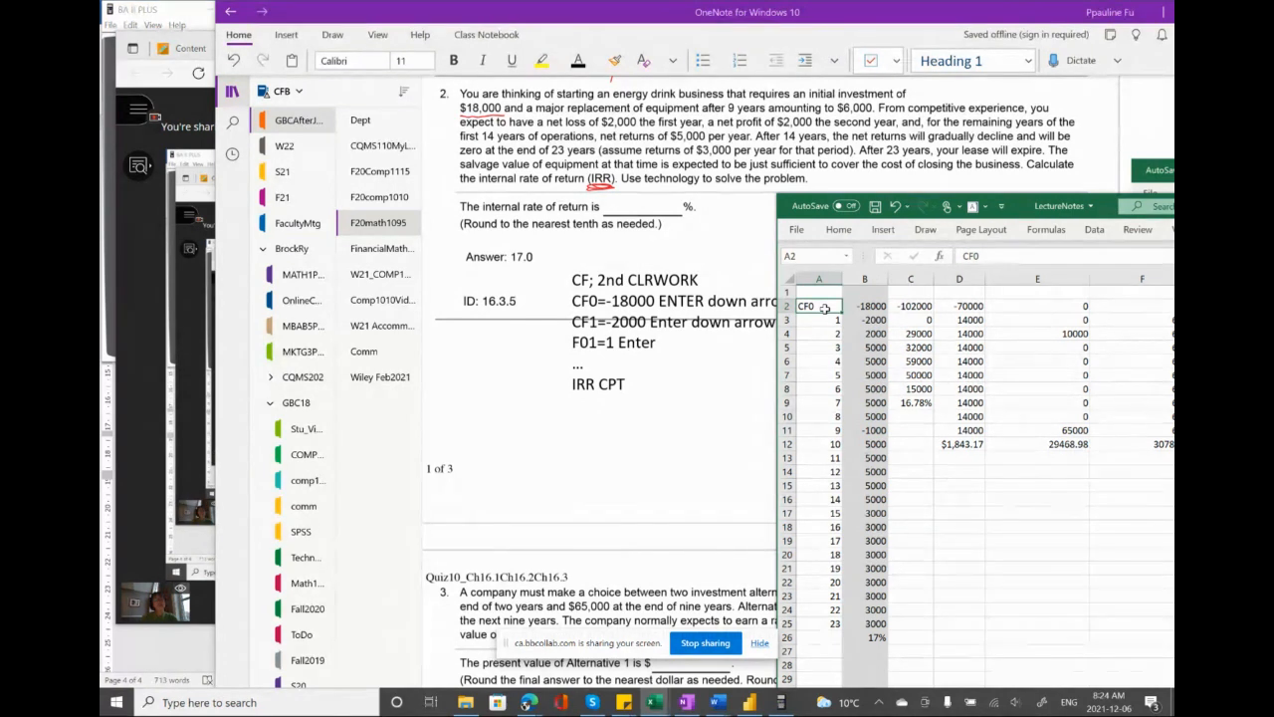
left_click(823, 322)
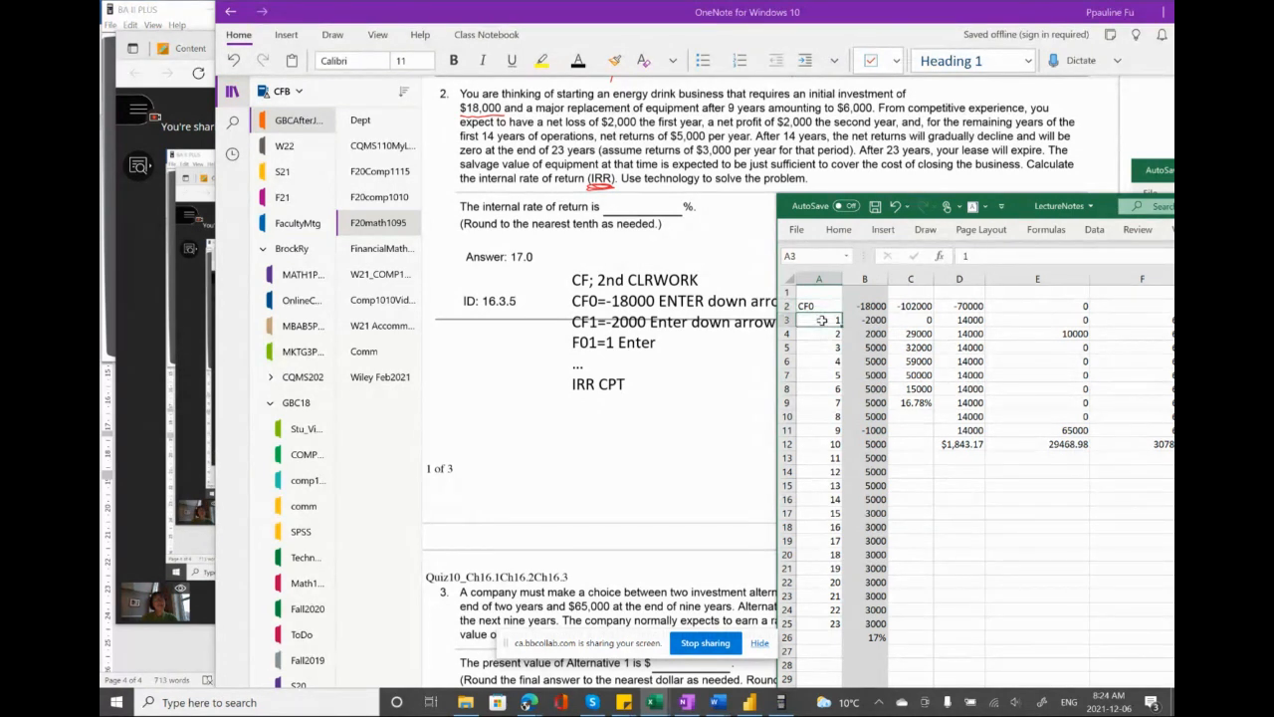
left_click(821, 334)
left_click(822, 347)
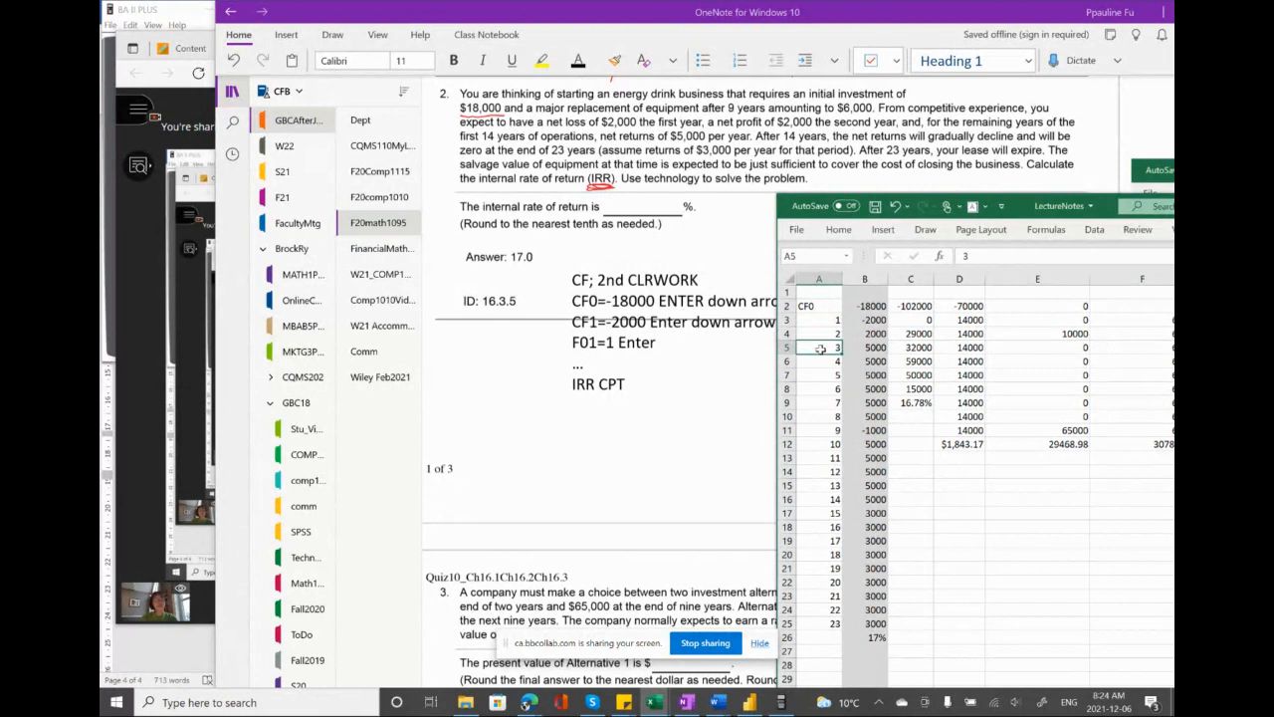
left_click(820, 371)
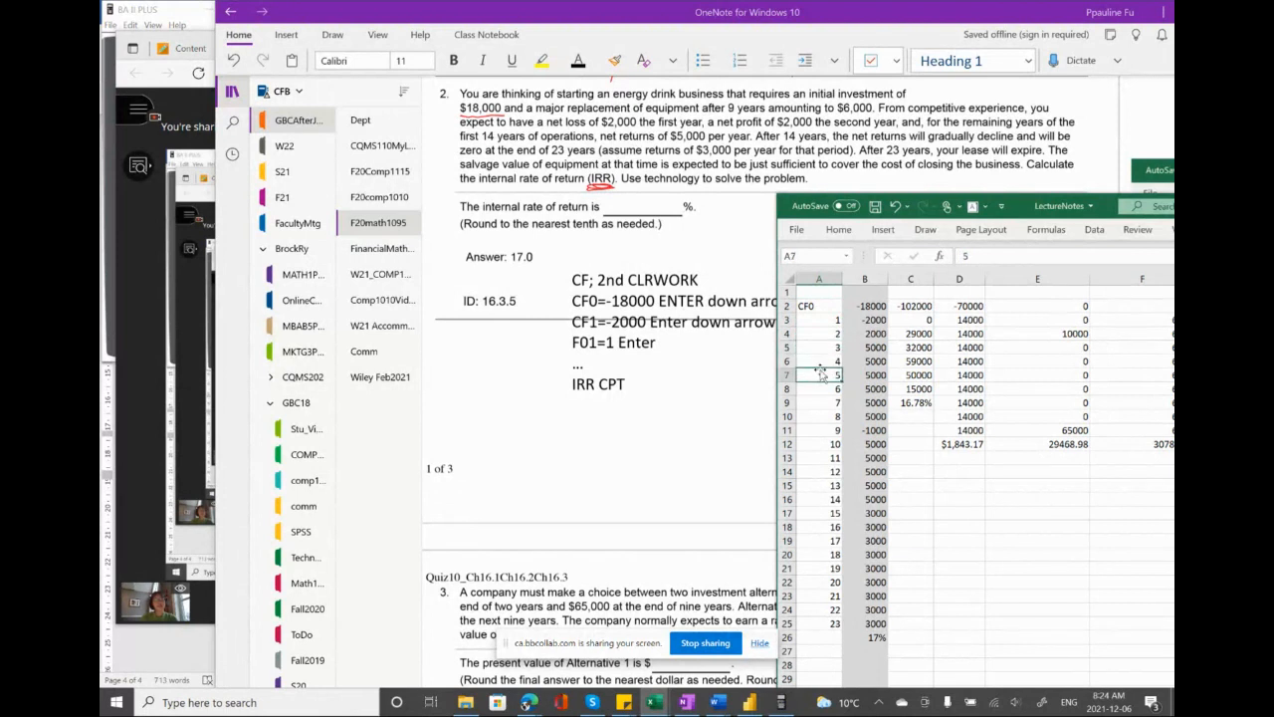
- Set the year 9 cash flow in cell B11 to -6000
left_click(827, 429)
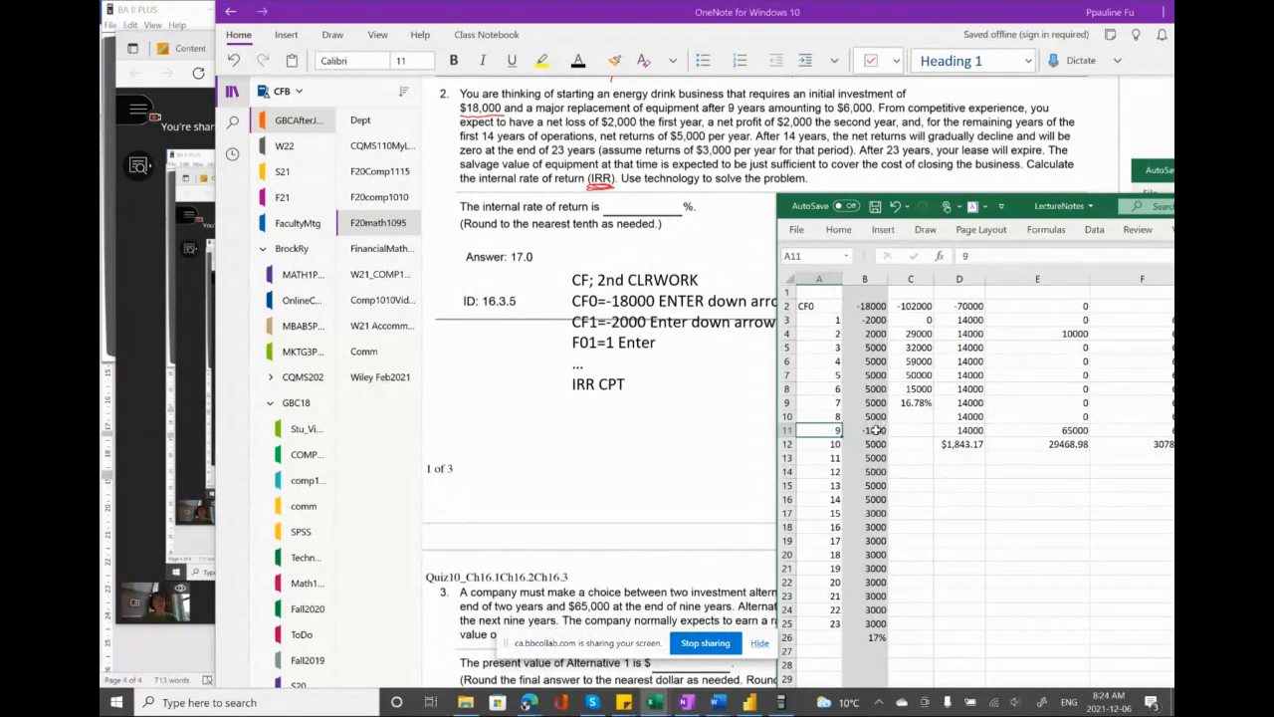
left_click(874, 429)
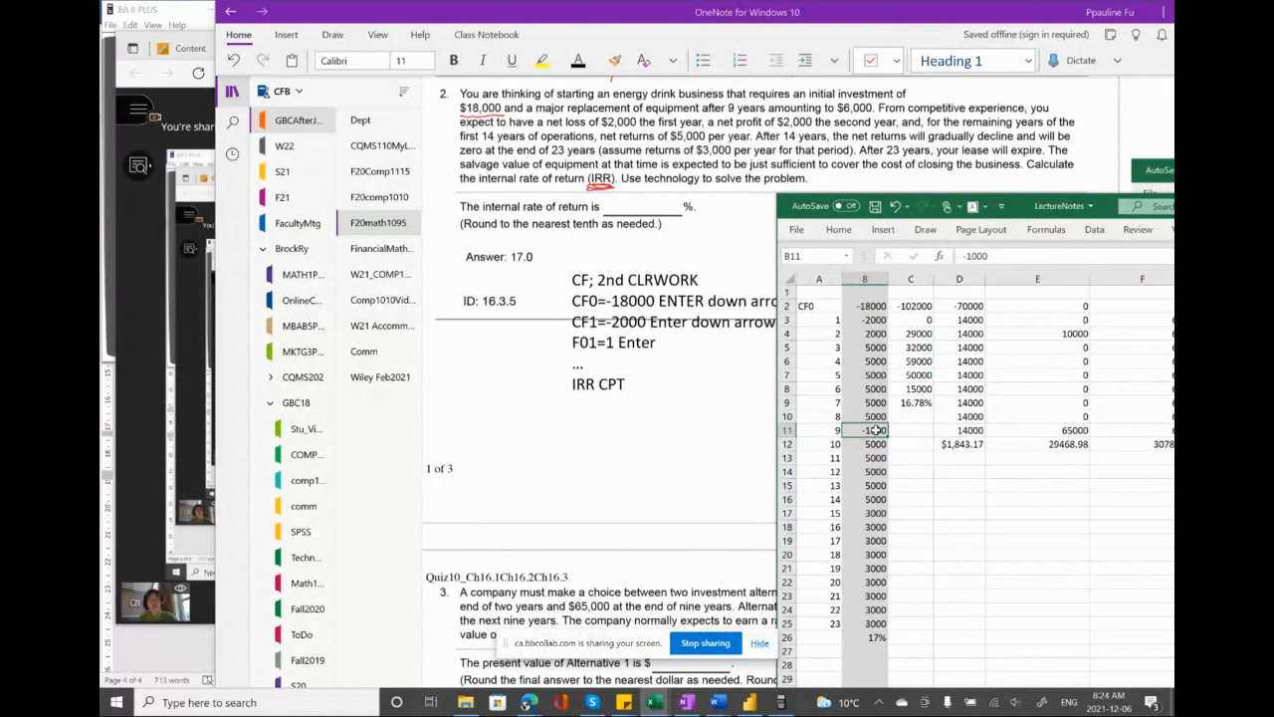
type("-60")
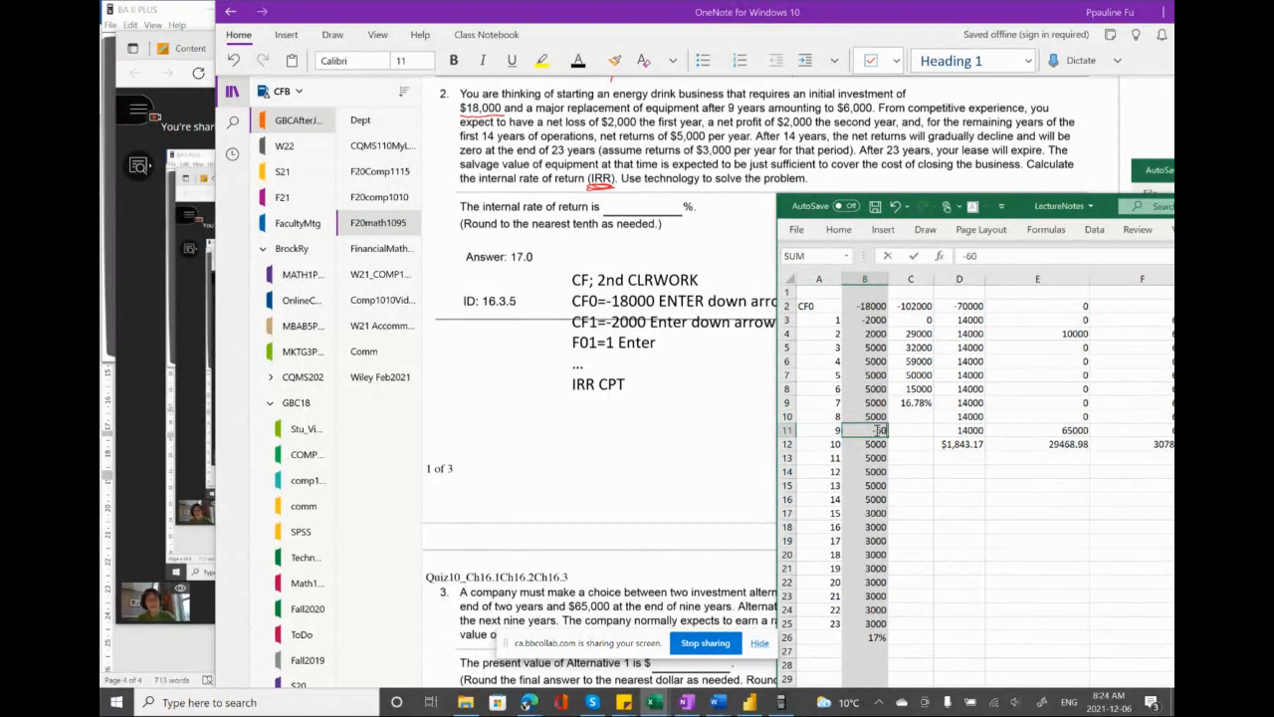
type("00")
key("Return")
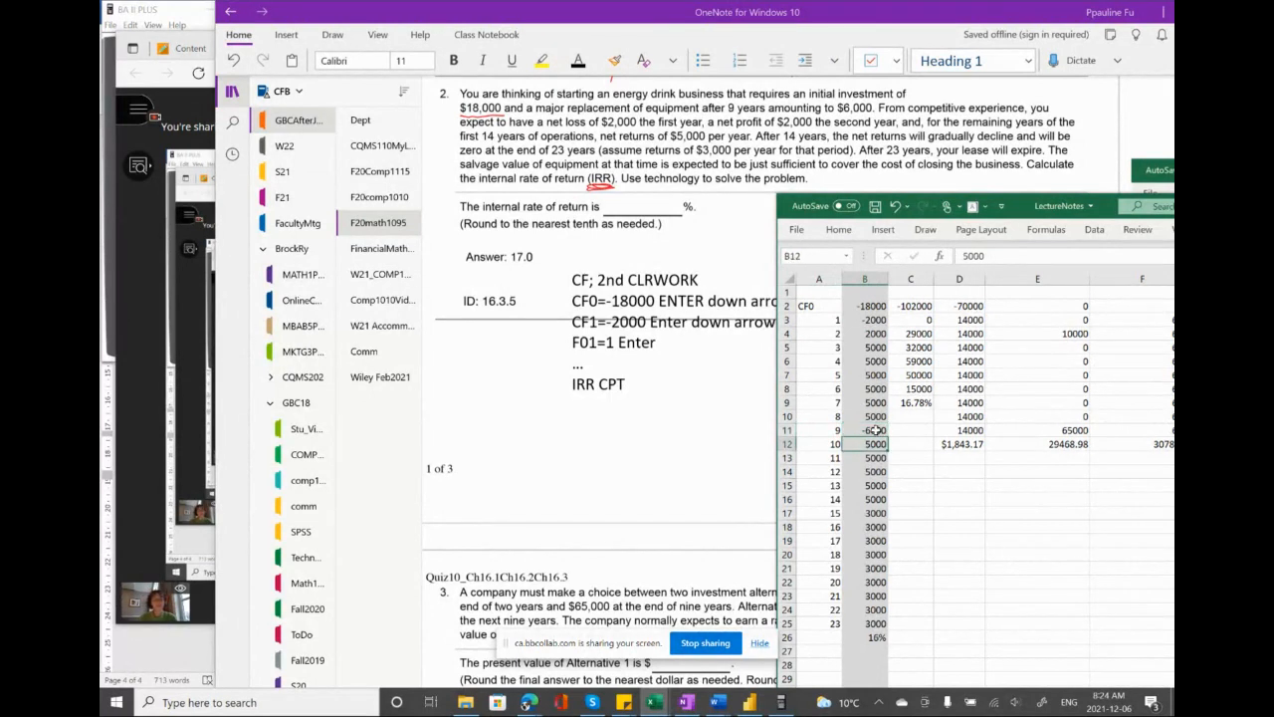
- Compare the year 9 and initial cash flows in cells B11 and B2 with the amounts in question 2's text
right_click(875, 430)
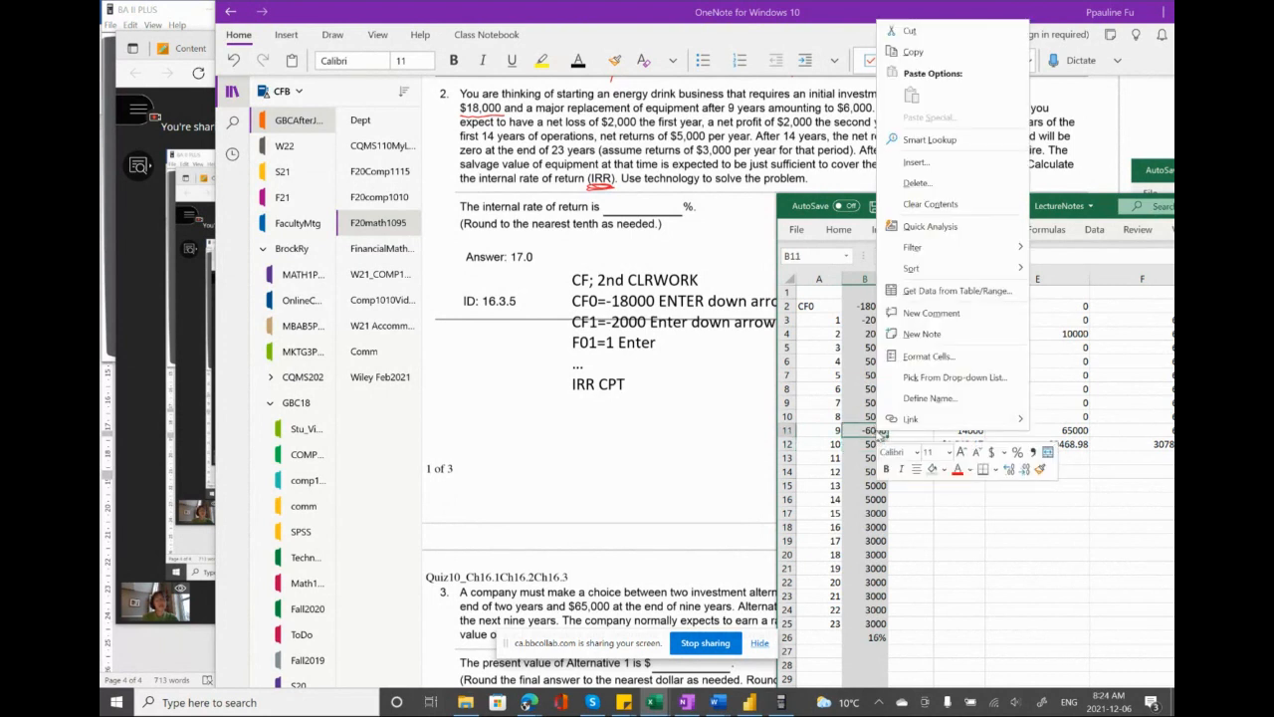
left_click(958, 472)
right_click(958, 522)
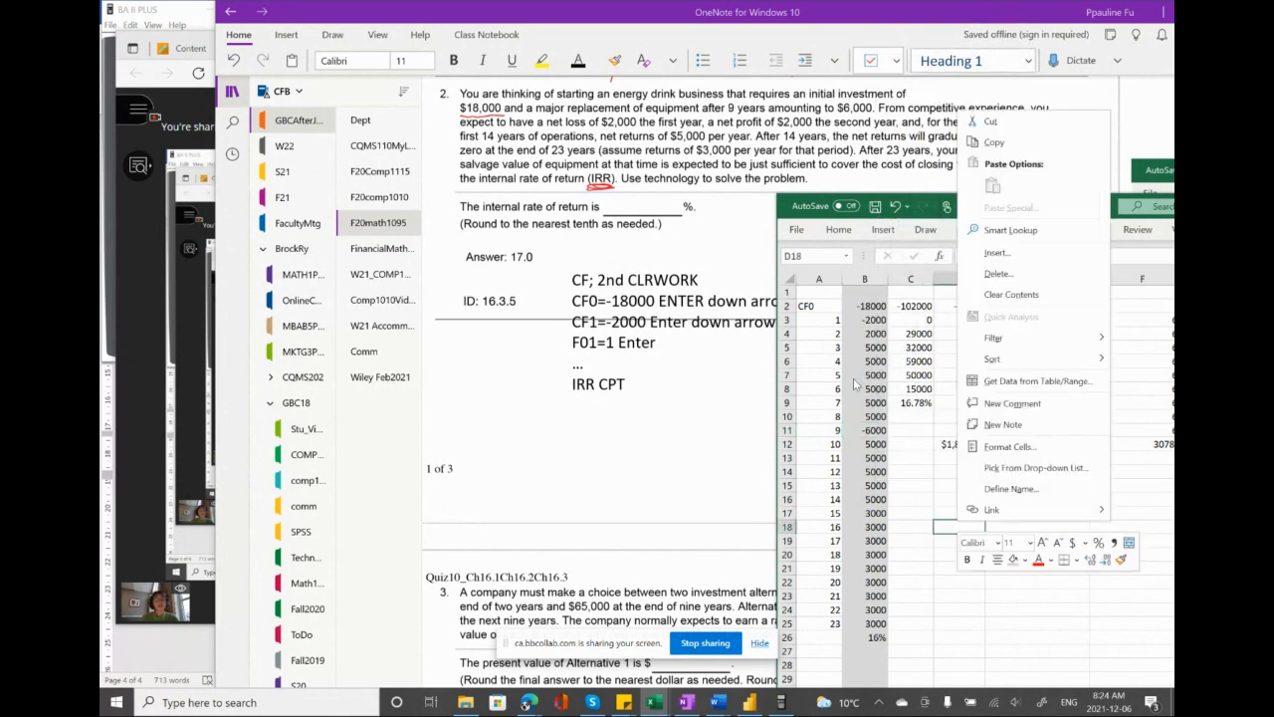
right_click(861, 307)
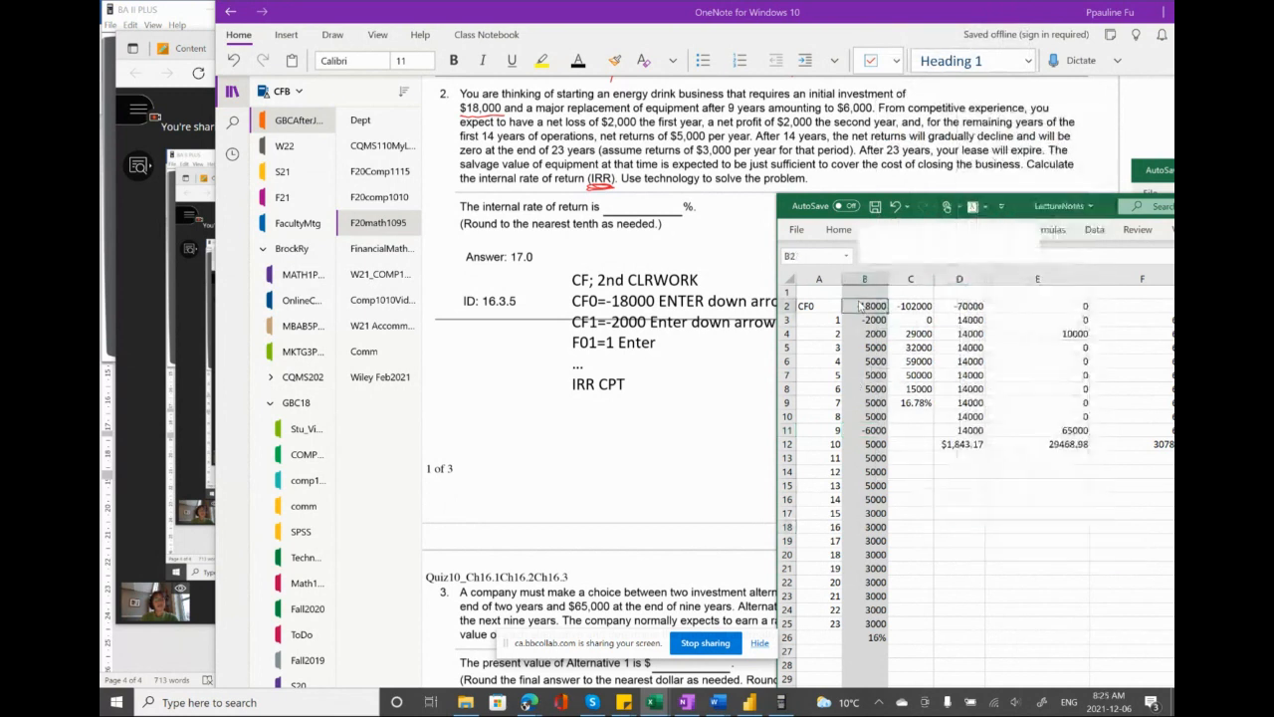
left_click(876, 108)
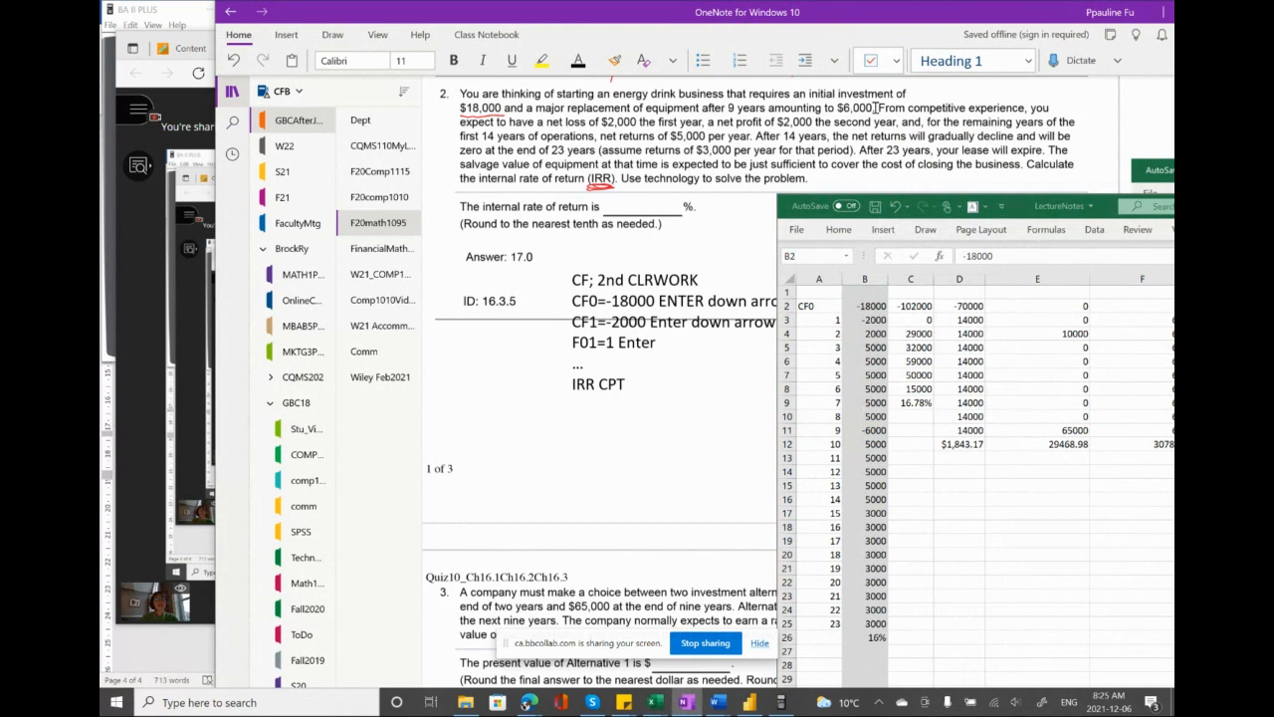
right_click(876, 110)
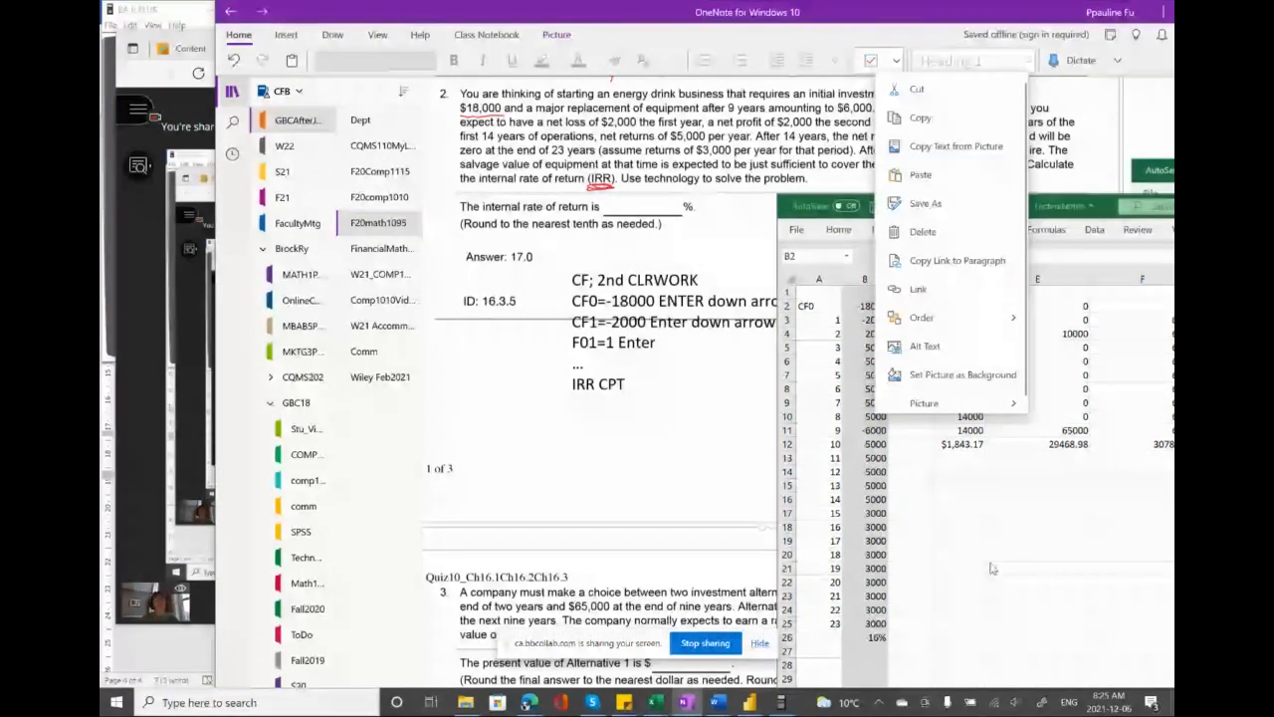
left_click(991, 562)
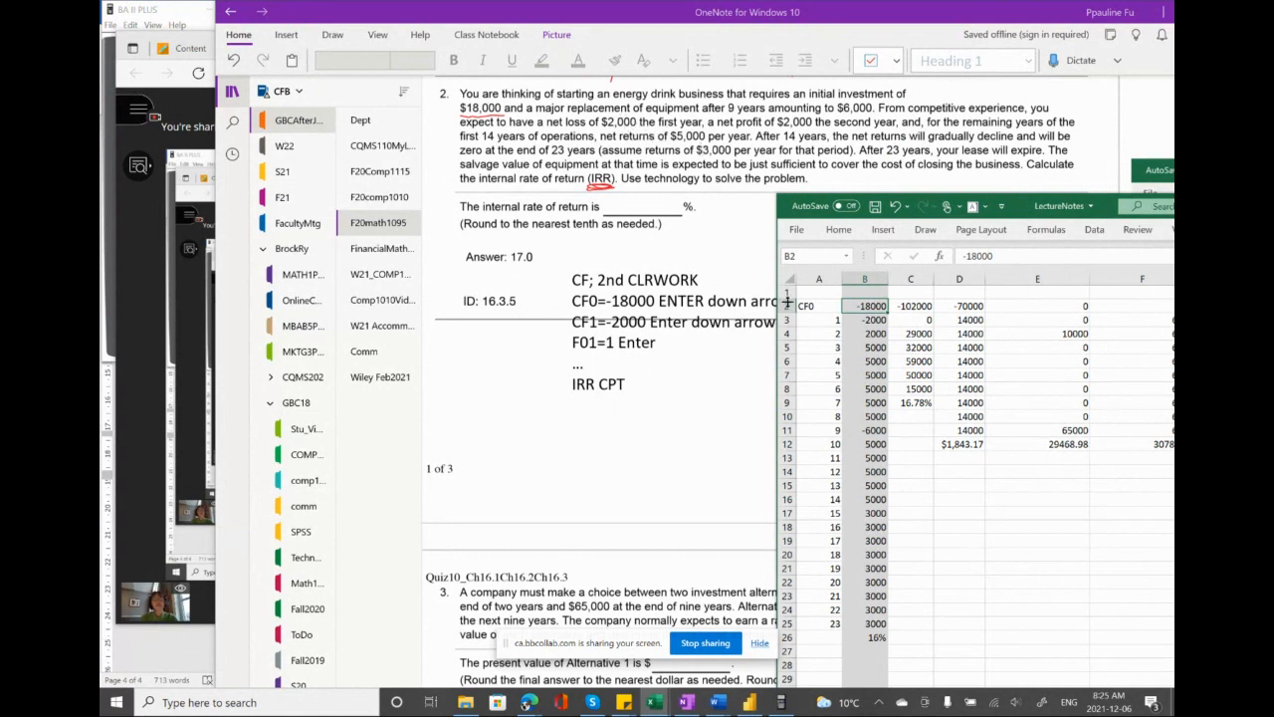
- Point out year 1 and its cash flow in cells A3 and B3
left_click(824, 321)
right_click(824, 322)
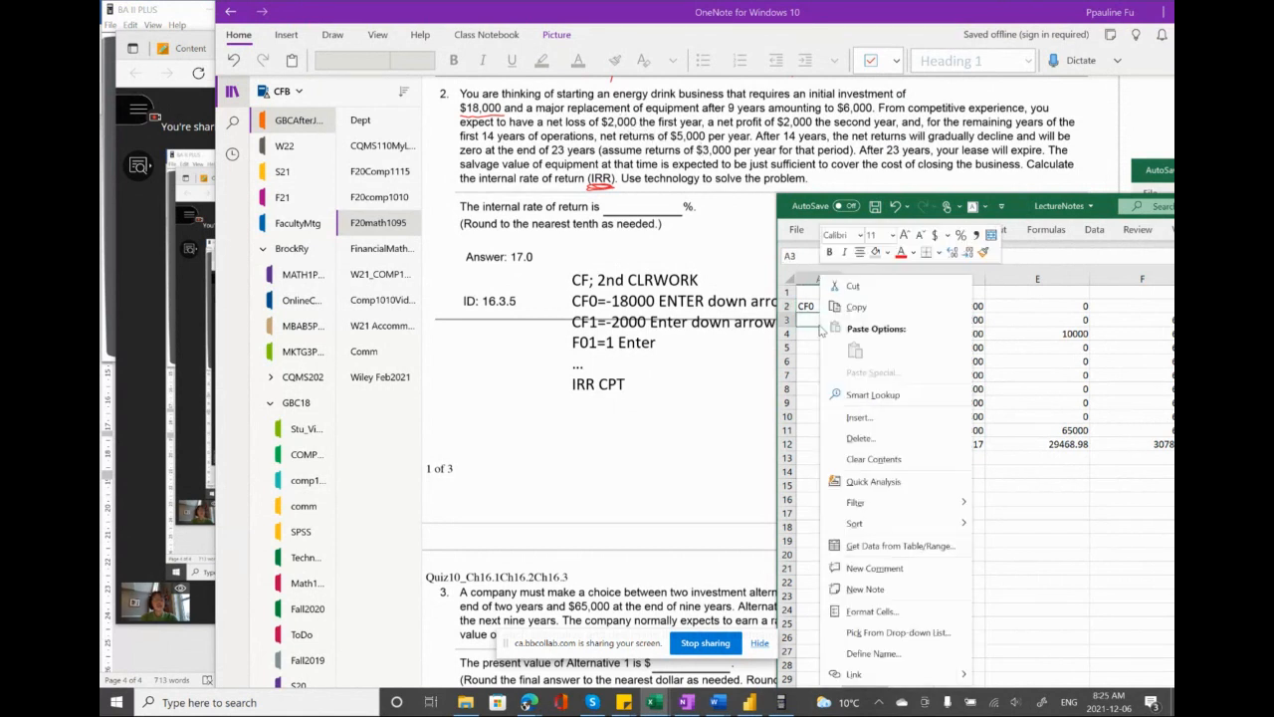
right_click(993, 515)
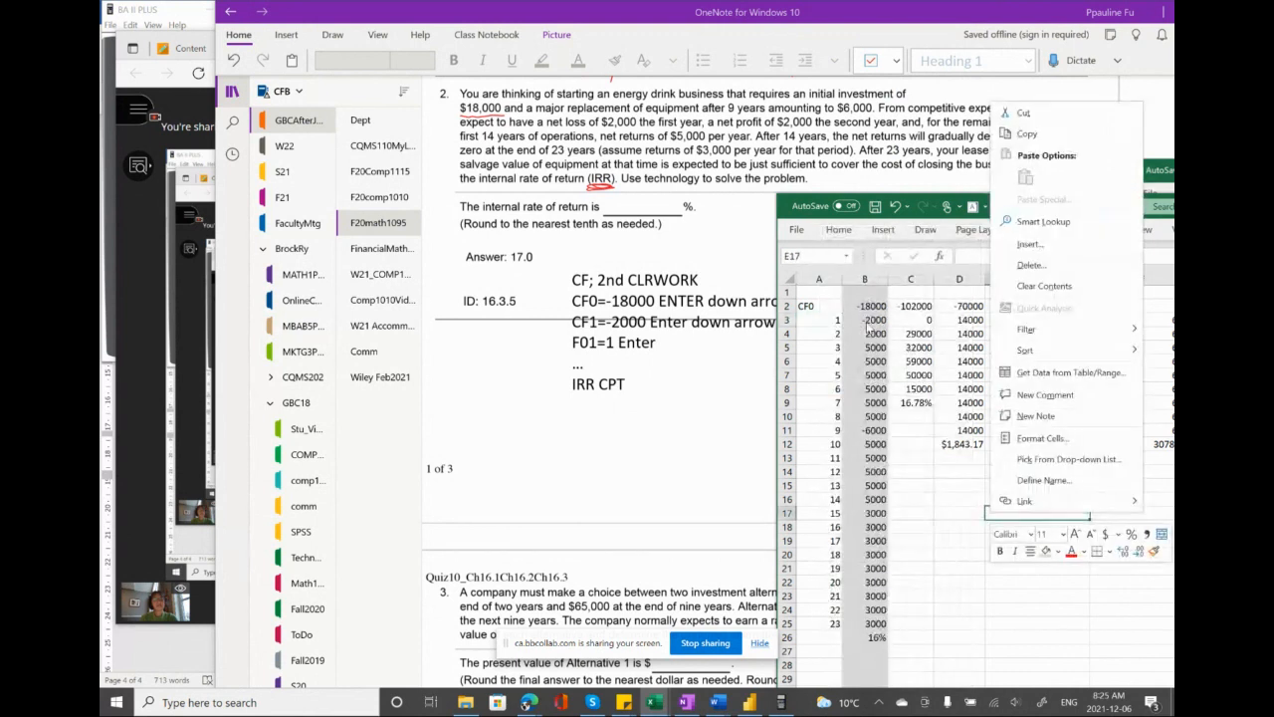
right_click(867, 320)
left_click(848, 321)
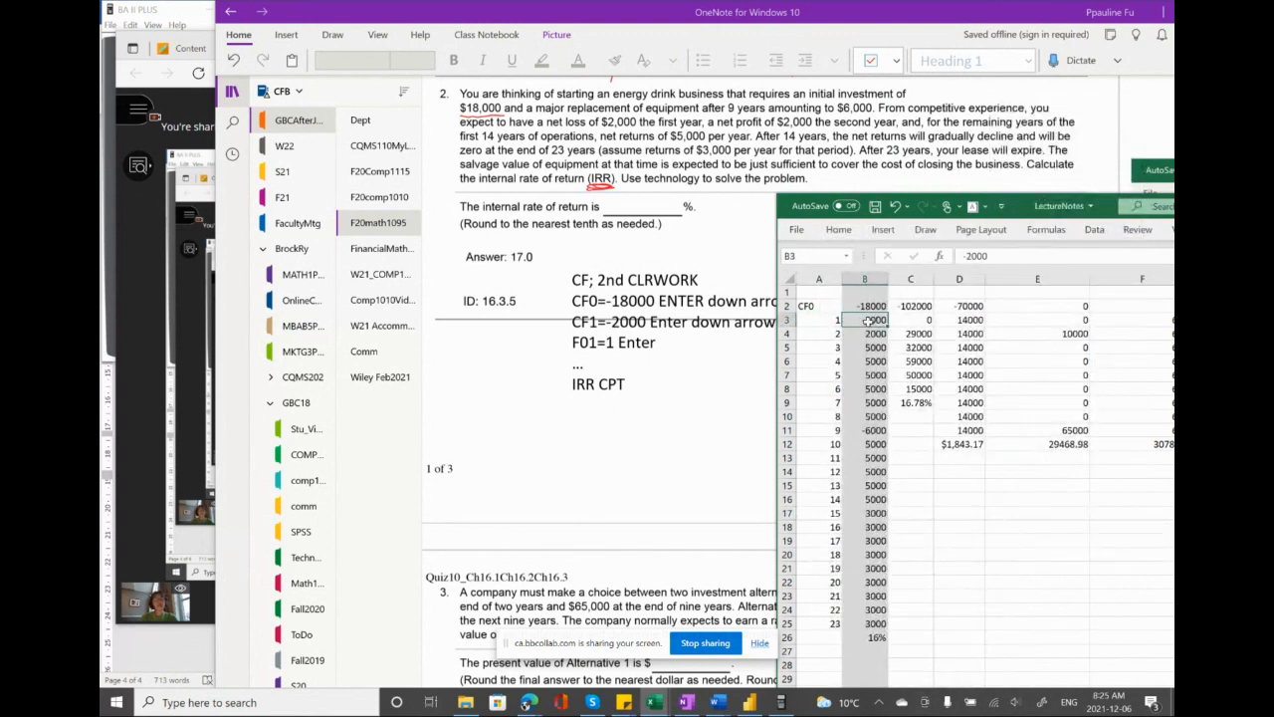
- Check the class chat, and back in OneNote box the Alternative 1 calculation 2448.4438-2200=248.44 in question 1
left_click(198, 107)
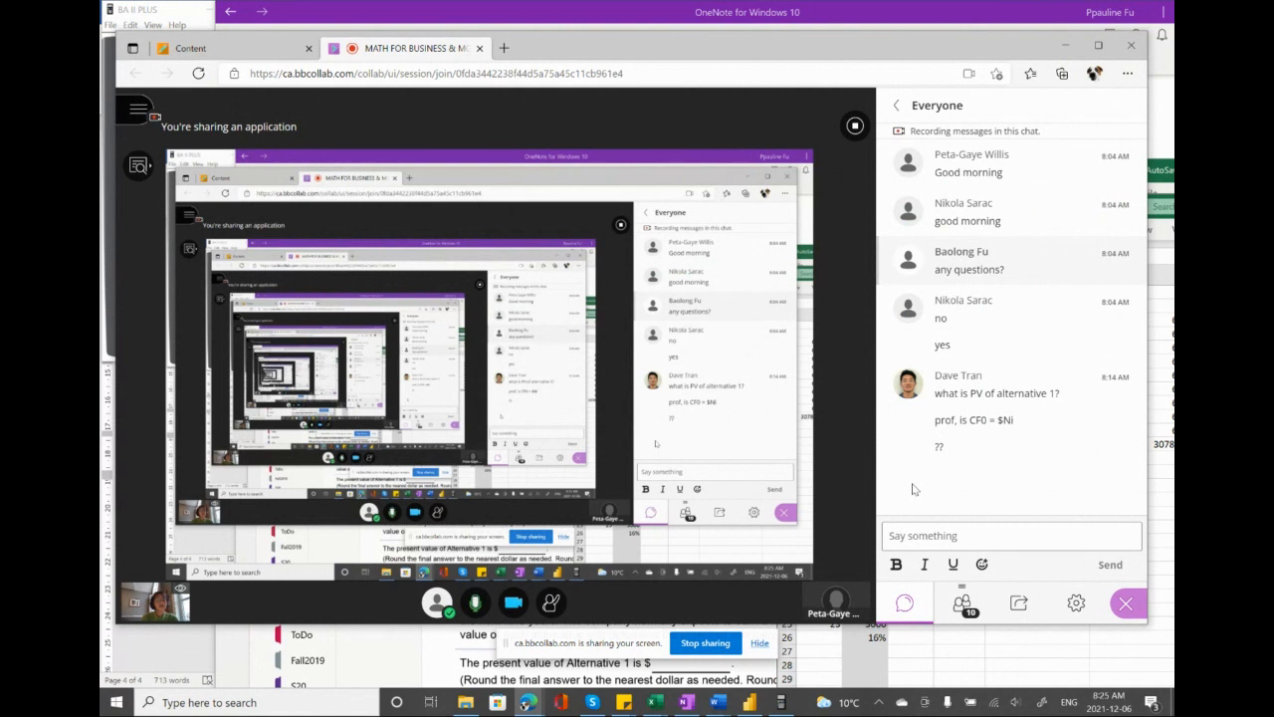
left_click(686, 702)
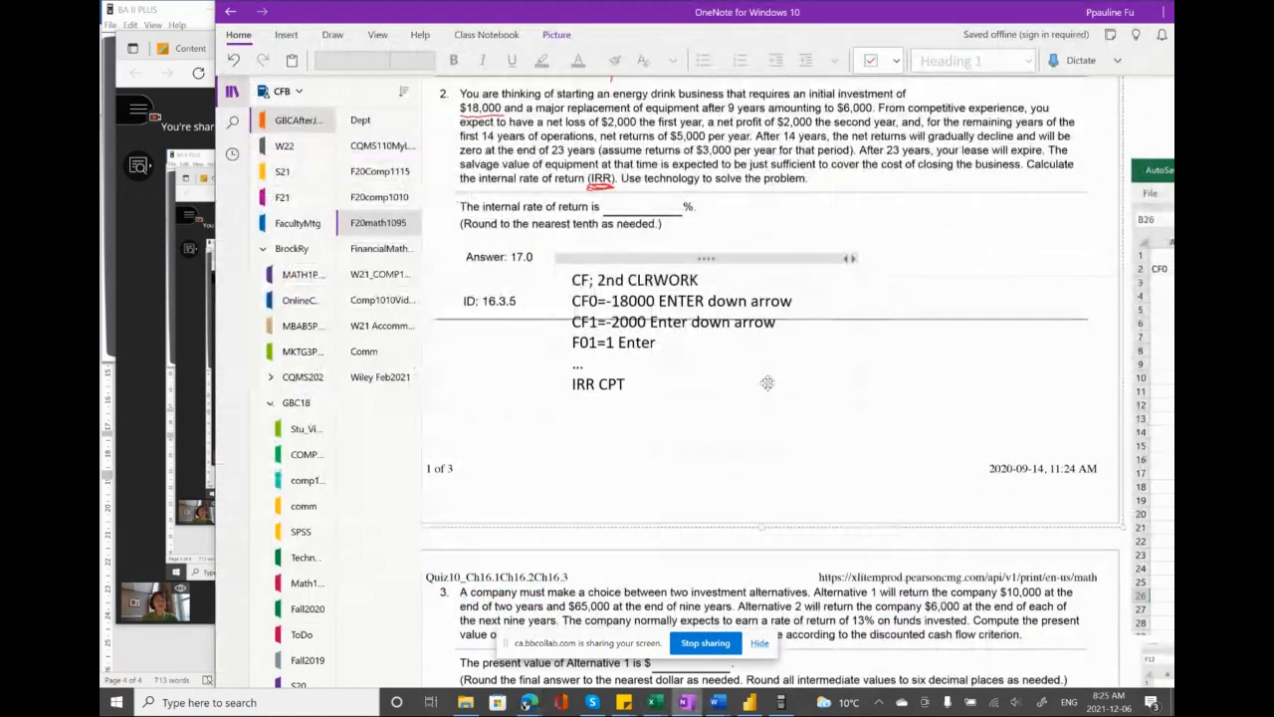
scroll(768, 382, "up", 3)
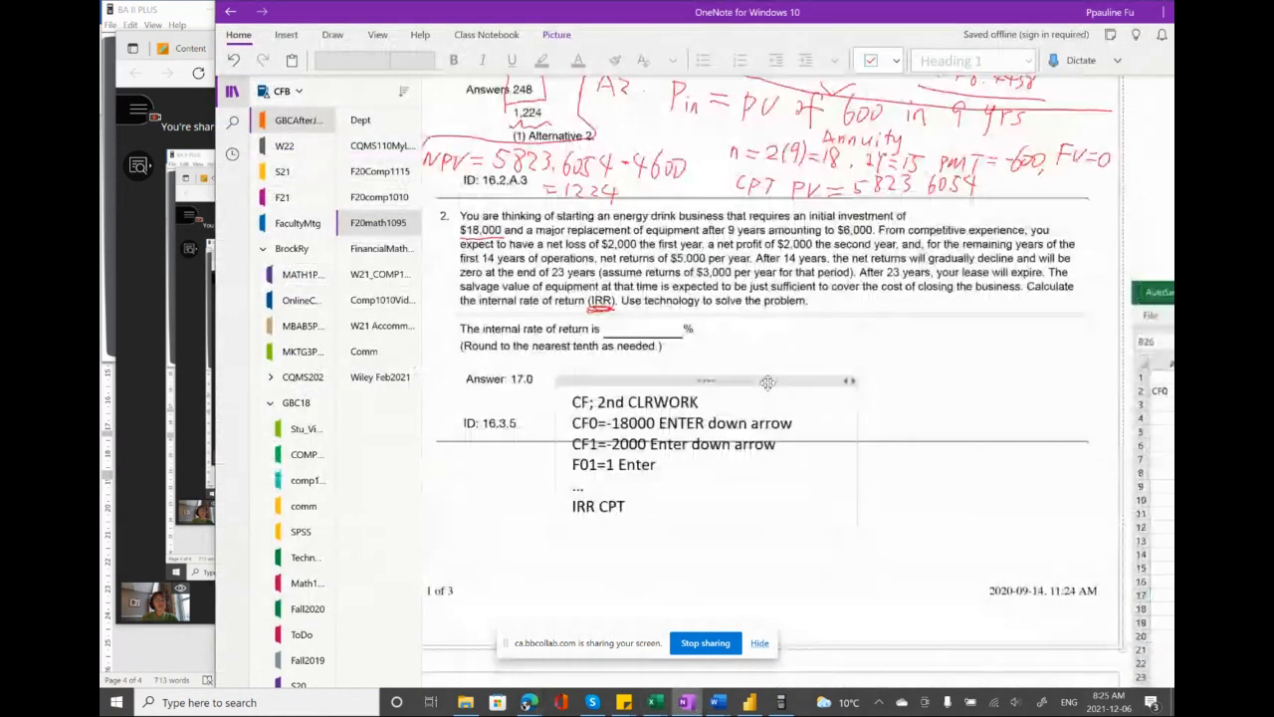
scroll(768, 382, "up", 7)
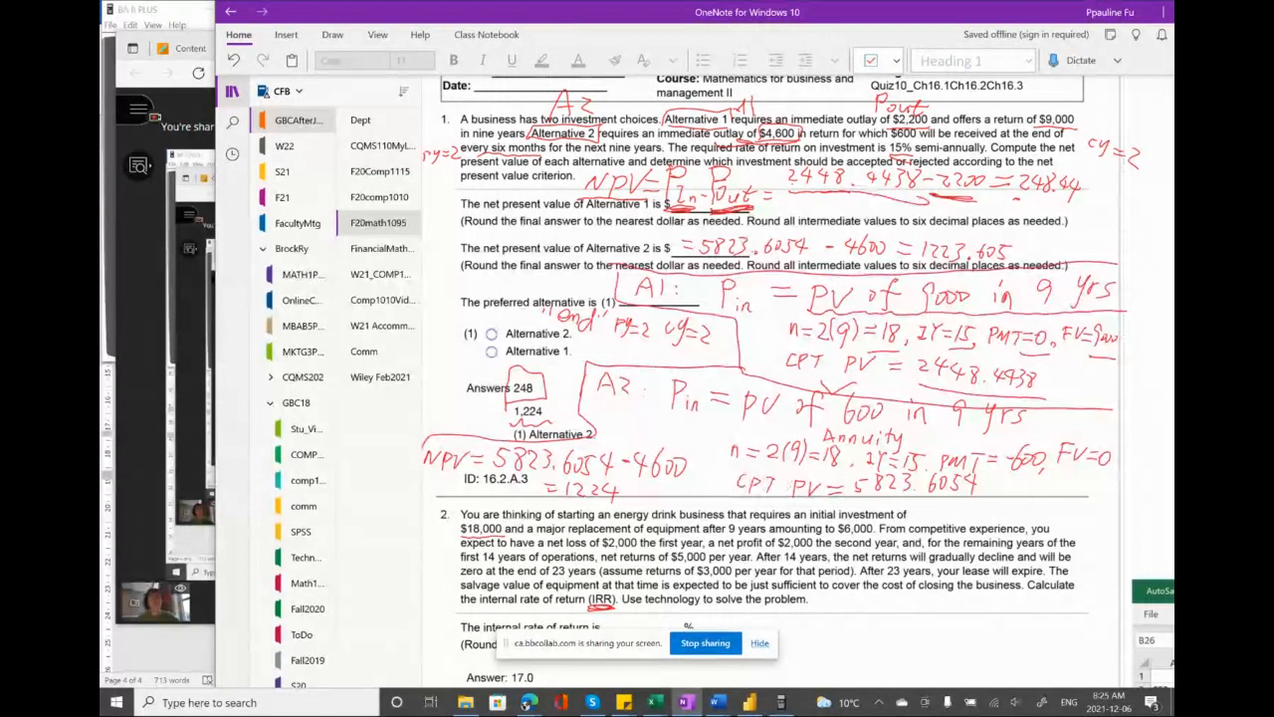
mouse_move(928, 213)
left_mouse_down()
mouse_move(1031, 212)
mouse_move(1103, 163)
mouse_move(782, 171)
mouse_move(985, 211)
mouse_move(1100, 184)
mouse_move(783, 151)
mouse_move(880, 197)
left_mouse_up()
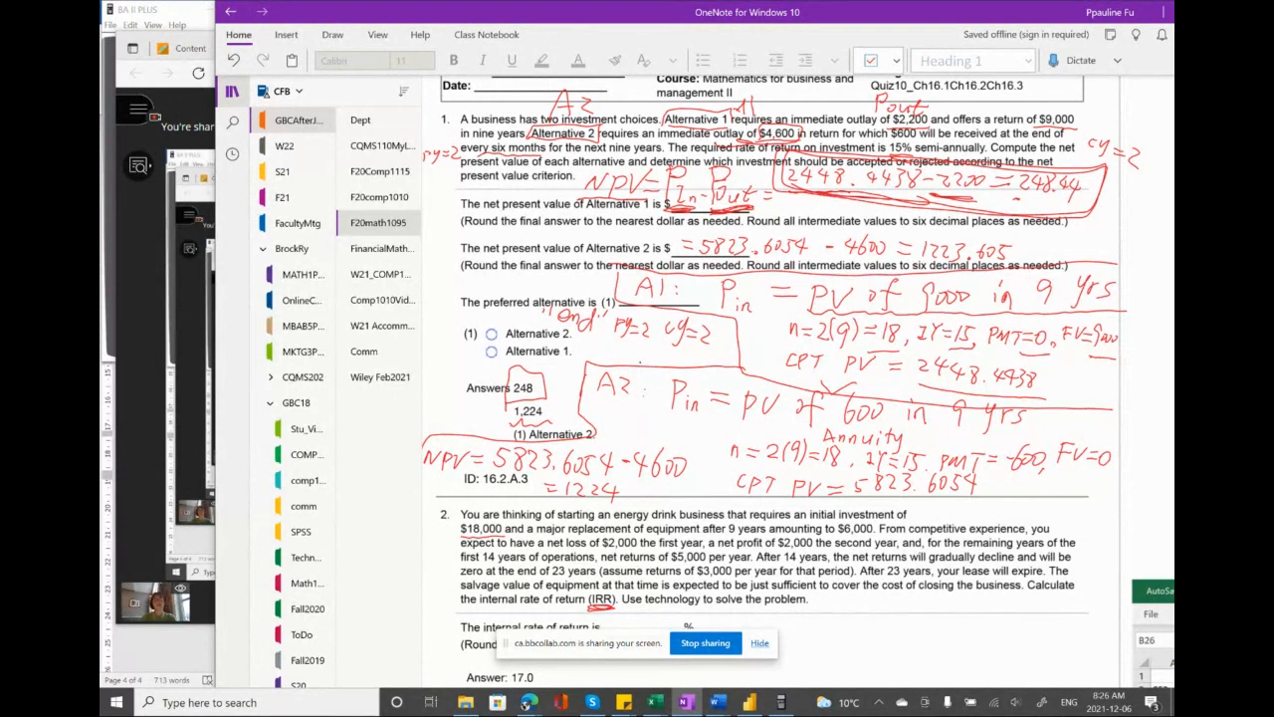
- Check the class chat for new replies and return to the question 1 notes in OneNote
left_click(147, 313)
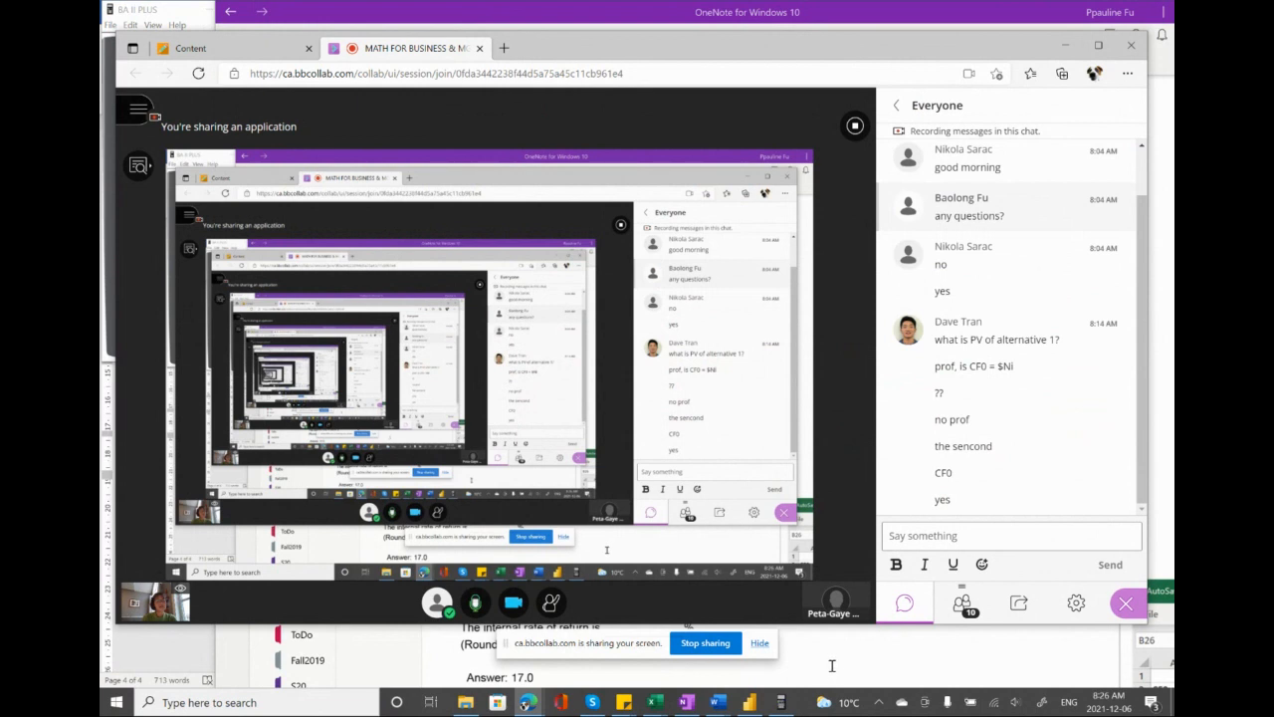
left_click(832, 665)
right_click(836, 299)
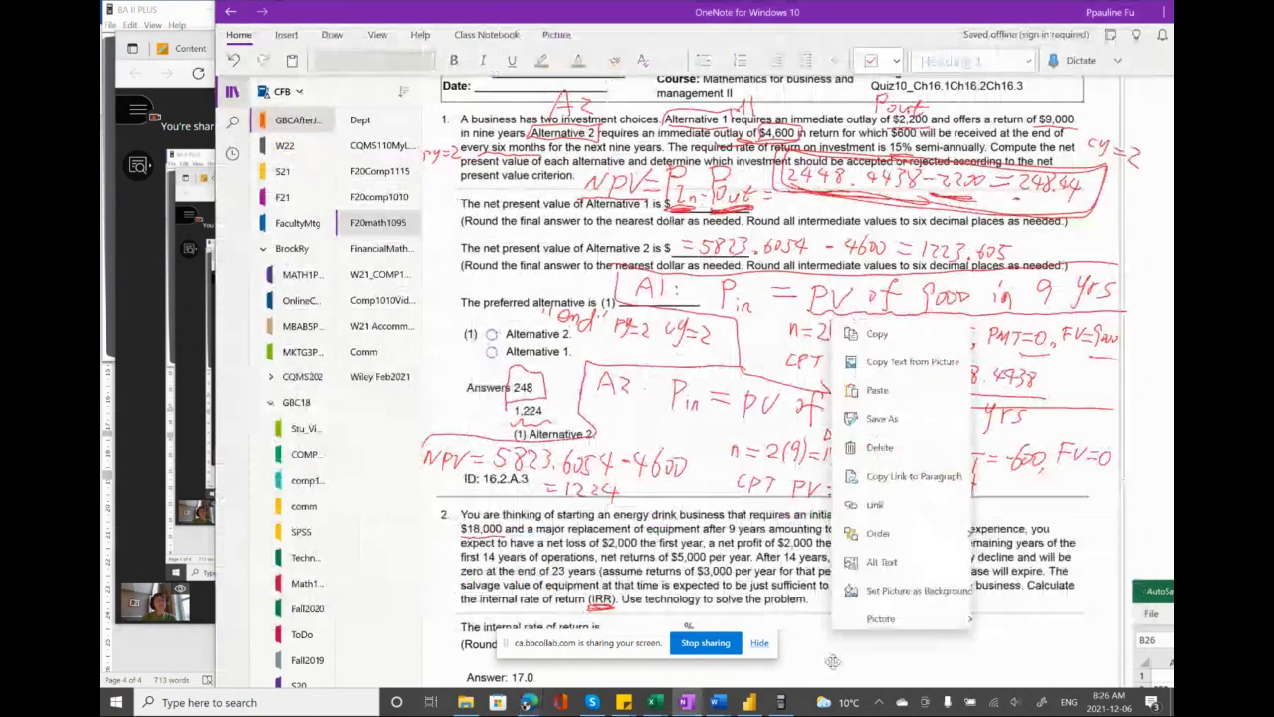
left_click(725, 456)
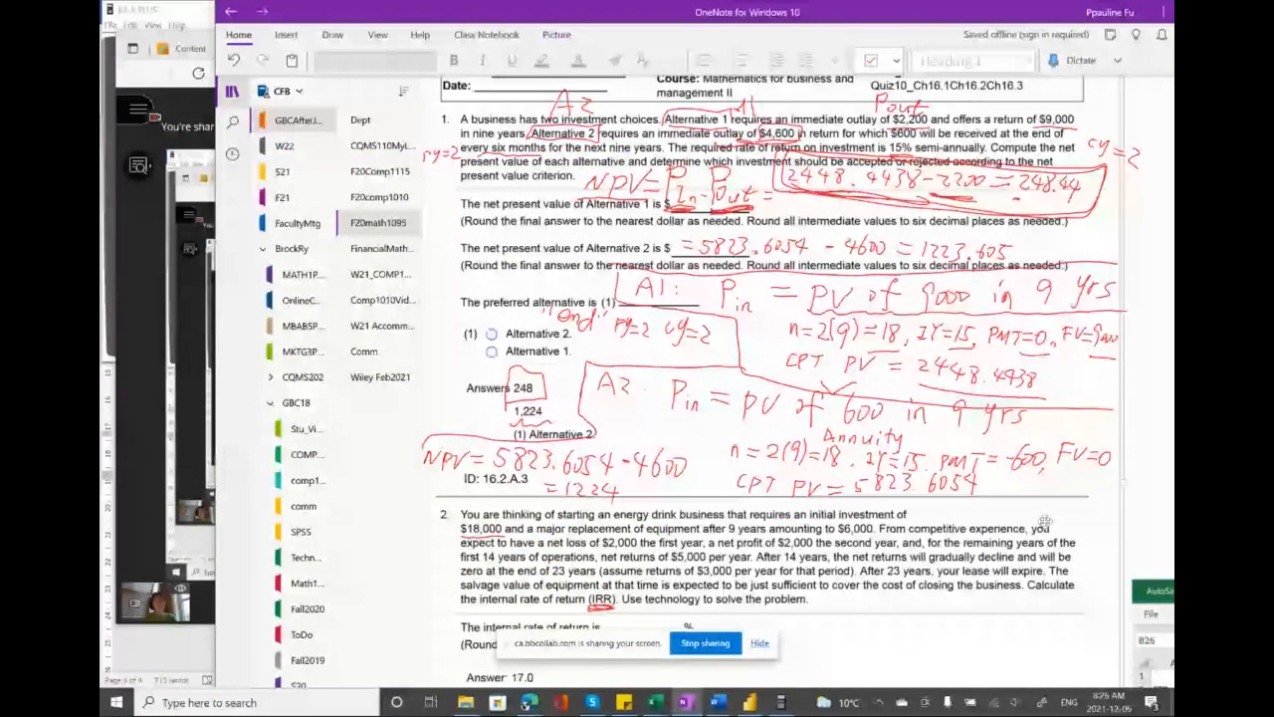
- Go to question 2 in the notes and bring up the LectureNotes workbook in Excel beside it
scroll(1045, 520, "down", 5)
scroll(1046, 521, "down", 1)
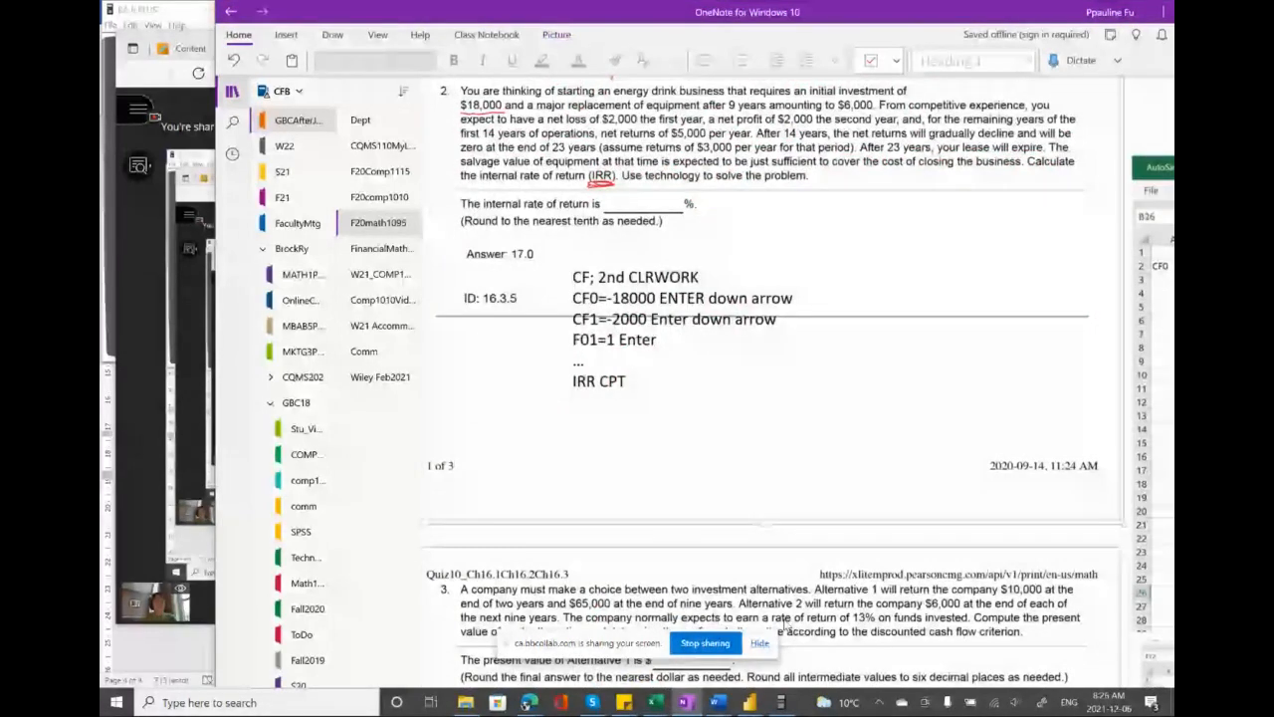
right_click(655, 702)
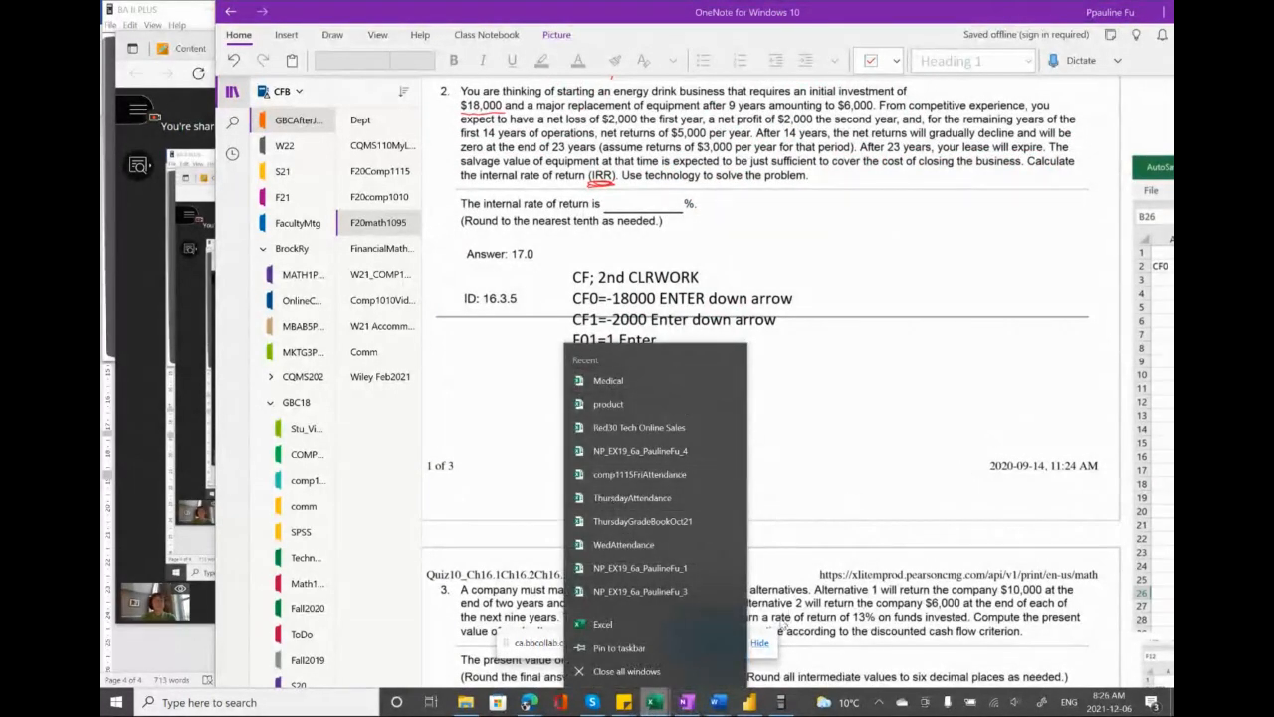
left_click(654, 702)
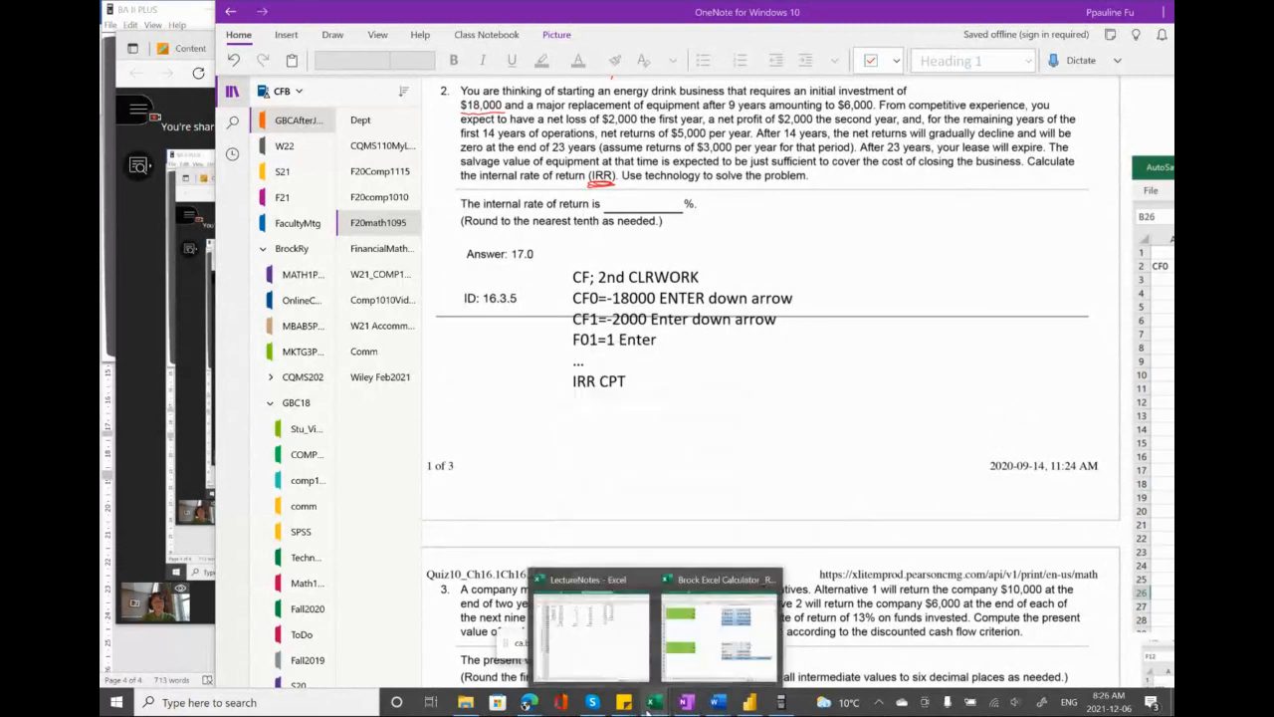
right_click(618, 657)
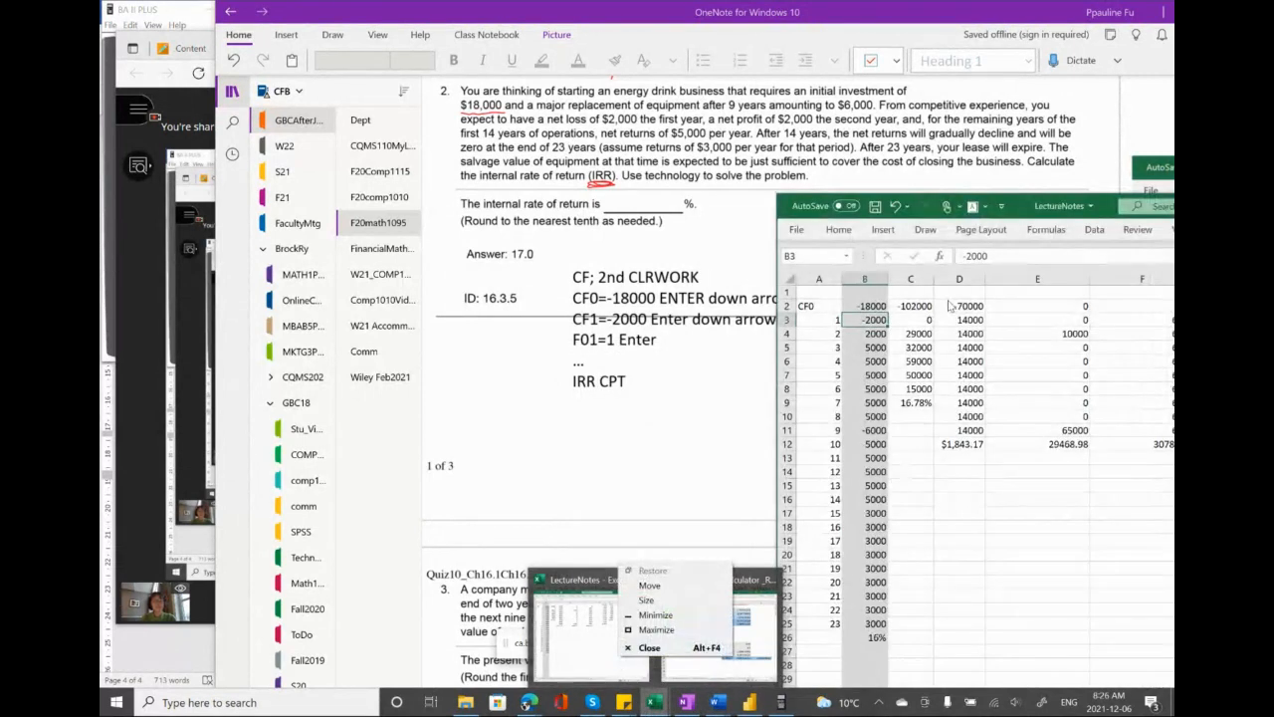
- Point out question 2's initial, year 9 and year 1 cash flows in cells B2, B11 and B3
left_click(864, 308)
right_click(862, 308)
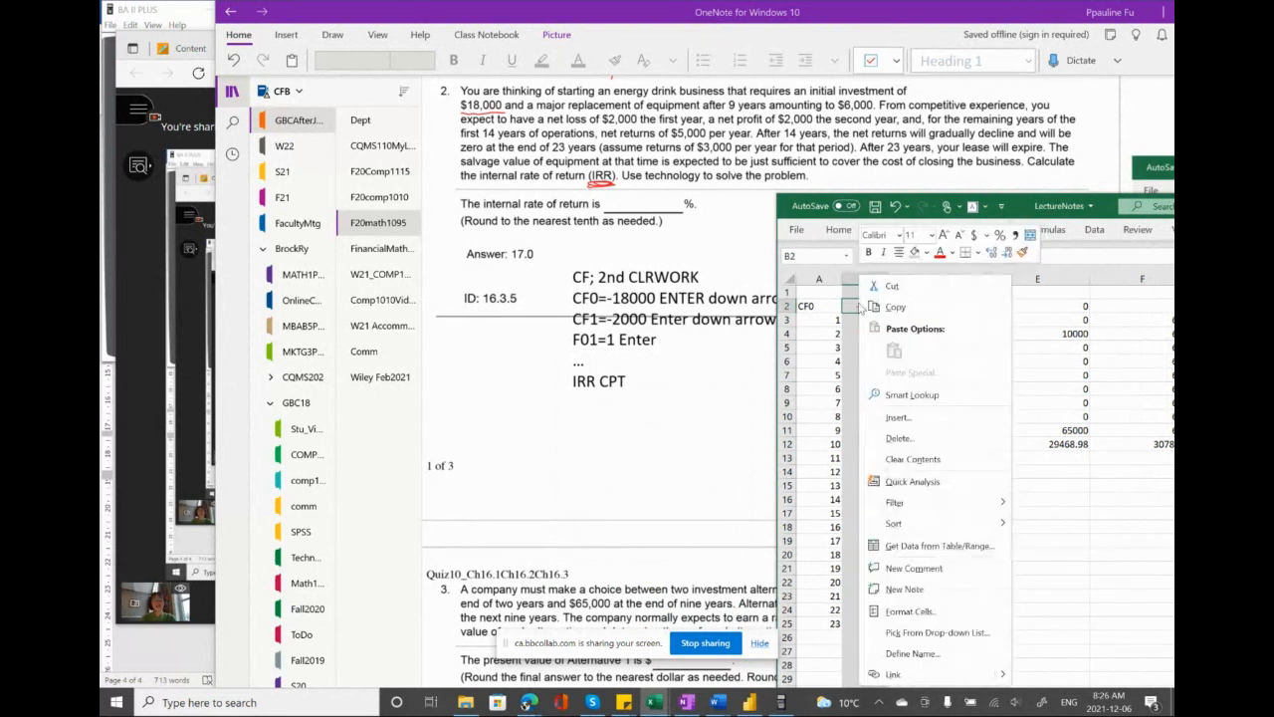
right_click(996, 485)
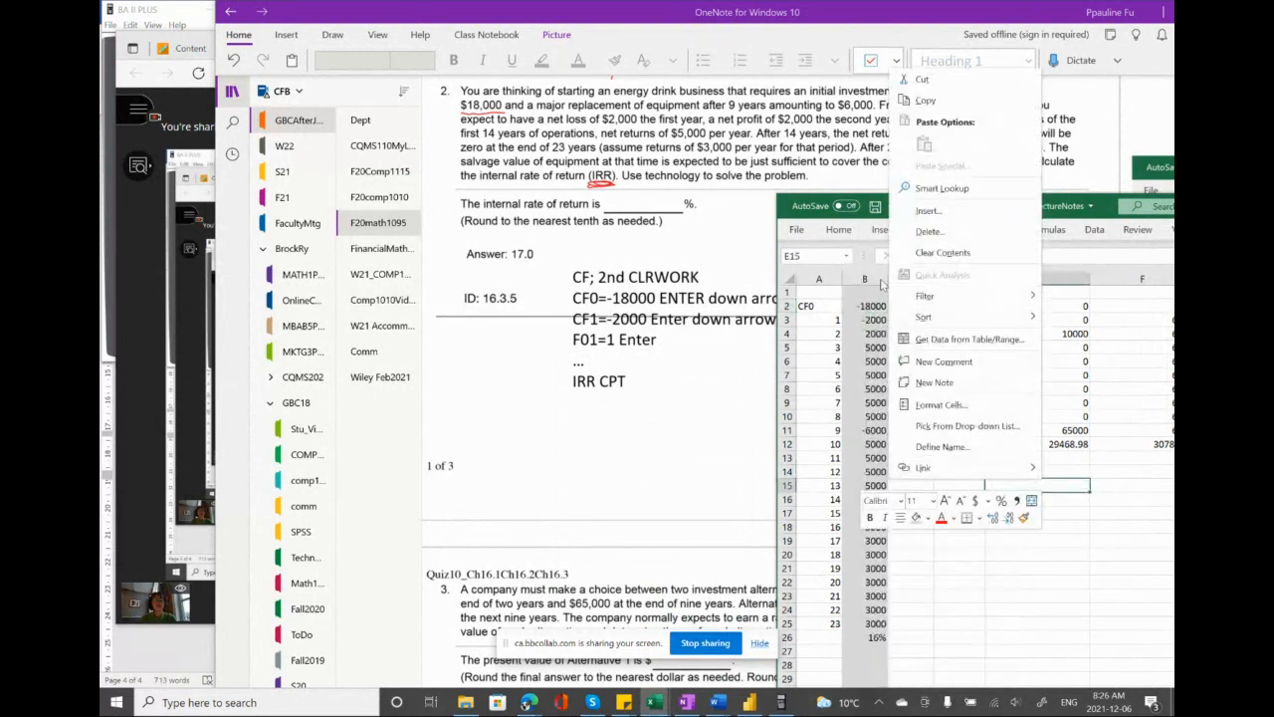
key("Escape")
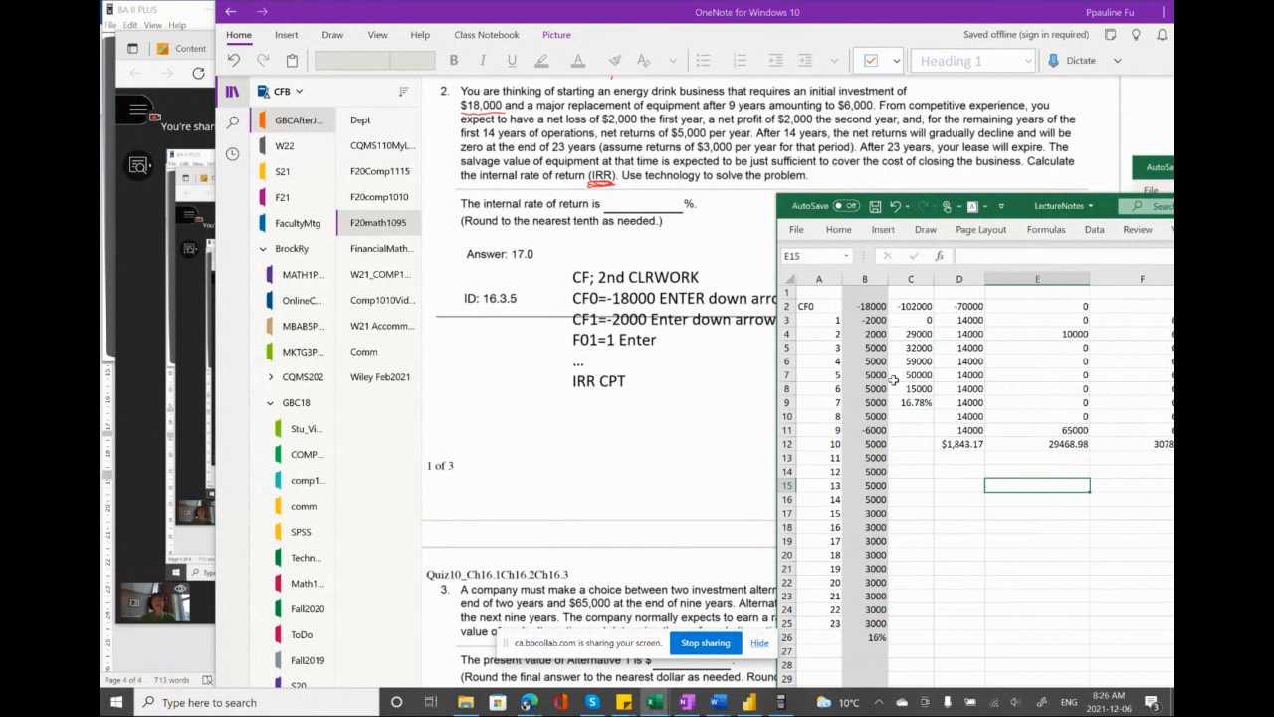
left_click(852, 432)
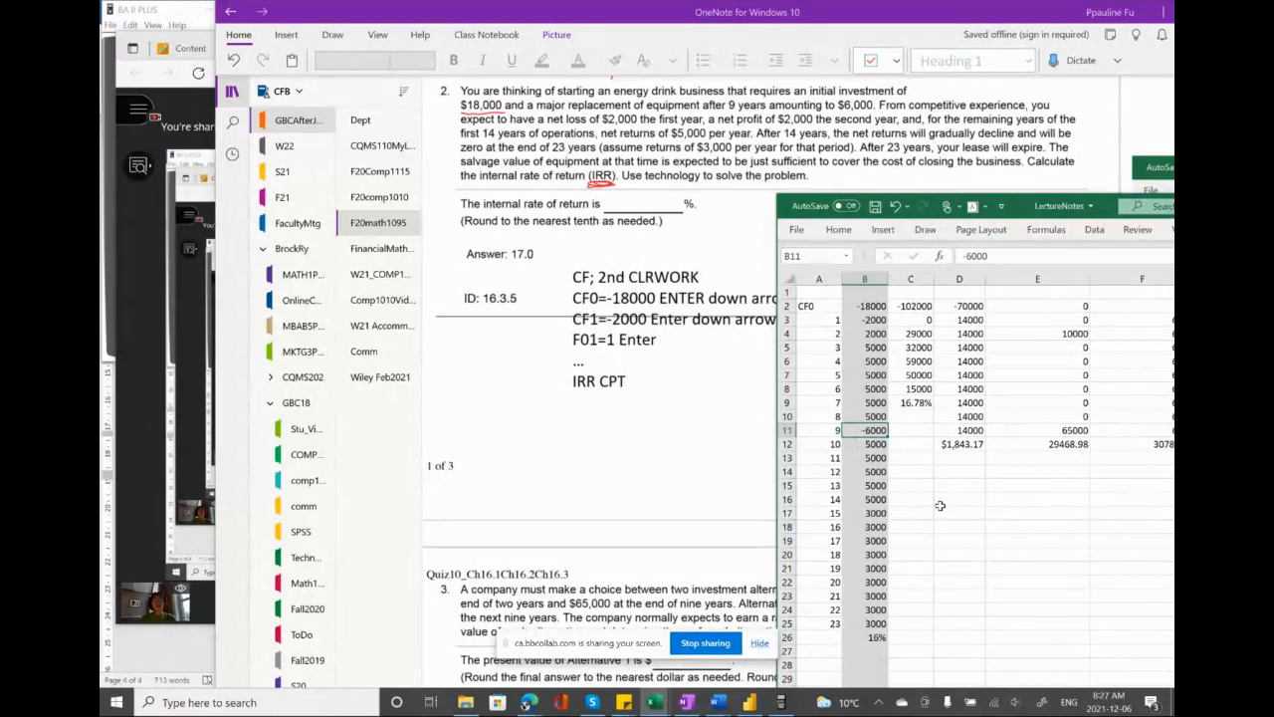
left_click(856, 322)
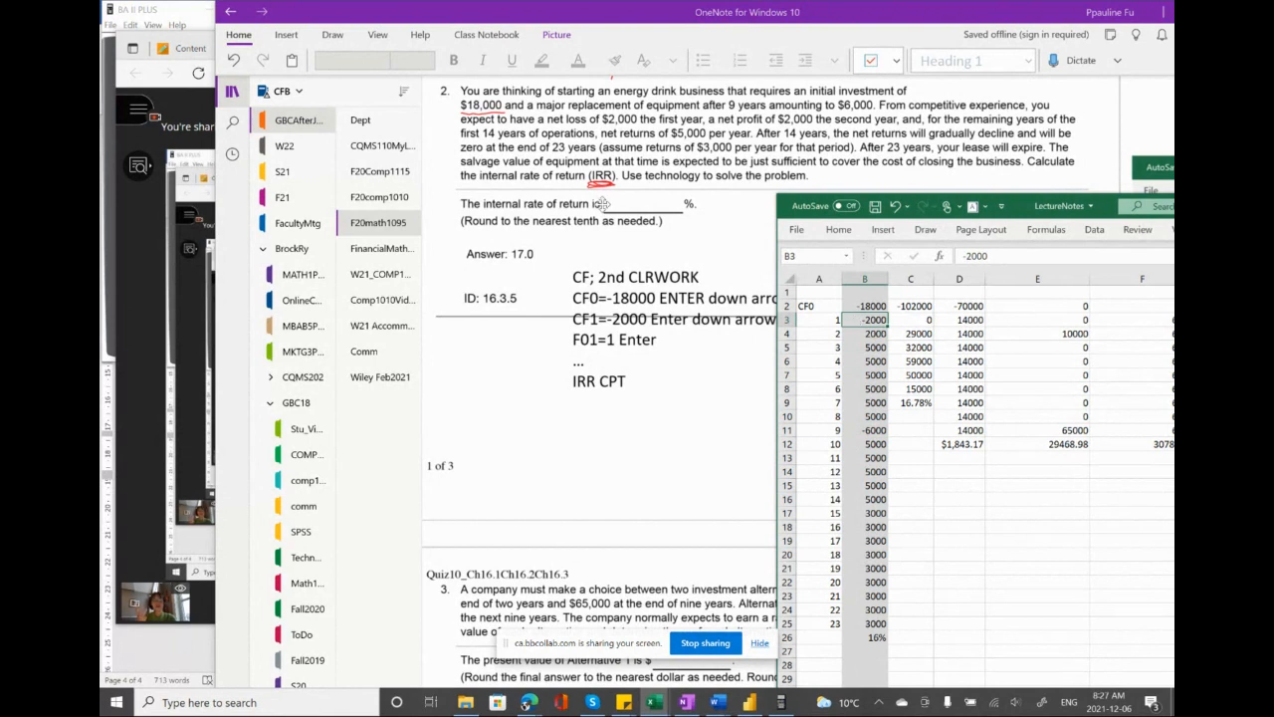
- Check the class chat, and back in the LectureNotes workbook point out the initial cash flow in cell B2
left_click(186, 113)
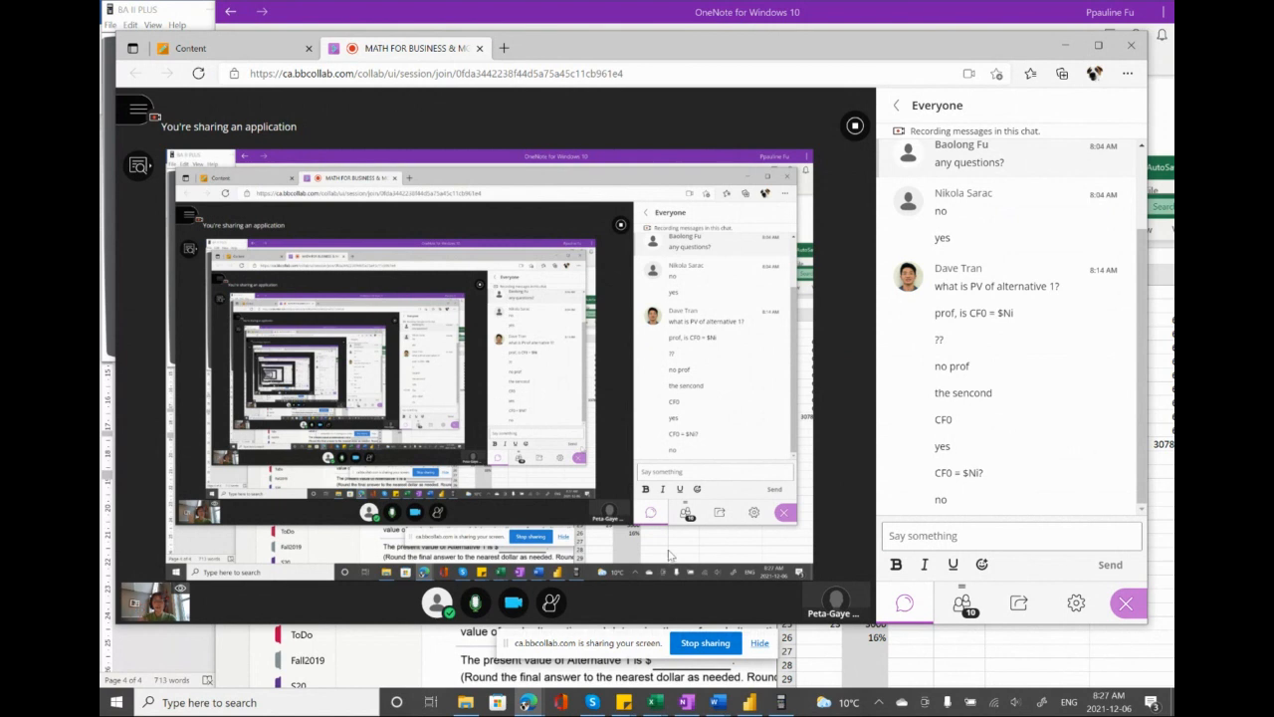
left_click(434, 648)
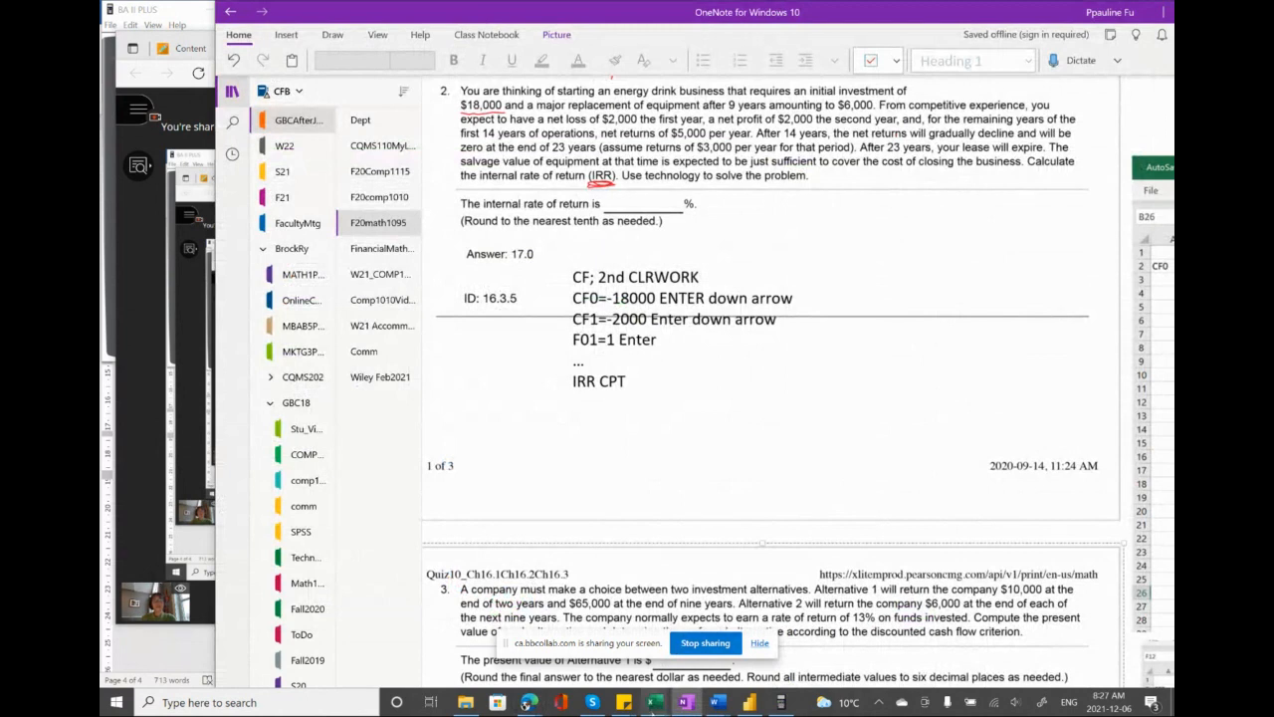
mouse_move(654, 702)
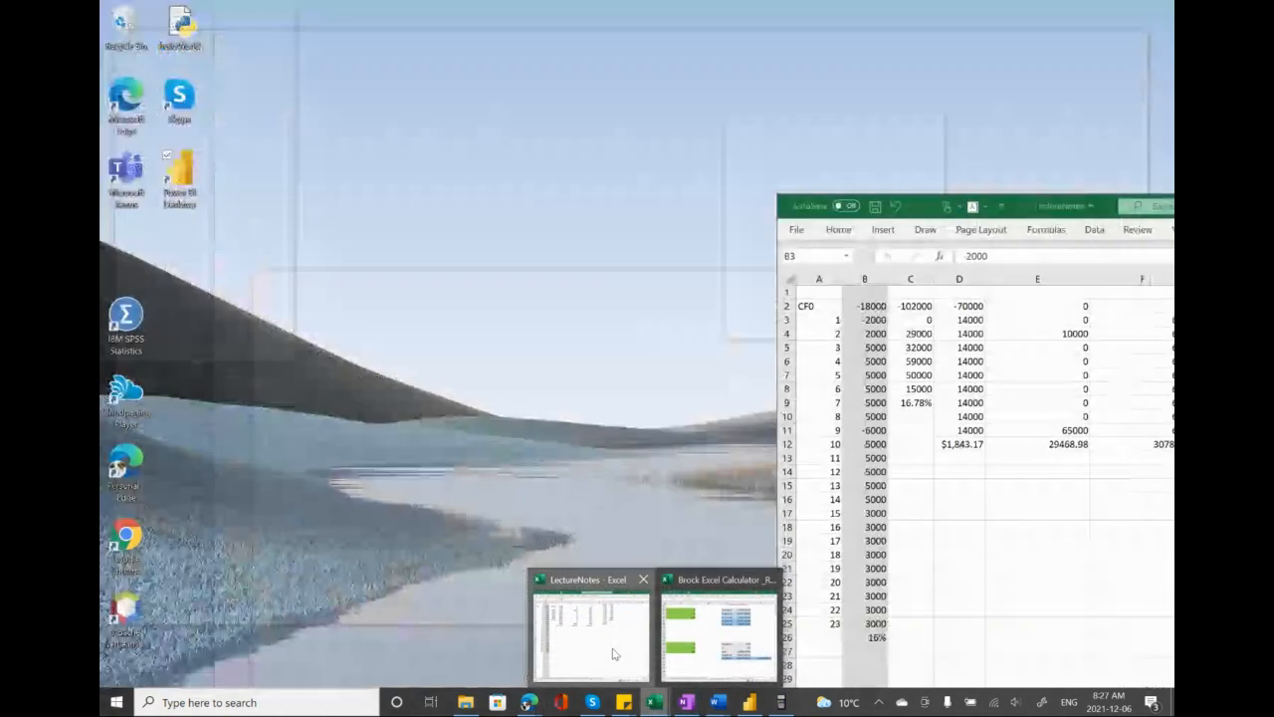
left_click(591, 633)
left_click(867, 306)
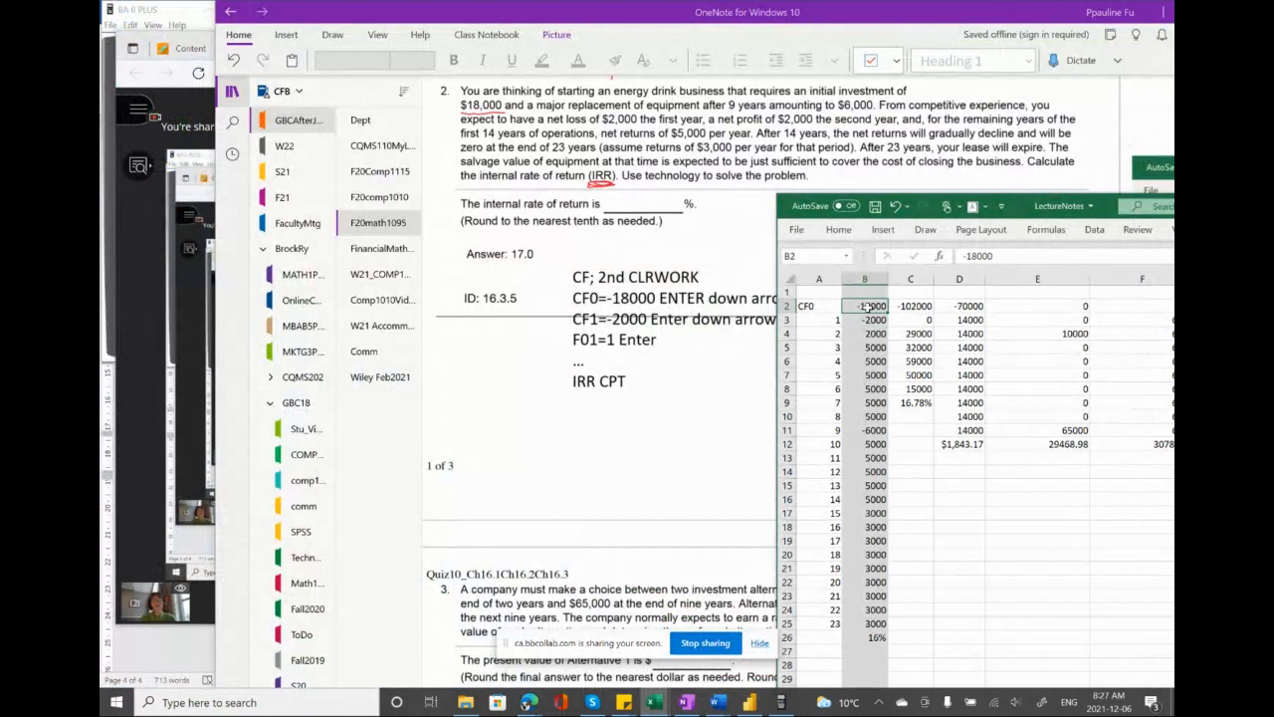
- In OneNote, underline question 2's text about $2,000 the second year and net returns of $5,000 per year for the remaining first 14 years
left_click(689, 119)
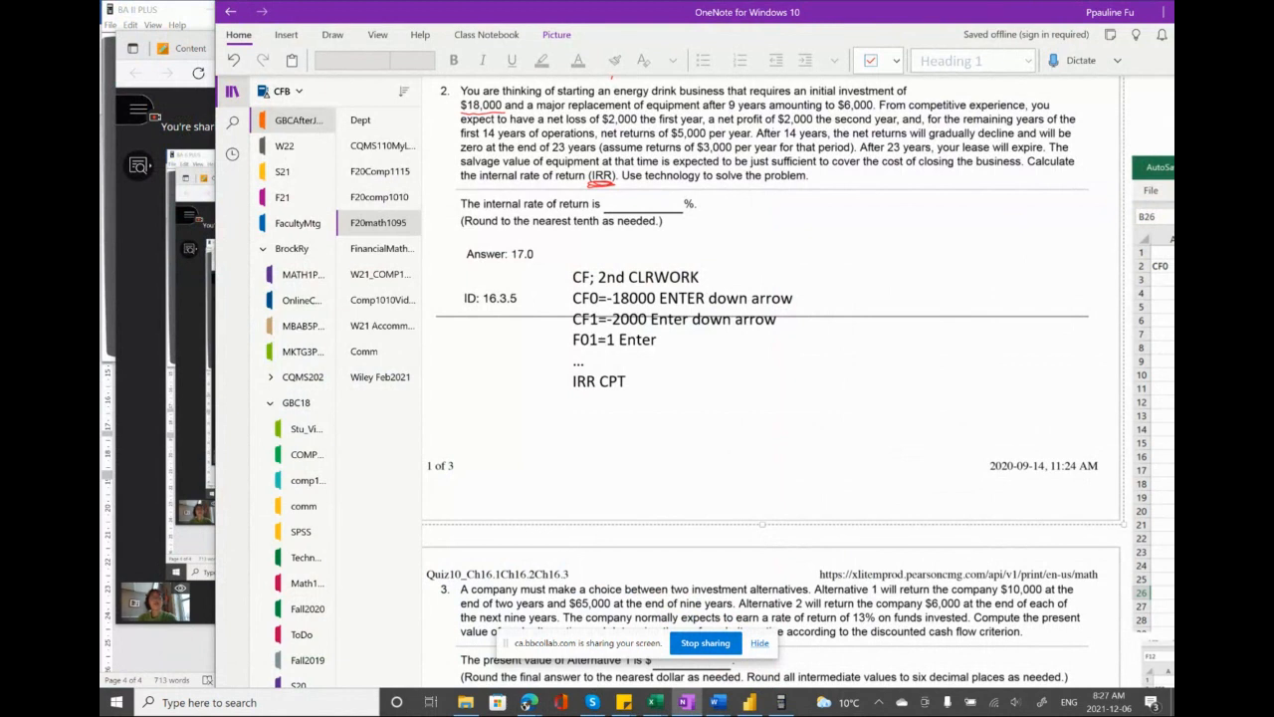
left_click_drag(848, 128, 882, 128)
left_click(748, 476)
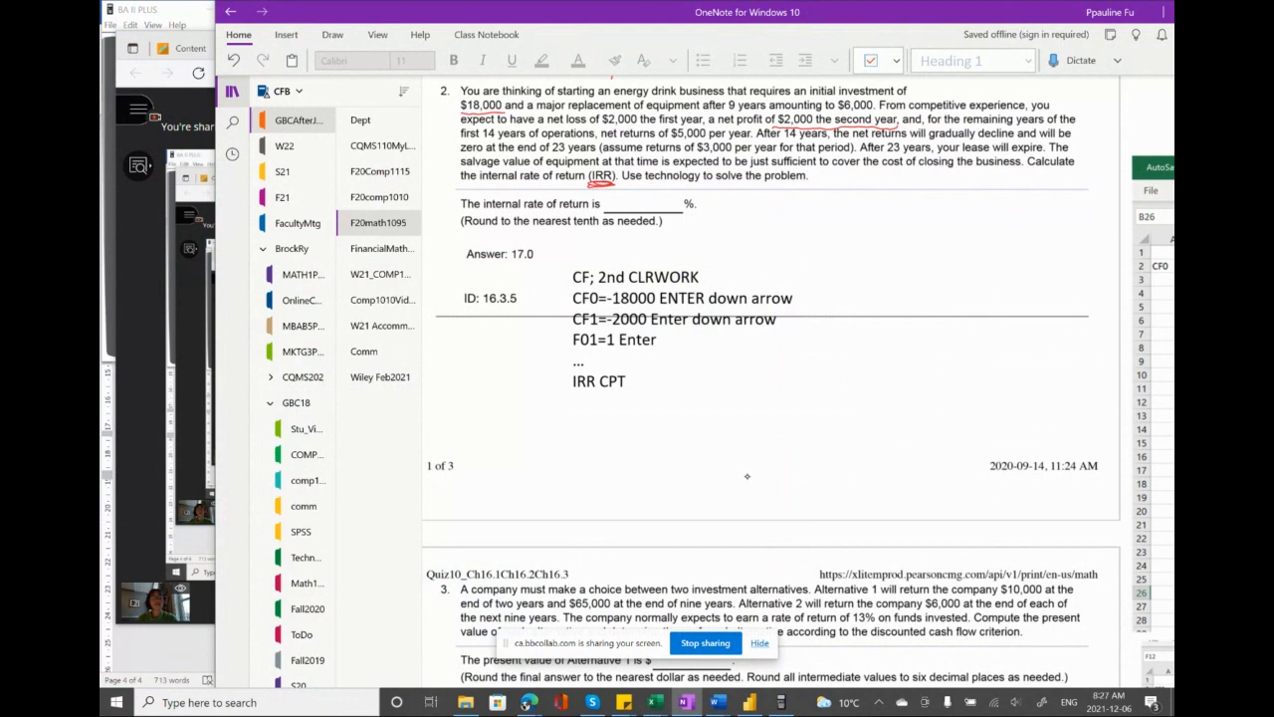
left_click_drag(934, 127, 1072, 127)
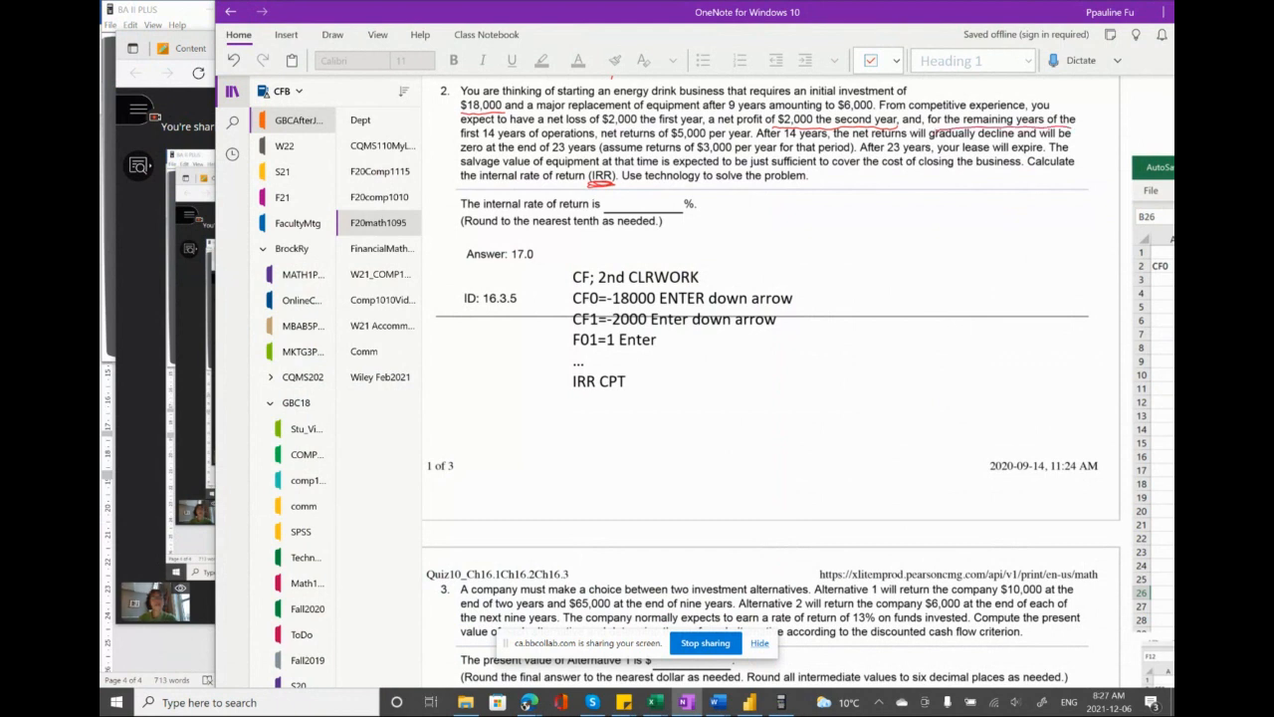
left_click_drag(470, 140, 675, 142)
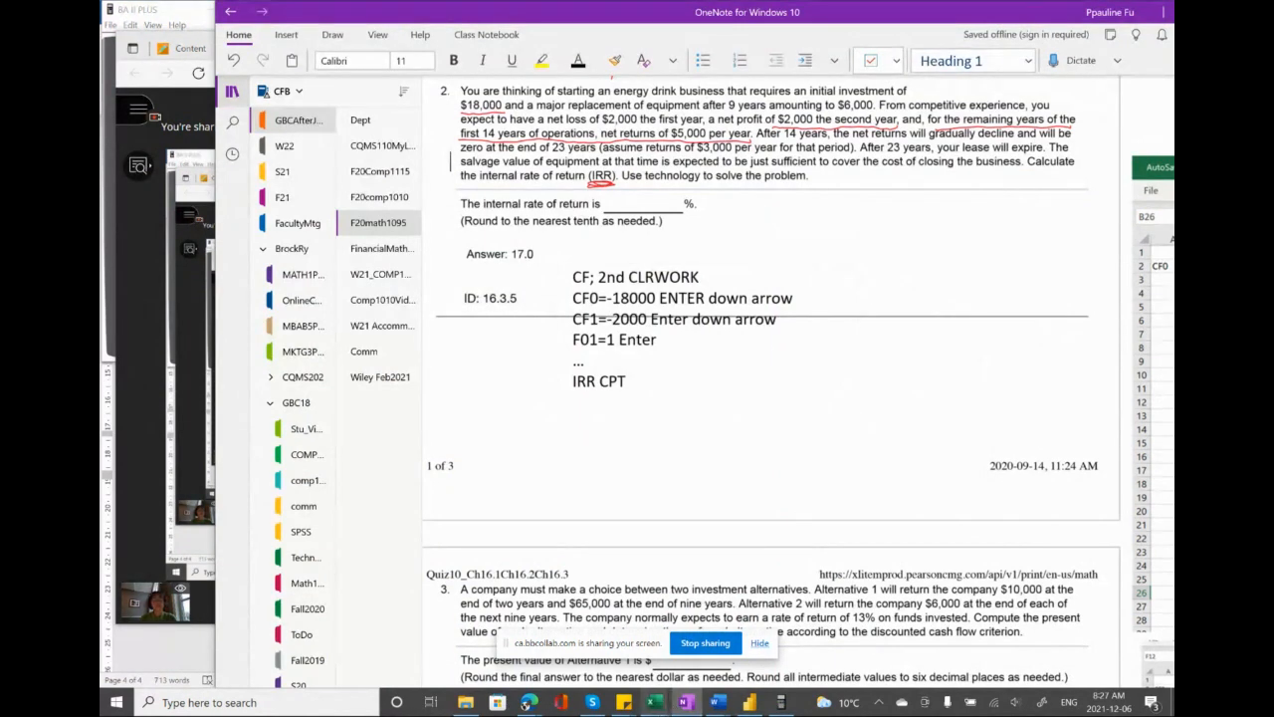
- In the LectureNotes workbook, point out year 2 and its cash flow in A4 and B4, and the cash flows for years 3 to 14 in B5:B16
mouse_move(654, 702)
left_click(616, 647)
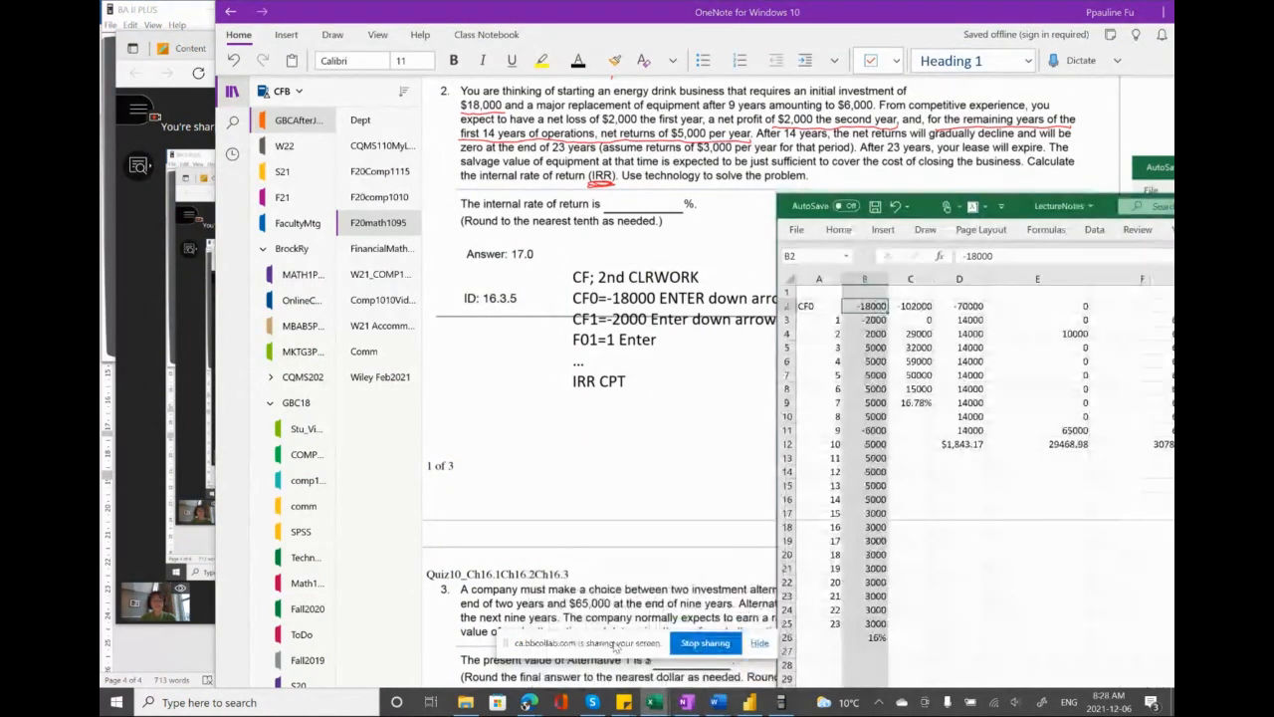
left_click(819, 336)
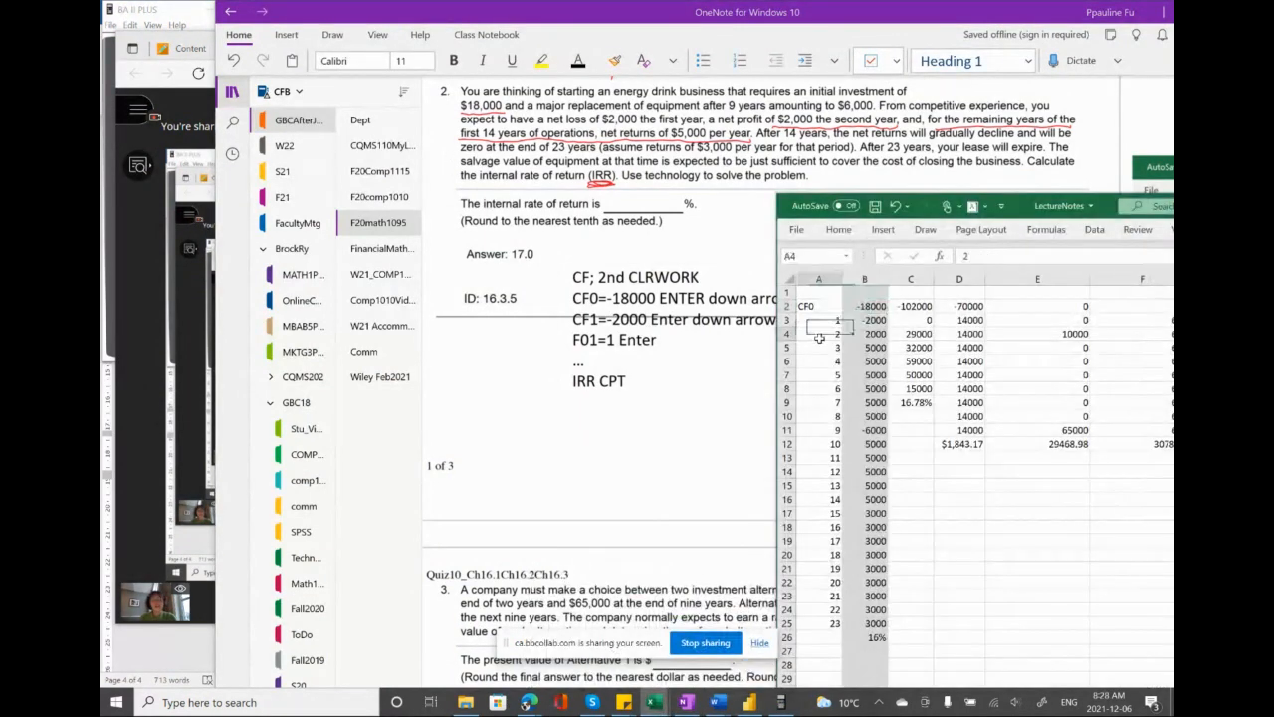
left_click(870, 335)
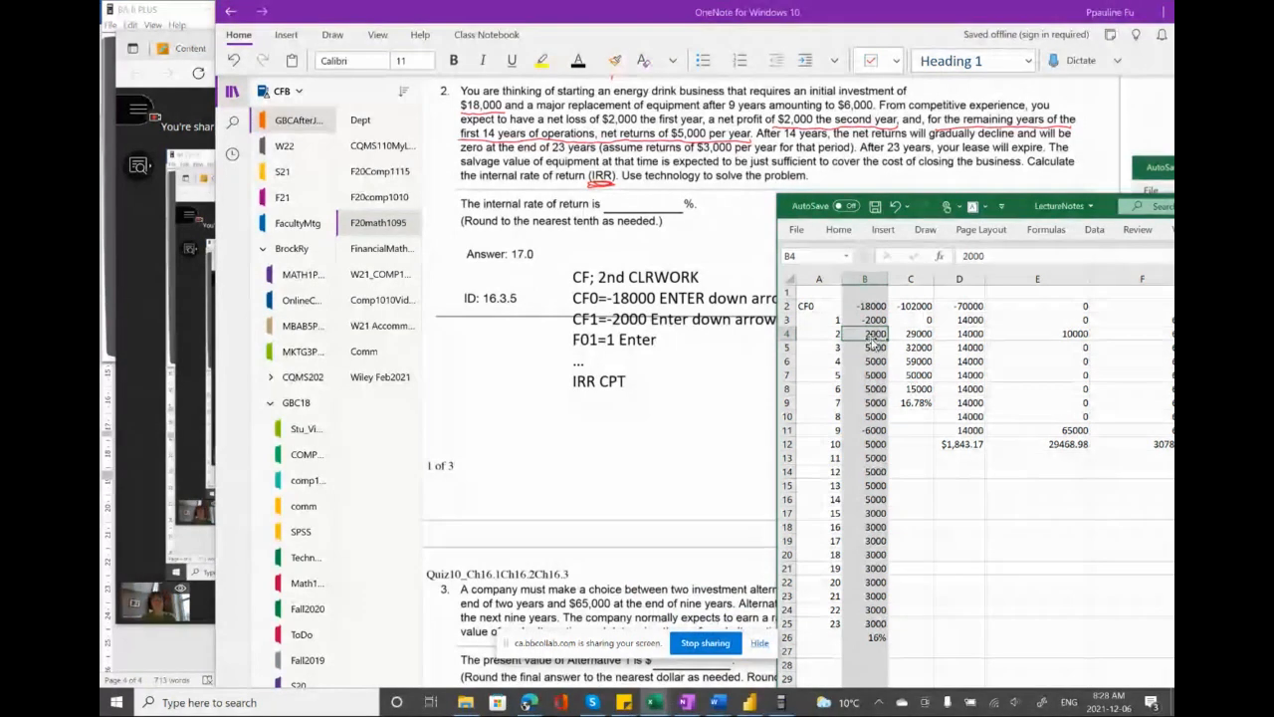
left_click(834, 339)
left_click(870, 335)
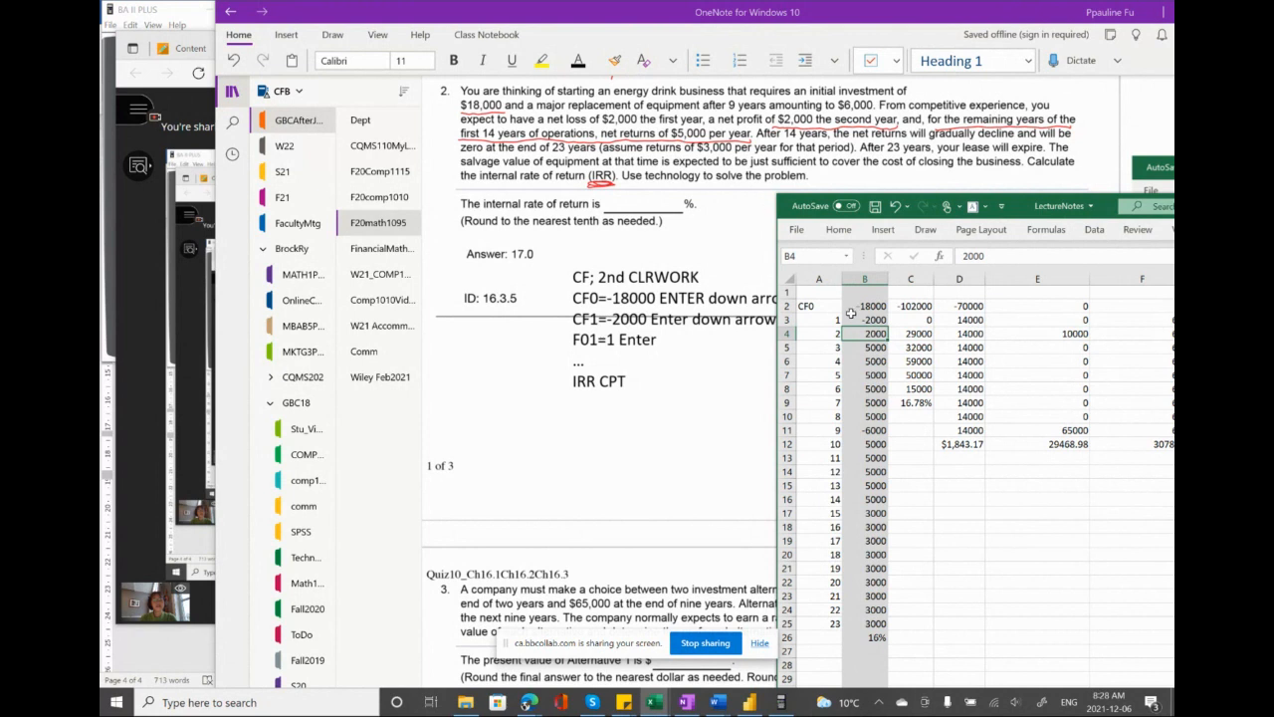
left_click(862, 348)
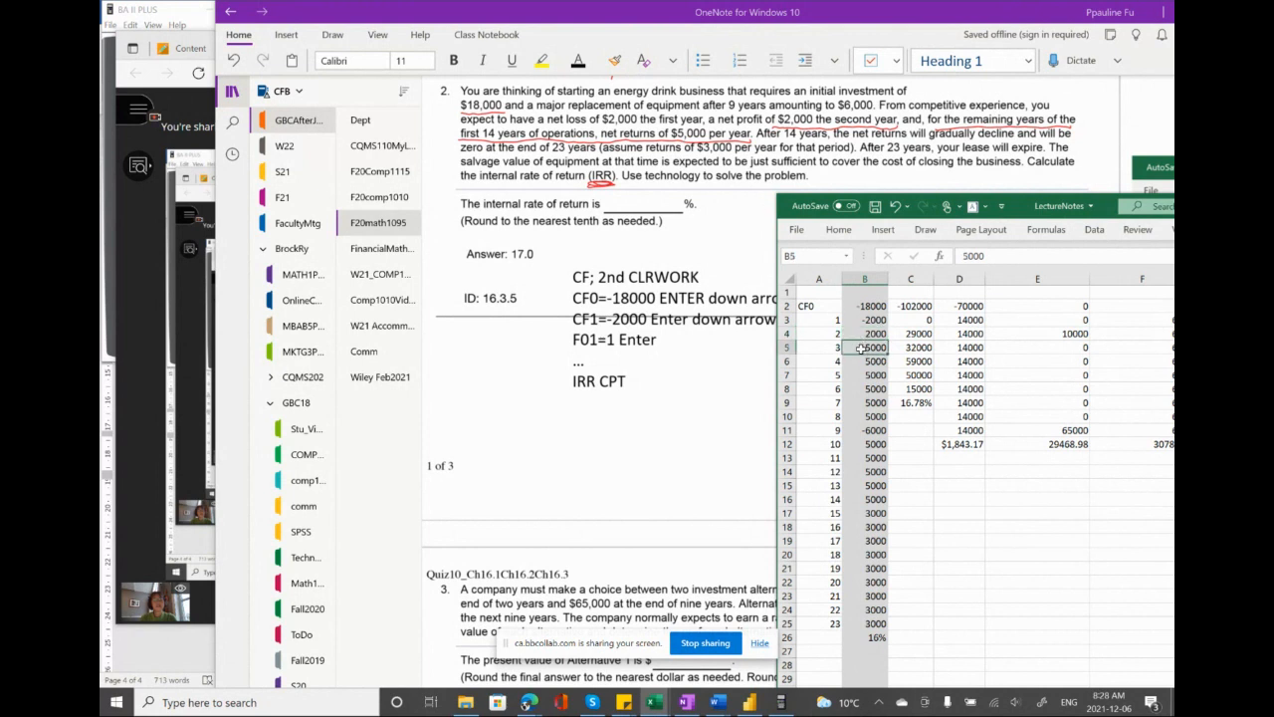
left_click_drag(862, 347, 871, 500)
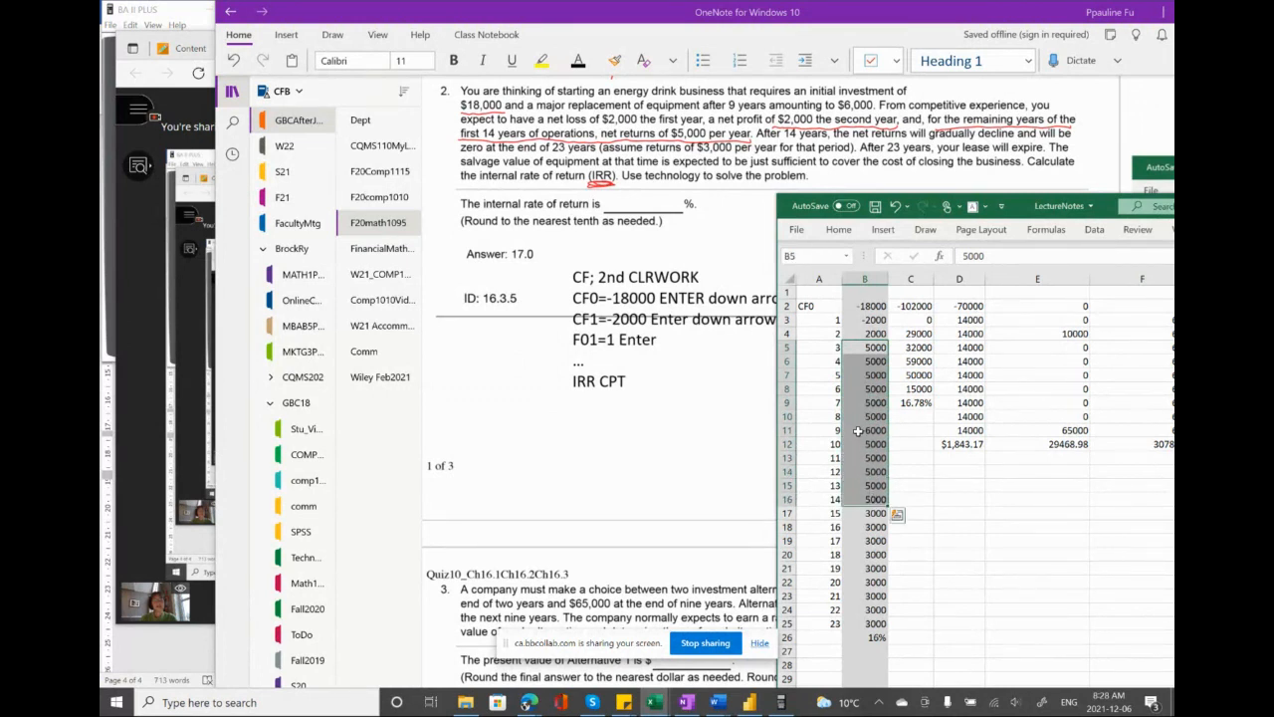
- Set the year 9 cash flow in cell B11 to -1000
left_click(858, 430)
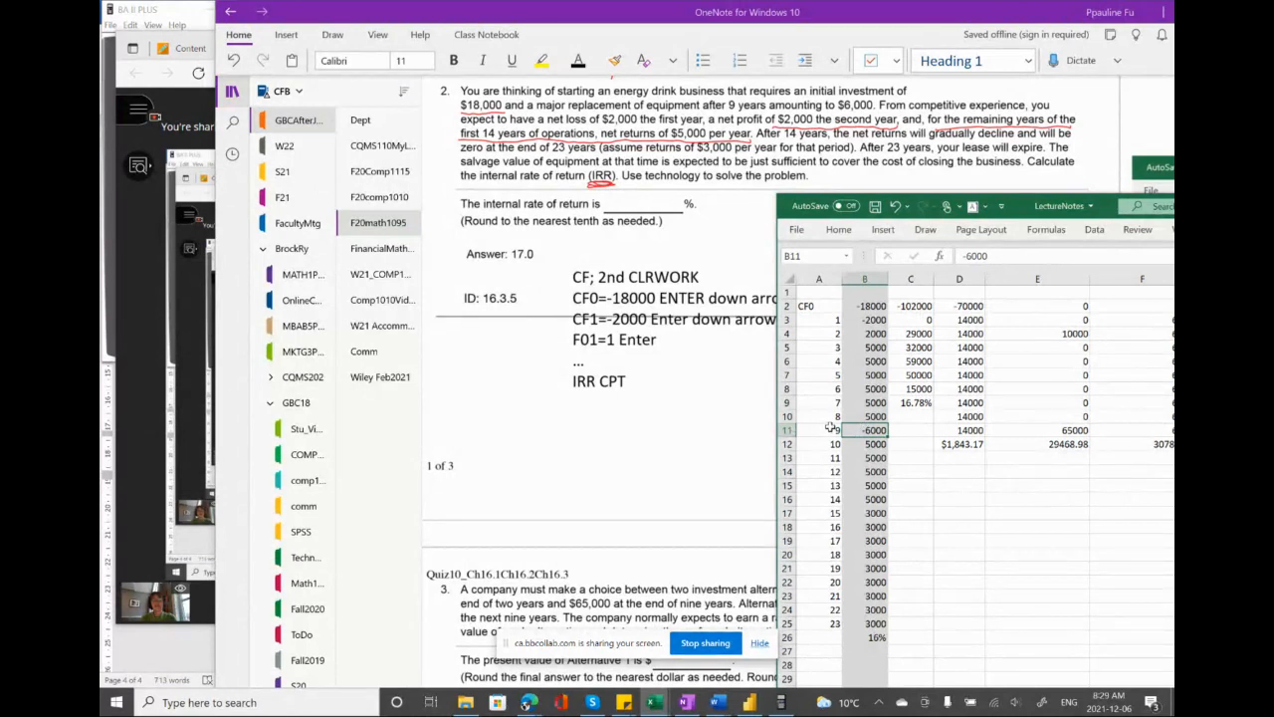
left_click(830, 427)
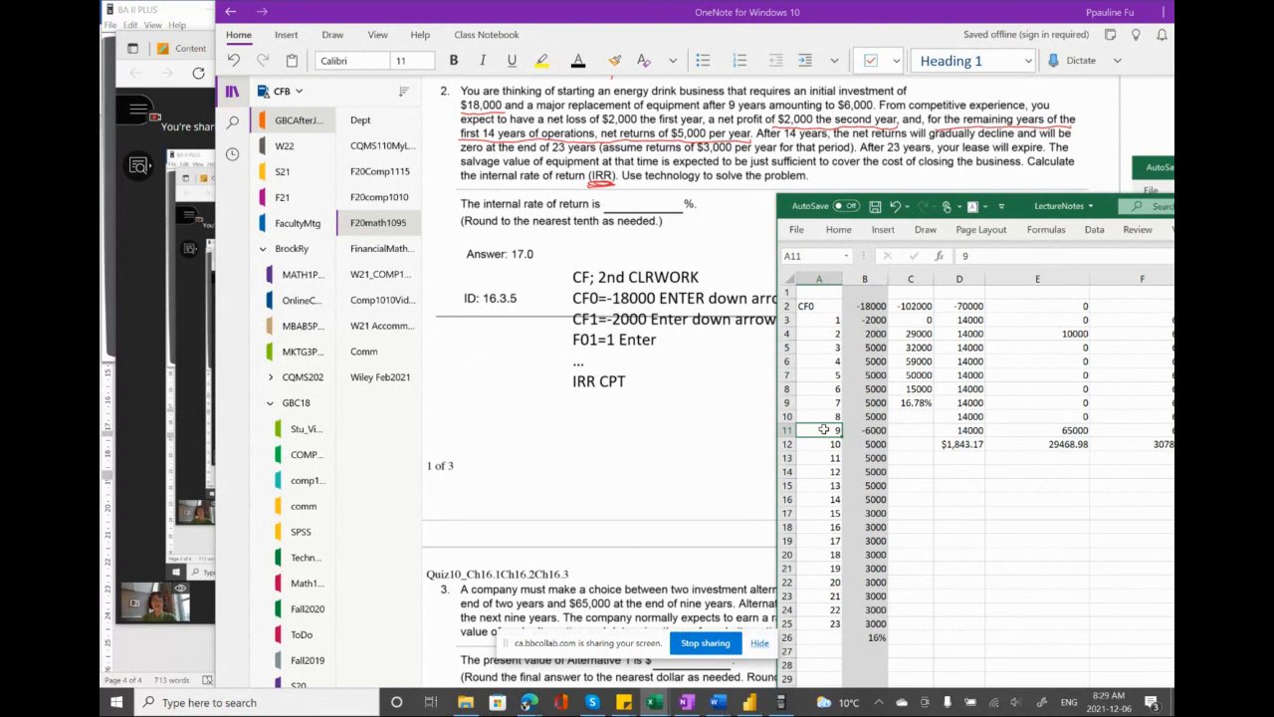
left_click(853, 432)
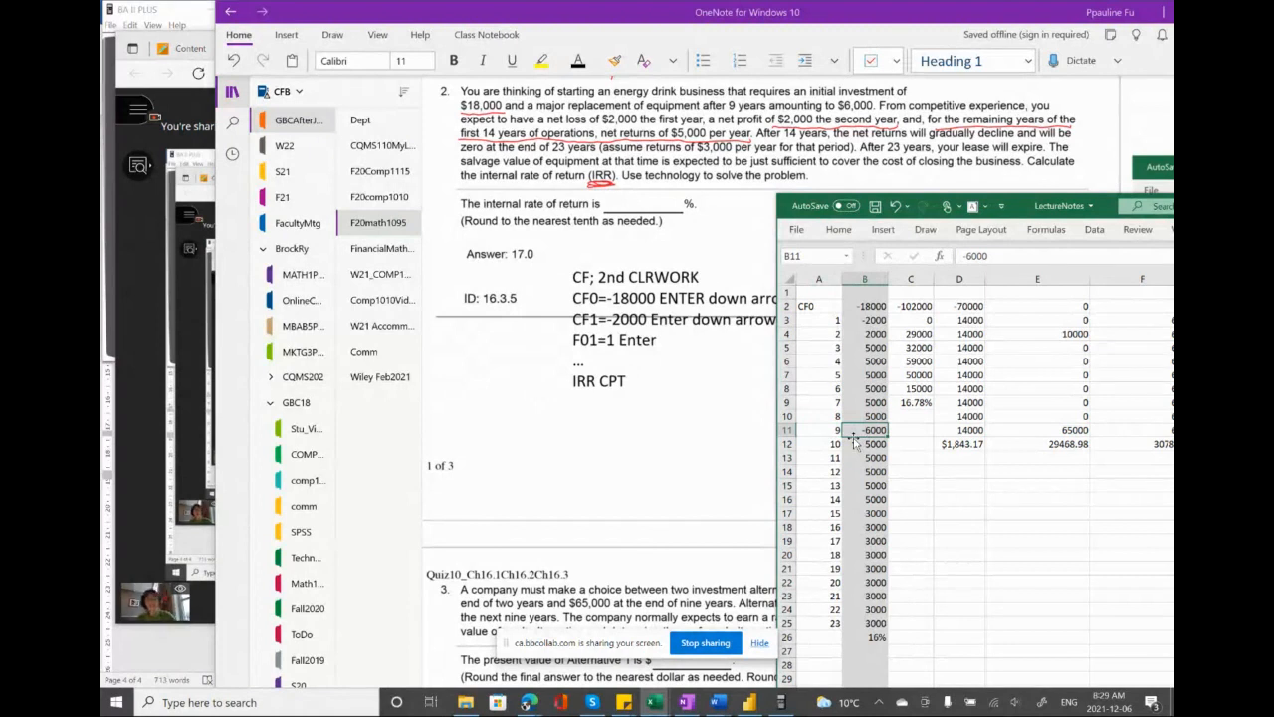
type("-1000")
key("Return")
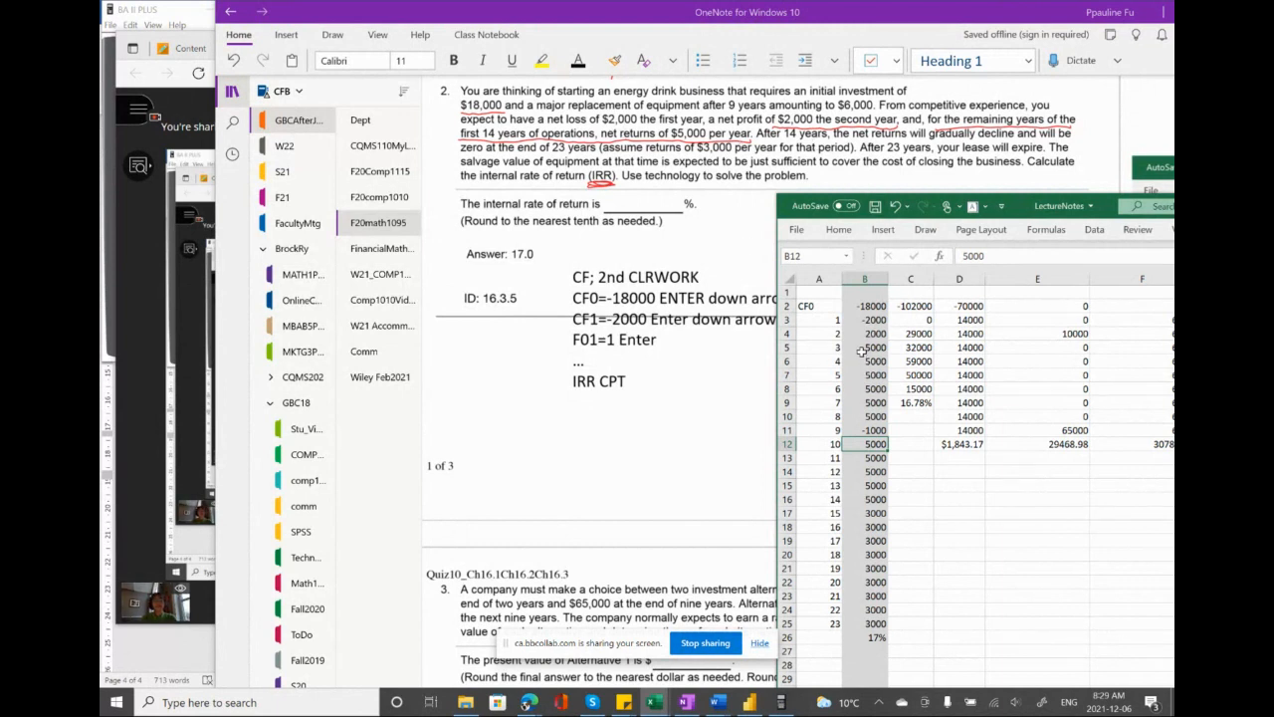
- Point out year 14 and its cash flow in A16 and B16, and highlight the range B5:B16
left_click_drag(861, 347, 864, 486)
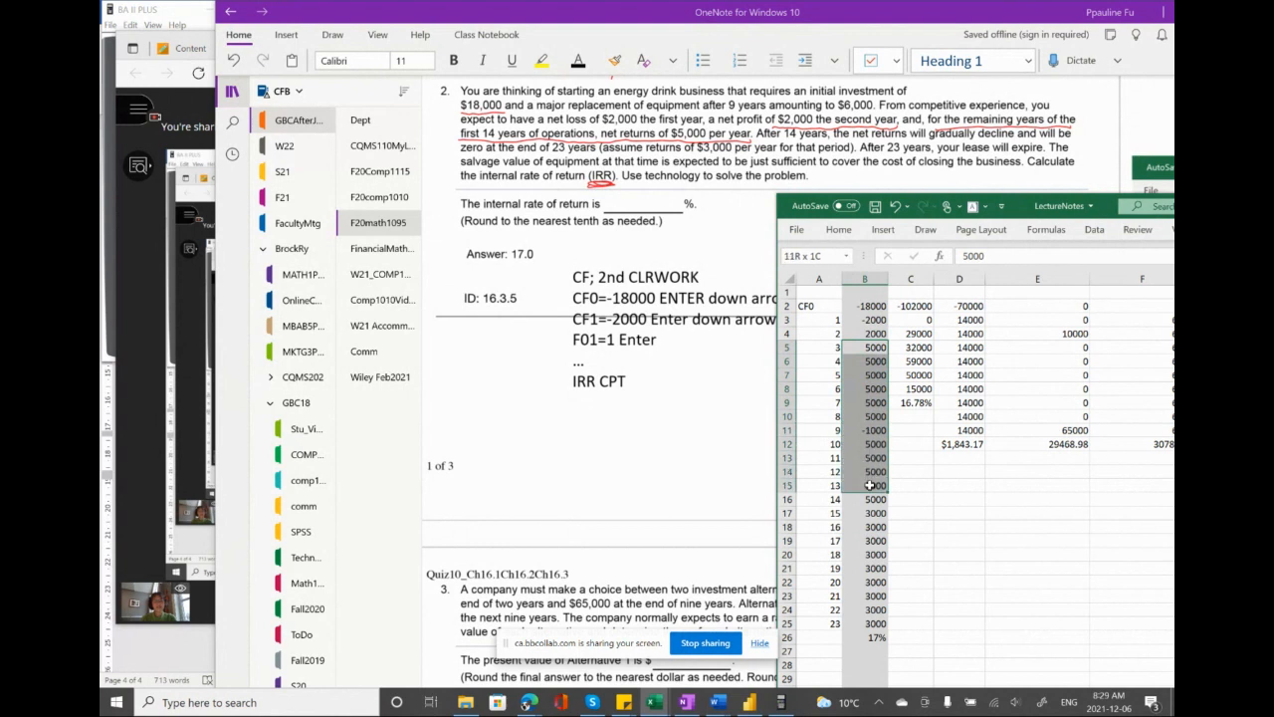
left_click(819, 507)
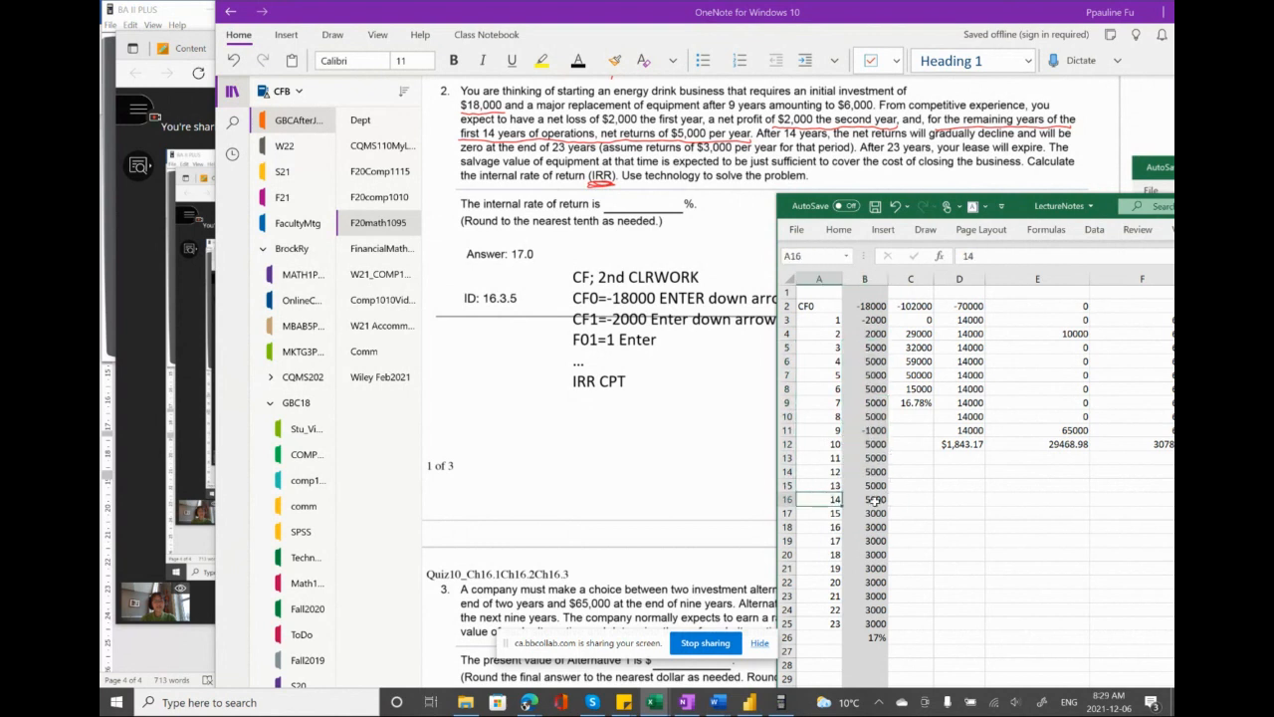
left_click(876, 500)
left_click_drag(862, 348, 868, 500)
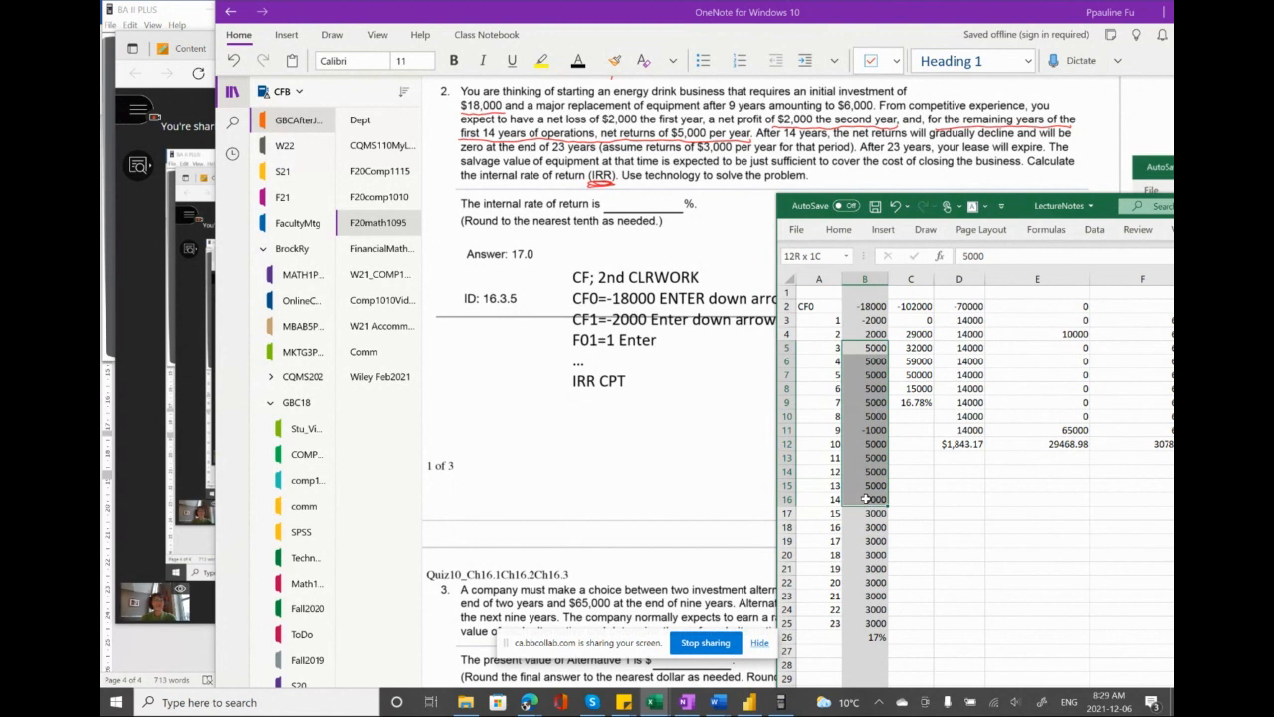
mouse_move(867, 499)
left_mouse_down()
mouse_move(864, 430)
mouse_move(862, 491)
left_mouse_up()
left_click_drag(862, 500, 862, 500)
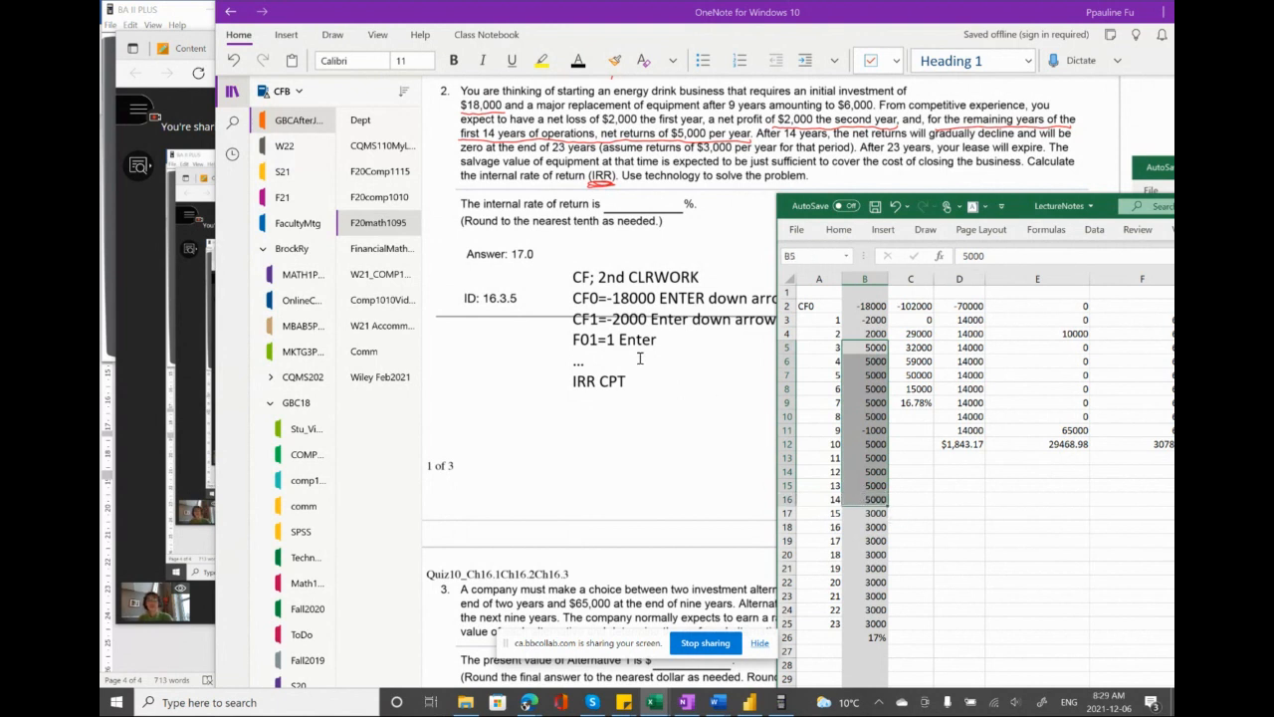
- Check the class chat, and back in OneNote select the text box with the calculator cash flow entries for question 2
left_click(179, 111)
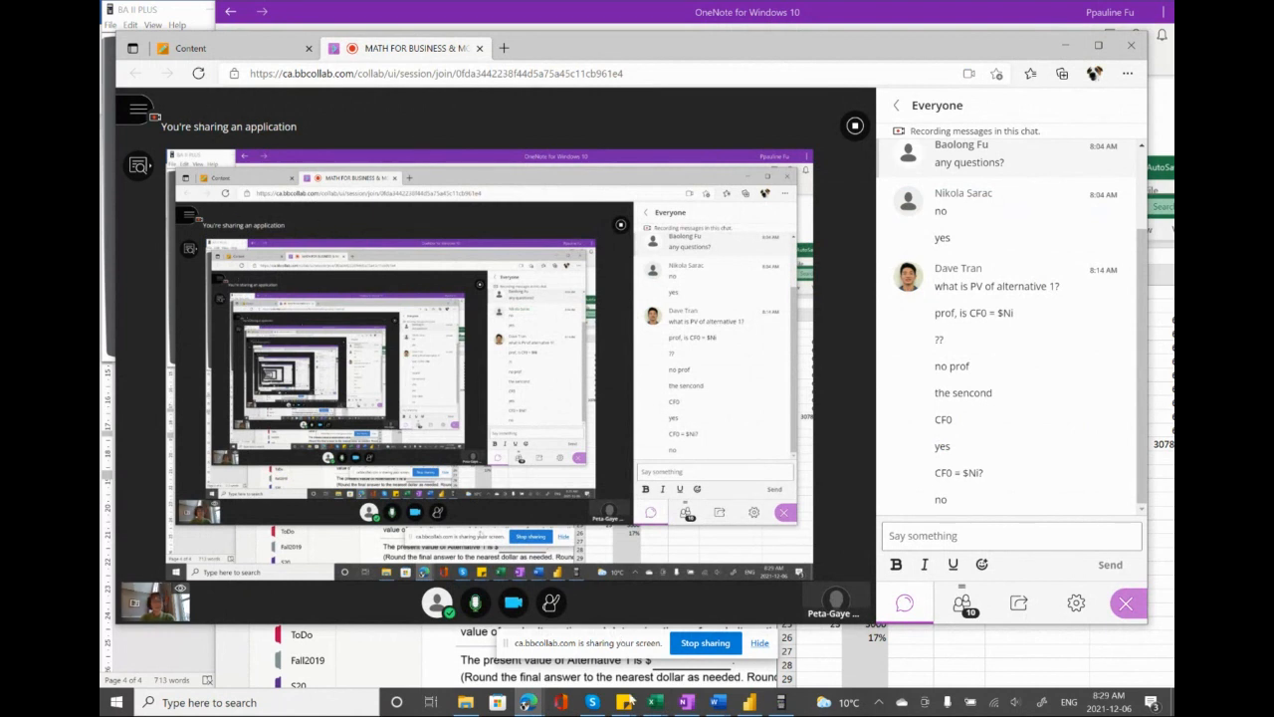
left_click(654, 702)
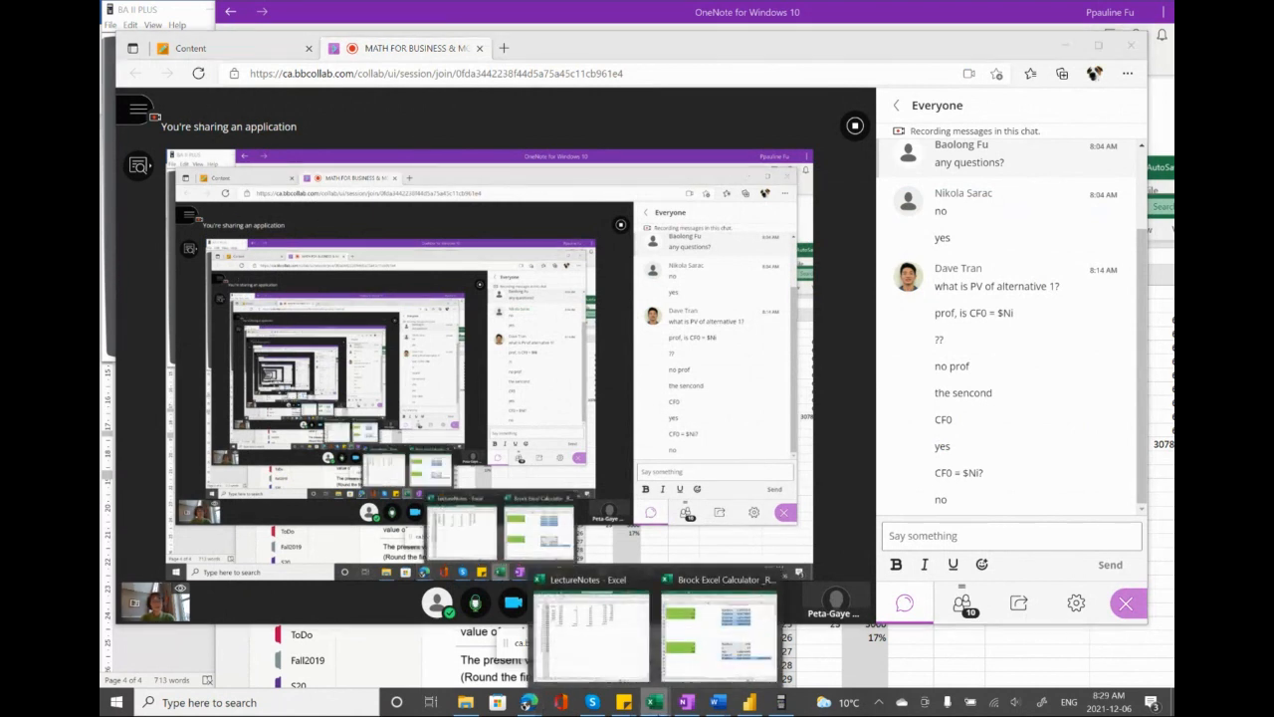
left_click(685, 702)
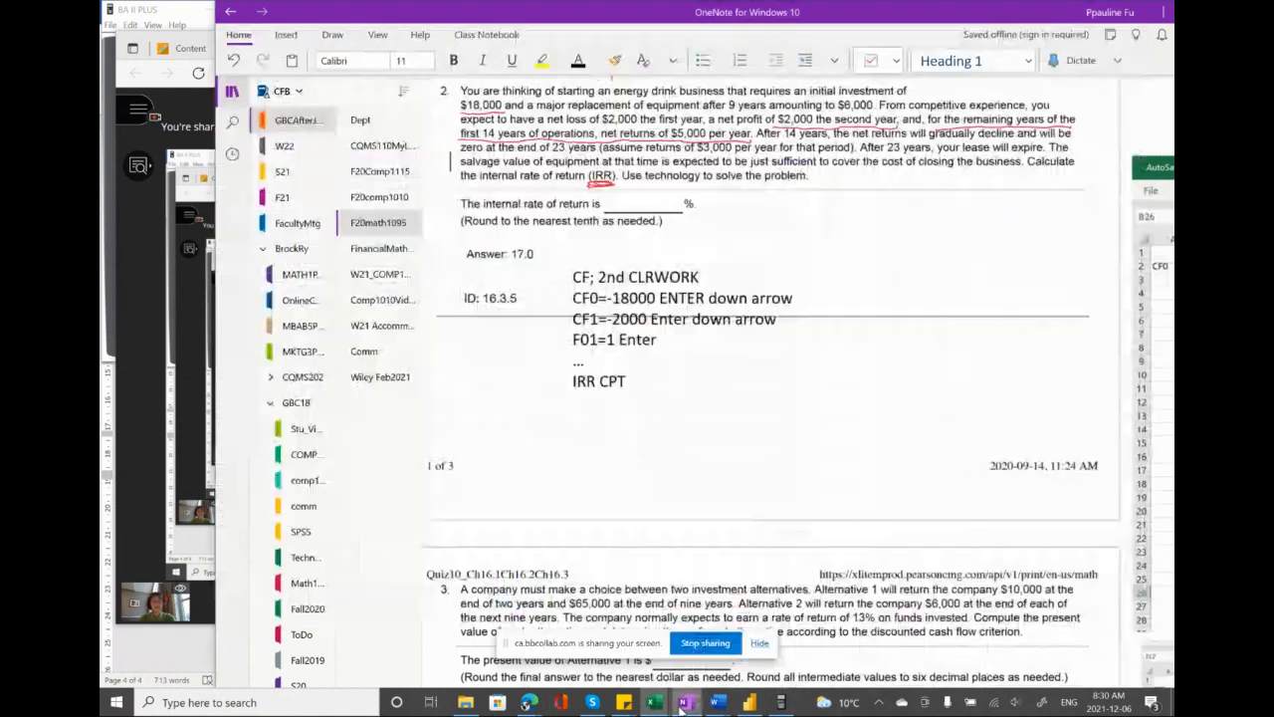
left_click(795, 135)
left_click(836, 256)
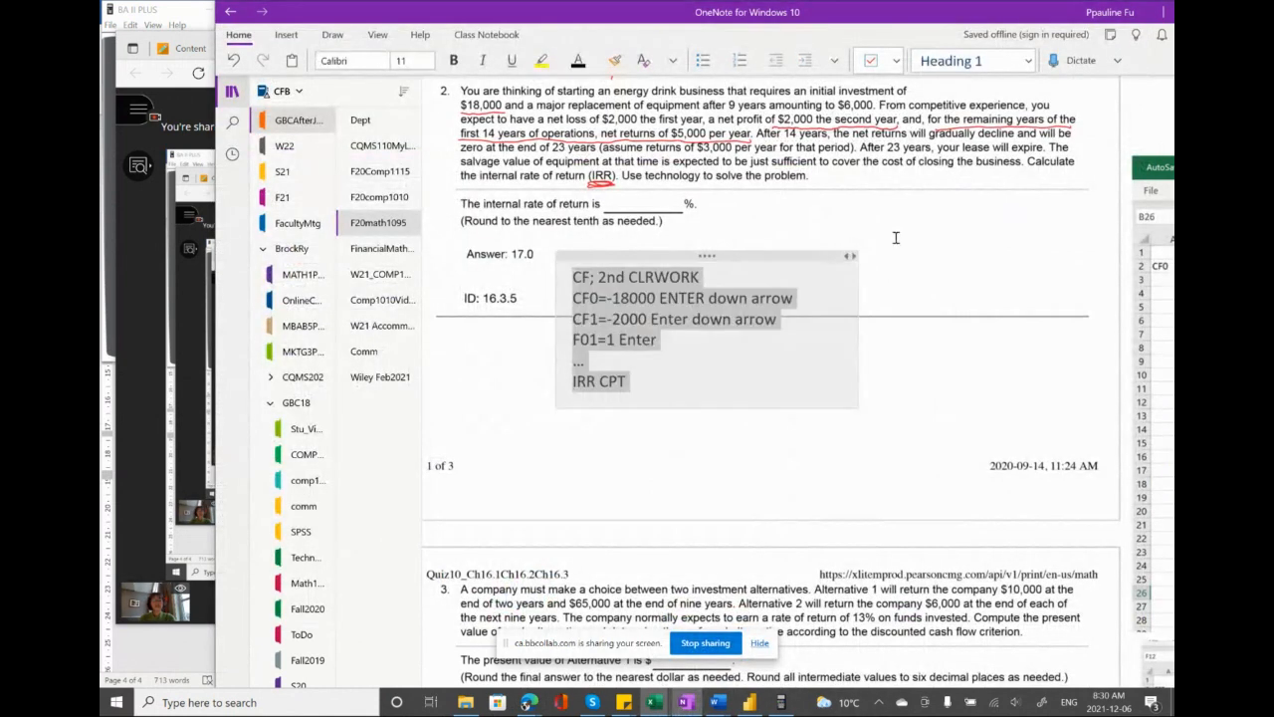
- Switch to the LectureNotes workbook and highlight the cash flows for years 15 to 23 in B17:B25, then the range B17:B26
left_click(891, 355)
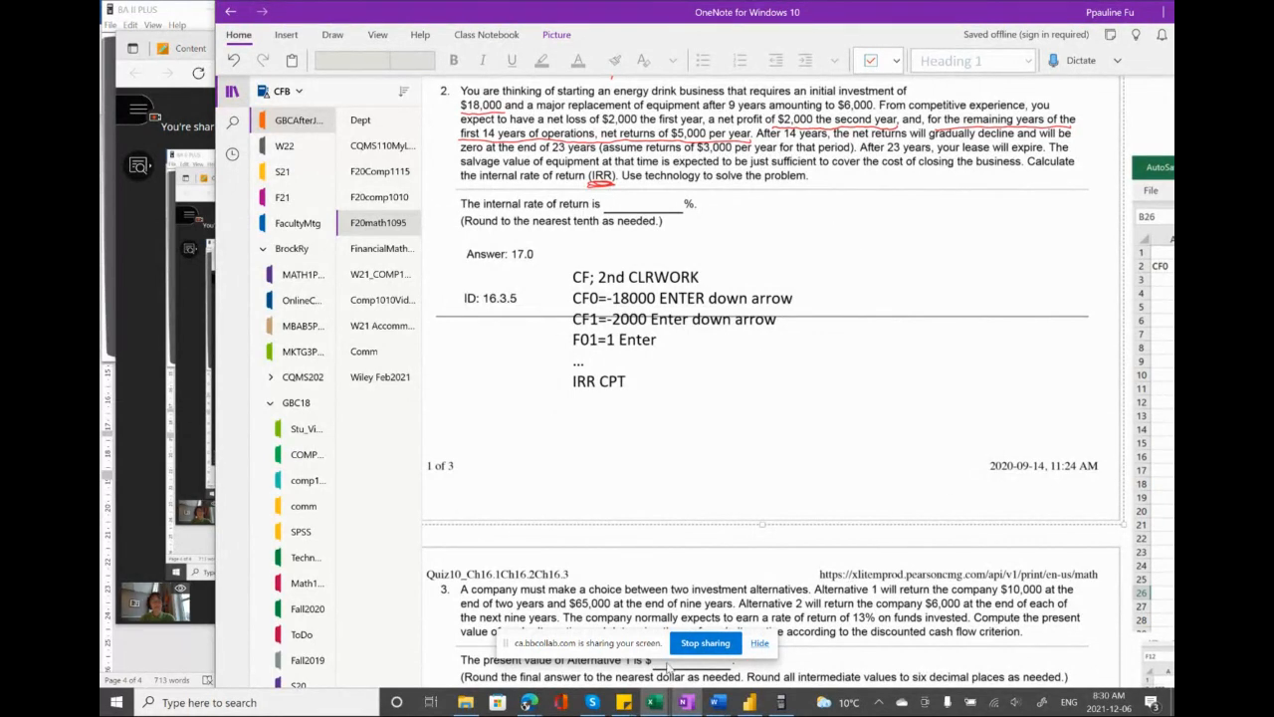
left_click(652, 704)
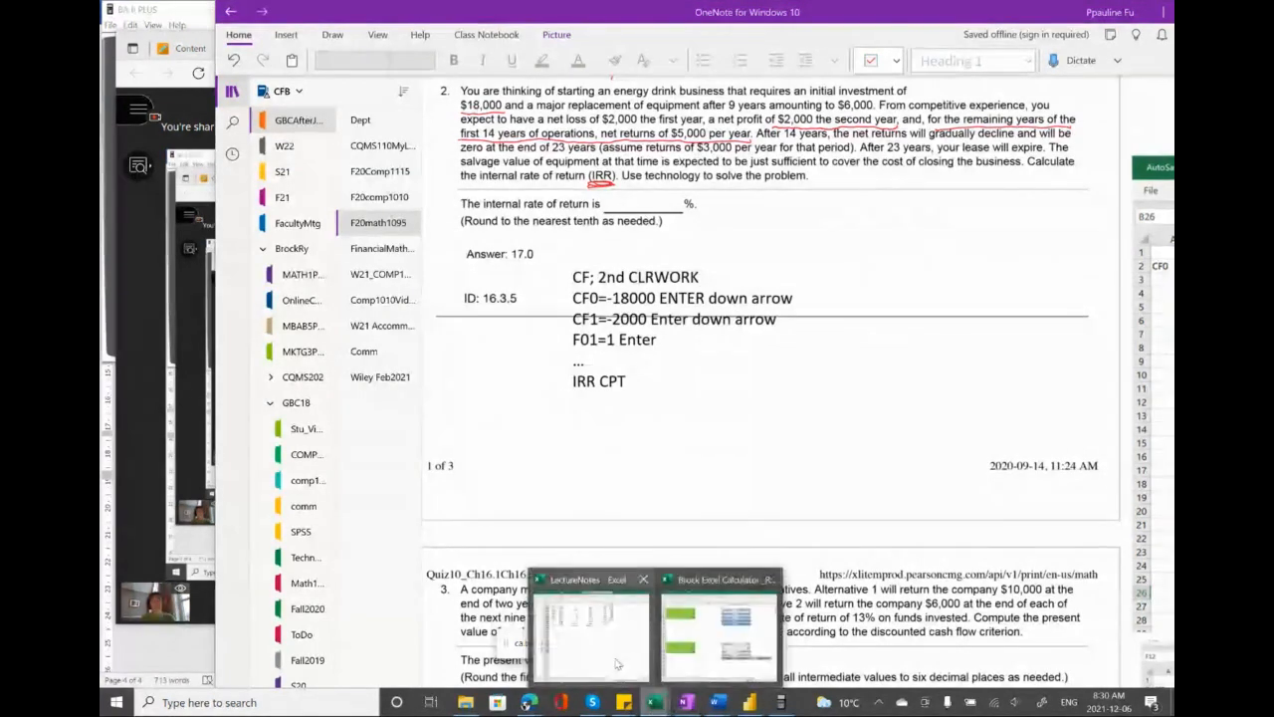
left_click(598, 637)
left_click(938, 527)
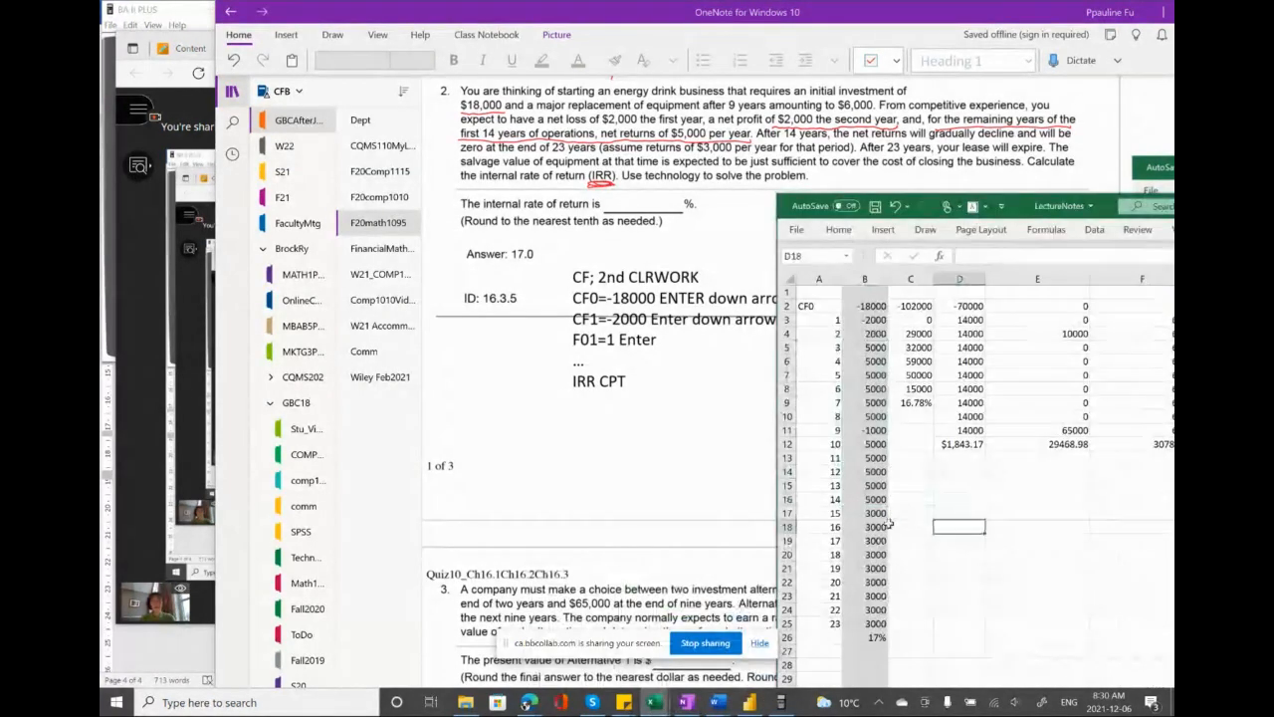
left_click_drag(869, 514, 869, 623)
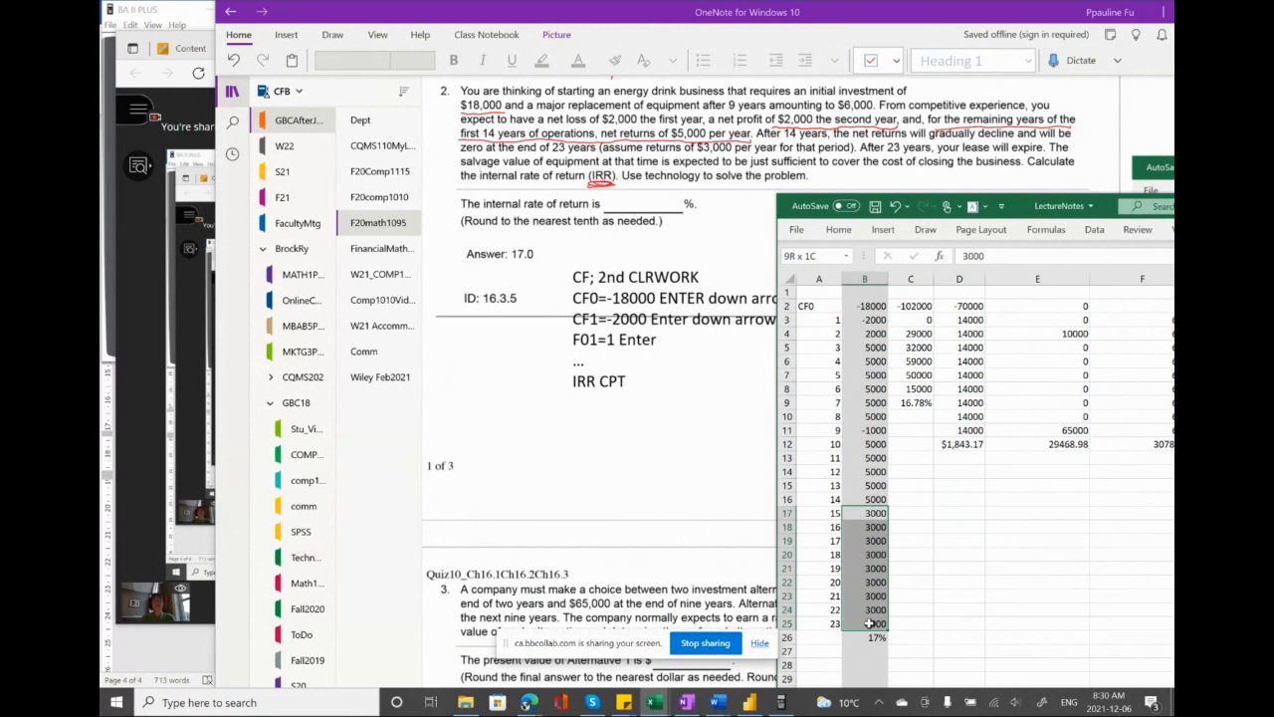
left_click_drag(869, 623, 868, 637)
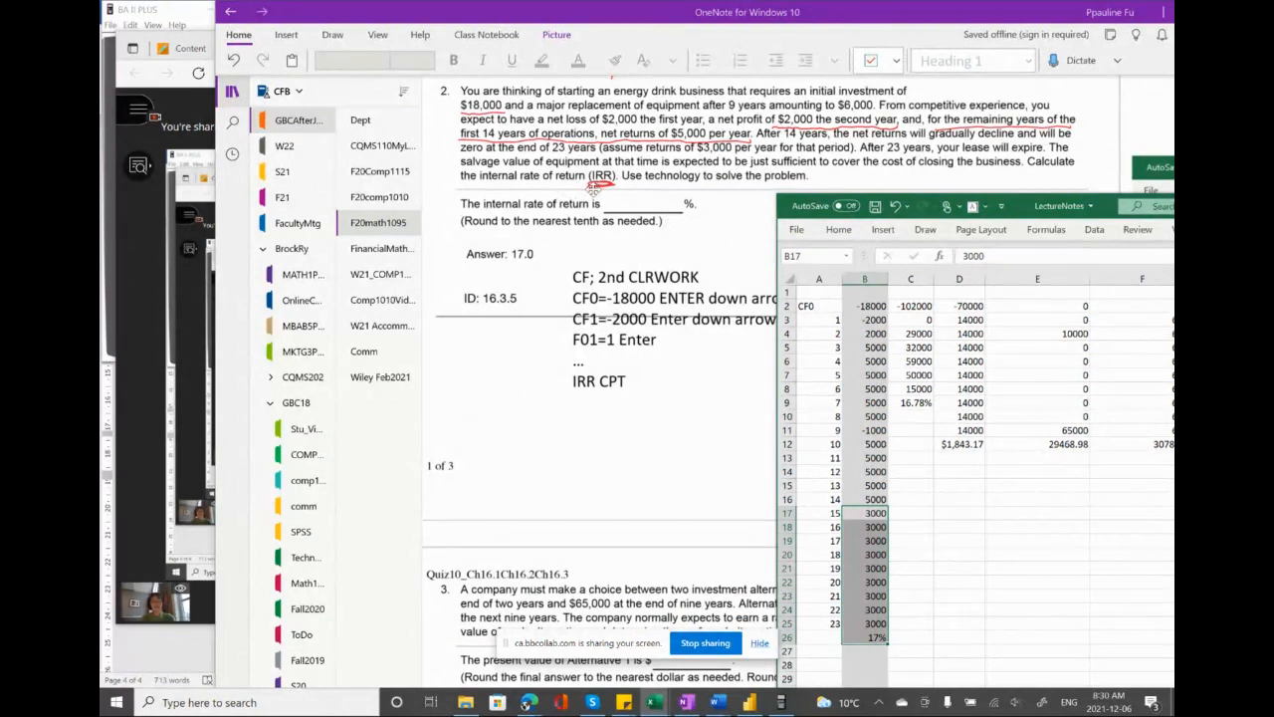
left_click_drag(594, 189, 597, 187)
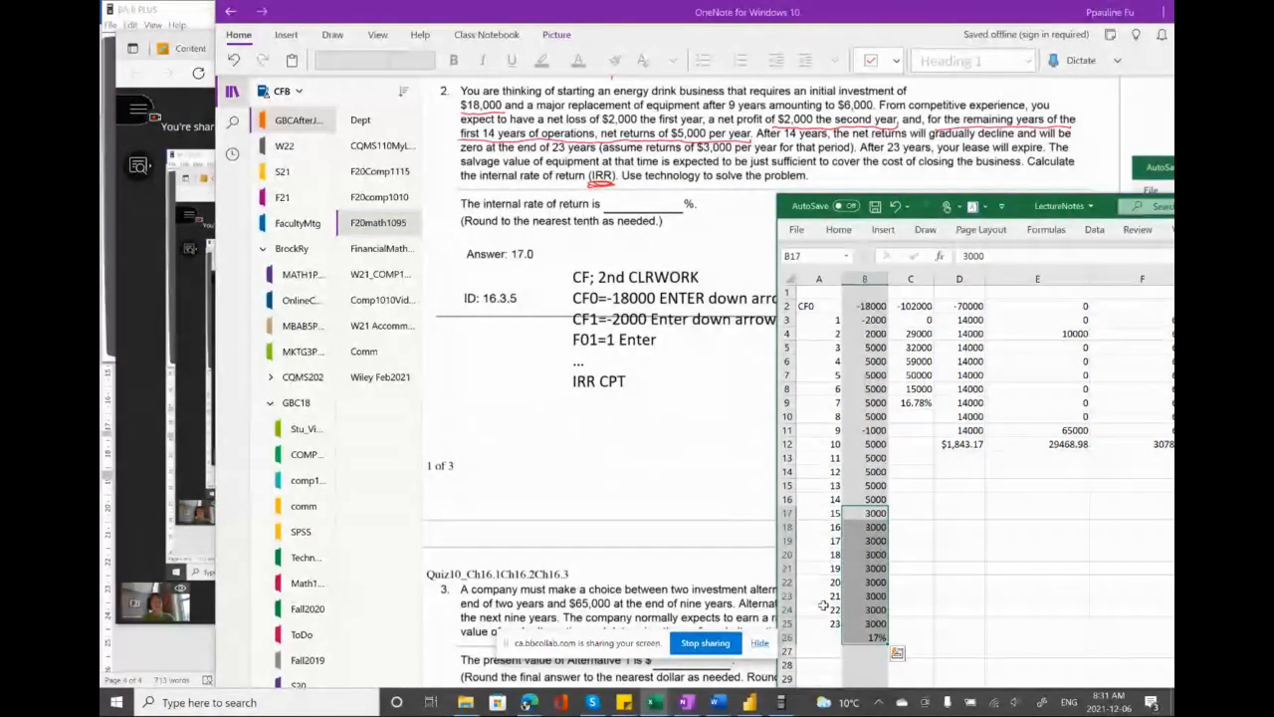
- Clear the IRR formula from cell B26 and highlight the cash flows in B2:B25
left_click(863, 637)
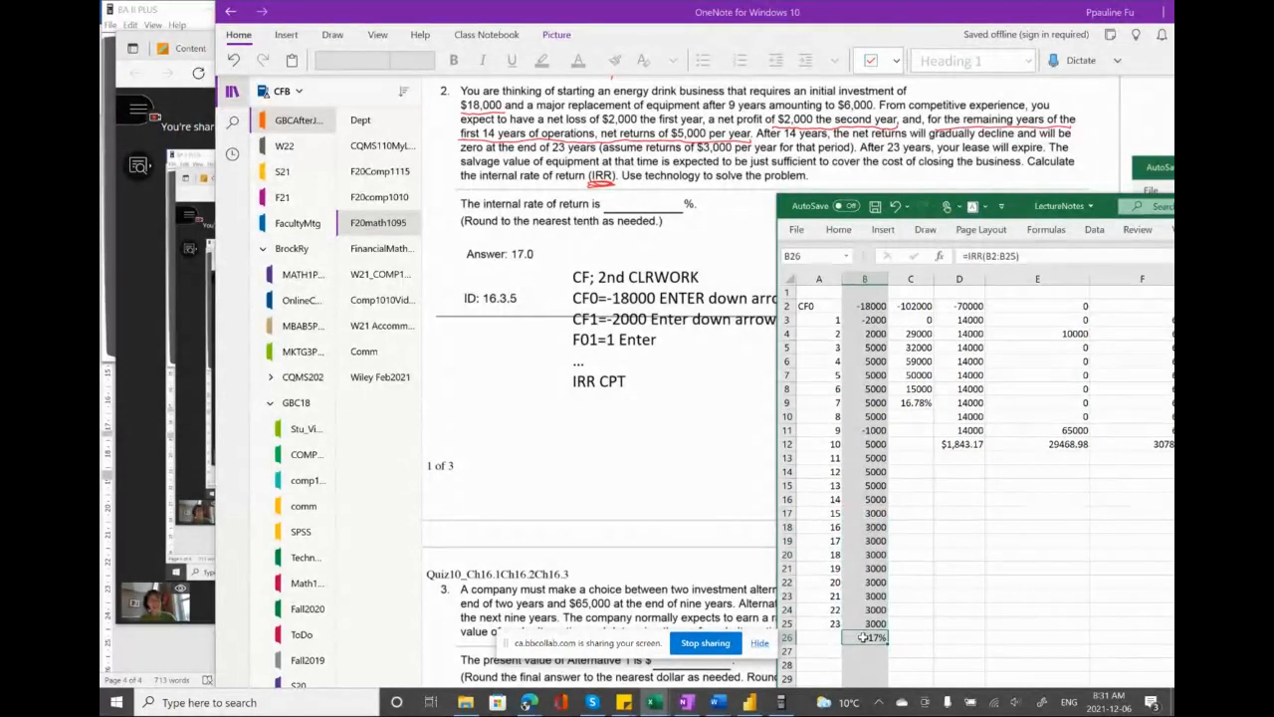
key("Delete")
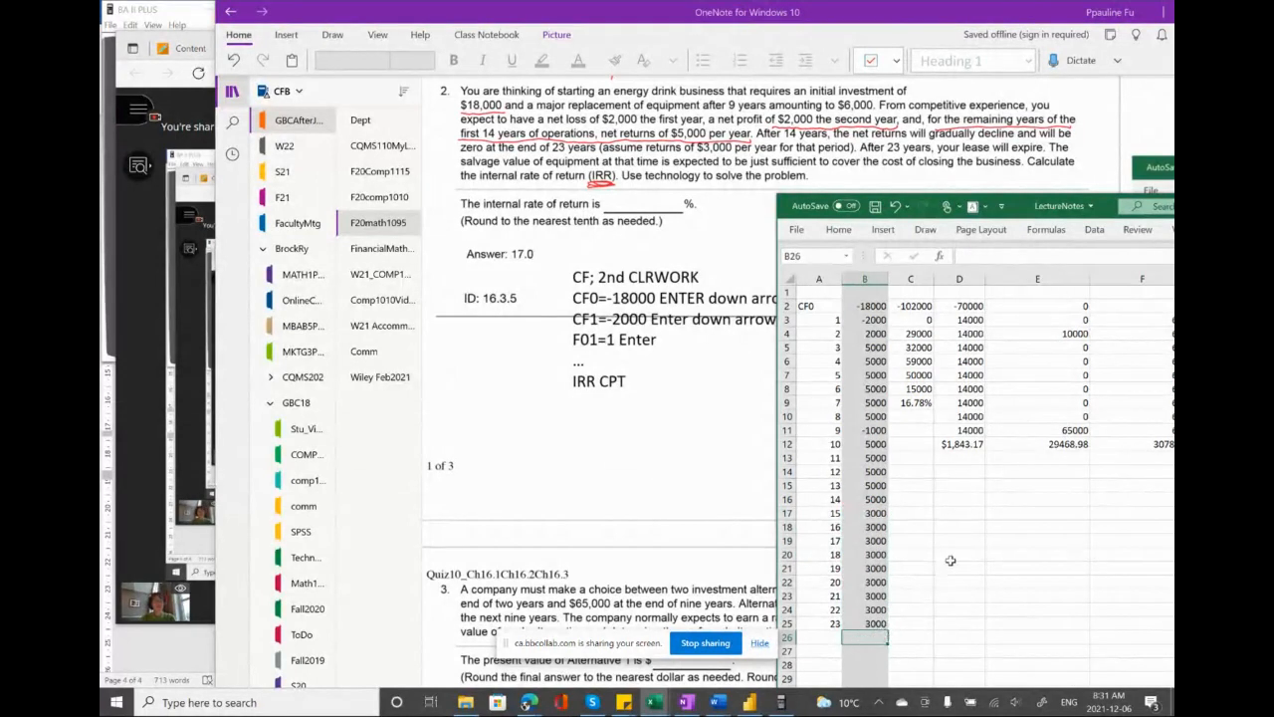
left_click_drag(863, 306, 874, 622)
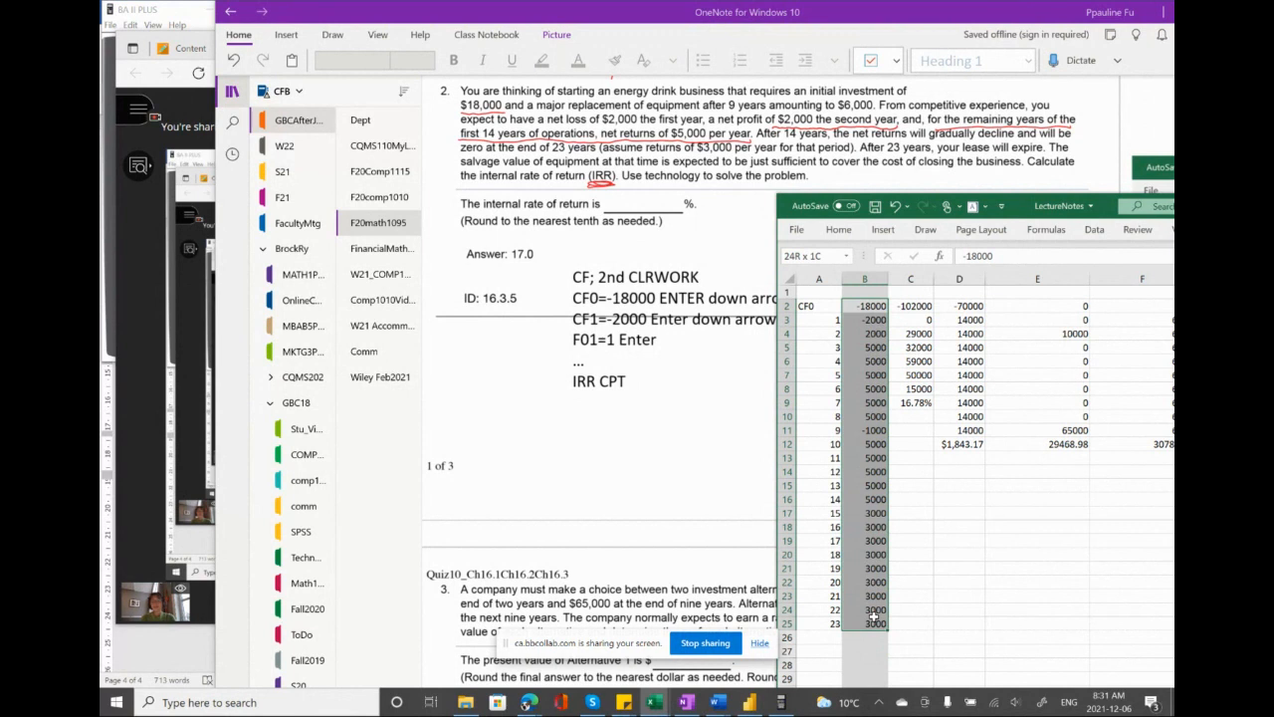
mouse_move(874, 613)
left_mouse_down()
mouse_move(871, 310)
mouse_move(878, 621)
left_mouse_up()
mouse_move(878, 621)
left_mouse_down()
mouse_move(874, 510)
mouse_move(871, 625)
left_mouse_up()
- Point out the initial cash flow CF0 in A2:B2 and the year 1 cash flow in A3:B3
left_click(865, 307)
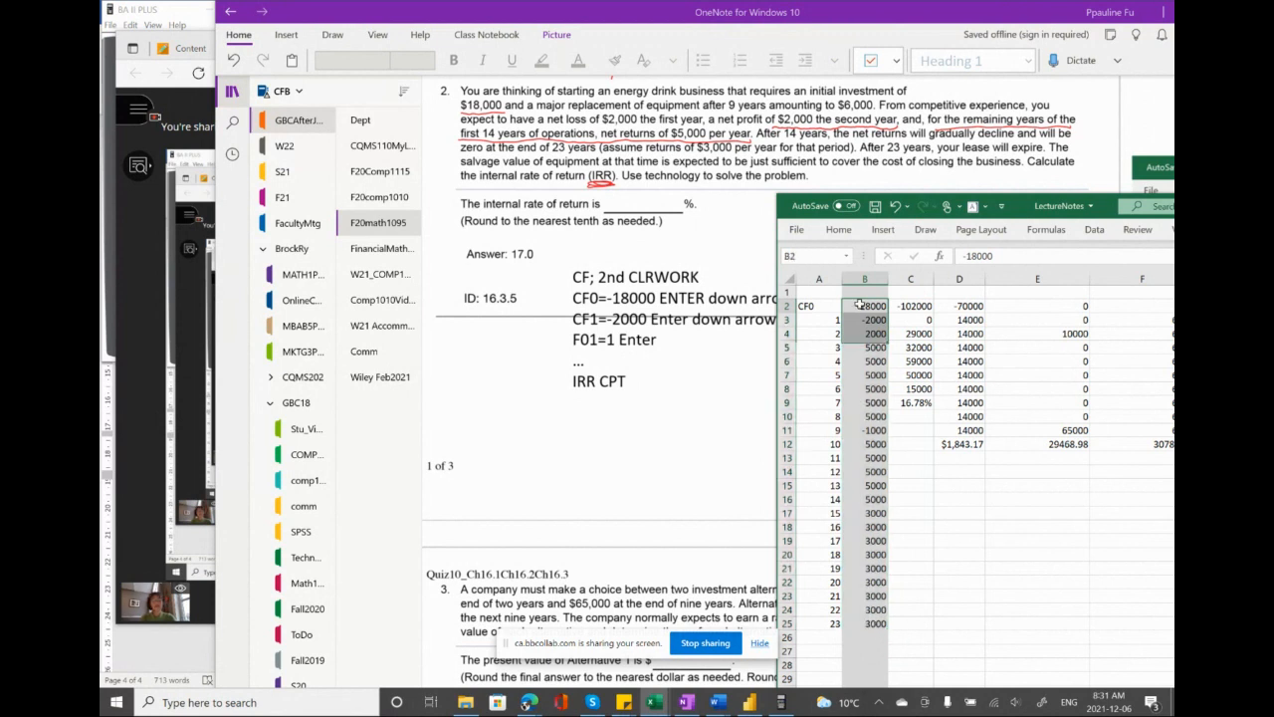
left_click(811, 308)
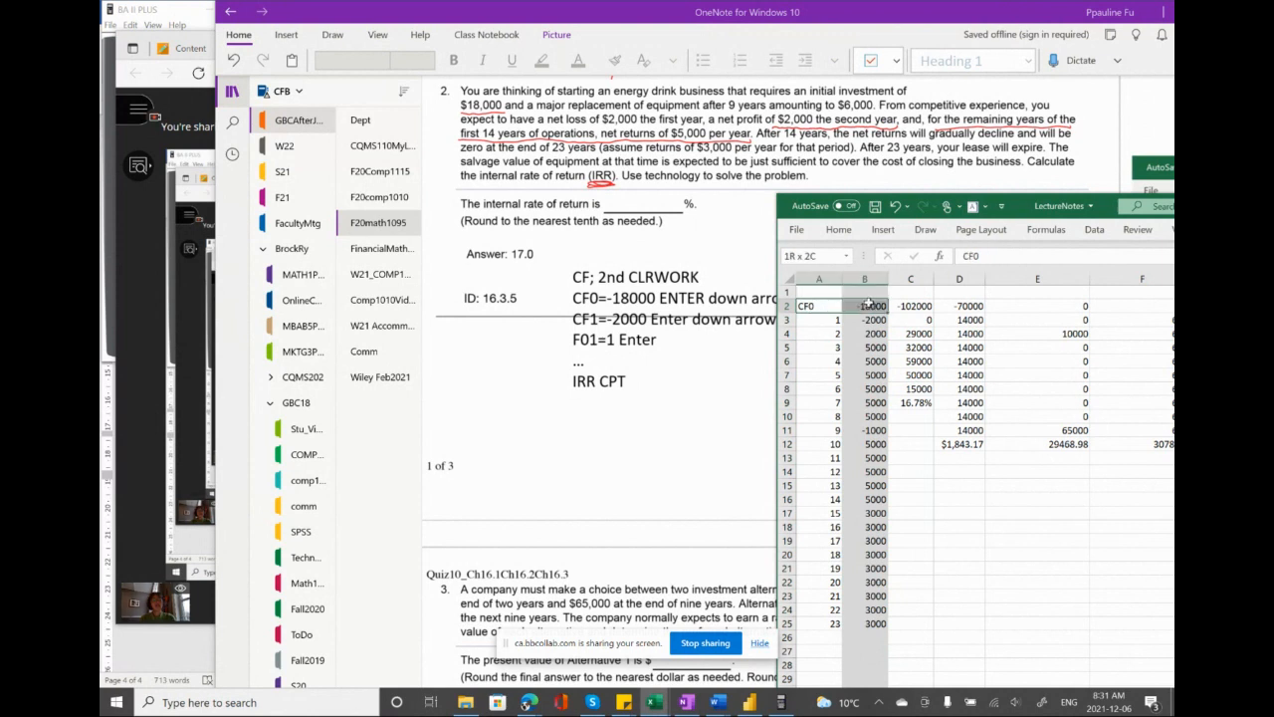
left_click_drag(818, 308, 869, 307)
left_click(864, 319)
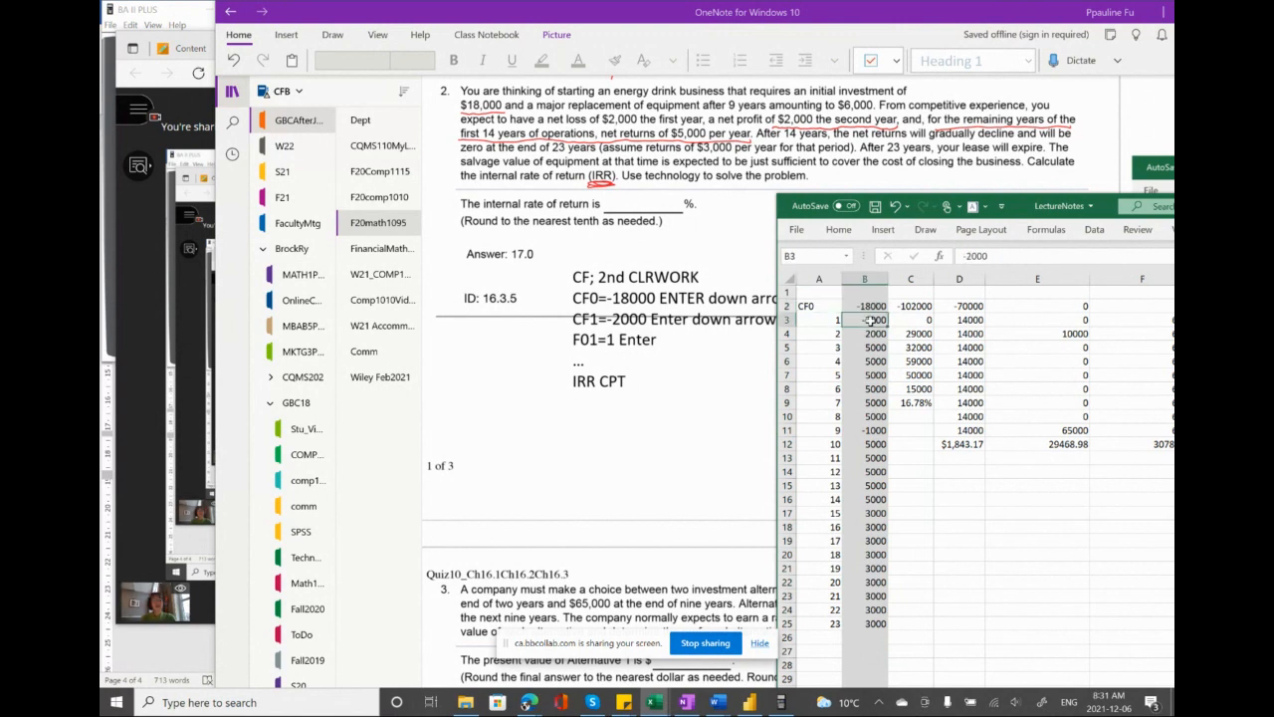
left_click_drag(816, 321, 878, 320)
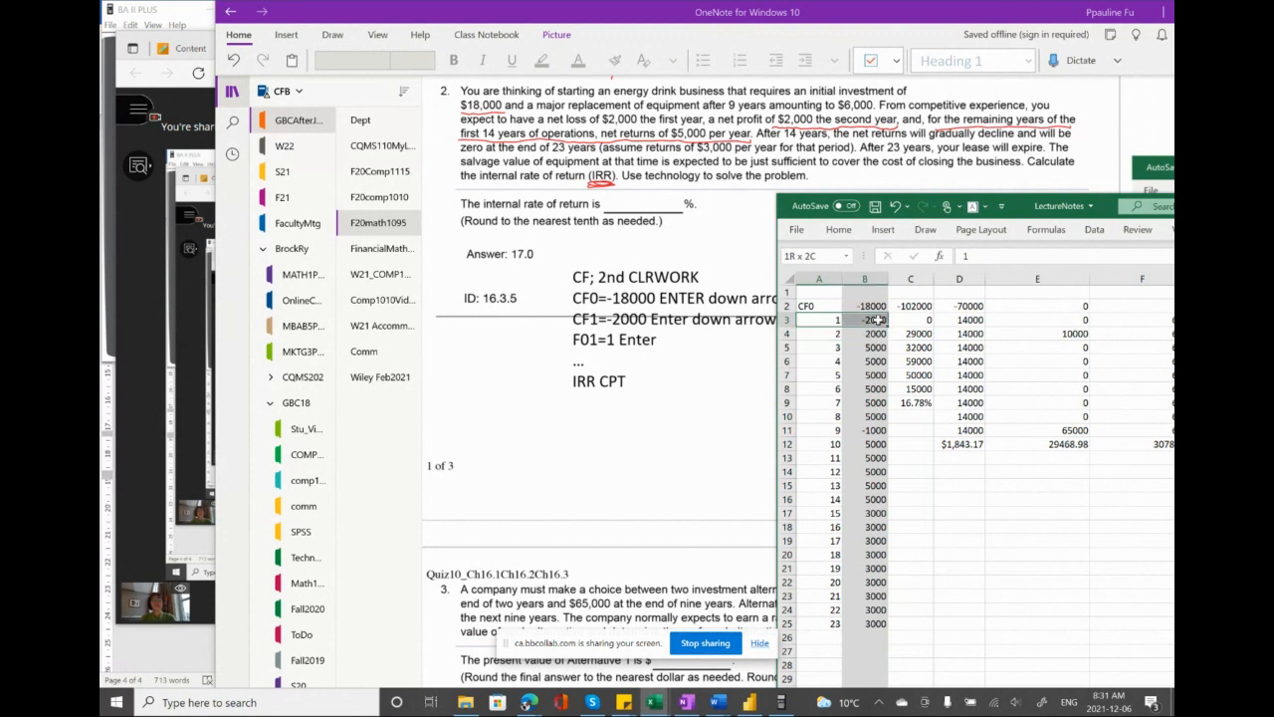
left_click_drag(852, 321, 879, 320)
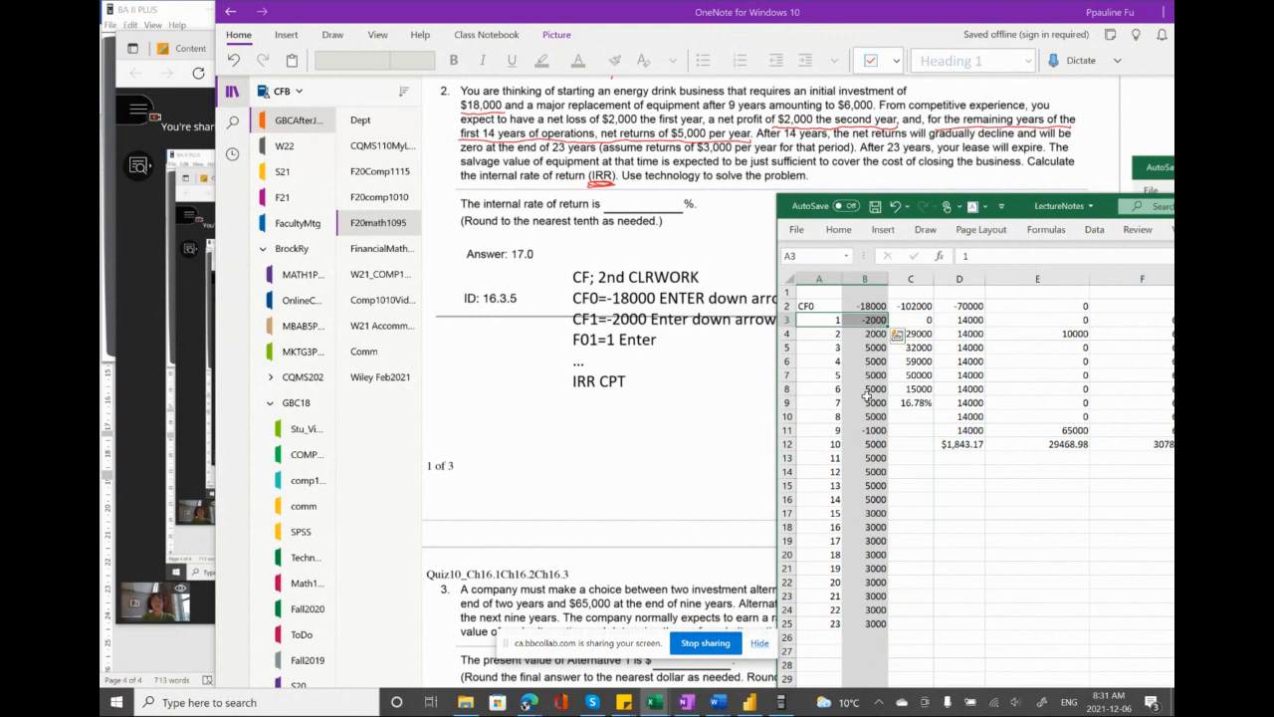
- Point out year 9 and its cash flow in A11:B11, and highlight the ranges B5:B10 and B16:B20
left_click(858, 431)
left_click_drag(832, 435, 861, 430)
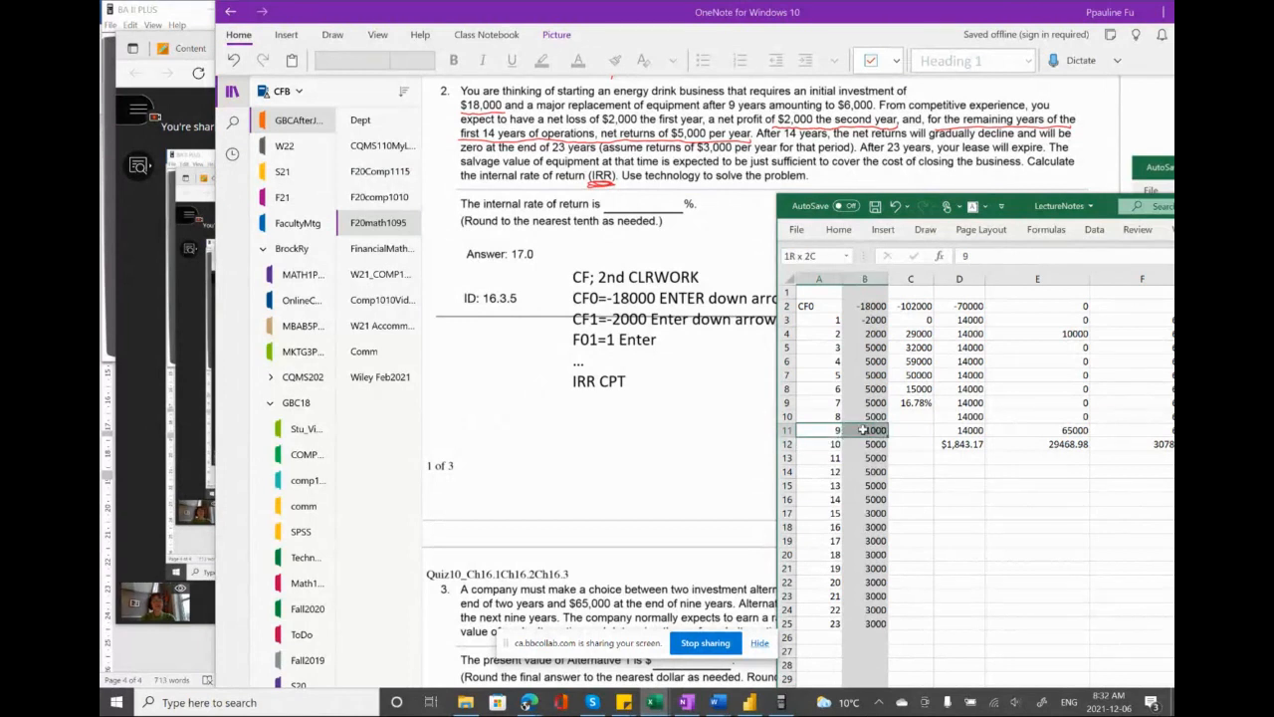
left_click_drag(863, 430, 863, 430)
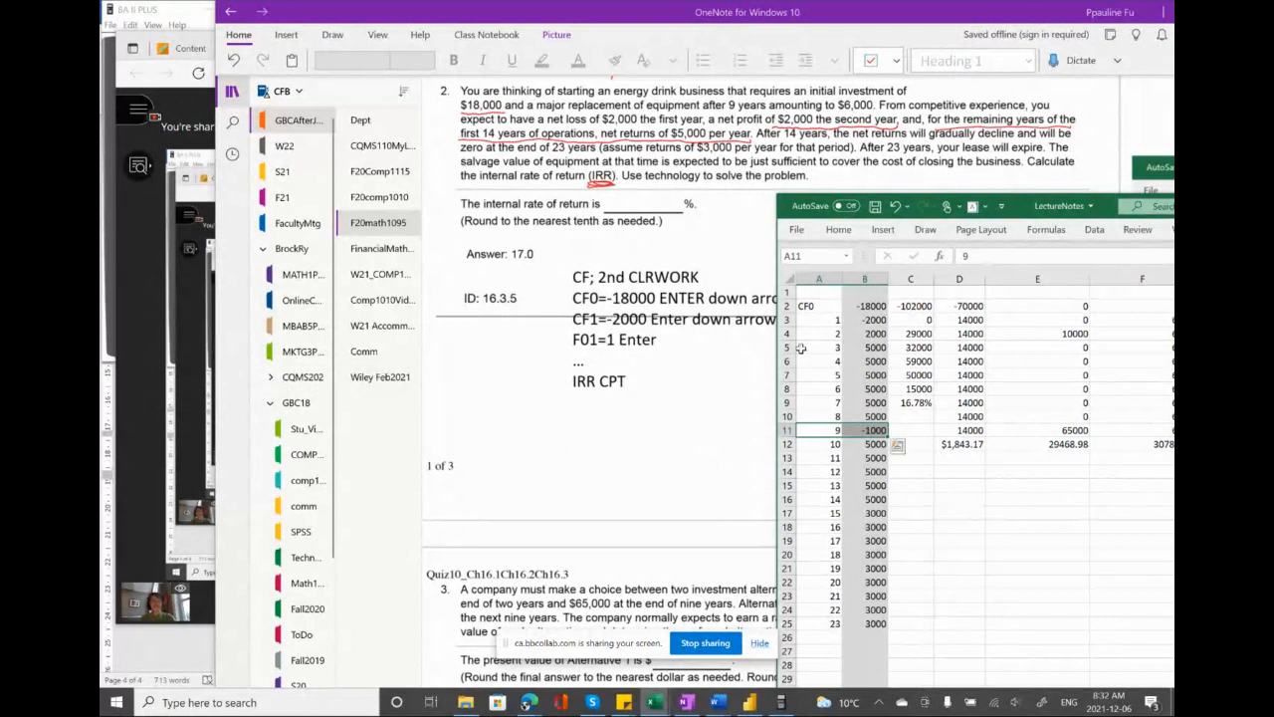
left_click_drag(866, 347, 855, 414)
left_click_drag(862, 499, 864, 555)
- Answer the question about calculation methods in the class chat with the messages "no." and "two method: excel, calculator"
left_click(182, 373)
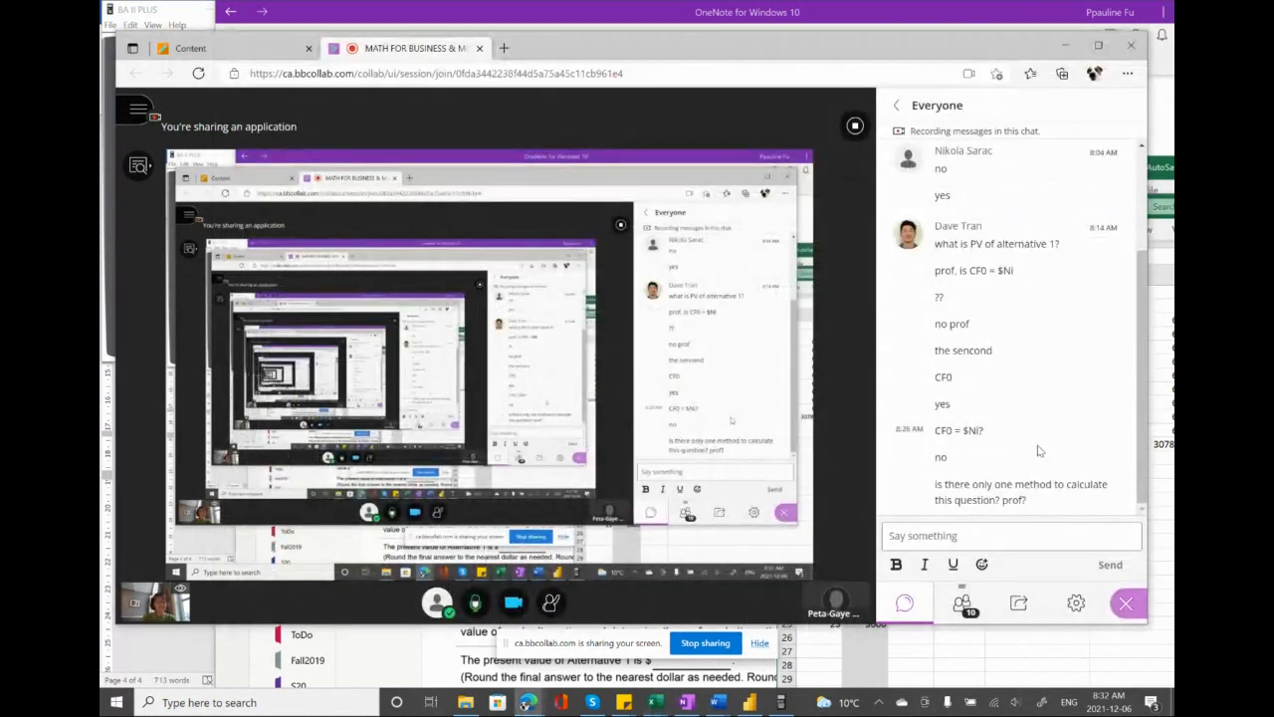
left_click(953, 534)
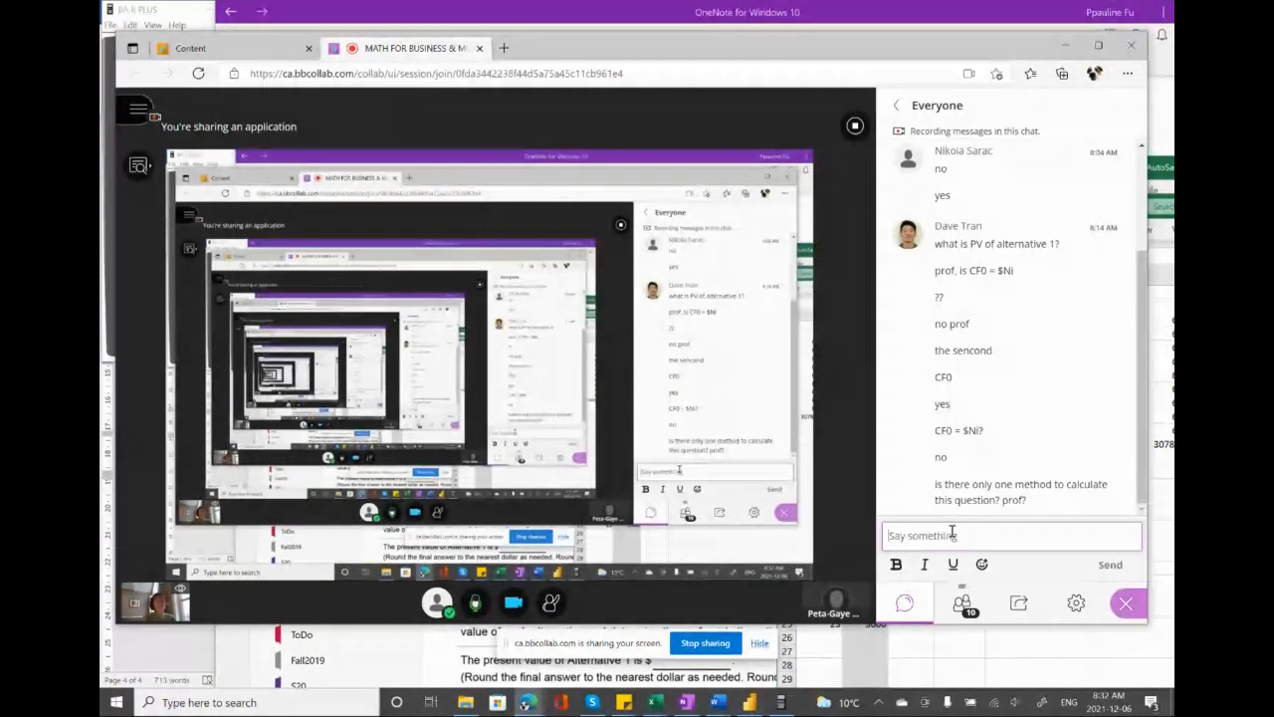
type("no,")
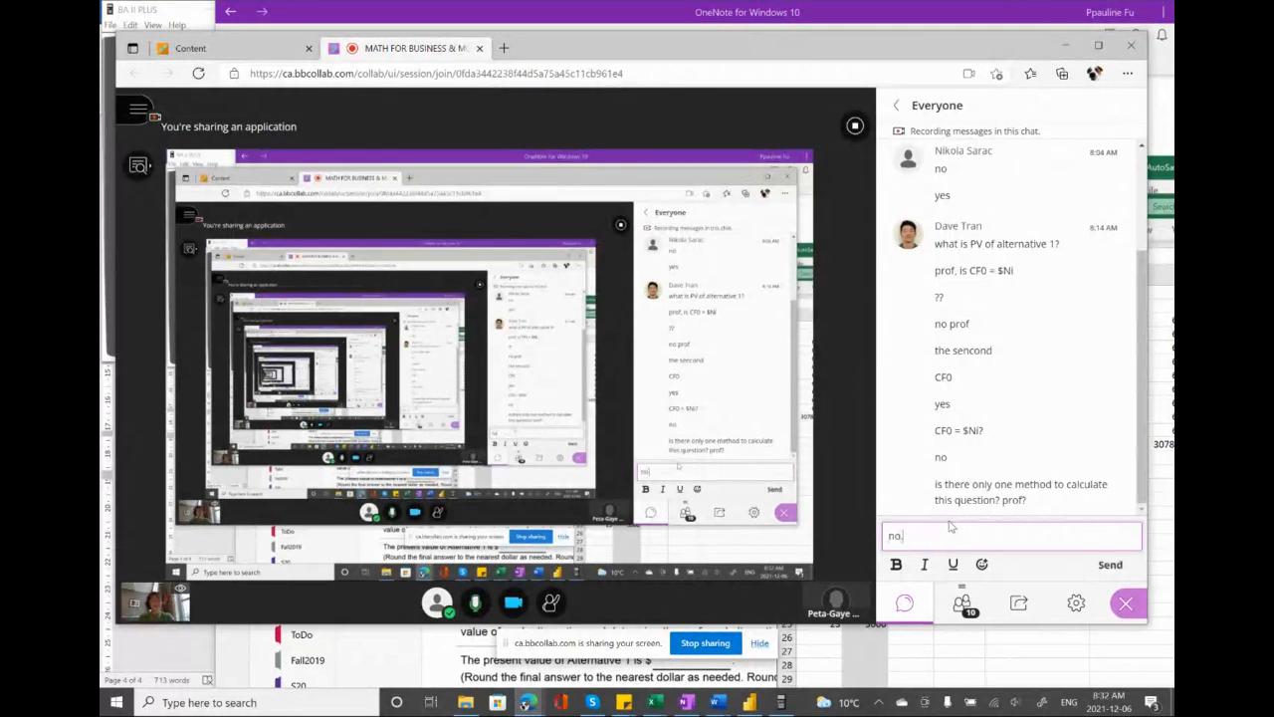
key("Return")
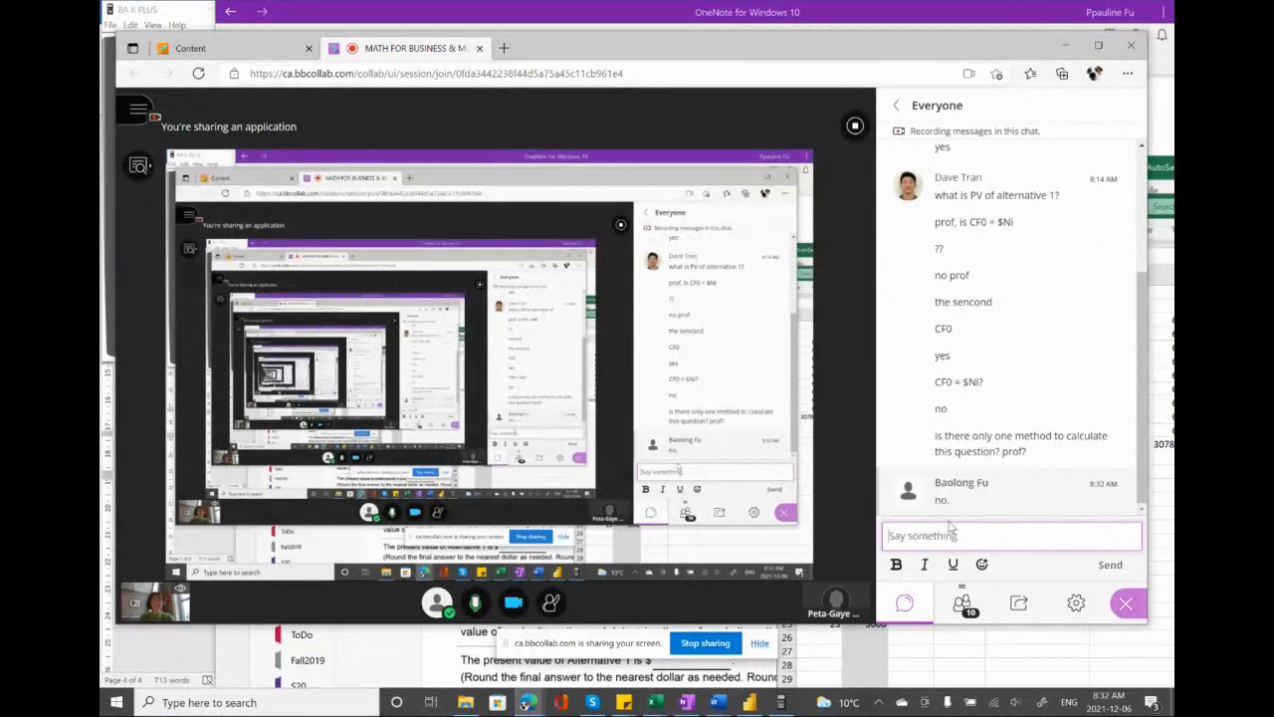
type("two method: excel, cal")
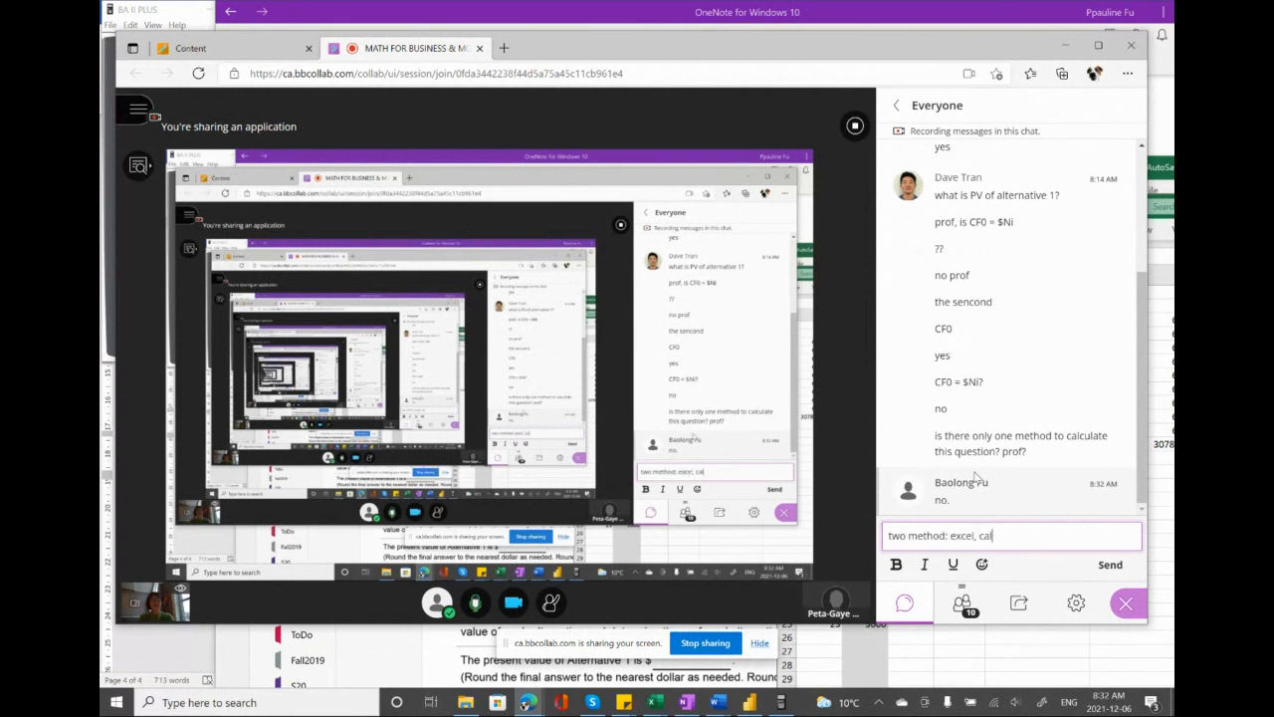
type("culator")
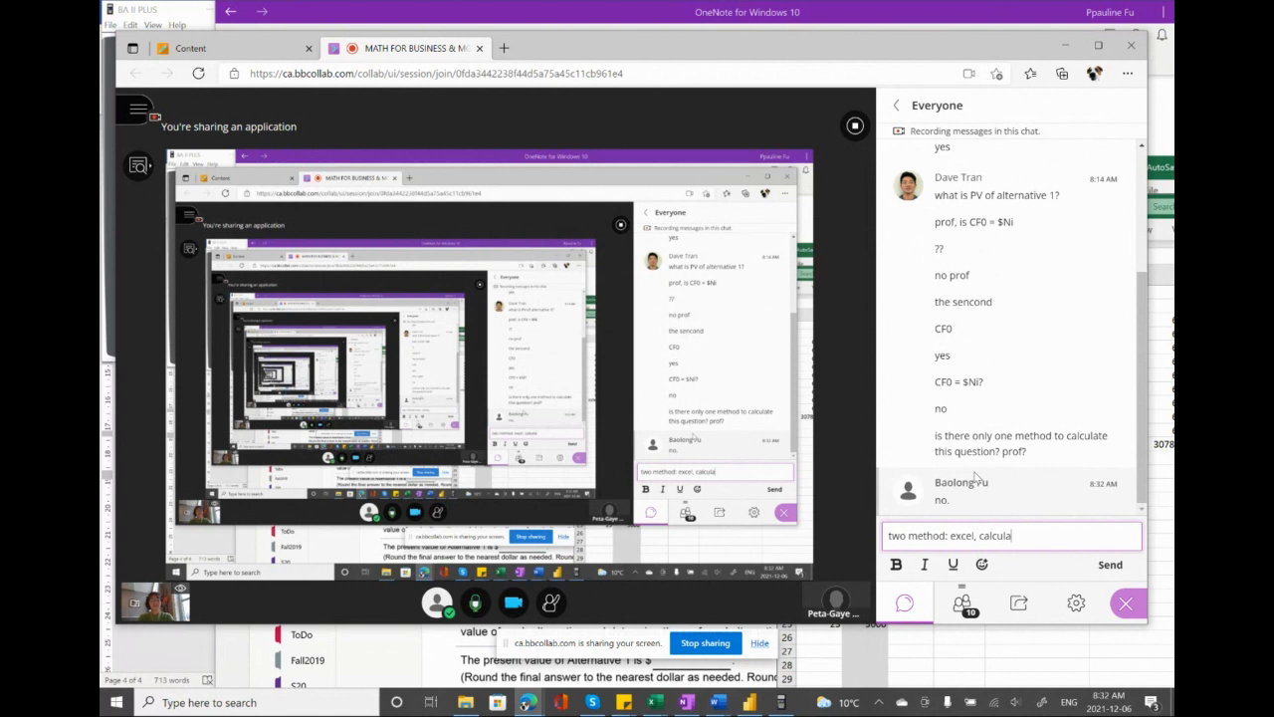
key("Return")
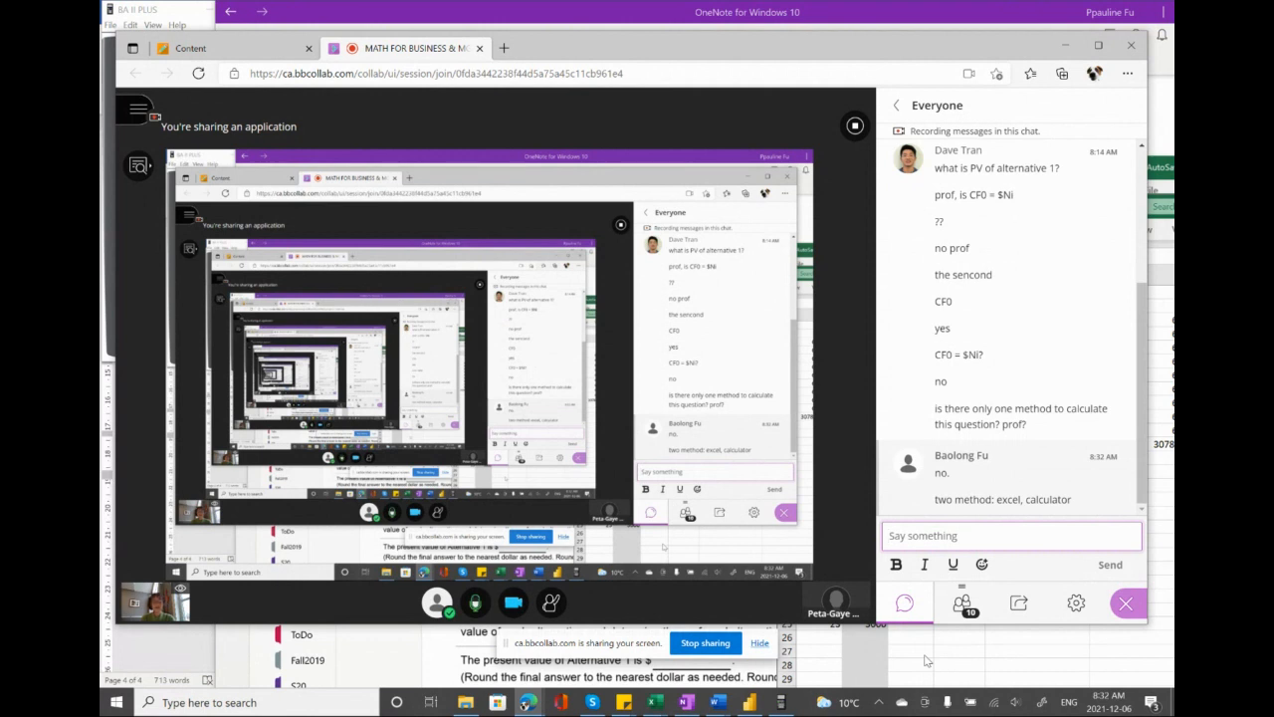
- Return to the LectureNotes workbook and highlight the cash flows in column B from B2 down
left_click(927, 660)
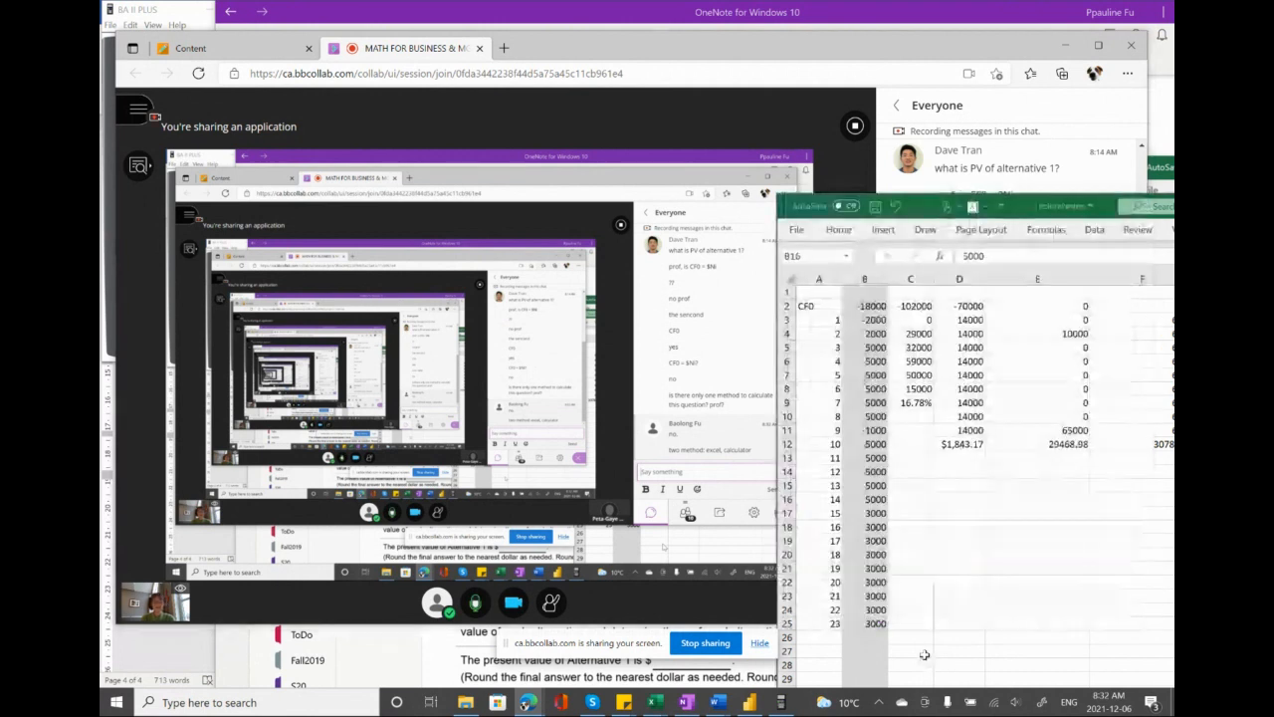
left_click(958, 556)
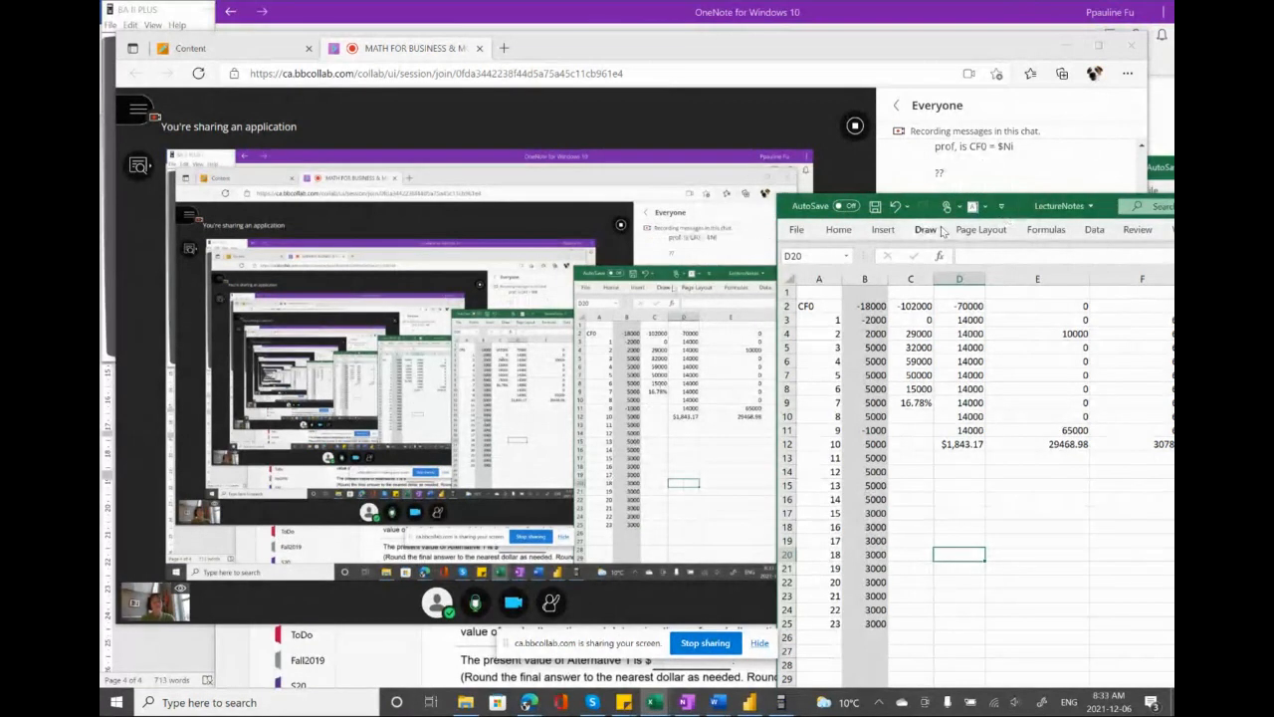
left_click(921, 164)
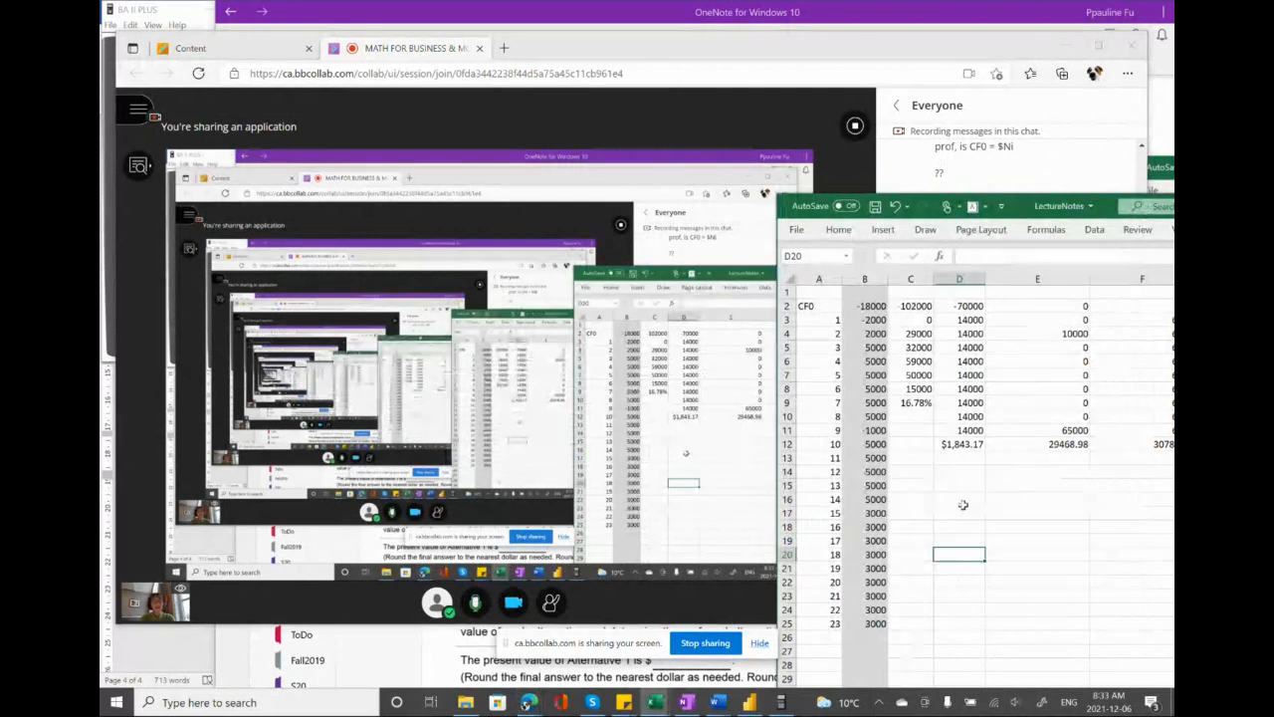
left_click(869, 306)
left_click_drag(869, 306, 877, 616)
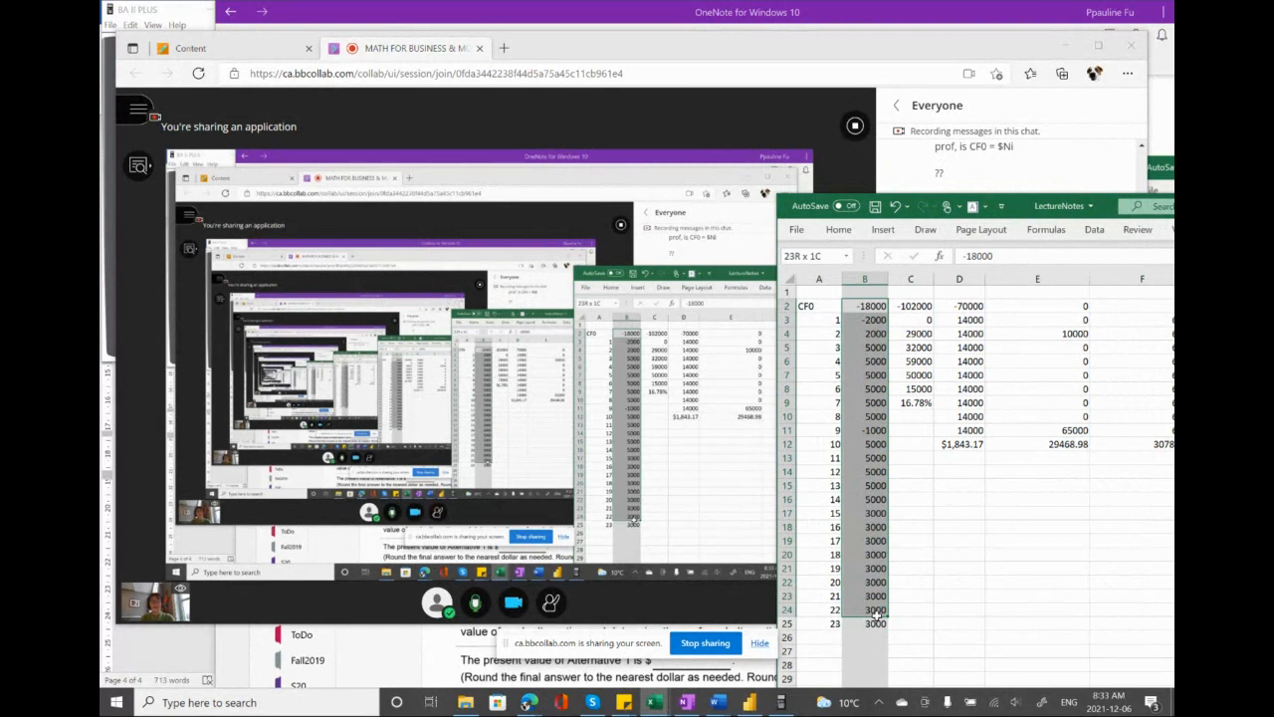
- Calculate the internal rate of return in B26 with the formula =IRR(B2:B25)
left_click(867, 637)
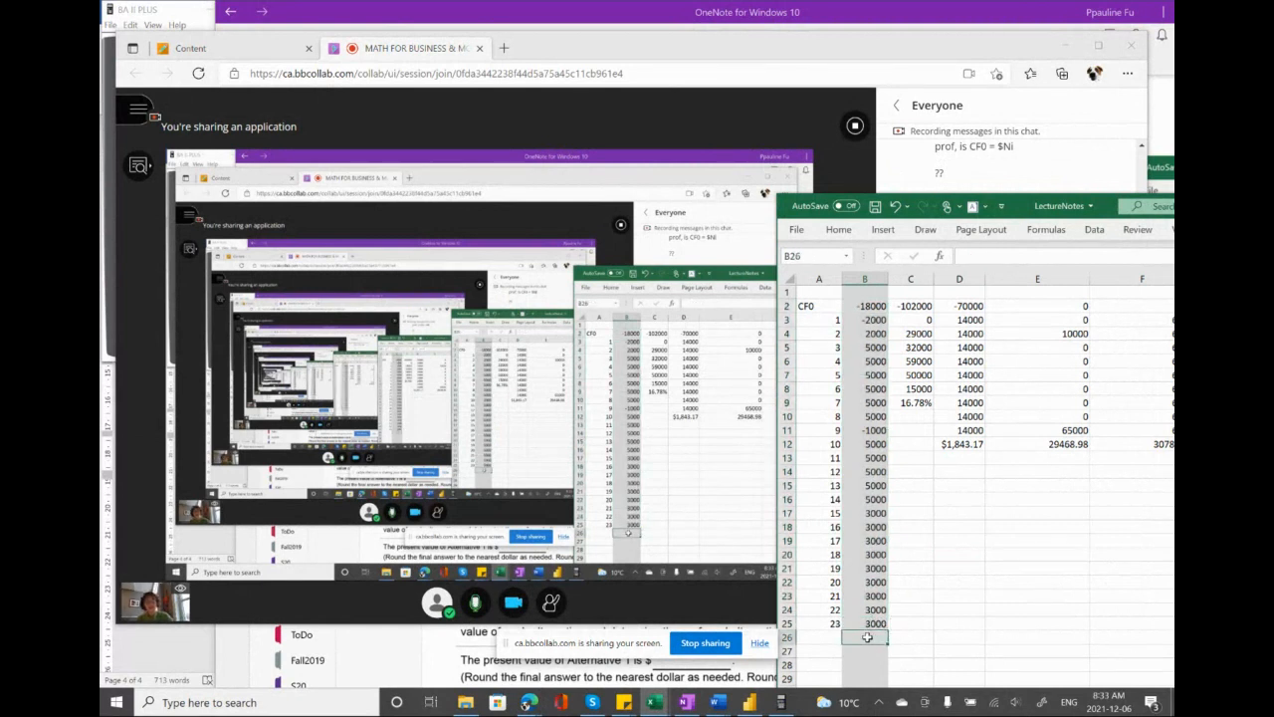
type("=IRR")
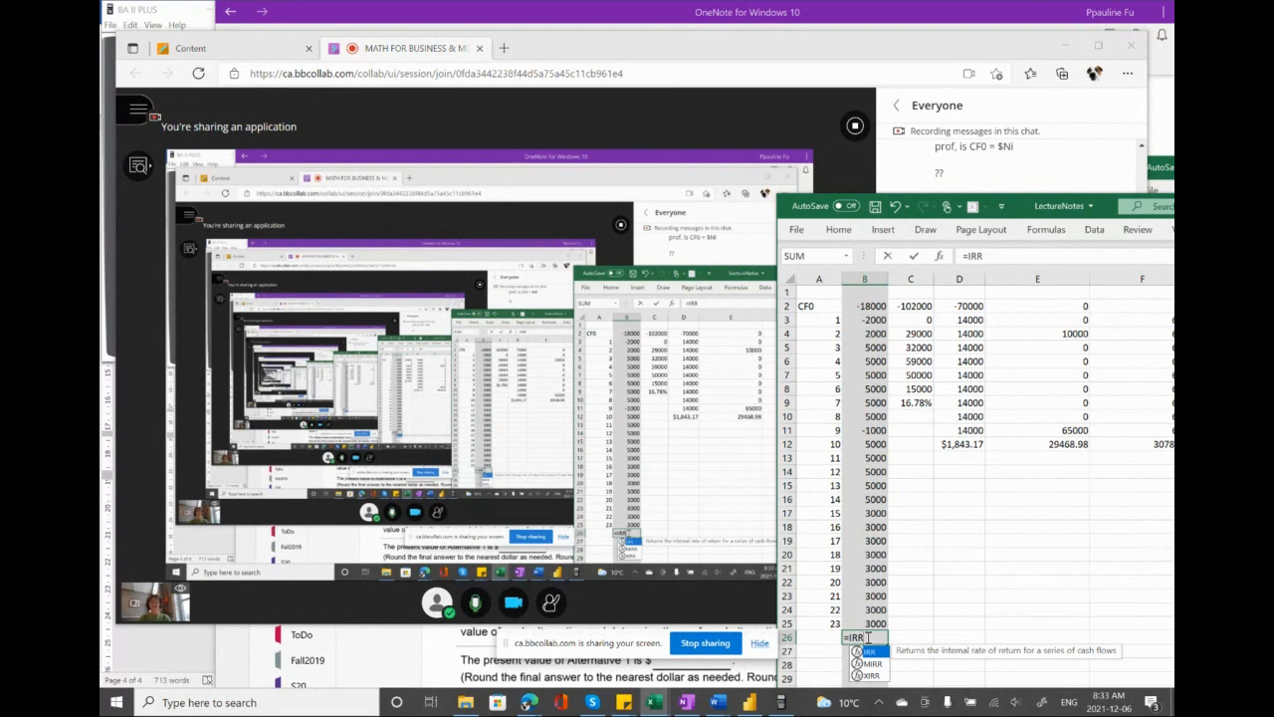
type("(")
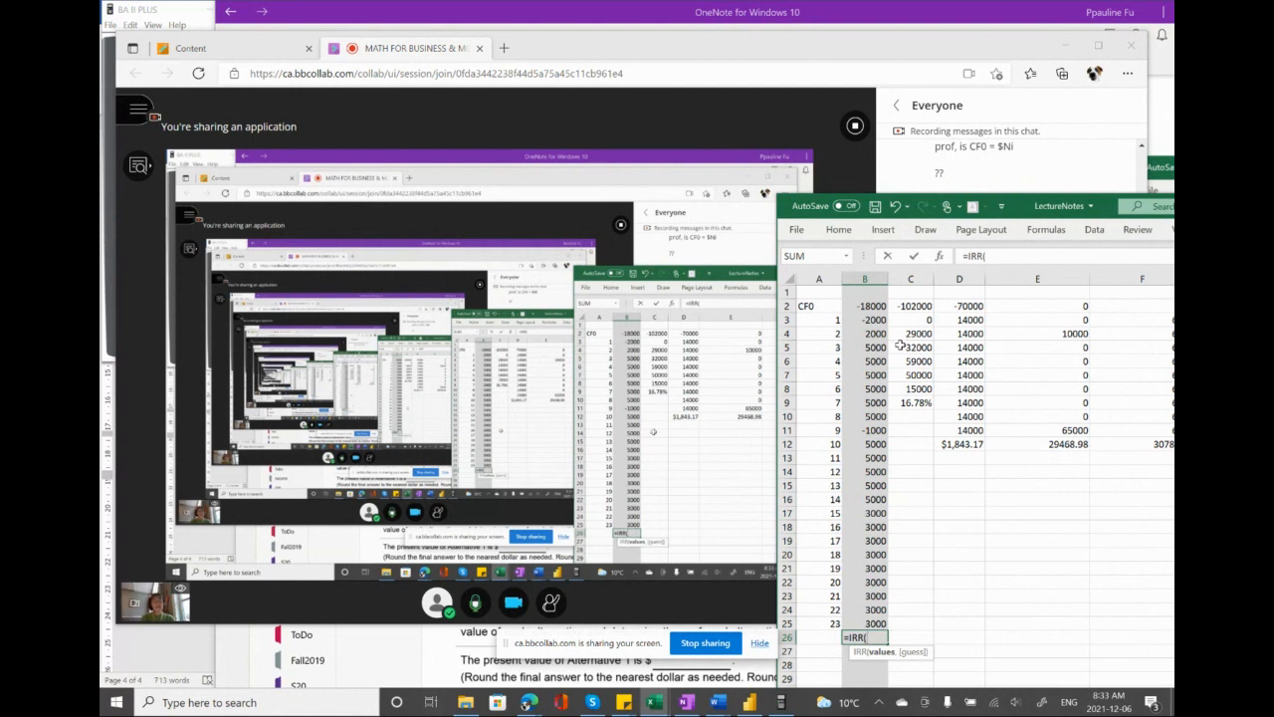
left_click_drag(861, 306, 859, 625)
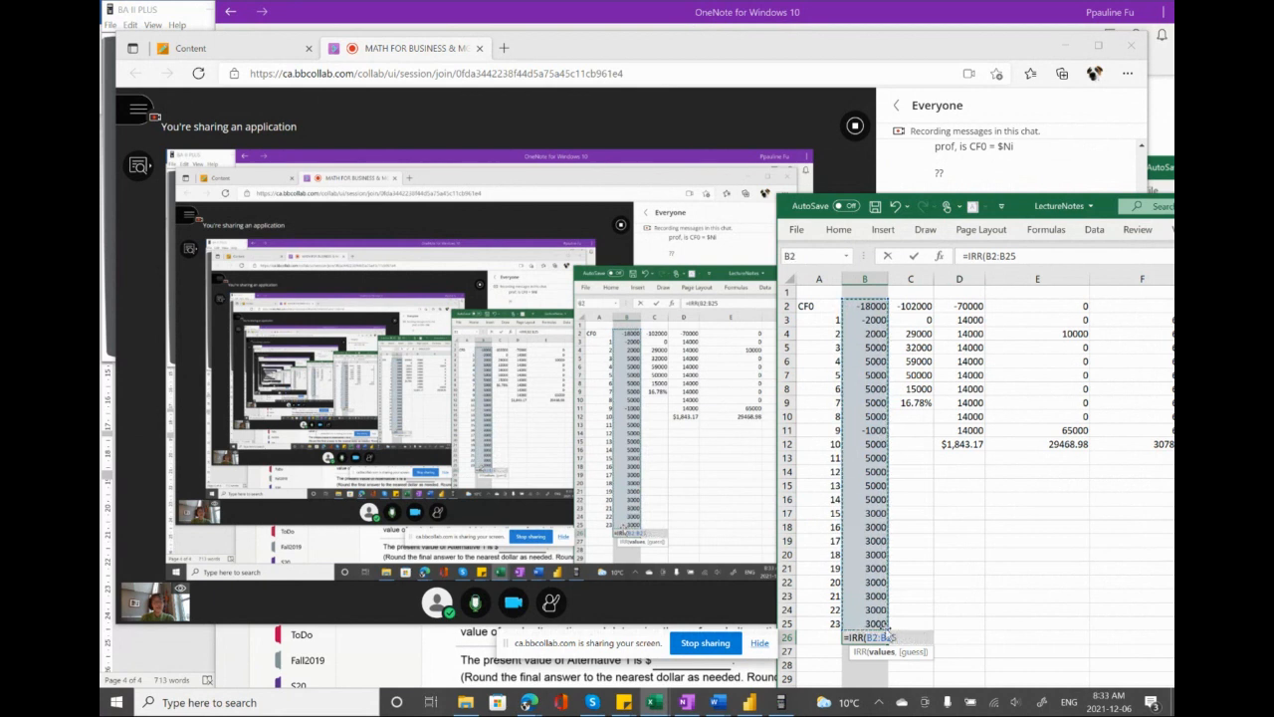
left_click(1028, 628)
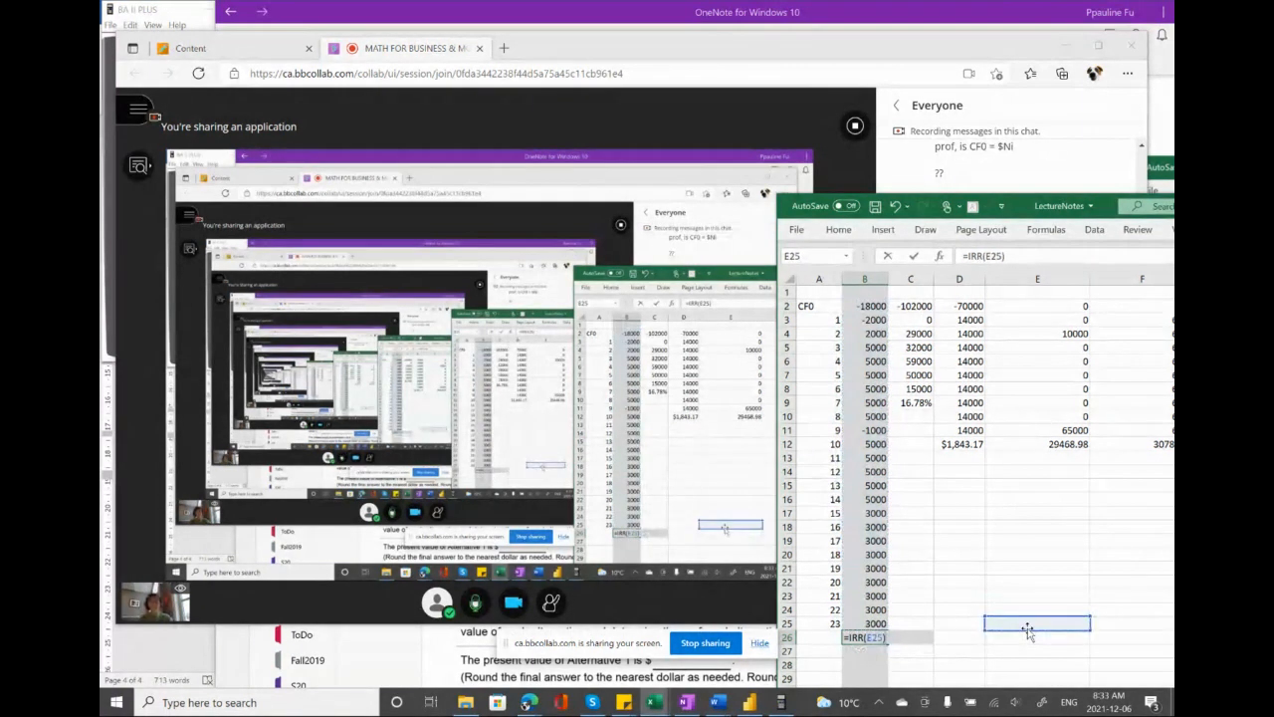
key("BackSpace")
key("BackSpace")
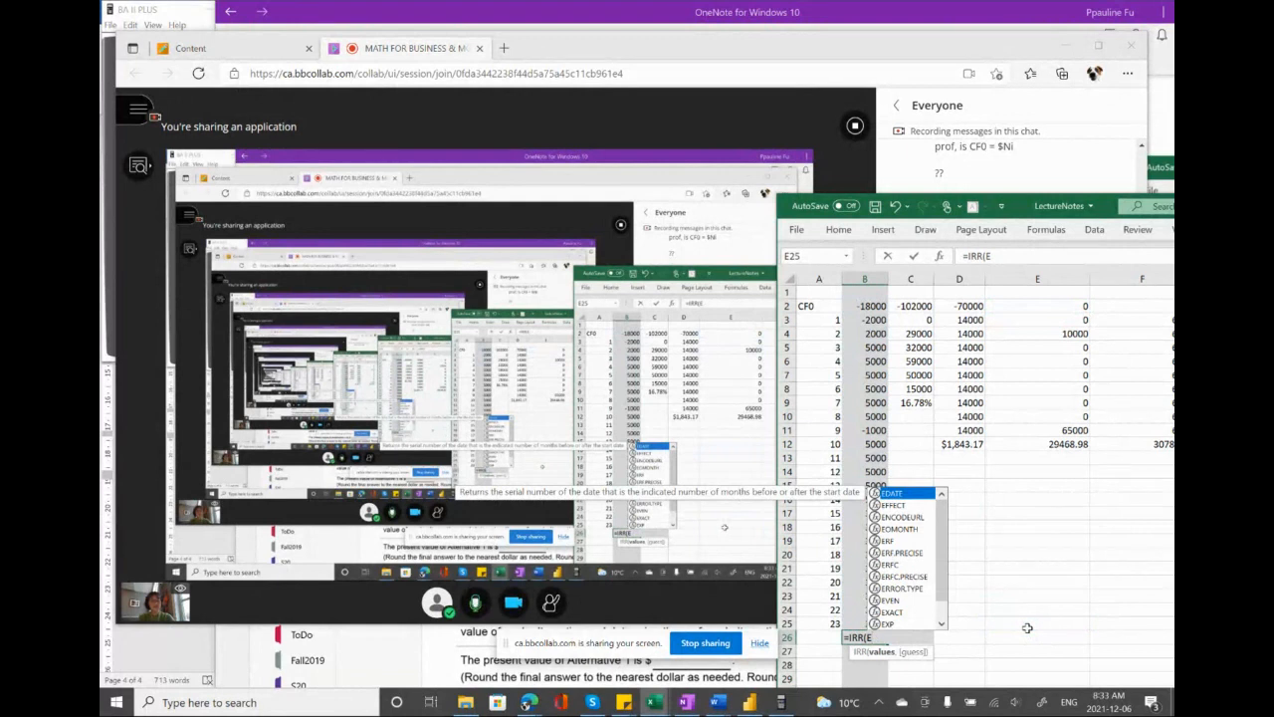
key("BackSpace")
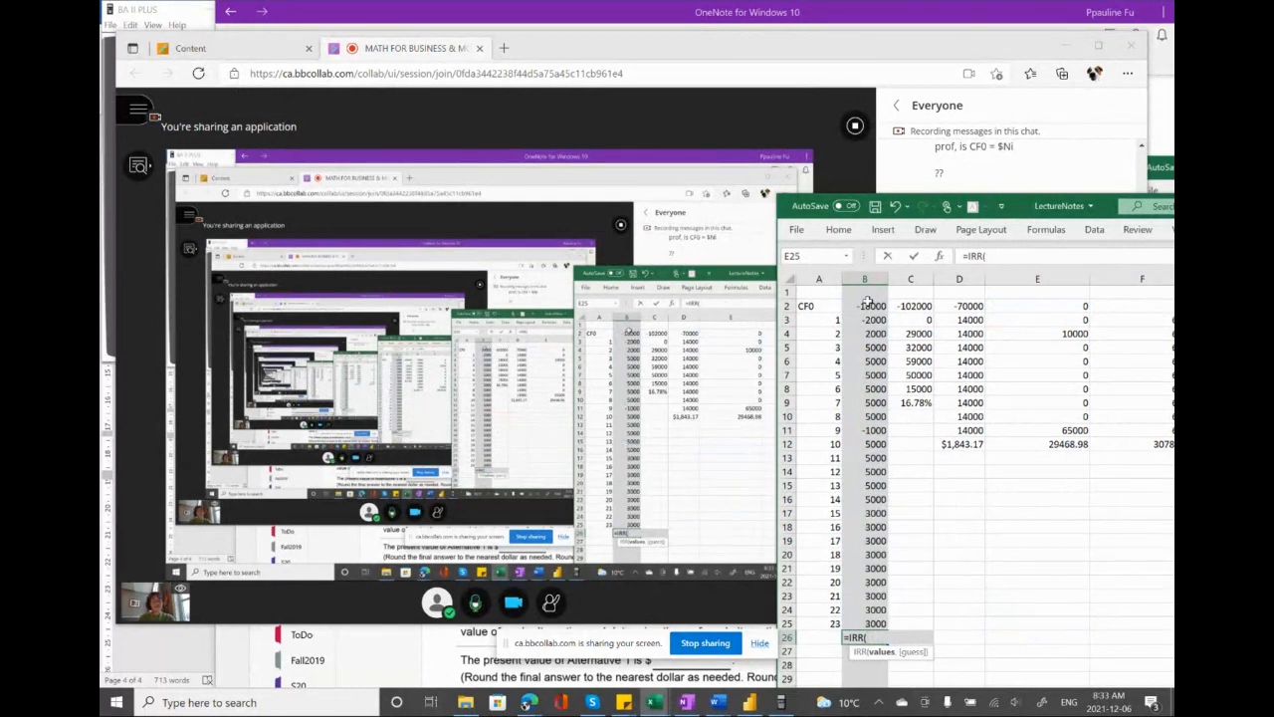
left_click_drag(869, 301, 878, 626)
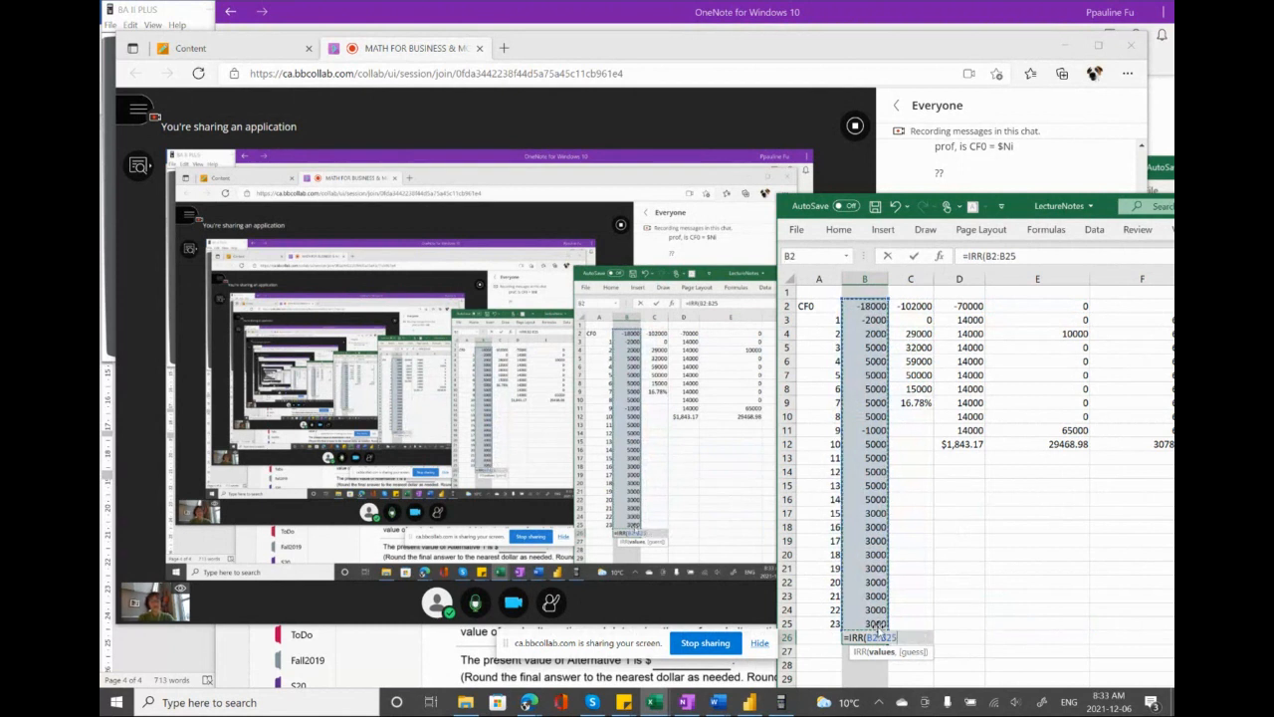
type(")")
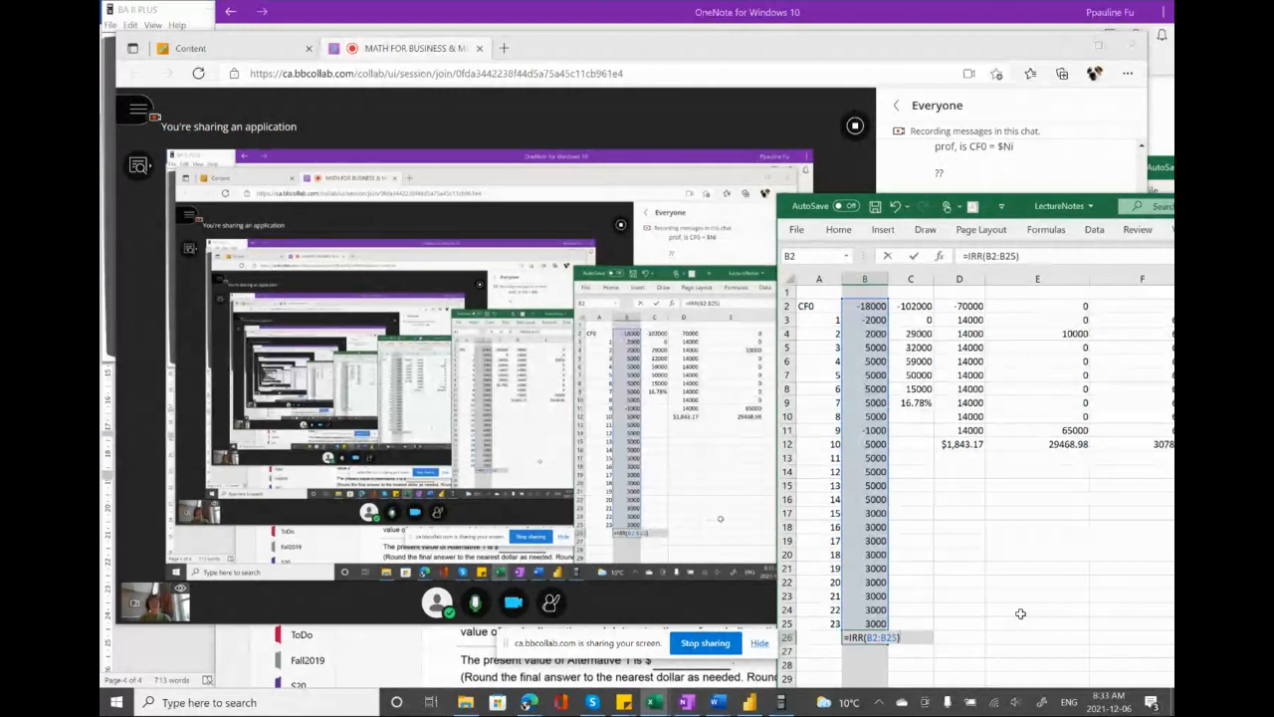
key("Return")
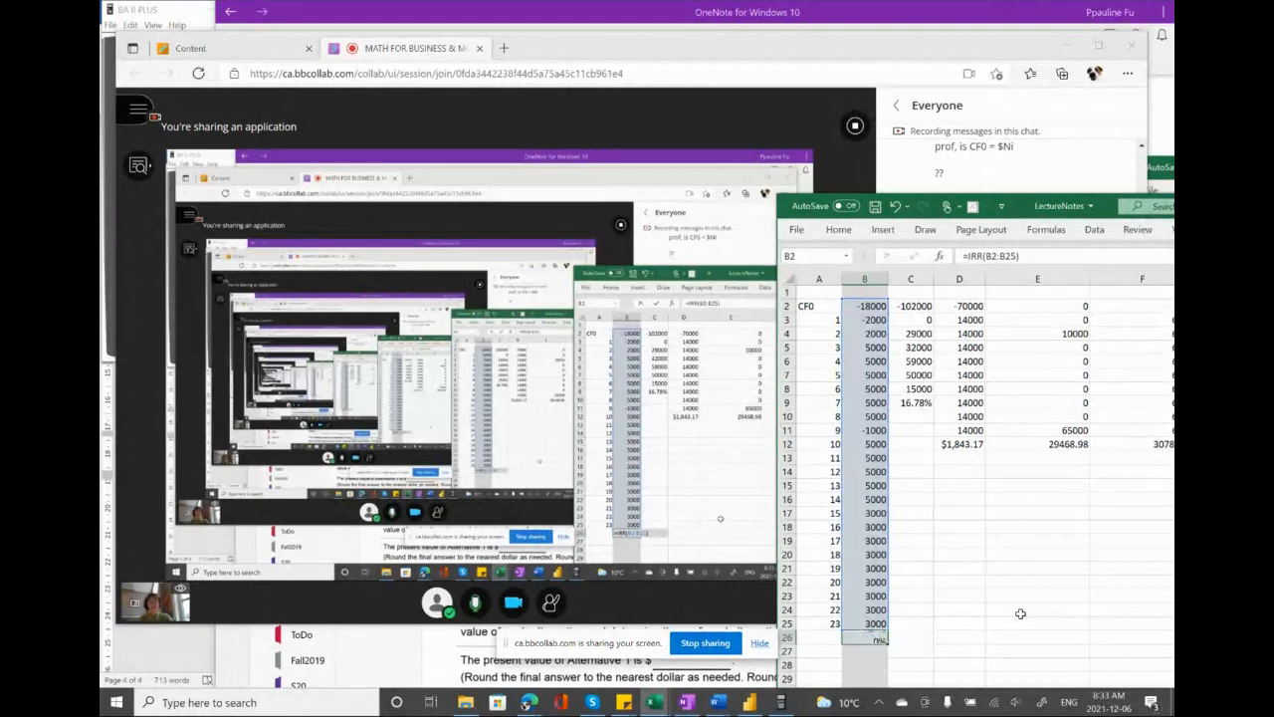
- Format the IRR result in B26 as a percentage with two decimal places
left_click(871, 638)
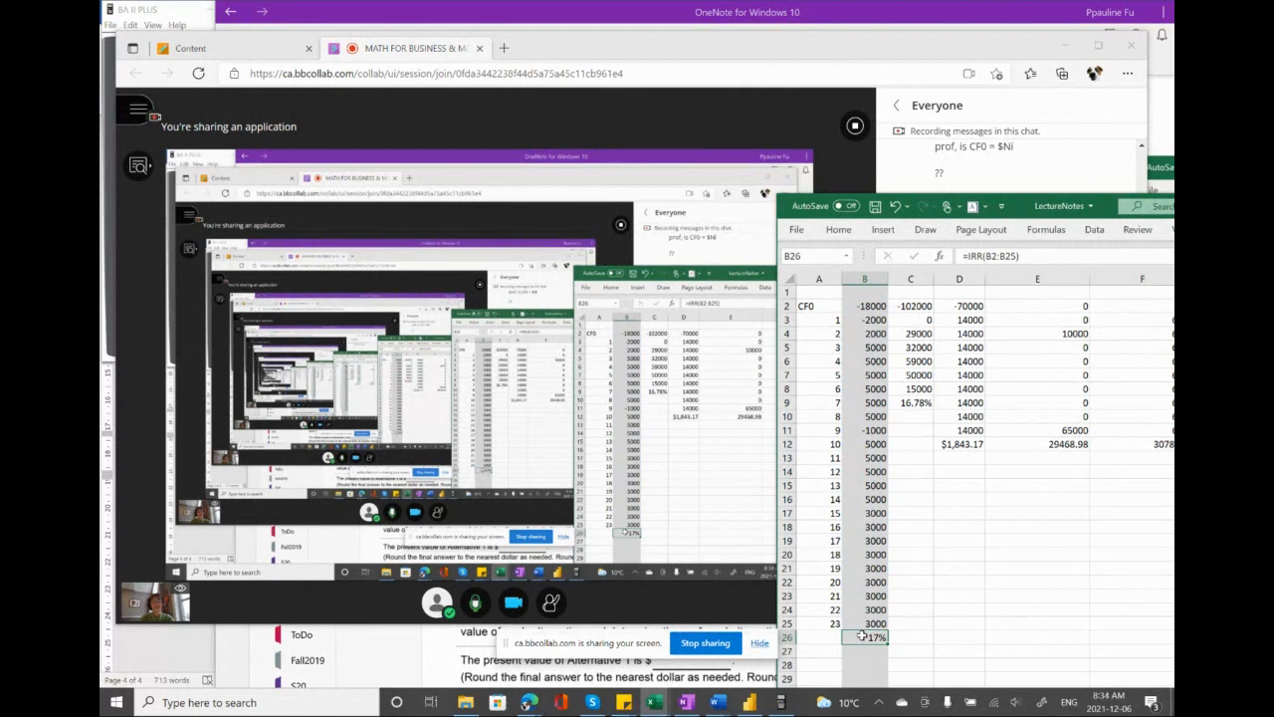
right_click(862, 636)
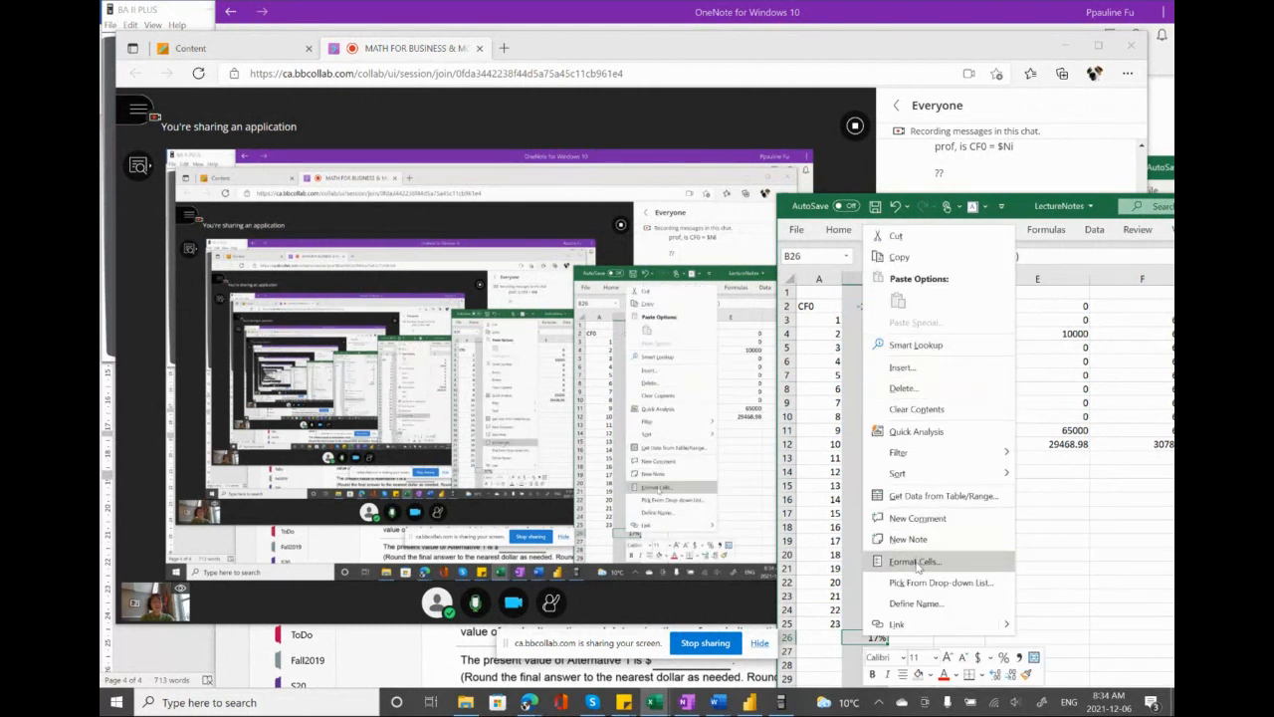
key("Escape")
key("ctrl+1")
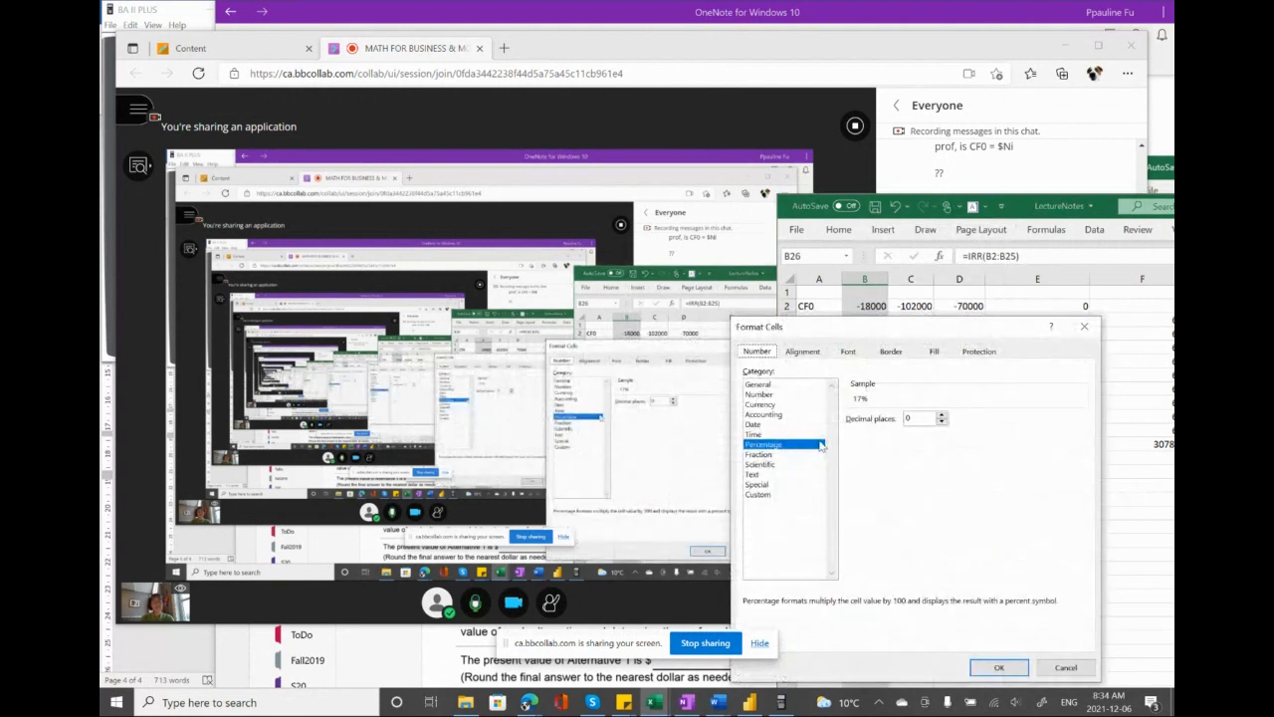
left_click(942, 416)
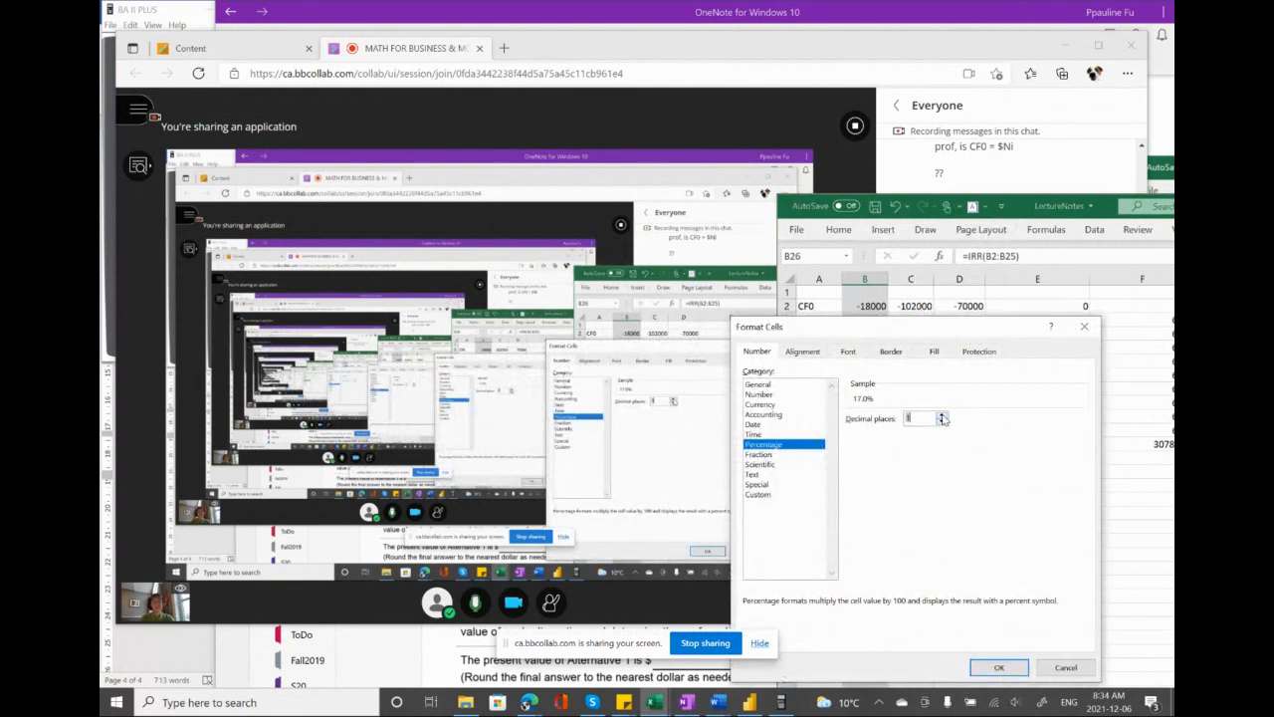
left_click(994, 666)
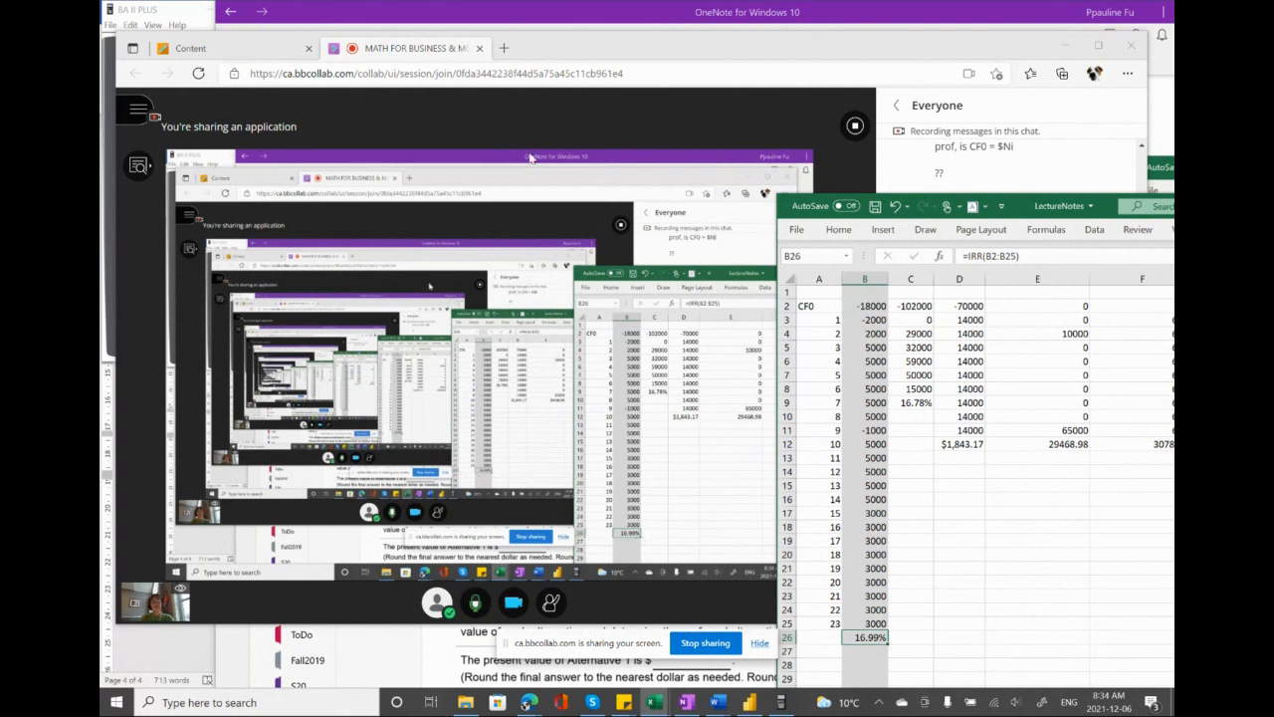
- Switch to OneNote to review question 2's IRR answer and calculator keystrokes, briefly bringing up the BA II Plus calculator
left_click(503, 16)
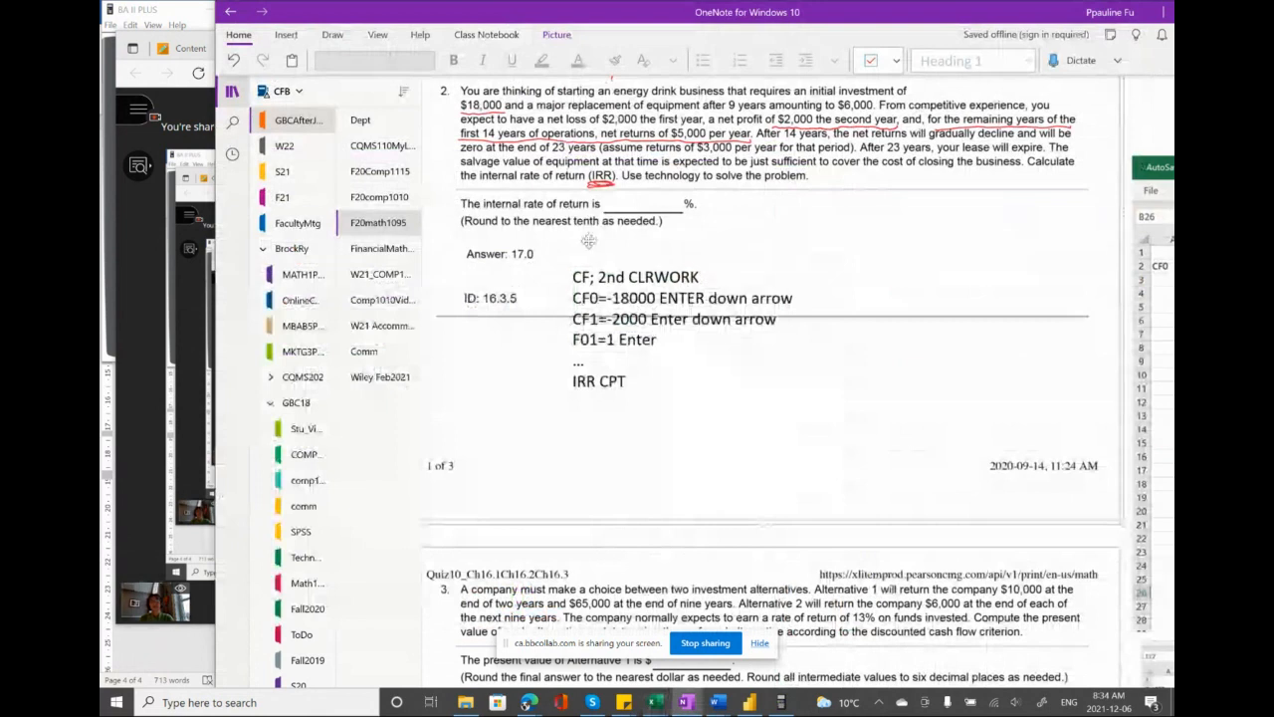
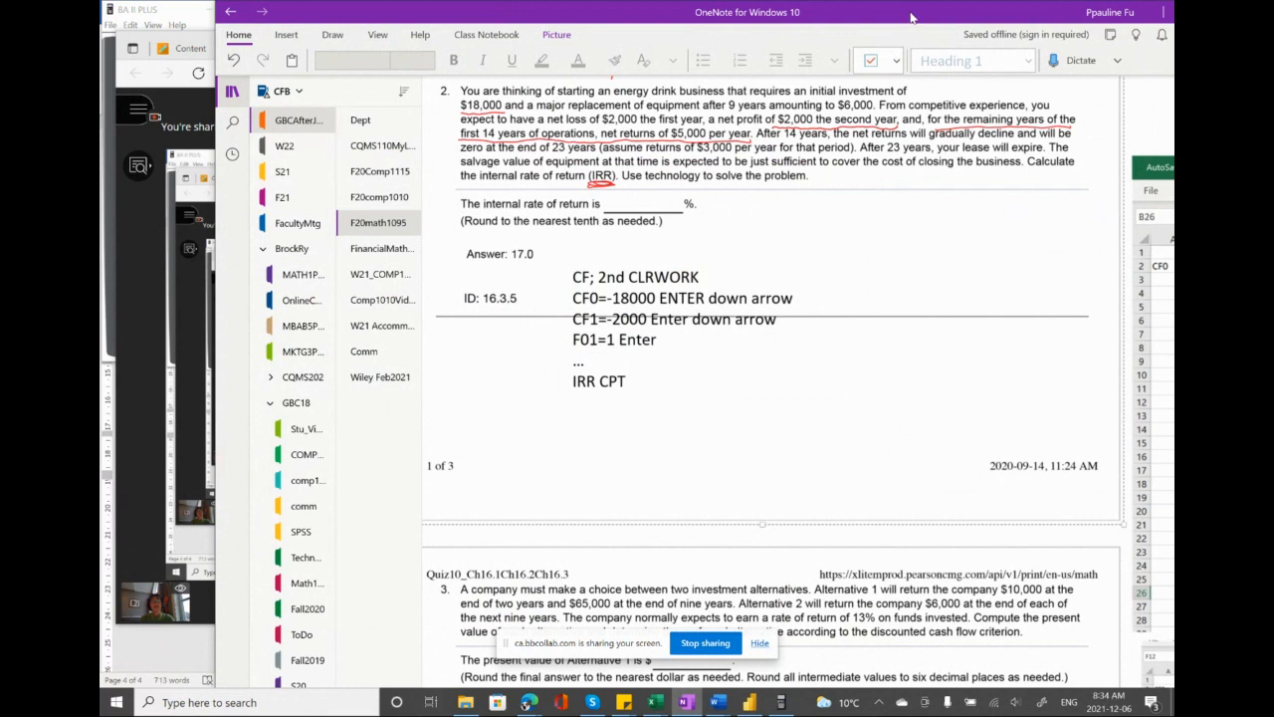
left_click(174, 20)
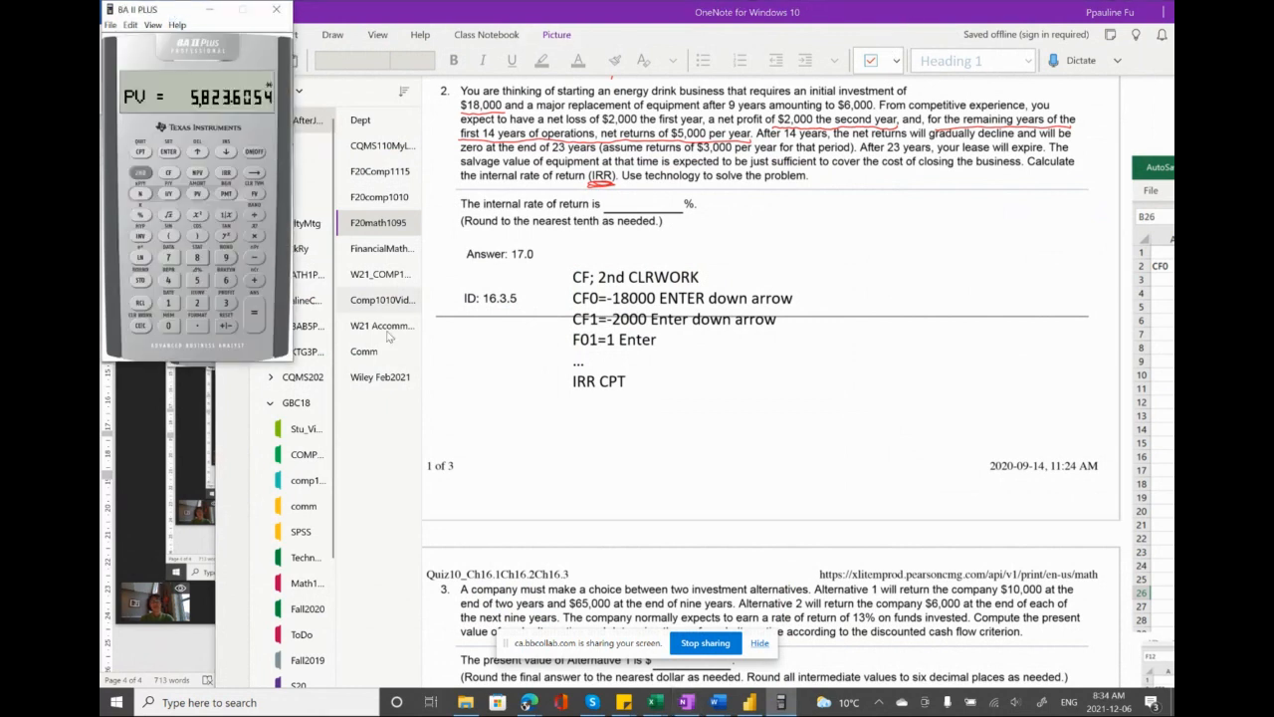
scroll(606, 489, "down", 3)
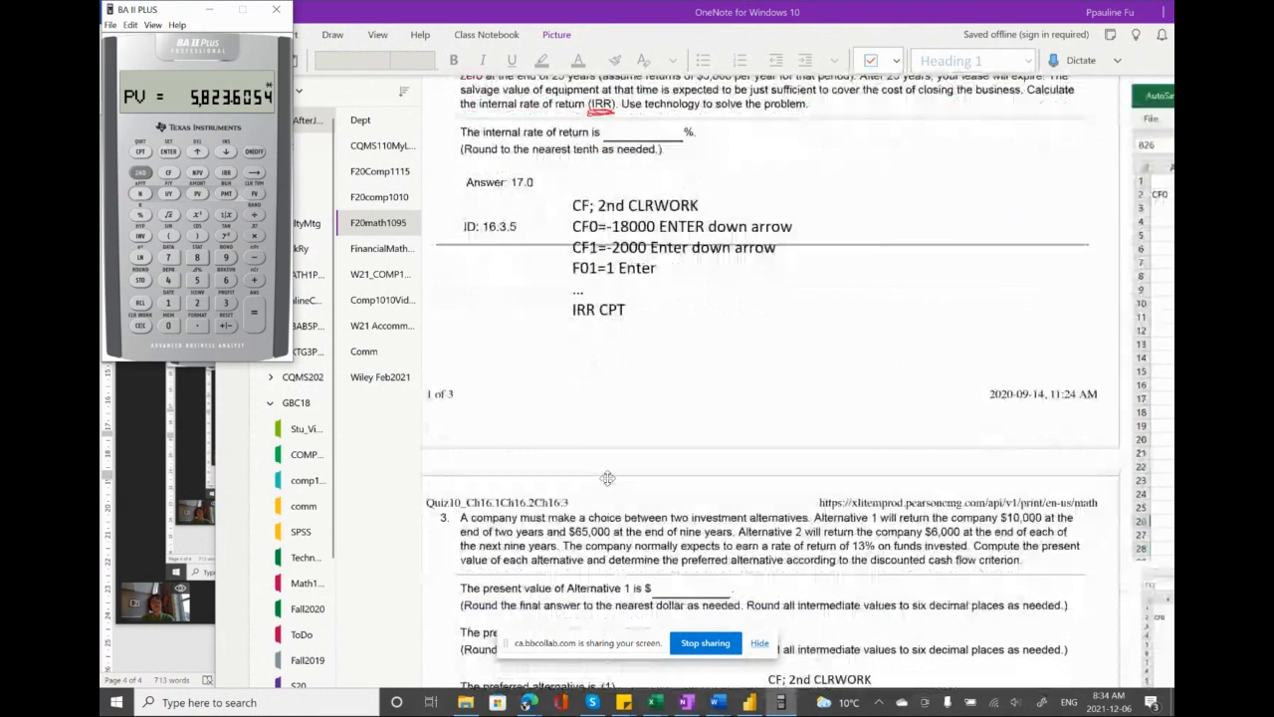
scroll(607, 489, "up", 5)
left_click(127, 502)
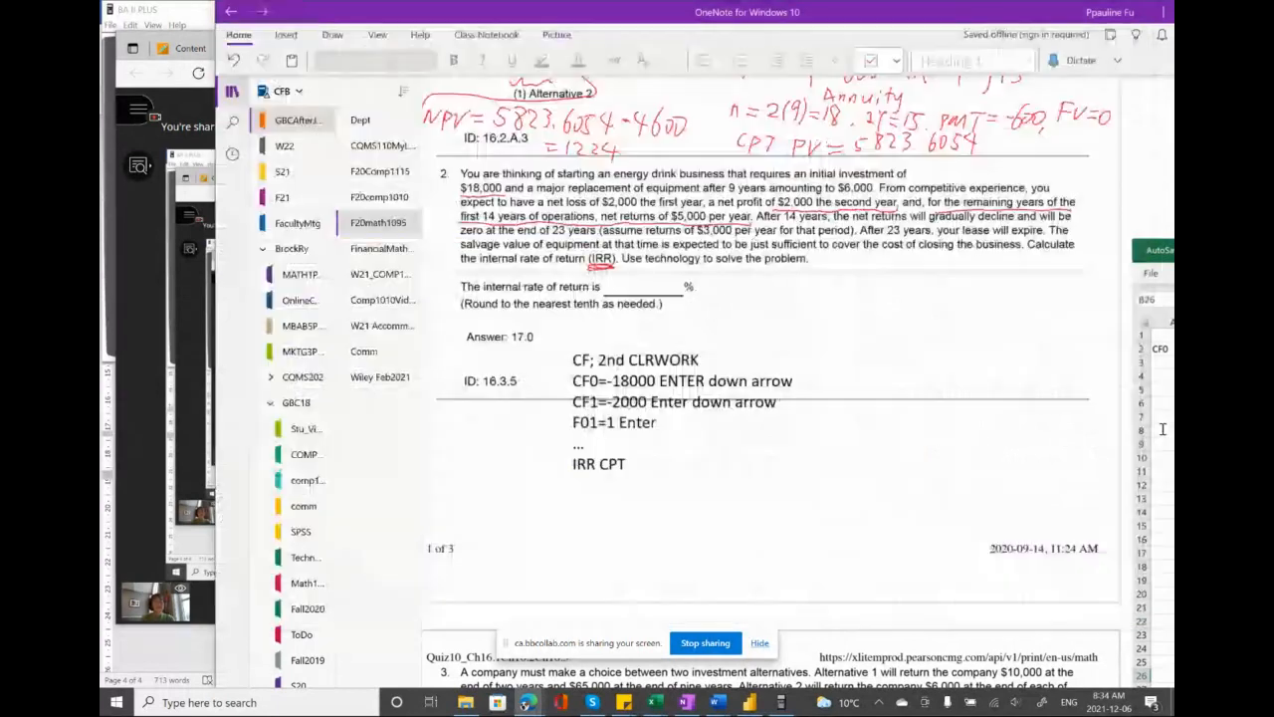
left_click(778, 634)
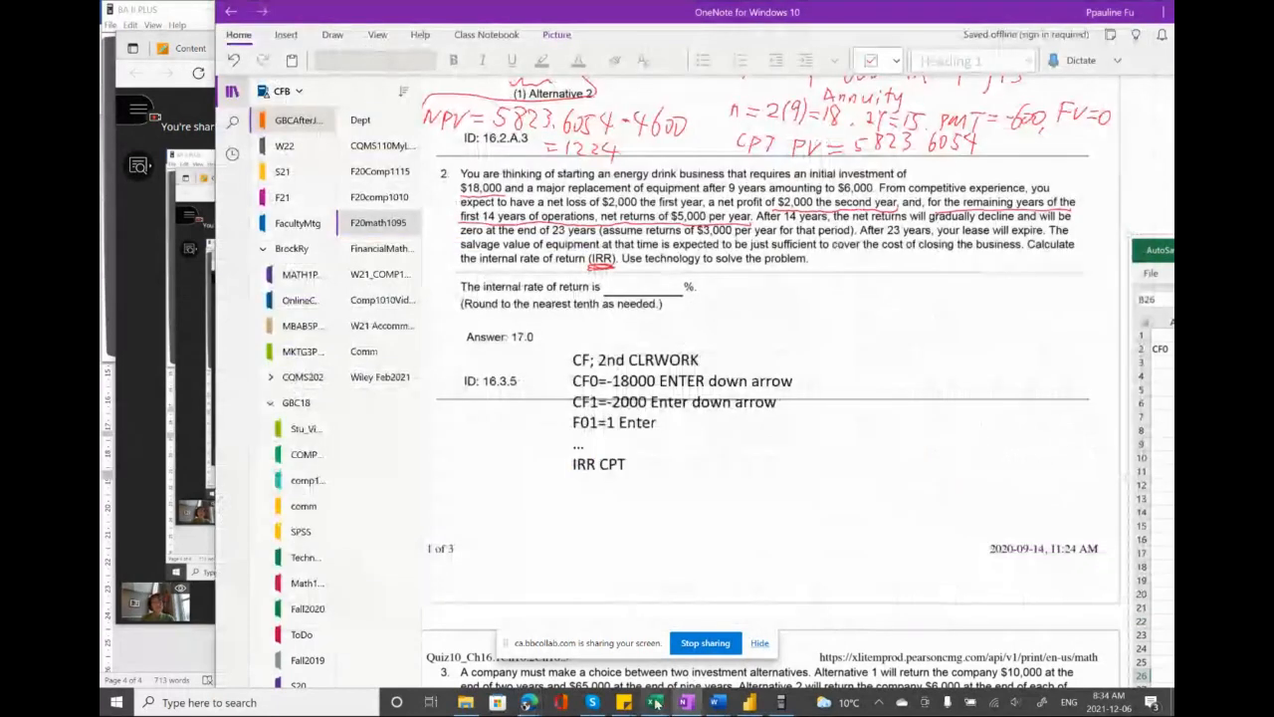
- Return to the LectureNotes workbook, clear B26 and rebuild the IRR formula there over the cash flows B2:B25
mouse_move(654, 702)
left_click(642, 658)
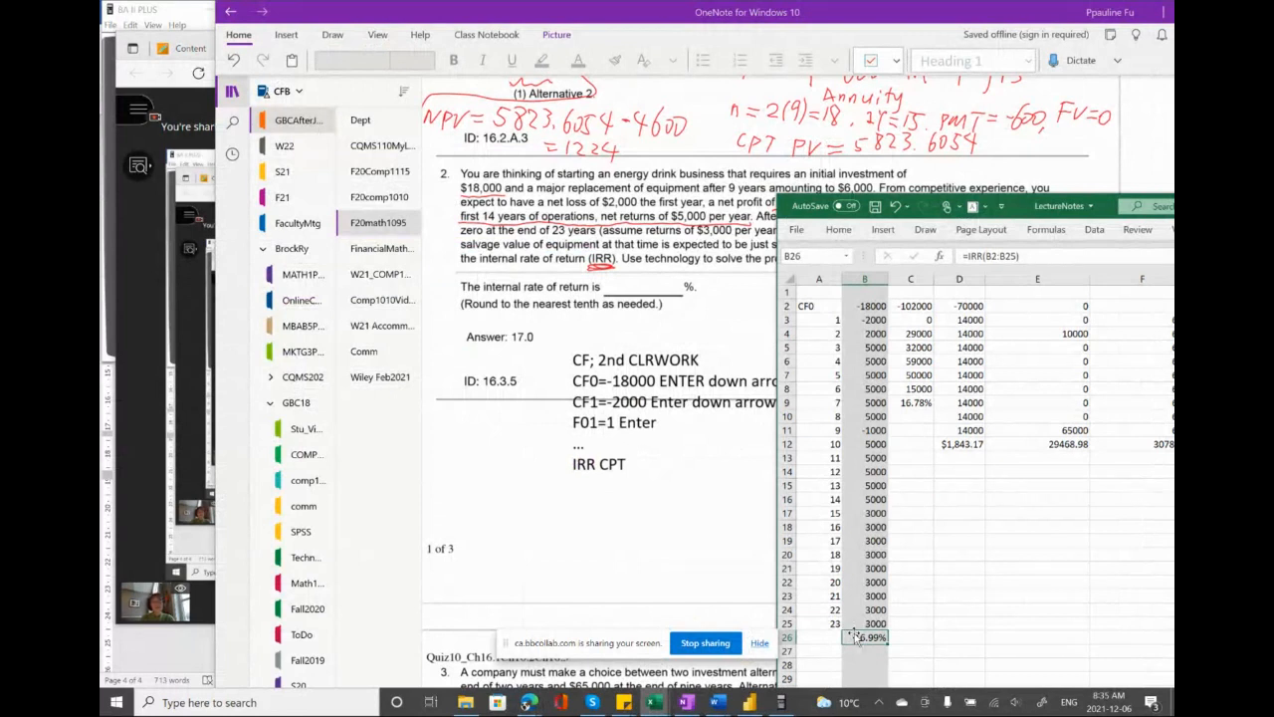
key("Delete")
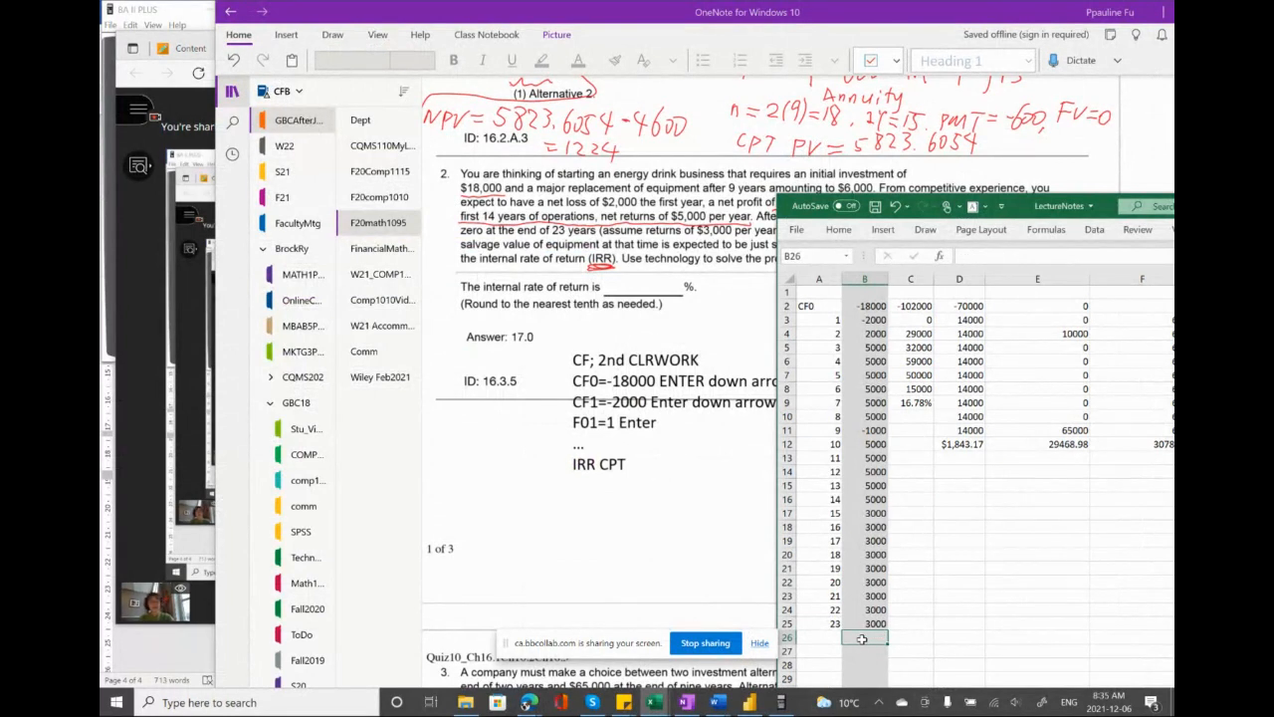
type("=")
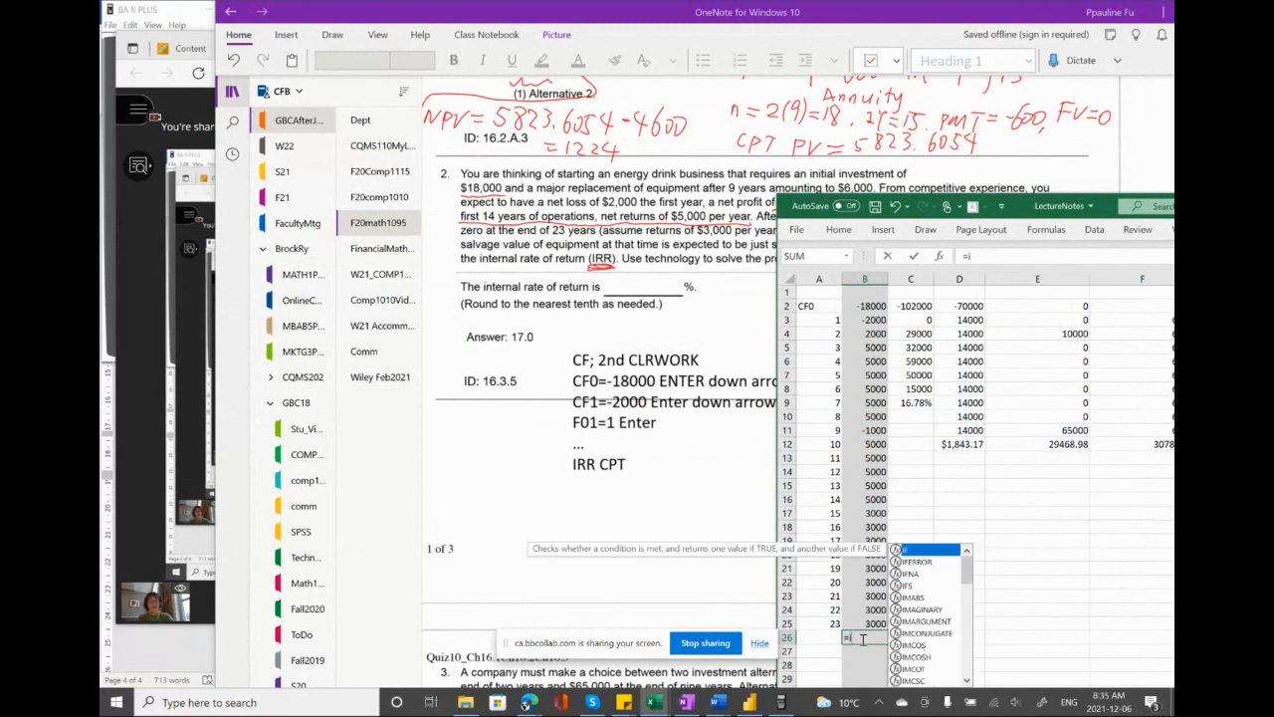
type("irr")
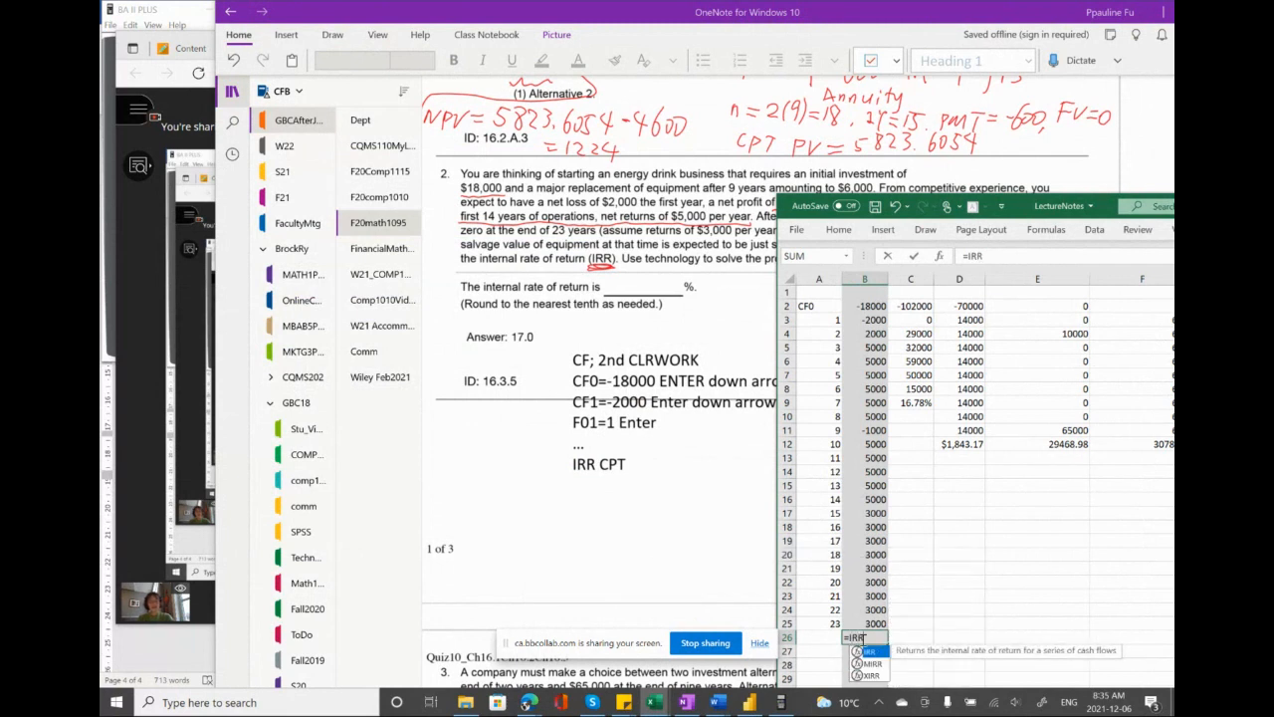
type("(")
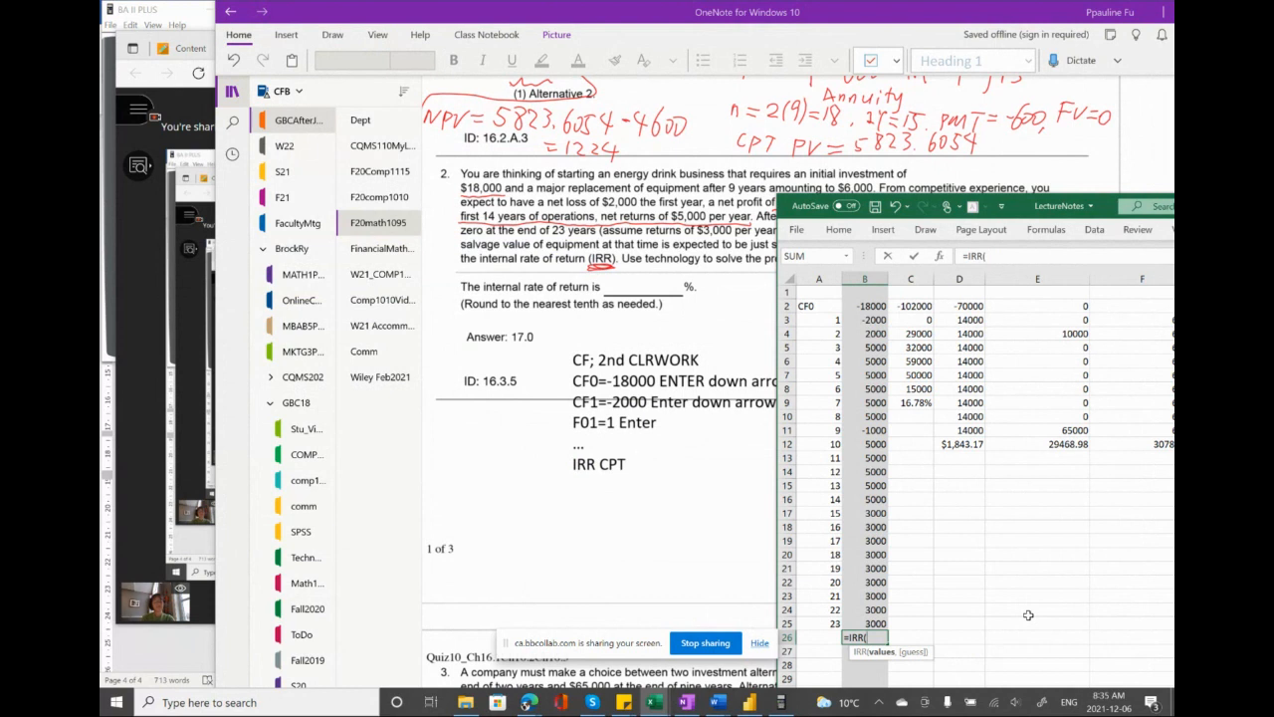
left_click(860, 307)
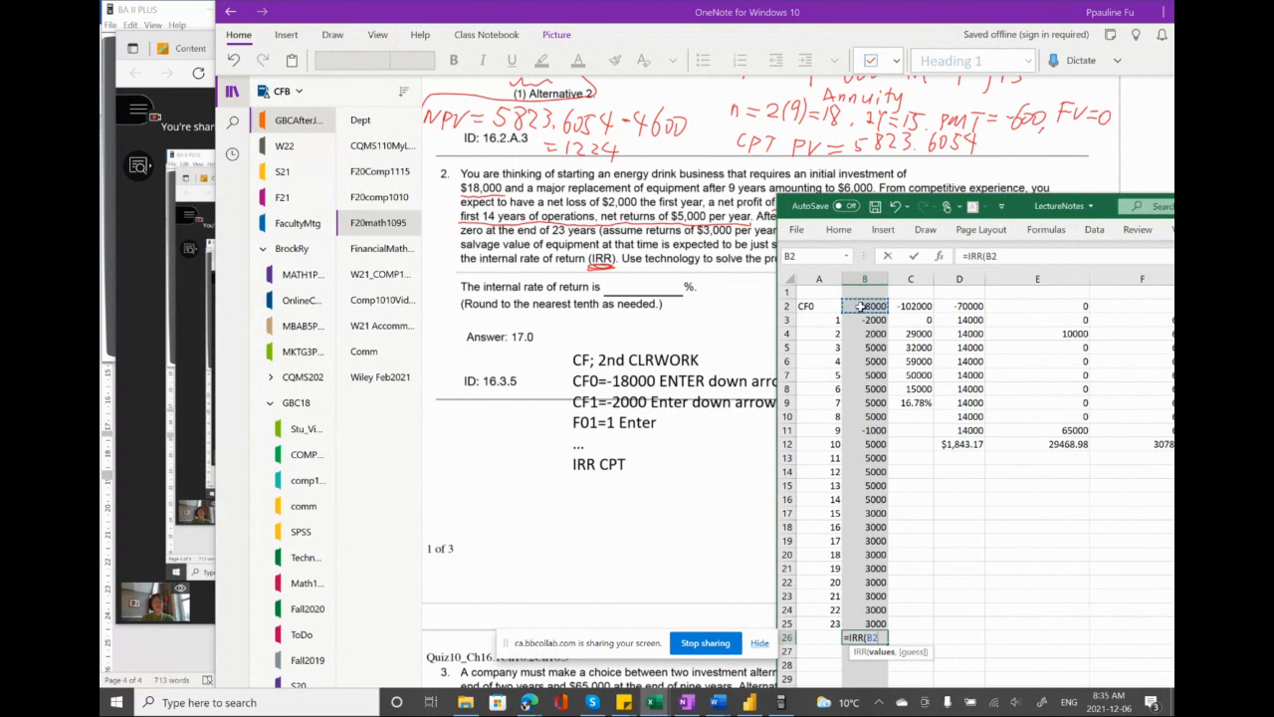
left_click_drag(860, 307, 860, 626)
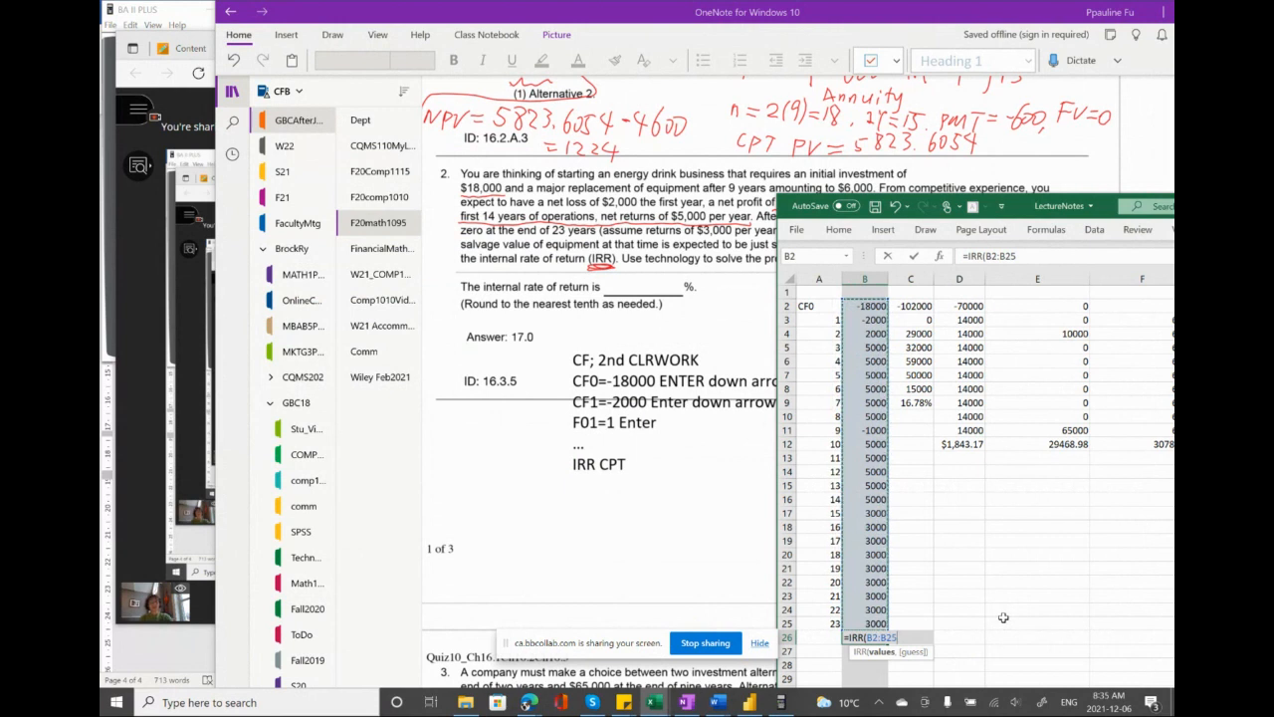
key("Return")
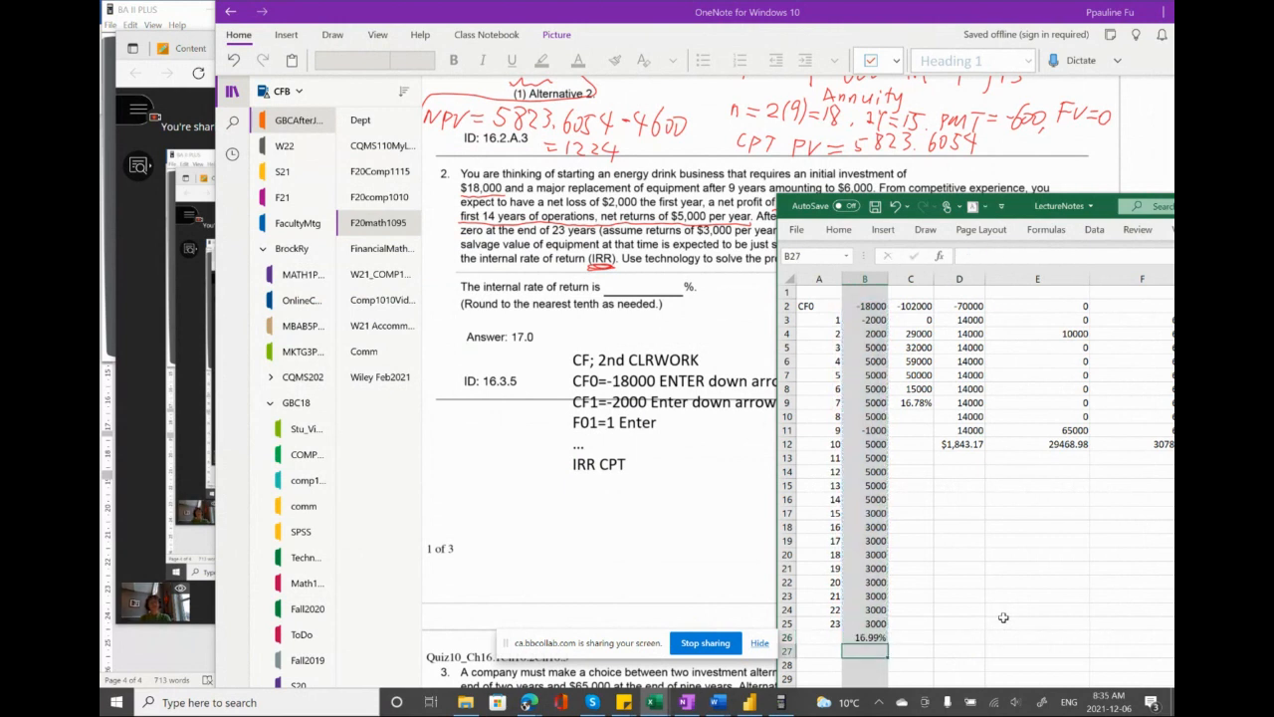
- Switch to the class session to check the chat messages, and bring up the BA II Plus calculator
left_click(146, 392)
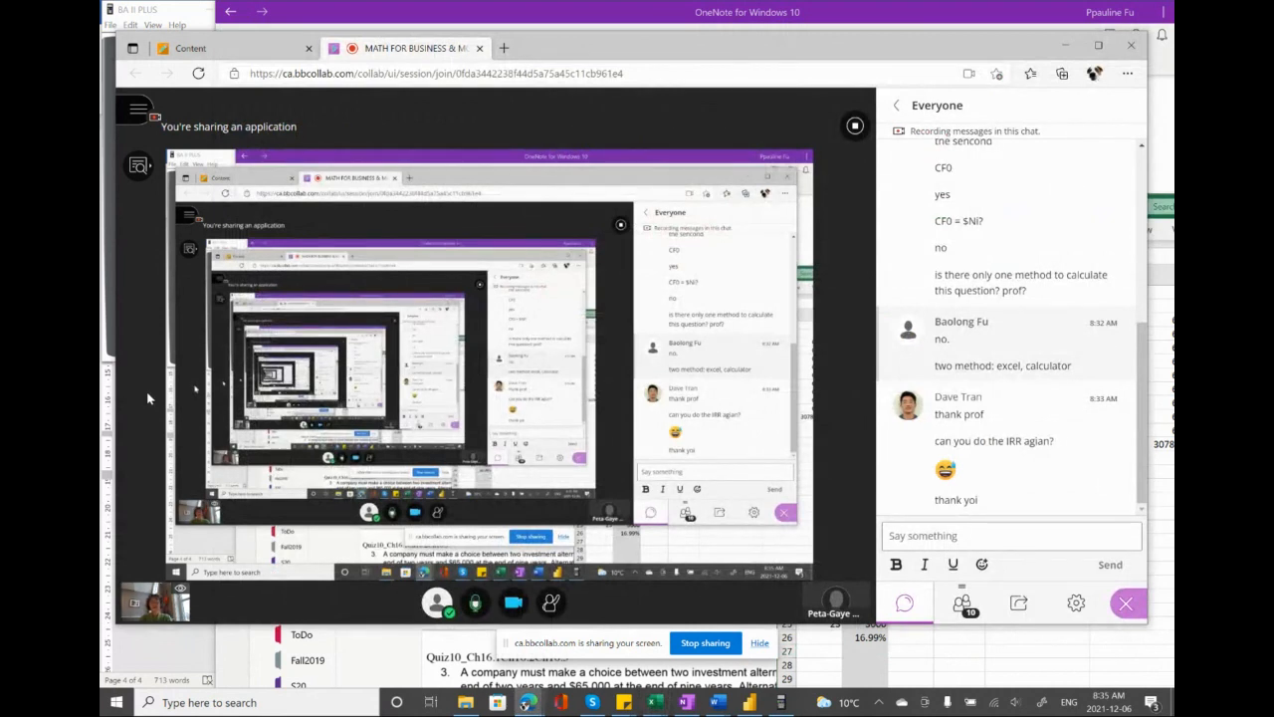
left_click(172, 13)
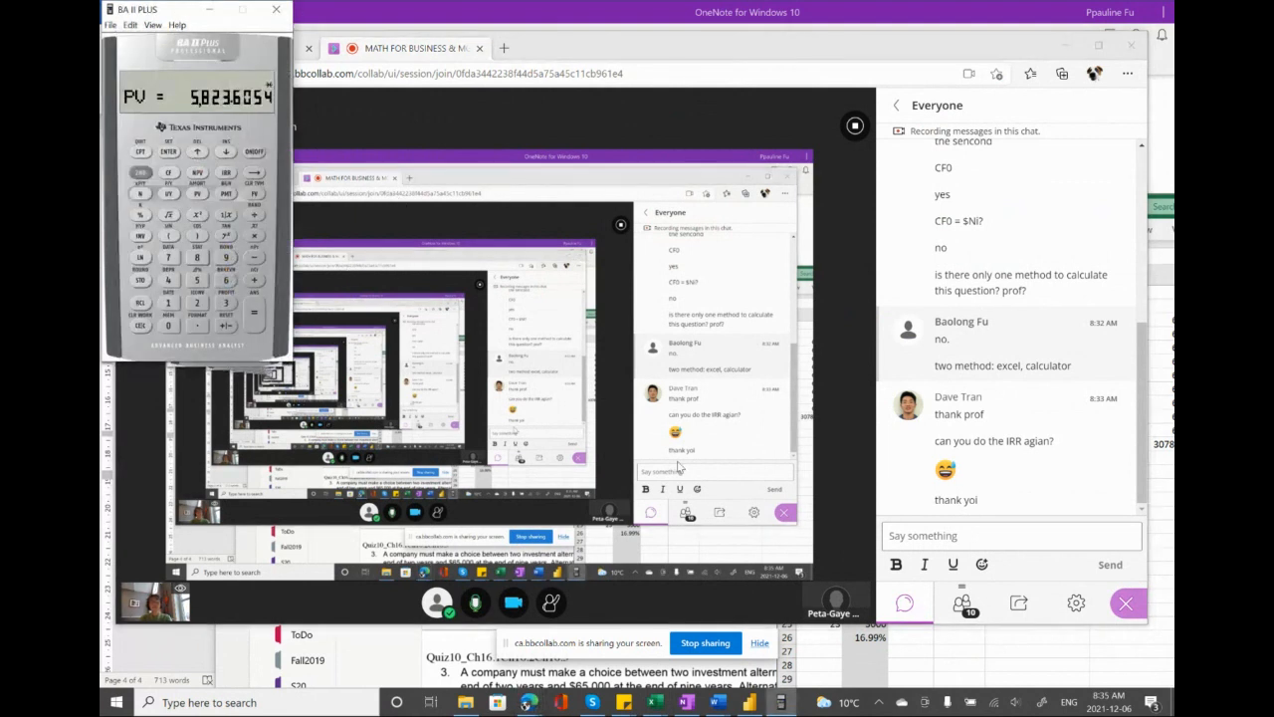
- Highlight the cash flows B2:B25 in the LectureNotes workbook and return to the class chat to read the replies
mouse_move(687, 705)
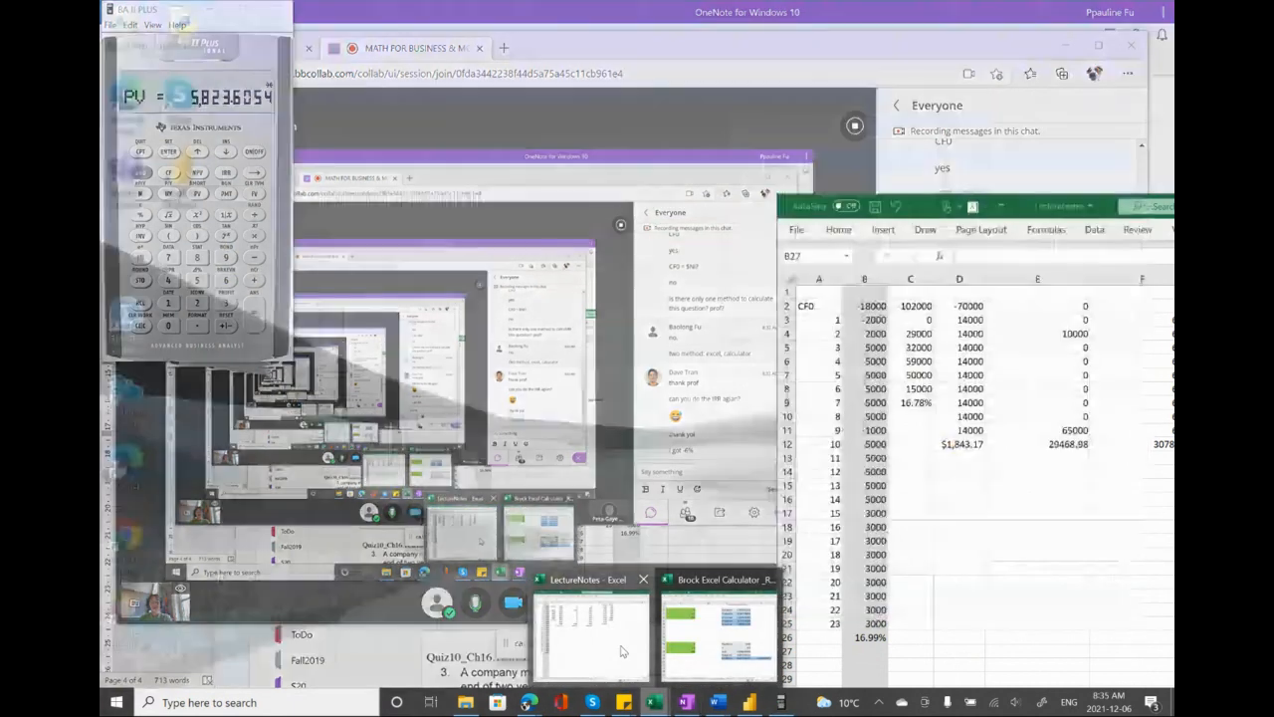
left_click(621, 652)
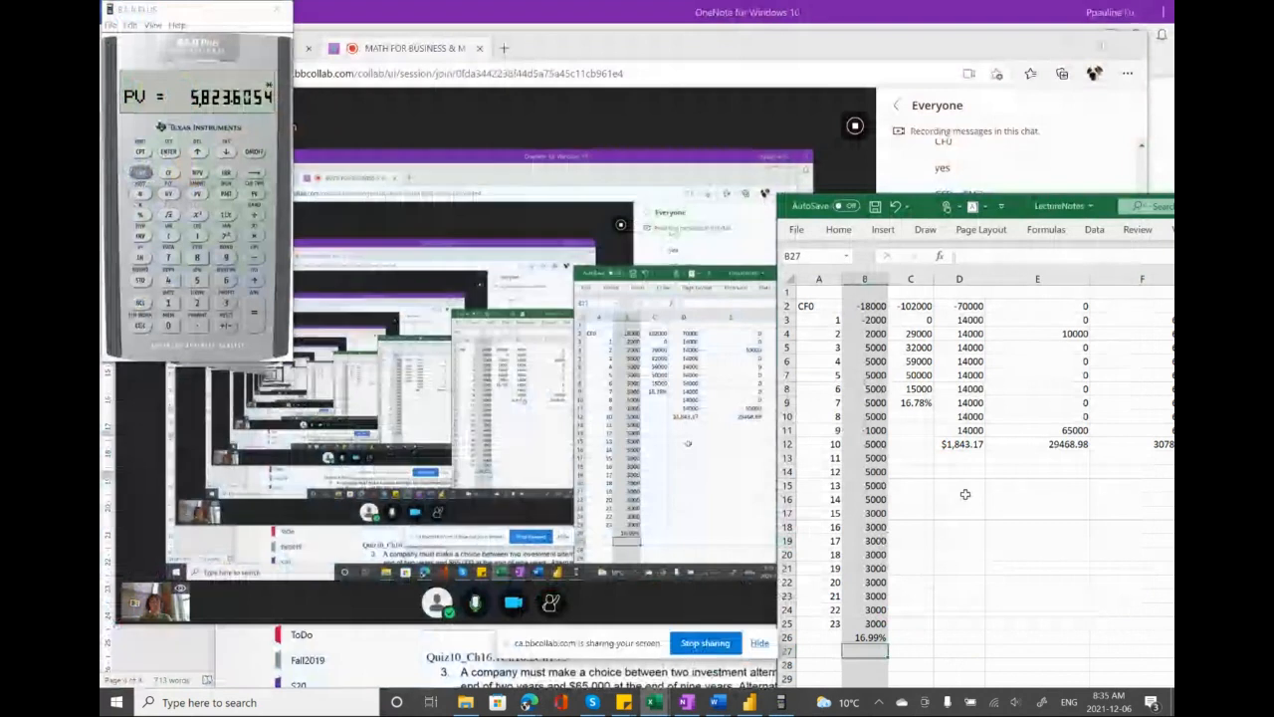
left_click(961, 496)
left_click_drag(871, 306, 880, 634)
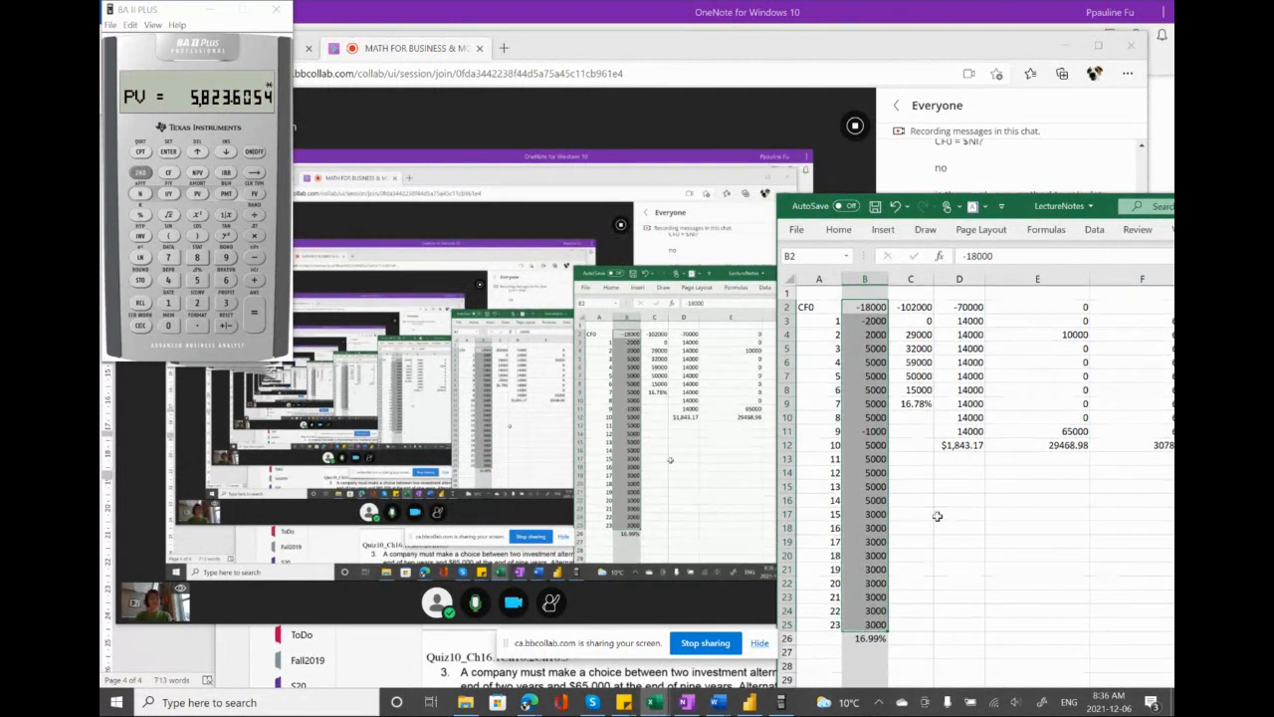
left_click(528, 702)
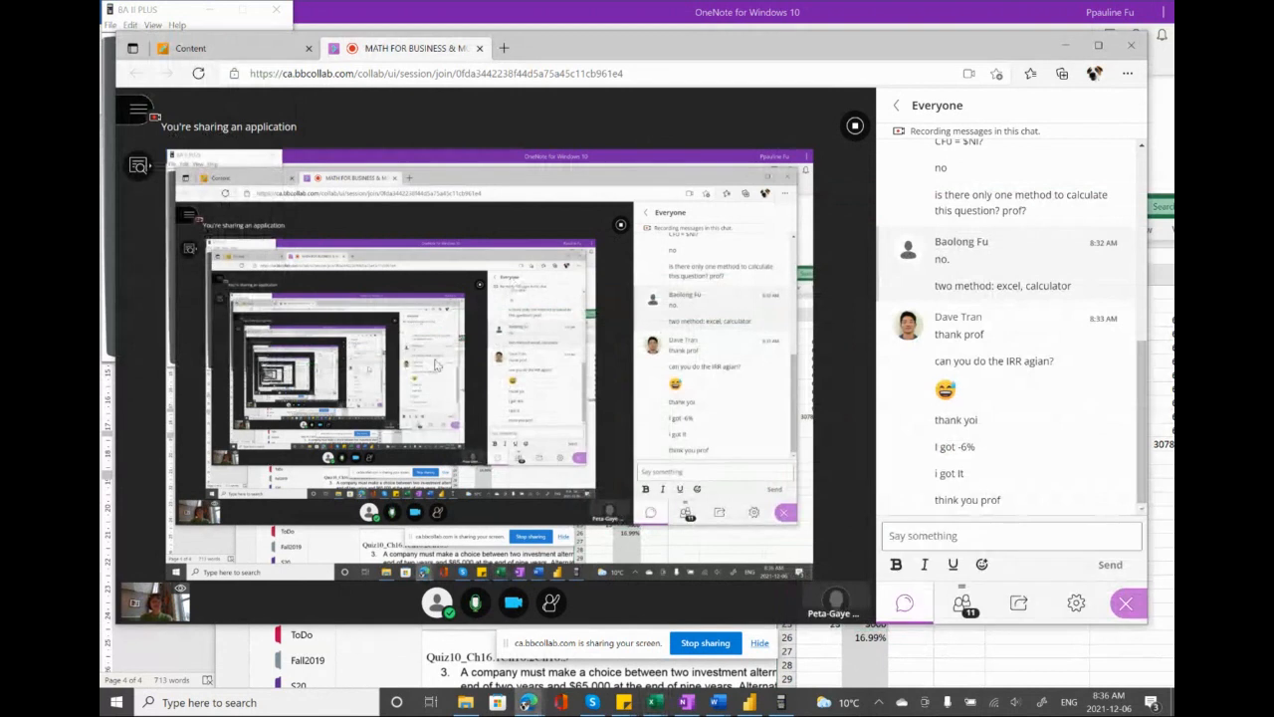
- Over question 2 in OneNote, open and clear the BA II Plus cash flow worksheet, and underline "CF; 2nd CLRWORK" in the notes
left_click(687, 705)
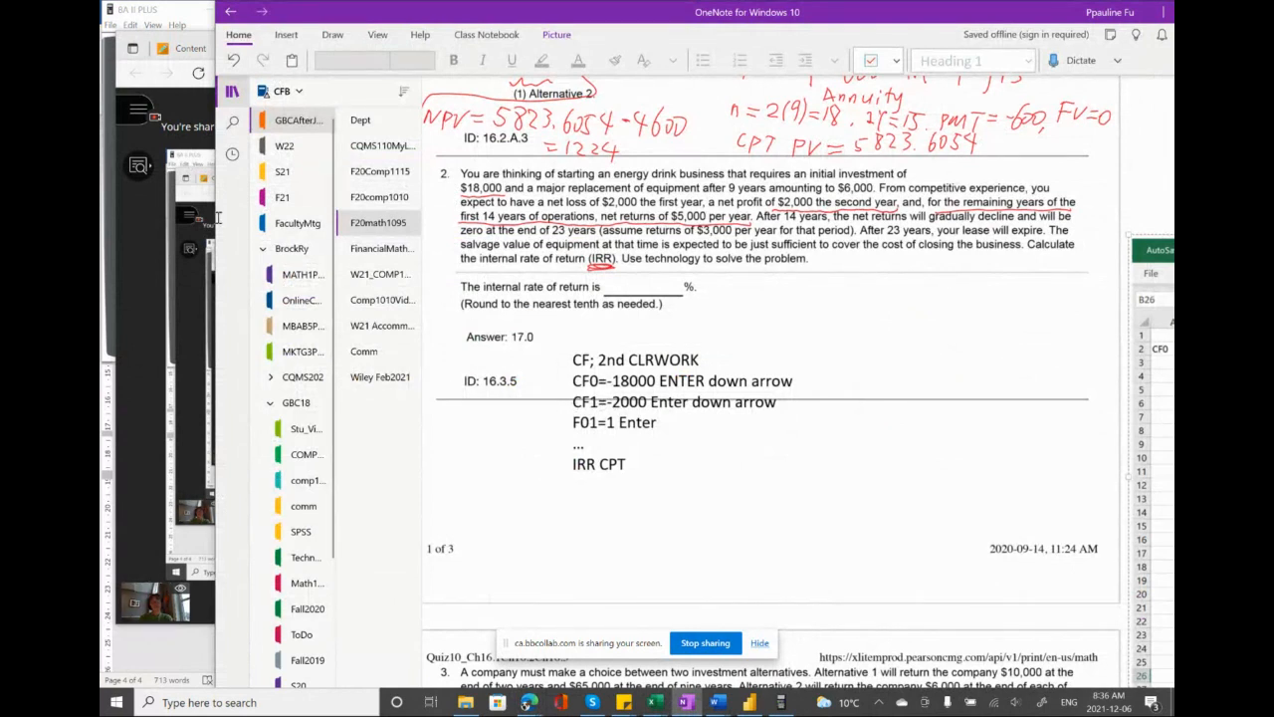
left_click(181, 12)
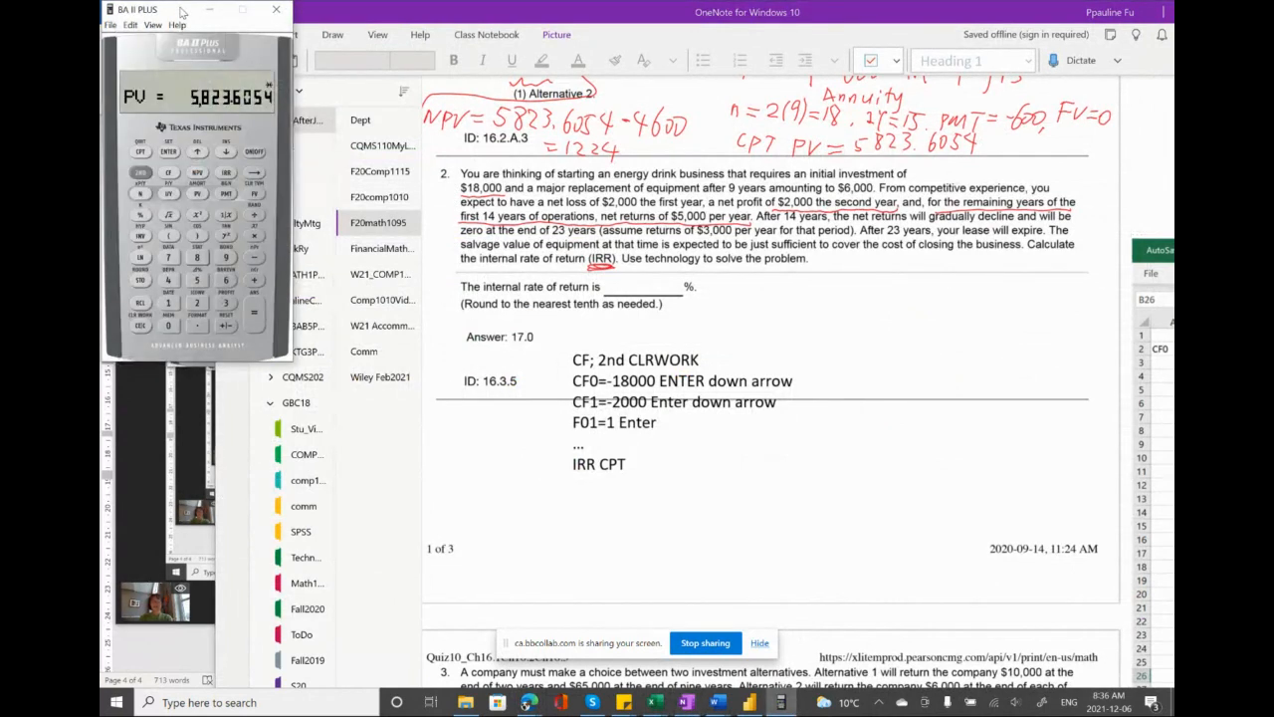
left_click(141, 173)
left_click(141, 152)
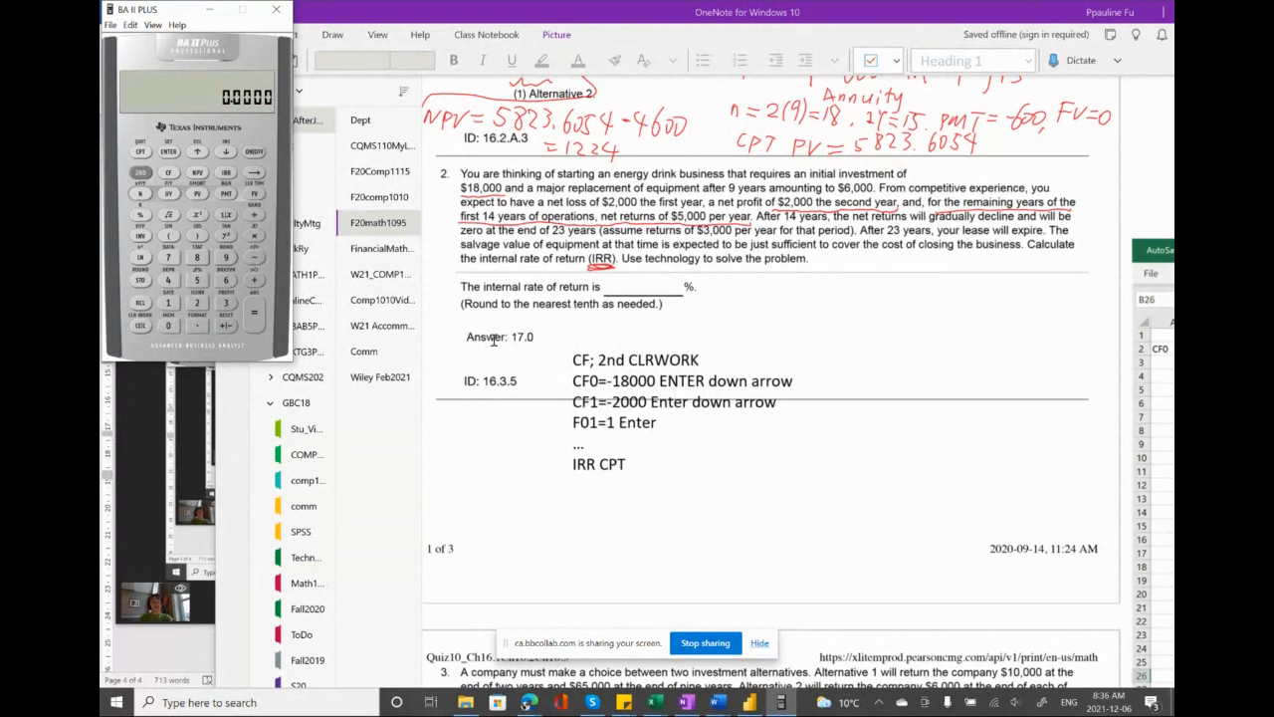
left_click(169, 173)
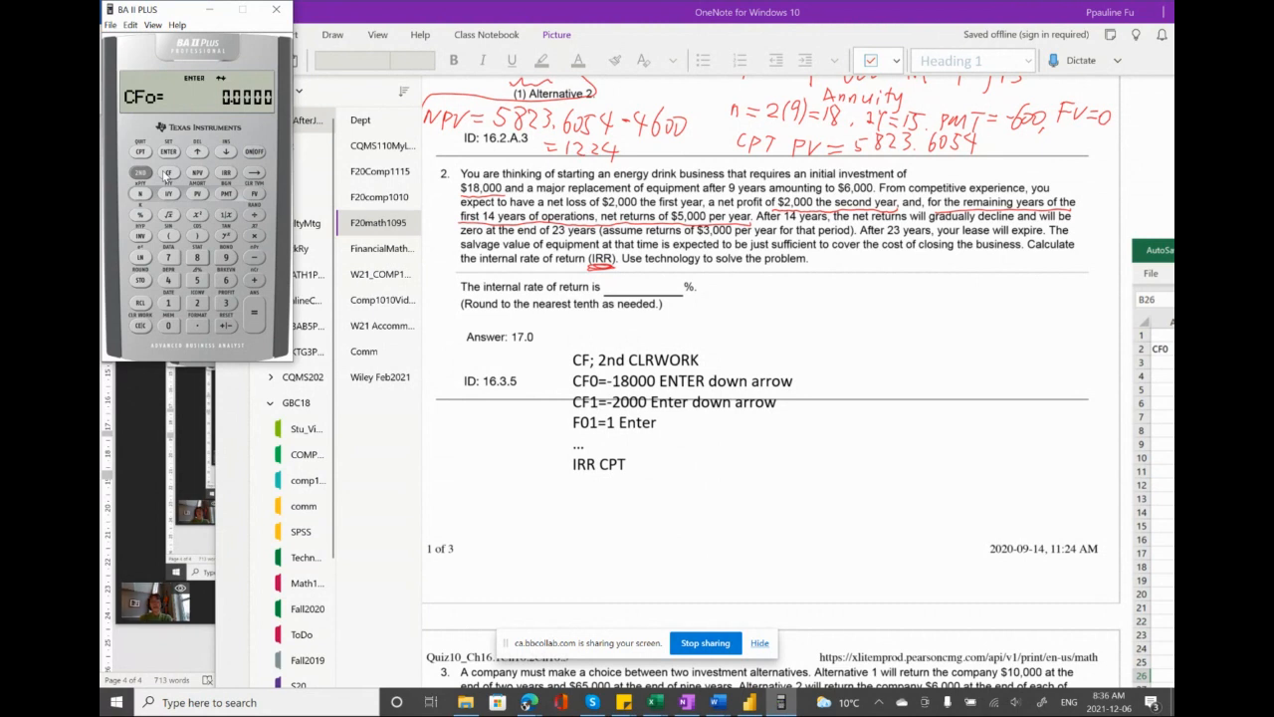
left_click(140, 173)
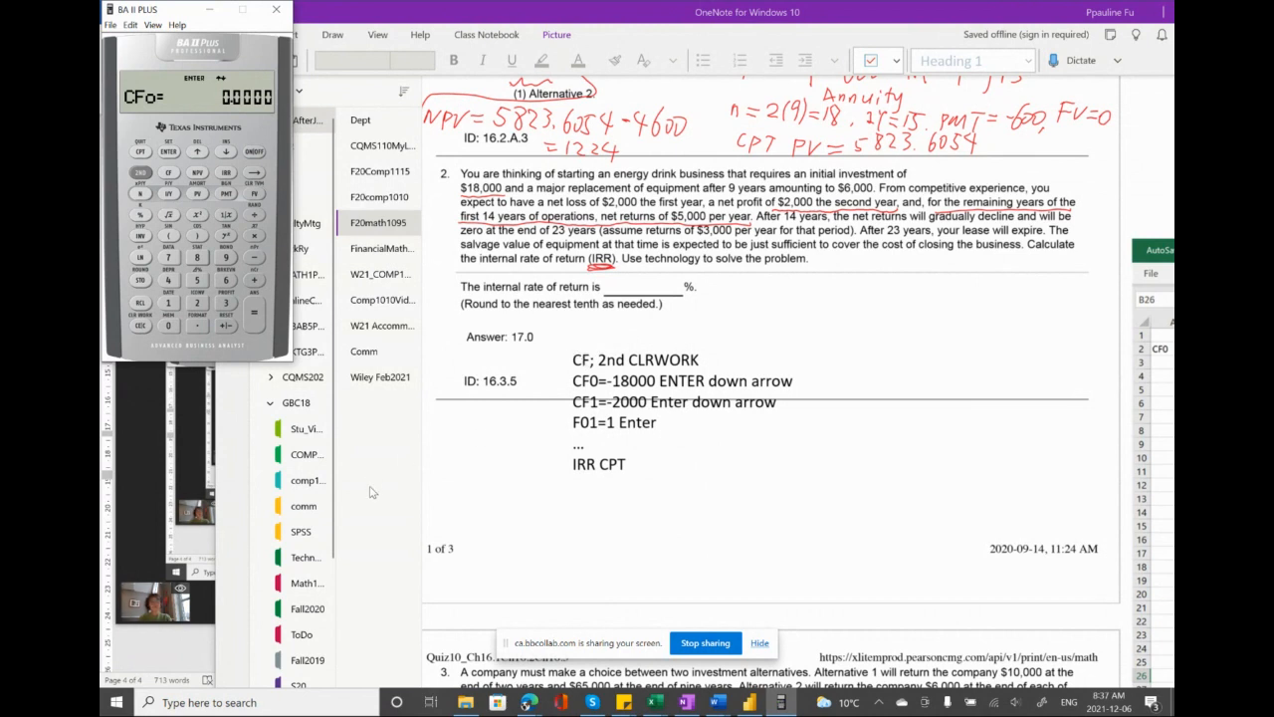
left_click(370, 492)
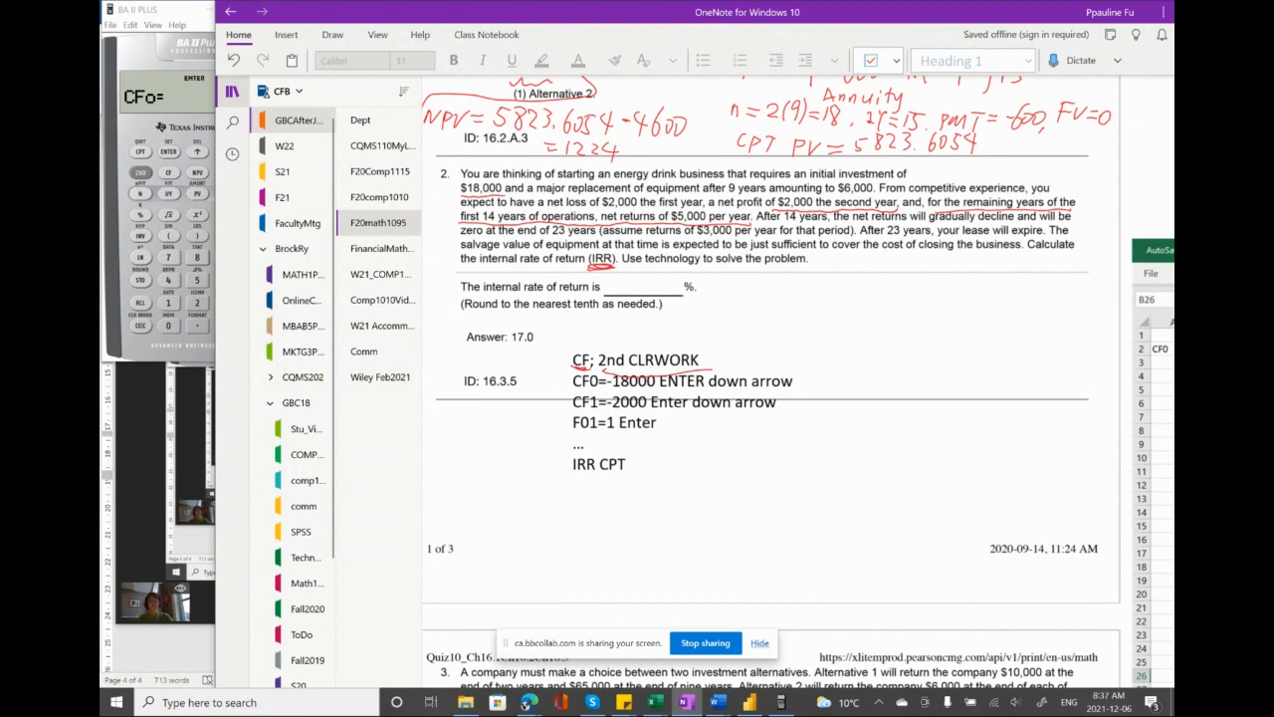
- Enter the initial cash flow CF0 as -18000 on the BA II Plus and advance to C01
left_click(119, 206)
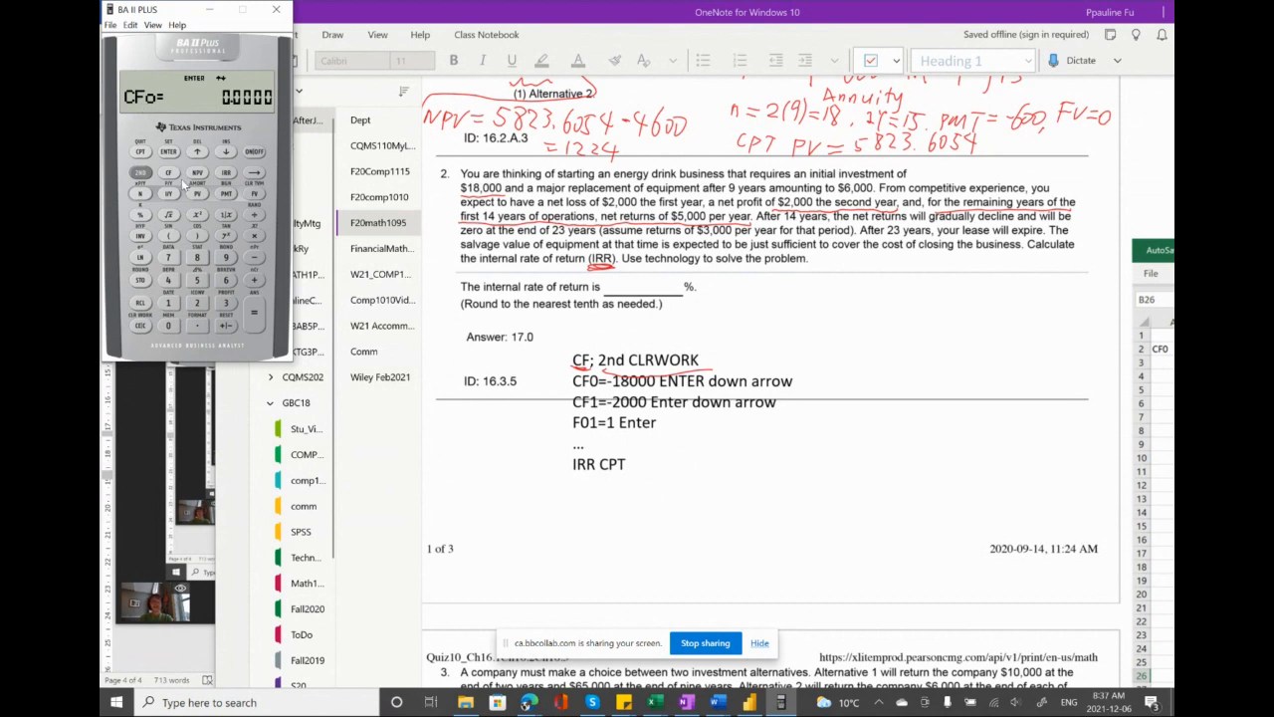
left_click(168, 304)
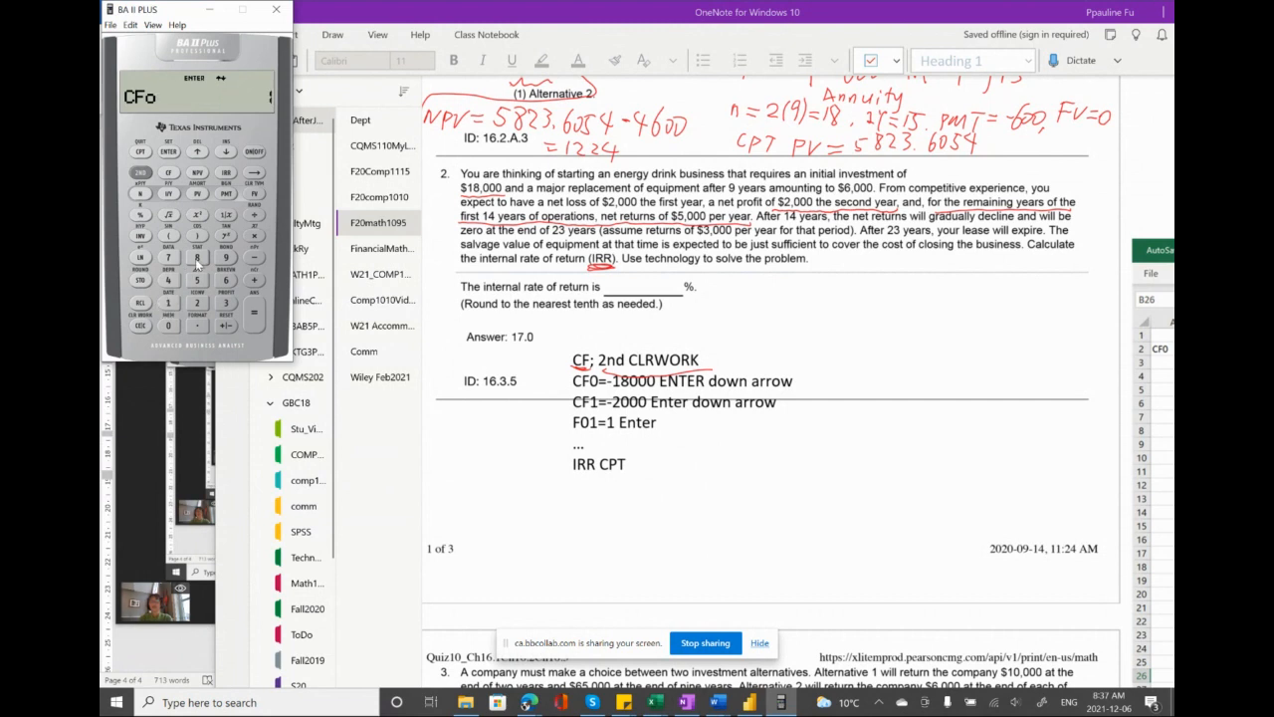
left_click(197, 257)
left_click(168, 324)
left_click(168, 324)
left_click(169, 325)
left_click(226, 325)
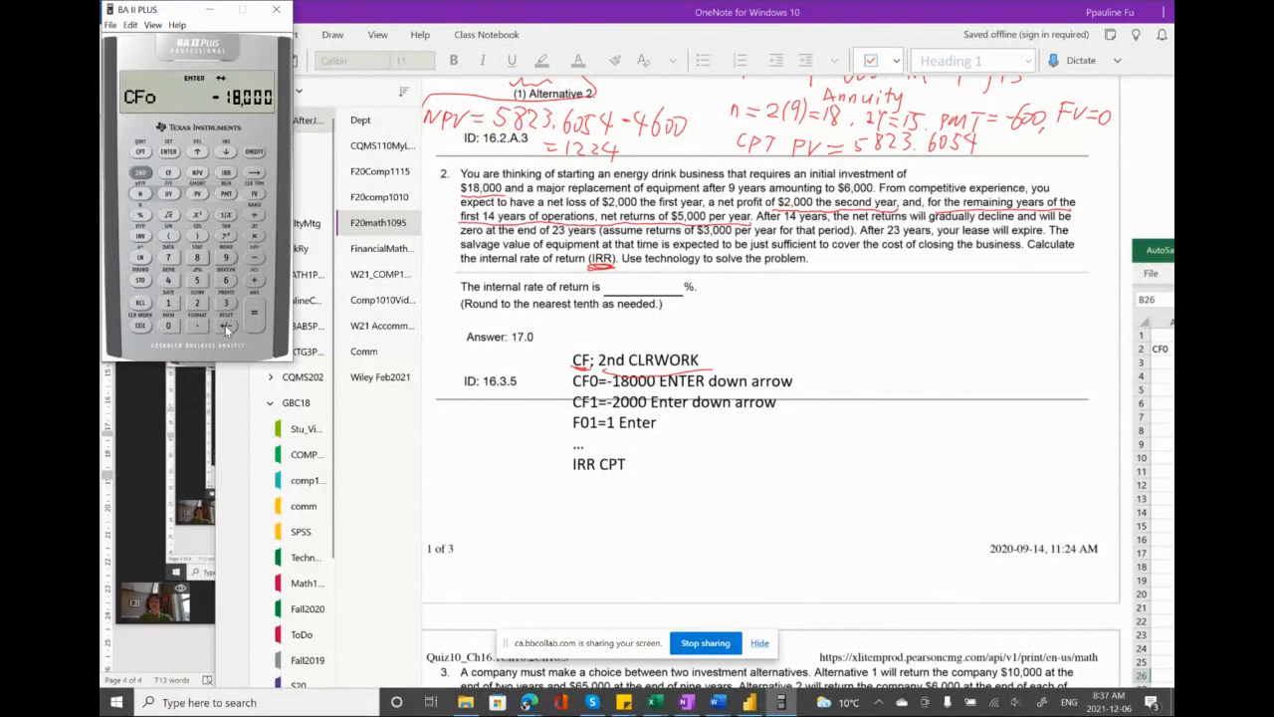
left_click(169, 151)
left_click(227, 152)
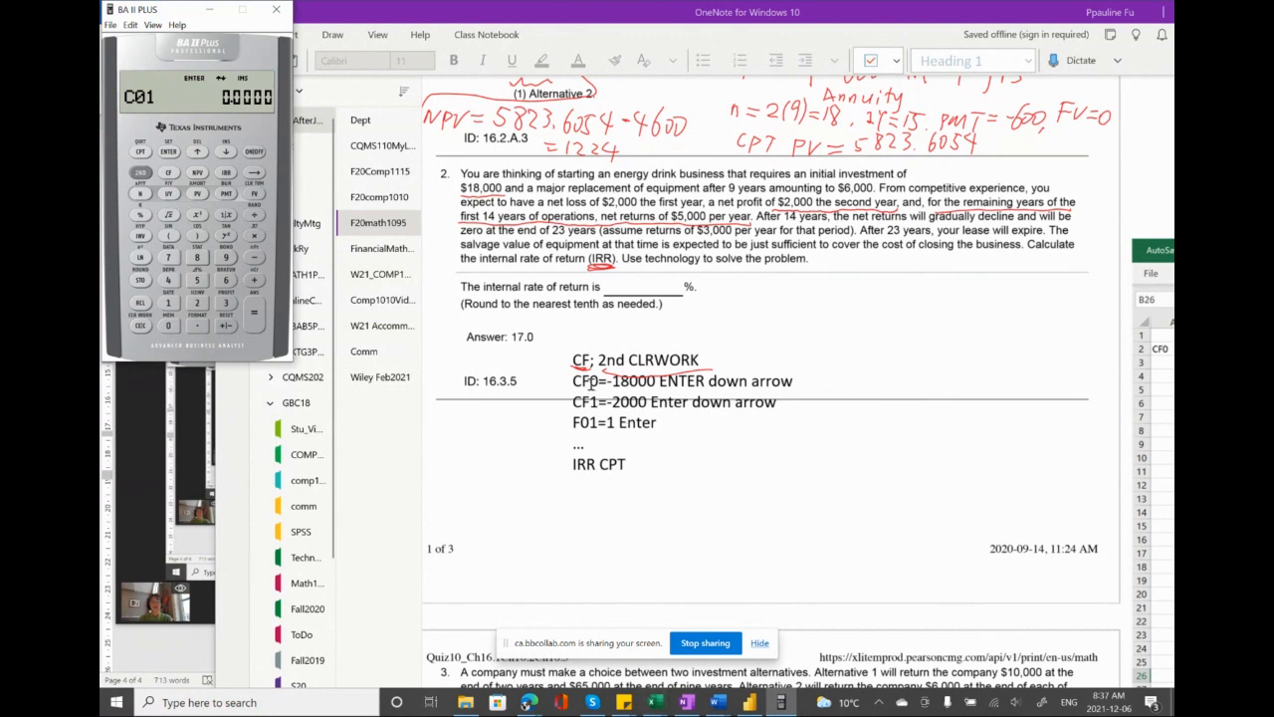
- Change the label CF0 to C01 in the "-18000 ENTER down arrow" line of the OneNote keystroke notes
left_click(591, 383)
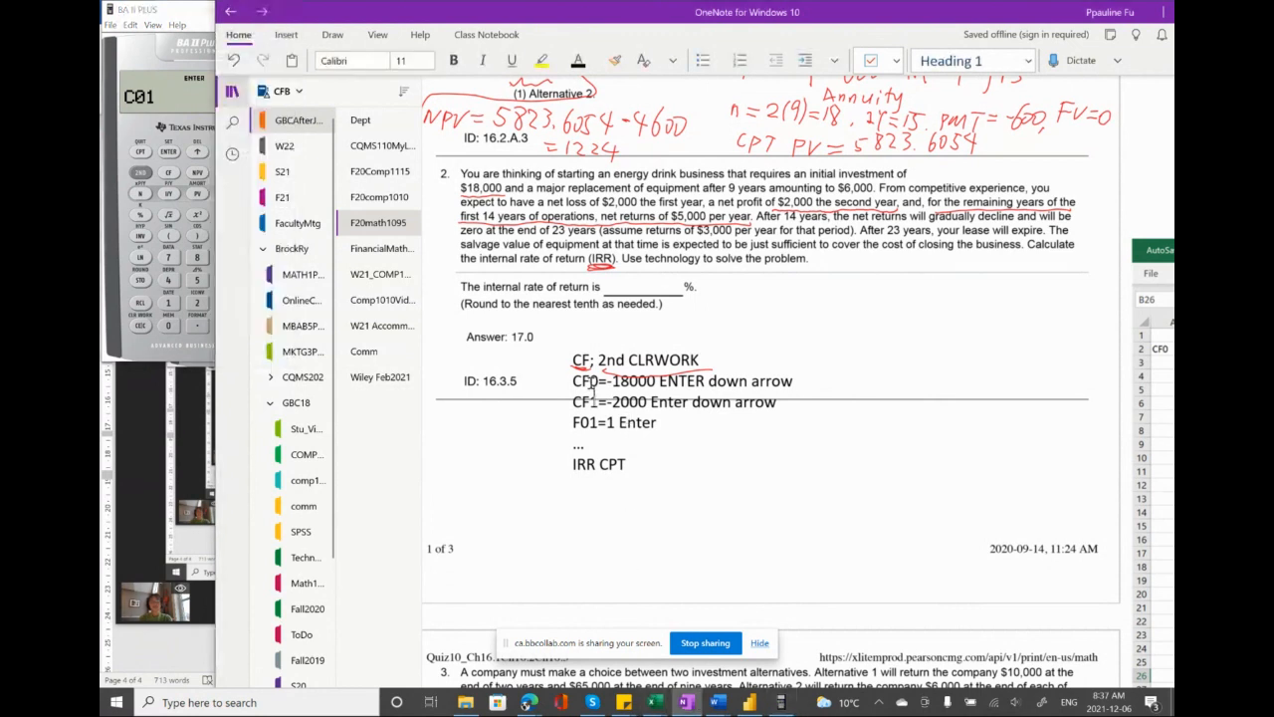
left_click(592, 382)
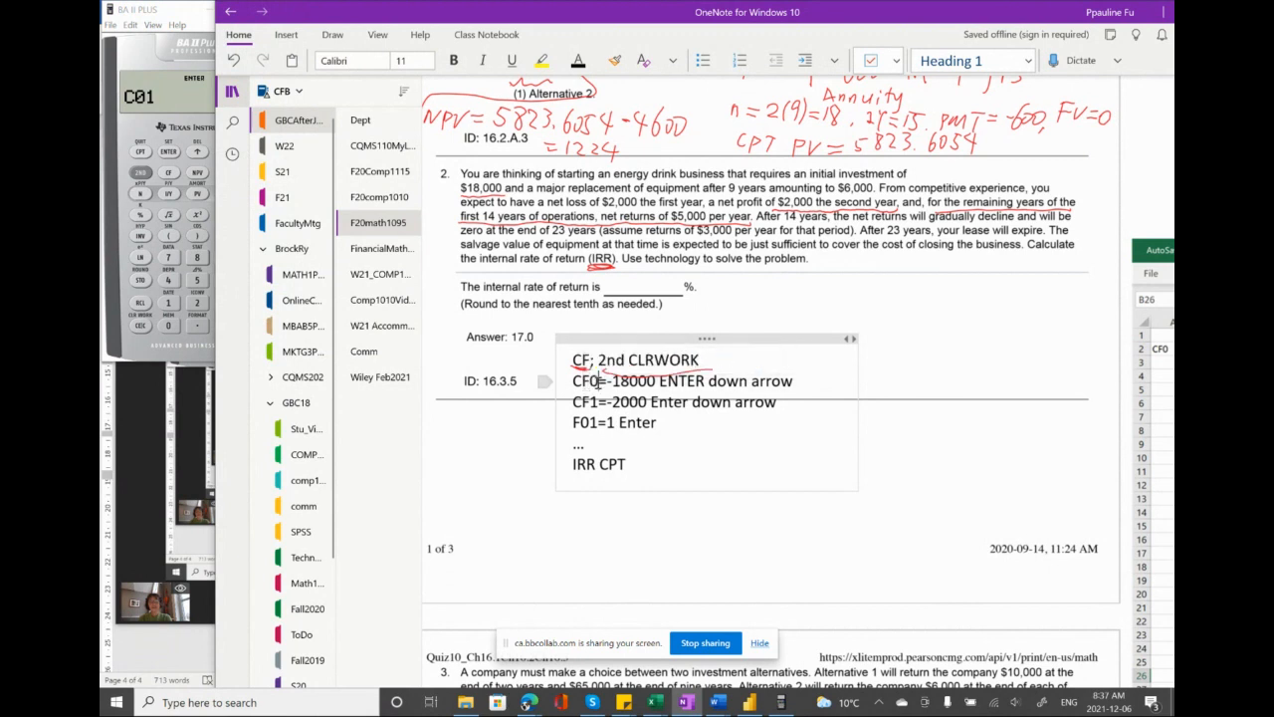
left_click_drag(598, 383, 584, 383)
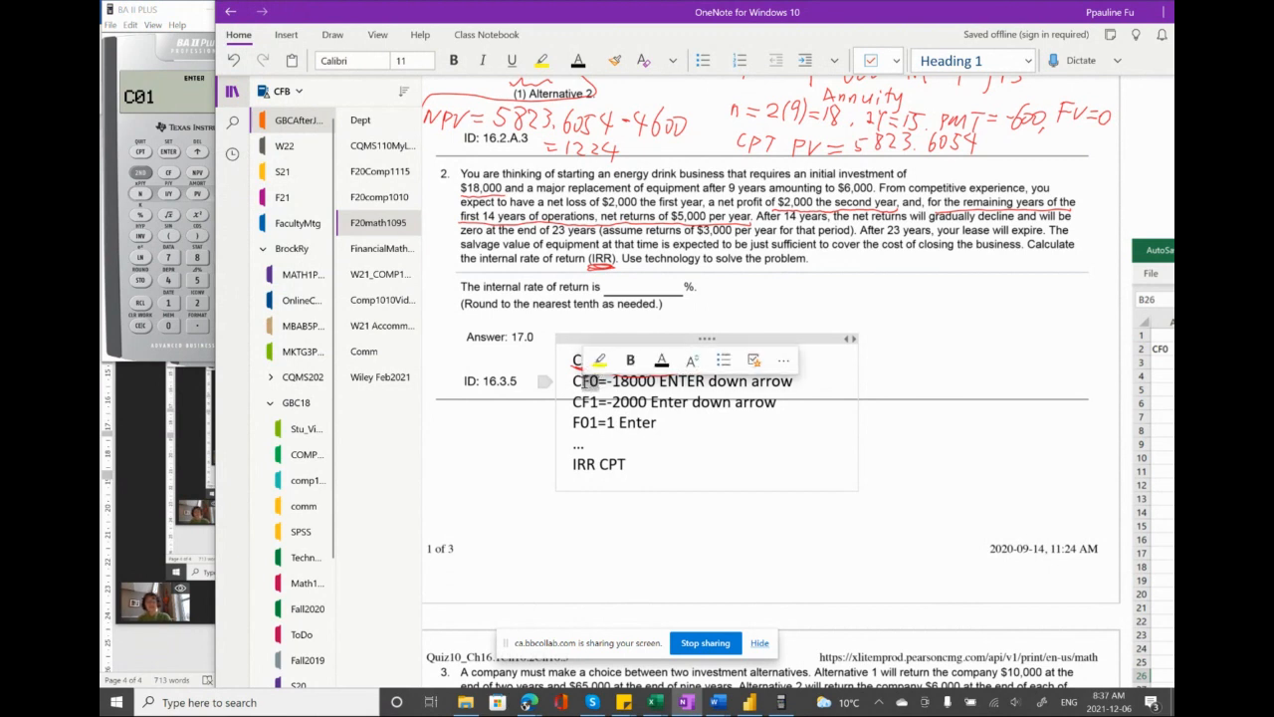
type("01")
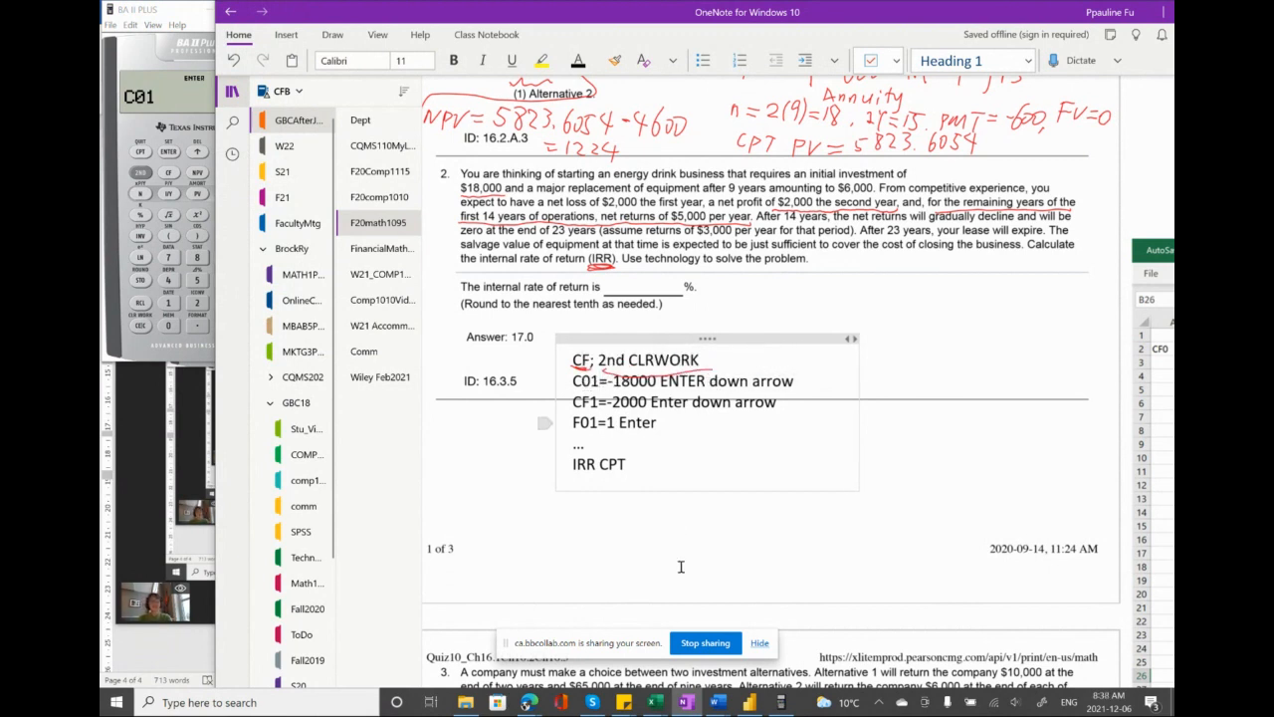
- Bring up the LectureNotes workbook's cash flows, and return to OneNote, moving its window aside to uncover the whole calculator
mouse_move(657, 705)
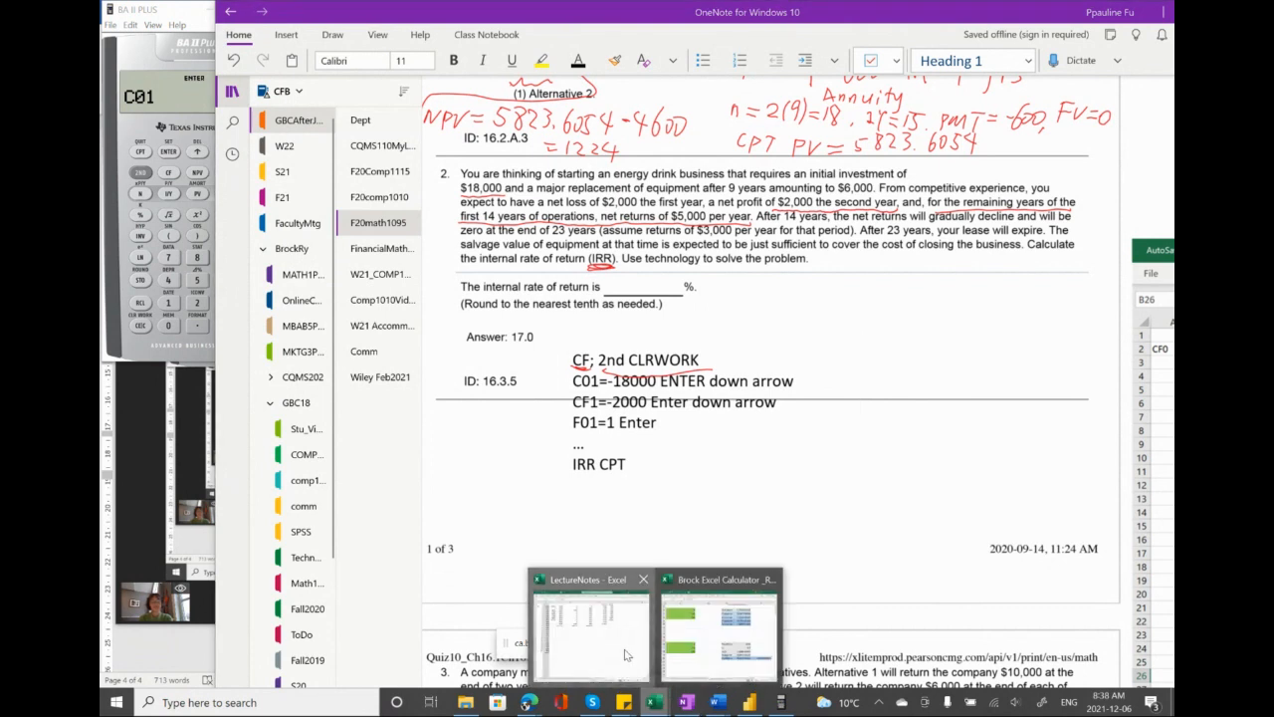
left_click(591, 627)
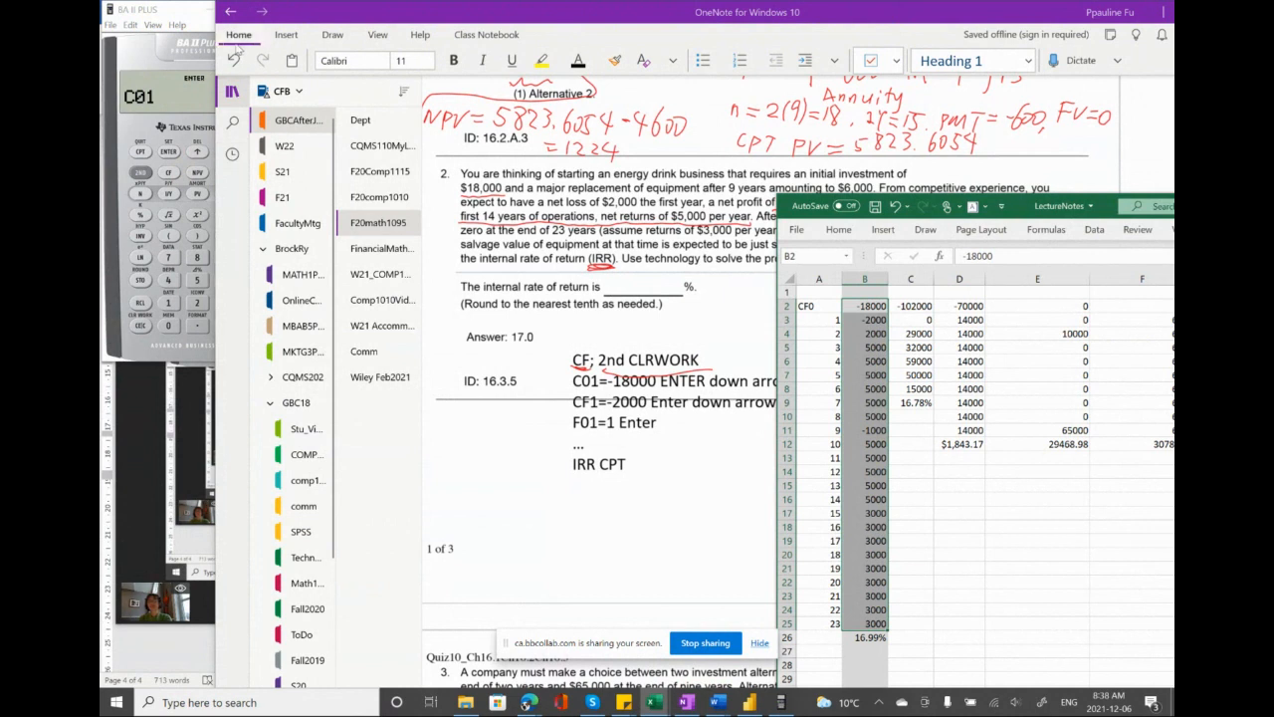
left_click(332, 17)
left_click_drag(332, 17, 410, 17)
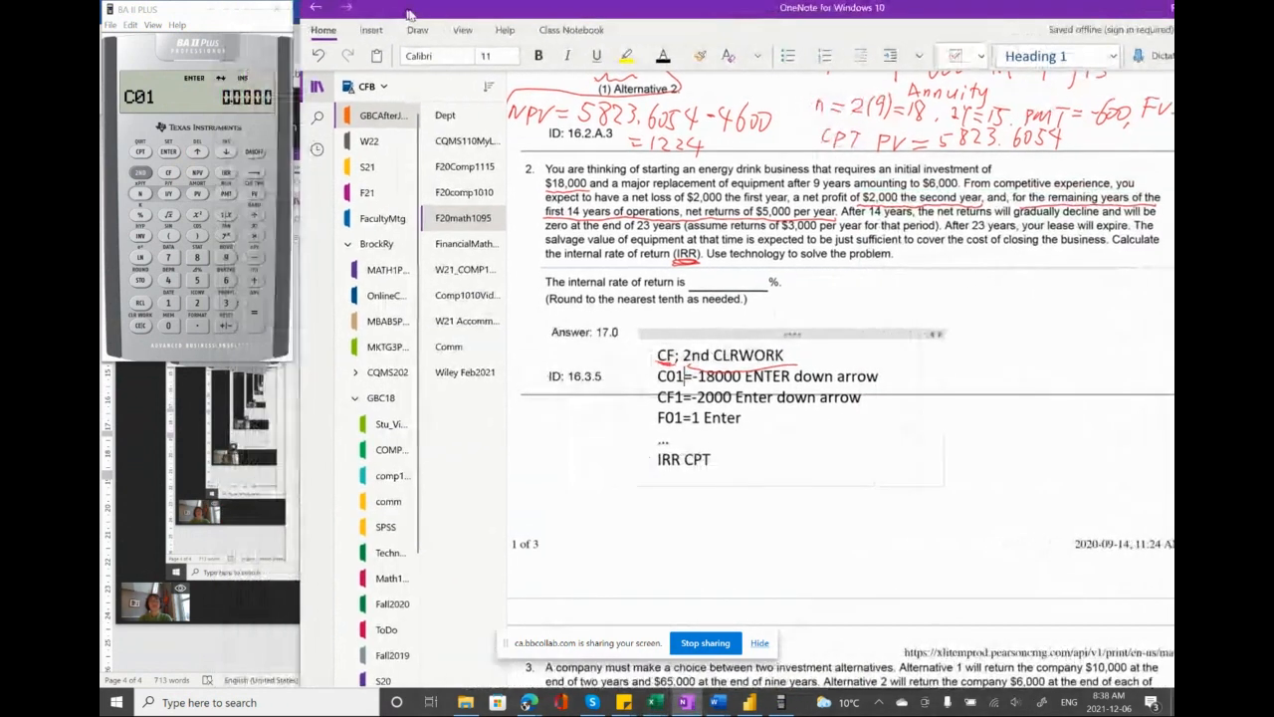
- Look over the pasted Excel cash flow table beside question 2 for the yearly cash flows
scroll(994, 412, "right", 1)
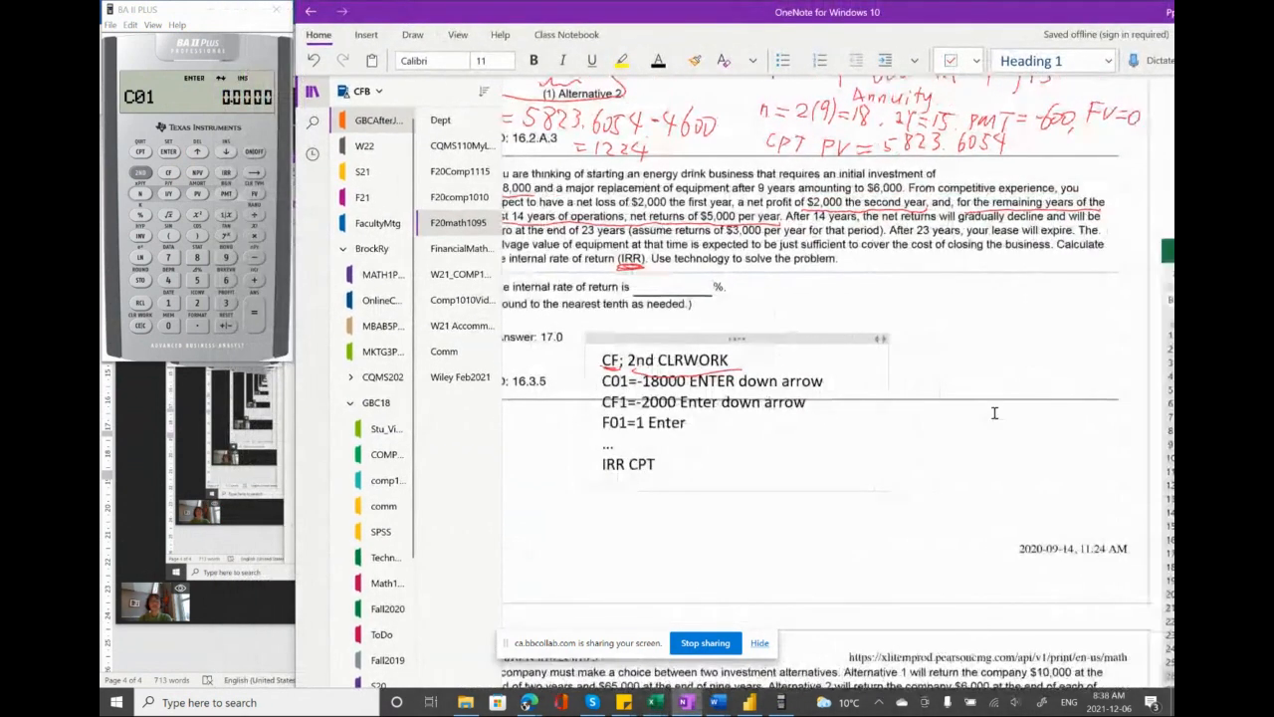
scroll(994, 412, "right", 2)
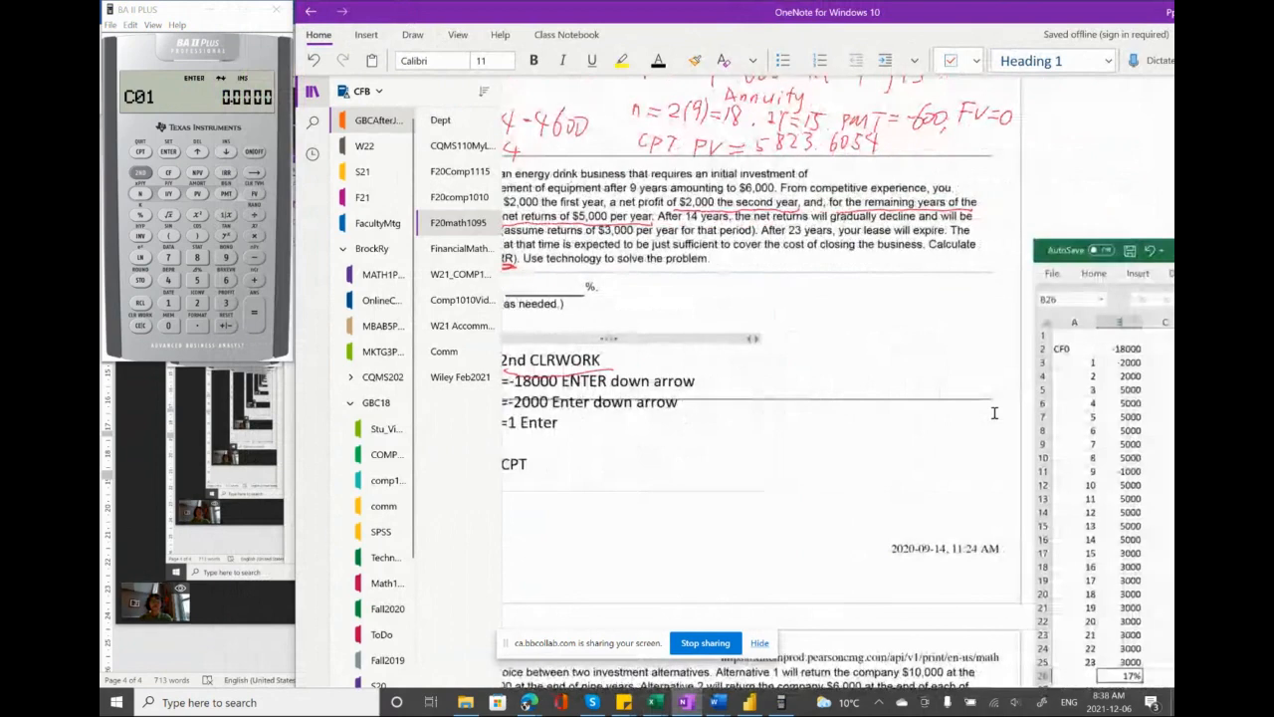
scroll(994, 412, "down", 1)
scroll(994, 412, "down", 1)
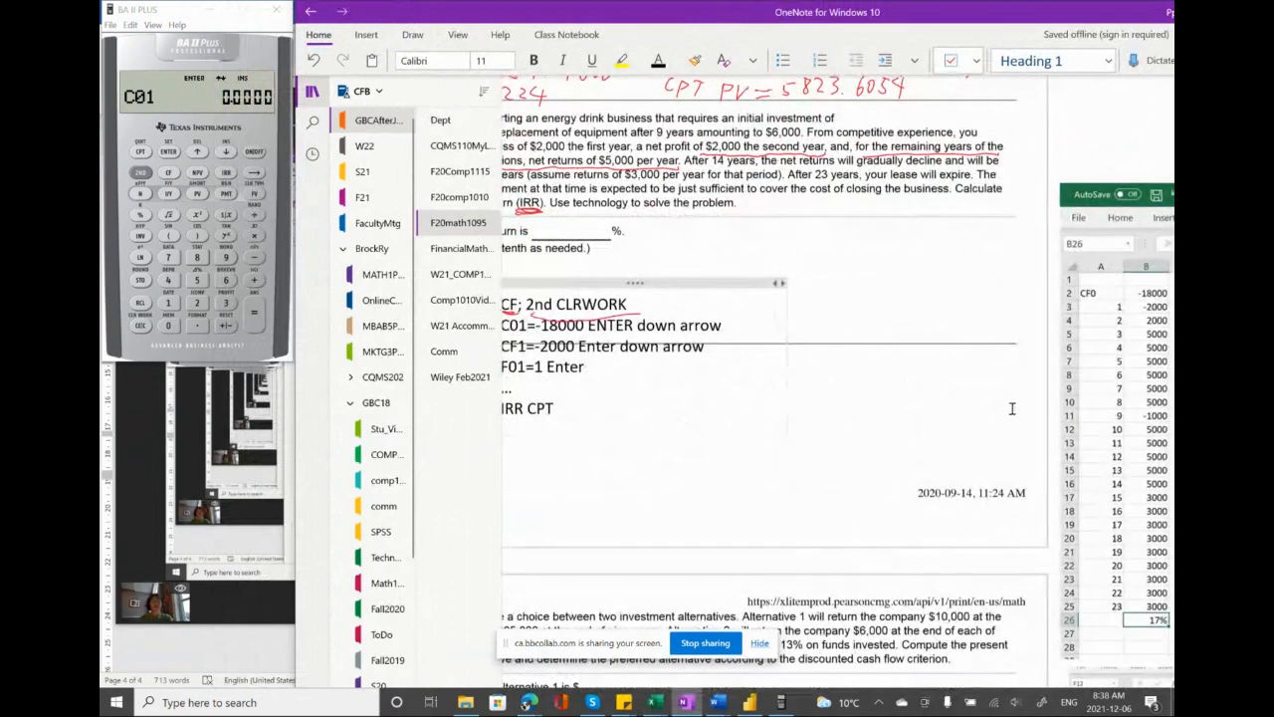
scroll(1031, 410, "left", 1)
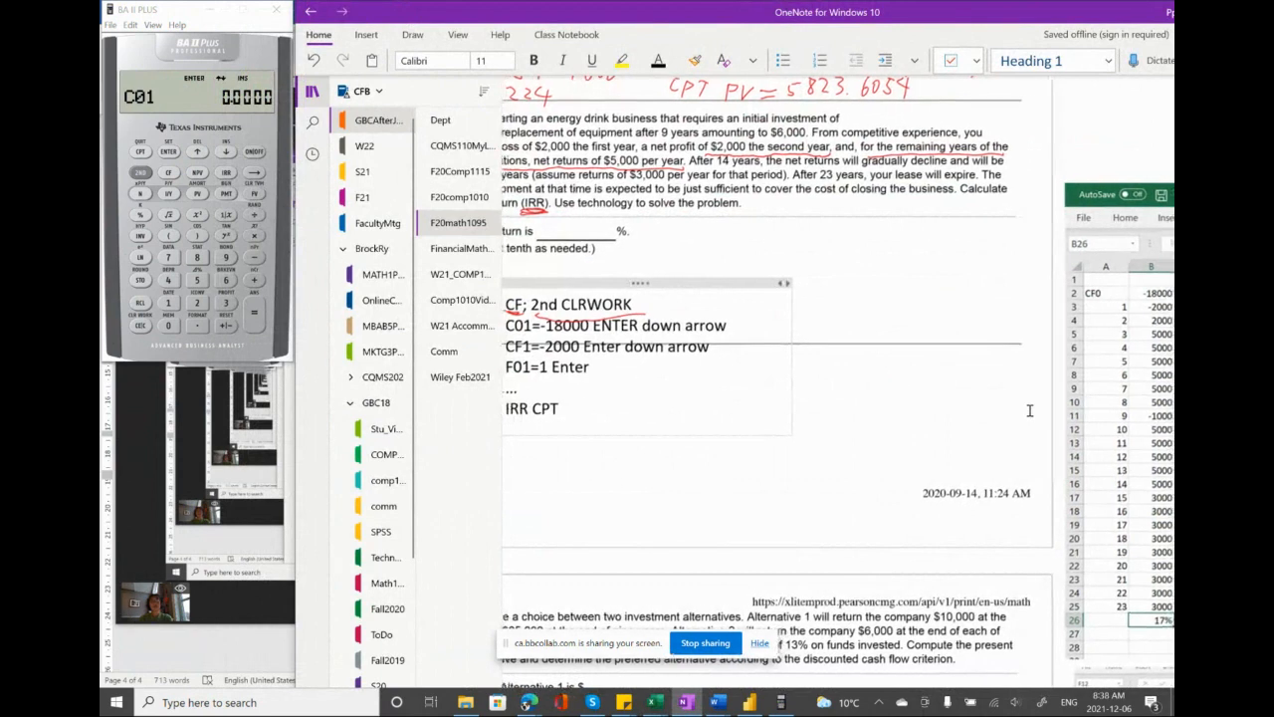
scroll(1031, 410, "left", 3)
scroll(1031, 410, "right", 8)
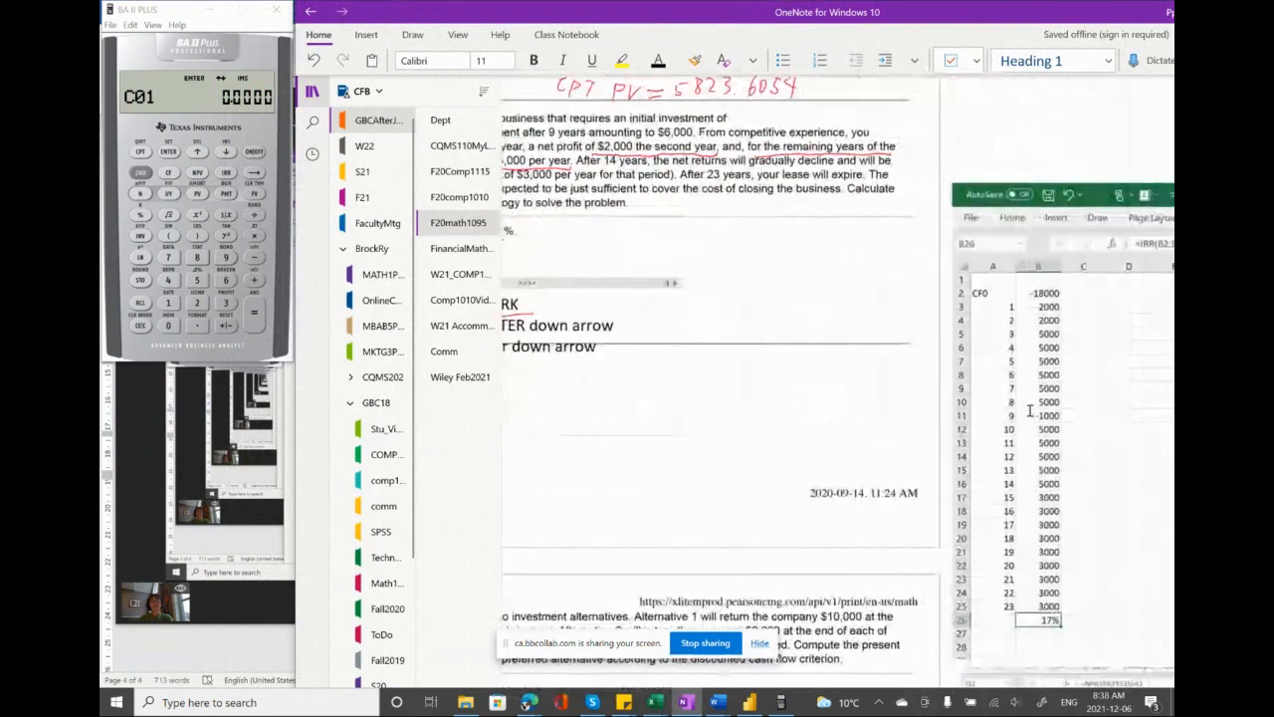
scroll(1031, 410, "right", 2)
scroll(1031, 410, "down", 2)
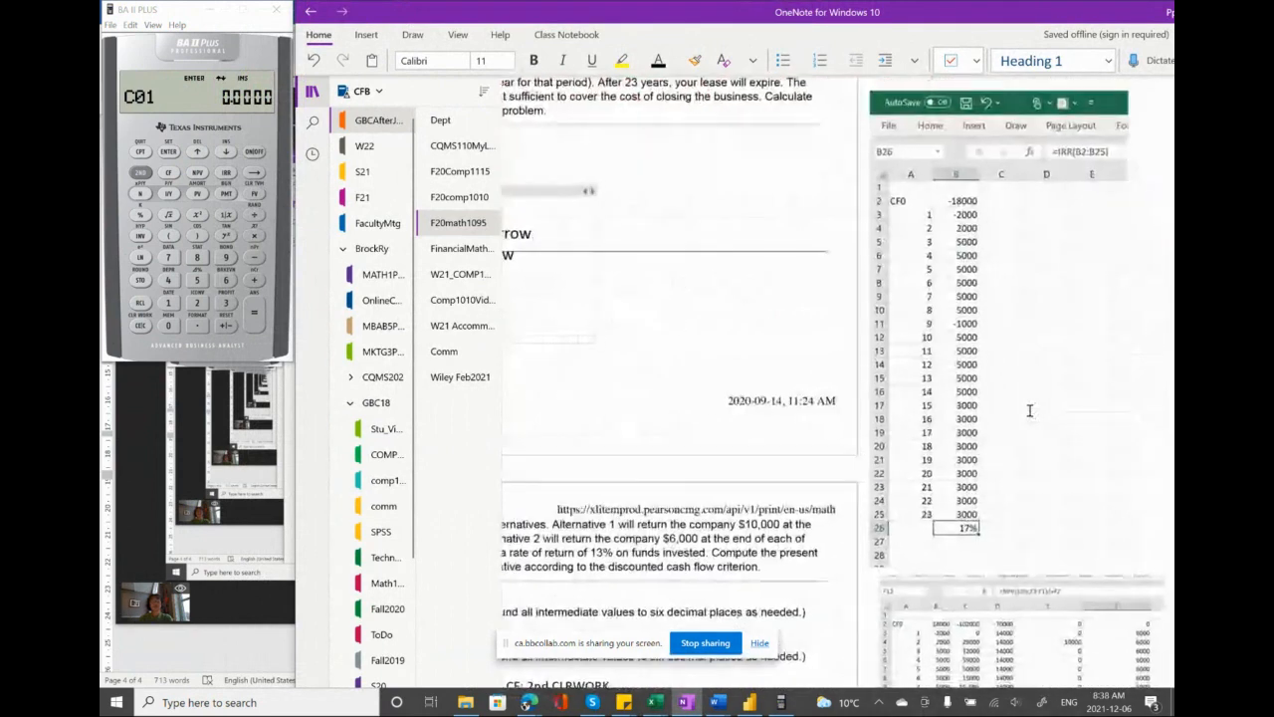
right_click(1031, 409)
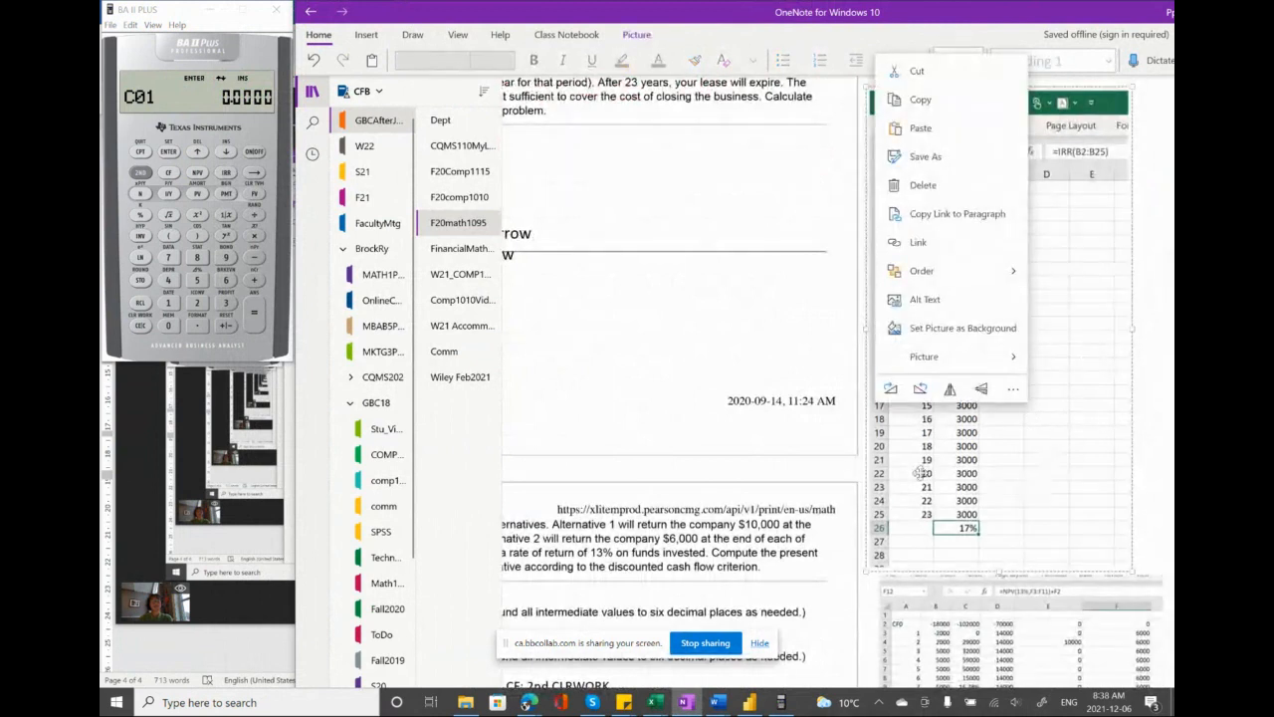
middle_click(736, 351)
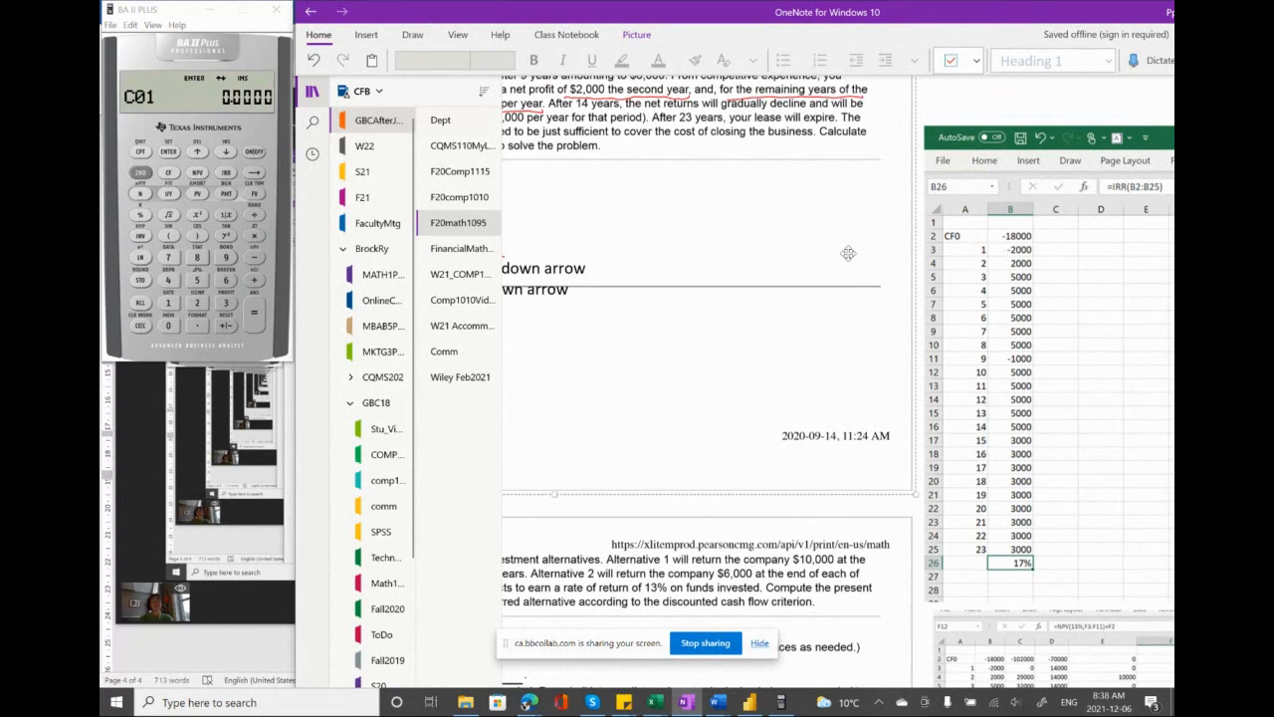
- Enter the first-year cash flow C01 as -2000 with frequency F01 of 1 on the calculator, and advance to C02
left_click(196, 302)
left_click(165, 326)
left_click(166, 327)
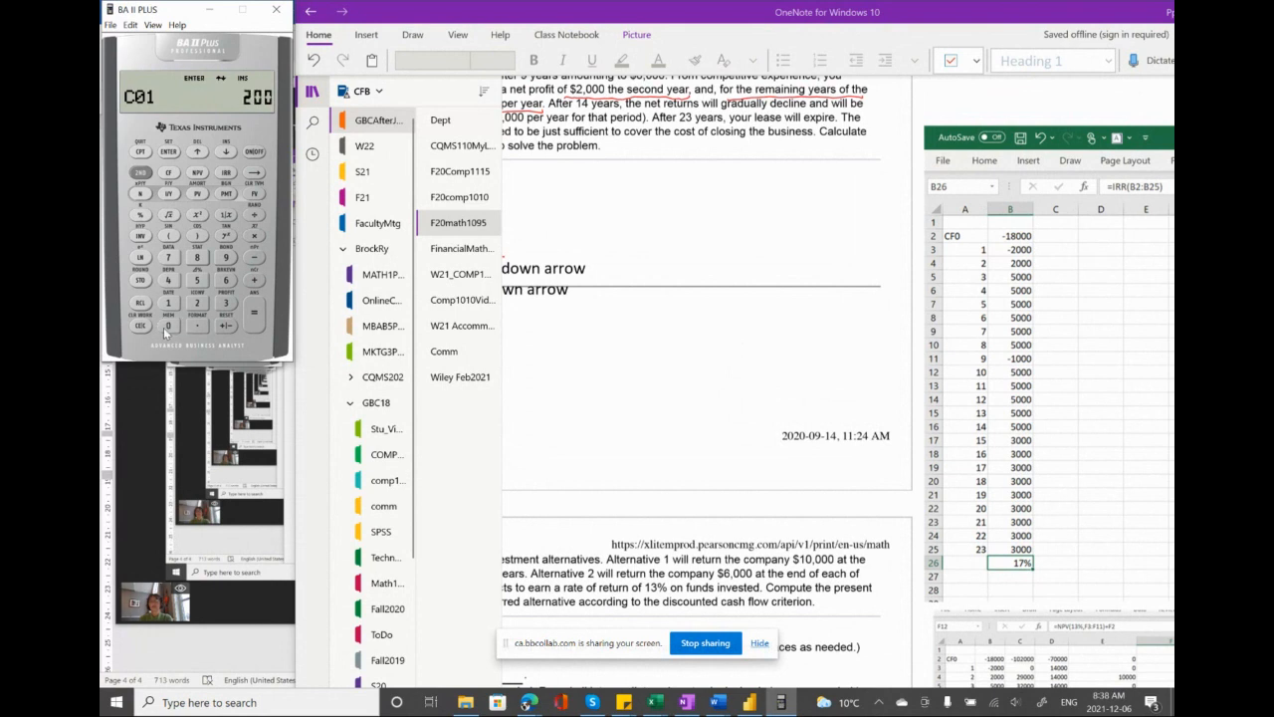
left_click(165, 327)
left_click(170, 153)
scroll(661, 390, "left", 3)
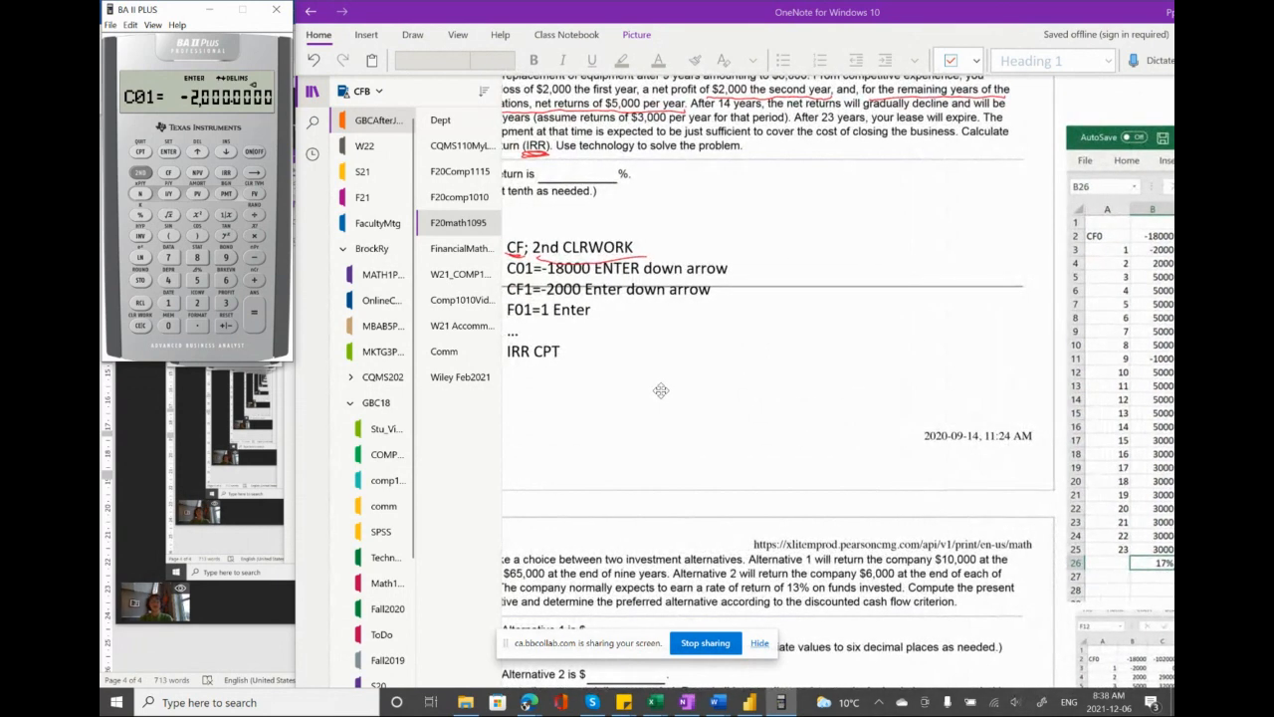
left_click(226, 152)
left_click(168, 303)
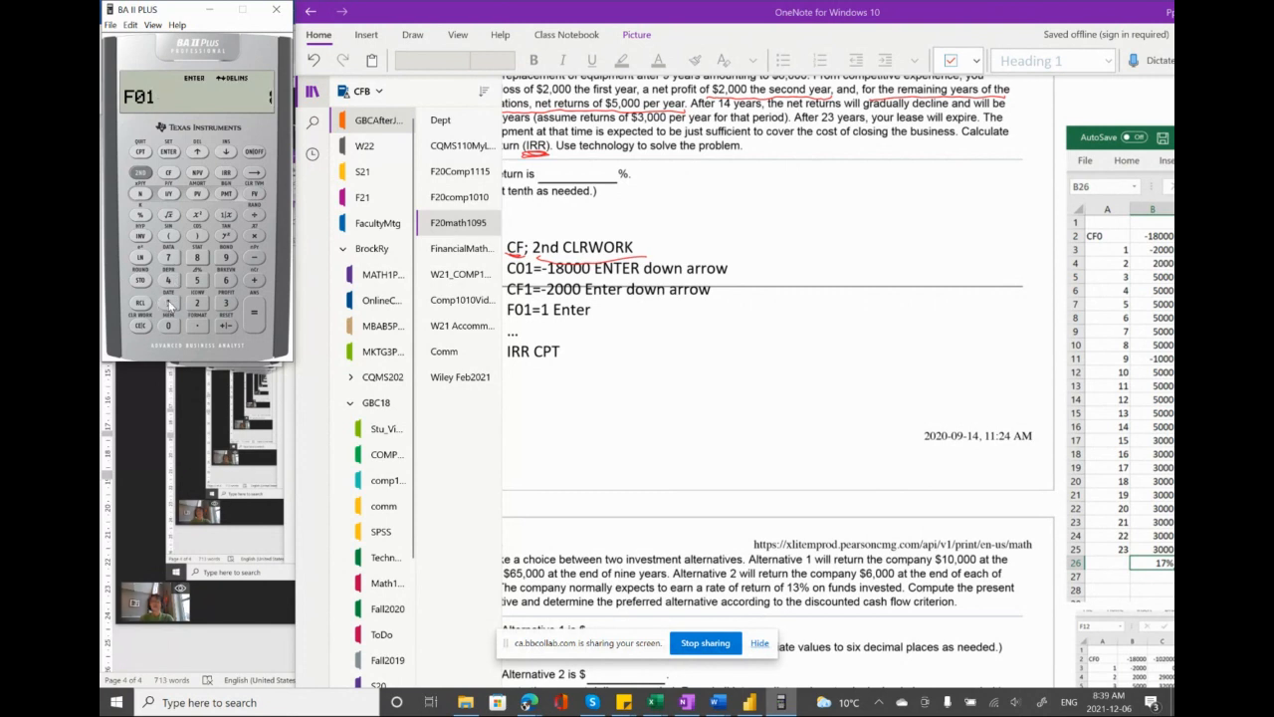
left_click(169, 155)
left_click(227, 152)
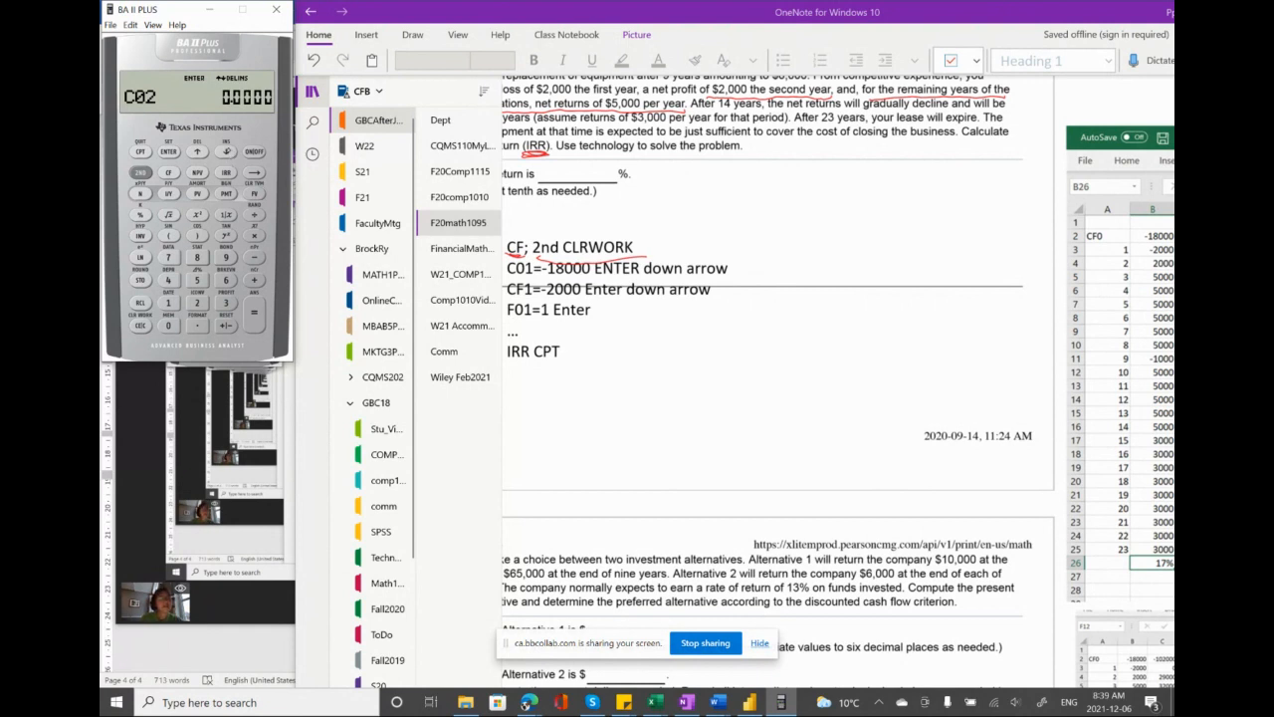
- Handwrite C01, C02 and C03 beside years 1 to 3 of the table, and enter C02 as 2000 with frequency F02 of 1
left_click_drag(1097, 247, 1097, 253)
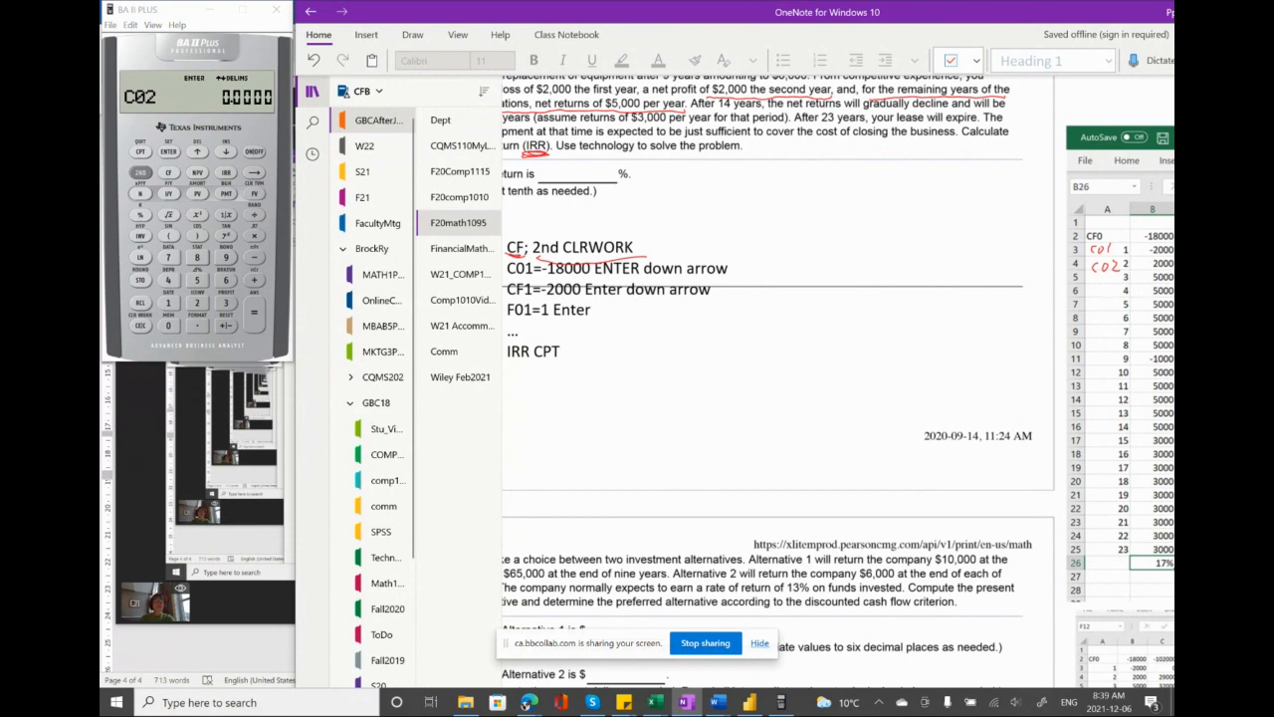
left_click(197, 302)
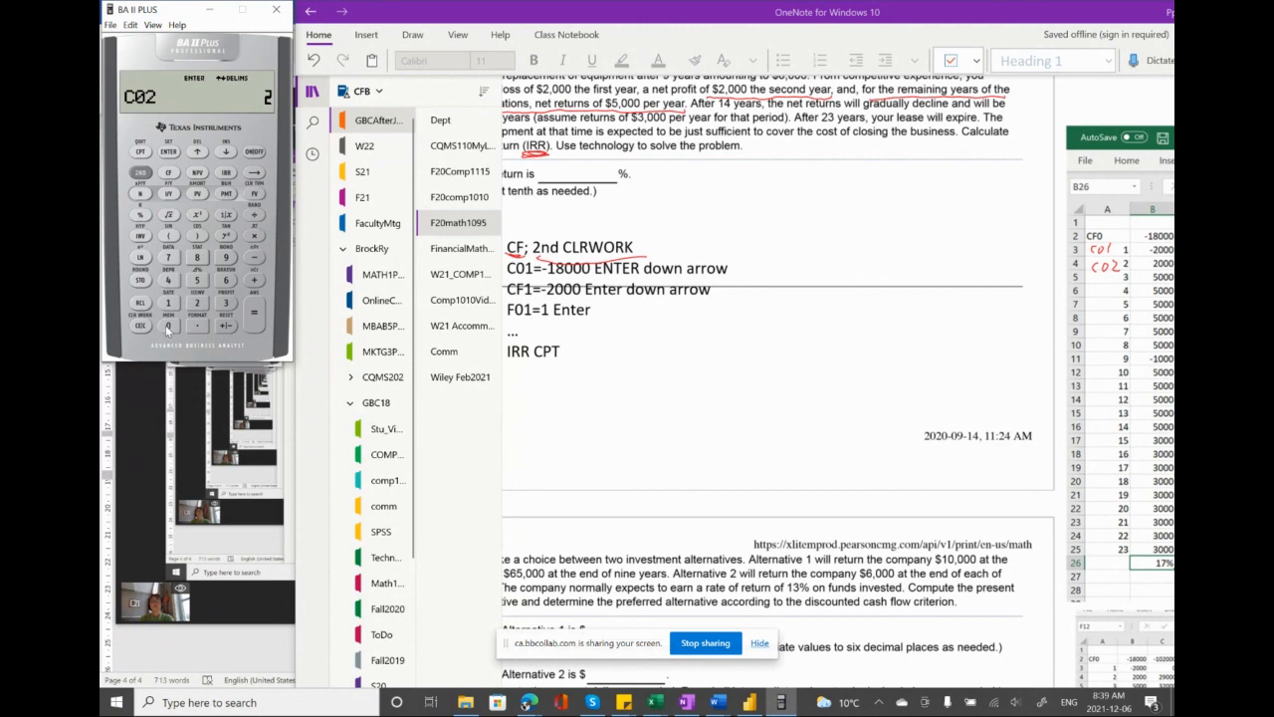
left_click(166, 324)
left_click(165, 325)
left_click(165, 325)
left_click(171, 153)
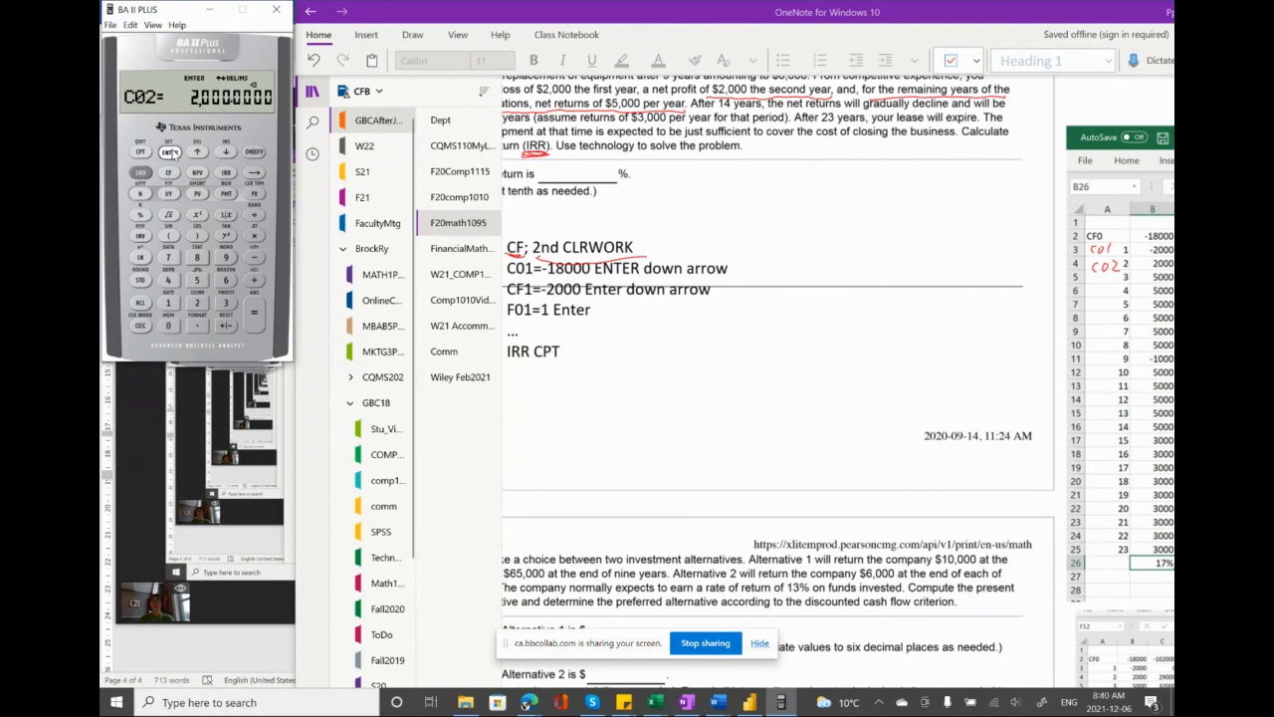
left_click(225, 153)
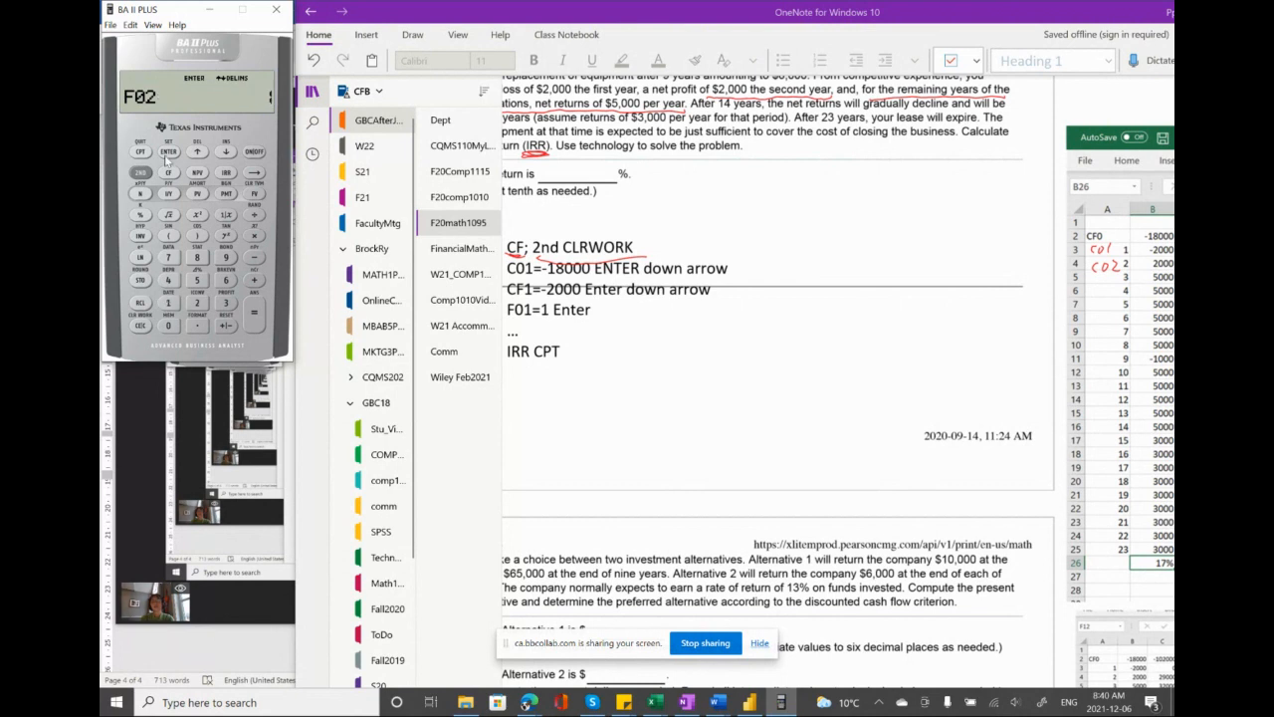
left_click(226, 152)
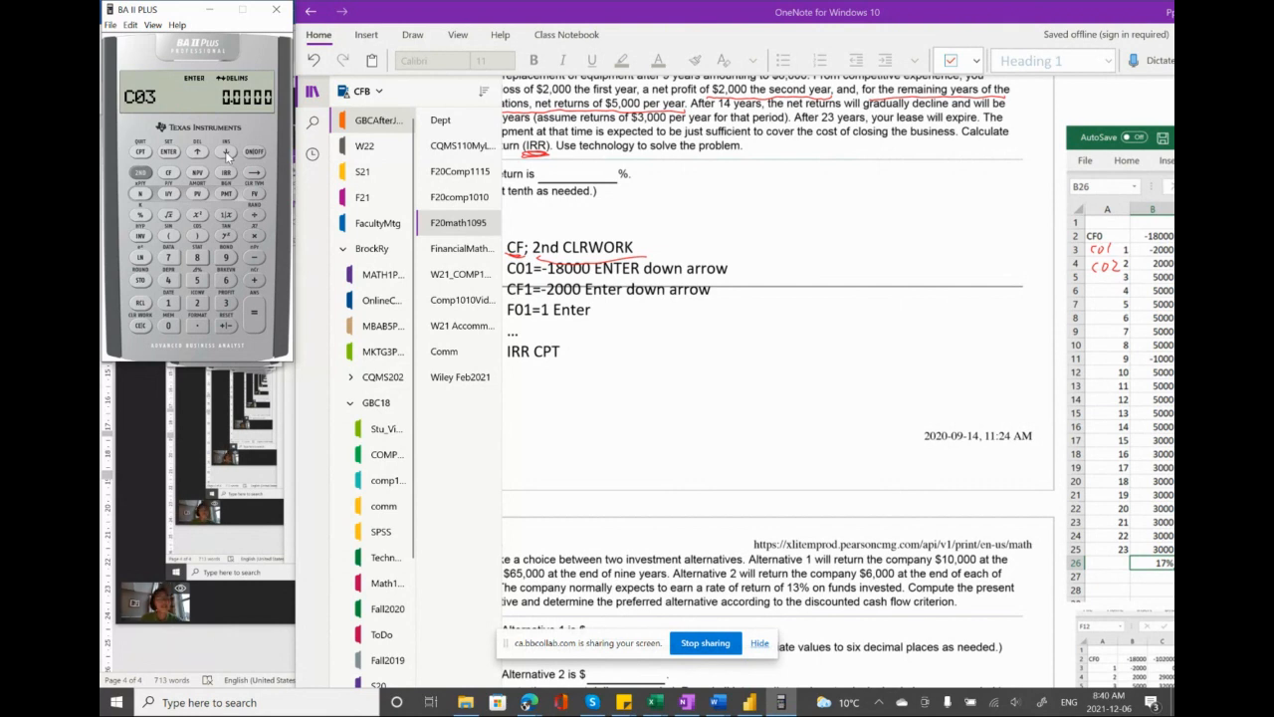
left_click_drag(1102, 275, 1113, 283)
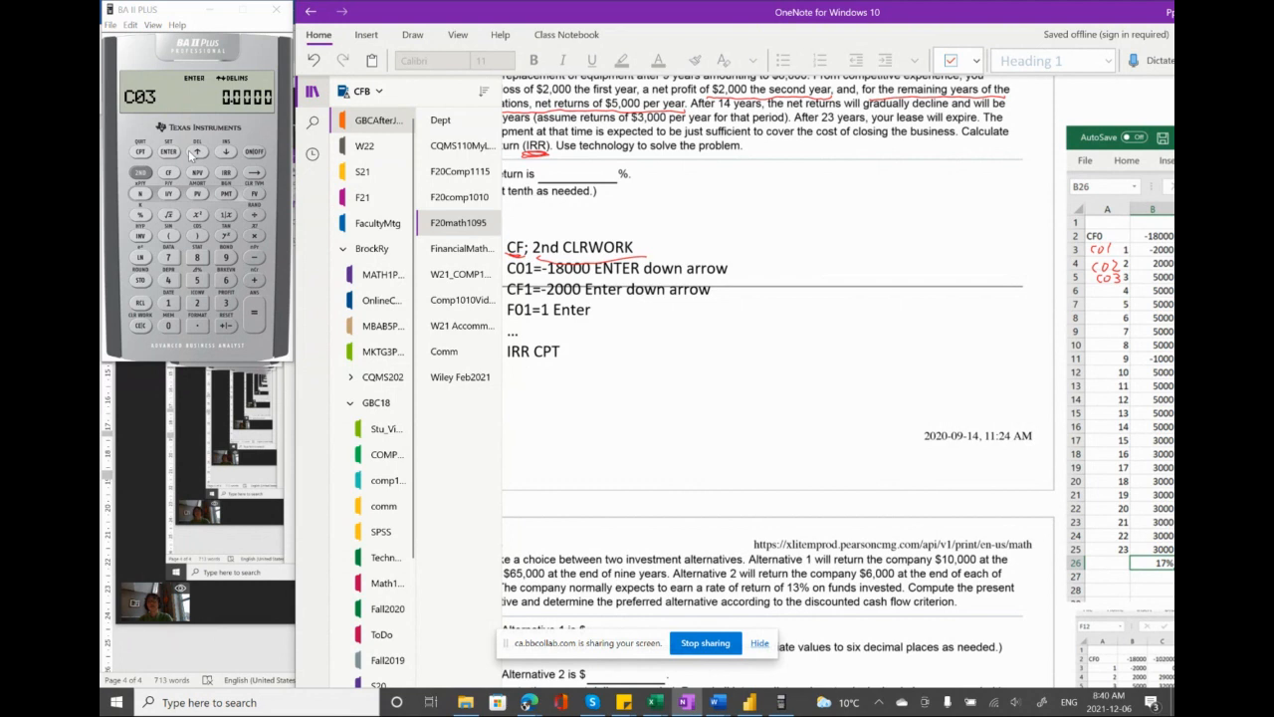
- Enter the third cash flow C03 as 5000 on the calculator and advance to its frequency F03
left_click(197, 282)
left_click(169, 327)
double_click(169, 327)
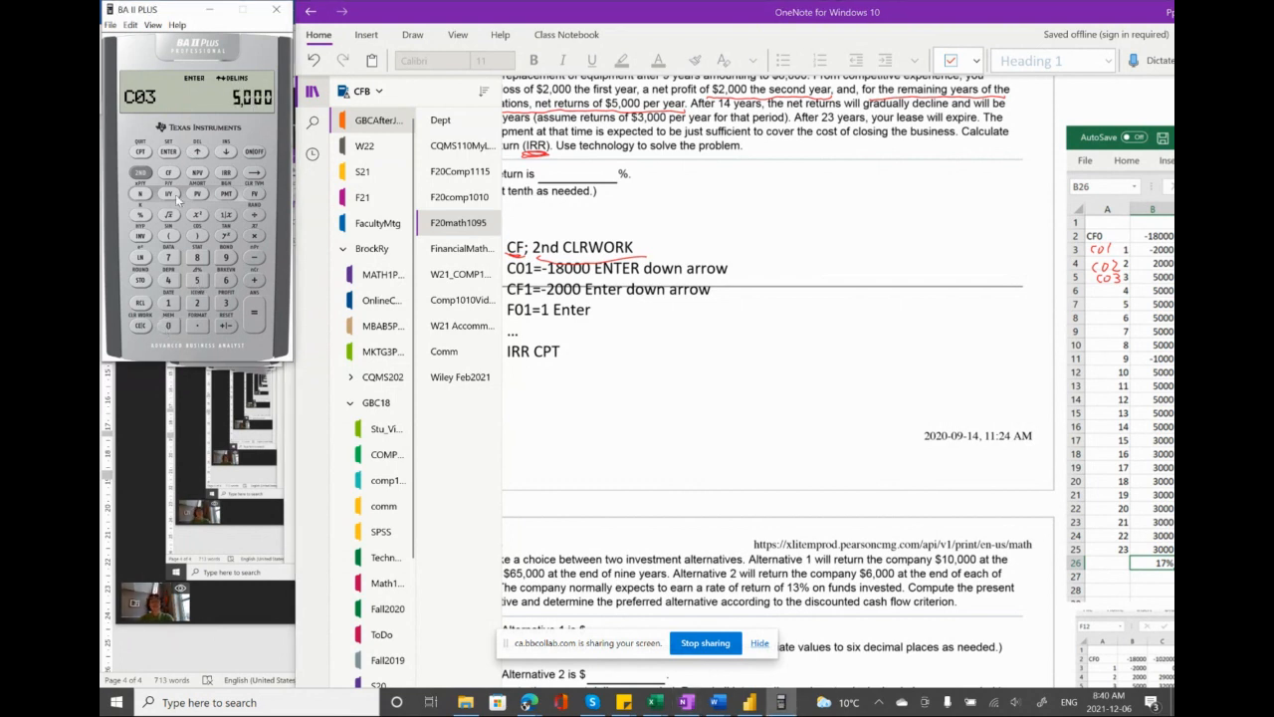
left_click(169, 151)
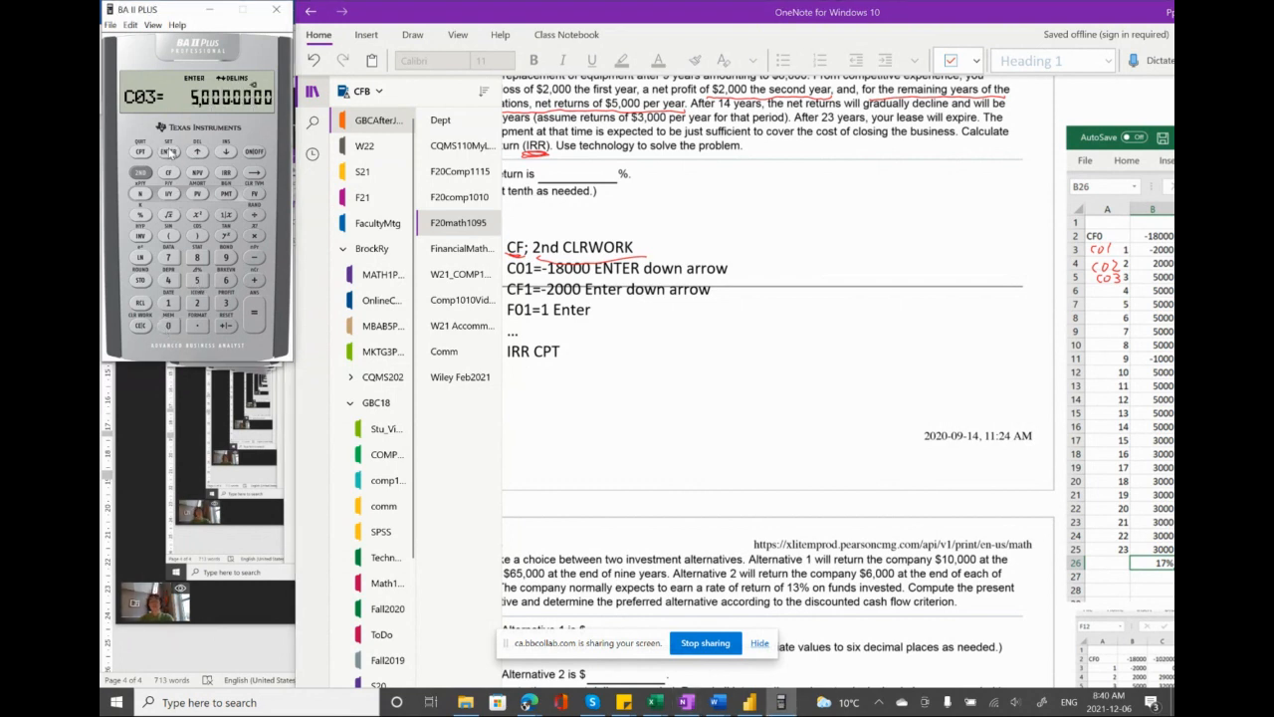
left_click(227, 152)
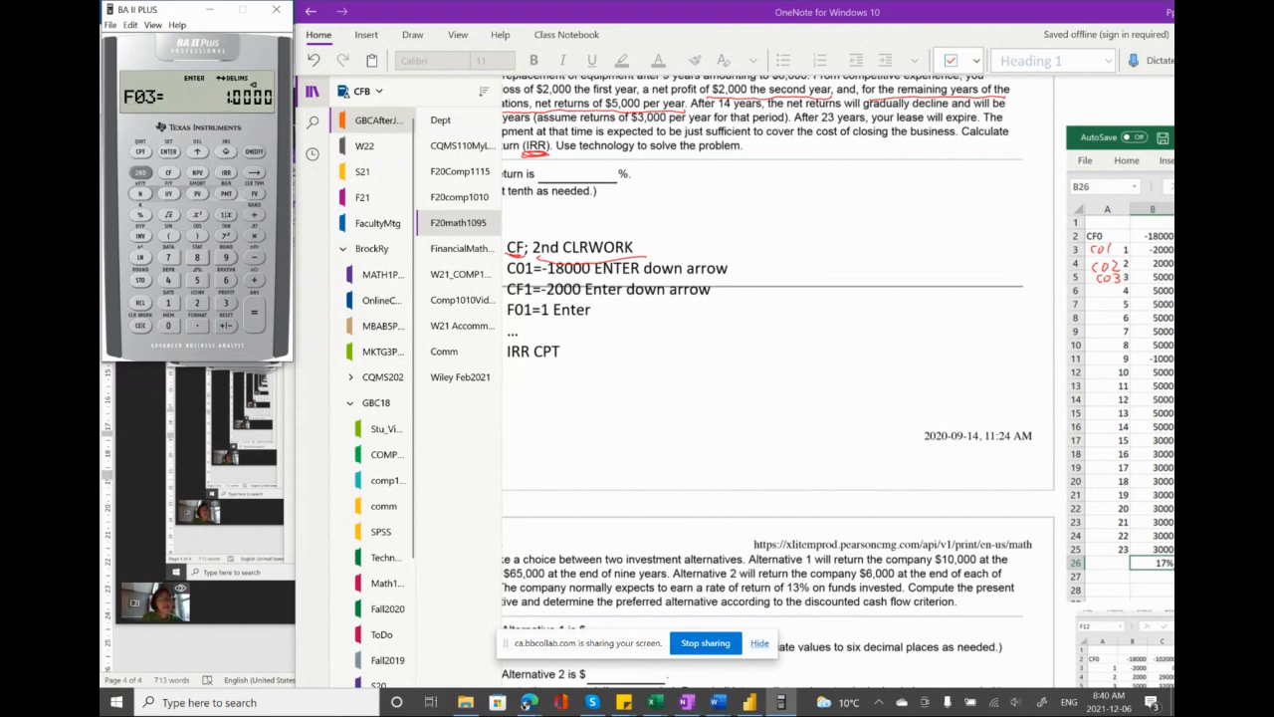
- Mark the 5000 cash flows of years 3 to 8, handwrite F03=6 beside them, and enter F03 as 6 on the calculator
left_click_drag(1033, 270, 1050, 272)
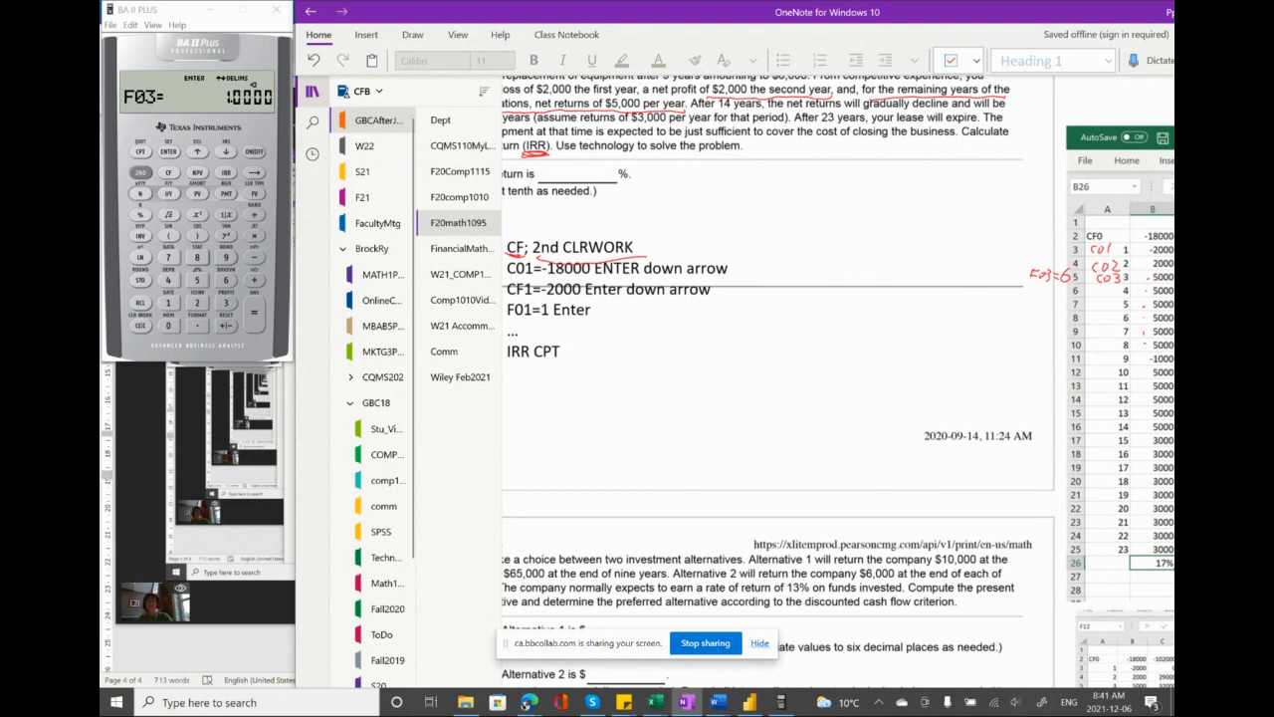
left_click(226, 280)
left_click(168, 151)
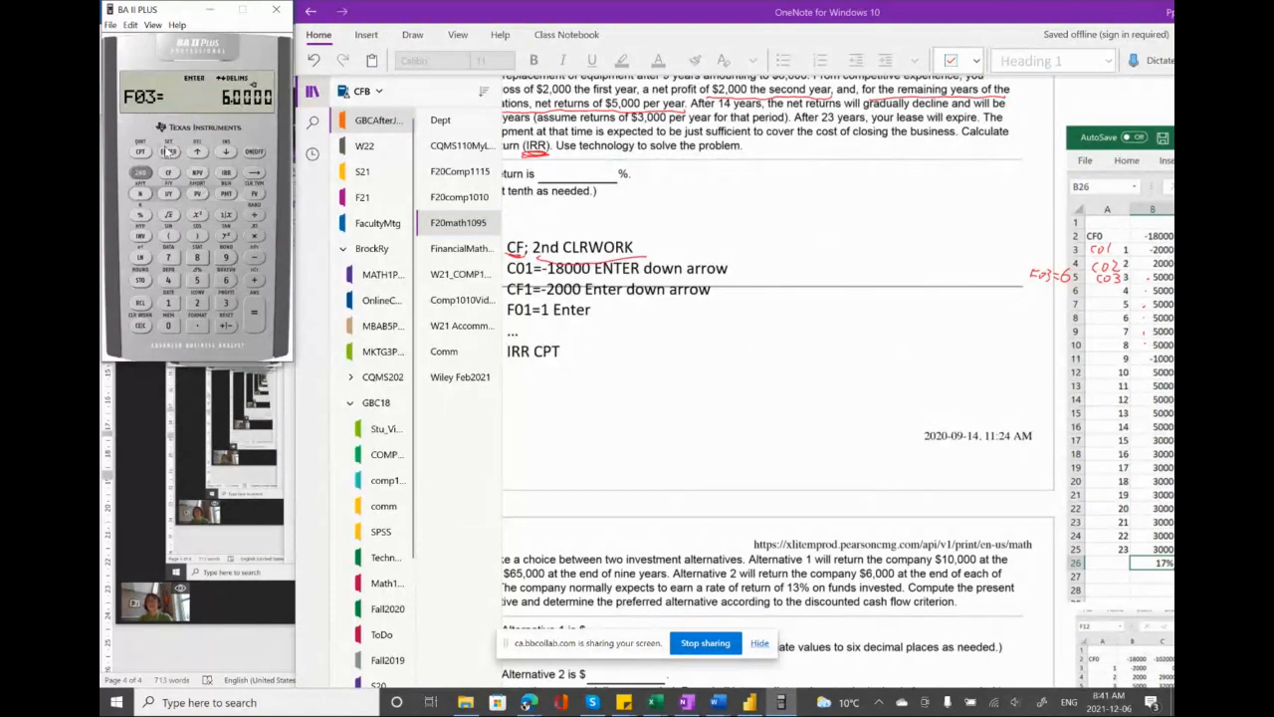
left_click(227, 152)
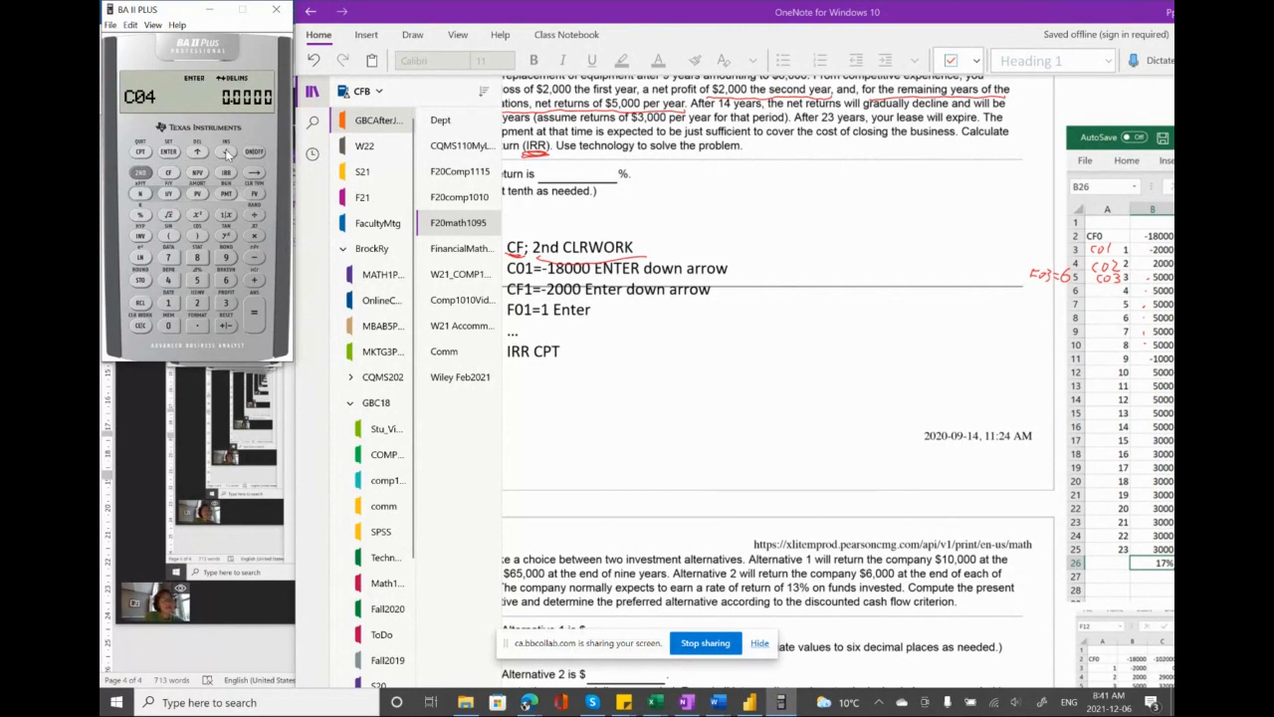
- Handwrite C04 beside year 9 of the table, and enter C04 as -1000 on the calculator
left_click_drag(1097, 353, 1115, 362)
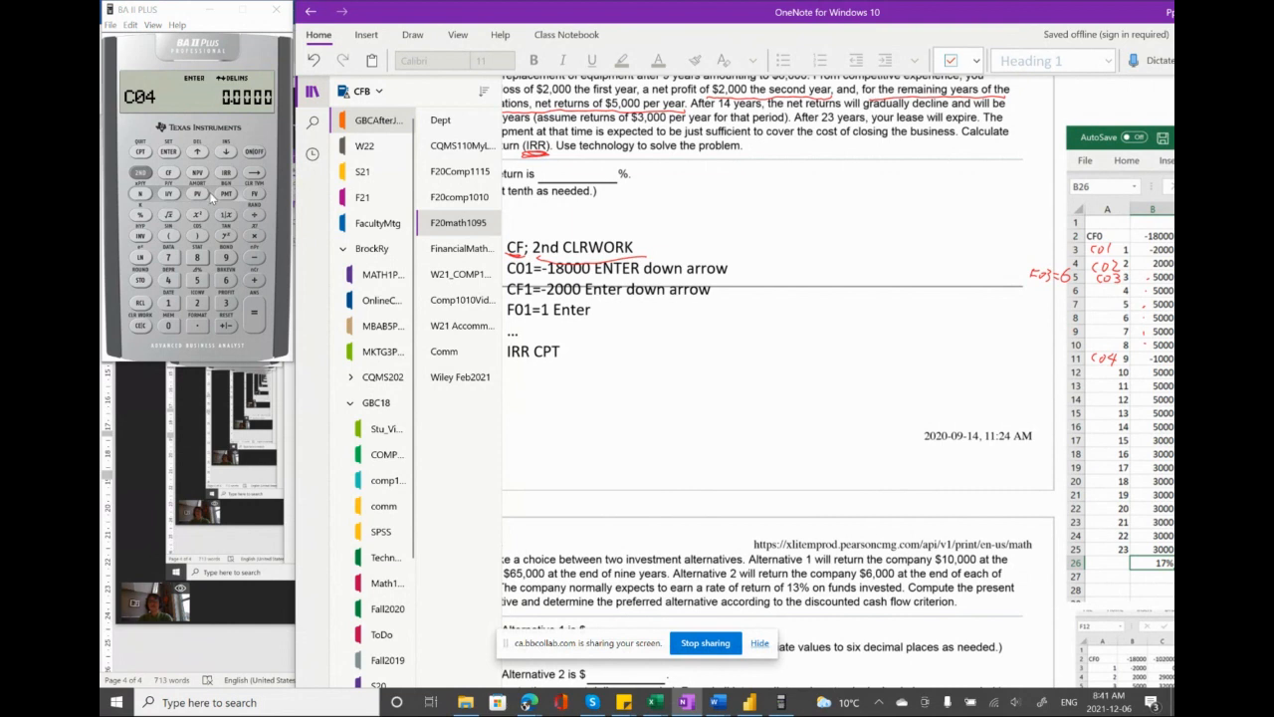
left_click(169, 304)
left_click(169, 326)
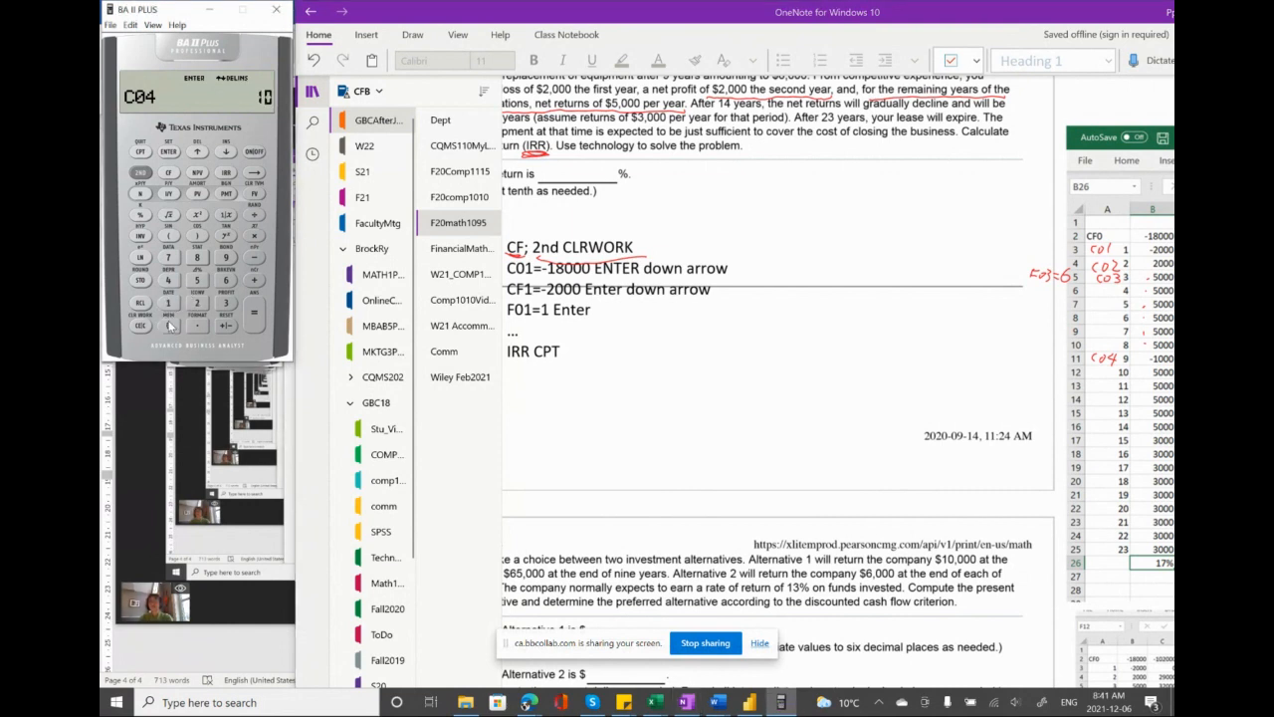
left_click(170, 325)
left_click(169, 326)
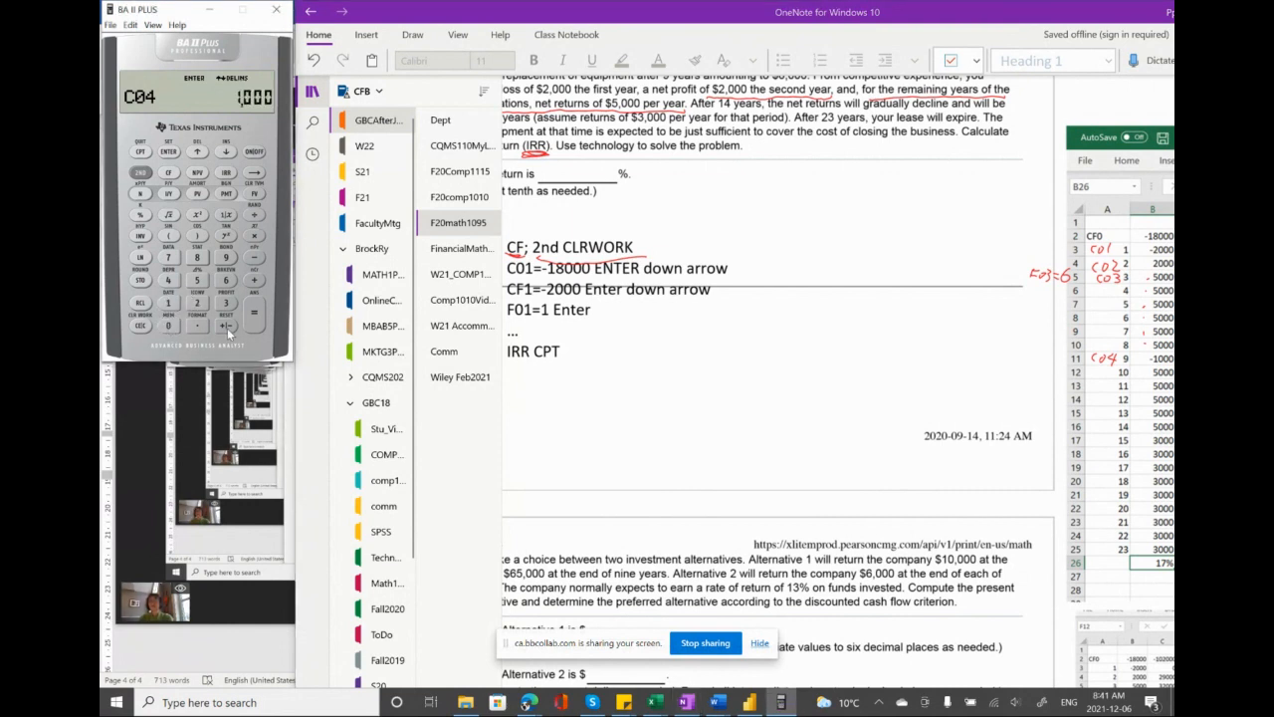
left_click(169, 153)
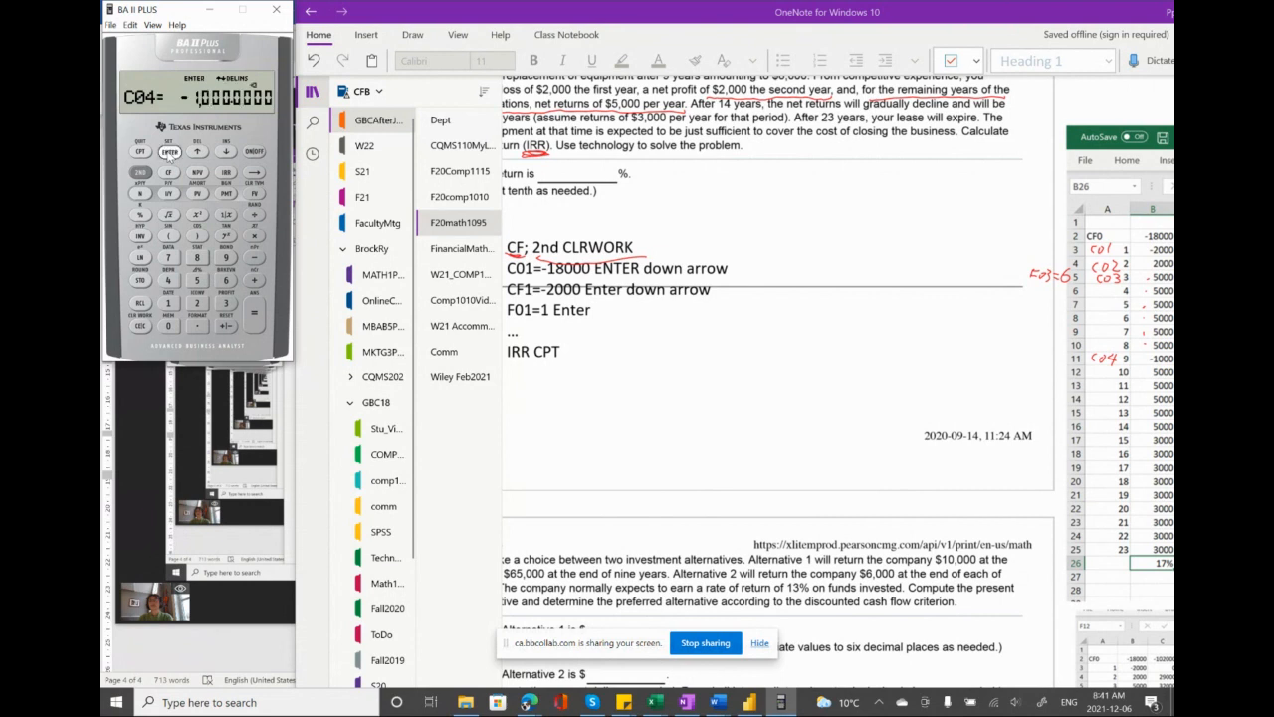
left_click(227, 152)
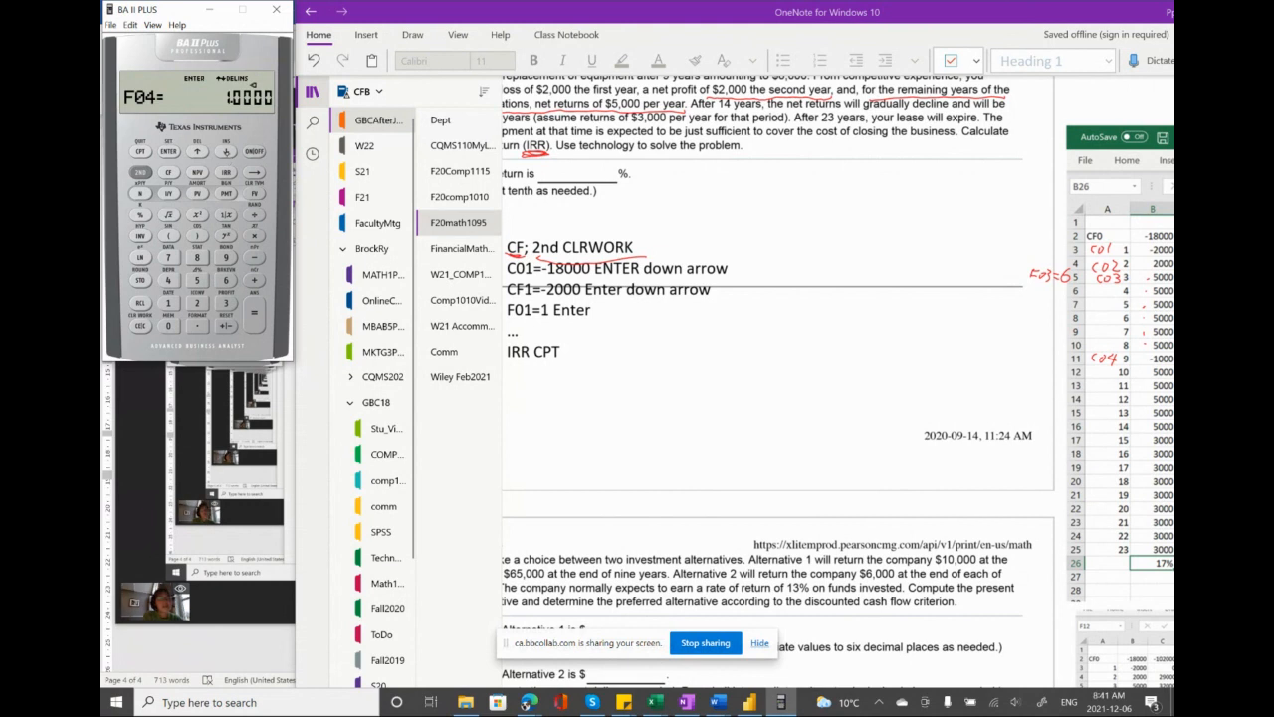
- Handwrite F04=1 next to C04, enter the frequency F04 as 1 on the calculator, and advance to C05
left_click(1016, 354)
left_click_drag(1030, 354, 1042, 361)
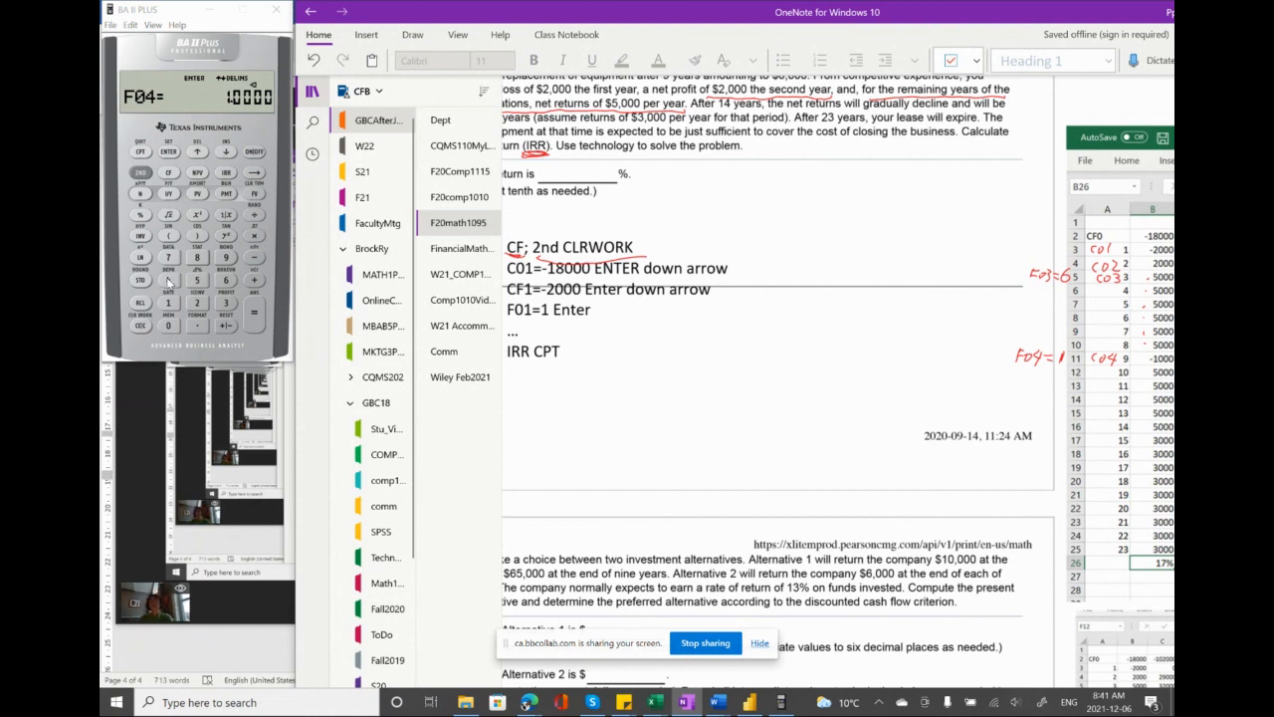
left_click(171, 302)
left_click(169, 152)
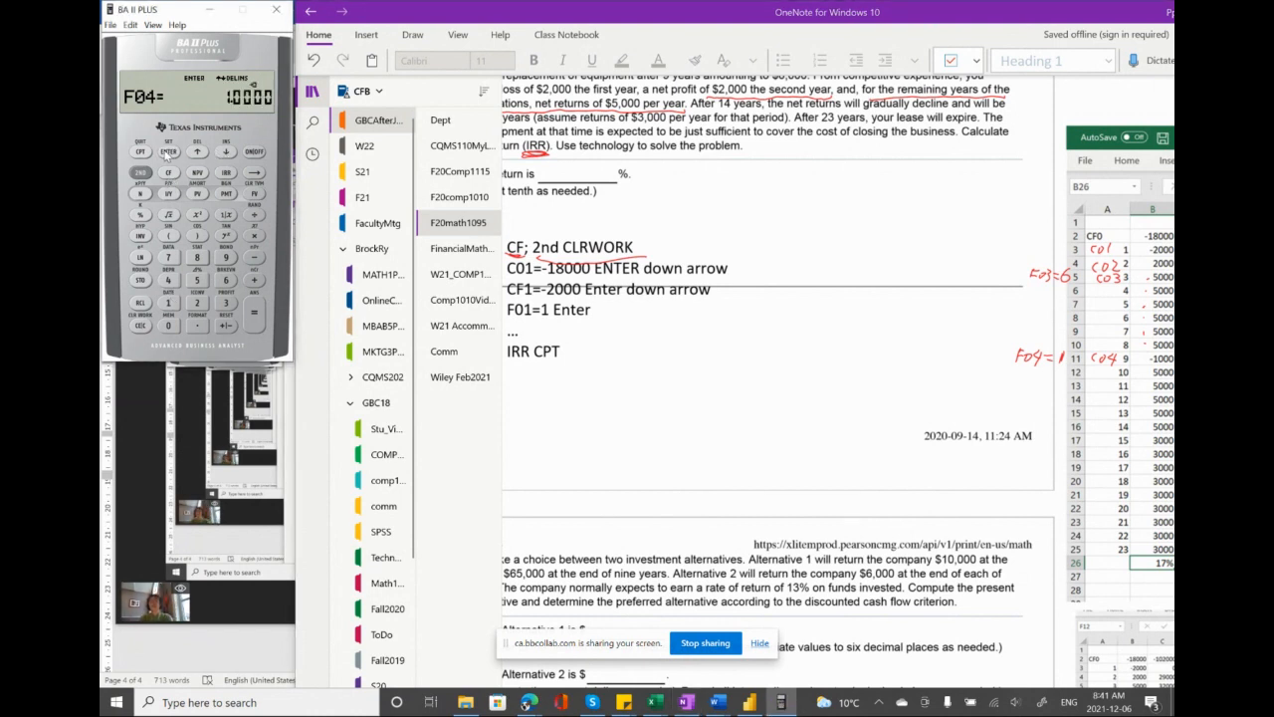
left_click(227, 151)
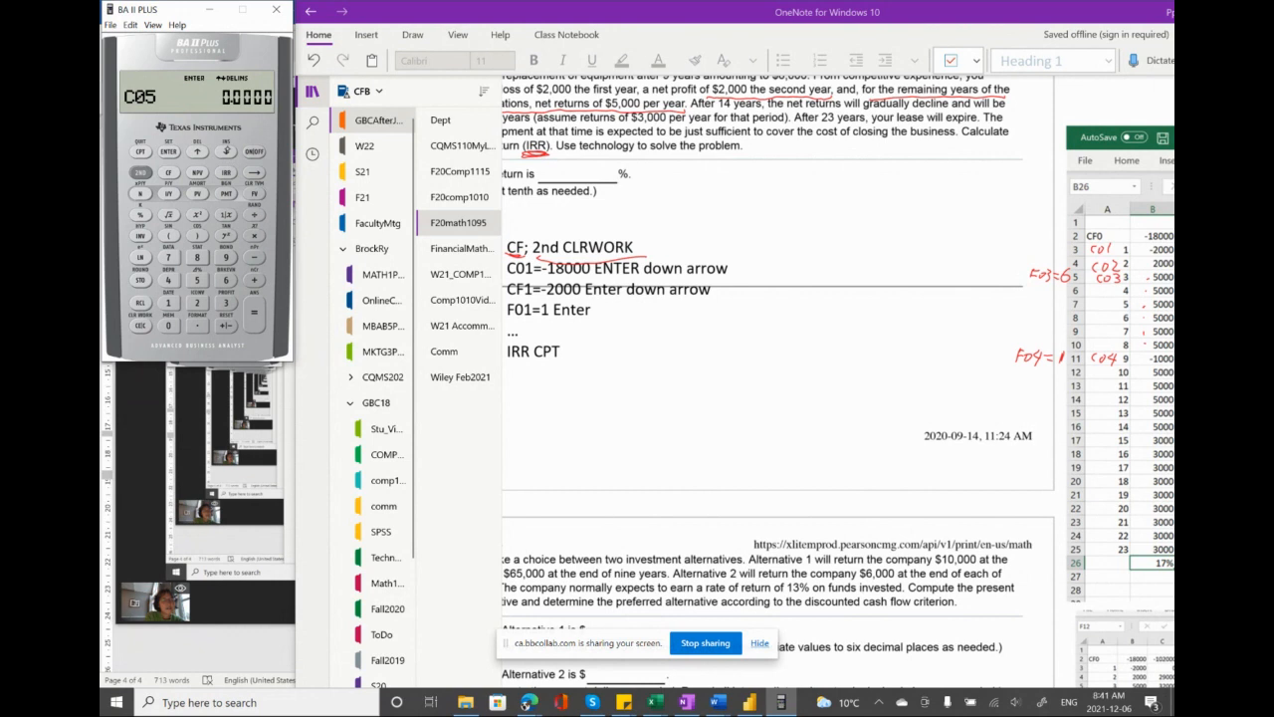
- Handwrite C05 beside year 10 of the table, and enter C05 as 5000 on the calculator
left_click_drag(1097, 369, 1103, 374)
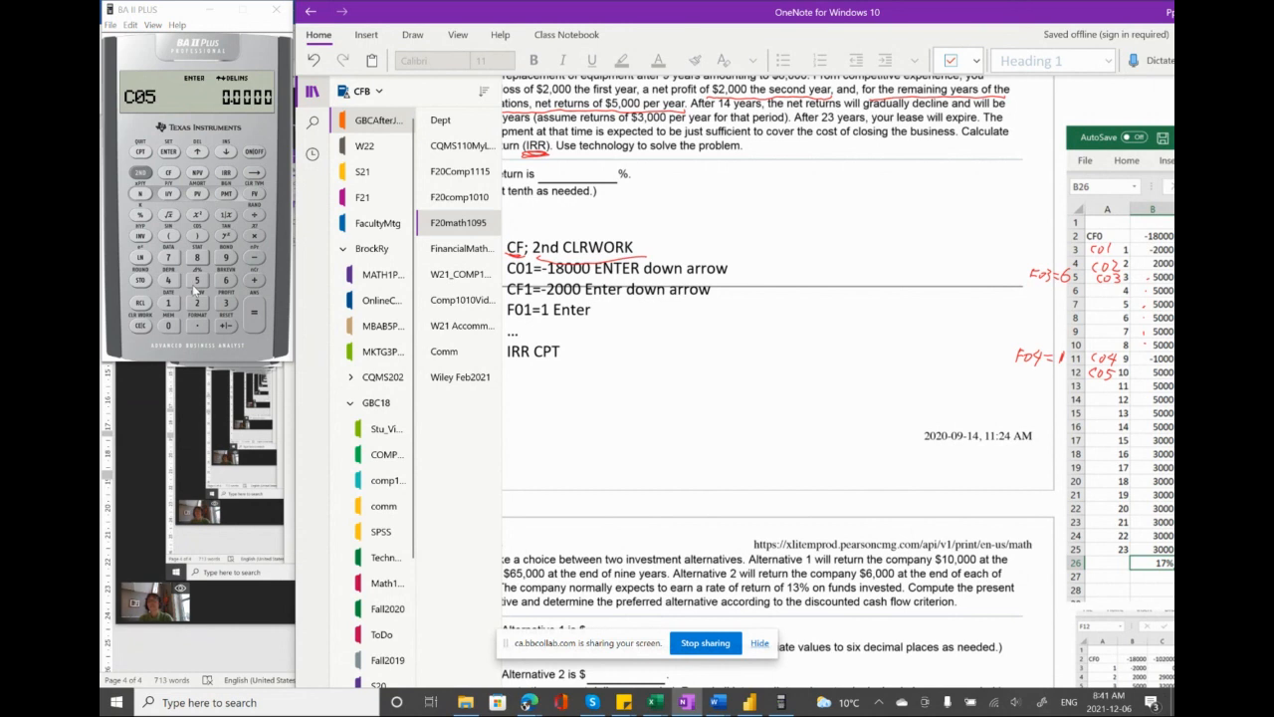
left_click(195, 284)
left_click(168, 329)
left_click(167, 326)
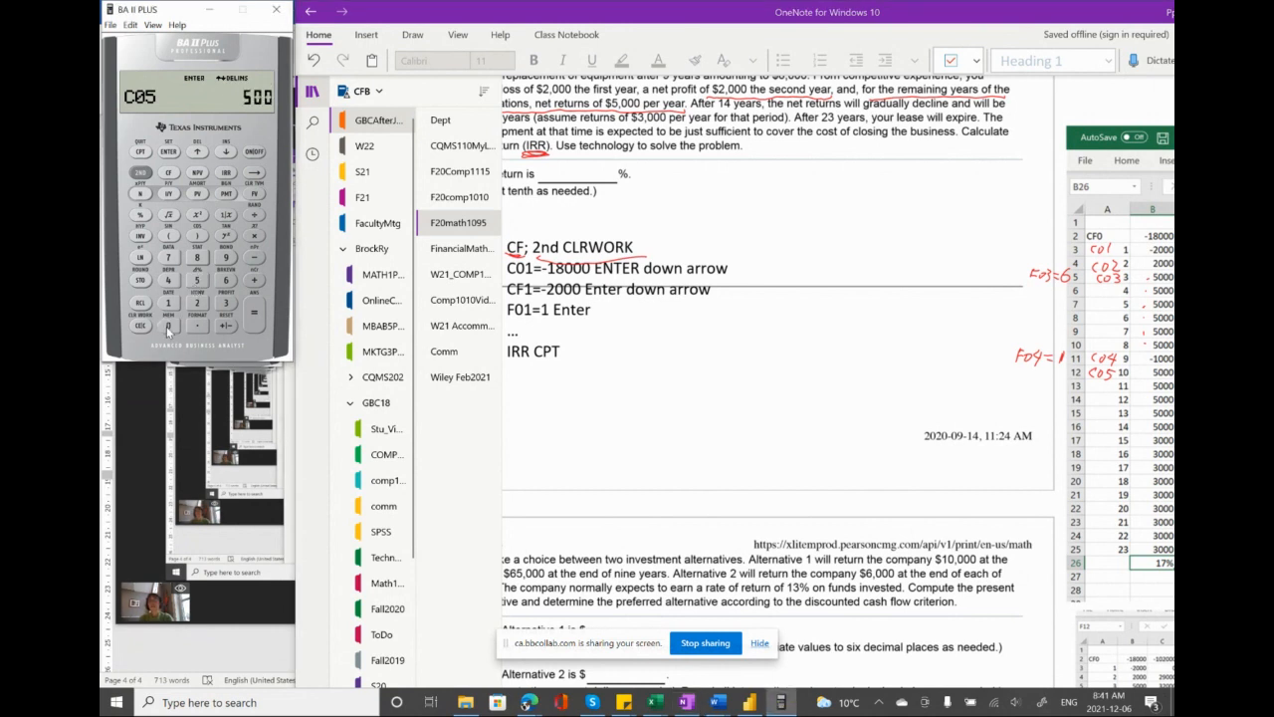
left_click(166, 327)
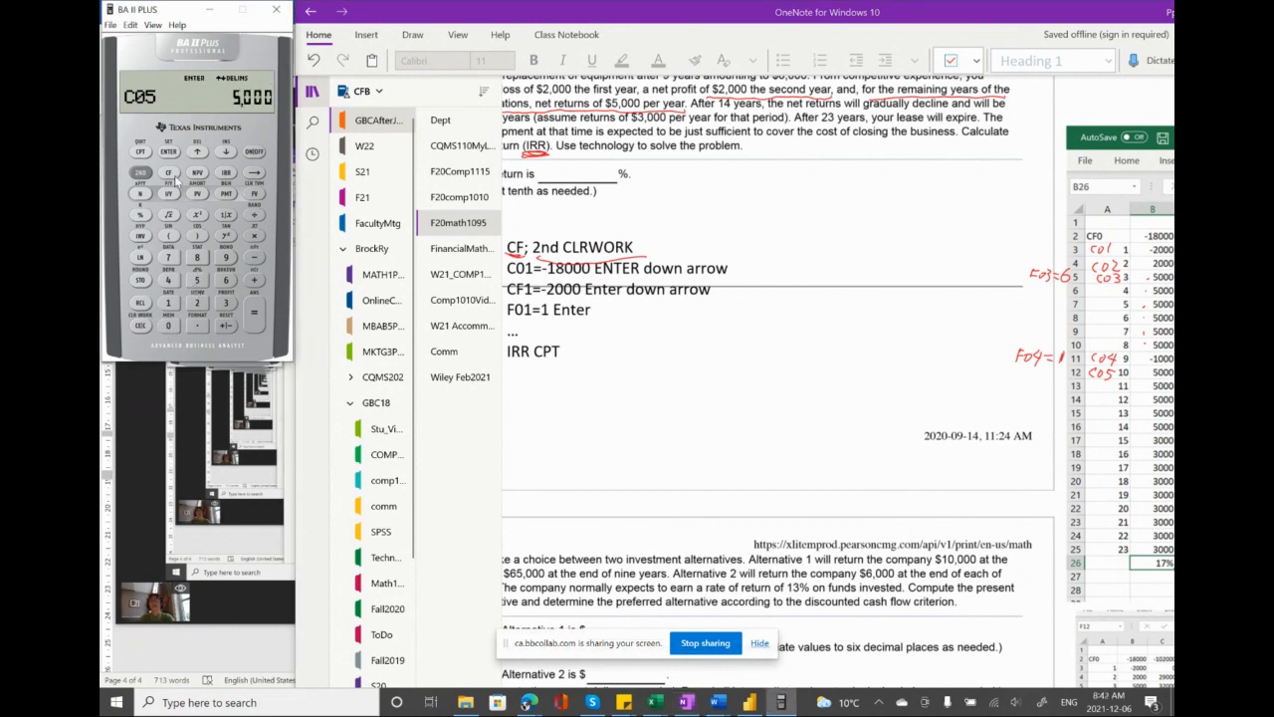
left_click(168, 151)
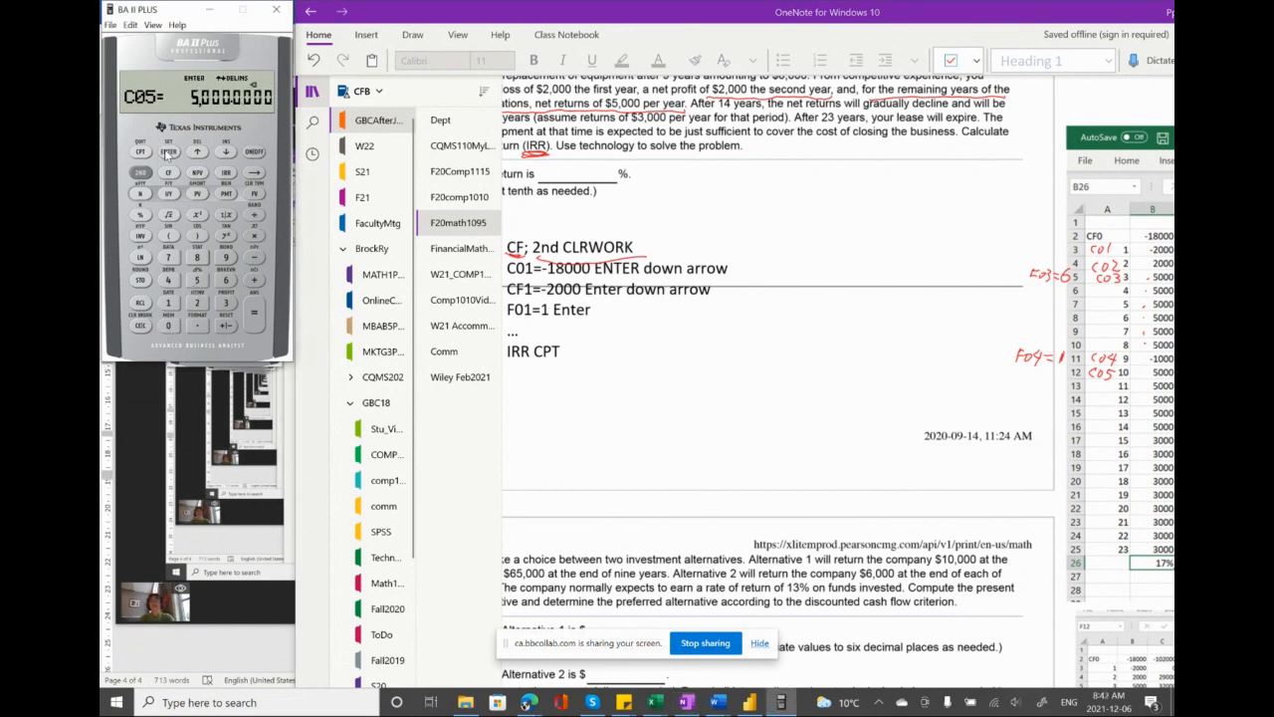
left_click(227, 151)
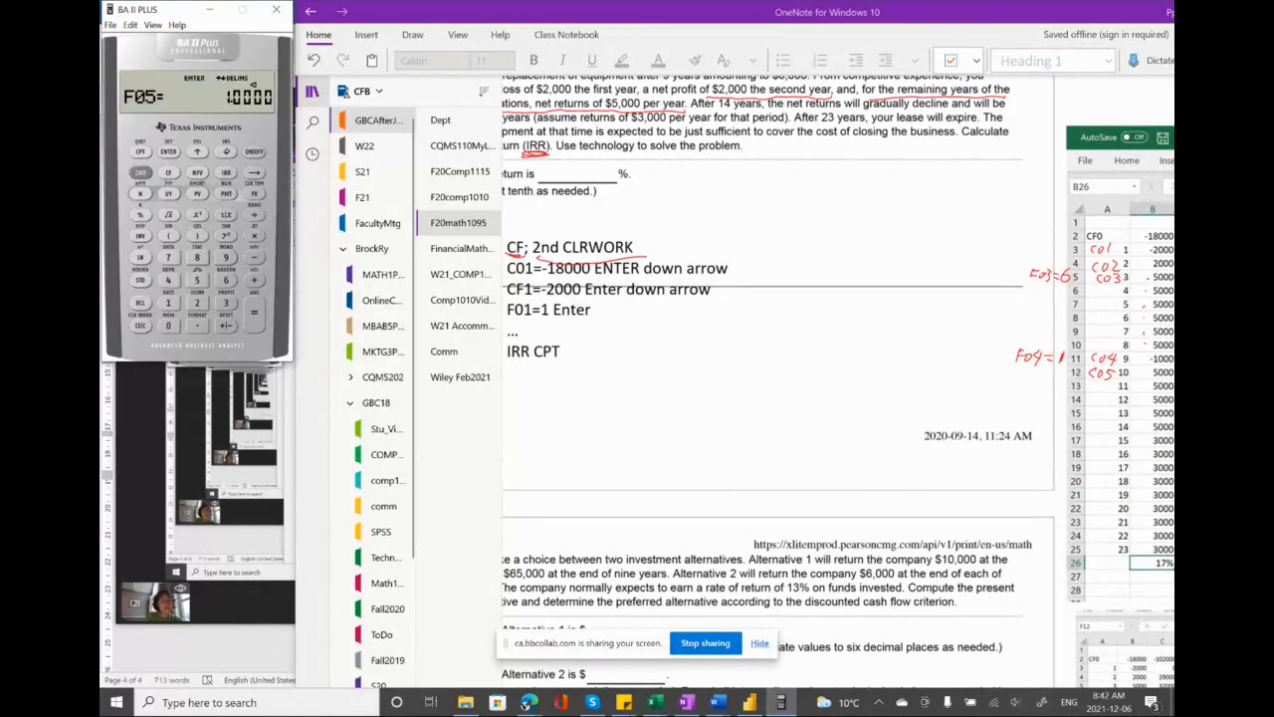
- Mark the 5000 cash flows of years 10 to 14, enter F05 as 5, and handwrite F05=5 next to C05
left_click(1145, 374)
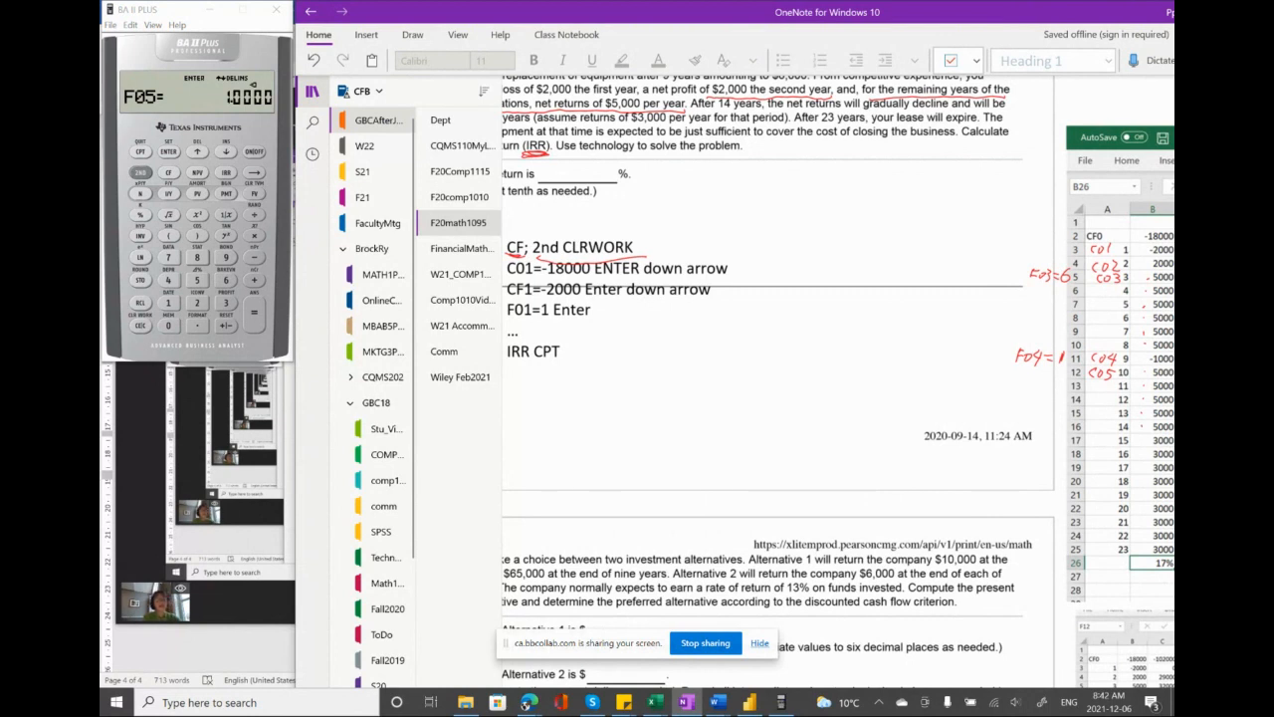
left_click(197, 282)
left_click(169, 155)
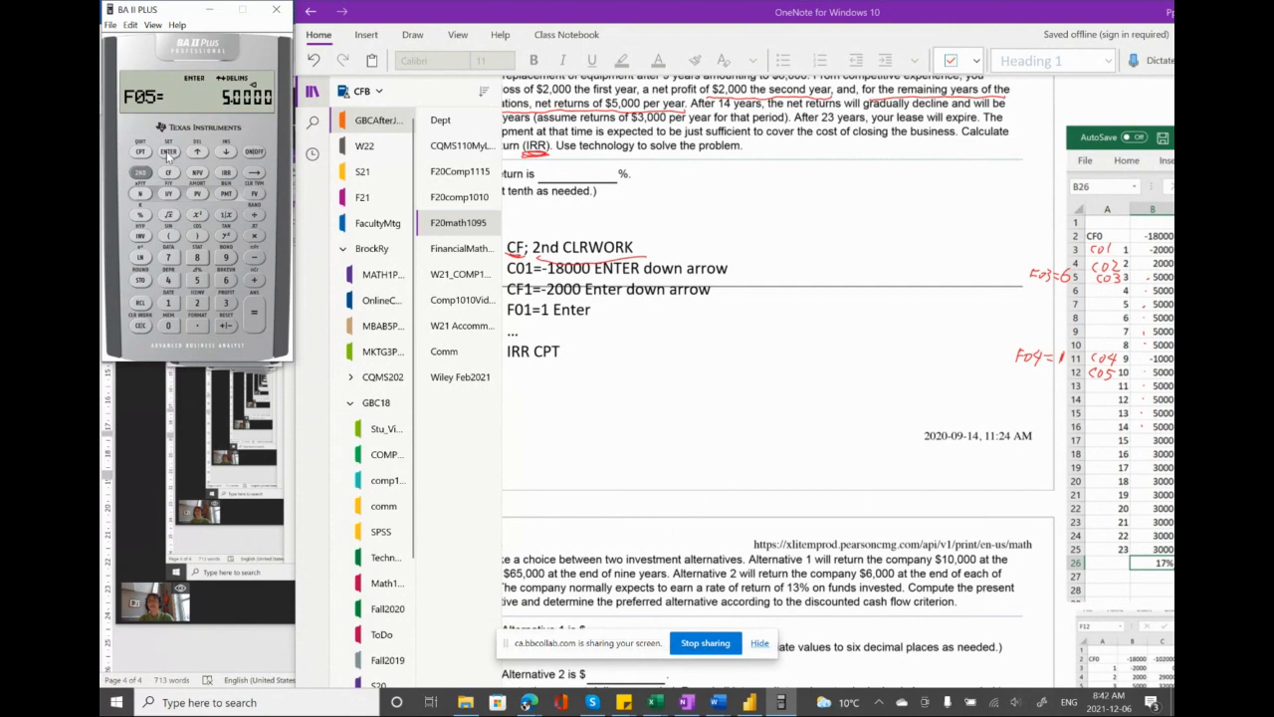
left_click(227, 152)
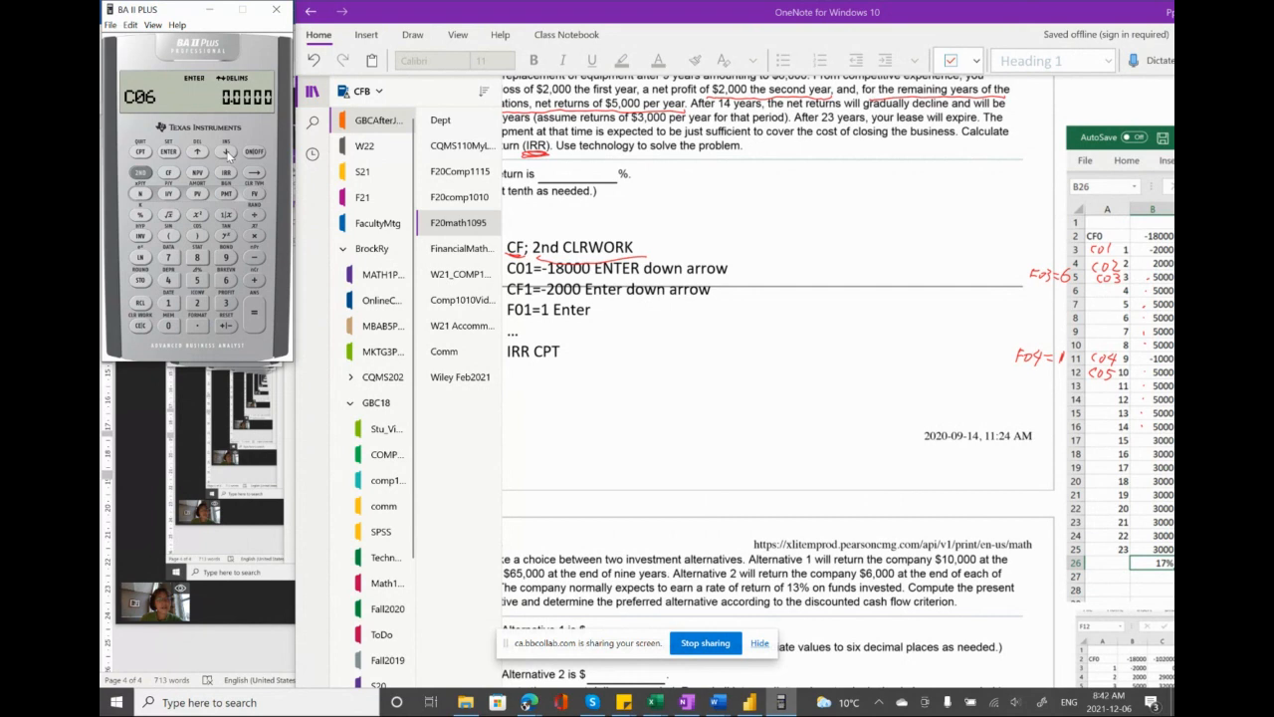
left_click_drag(1017, 370, 1039, 378)
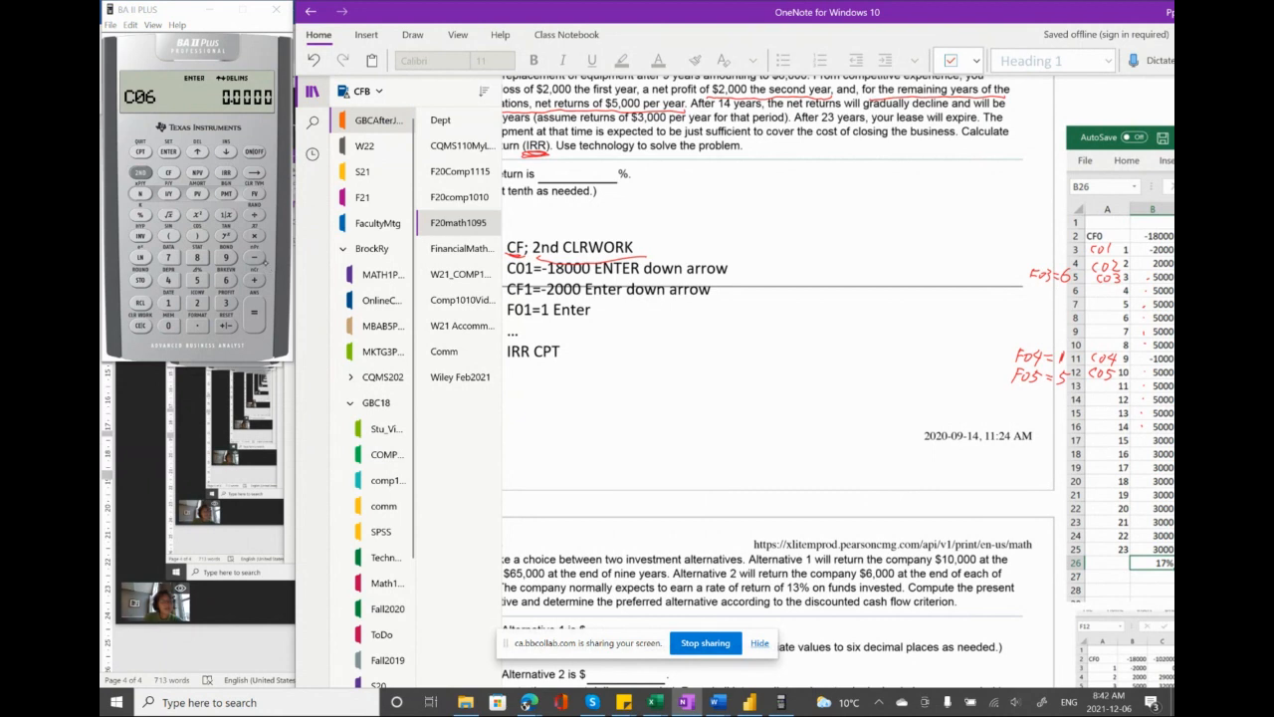
- Handwrite C06 beside year 15 of the table, and enter C06 as 3000 on the calculator
left_click_drag(1104, 439, 1108, 445)
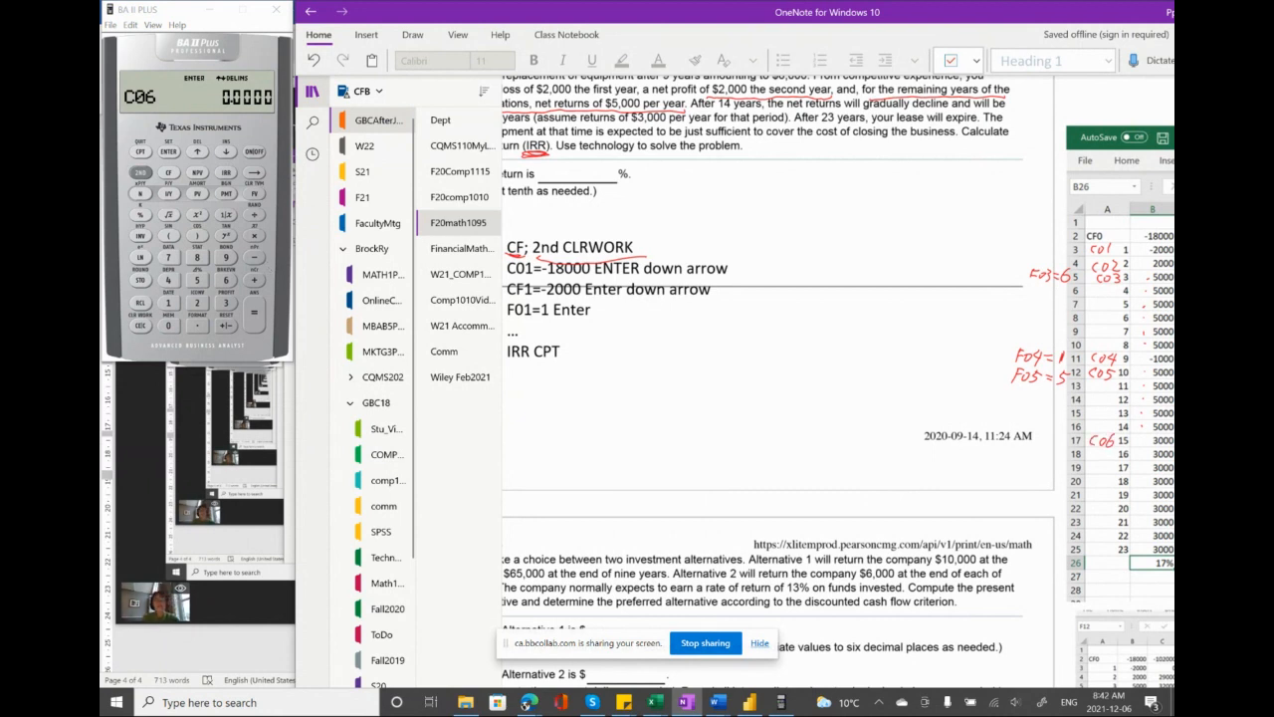
left_click(225, 301)
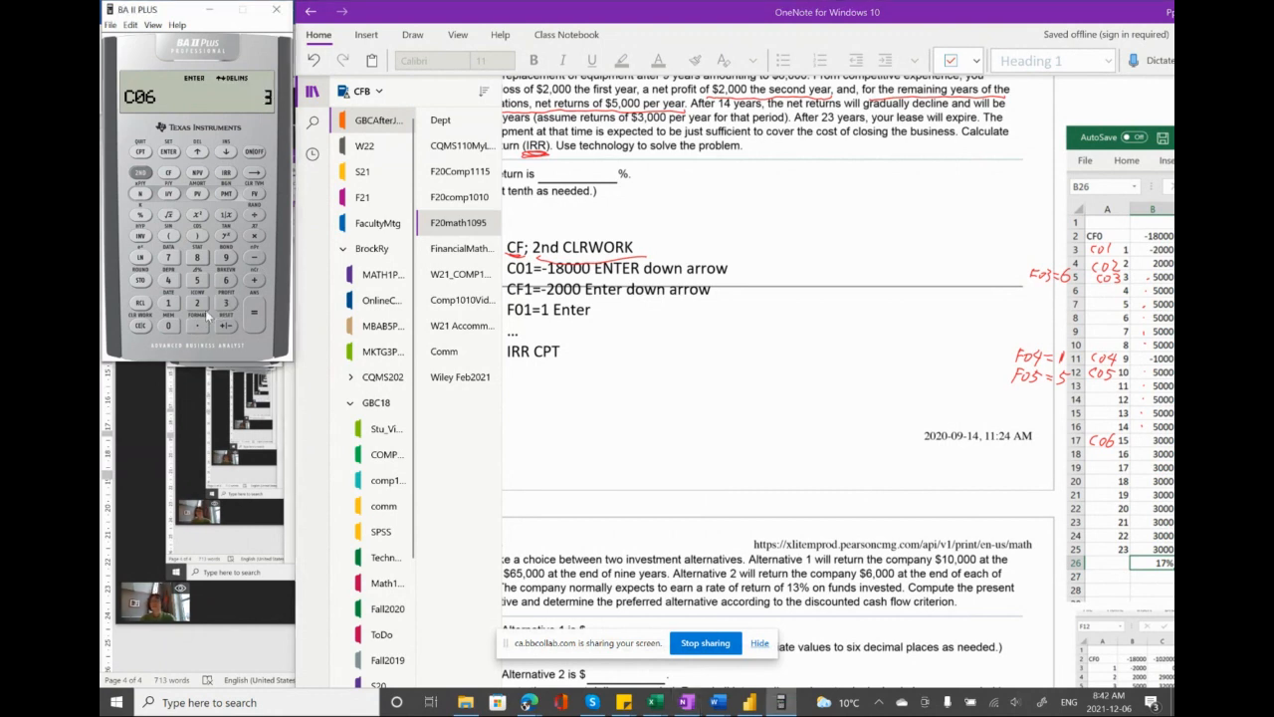
left_click(169, 325)
left_click(169, 326)
left_click(169, 325)
left_click(169, 152)
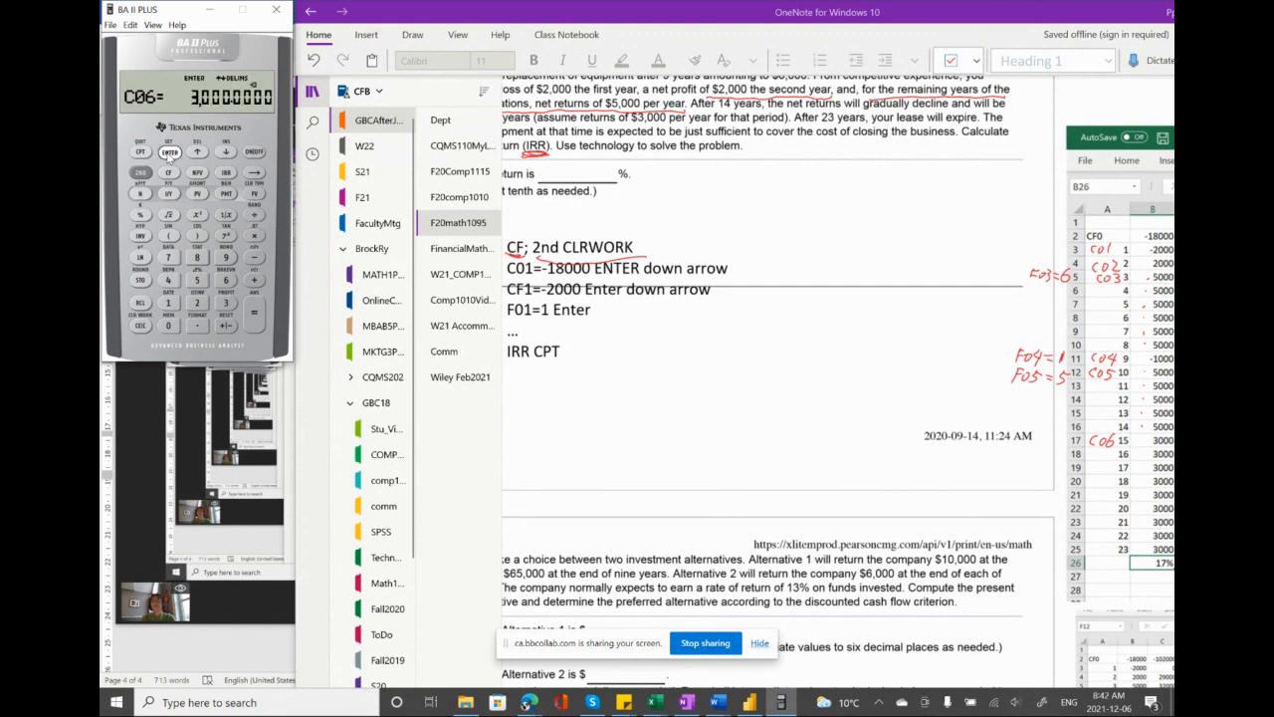
- Advance to F06 on the calculator, handwrite "F06=" beside the C06 label in the OneNote notes, and enter 9 for F06
left_click(227, 153)
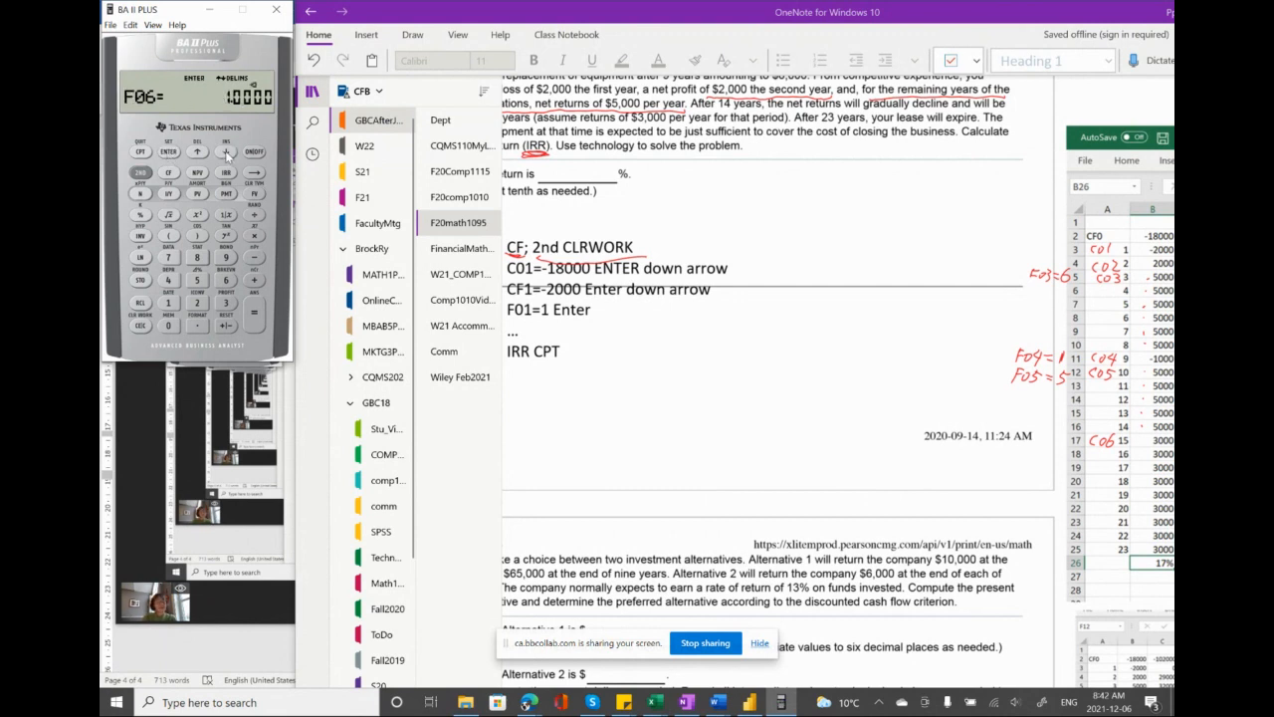
left_click(1037, 435)
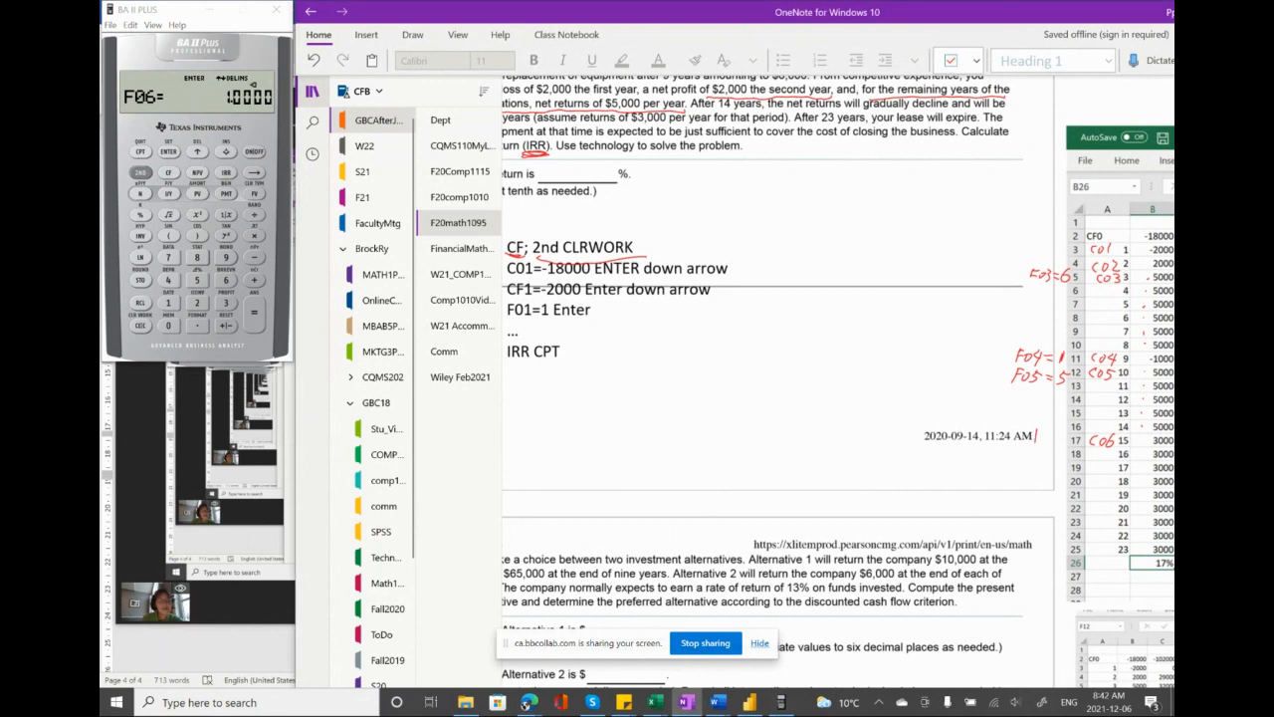
left_click_drag(1043, 433, 1049, 438)
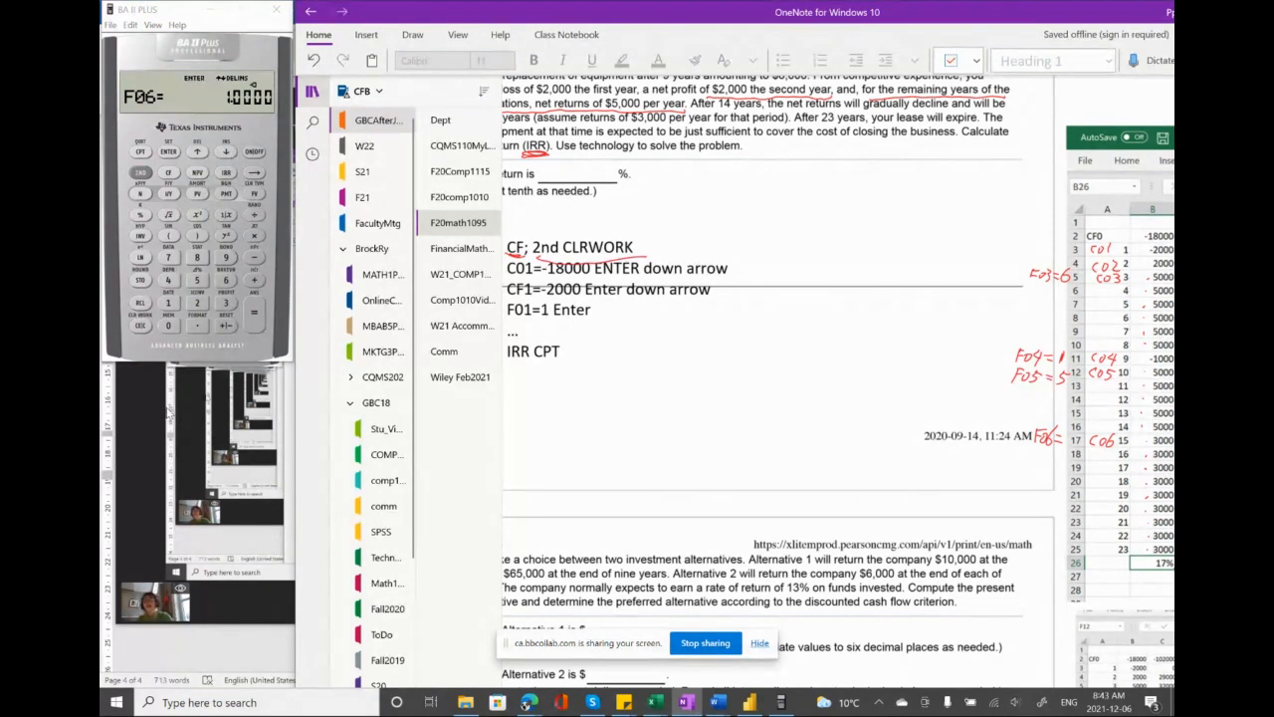
left_click(226, 257)
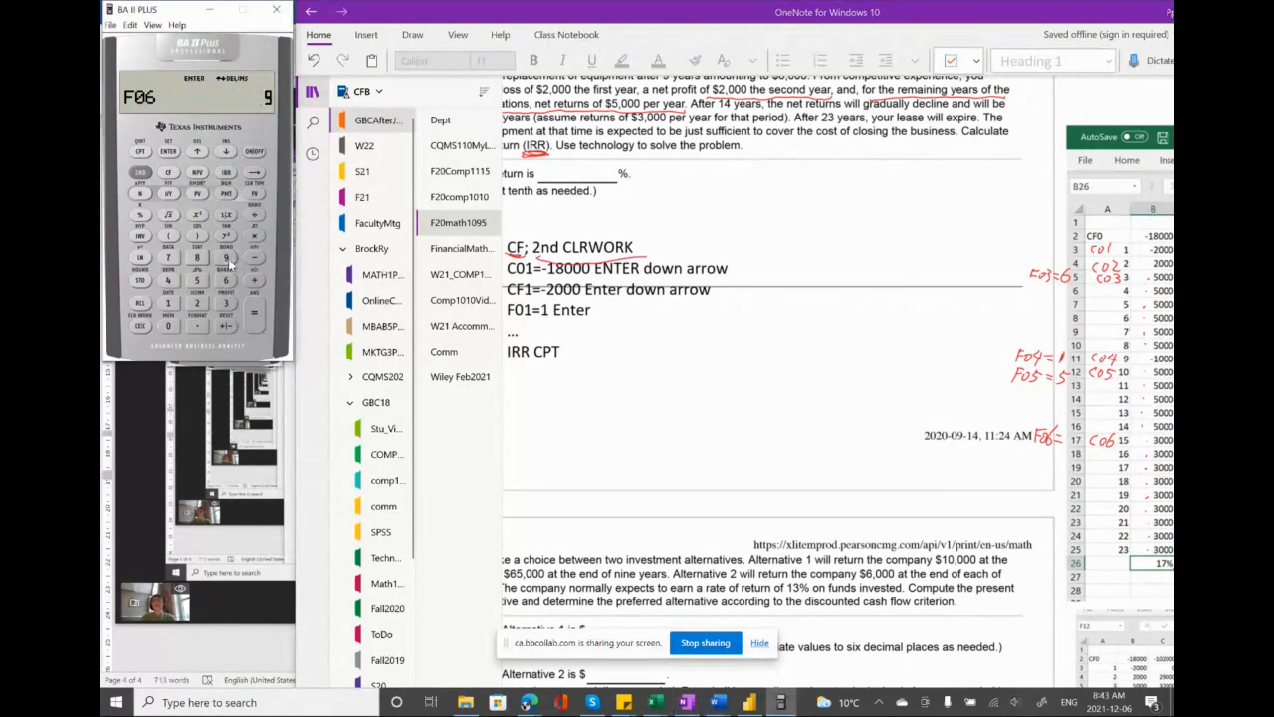
left_click(169, 151)
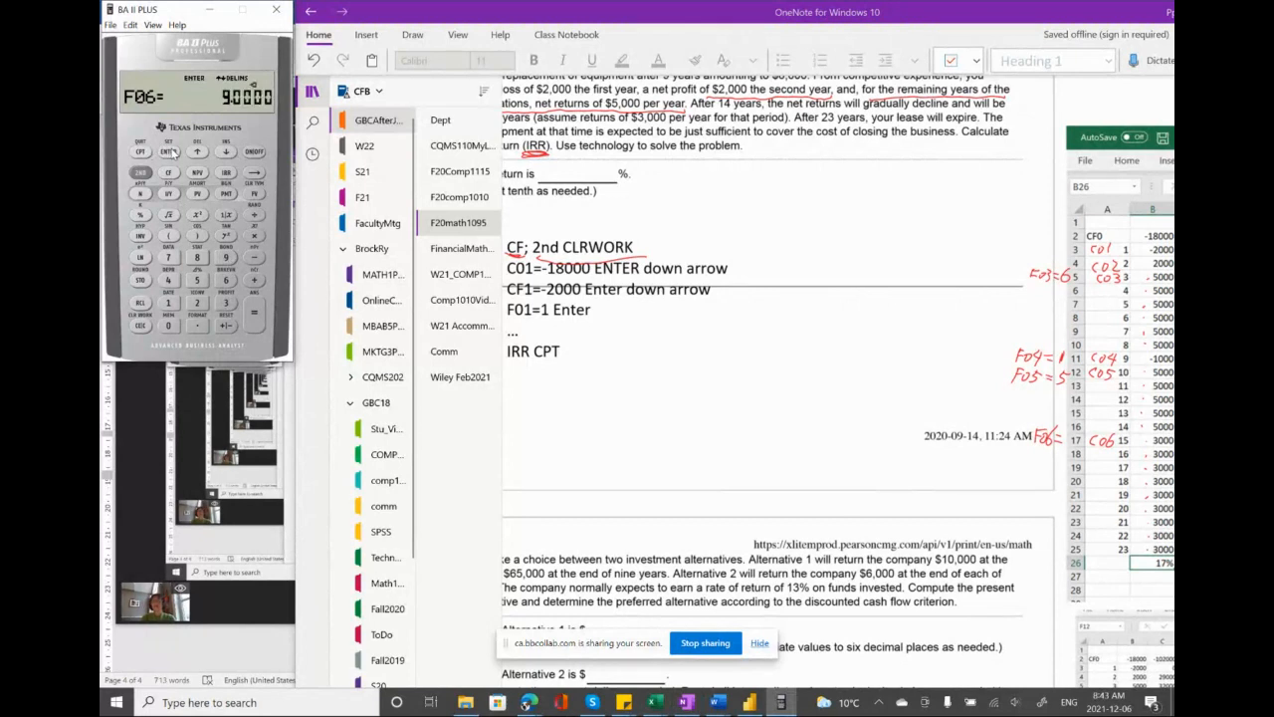
- Compute the internal rate of return from the cash flows entered in the BA II Plus calculator
left_click(228, 153)
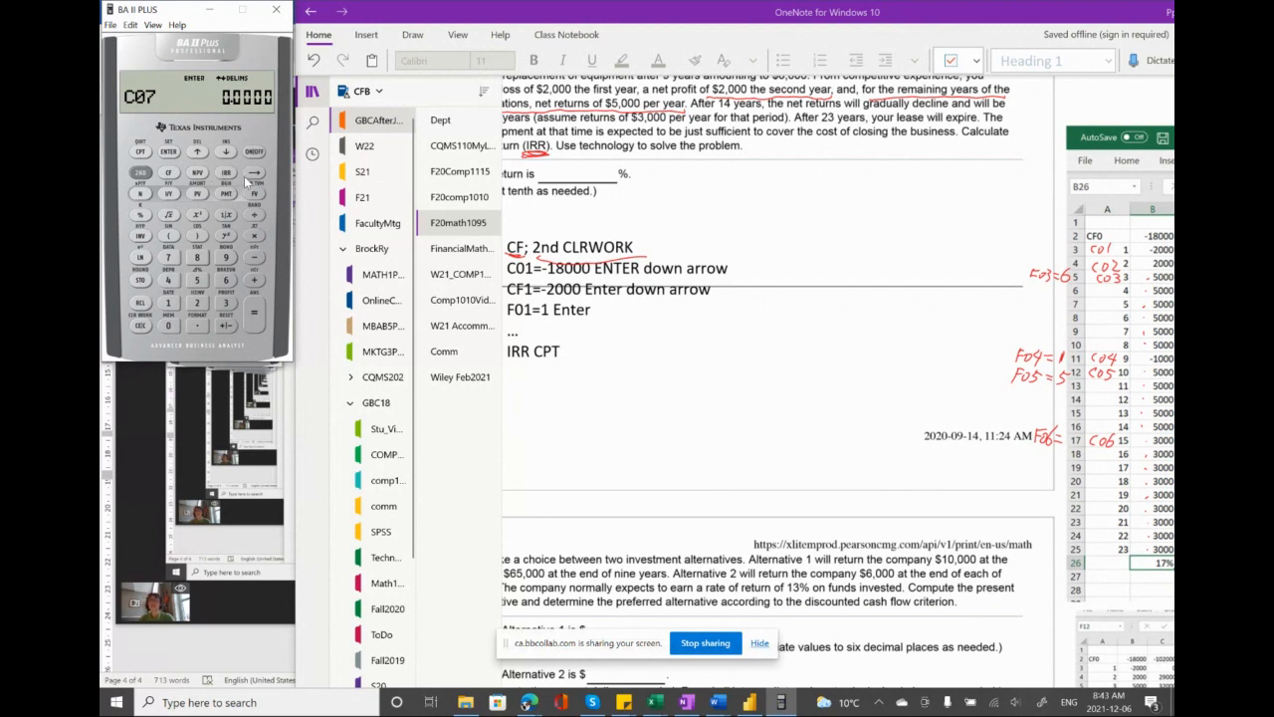
left_click(228, 173)
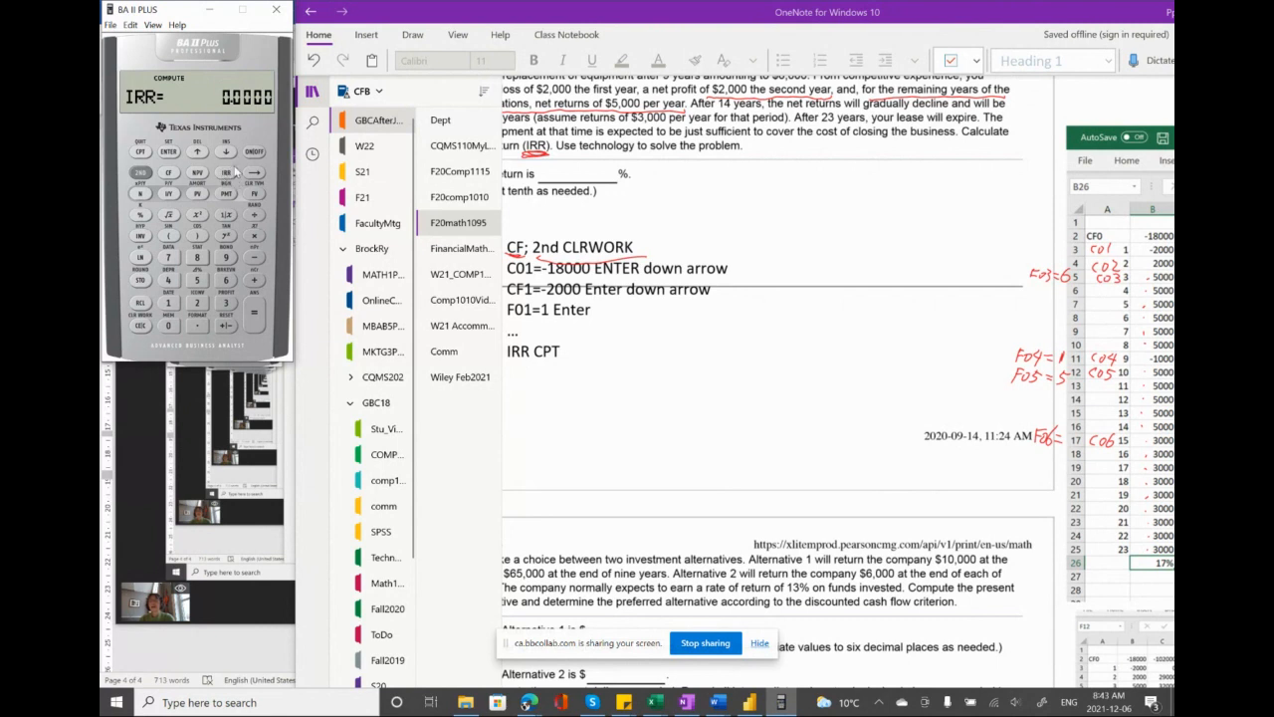
left_click(141, 151)
- In the question 2 notes, draw a red box around "CF; 2nd CLRWORK" and circle CF
scroll(612, 358, "left", 1)
scroll(613, 357, "left", 5)
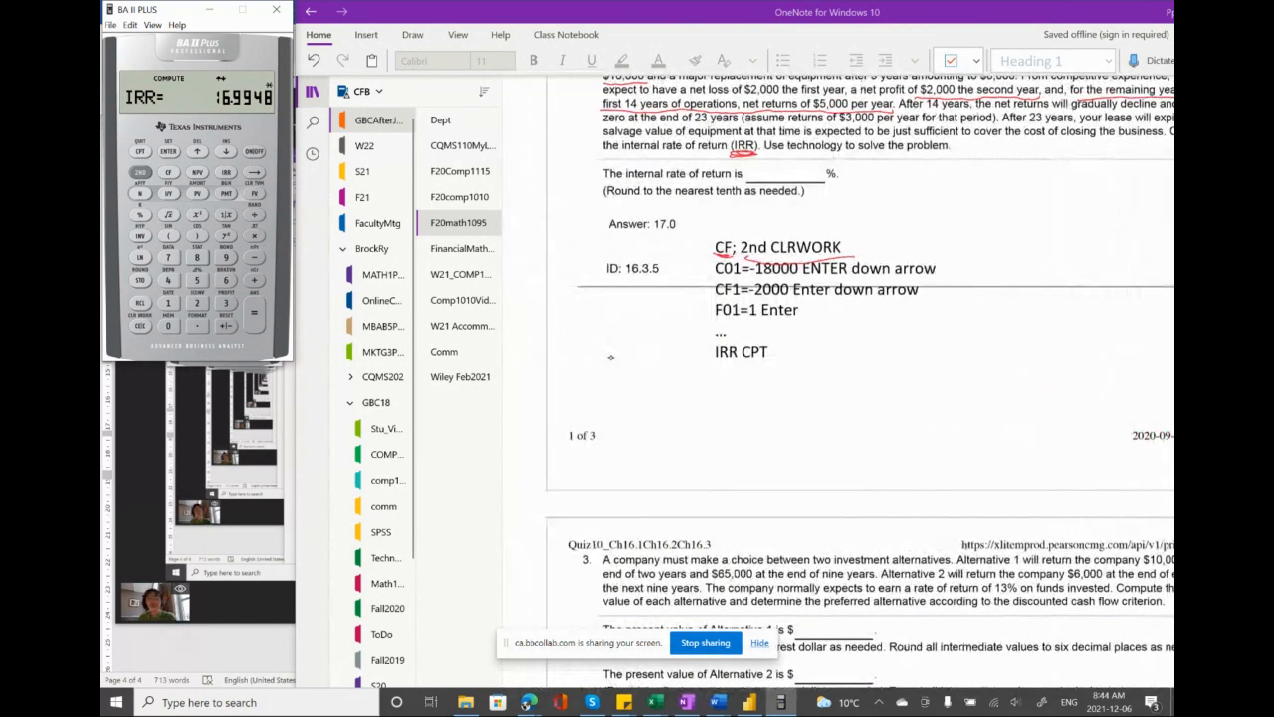
mouse_move(715, 257)
left_mouse_down()
mouse_move(711, 231)
mouse_move(862, 221)
mouse_move(842, 256)
mouse_move(722, 258)
mouse_move(760, 226)
mouse_move(850, 221)
mouse_move(810, 260)
mouse_move(724, 256)
left_mouse_up()
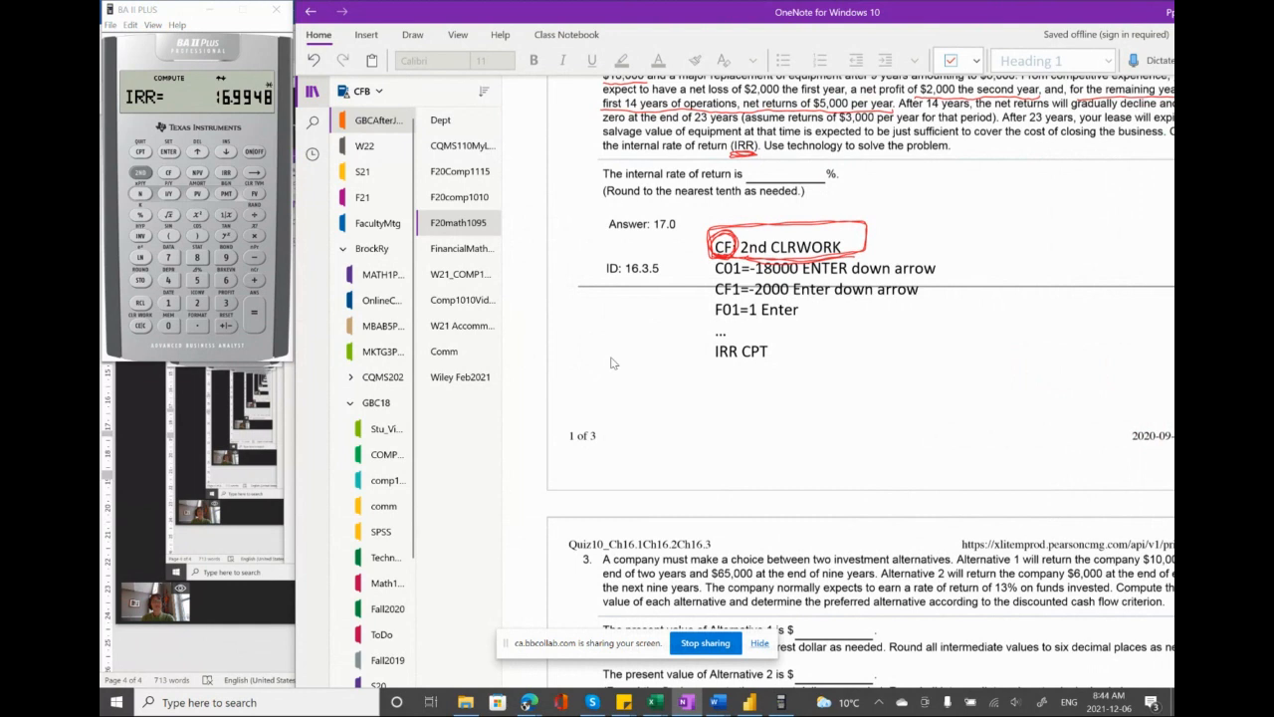
left_click(654, 373)
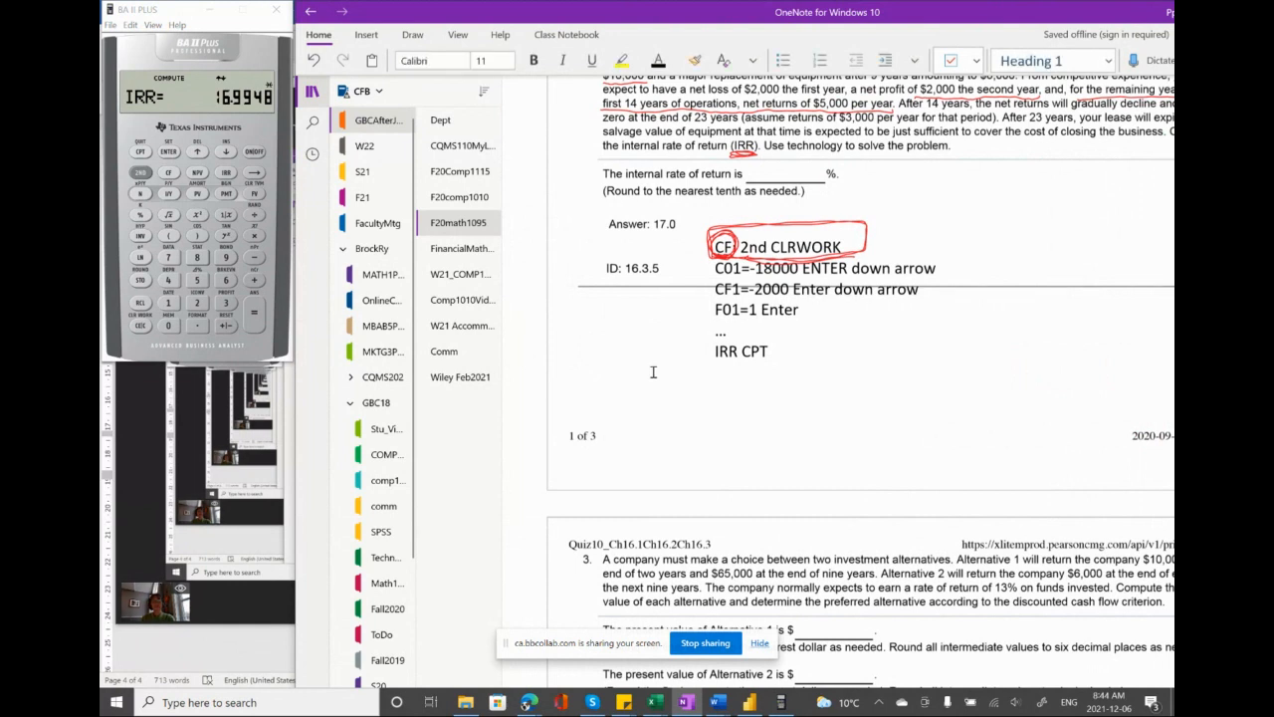
- Switch to the Blackboard Collaborate session in the browser and view the attendee list
left_click(268, 603)
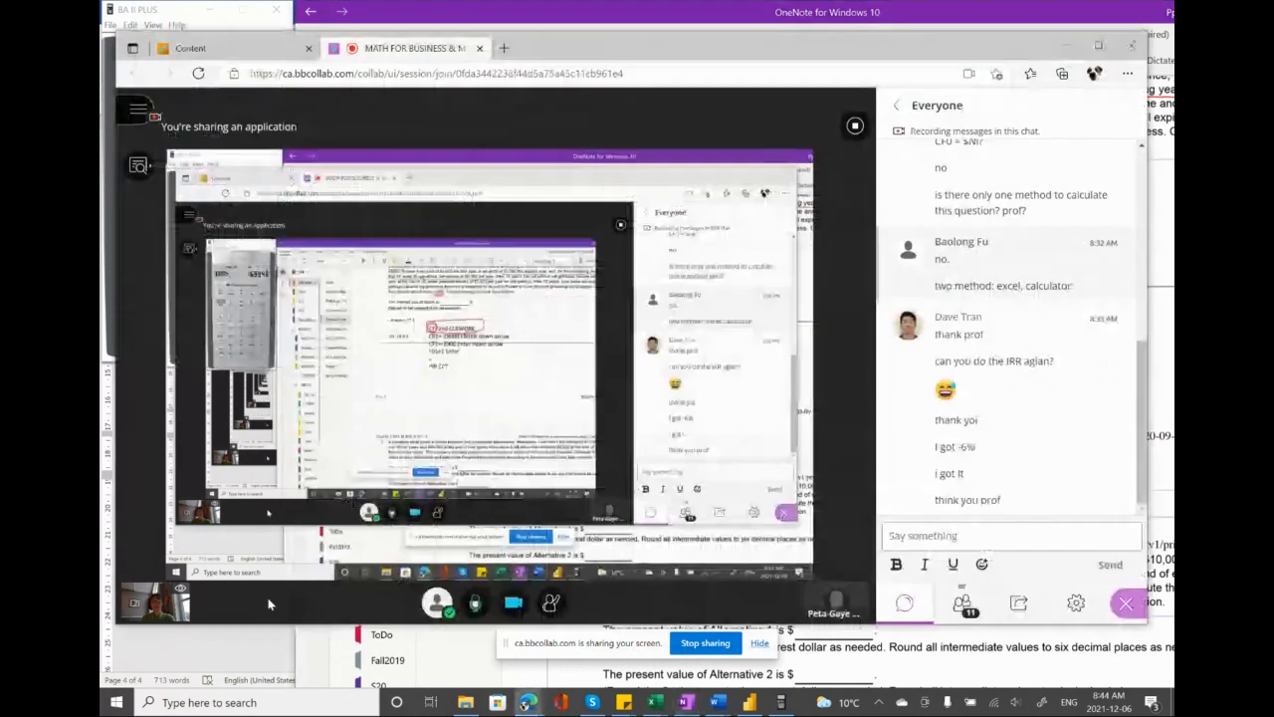
right_click(269, 603)
right_click(858, 519)
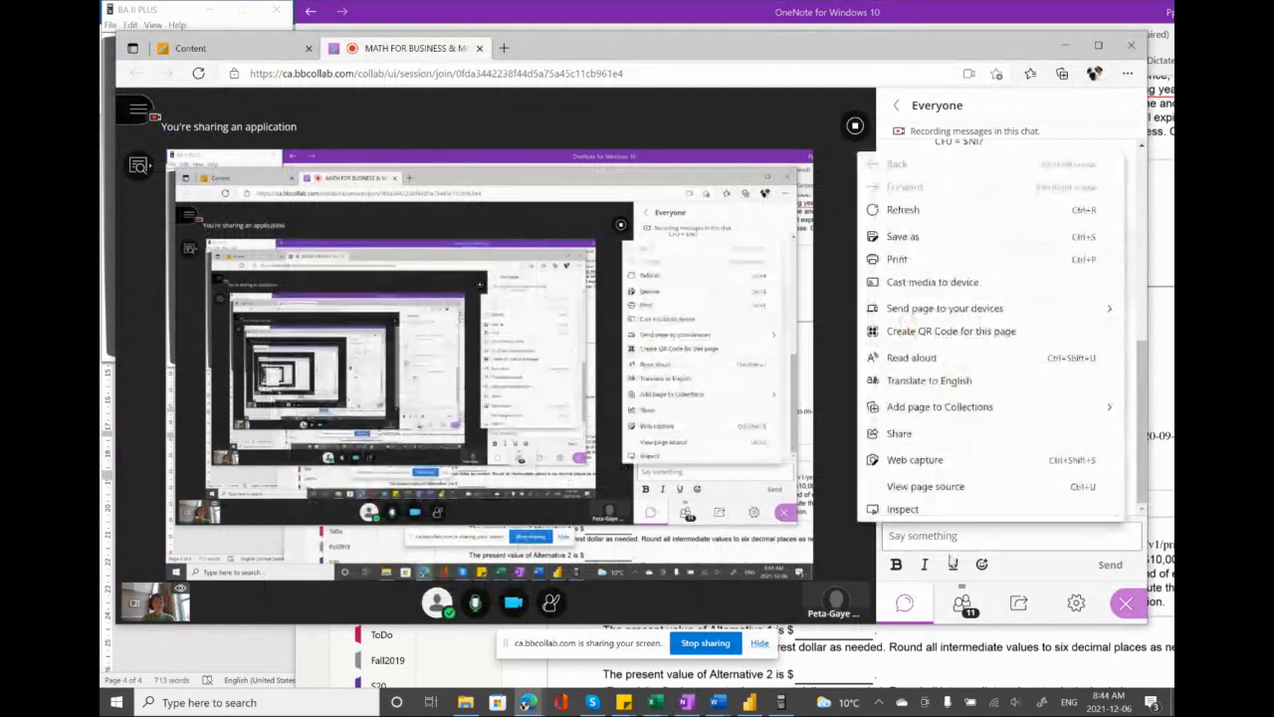
left_click(962, 603)
left_click(962, 602)
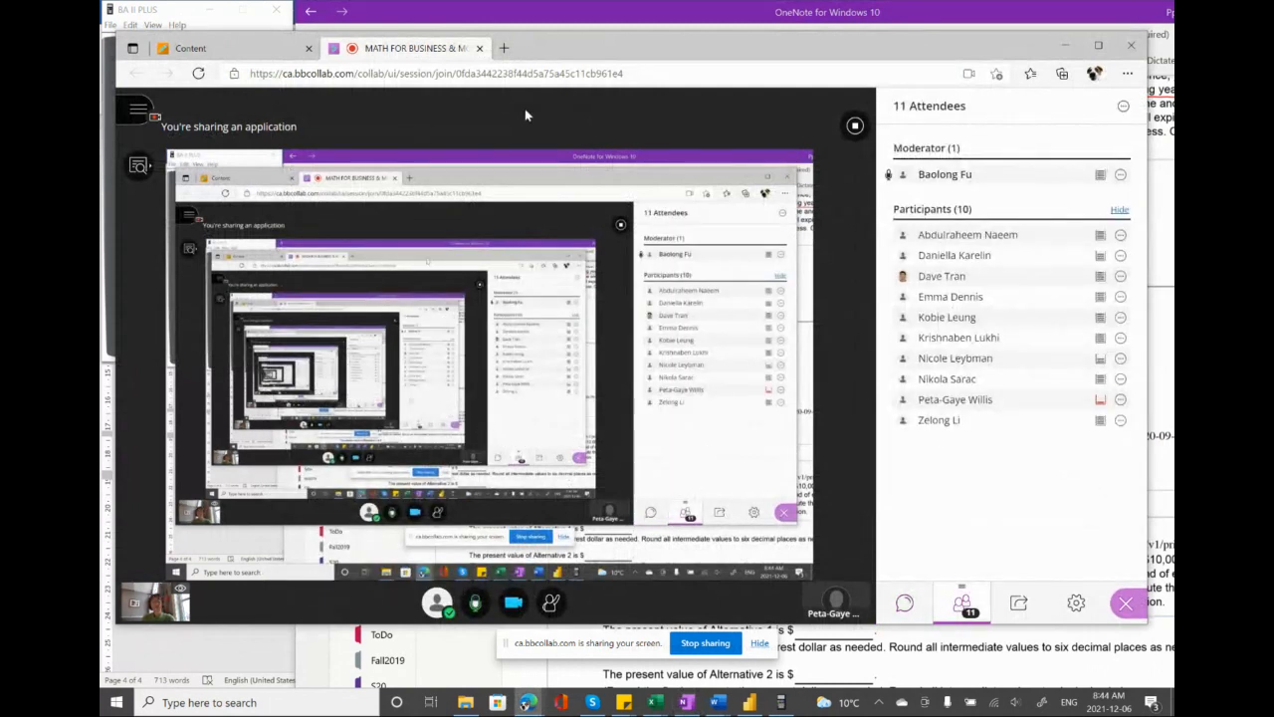
- Return to OneNote, review quiz questions 2 and 3, and shift the window so question 3's full text width shows
left_click(503, 14)
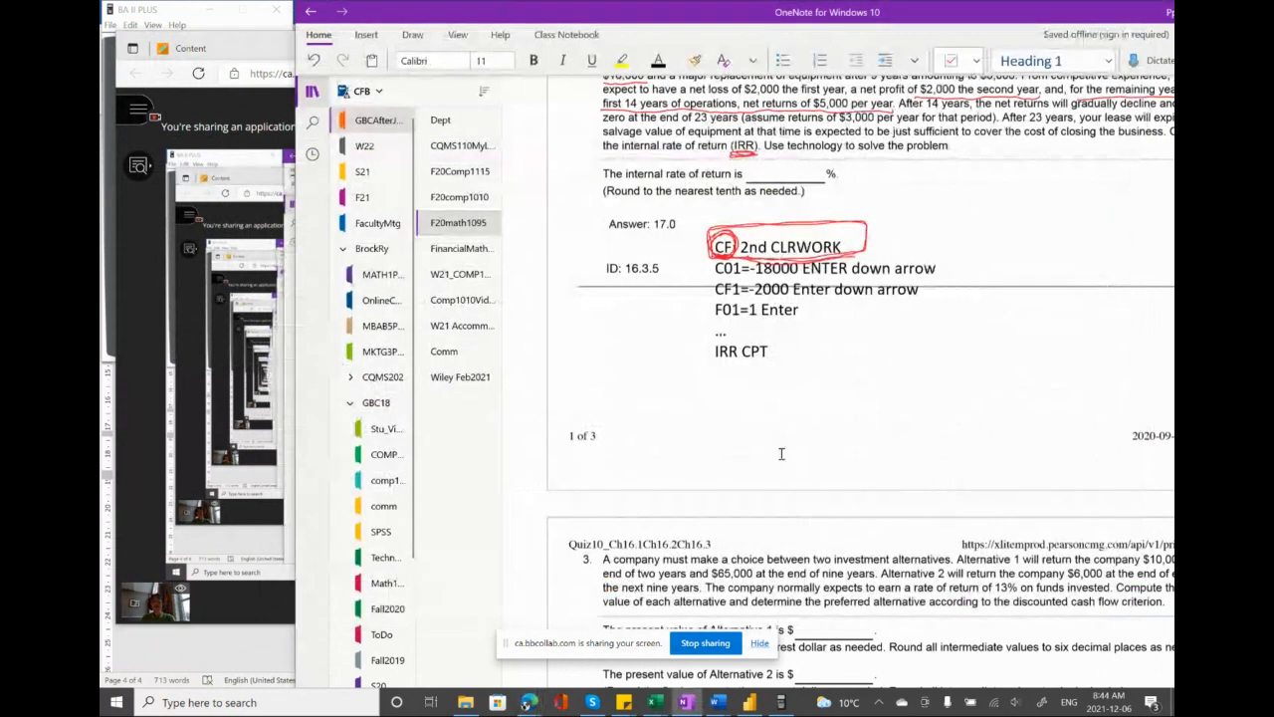
scroll(780, 455, "up", 1)
scroll(780, 455, "up", 2)
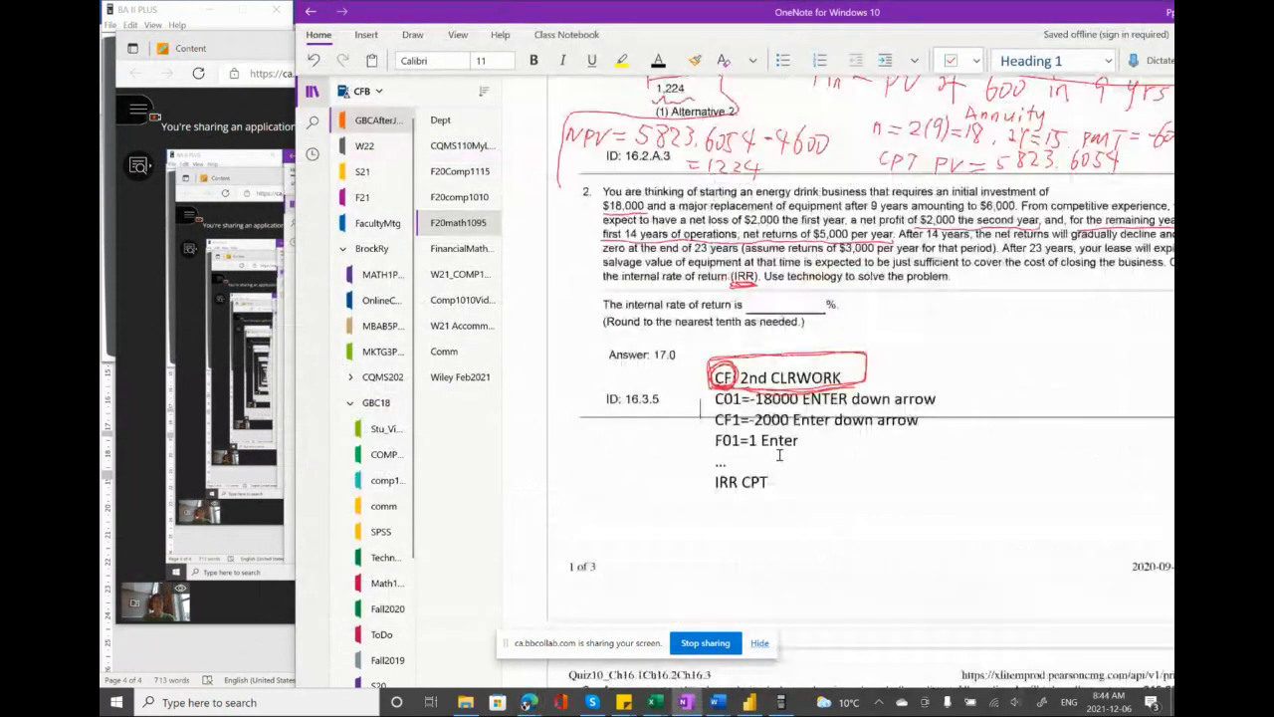
scroll(779, 455, "down", 8)
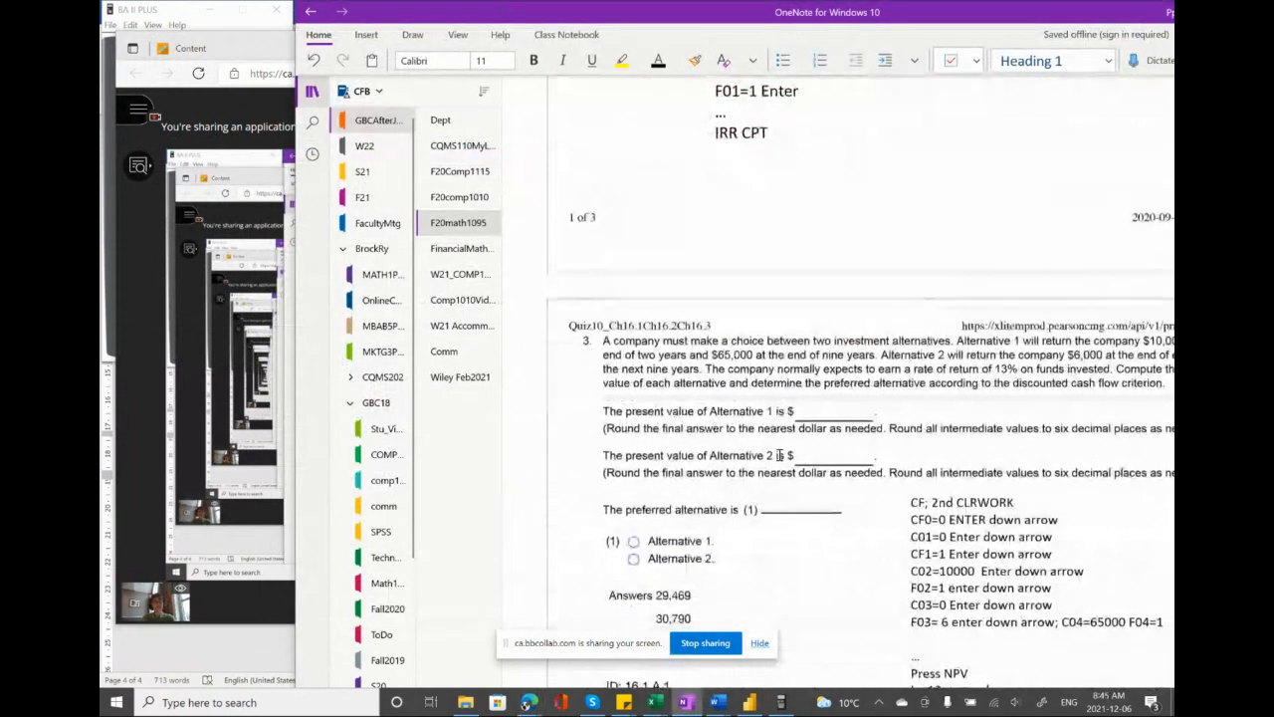
scroll(780, 455, "down", 1)
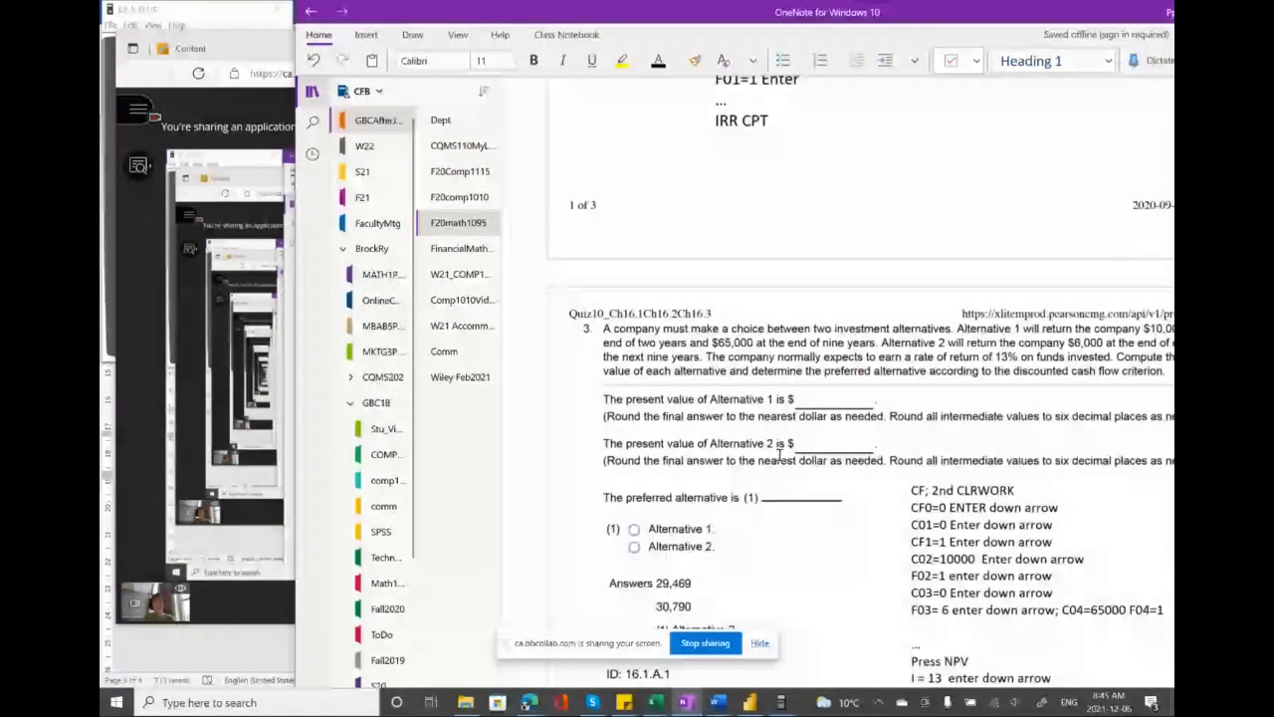
scroll(780, 455, "down", 1)
scroll(780, 455, "down", 1)
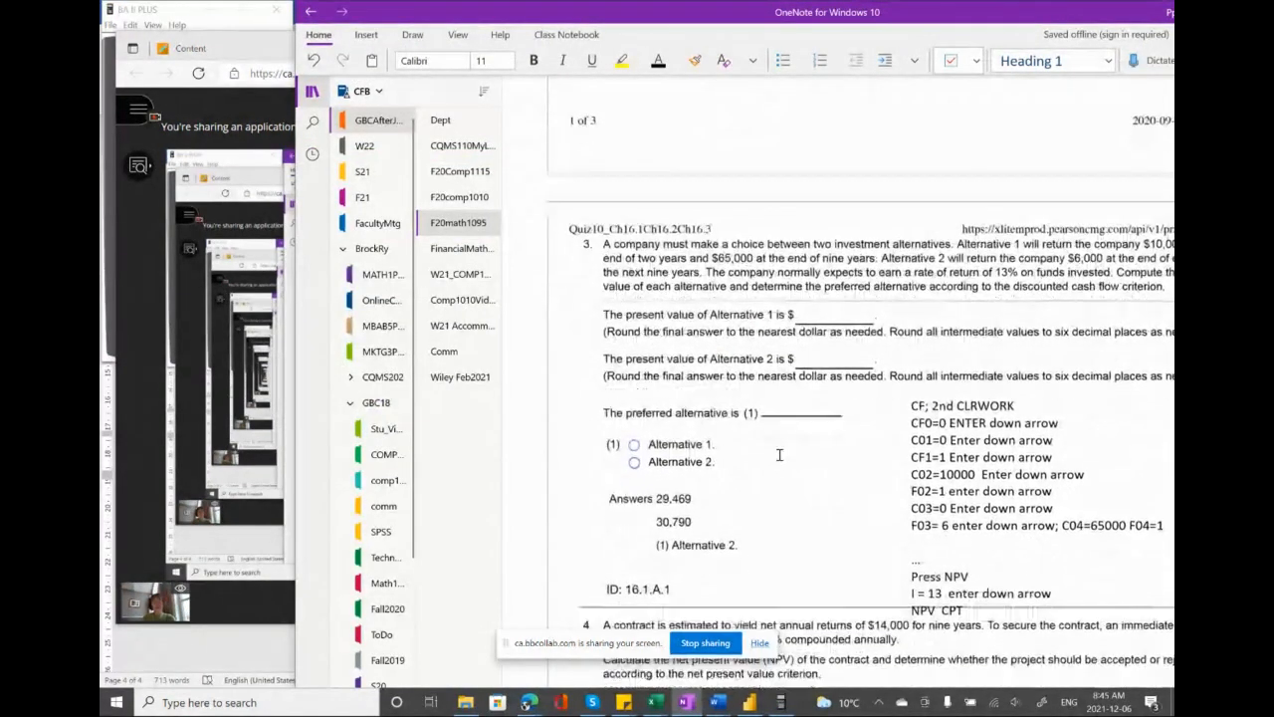
scroll(779, 455, "down", 1)
scroll(780, 455, "down", 1)
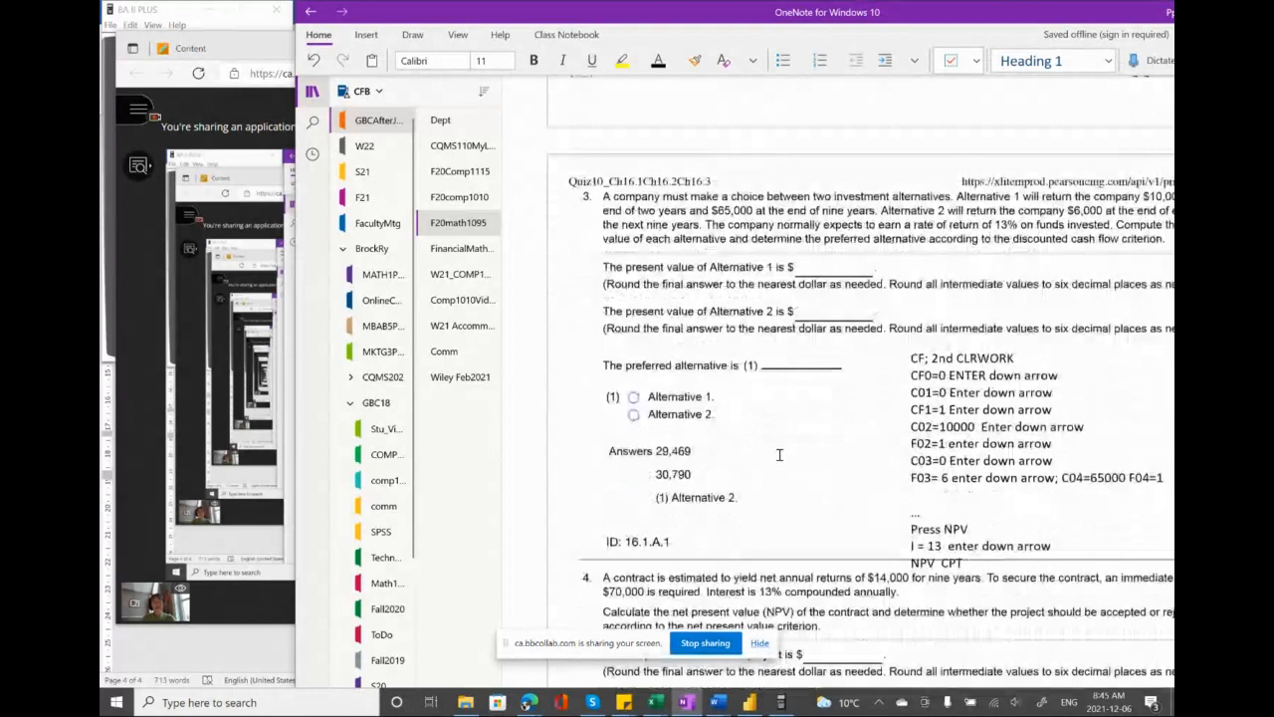
scroll(780, 455, "down", 2)
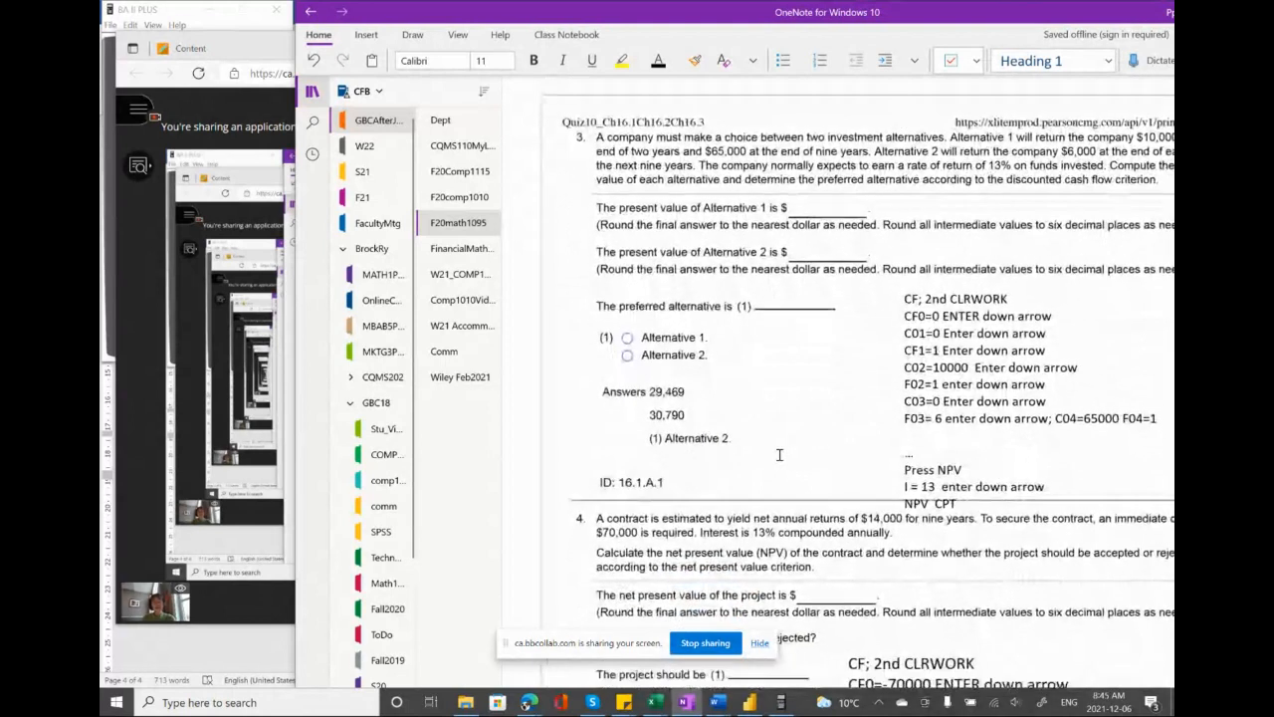
scroll(779, 455, "right", 1)
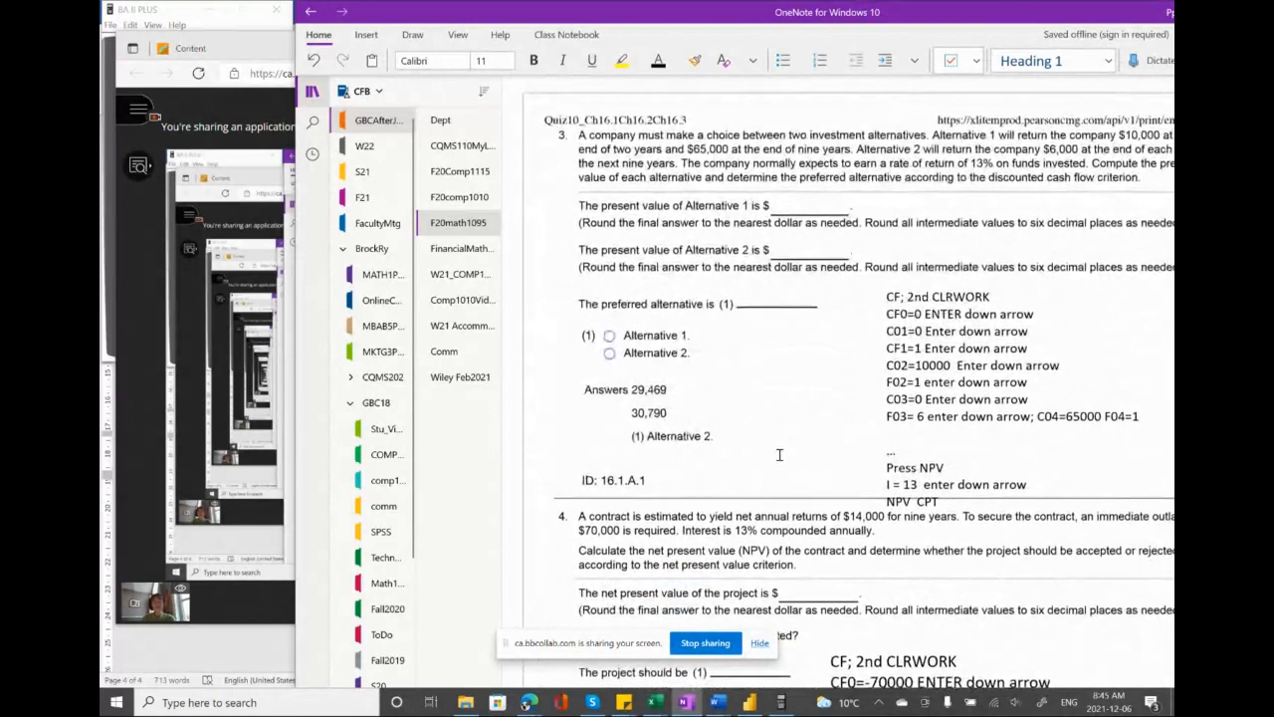
scroll(780, 455, "up", 10)
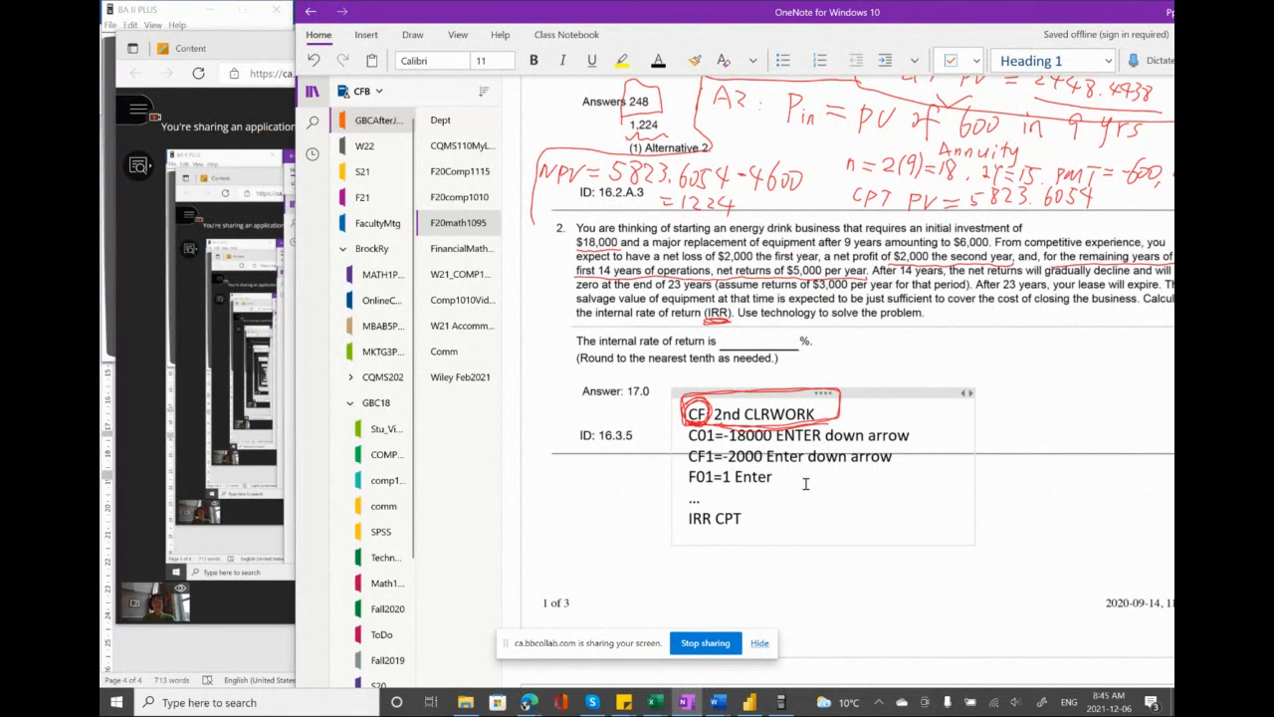
scroll(808, 490, "down", 5)
scroll(806, 484, "down", 2)
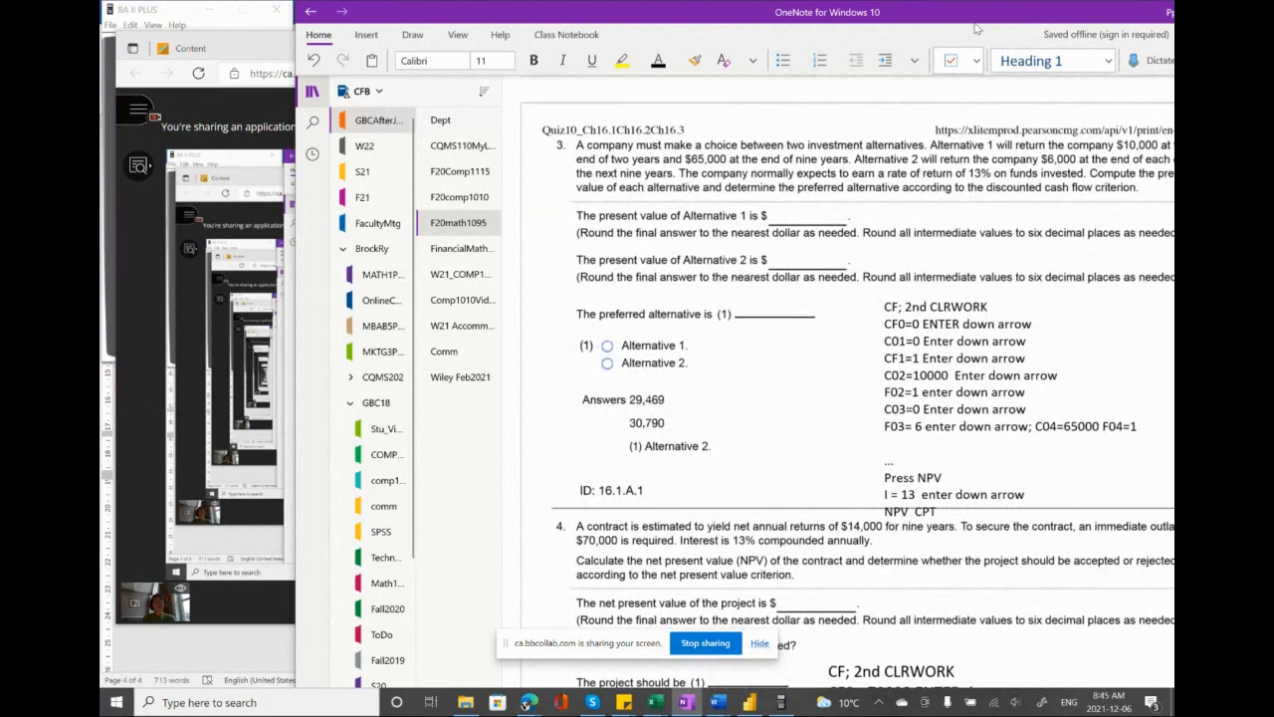
left_click_drag(978, 30, 869, 22)
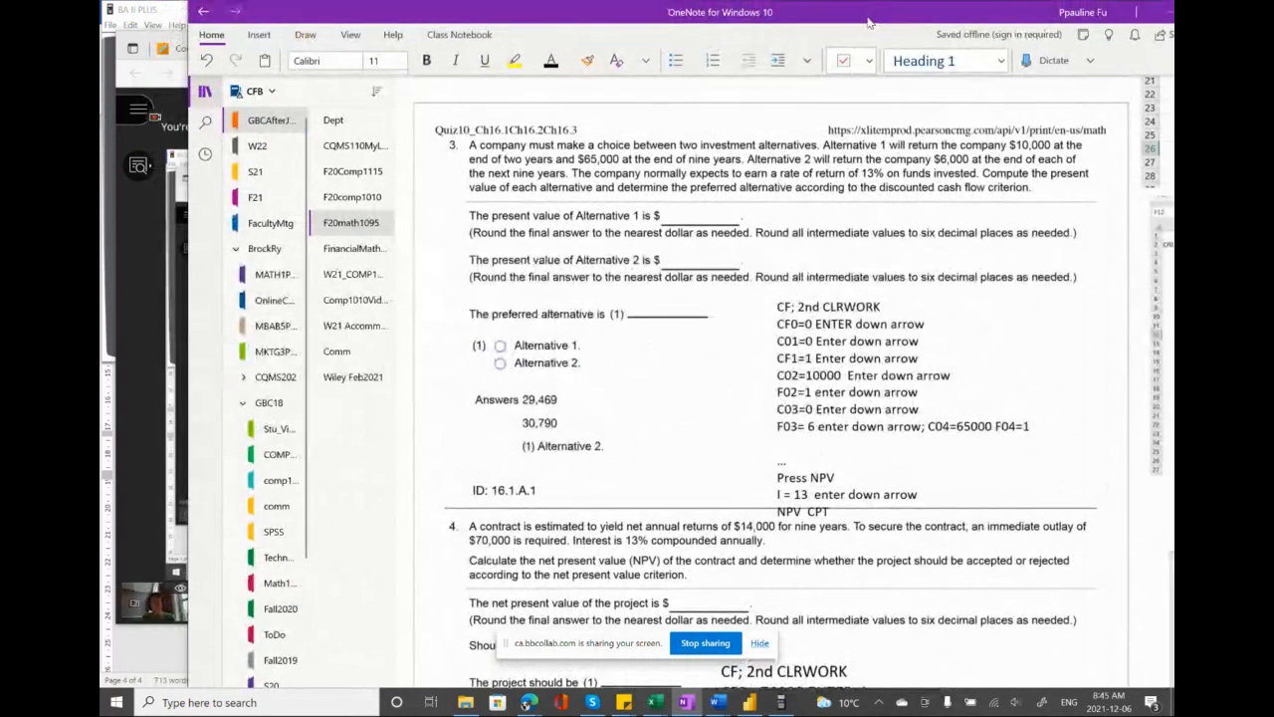
- Check the Everyone chat in the Blackboard Collaborate session, and return to the OneNote page
left_click(149, 271)
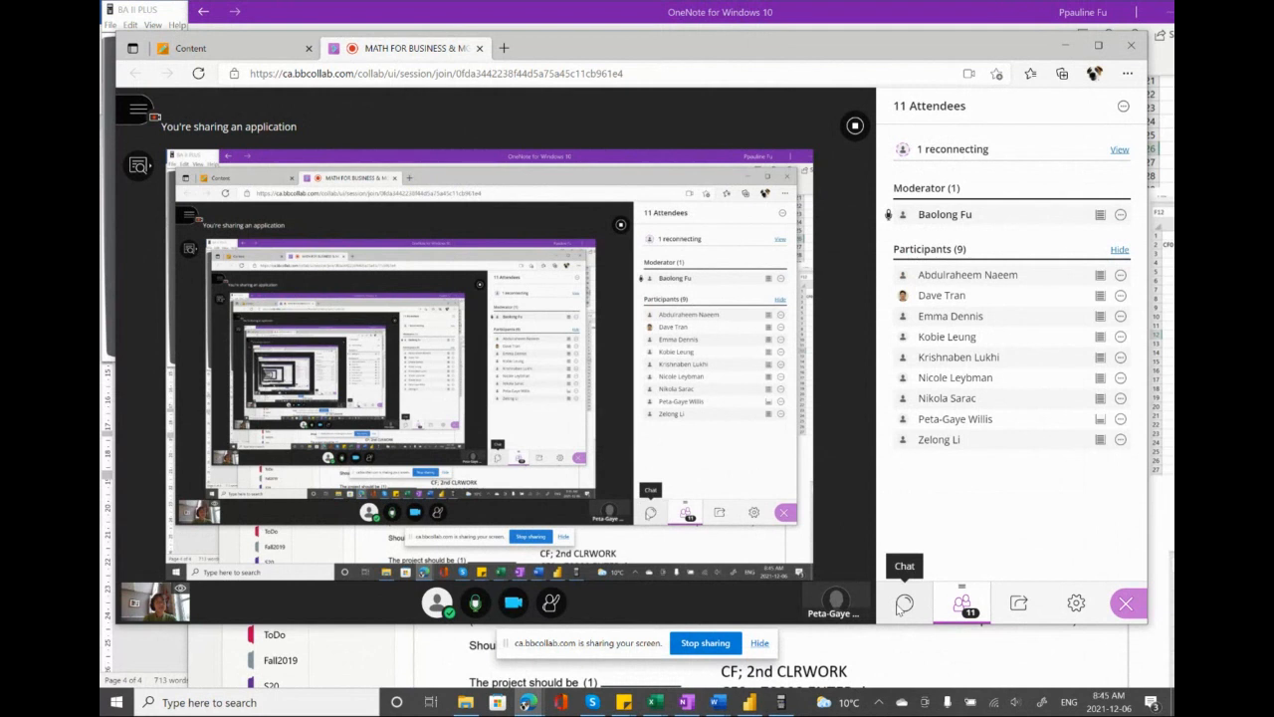
left_click(903, 604)
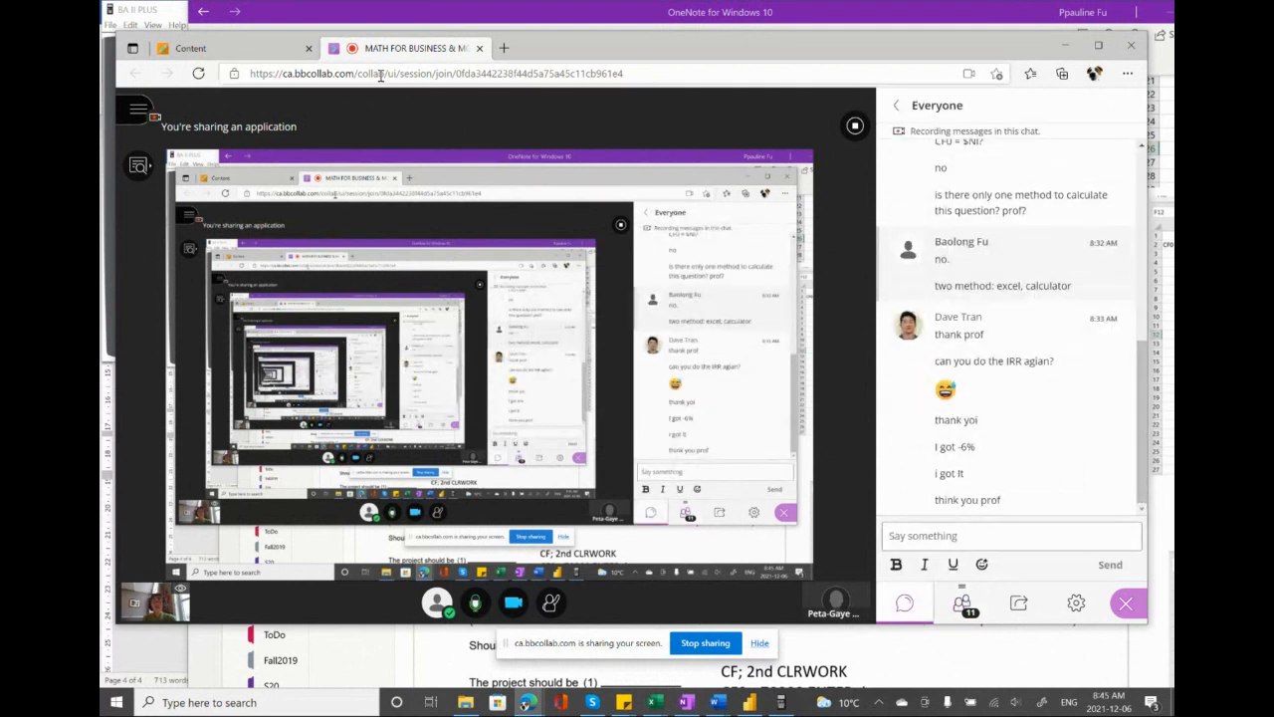
left_click(291, 15)
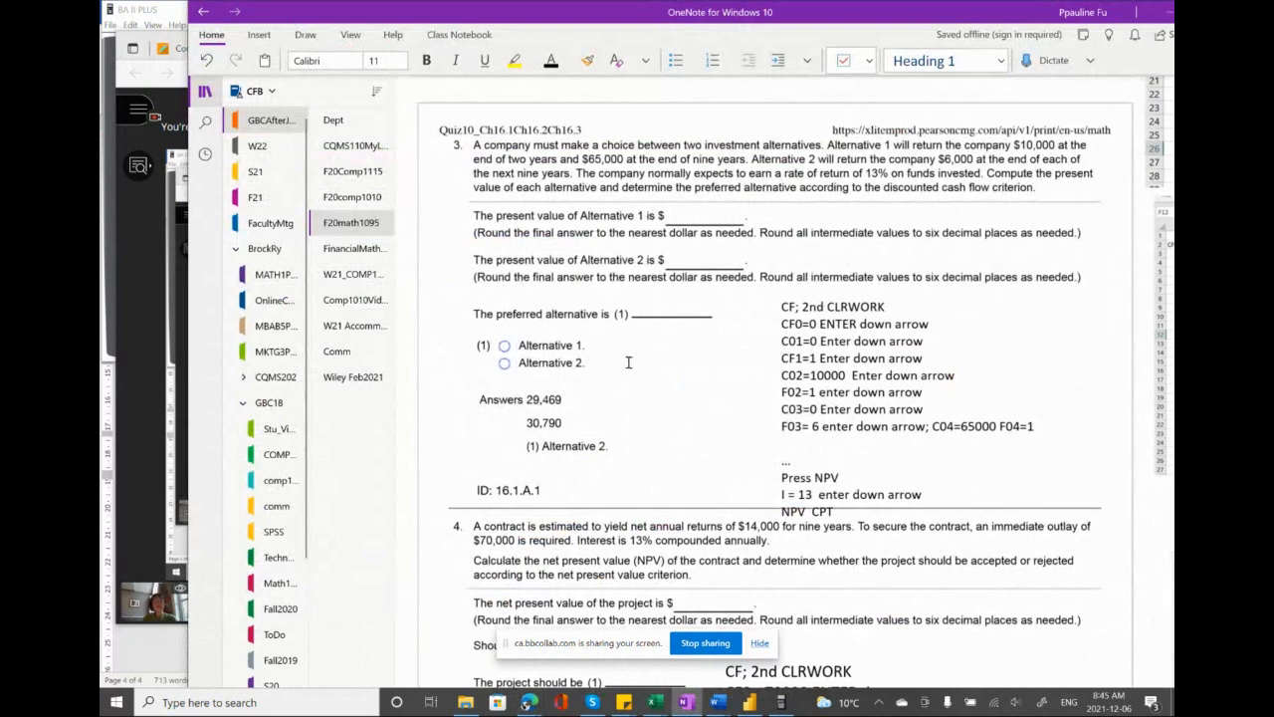
scroll(673, 381, "right", 1)
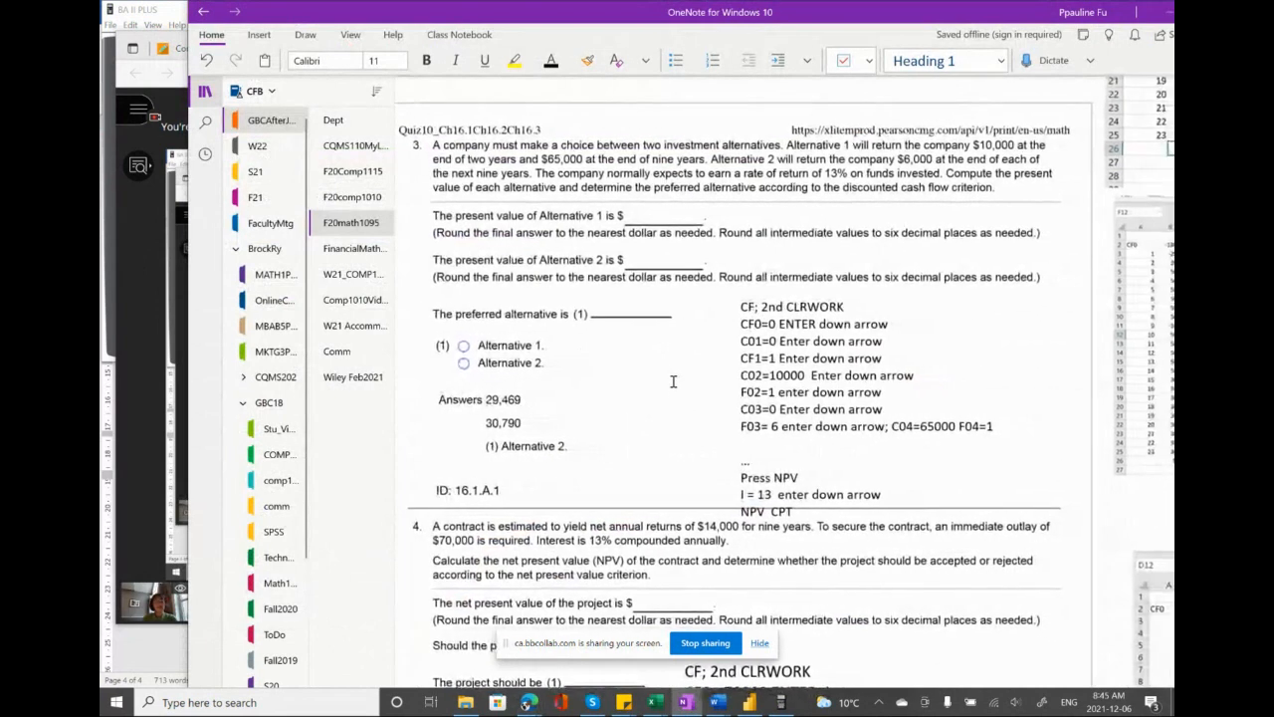
scroll(673, 381, "right", 1)
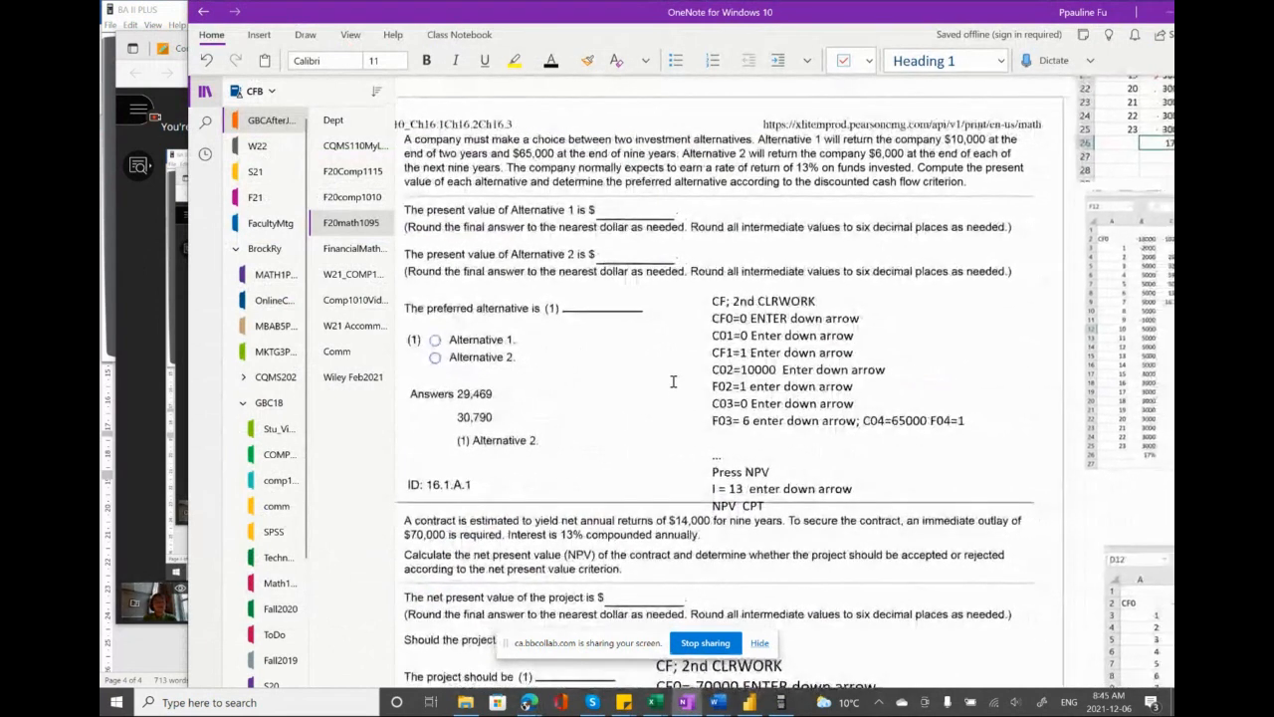
scroll(673, 381, "left", 1)
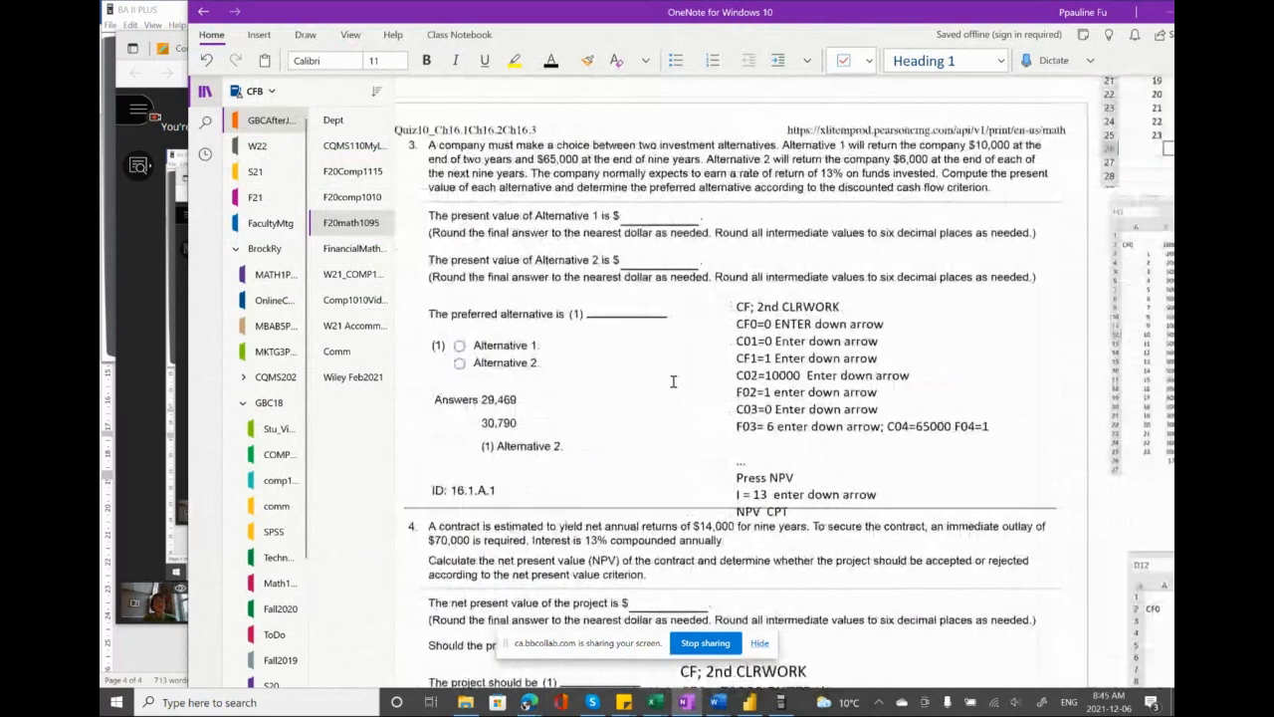
scroll(673, 381, "right", 2)
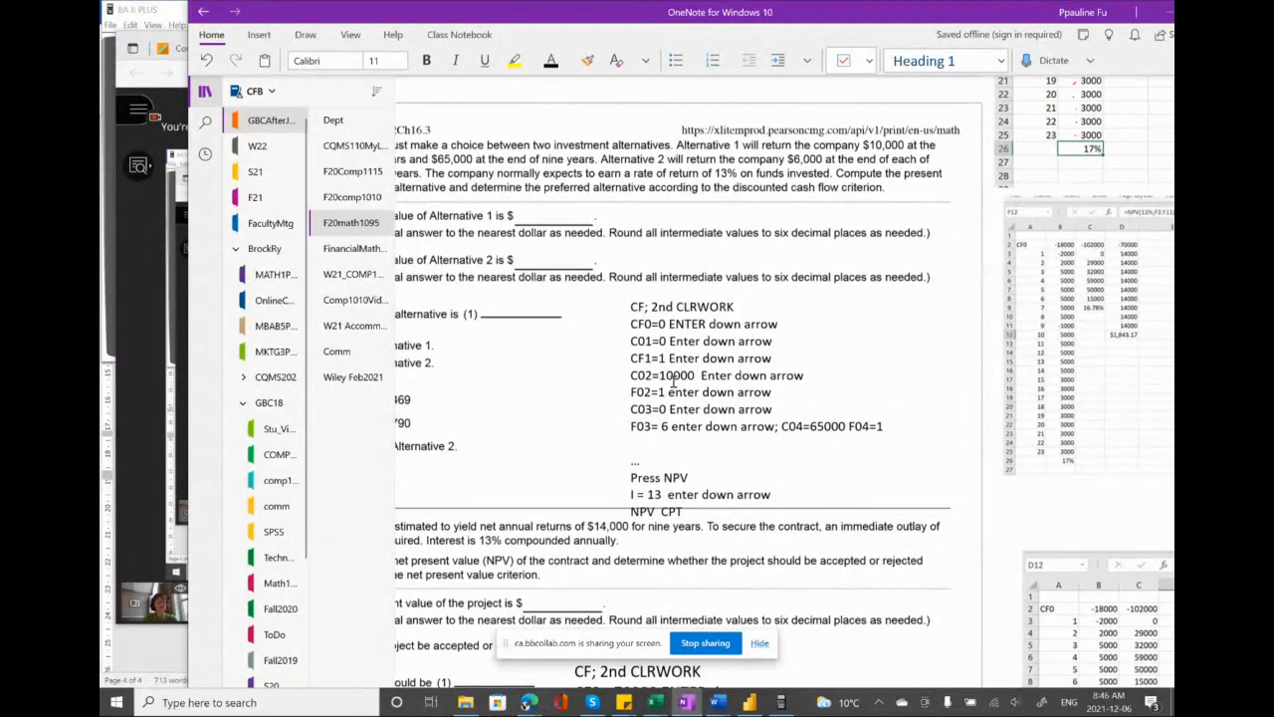
scroll(673, 381, "left", 5)
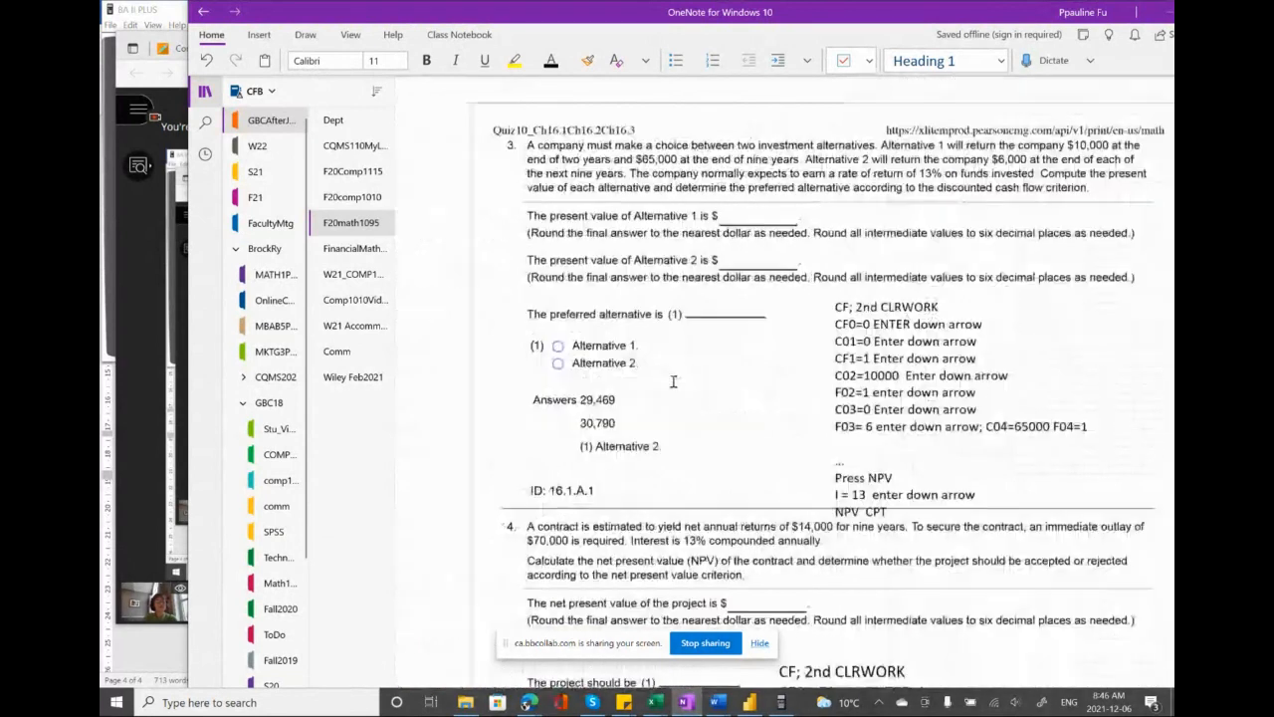
- Switch to the LectureNotes workbook in Excel and move its window lower so it no longer covers question 3's statement
right_click(674, 349)
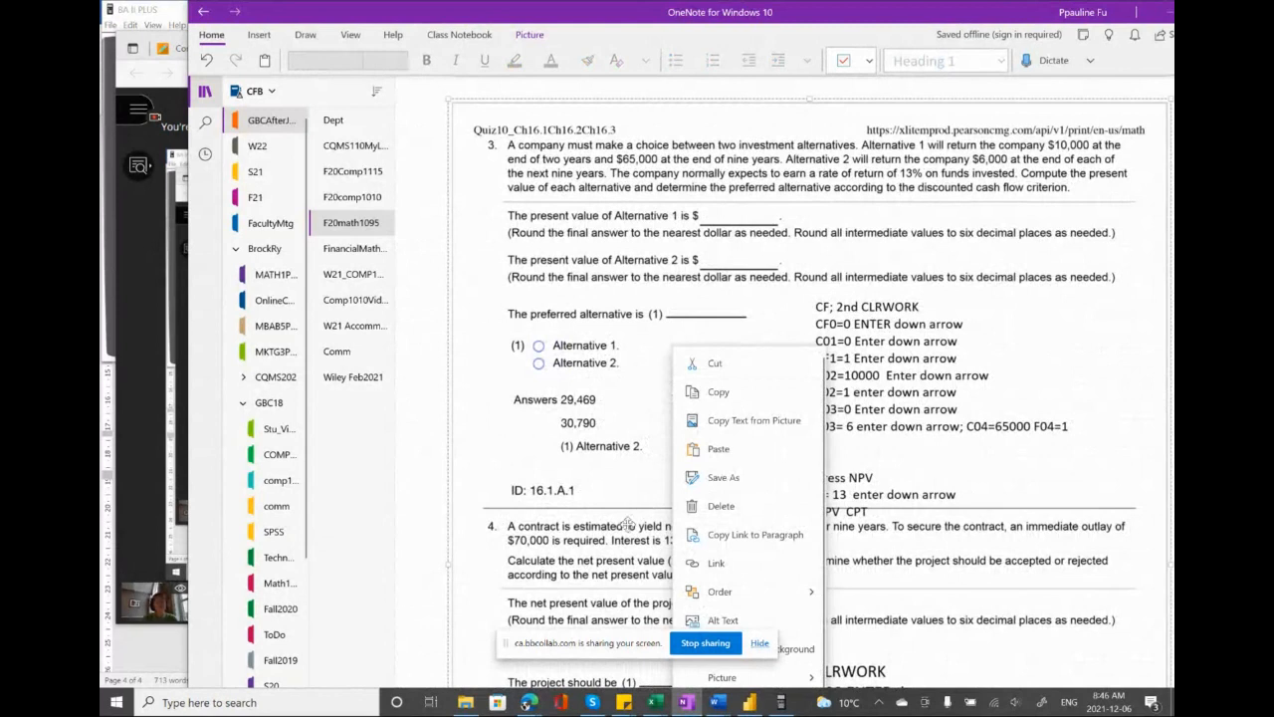
left_click(652, 703)
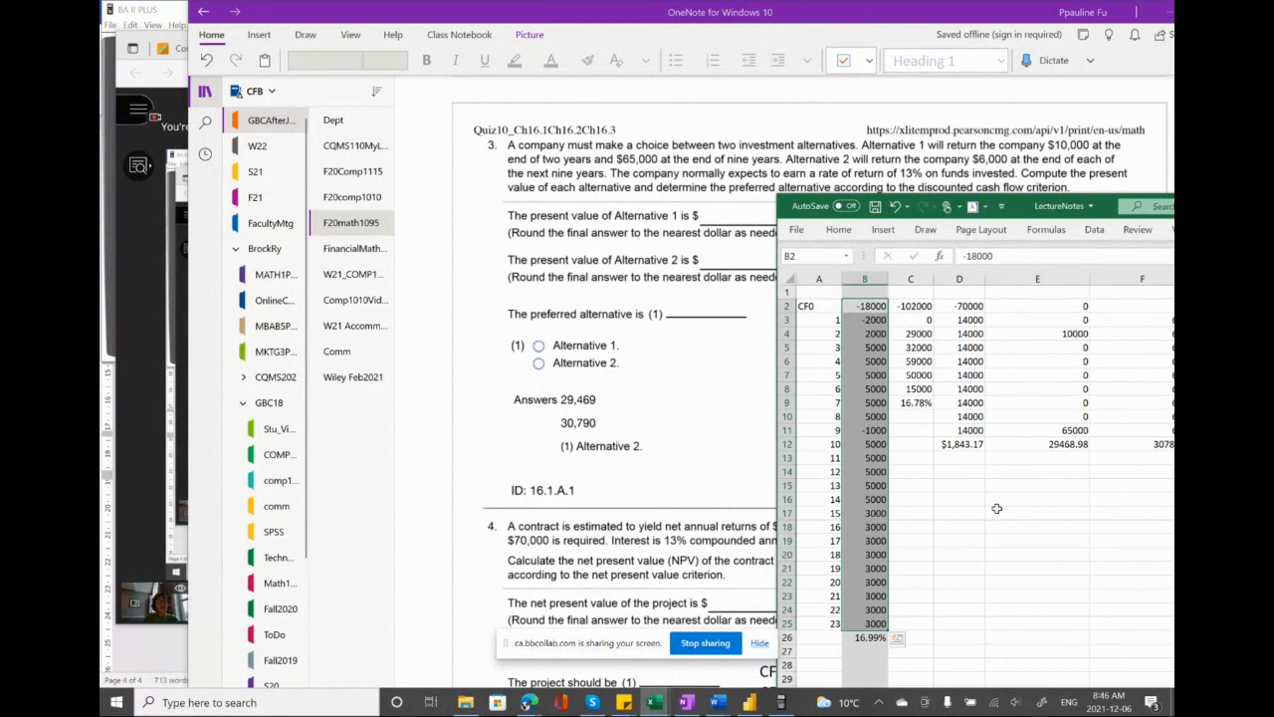
left_click_drag(1025, 206, 955, 422)
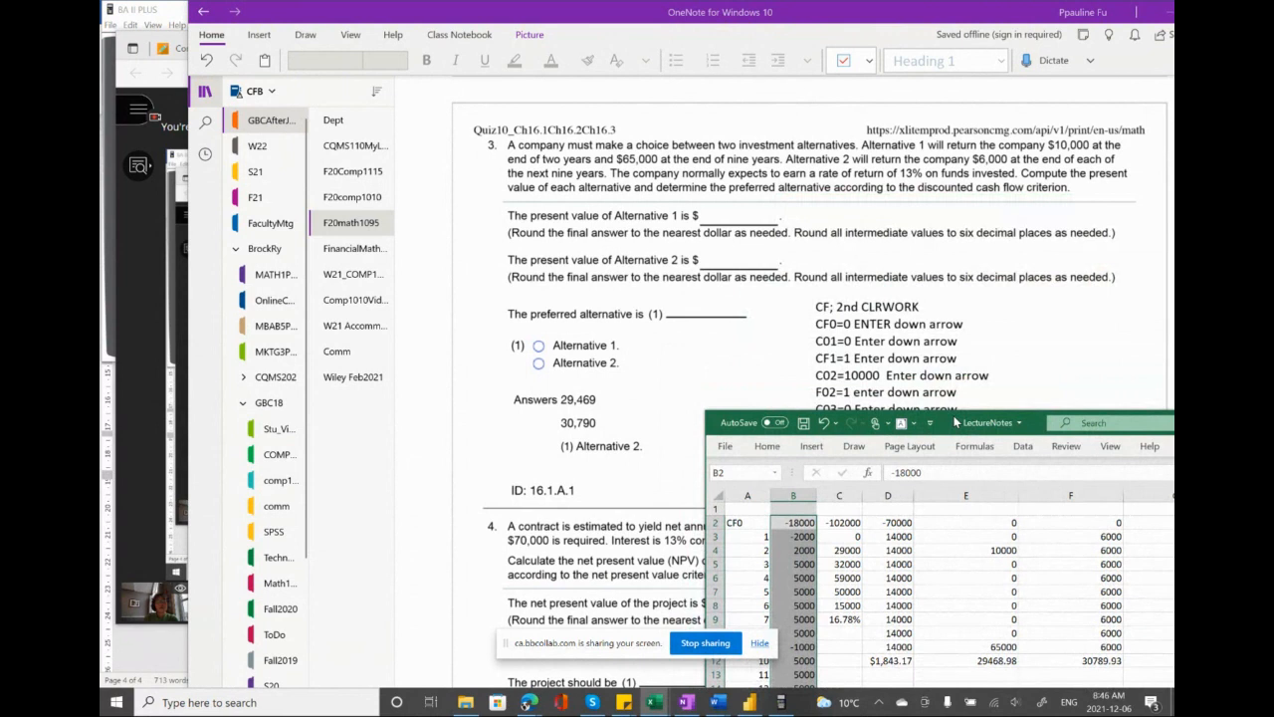
- Return to the OneNote page, circle "Alternative 1" in question 3 and underline its $10,000 and $65,000 returns in red ink
left_click(758, 347)
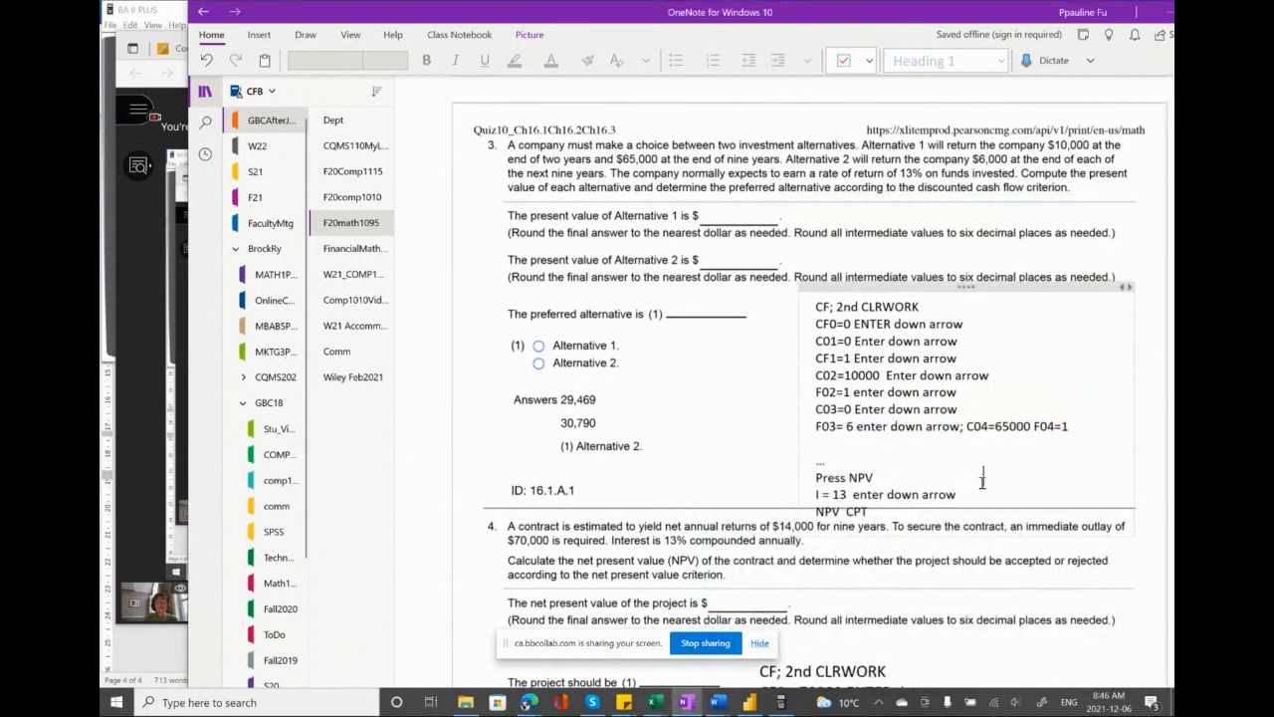
scroll(983, 482, "right", 1)
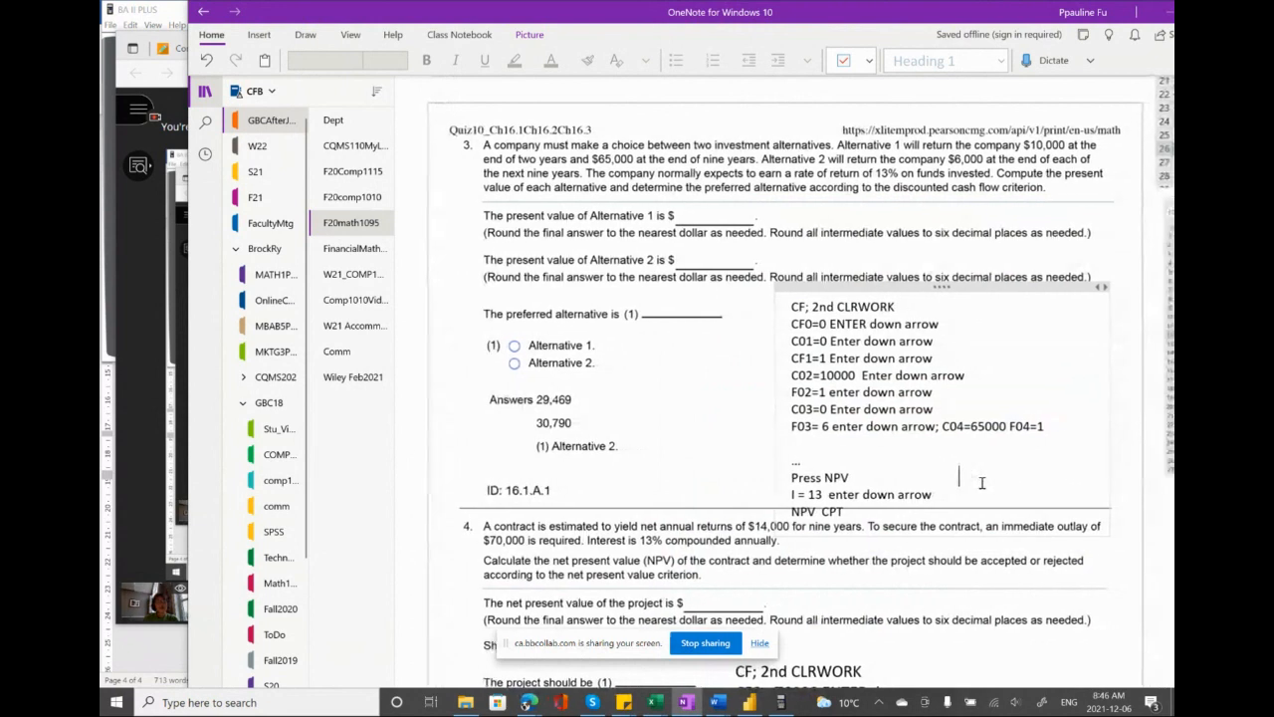
scroll(983, 483, "right", 1)
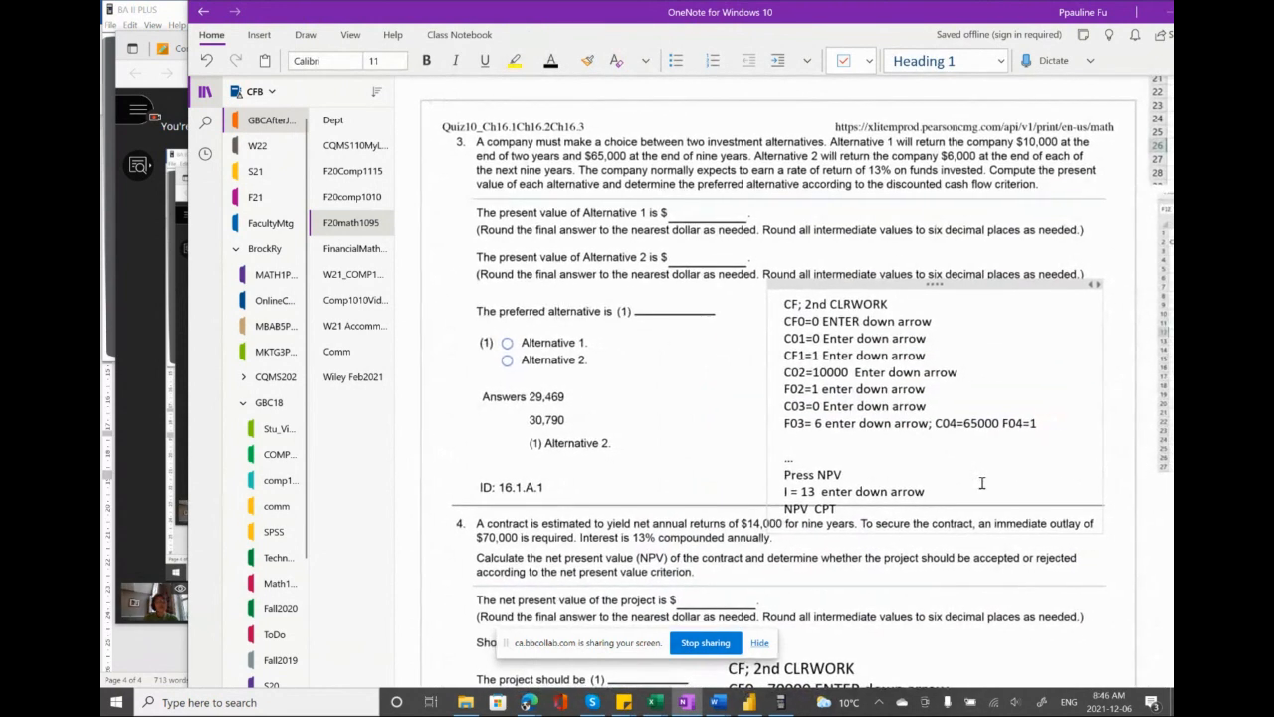
scroll(983, 483, "right", 1)
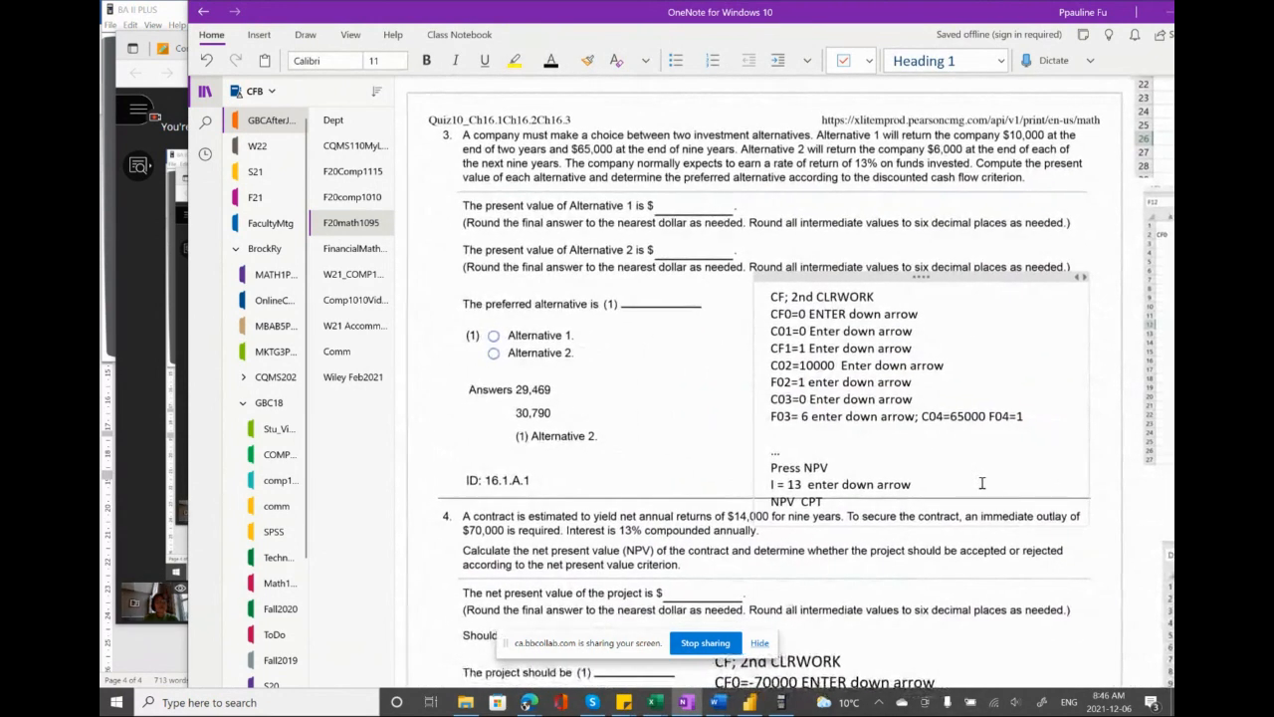
scroll(981, 483, "right", 2)
scroll(981, 483, "left", 1)
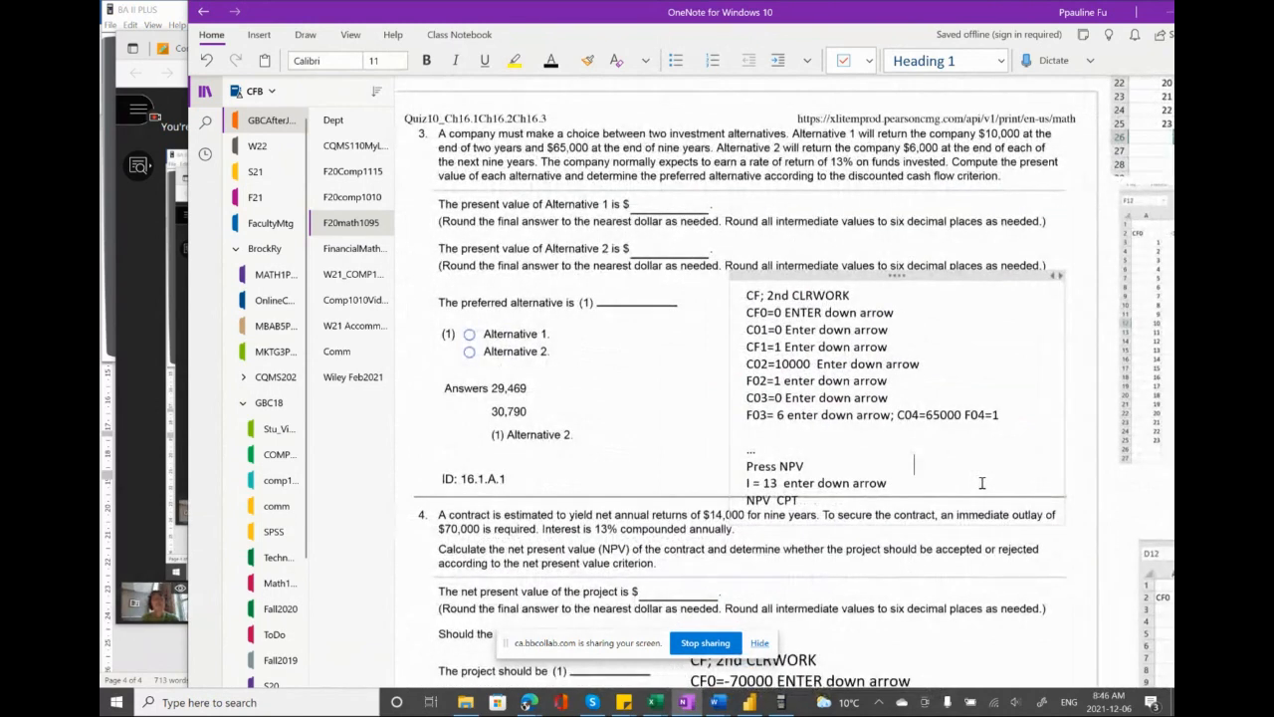
left_click(982, 482)
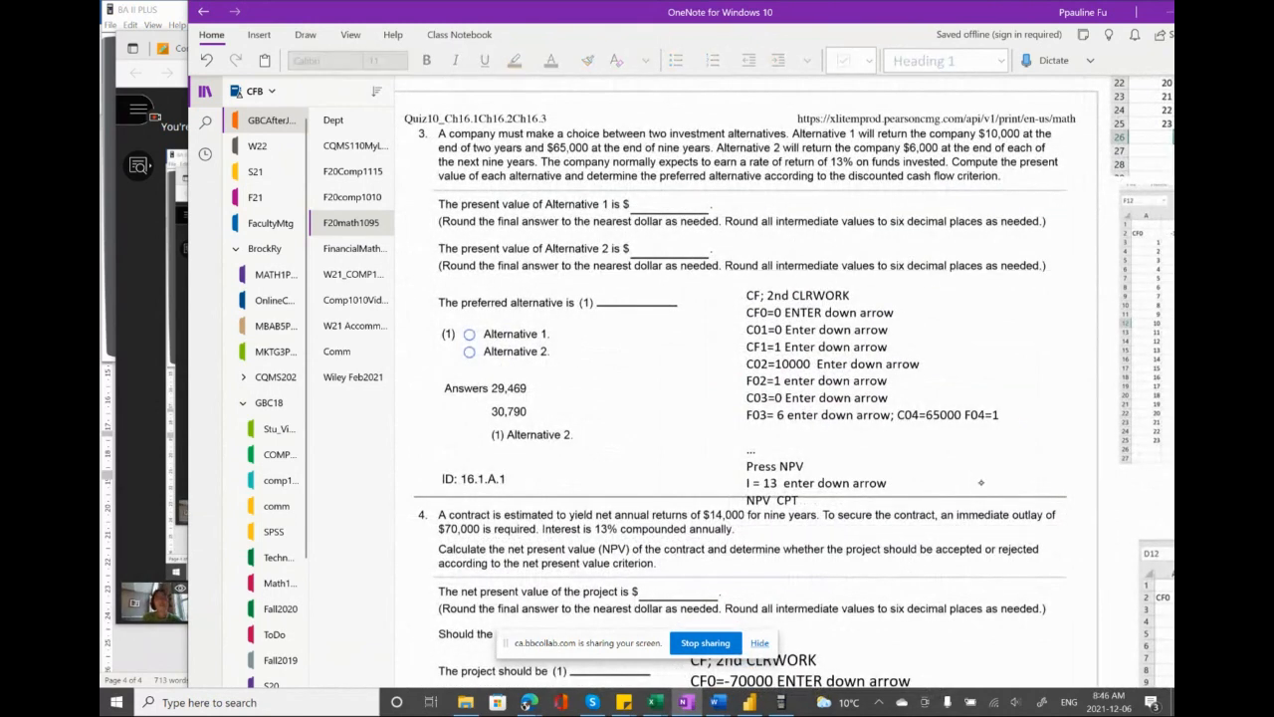
mouse_move(790, 141)
left_mouse_down()
mouse_move(832, 144)
mouse_move(856, 127)
mouse_move(792, 123)
mouse_move(788, 141)
left_mouse_up()
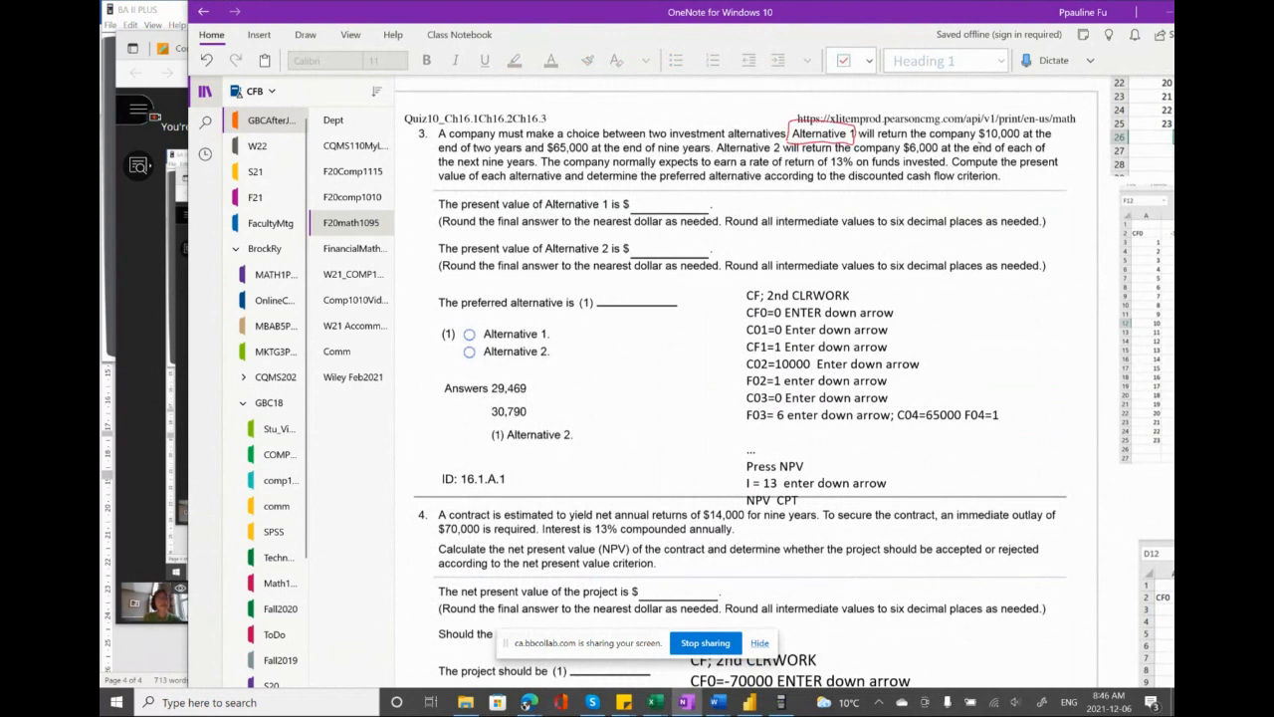
left_click_drag(980, 145, 1024, 144)
left_click_drag(554, 157, 582, 157)
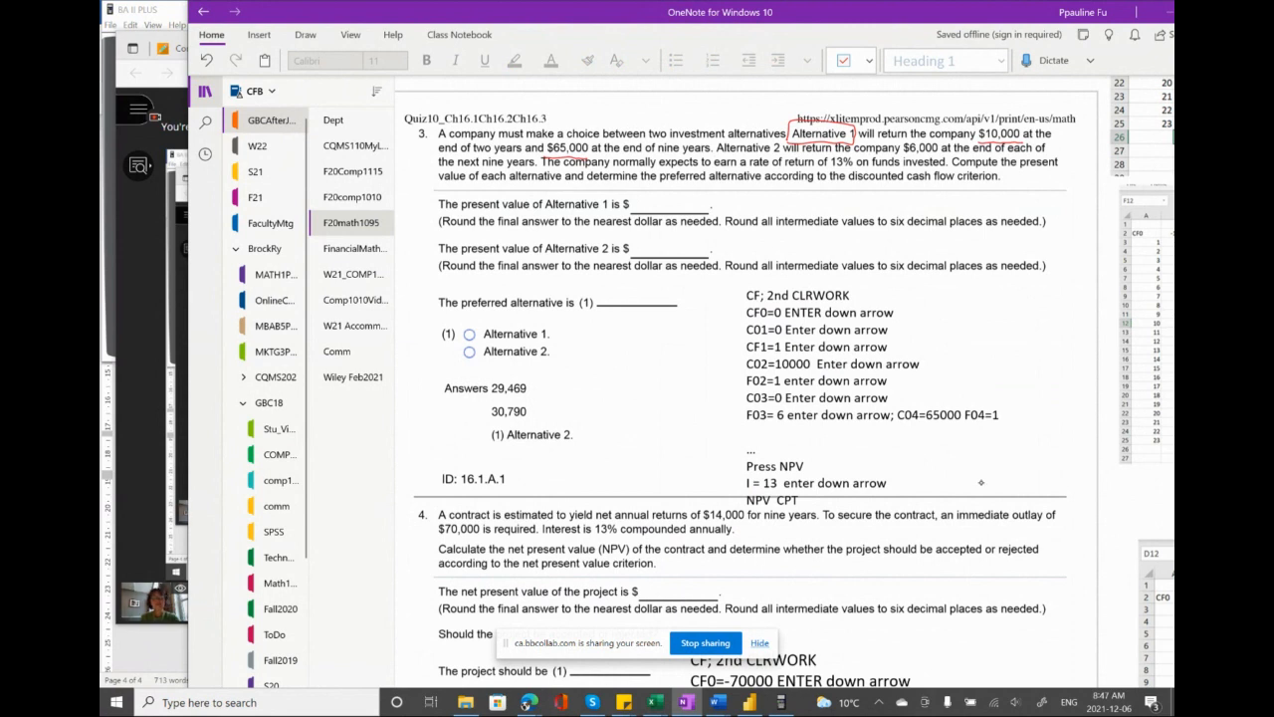
- Circle "Alternative 2" in question 3's statement and underline $6,000 and the 13% rate of return in red ink
mouse_move(723, 157)
left_mouse_down()
mouse_move(783, 141)
mouse_move(720, 134)
mouse_move(713, 151)
left_mouse_up()
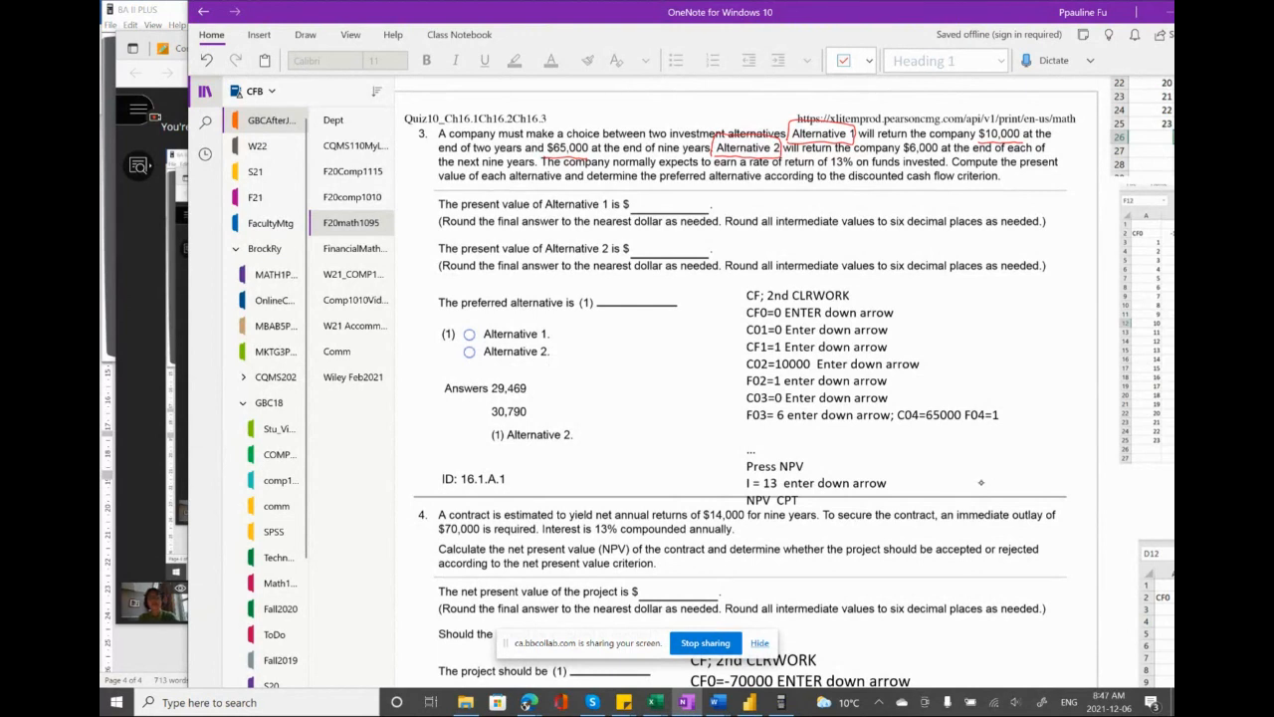
left_click_drag(906, 155, 938, 157)
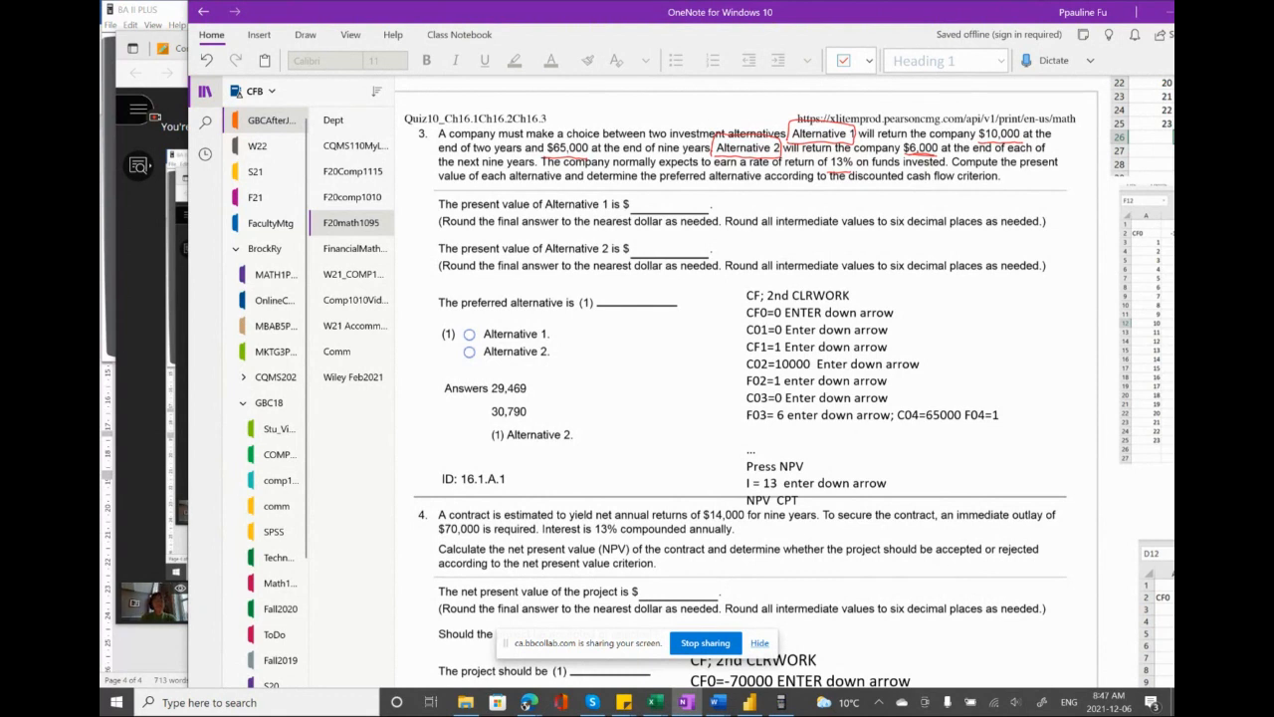
left_click(820, 193)
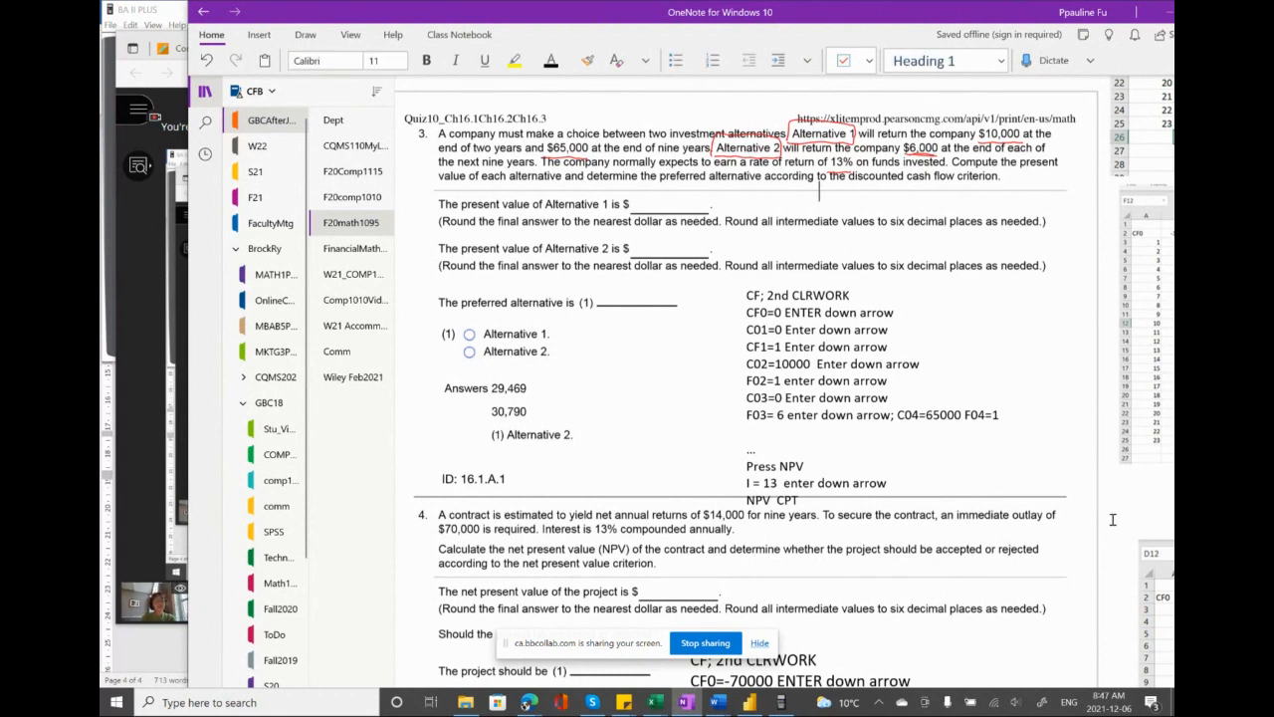
- Examine the Excel cash flow screenshots pasted beside questions 3 and 4 on the OneNote page
scroll(1112, 520, "right", 1)
scroll(1105, 519, "right", 1)
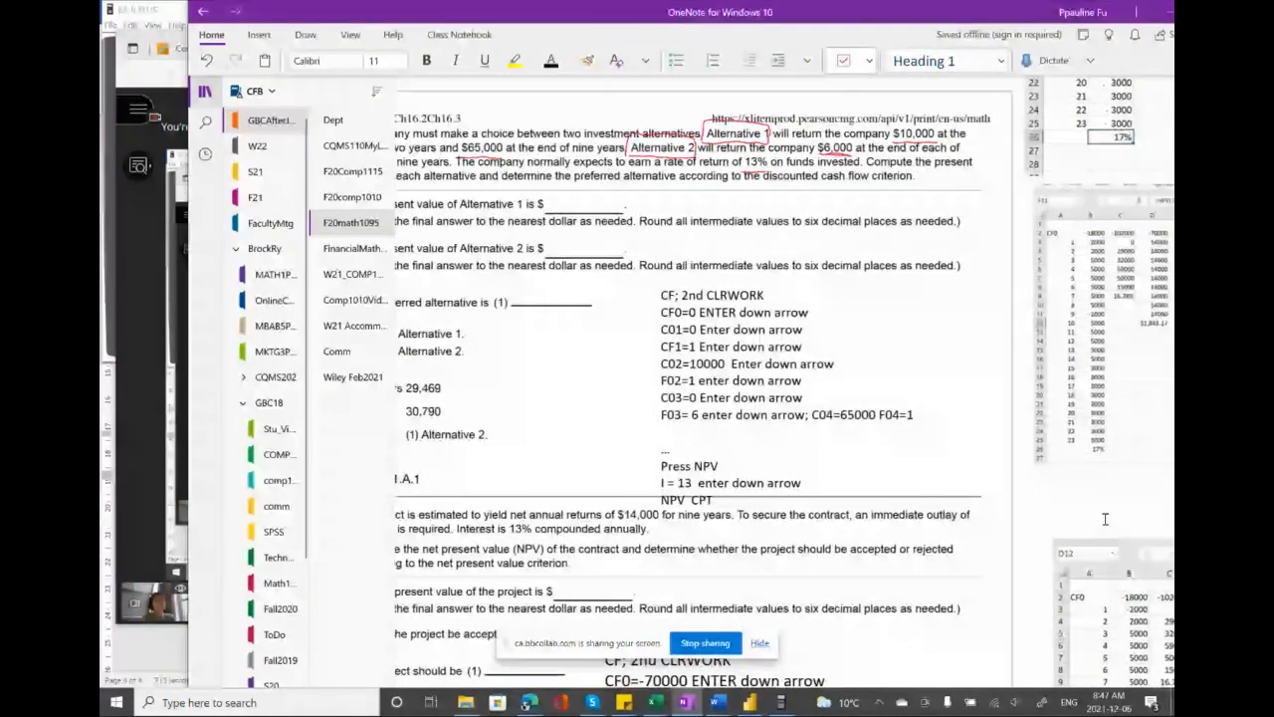
scroll(1105, 518, "right", 5)
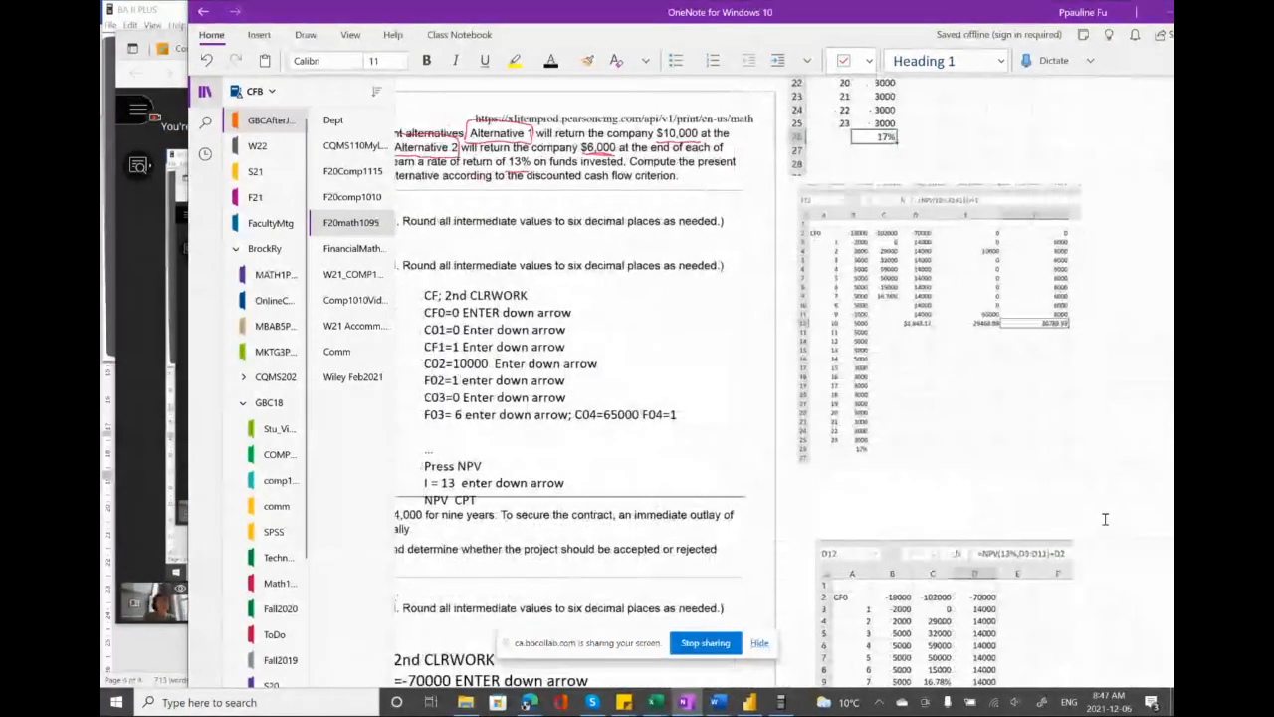
scroll(1105, 519, "left", 4)
scroll(1105, 519, "left", 1)
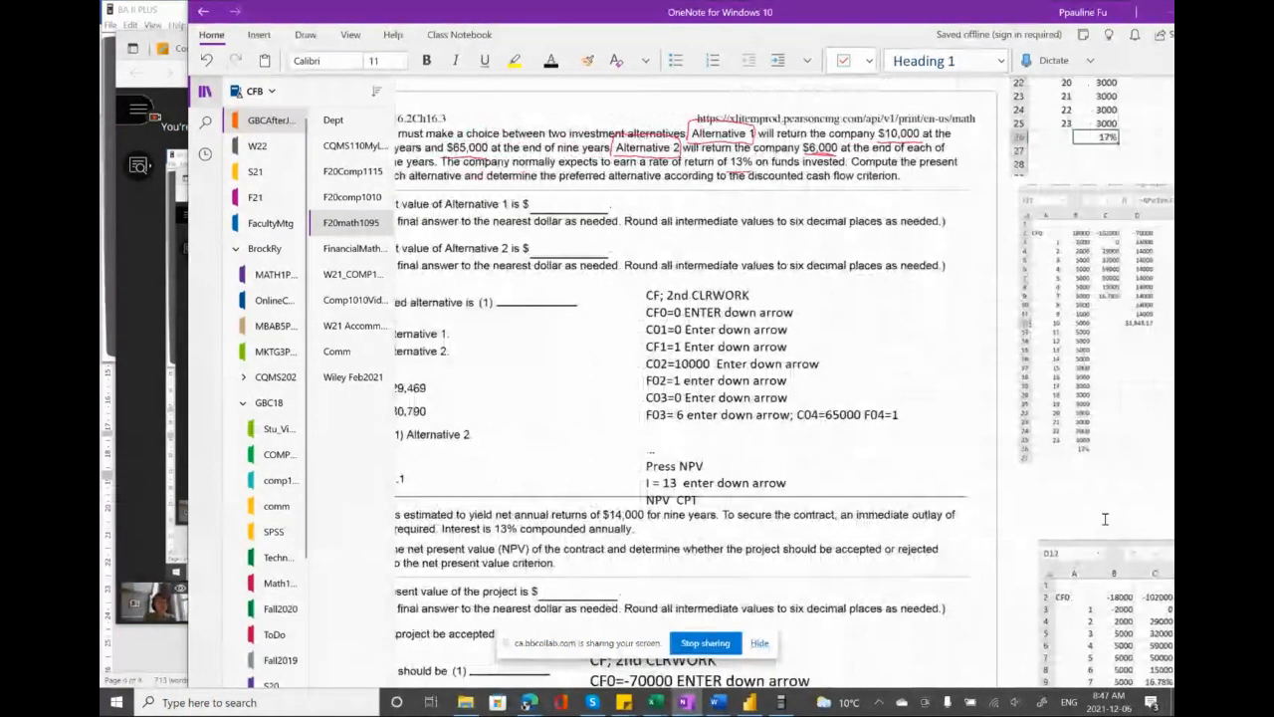
scroll(1105, 519, "left", 1)
scroll(1105, 518, "right", 6)
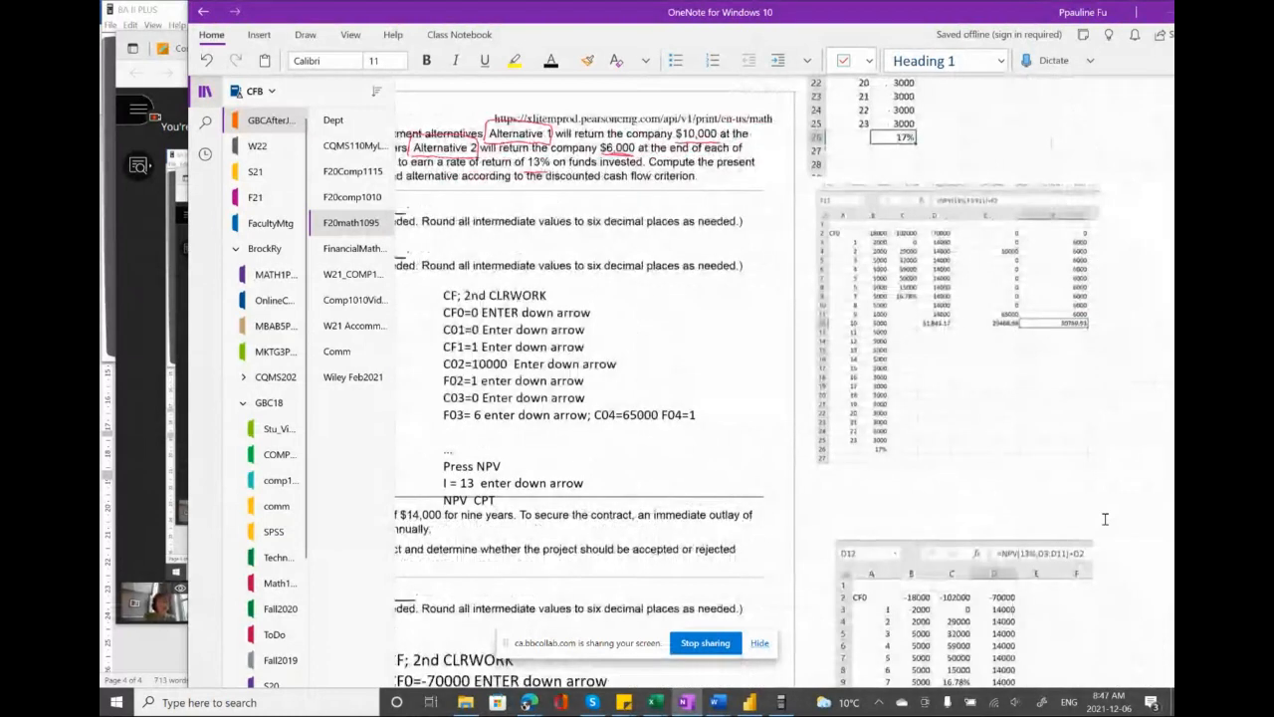
scroll(1105, 518, "left", 2)
scroll(1105, 519, "left", 1)
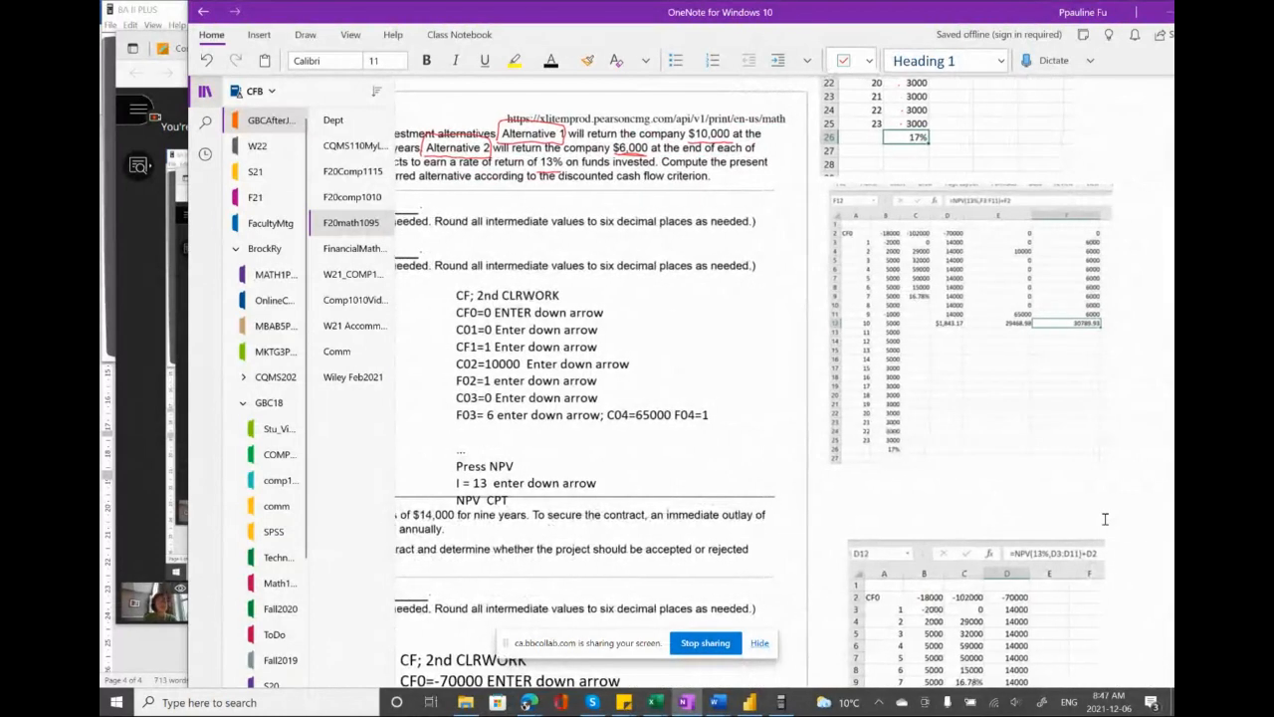
scroll(1105, 519, "left", 2)
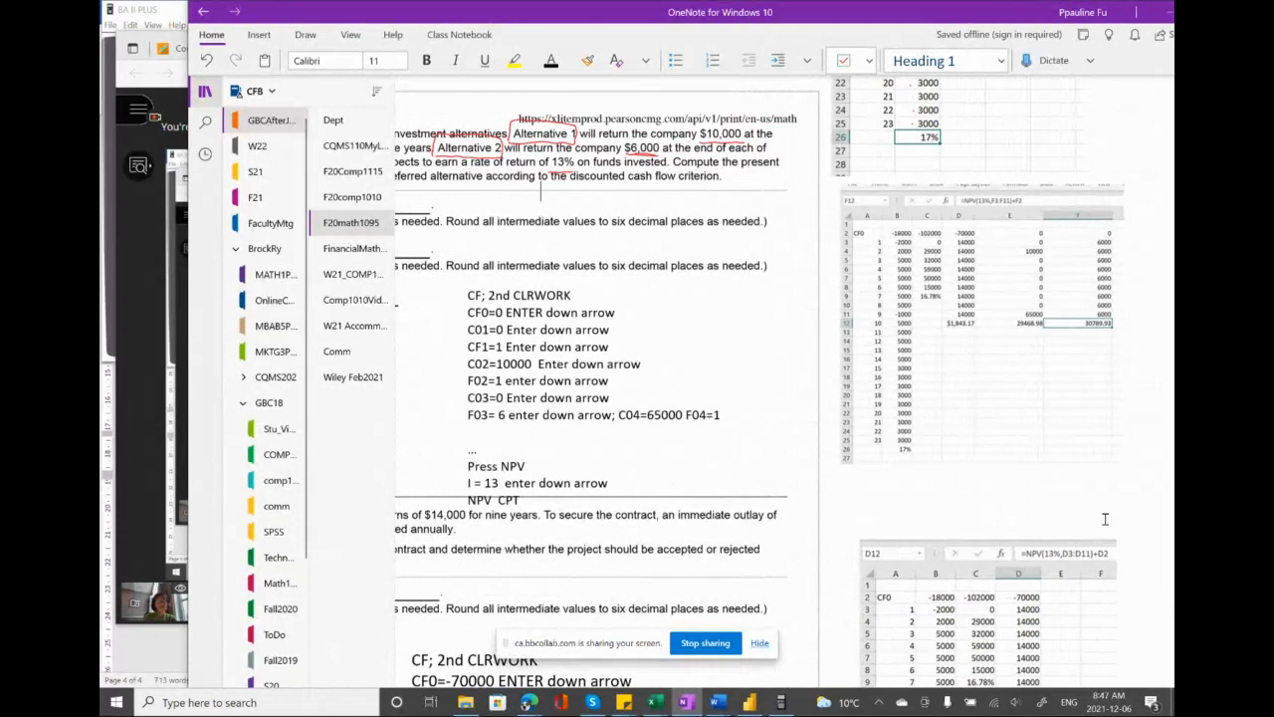
scroll(1105, 519, "left", 1)
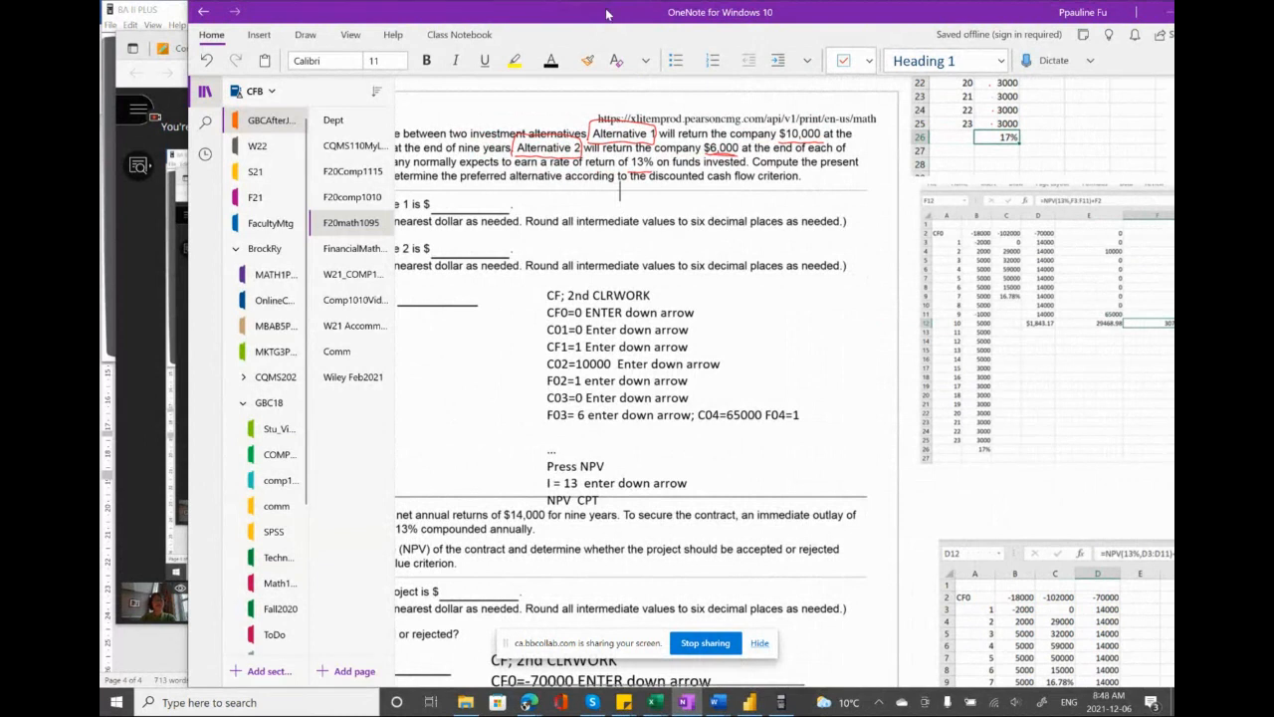
- Shift the OneNote window slightly sideways and bring question 3's full statement and keystroke notes back into view
left_click_drag(606, 14, 587, 14)
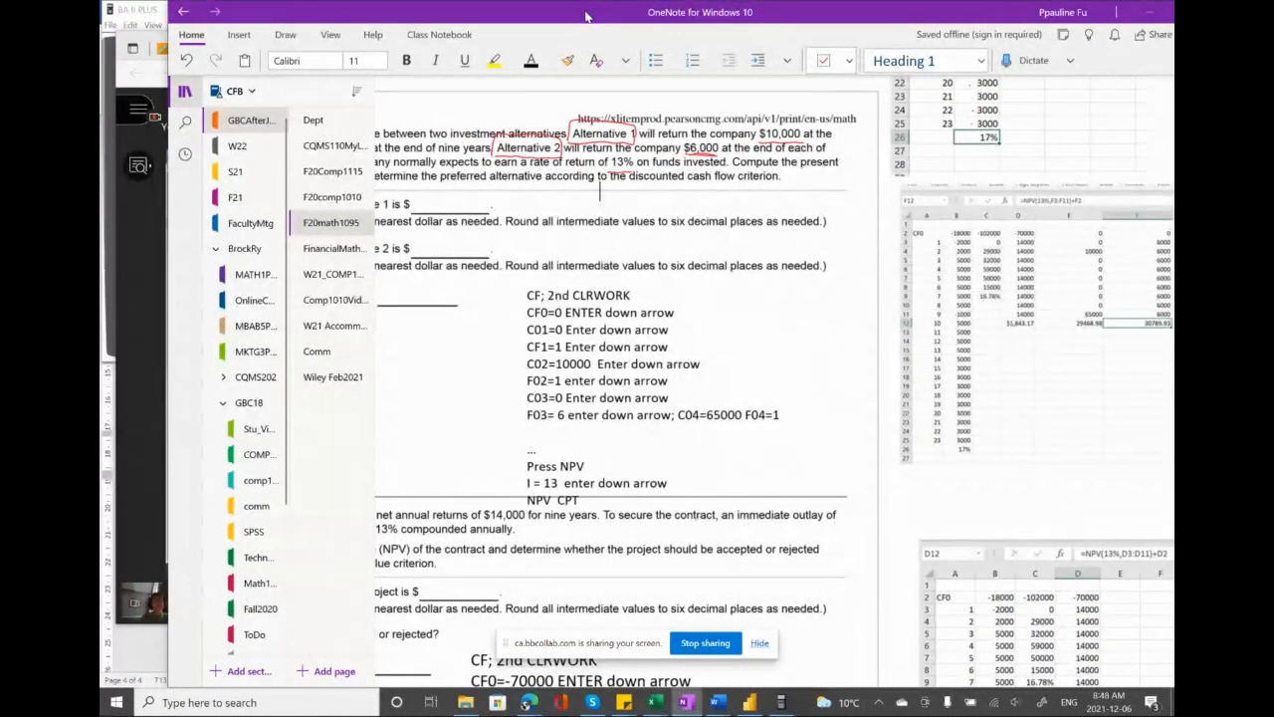
scroll(614, 264, "left", 3)
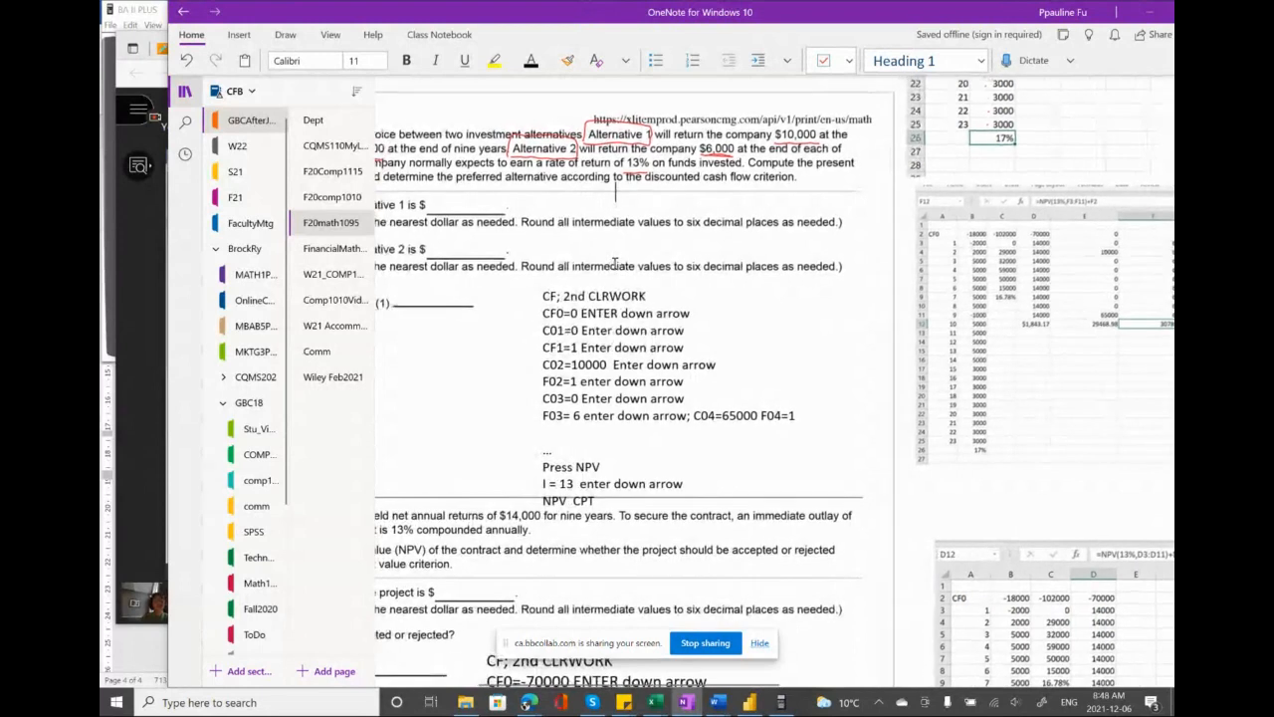
scroll(614, 264, "left", 2)
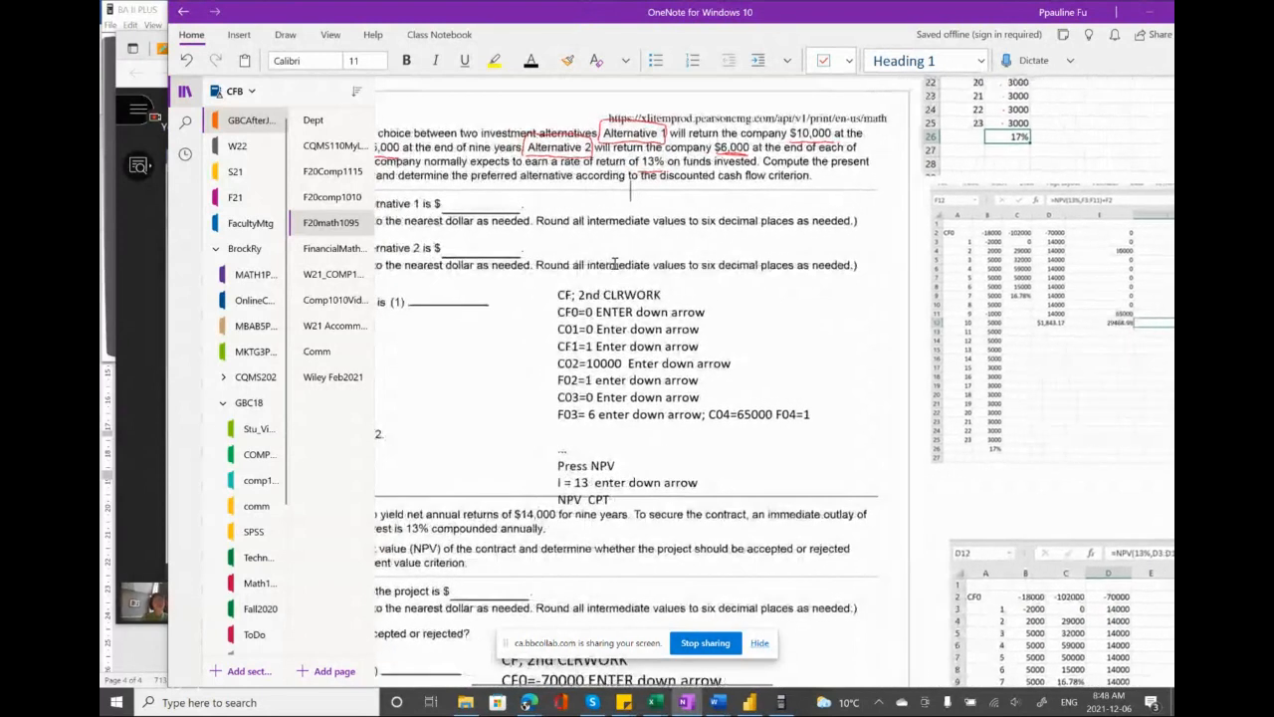
scroll(614, 264, "left", 5)
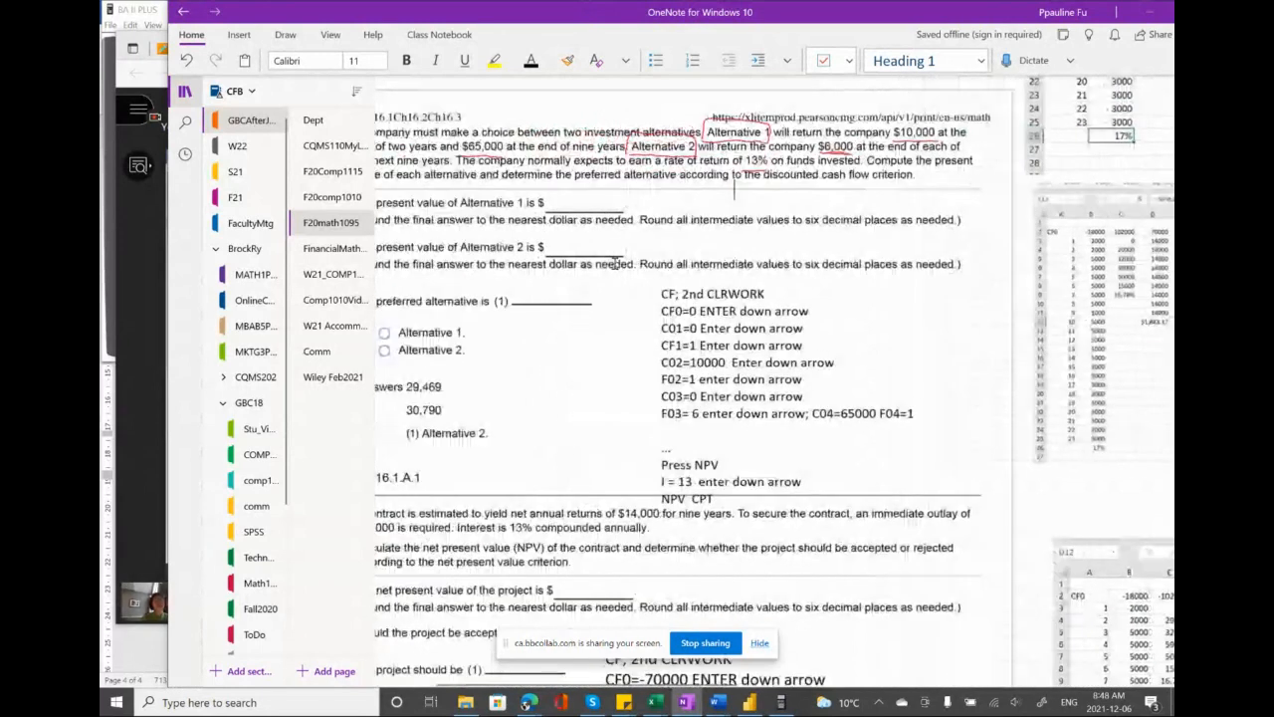
scroll(615, 264, "left", 5)
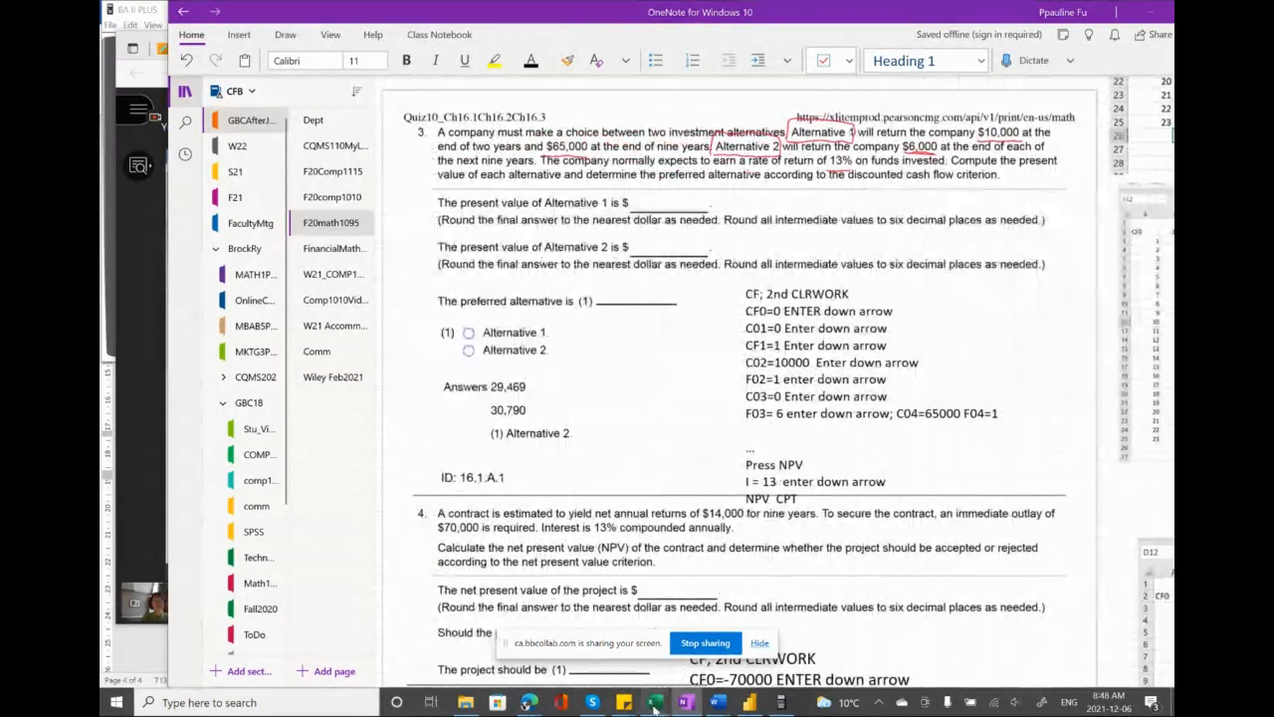
- Switch to the LectureNotes workbook in Excel, place its window just beneath question 3's statement, and select cell F8
mouse_move(654, 706)
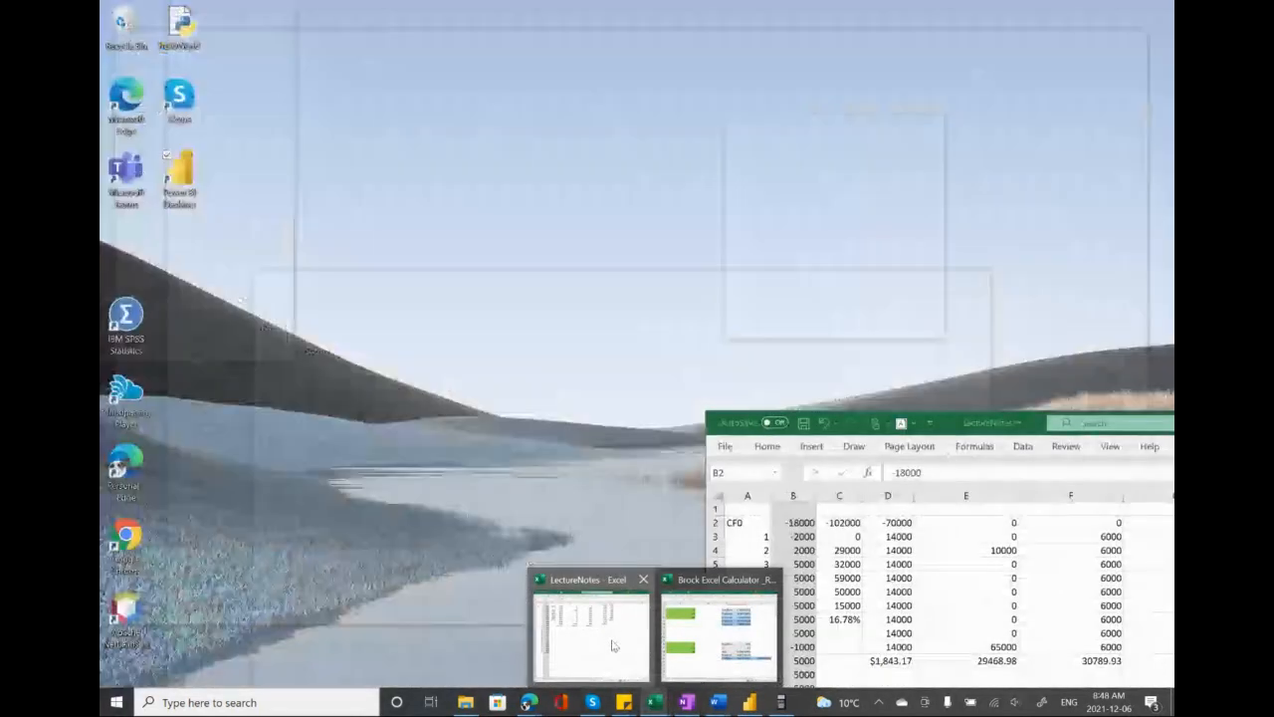
left_click(613, 645)
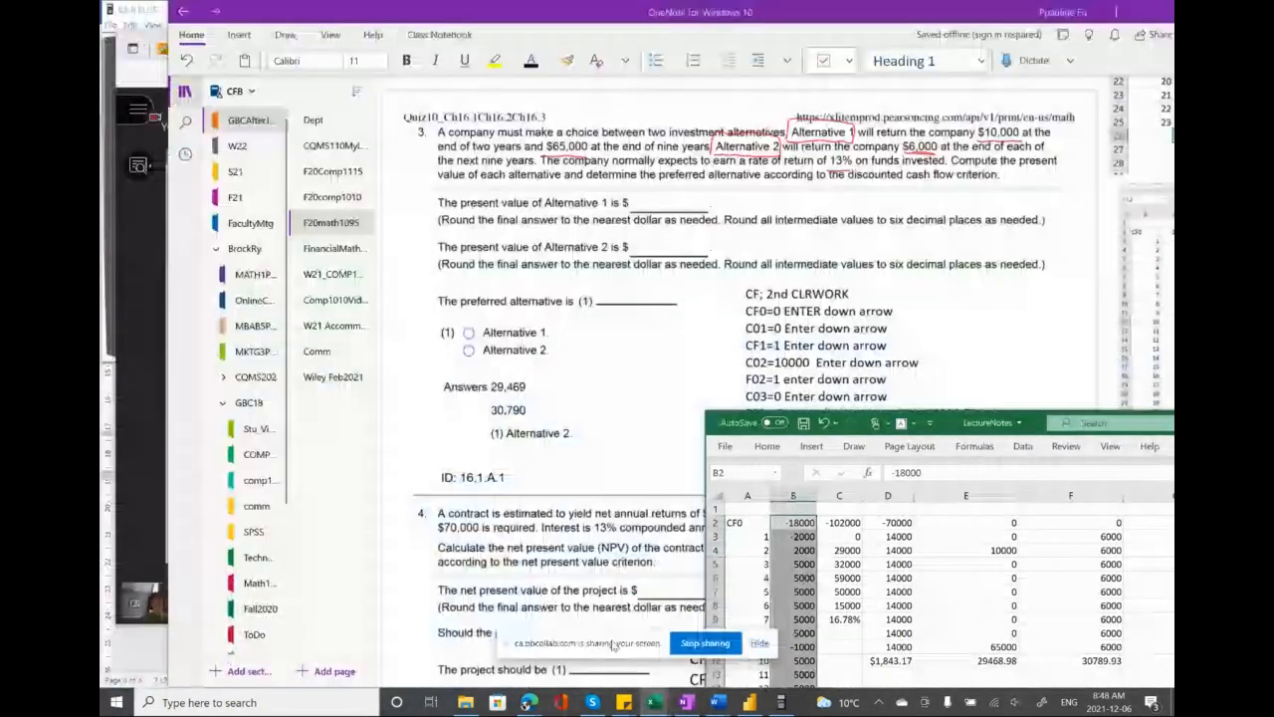
left_click_drag(946, 426, 946, 414)
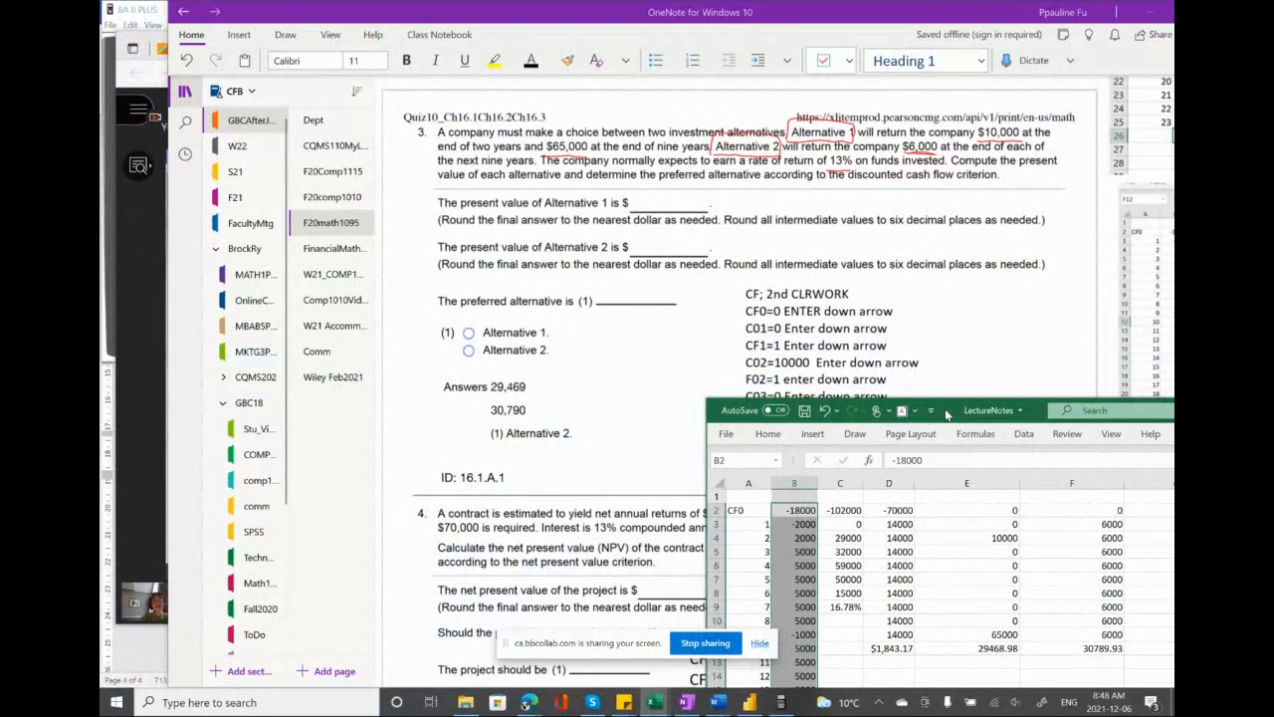
left_click_drag(945, 414, 886, 284)
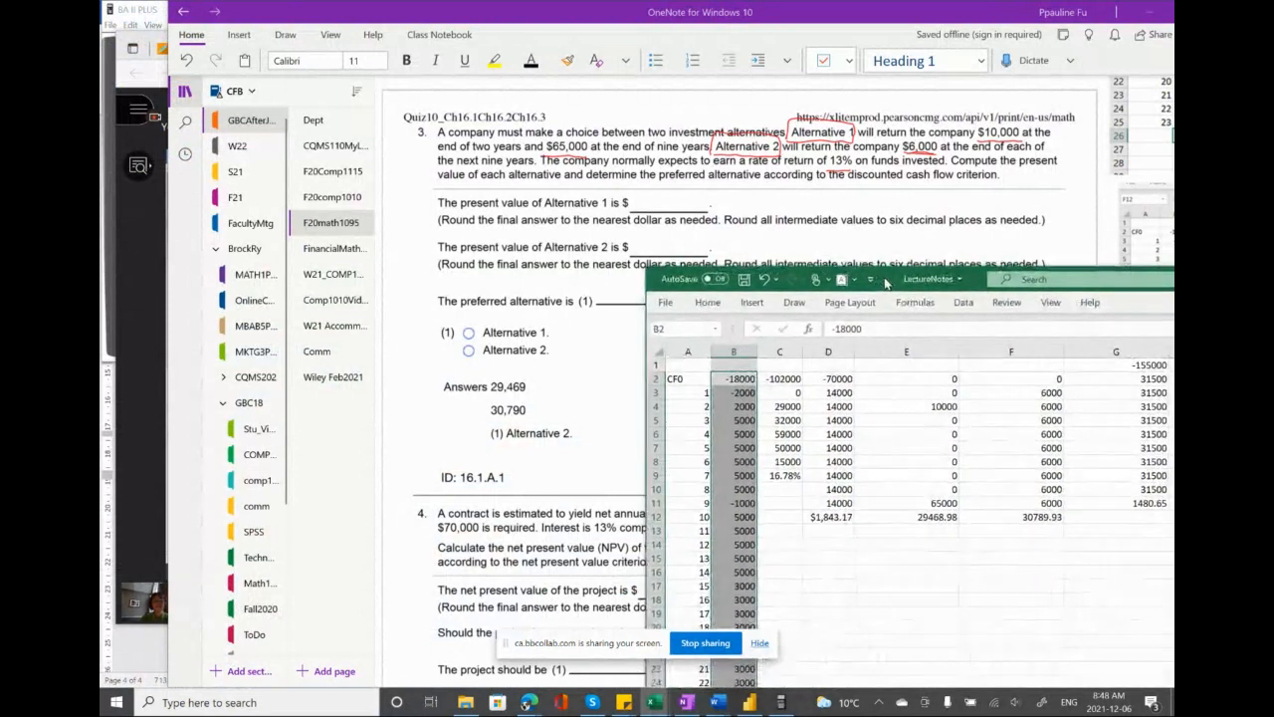
right_click(967, 460)
key("Escape")
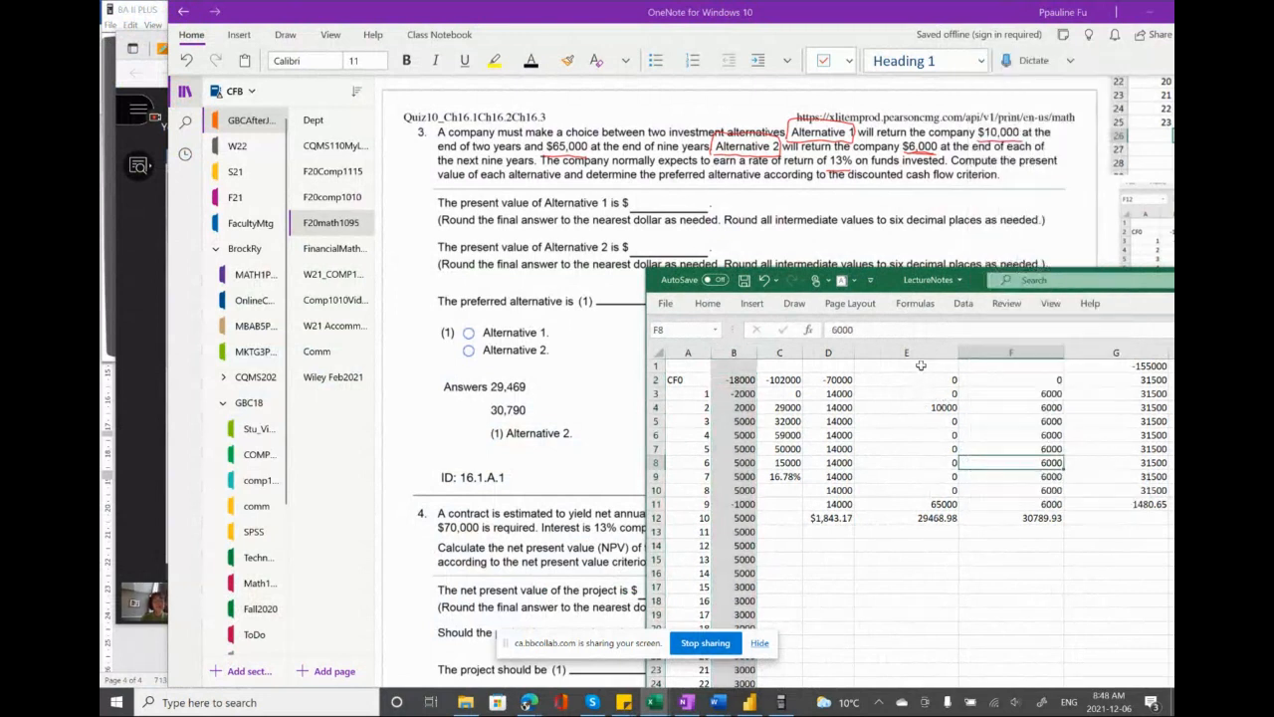
- Shade all of column E, which holds the Alternative 1 cash flows, with a grey fill
left_click(914, 352)
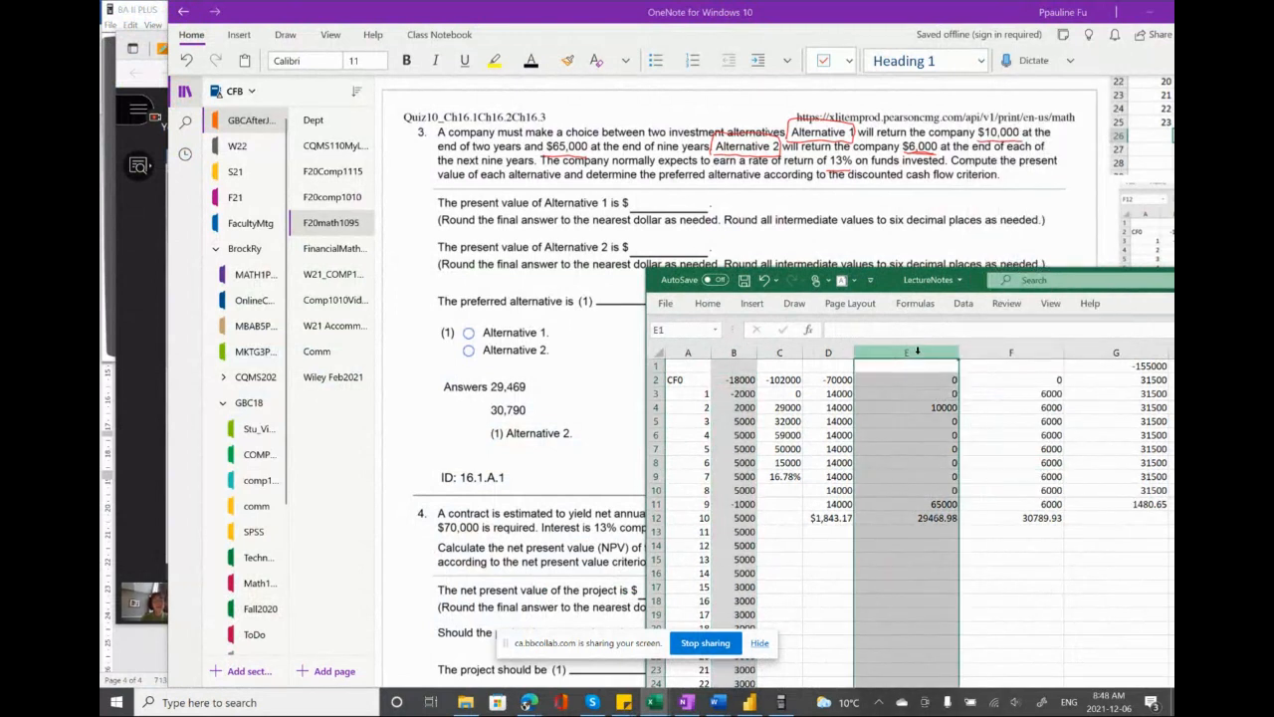
left_click(700, 308)
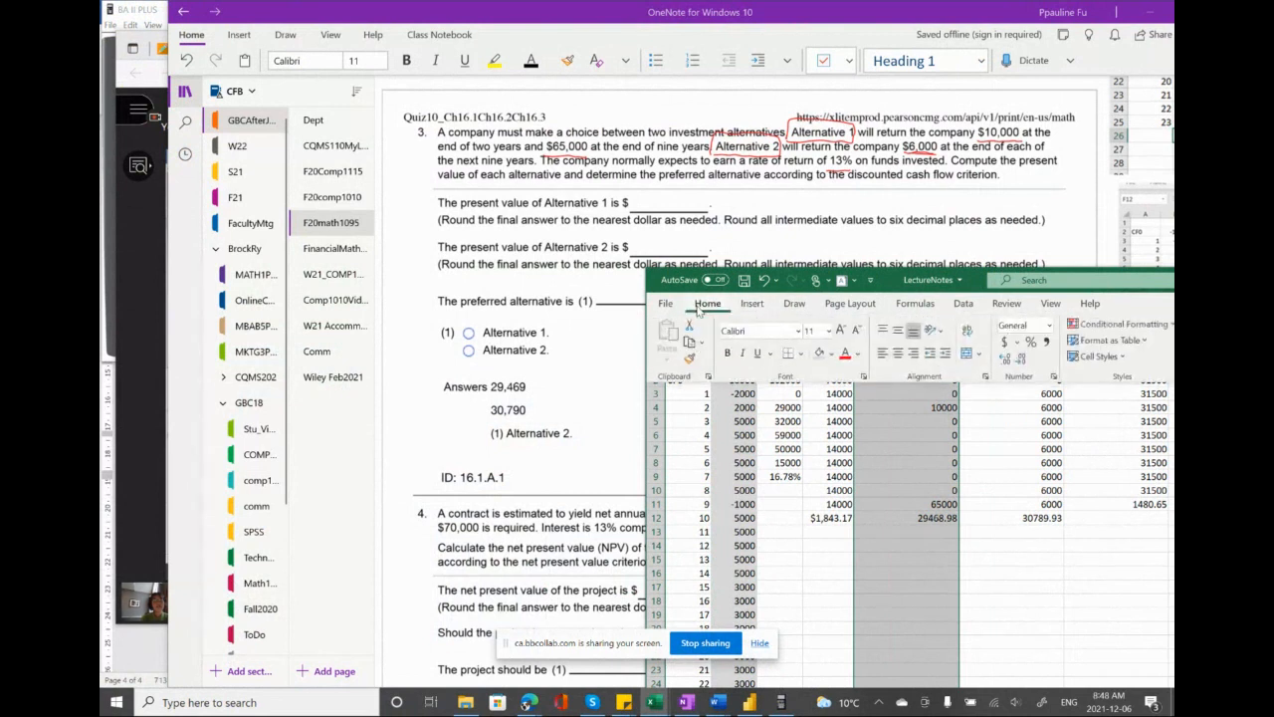
left_click(832, 354)
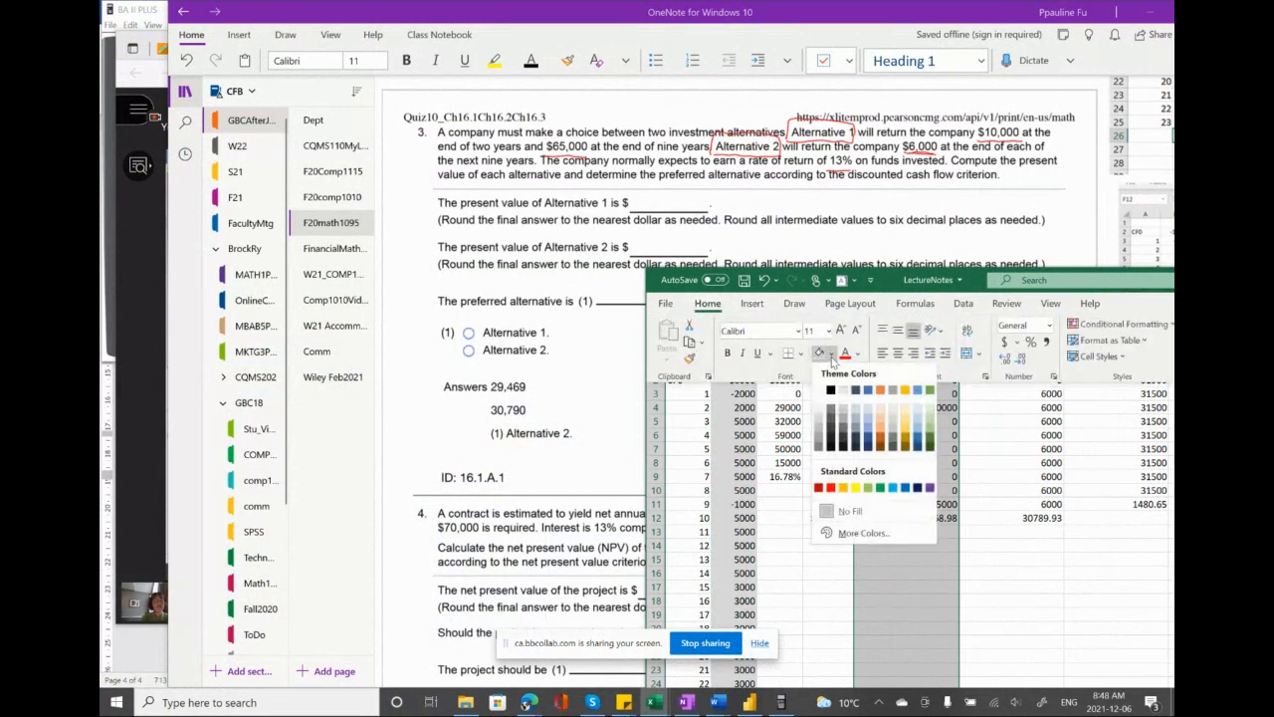
left_click(820, 426)
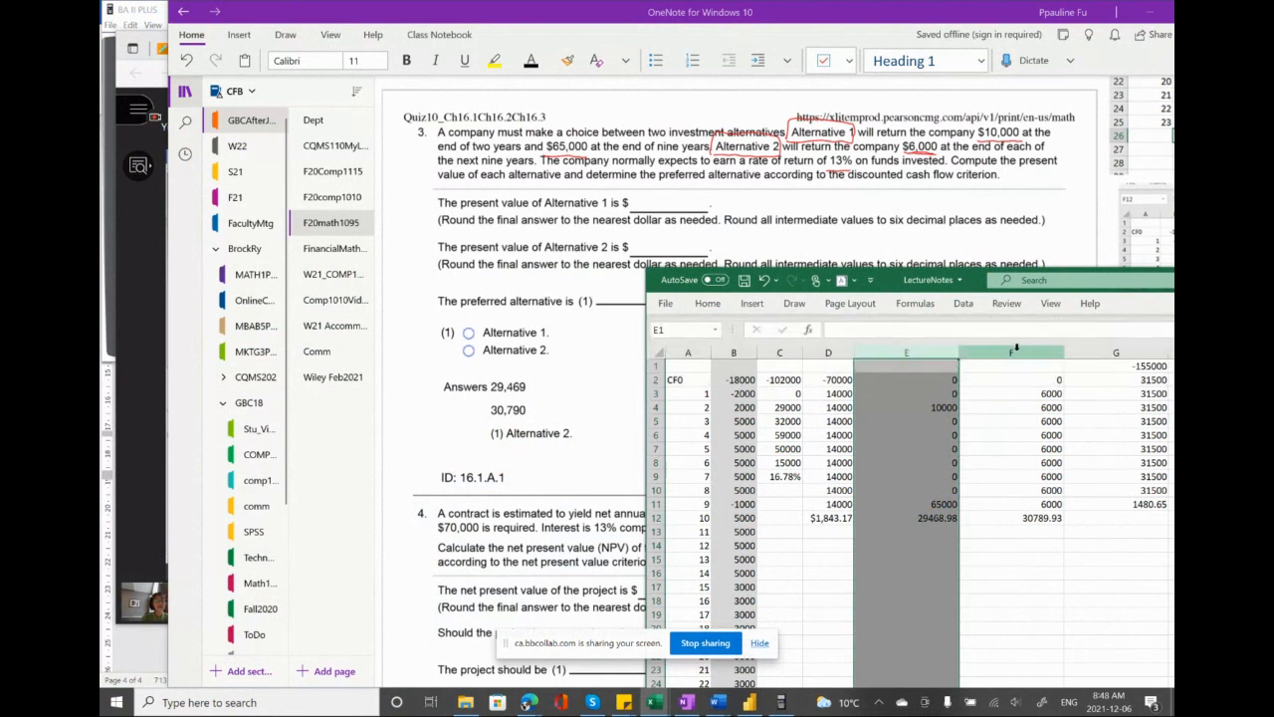
- Shade all of column F, which holds the Alternative 2 cash flows, with a light gold fill
left_click(986, 353)
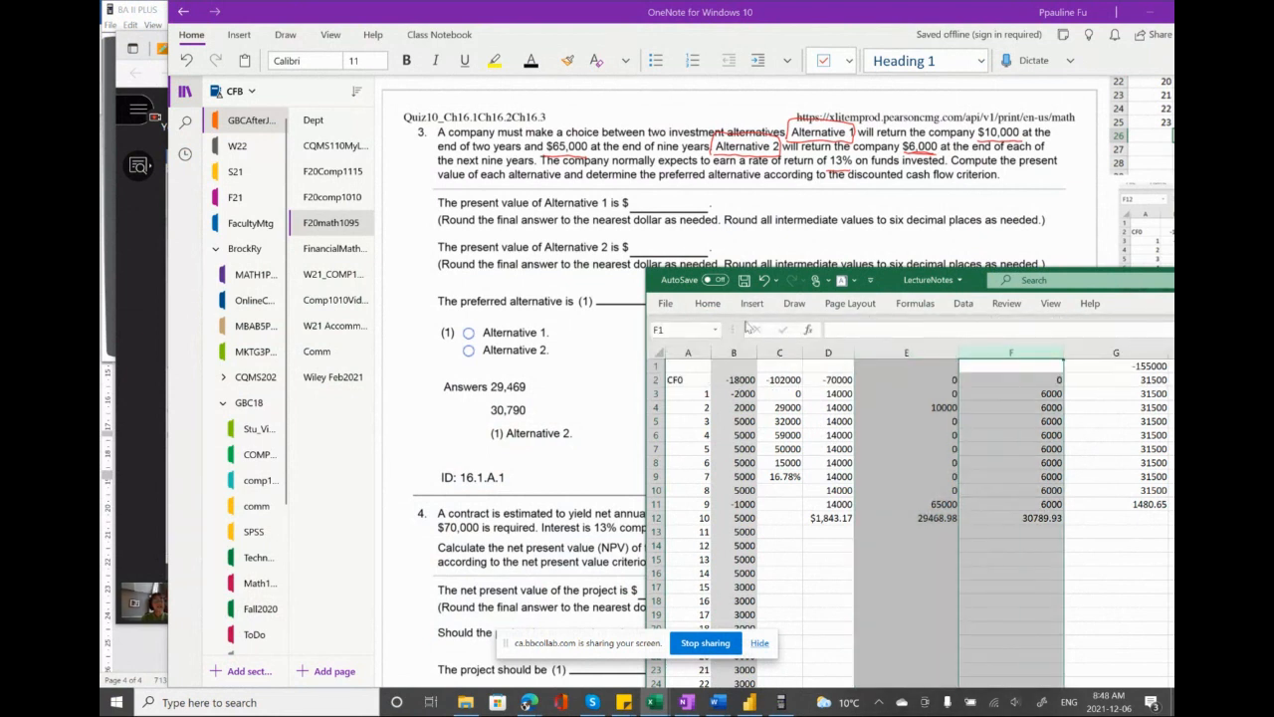
left_click(702, 307)
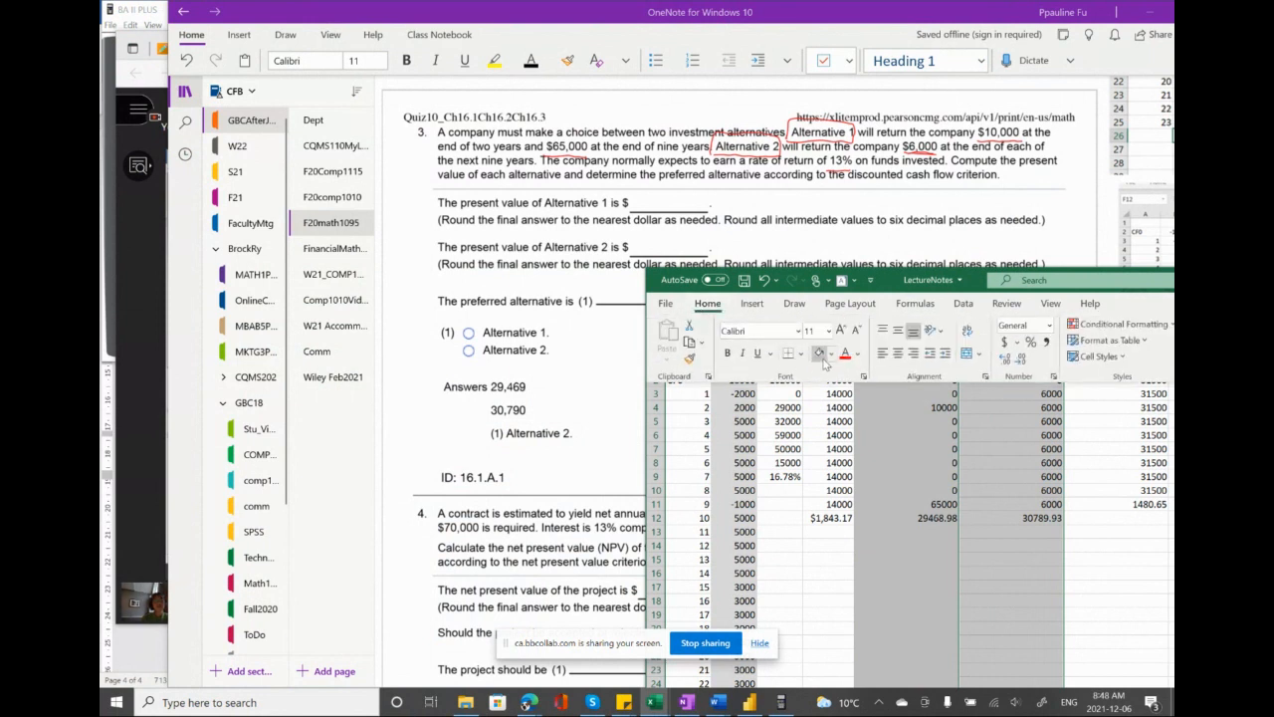
left_click(823, 360)
left_click(831, 355)
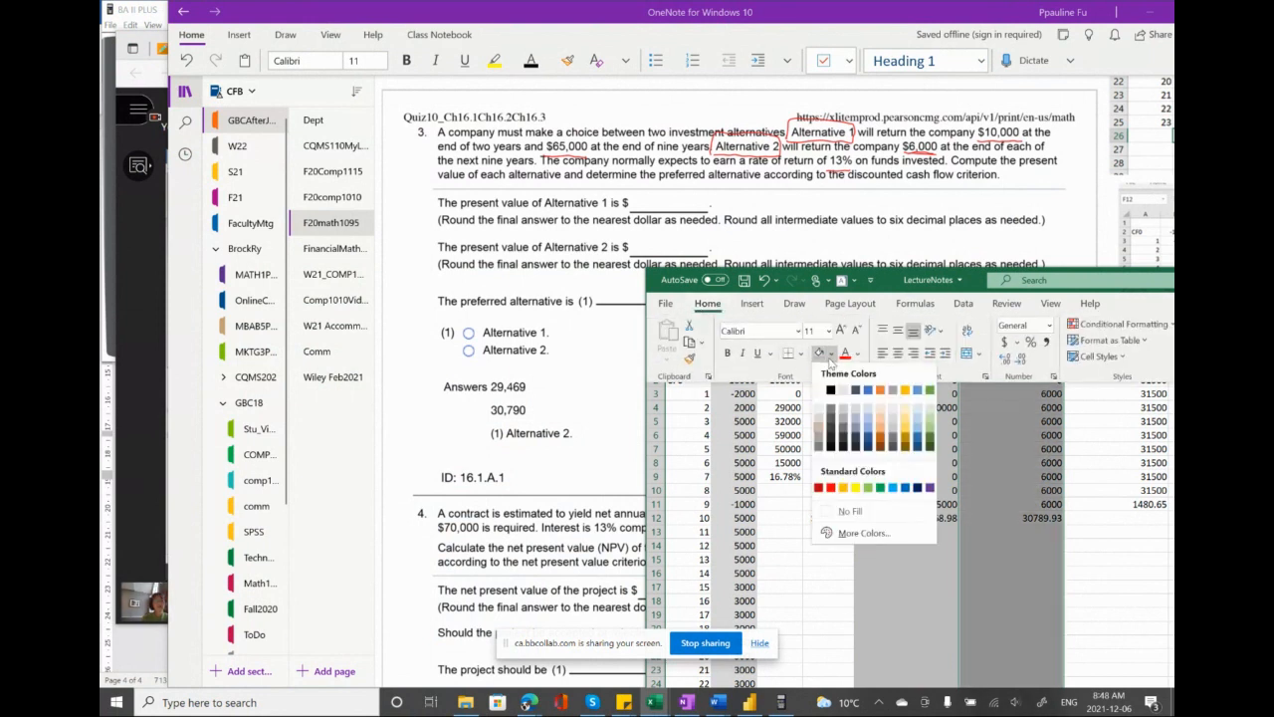
left_click(902, 416)
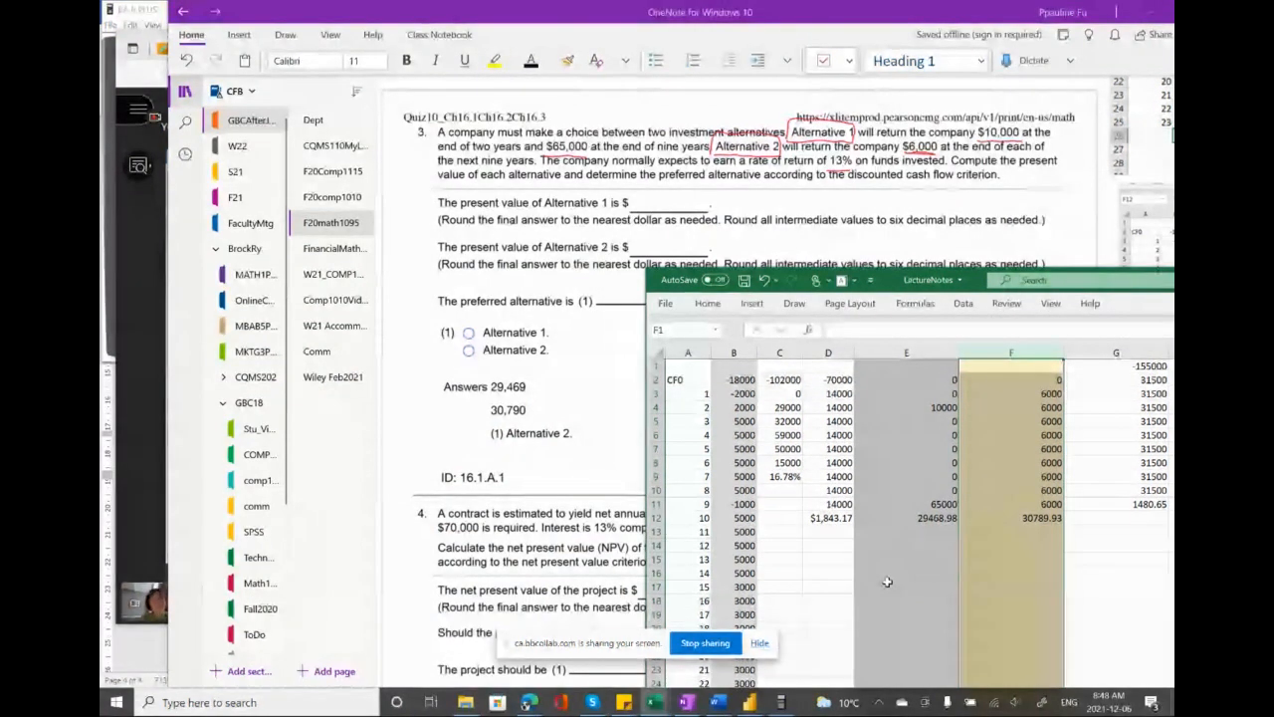
- Handwrite the headings Alternative 1 and Alternative 2 in ink across row 1 of columns E and F
left_click_drag(877, 361, 883, 372)
left_click_drag(874, 368, 882, 368)
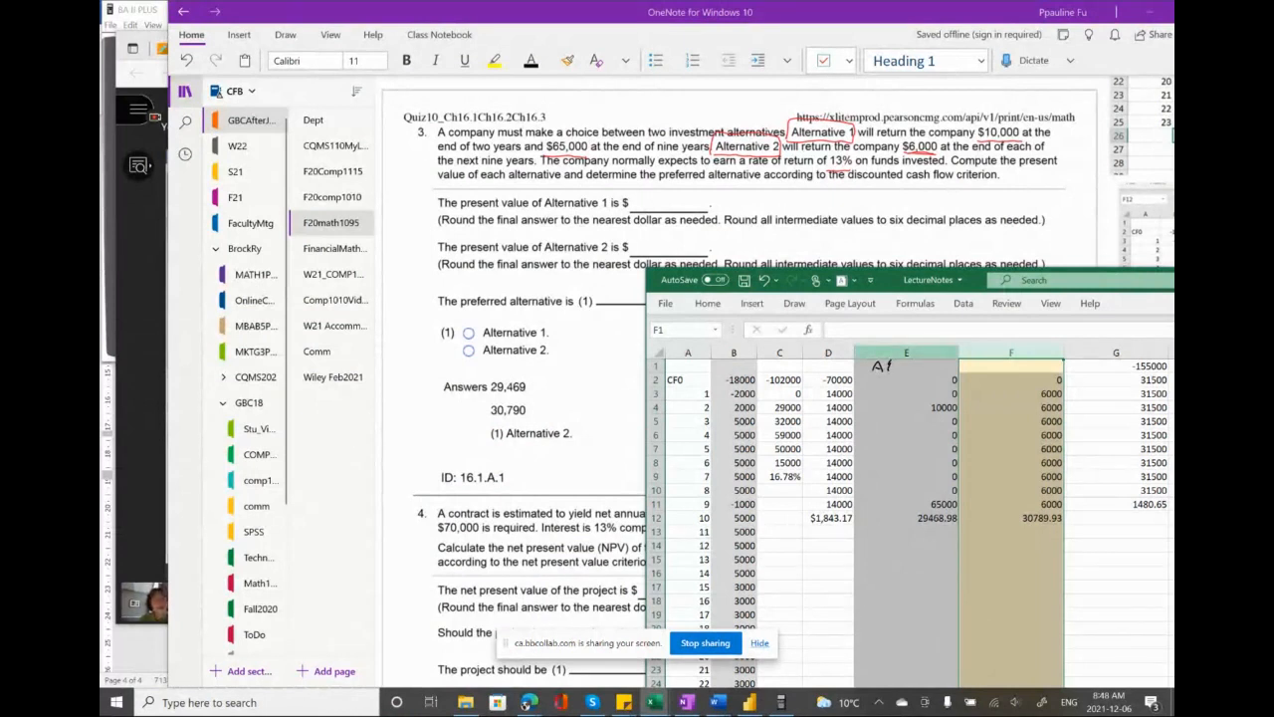
mouse_move(888, 356)
left_mouse_down()
mouse_move(892, 373)
mouse_move(917, 366)
left_mouse_up()
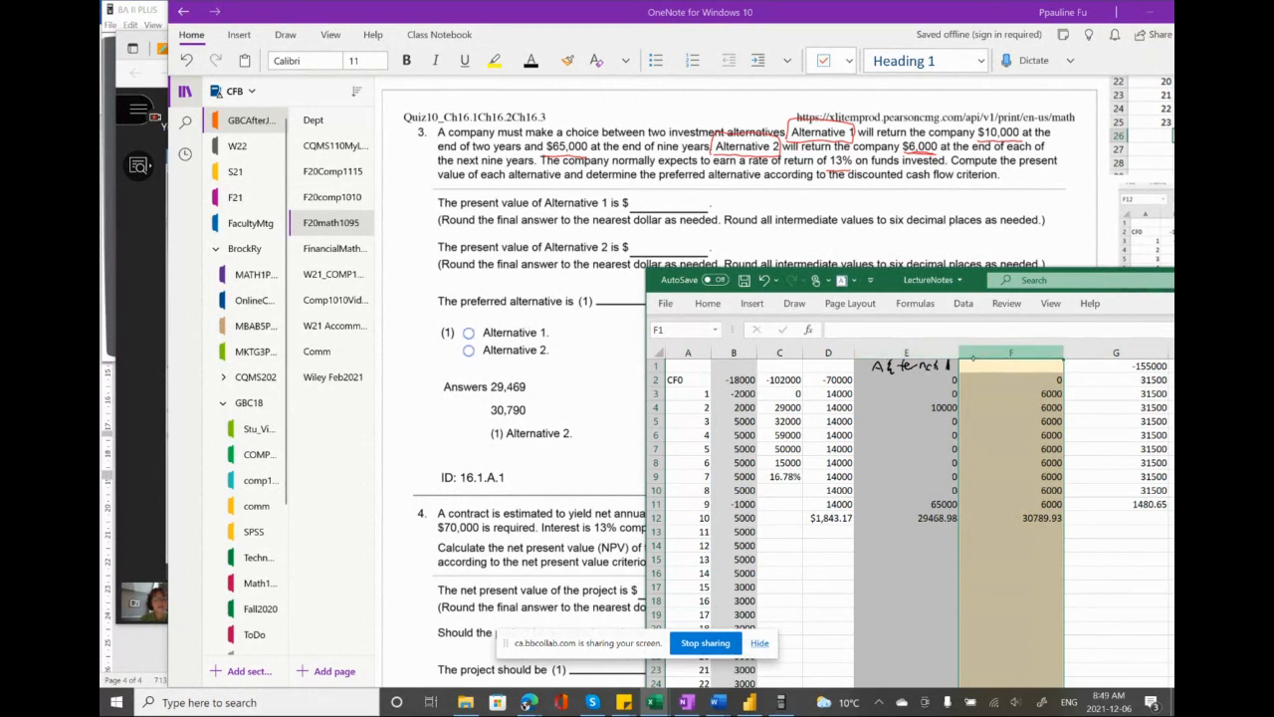
left_click_drag(967, 364, 1049, 370)
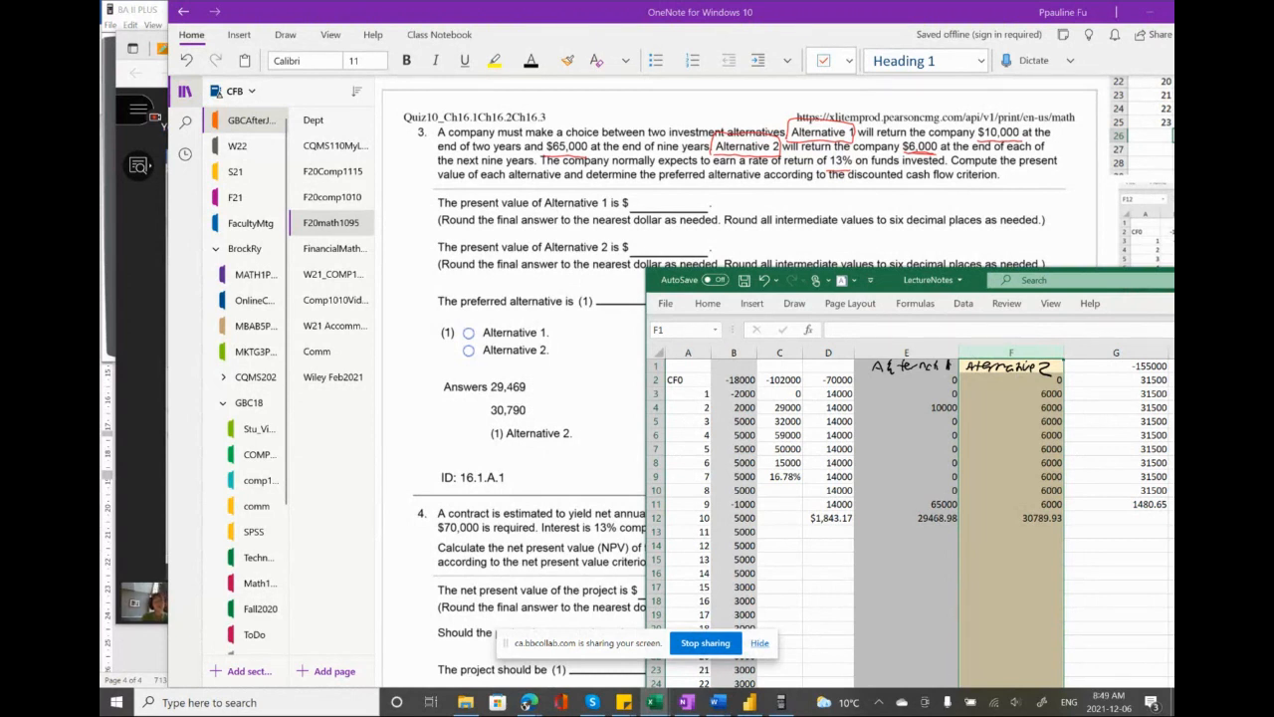
- Select cell E4 and handwrite "year" in ink beside the numbers 1, 2 and 9 in column A
left_click(928, 408)
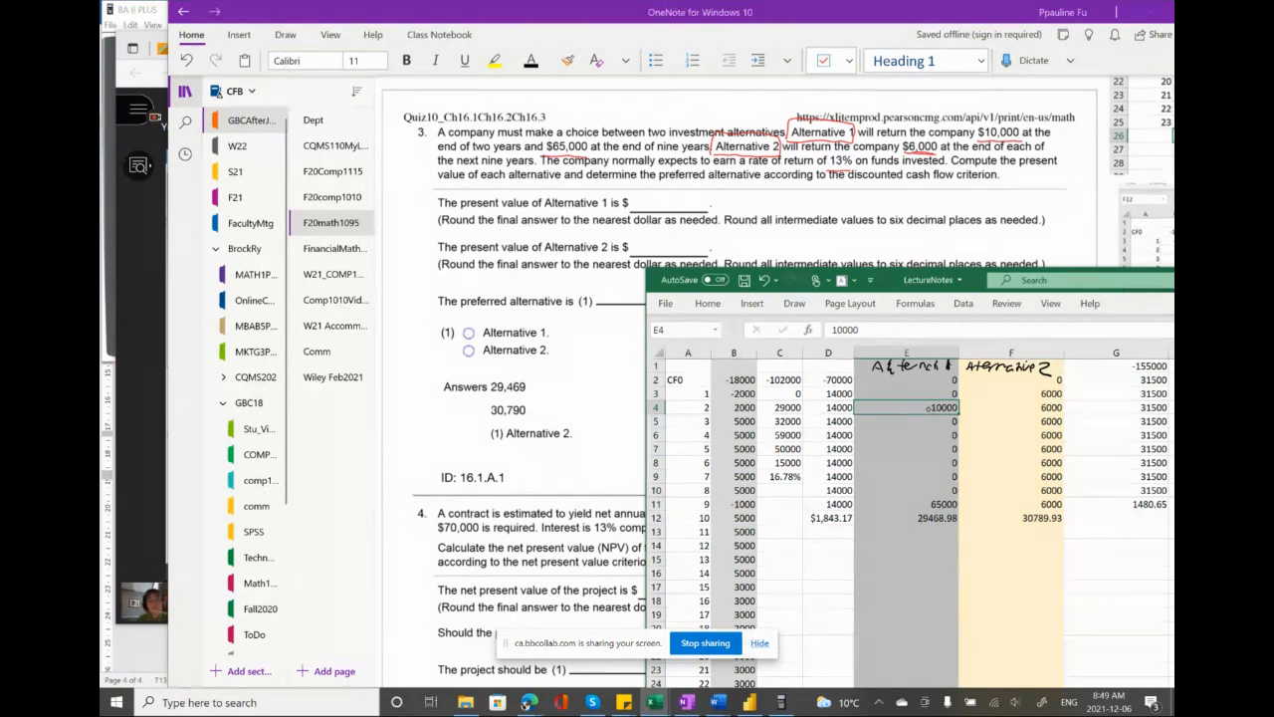
mouse_move(676, 389)
left_mouse_down()
mouse_move(678, 402)
mouse_move(688, 393)
left_mouse_up()
mouse_move(694, 389)
left_mouse_down()
mouse_move(679, 409)
mouse_move(691, 403)
left_mouse_up()
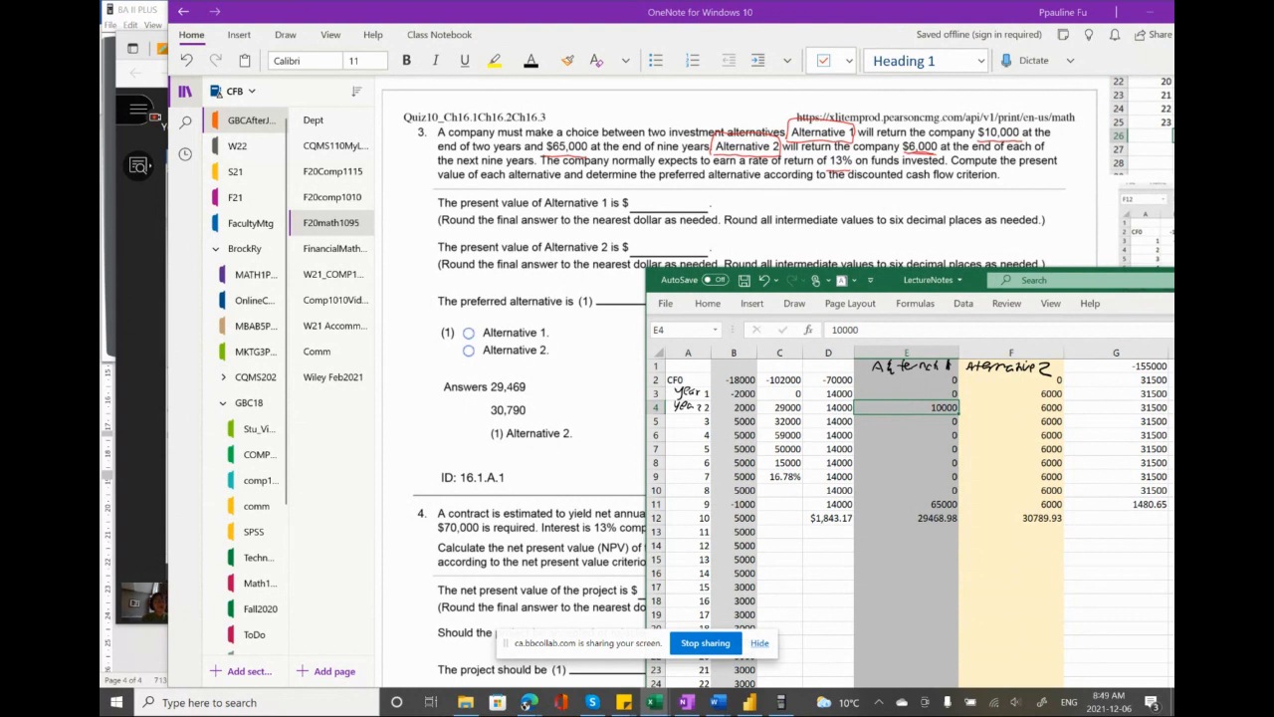
mouse_move(673, 500)
left_mouse_down()
mouse_move(670, 515)
mouse_move(697, 506)
left_mouse_up()
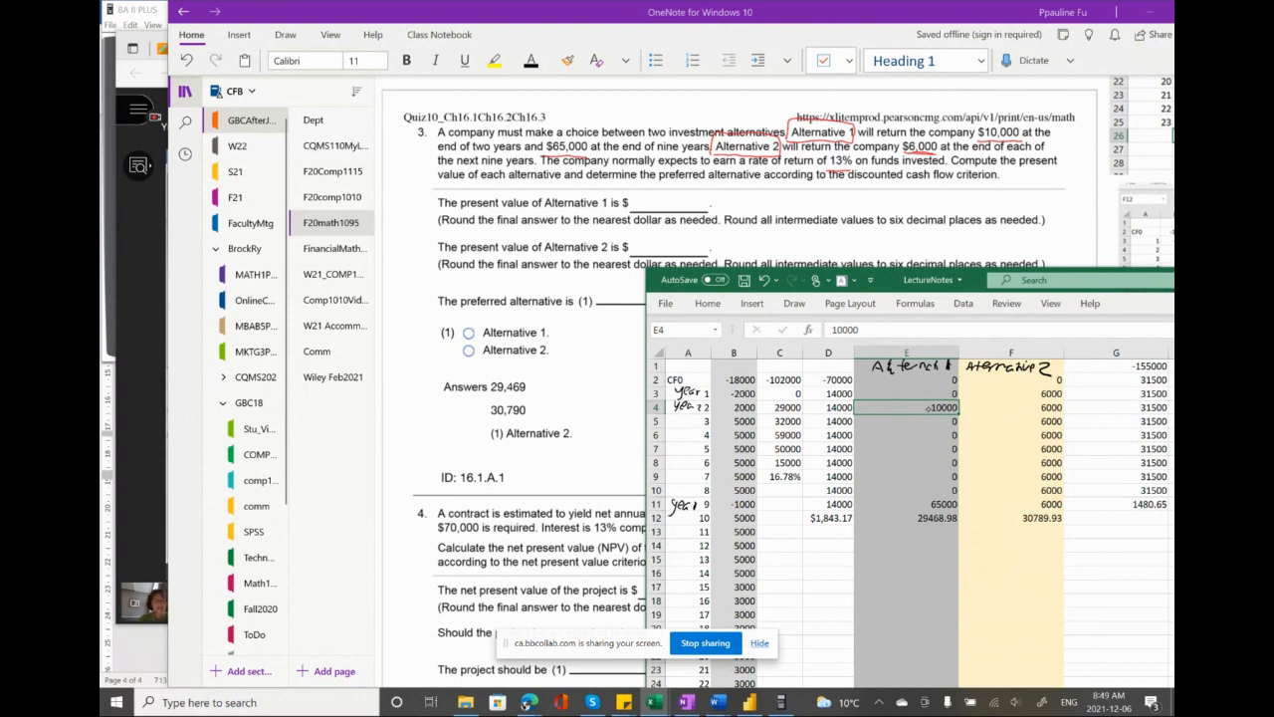
- Check Alternative 1's year 2 and year 9 returns and the years between them in column E against question 3
left_click(926, 504)
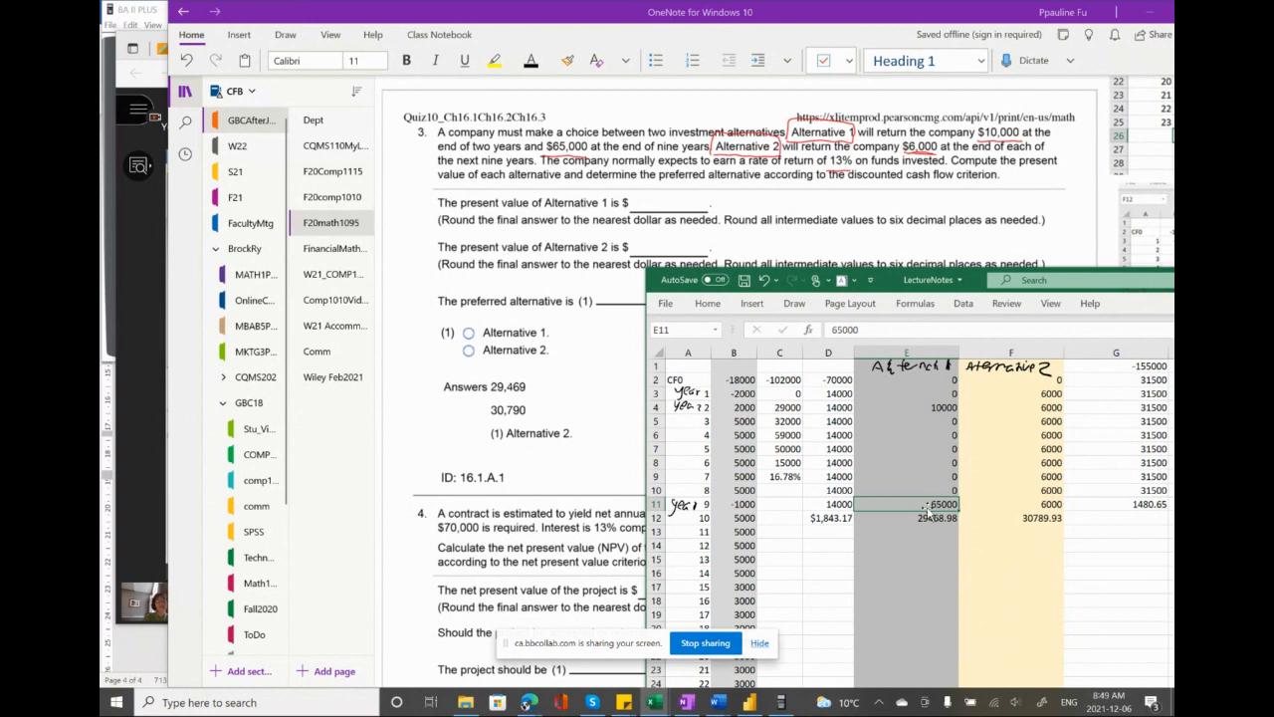
left_click(931, 420)
left_click(932, 448)
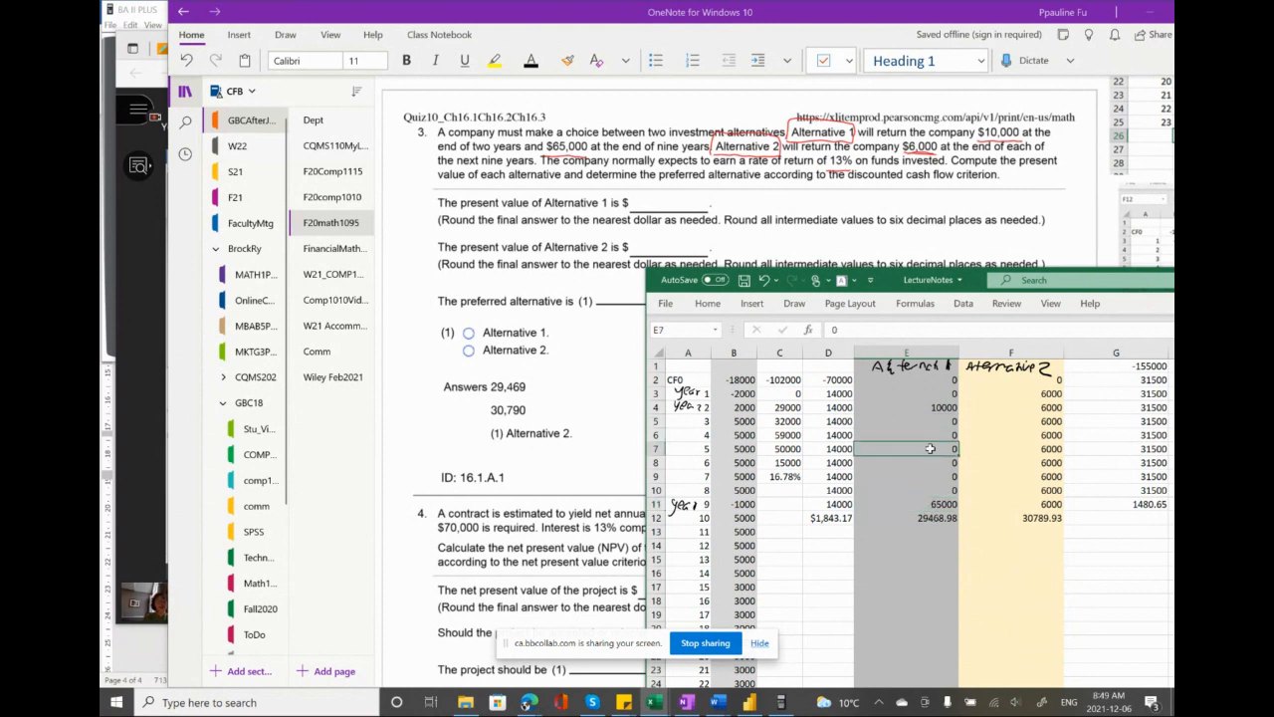
left_click(934, 475)
left_click(942, 407)
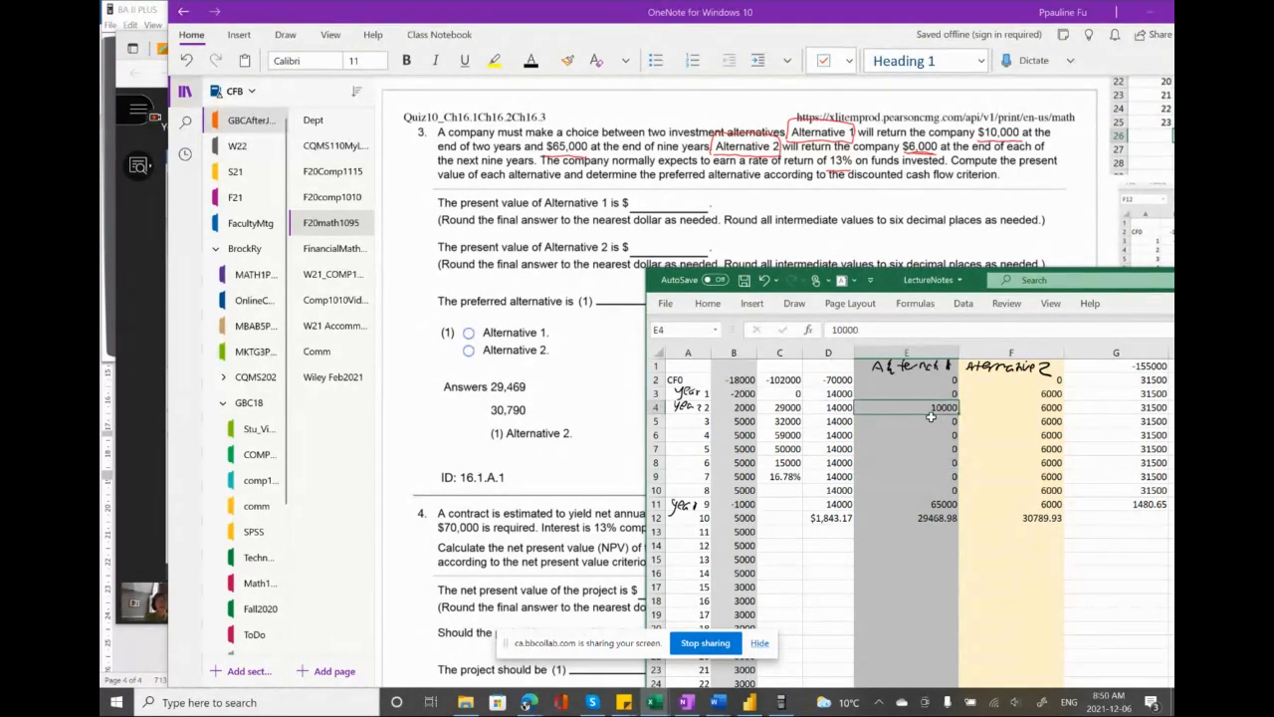
left_click(927, 506)
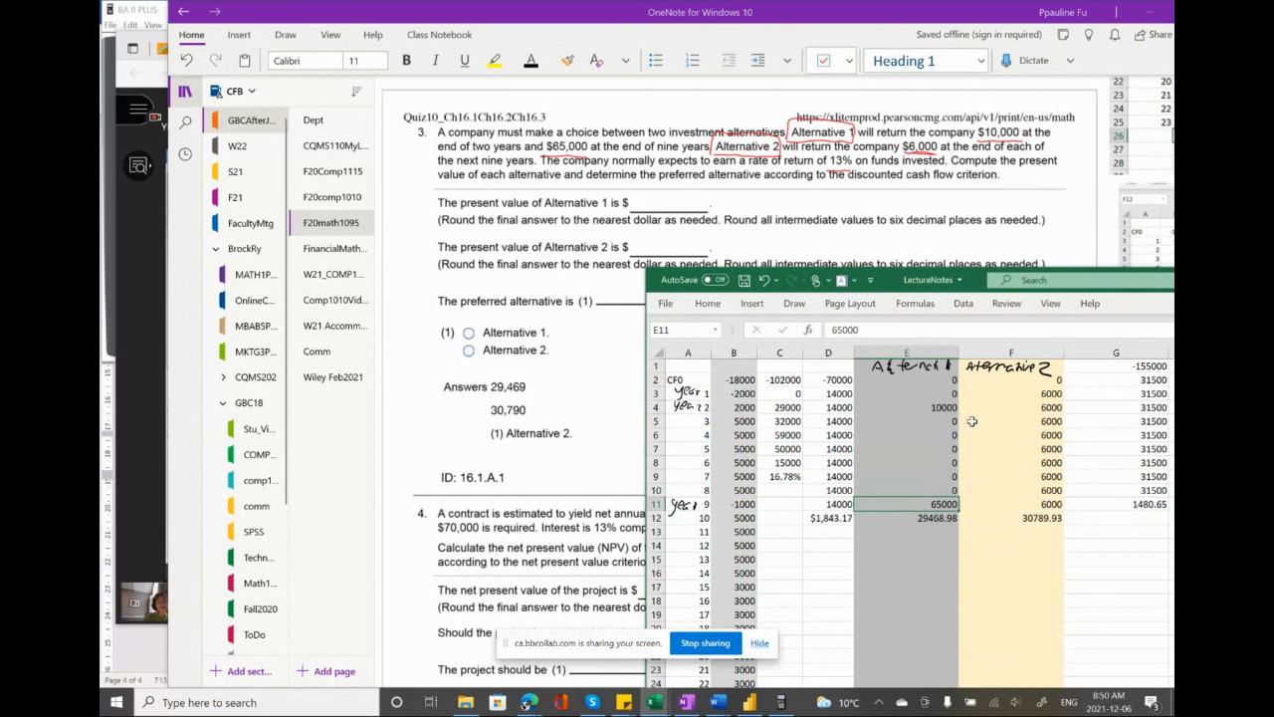
- Check Alternative 2's yearly returns in column F, then compare both alternatives from their initial cash flows in row 2 through year 9
left_click(1015, 391)
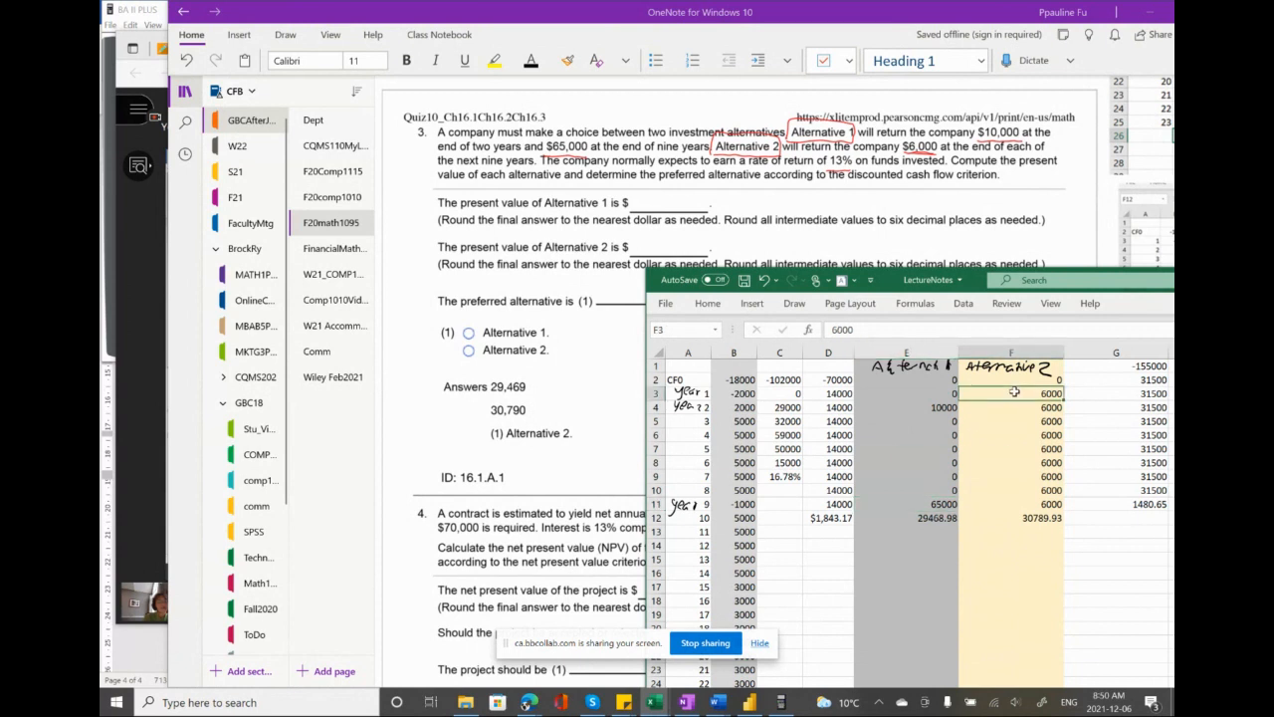
left_click_drag(1014, 392, 1025, 502)
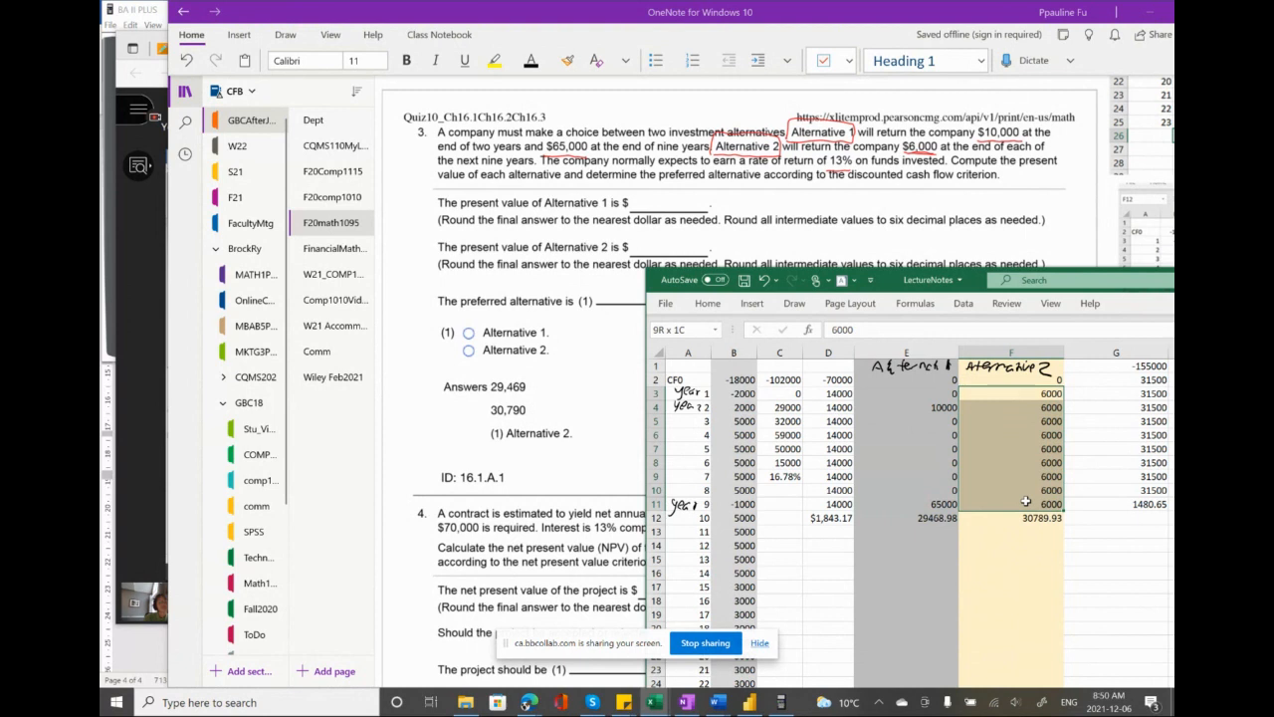
left_click_drag(1025, 502, 1026, 518)
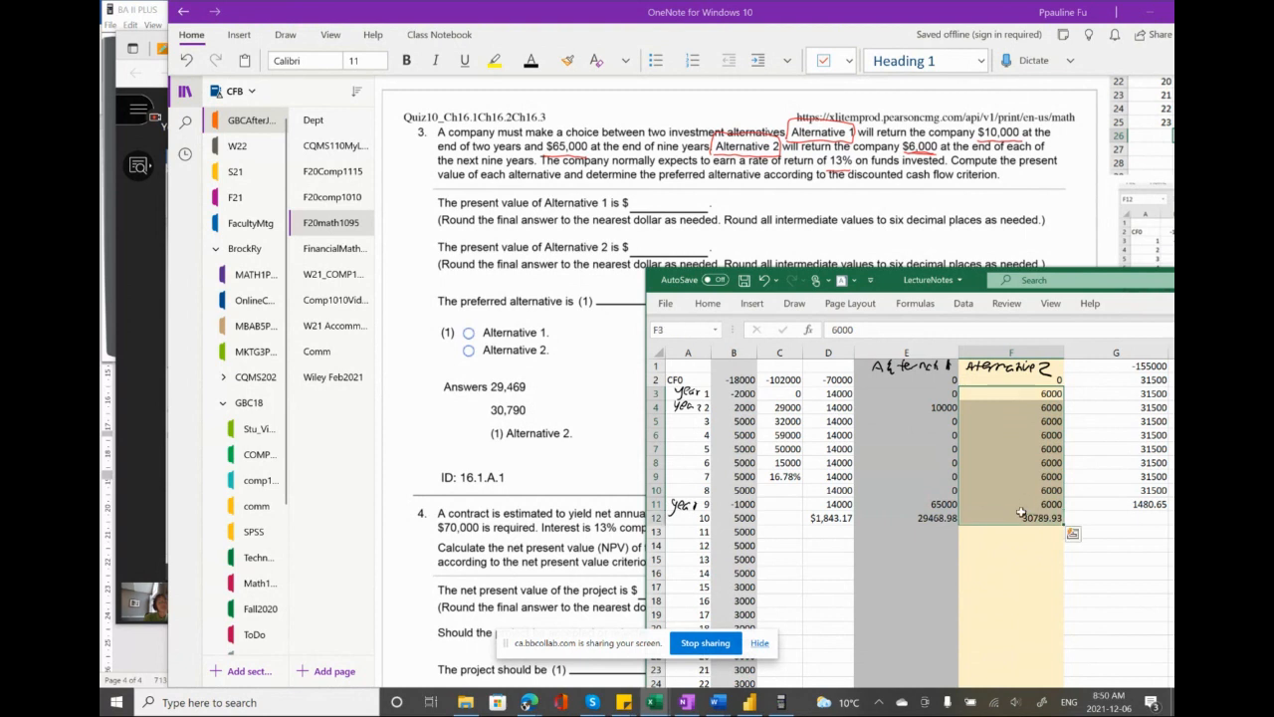
left_click(928, 377)
left_click(1011, 380)
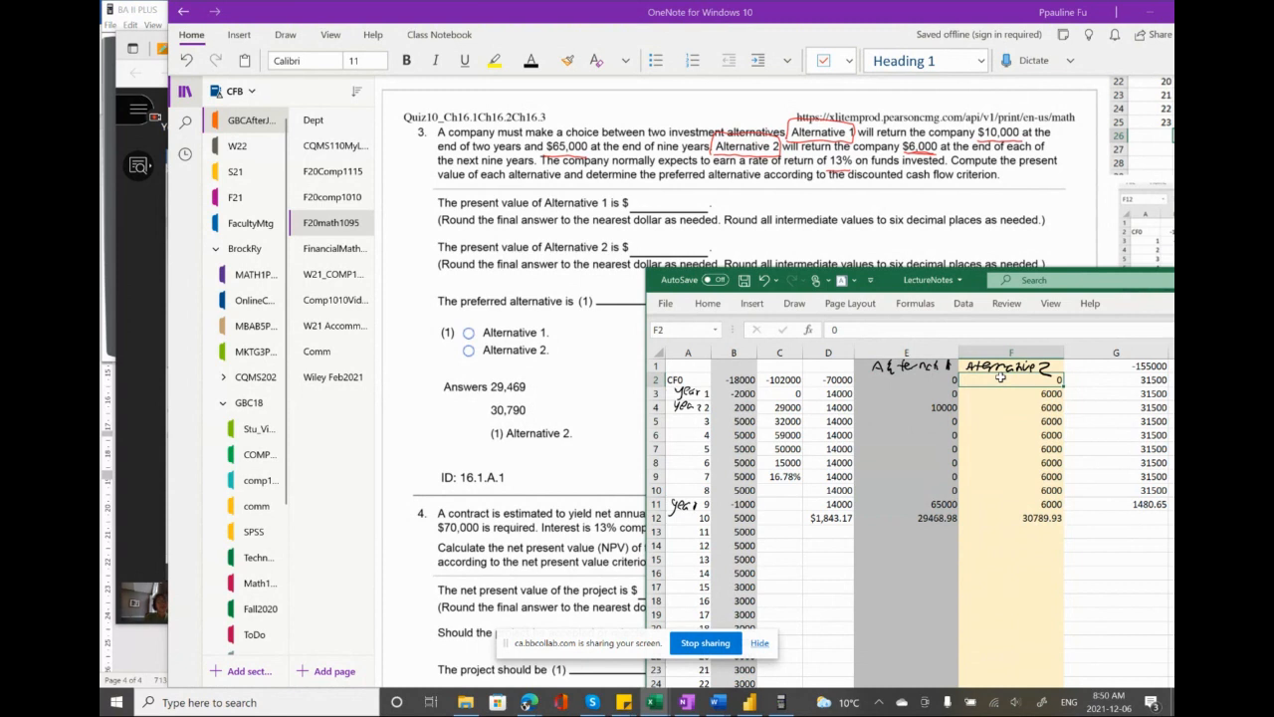
left_click(932, 385)
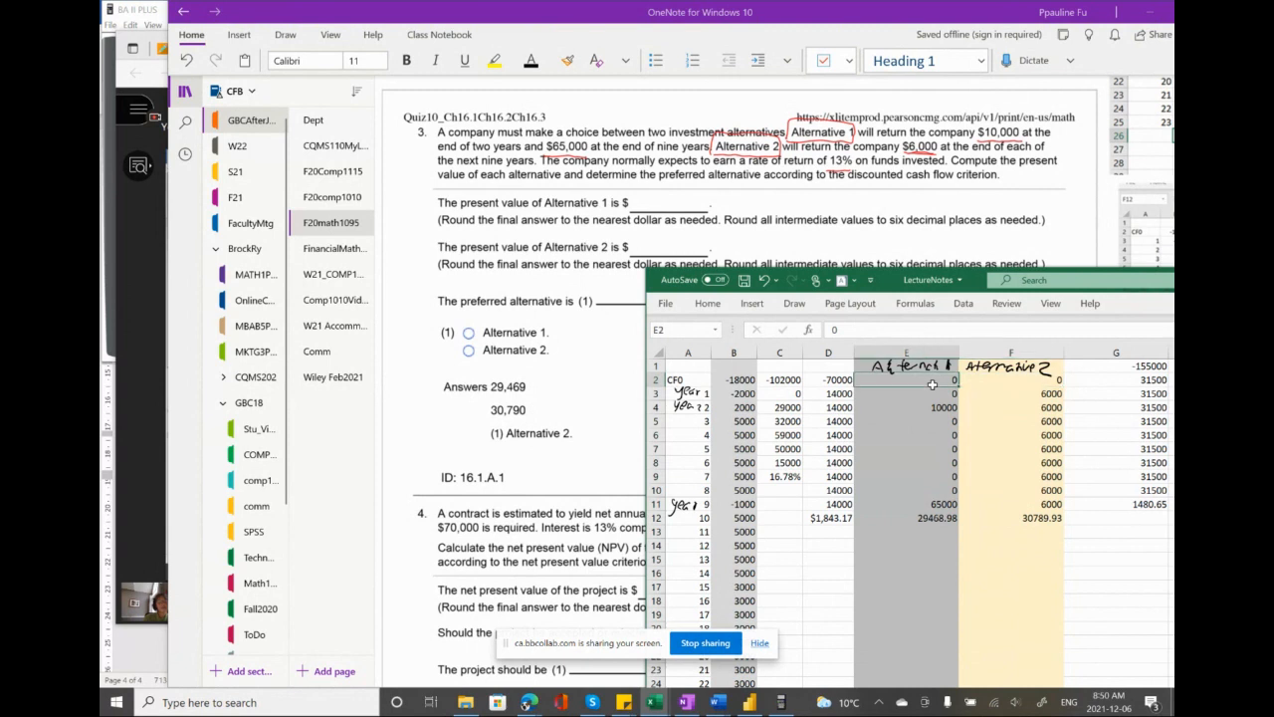
left_click_drag(933, 385, 1016, 497)
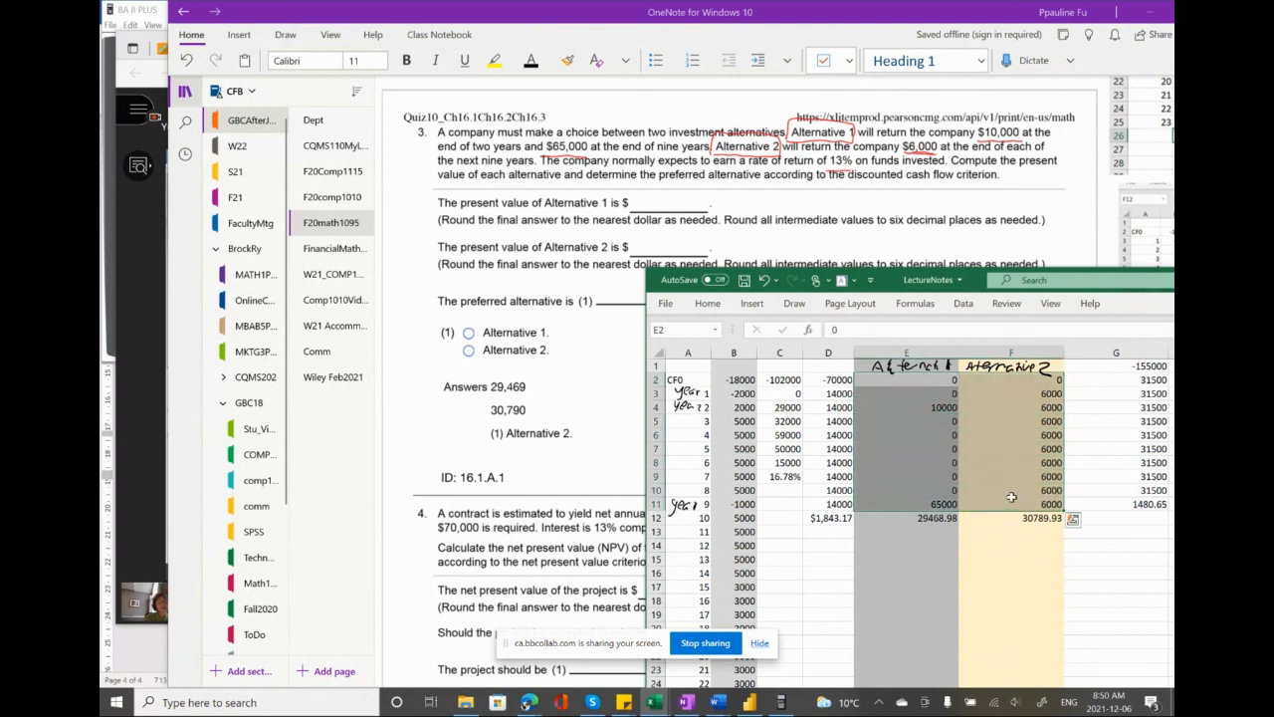
left_click(925, 518)
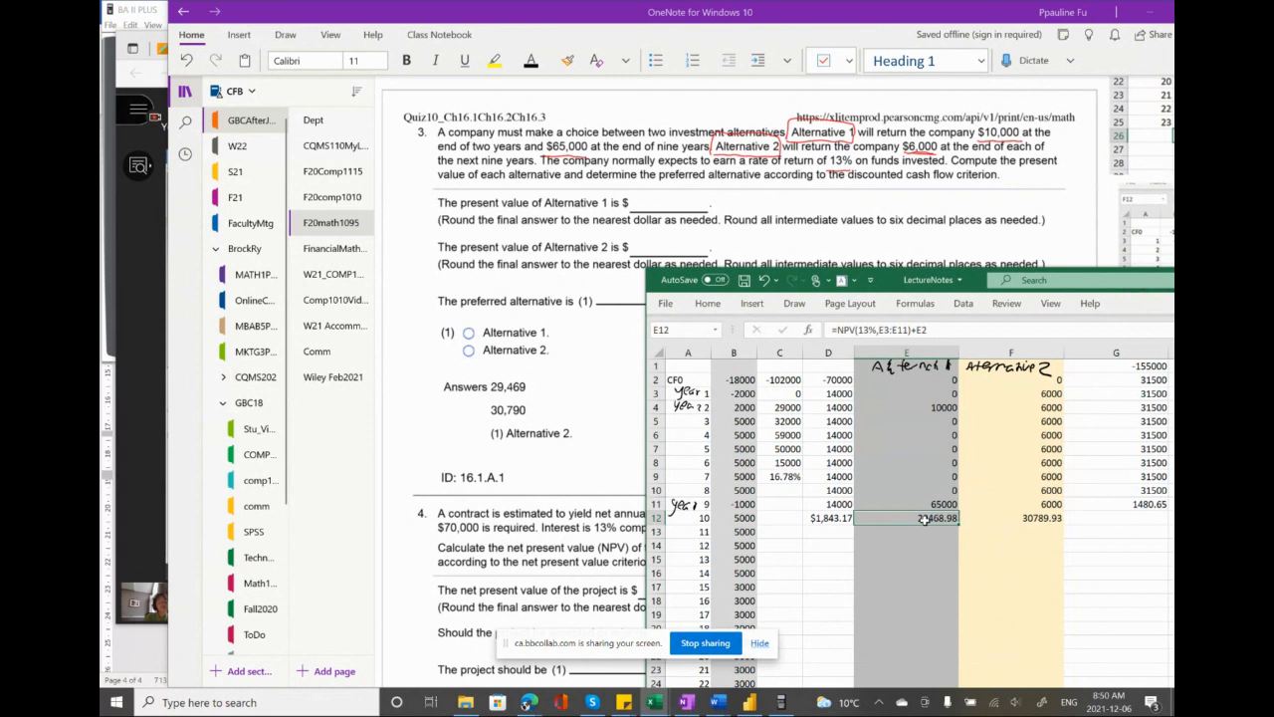
right_click(926, 518)
right_click(916, 532)
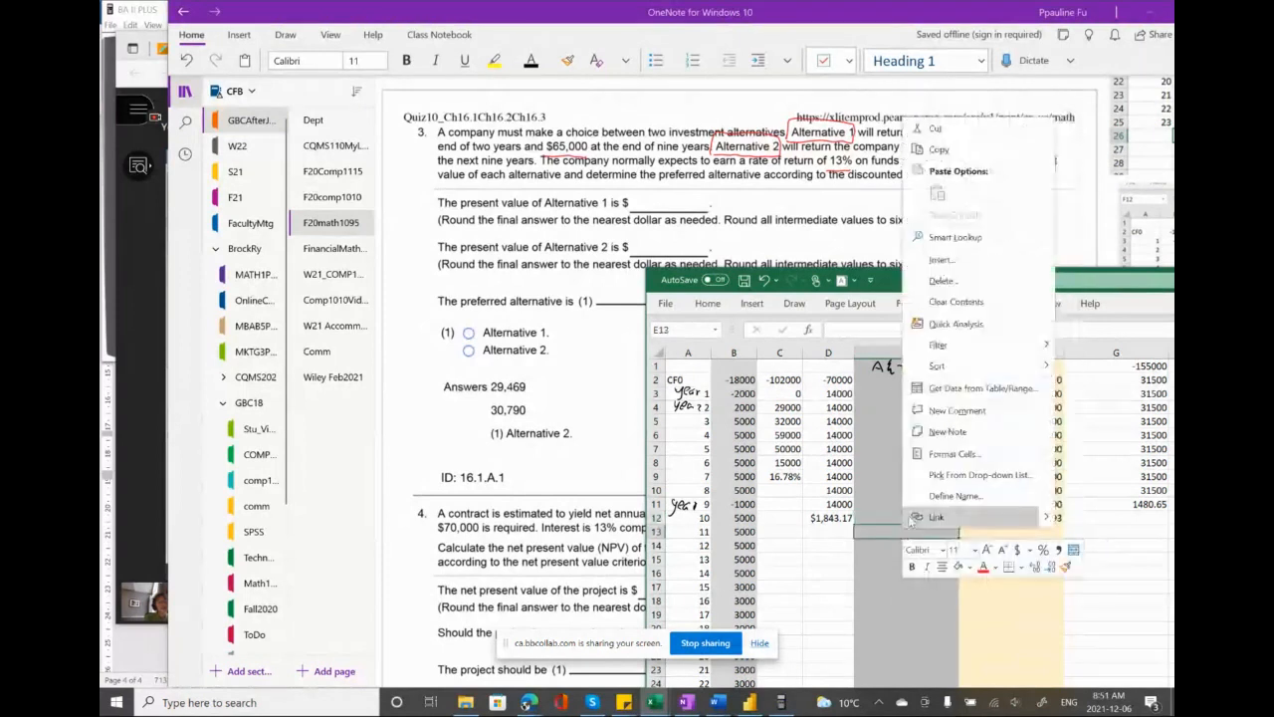
right_click(904, 521)
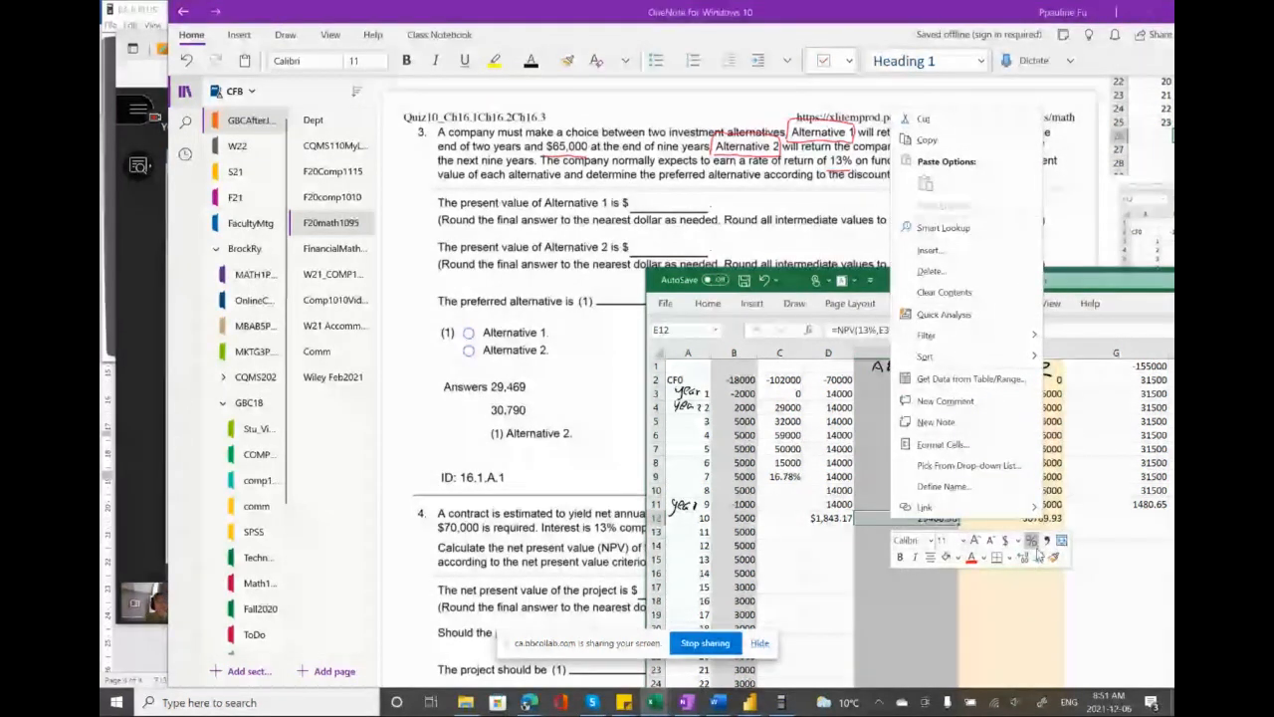
right_click(988, 592)
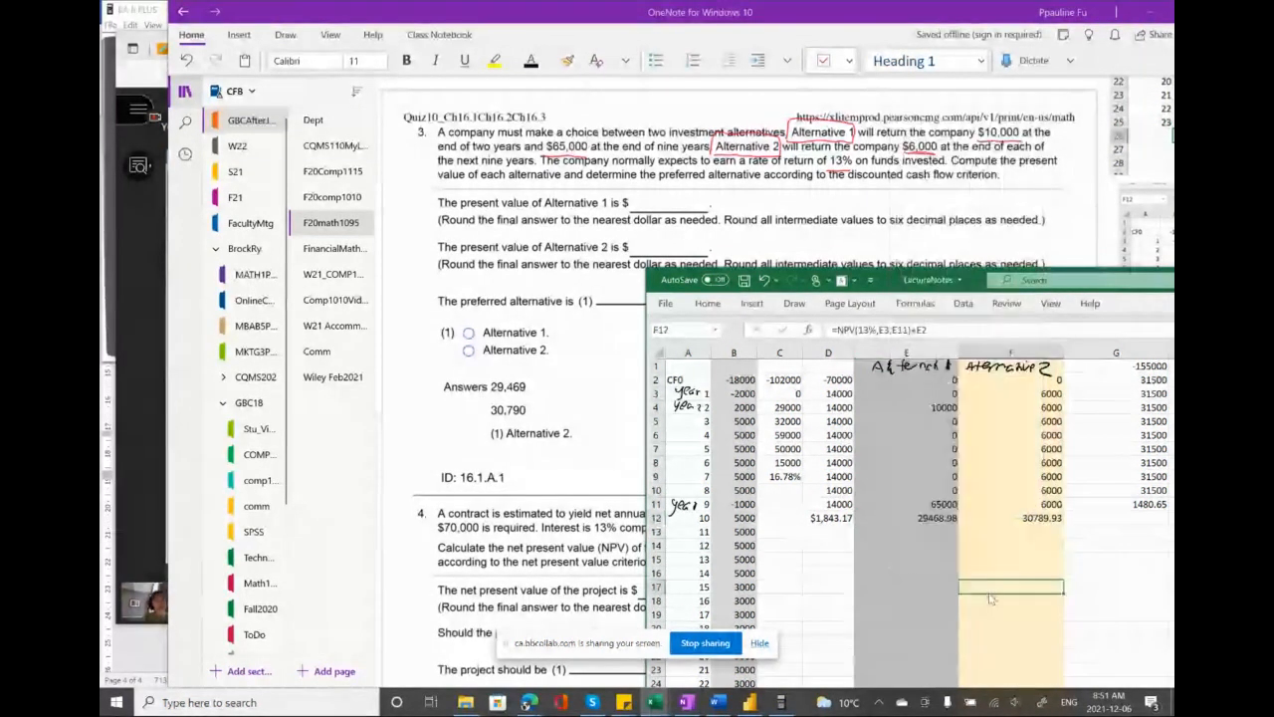
right_click(898, 517)
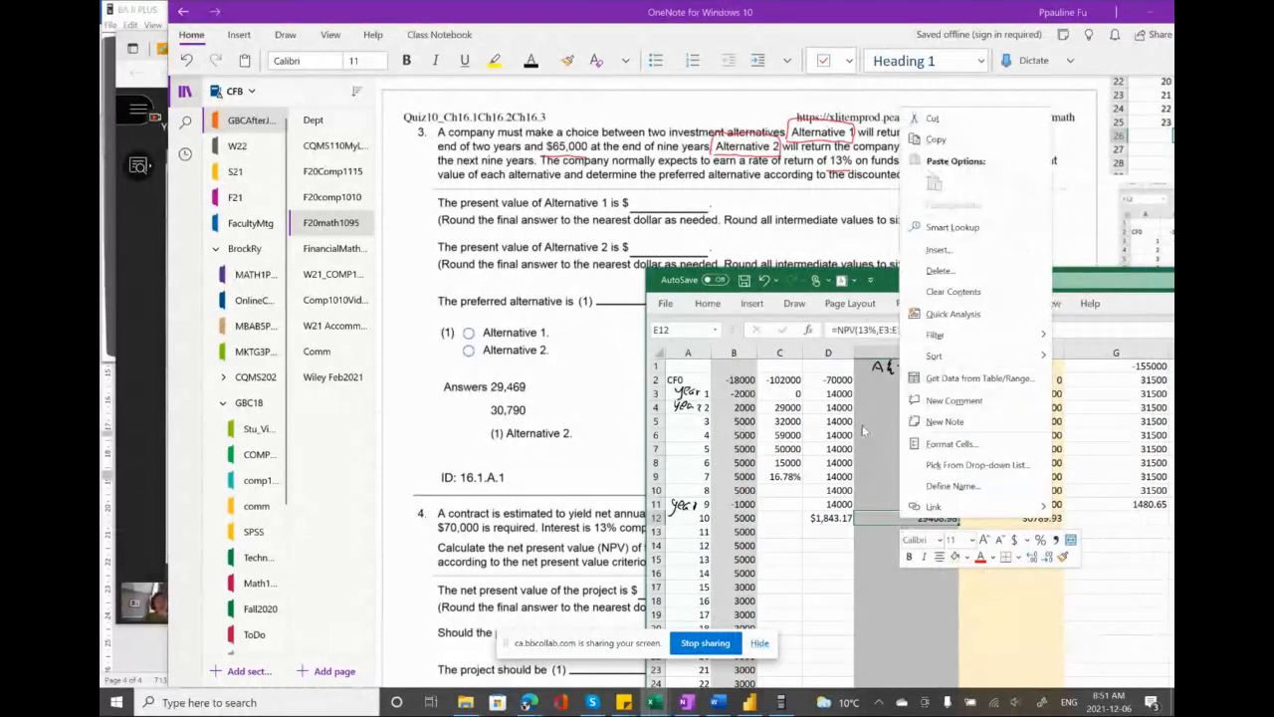
right_click(1135, 312)
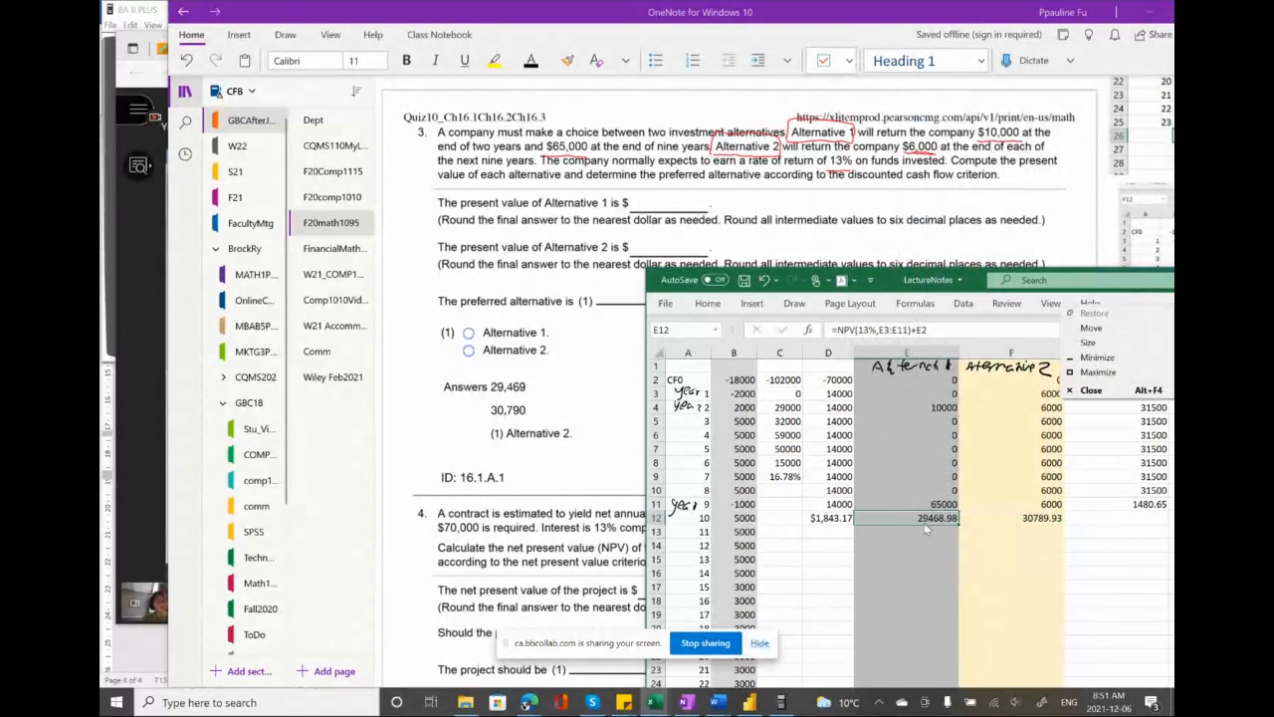
right_click(897, 518)
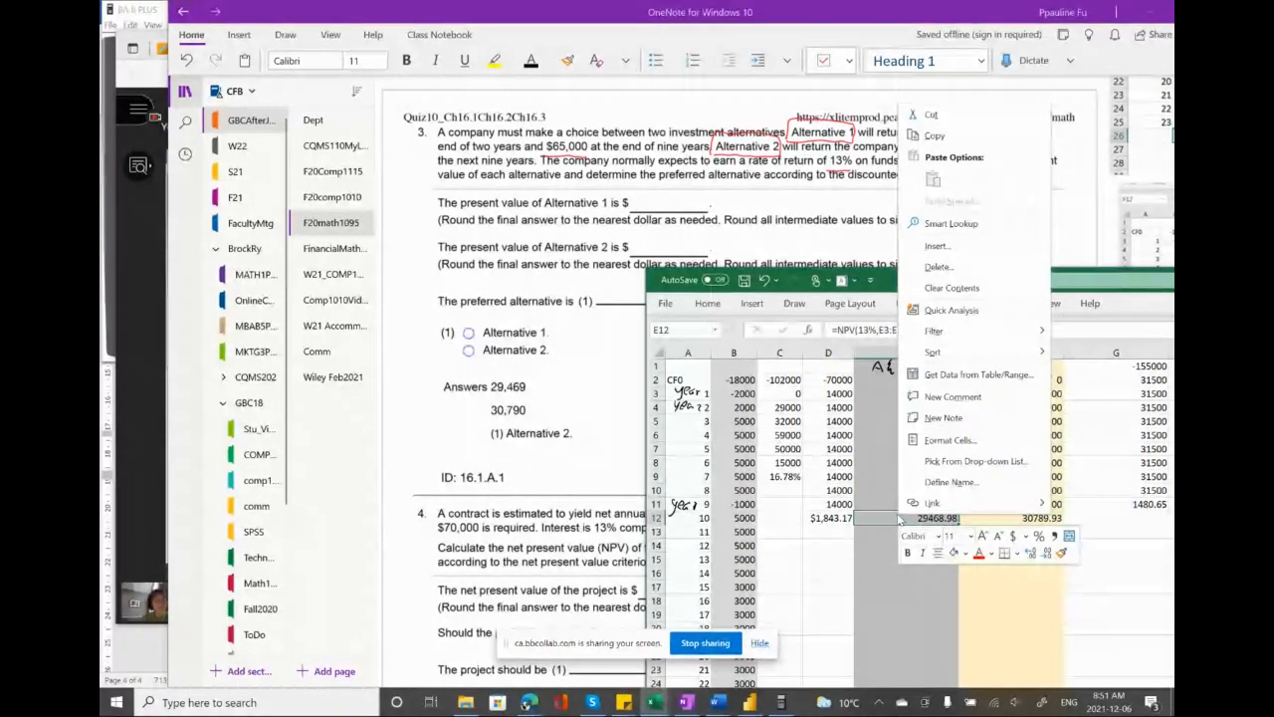
right_click(882, 586)
- Clear the existing present value formula from cell E12 beneath the Alternative 1 cash flows
left_click(880, 521)
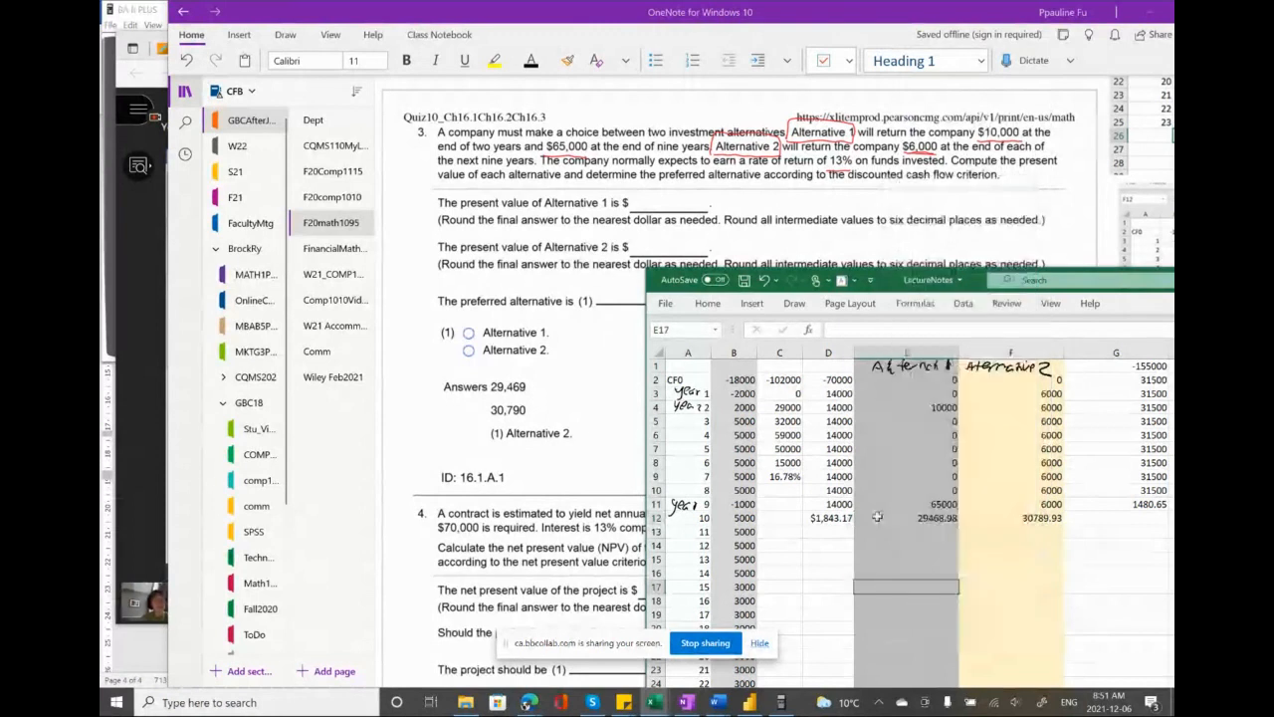
left_click(877, 518)
key("Delete")
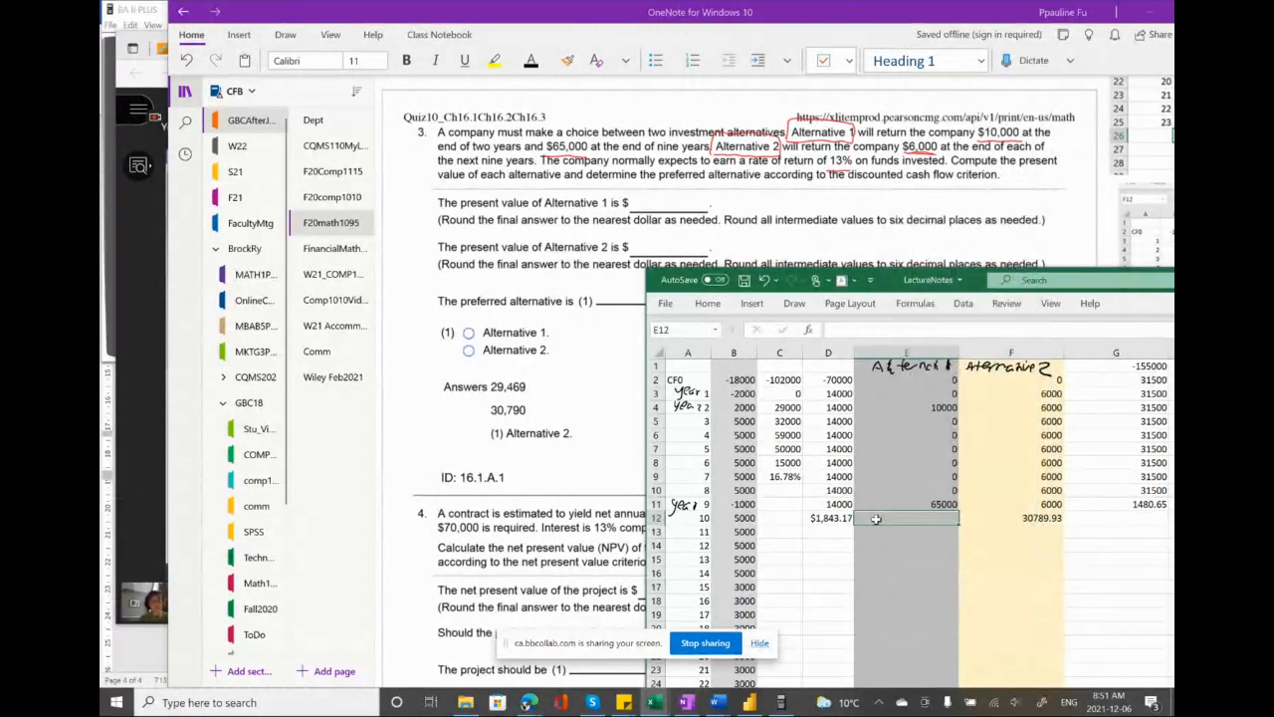
- Enter =NPV(13%,E3:E11)+E2 in cell E12 to compute Alternative 1's present value
type("=")
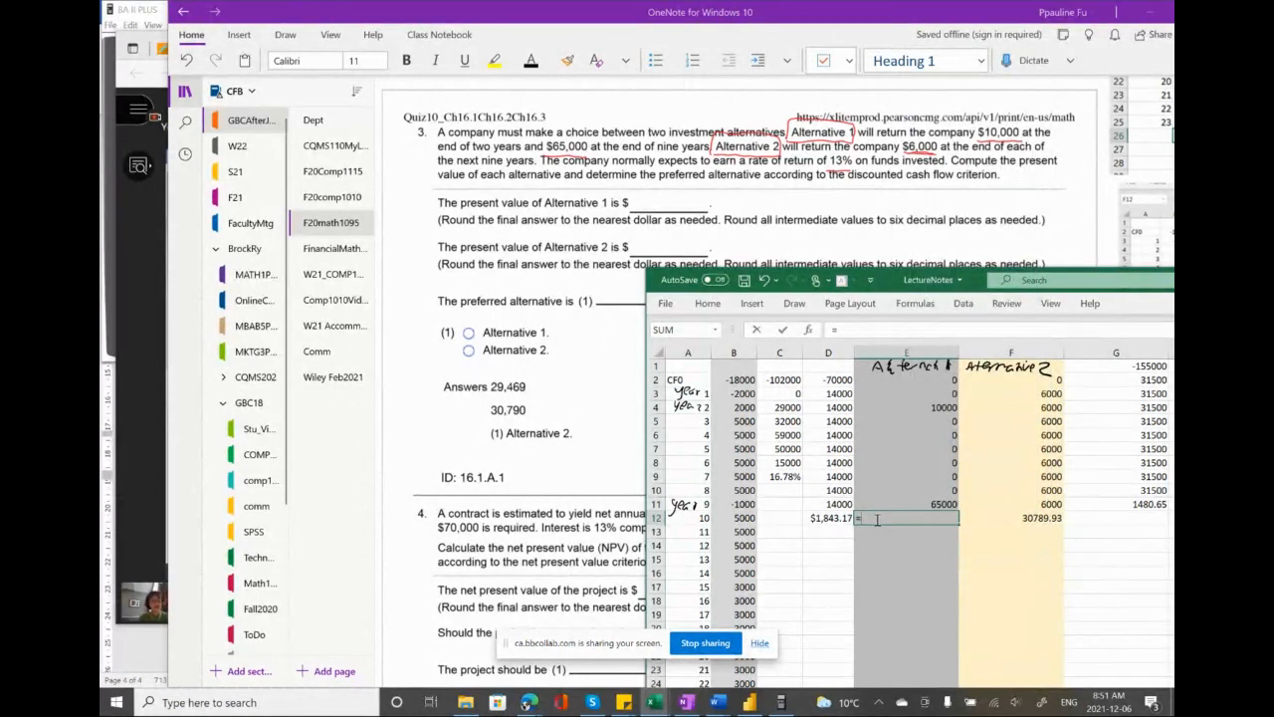
type("npv(")
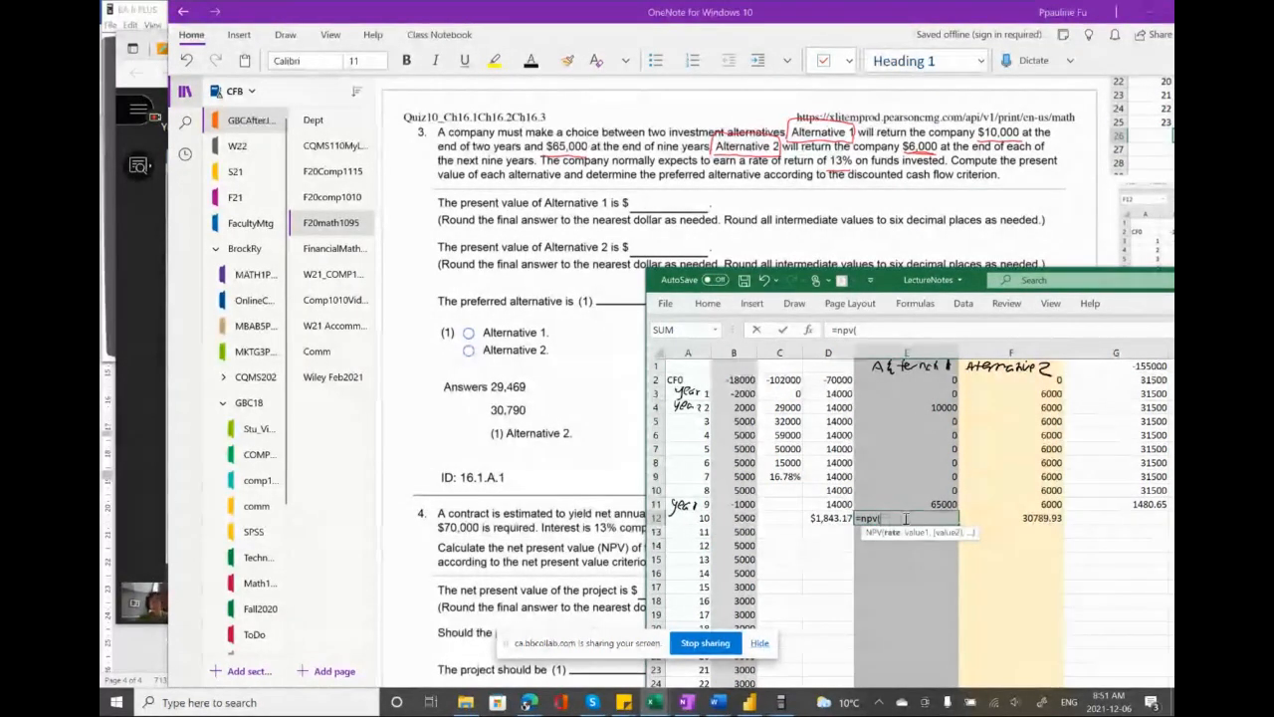
type("3")
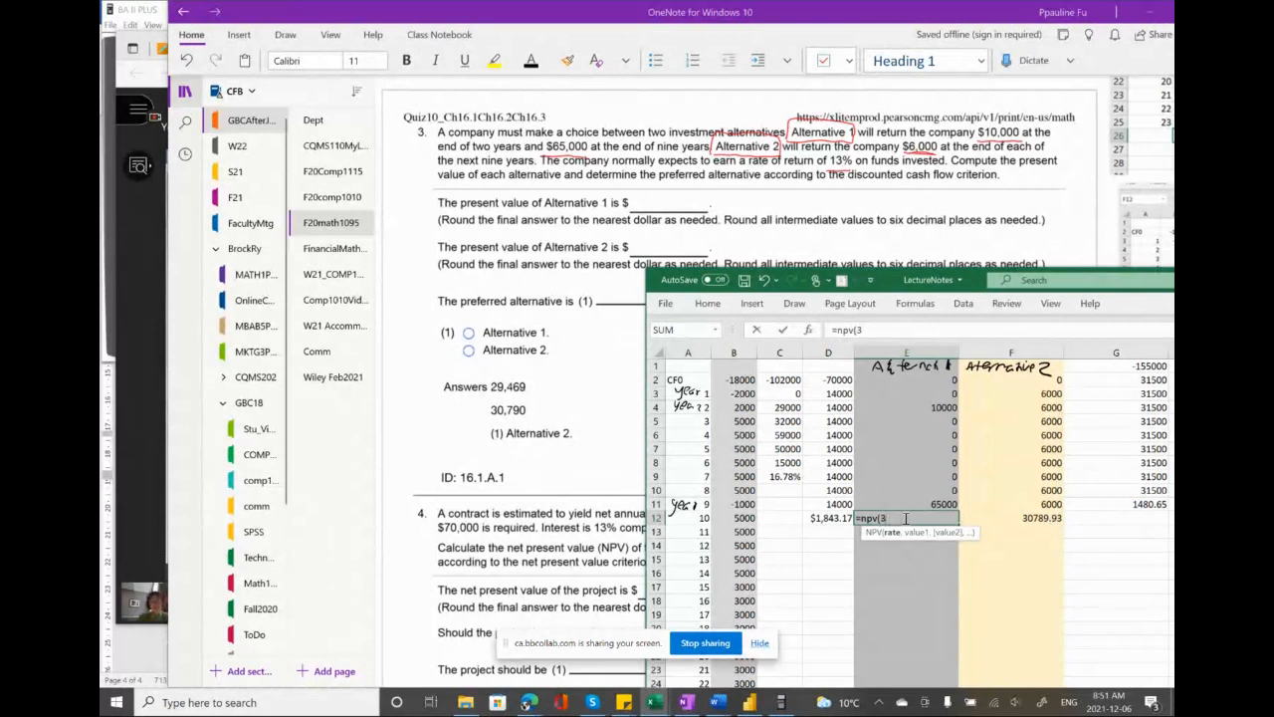
type("%")
key("BackSpace")
key("BackSpace")
type("13")
type("5")
type("%")
type(",")
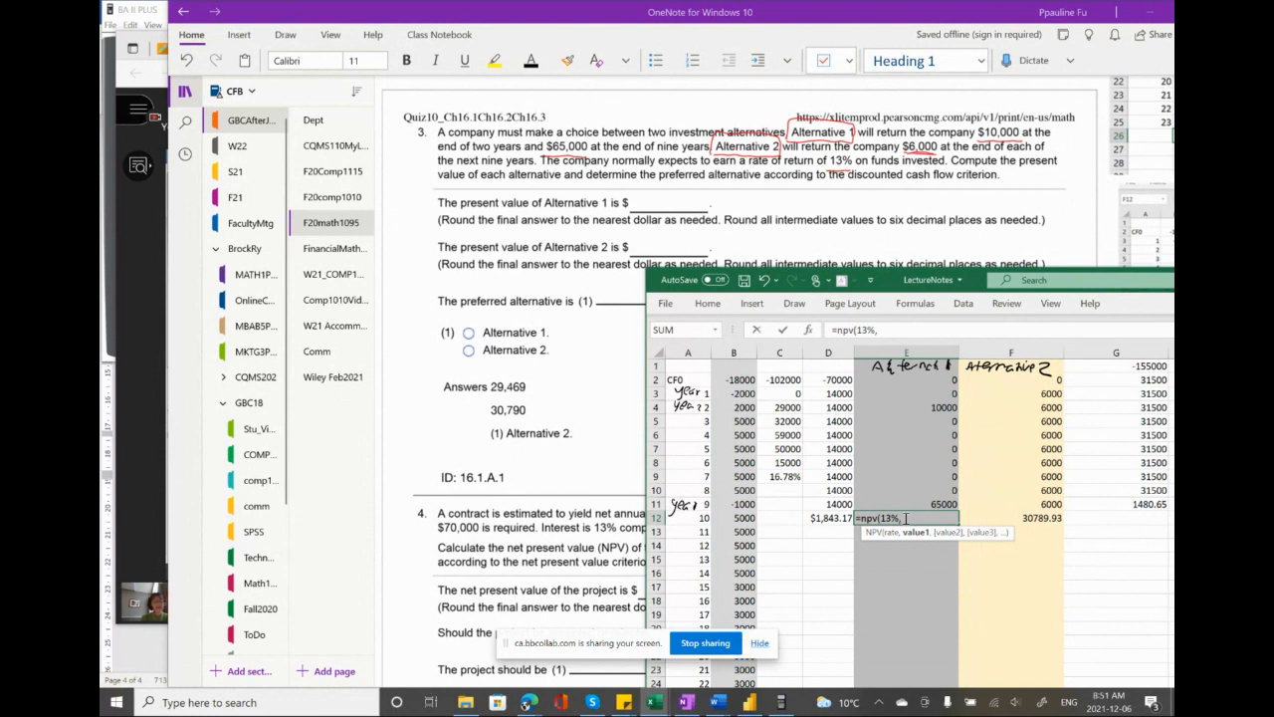
left_click(903, 395)
left_click_drag(903, 397, 901, 495)
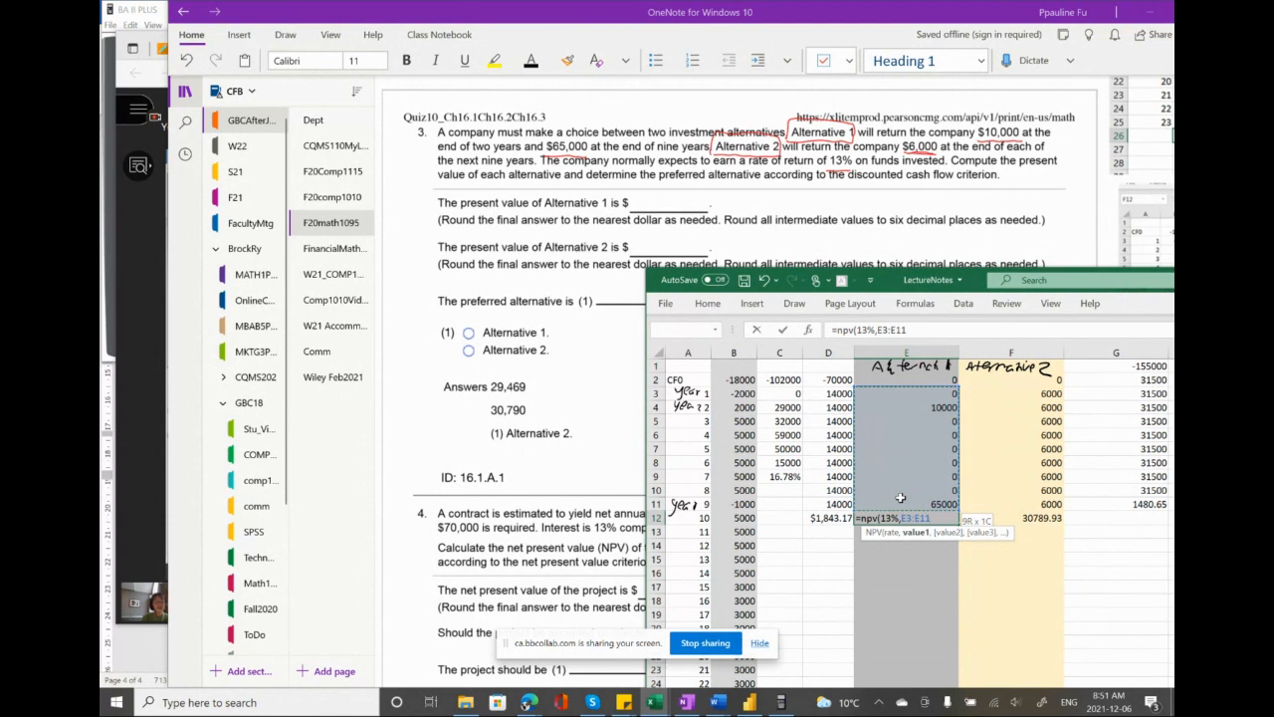
left_click_drag(900, 498, 900, 498)
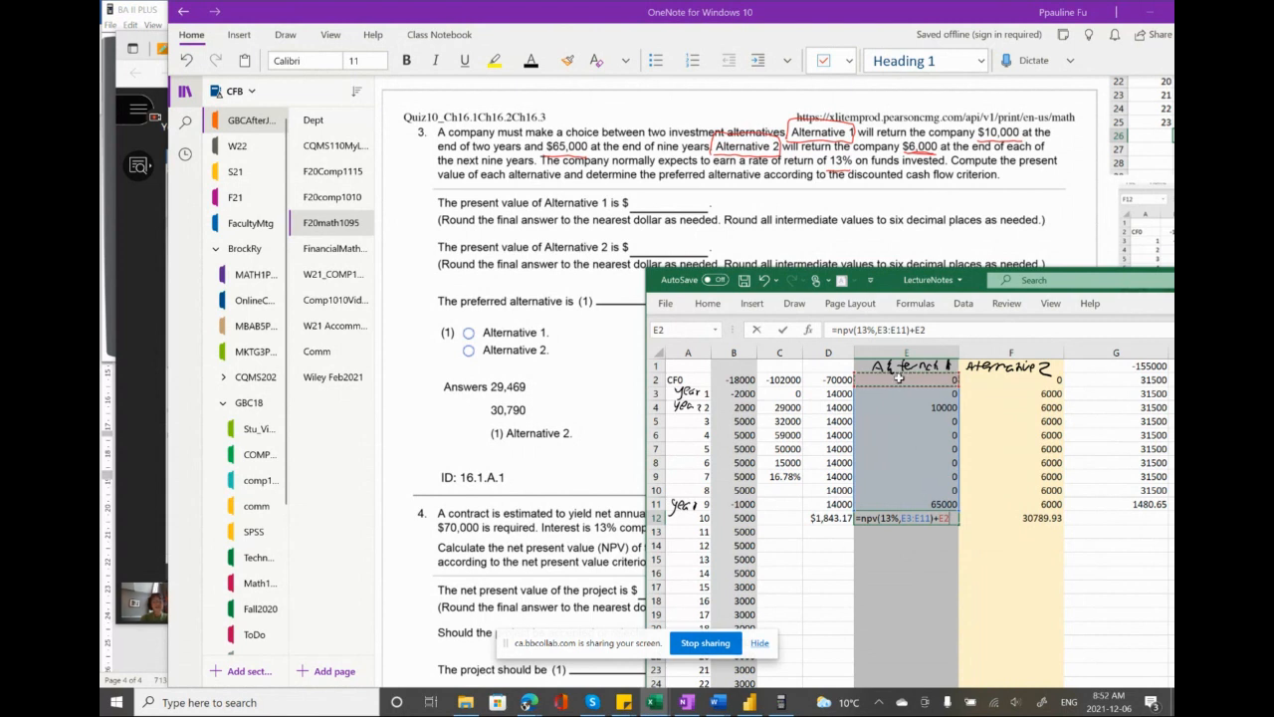
key("Return")
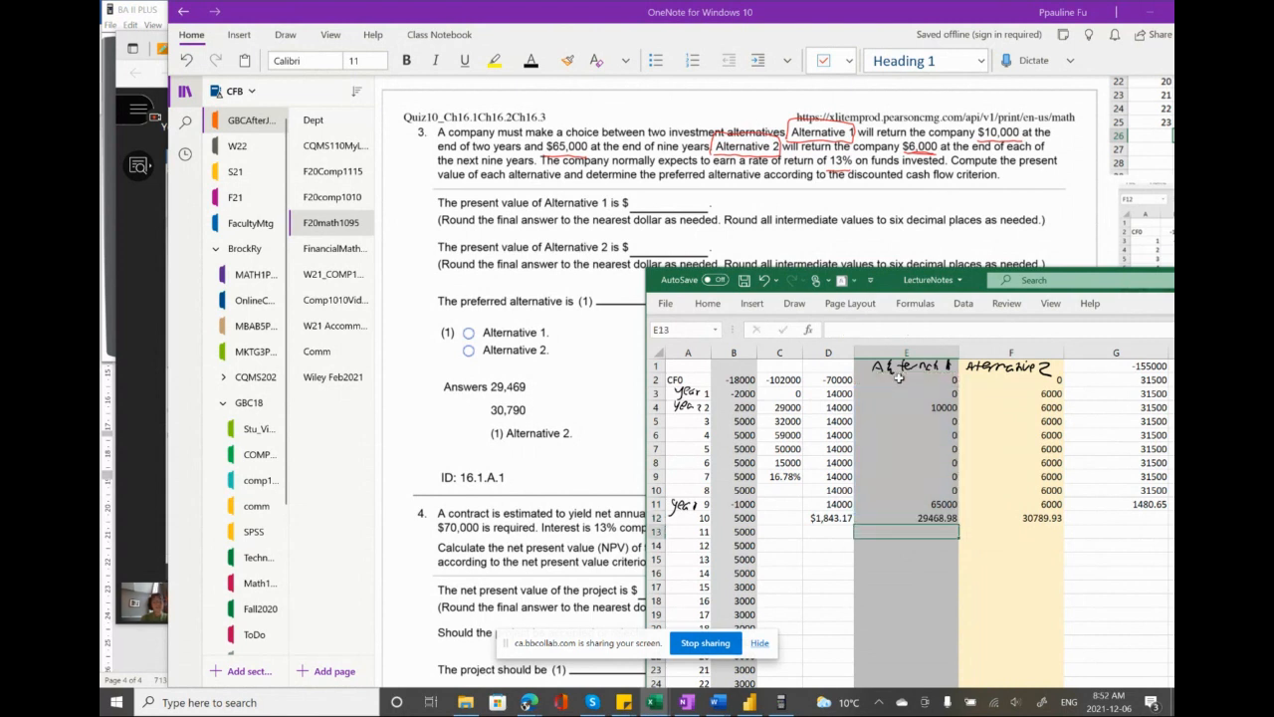
left_click(886, 519)
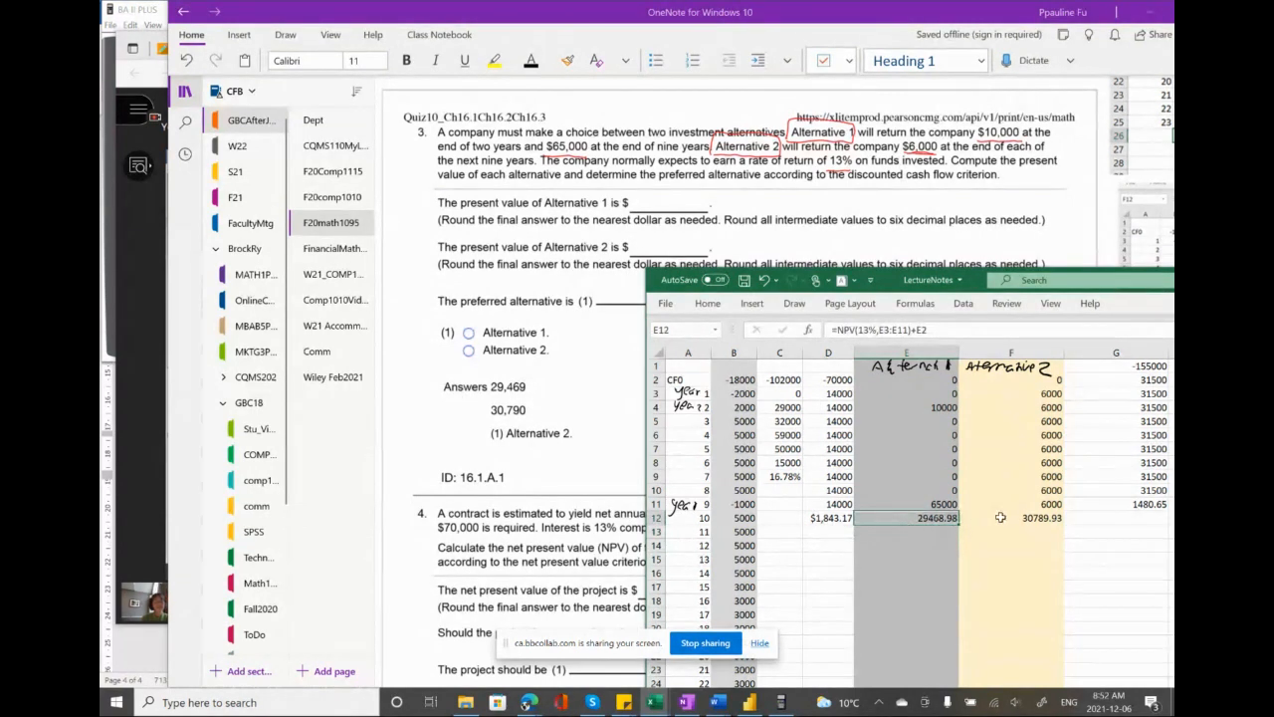
- Clear Alternative 2's existing present value formula from cell F12 and re-enter it as =NPV(13%,F3:F11)+F2
left_click(1000, 519)
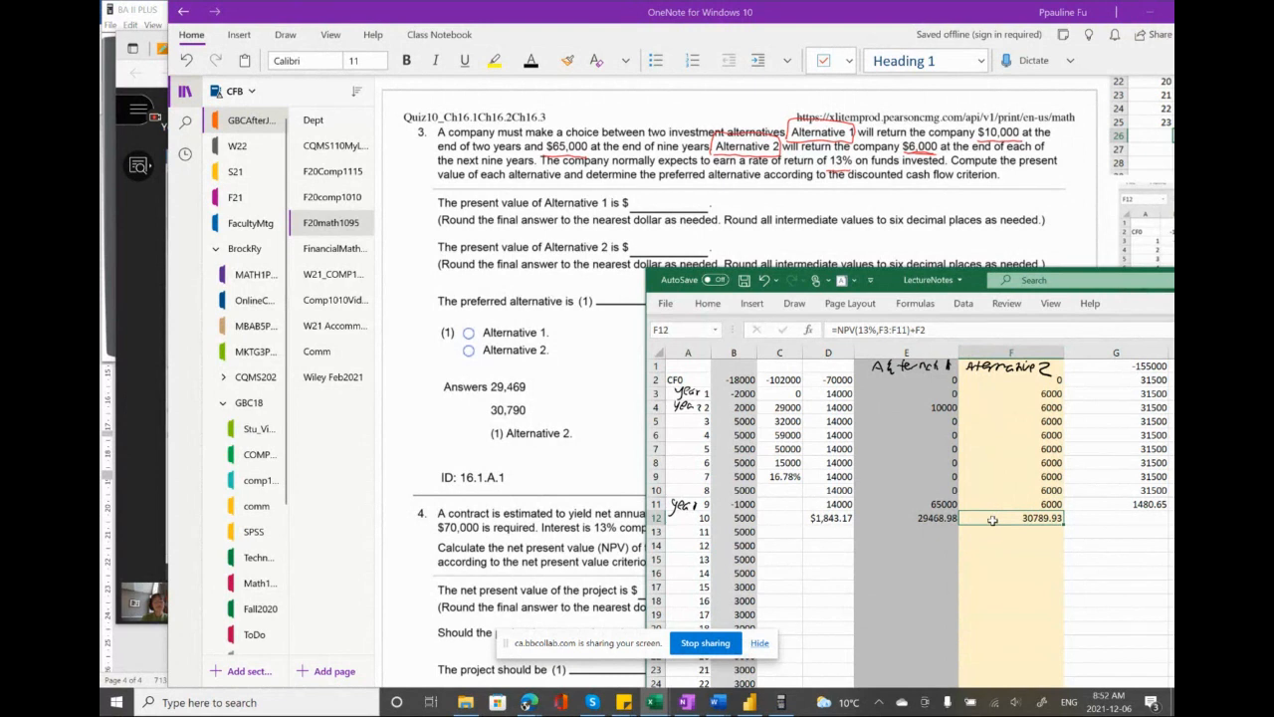
key("Delete")
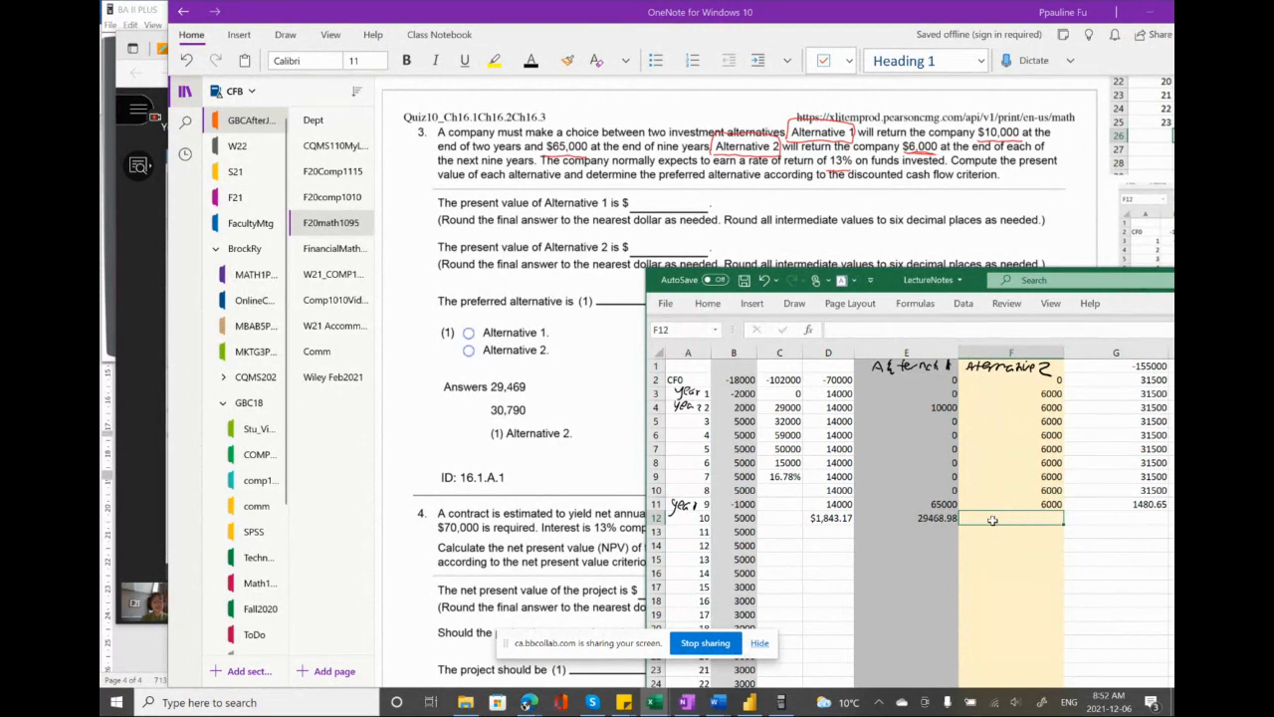
type("=np")
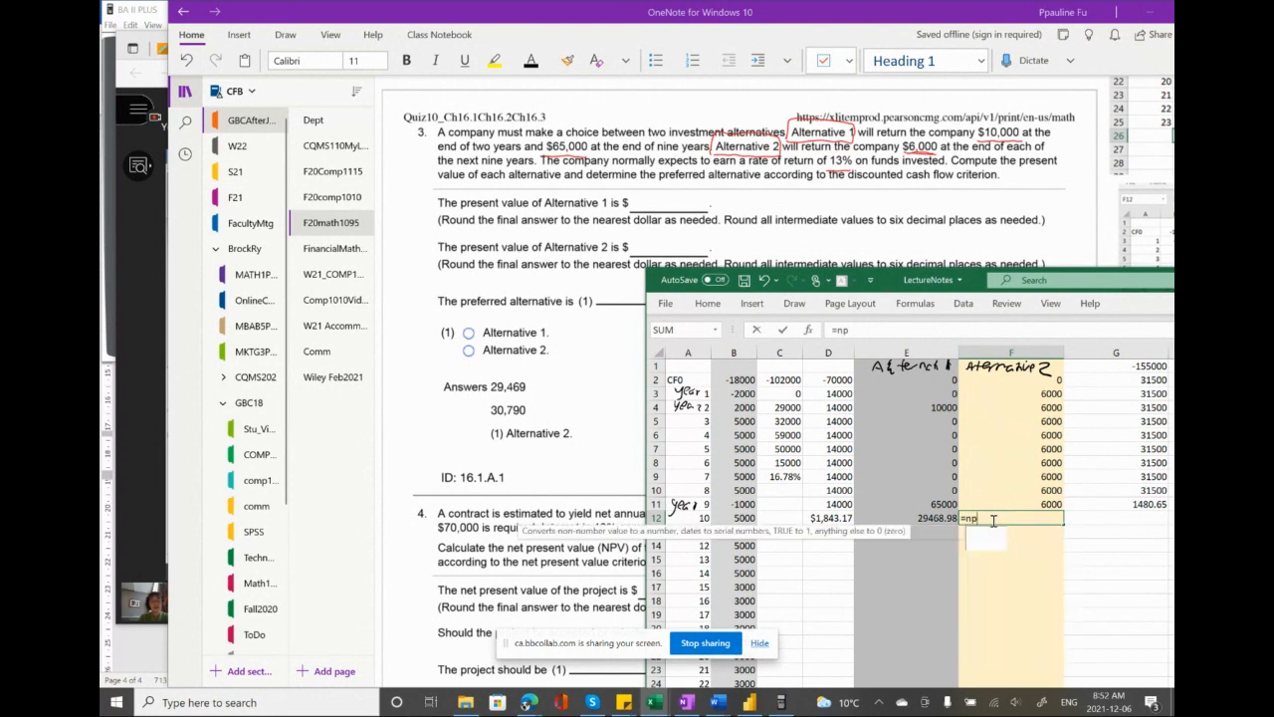
type("v(")
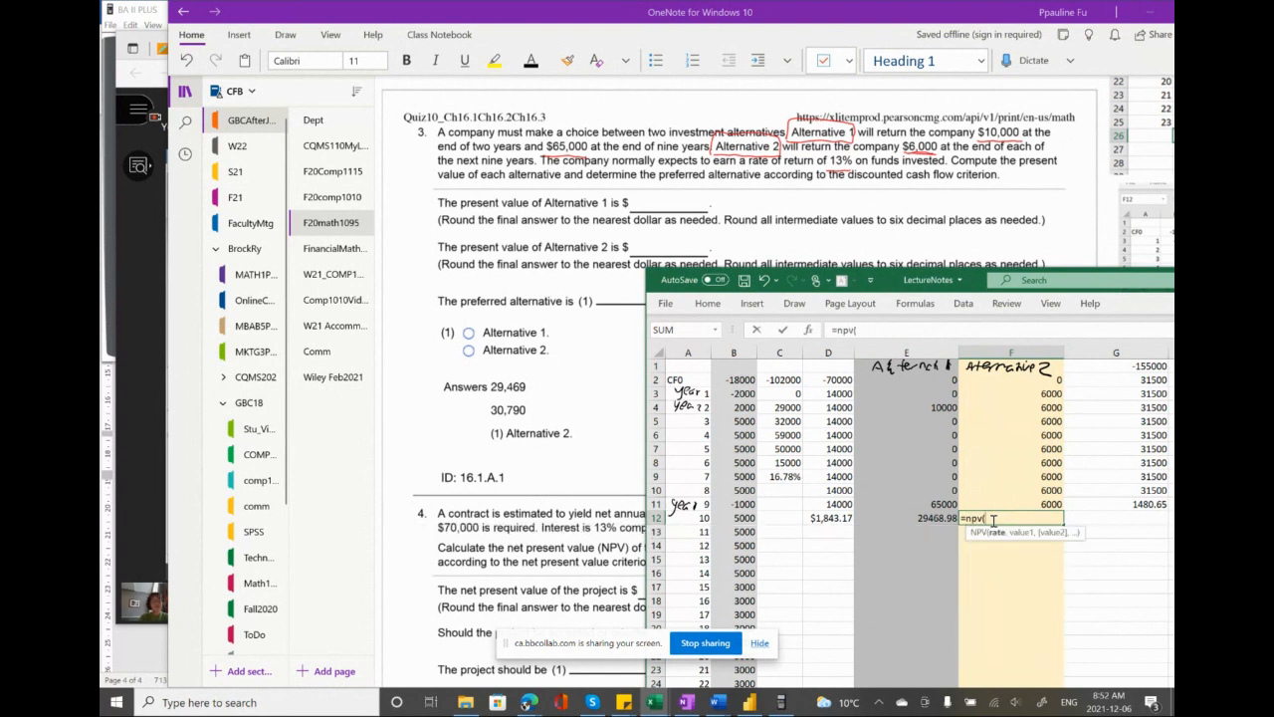
type("13%")
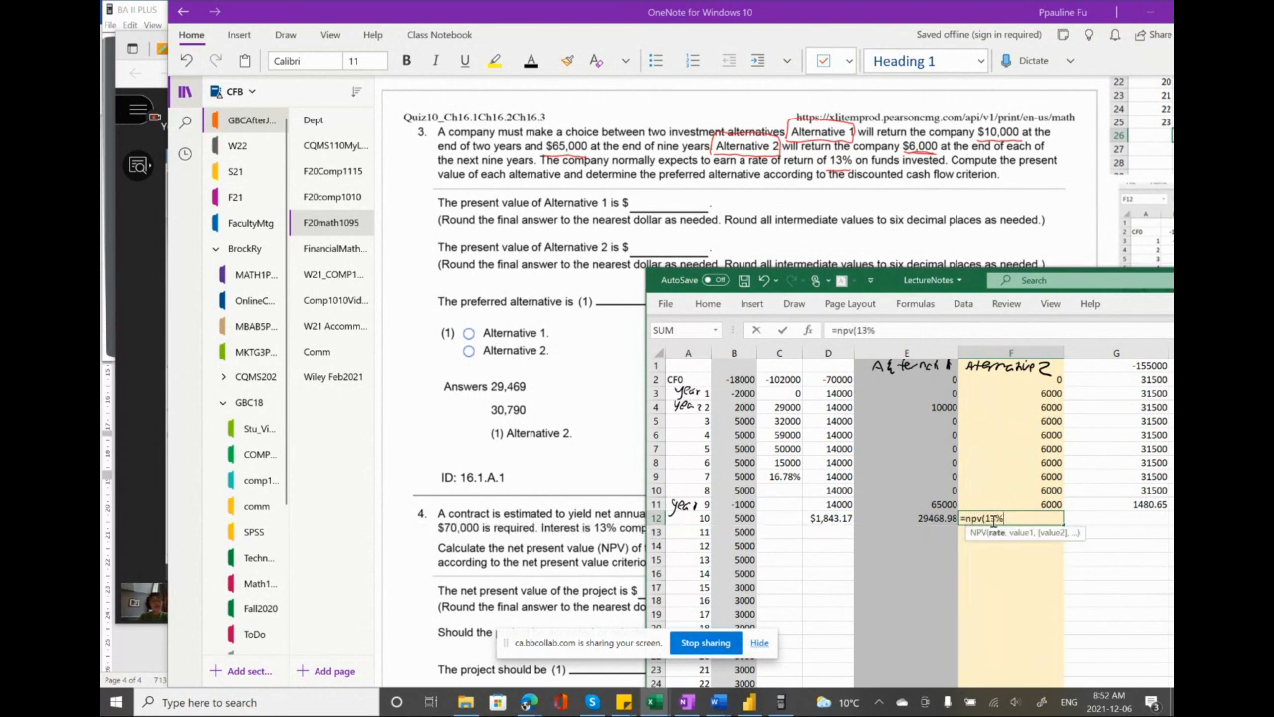
type(",")
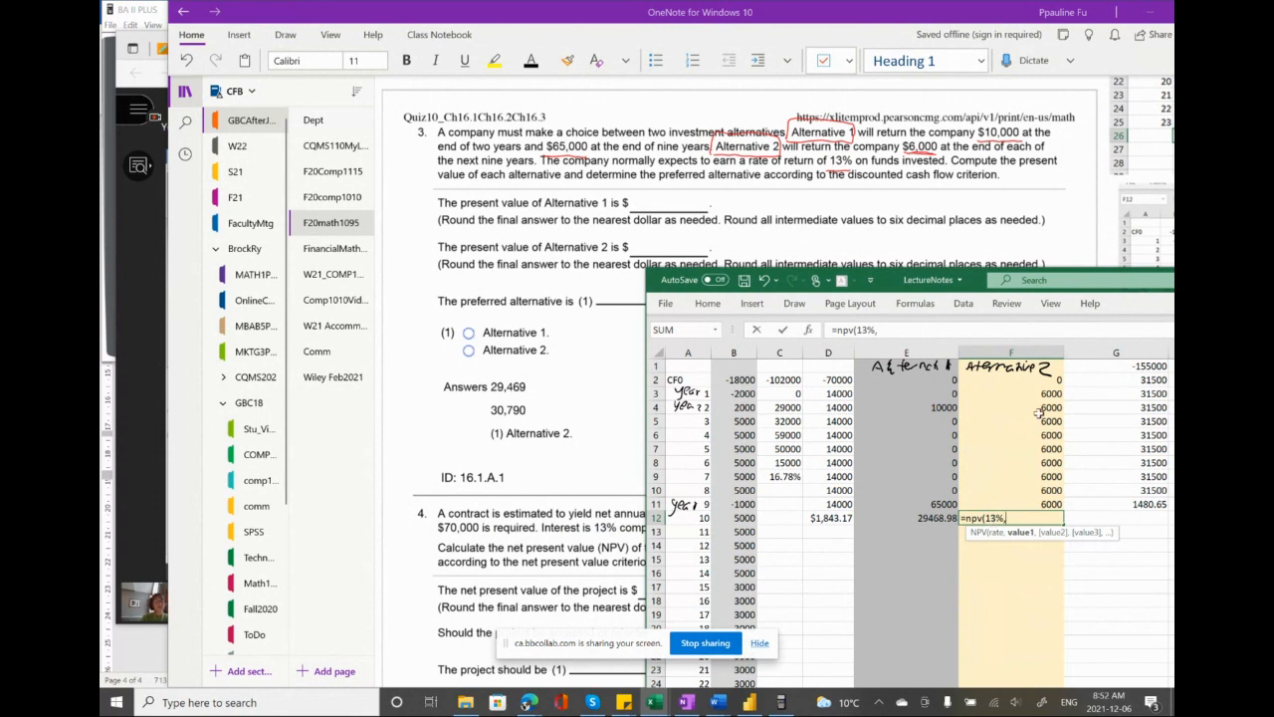
left_click_drag(1000, 390, 999, 503)
type(")")
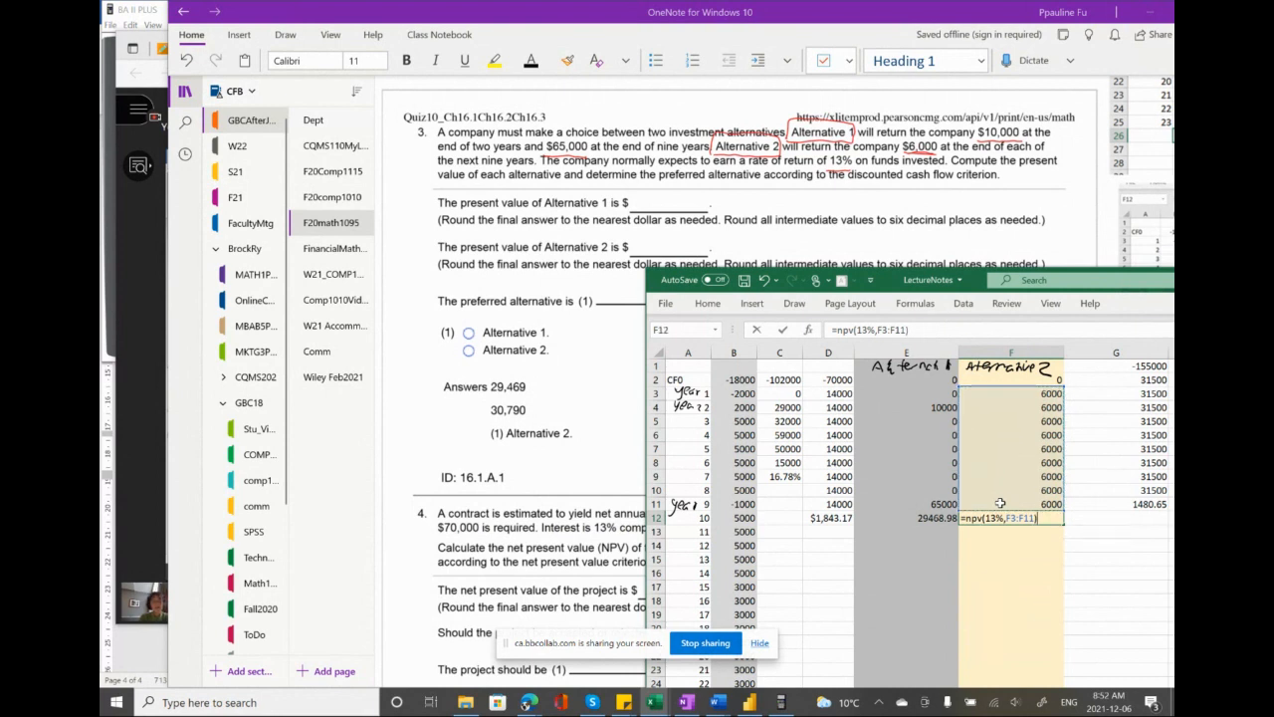
type("+")
left_click(997, 378)
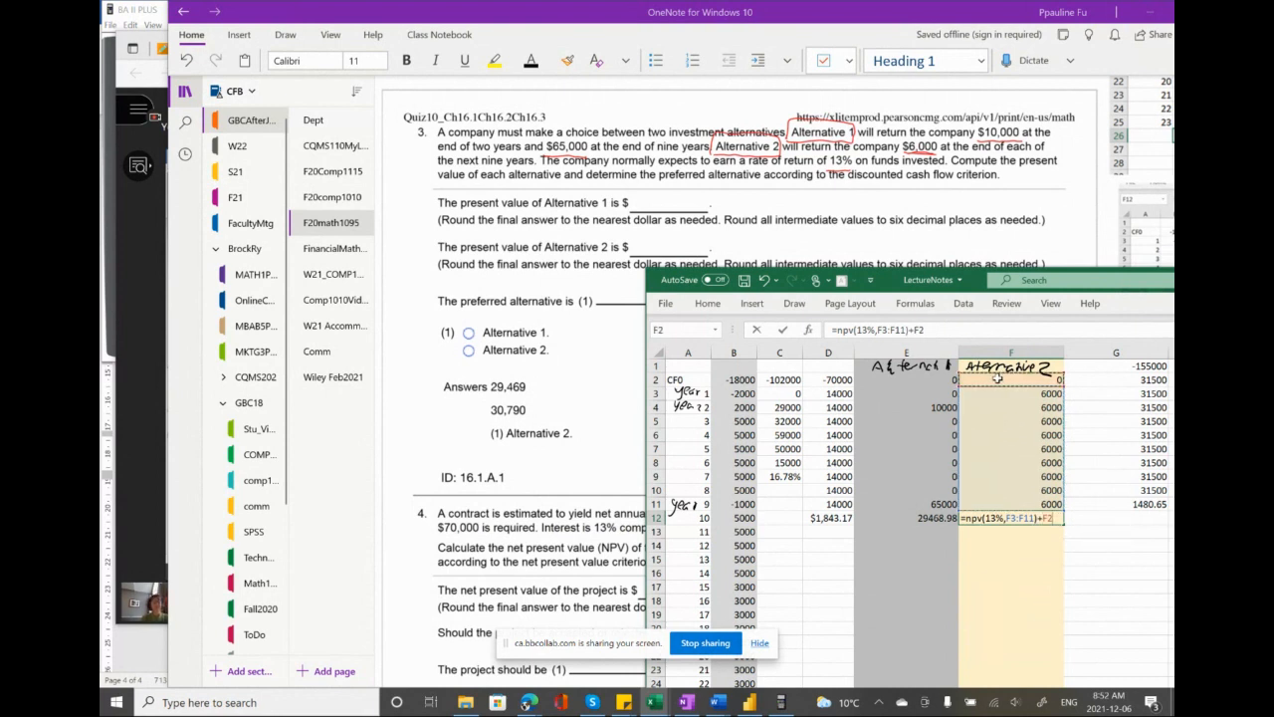
key("Return")
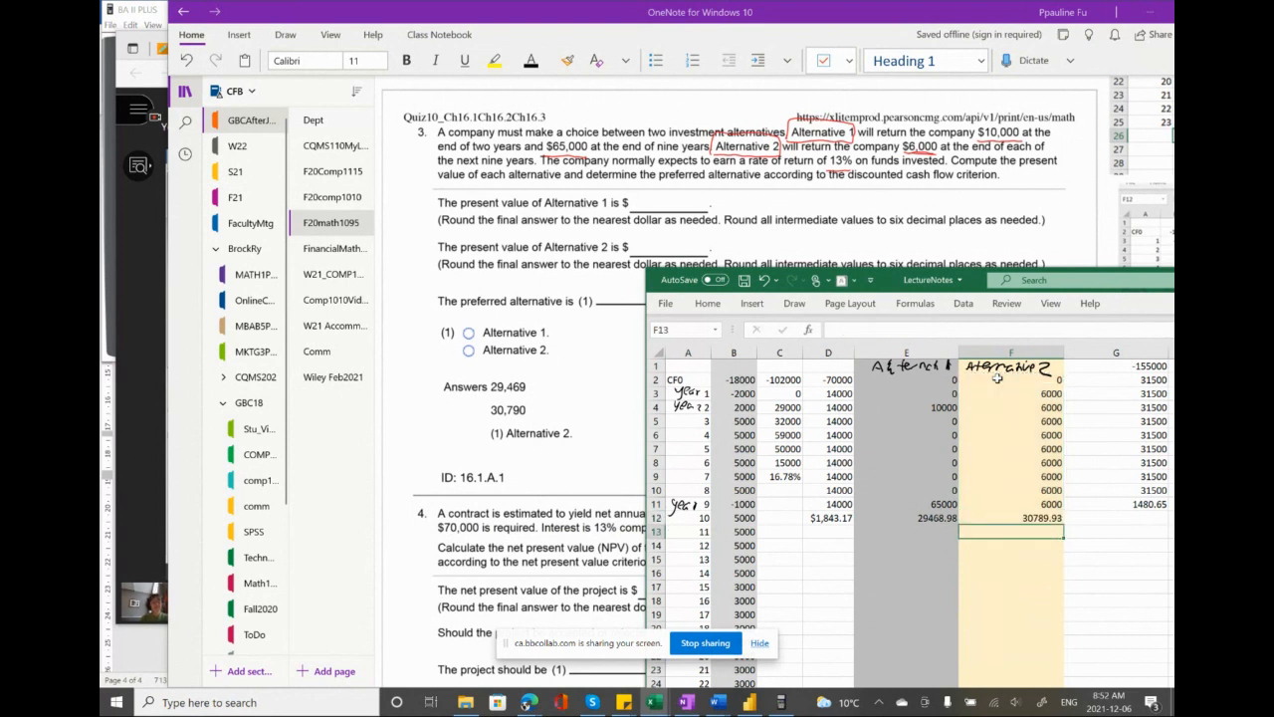
- Select cell E12 and handwrite "NPV" in ink beneath the present values of both alternatives
left_click(917, 526)
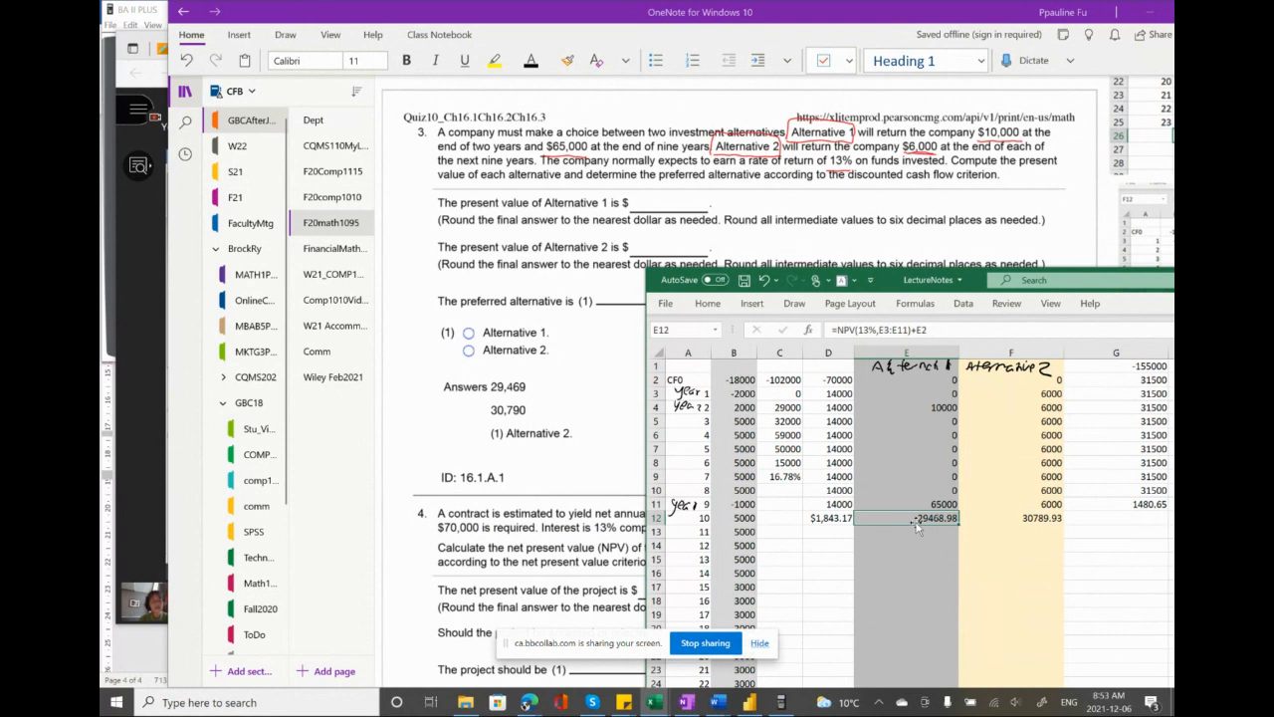
mouse_move(893, 540)
left_mouse_down()
mouse_move(896, 553)
mouse_move(930, 539)
left_mouse_up()
mouse_move(1011, 539)
left_mouse_down()
mouse_move(1032, 553)
mouse_move(1055, 540)
left_mouse_up()
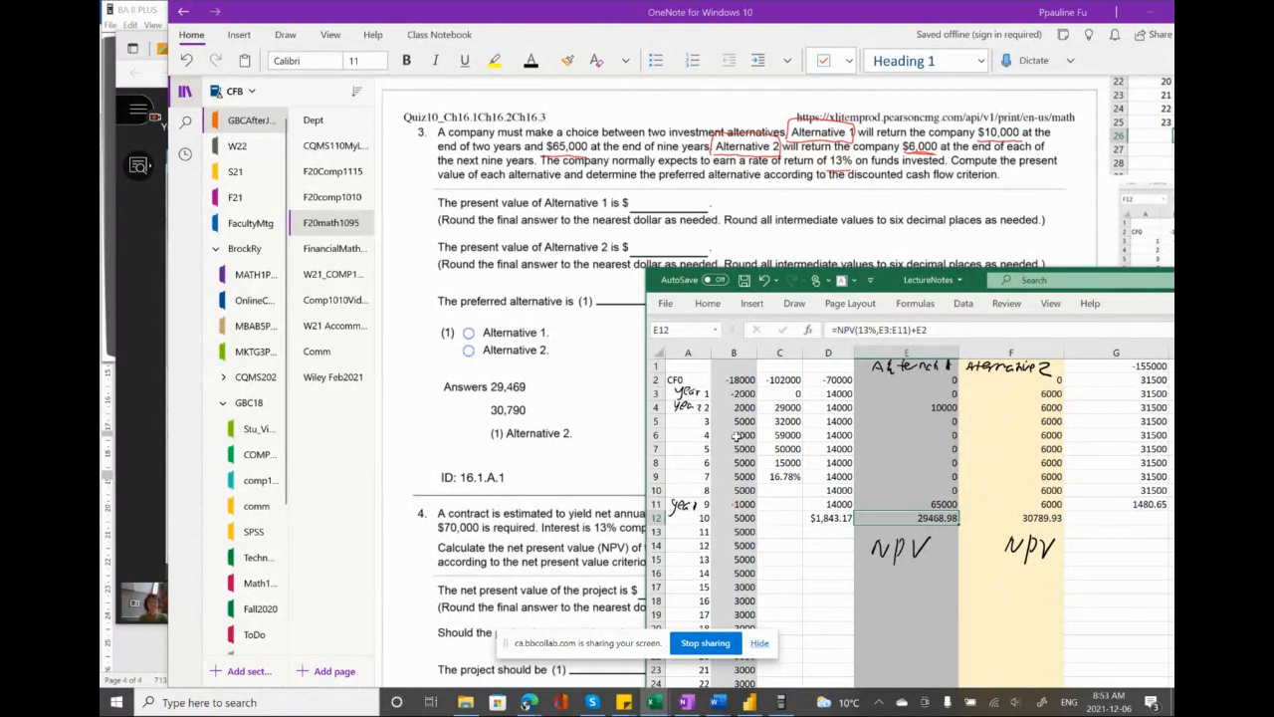
- Switch to OneNote and bring question 3's calculator keystroke notes fully into view
left_click(609, 406)
left_click(1156, 416)
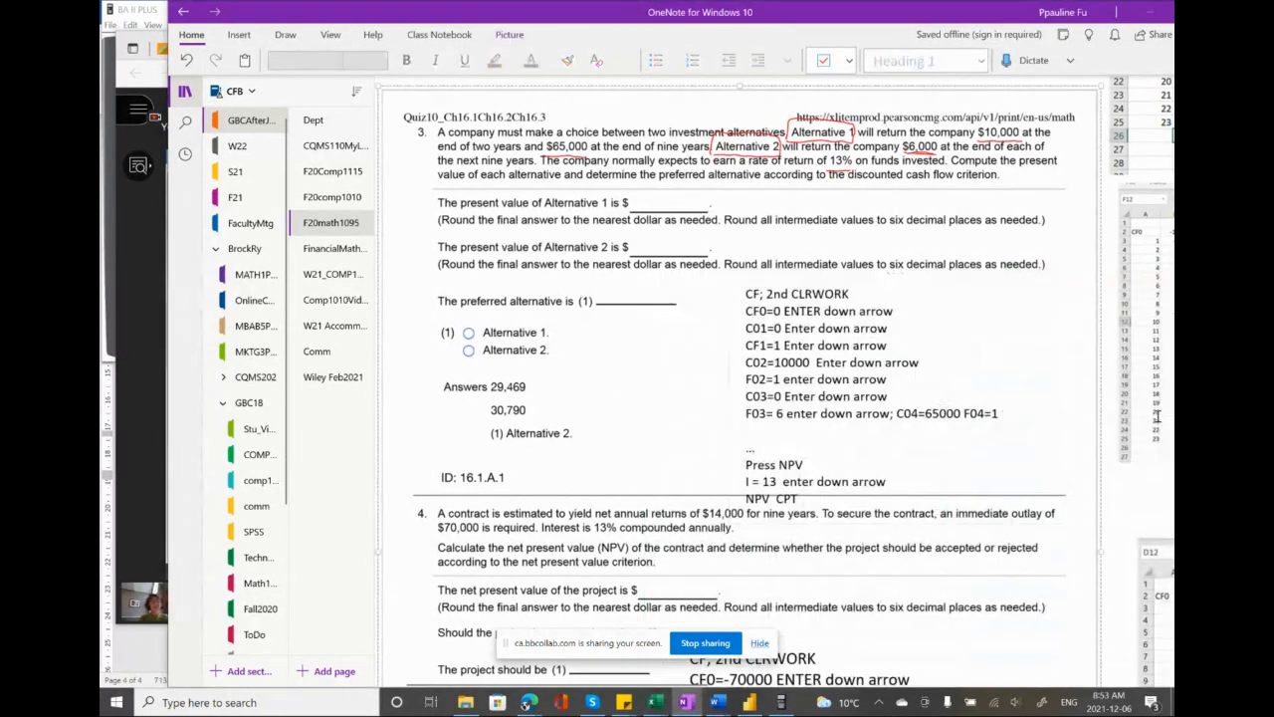
scroll(1157, 416, "right", 1)
scroll(1158, 416, "left", 2)
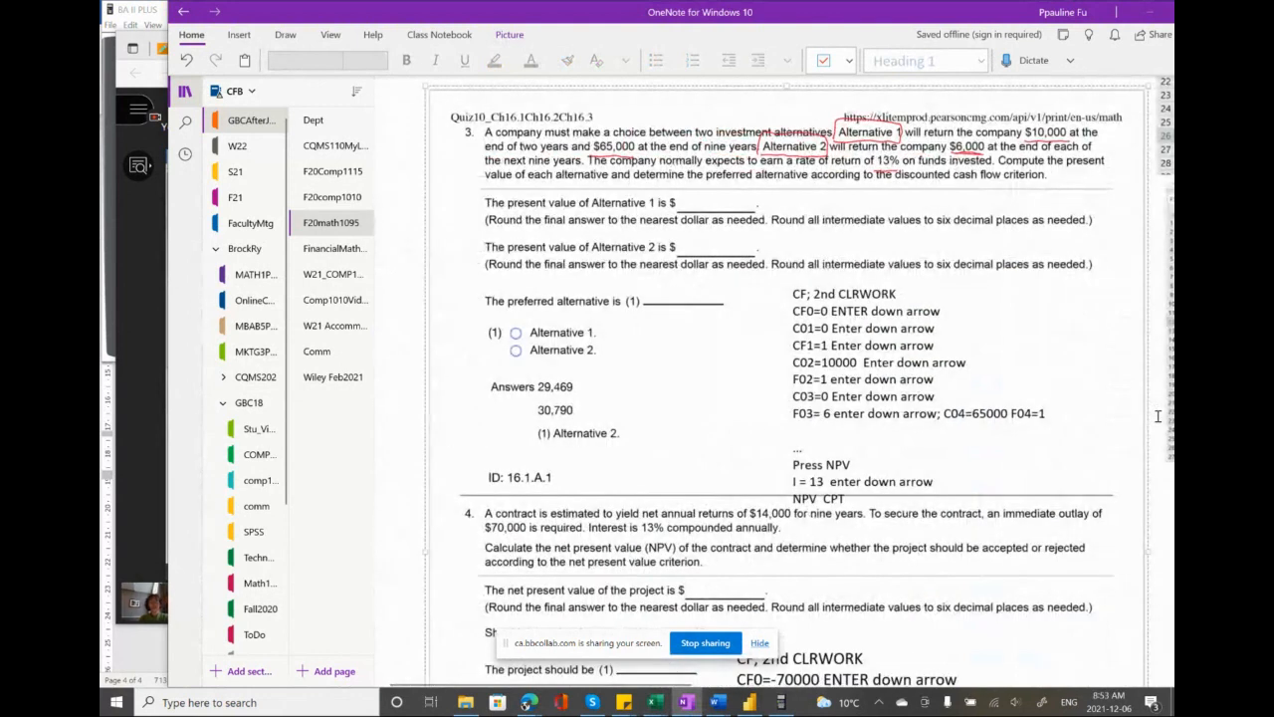
scroll(1157, 416, "left", 1)
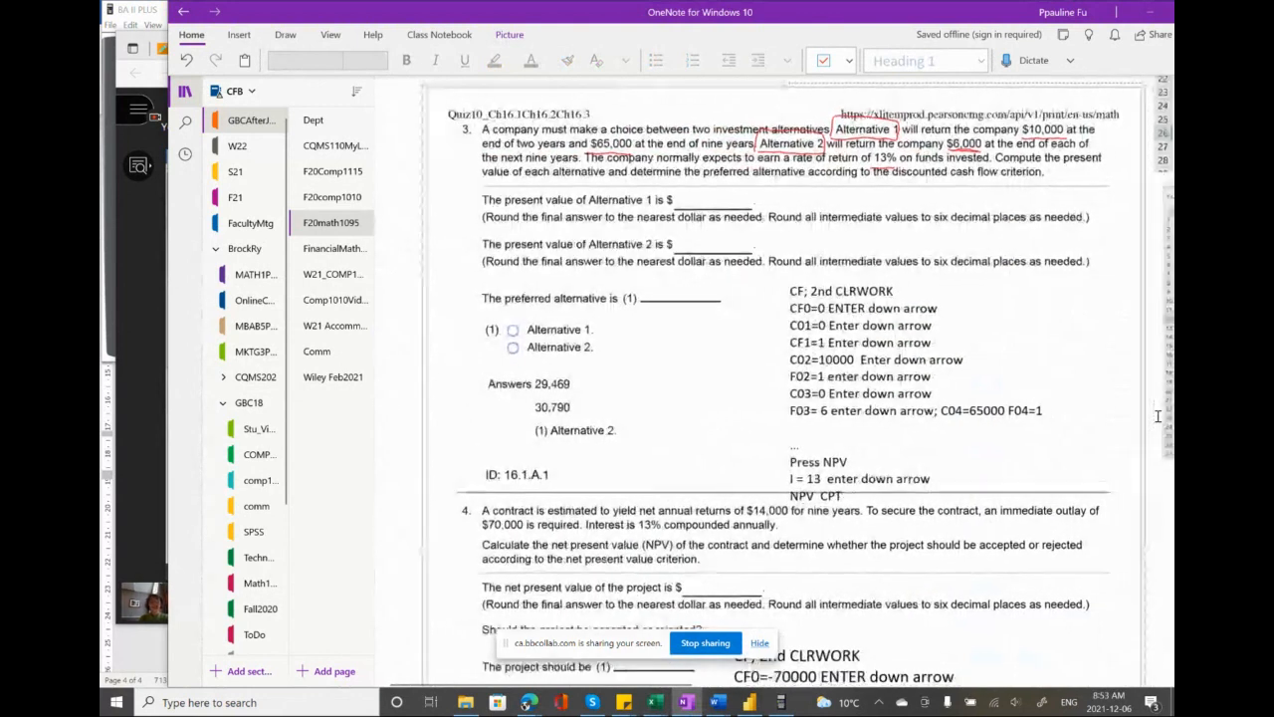
scroll(1158, 416, "right", 1)
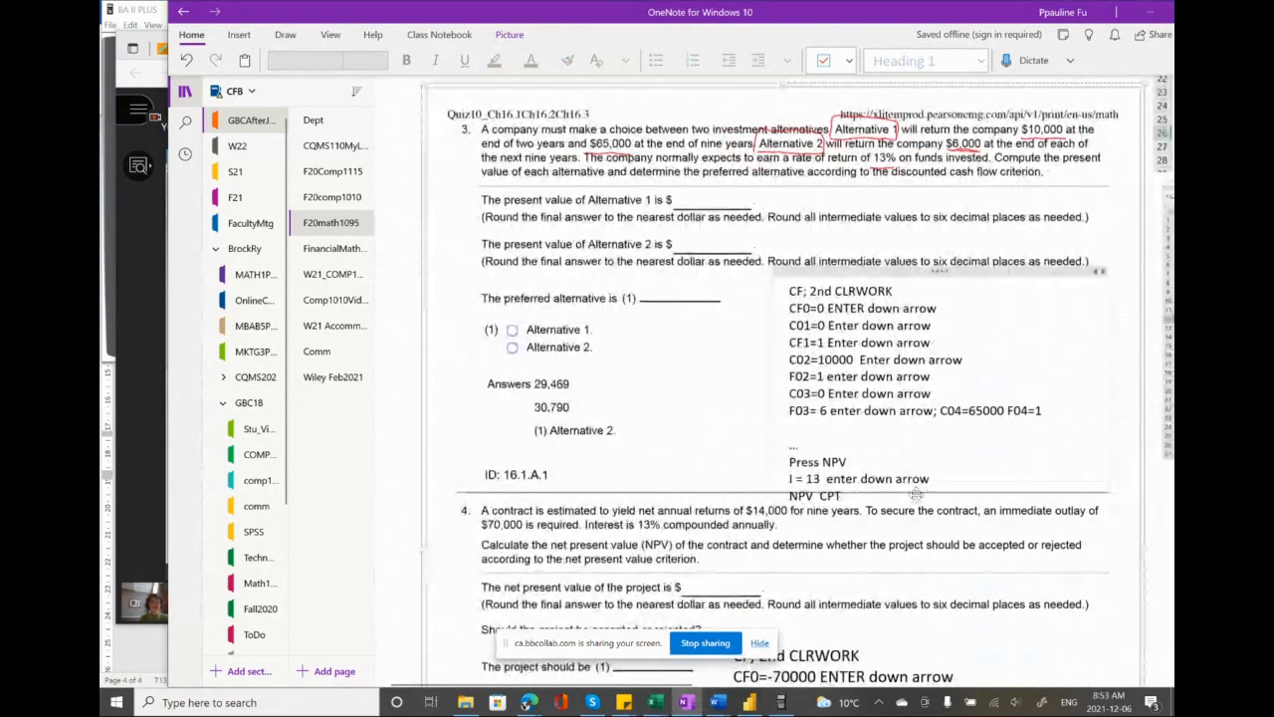
- Bring Excel and the BA II Plus calculator to the front, and move the Excel window below question 3's cash flow keystroke notes
left_click(654, 705)
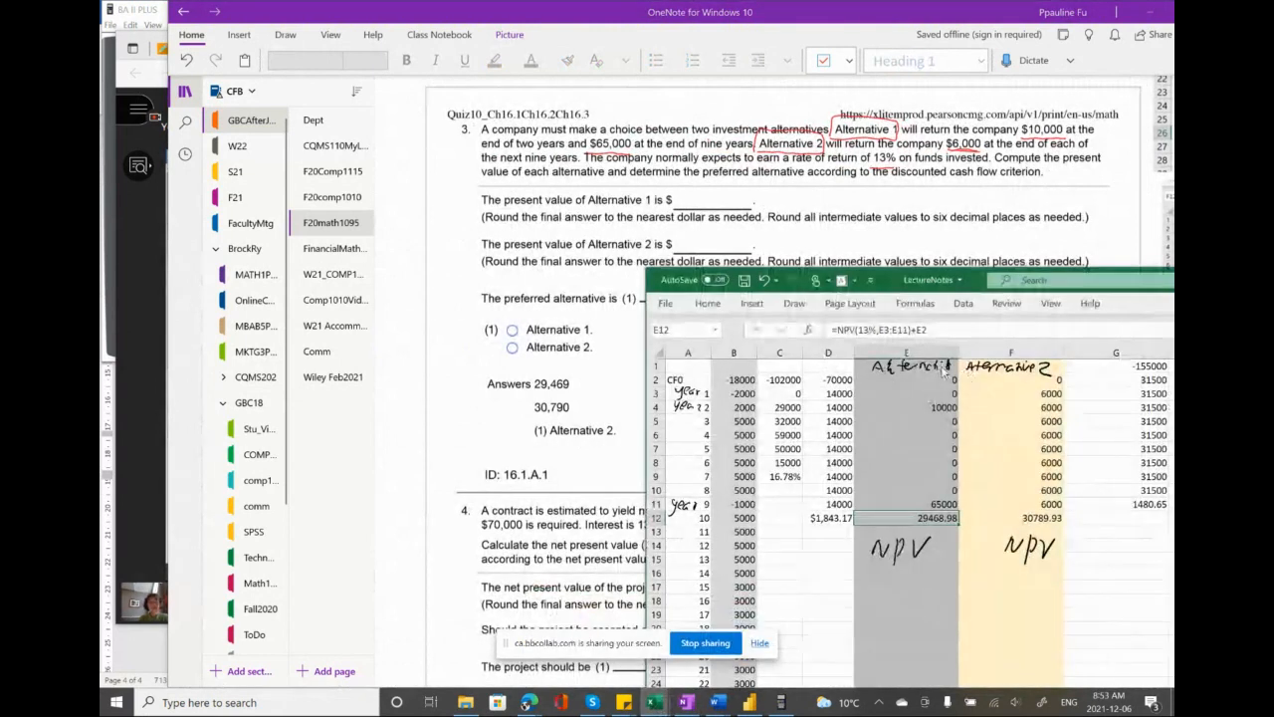
left_click(107, 121)
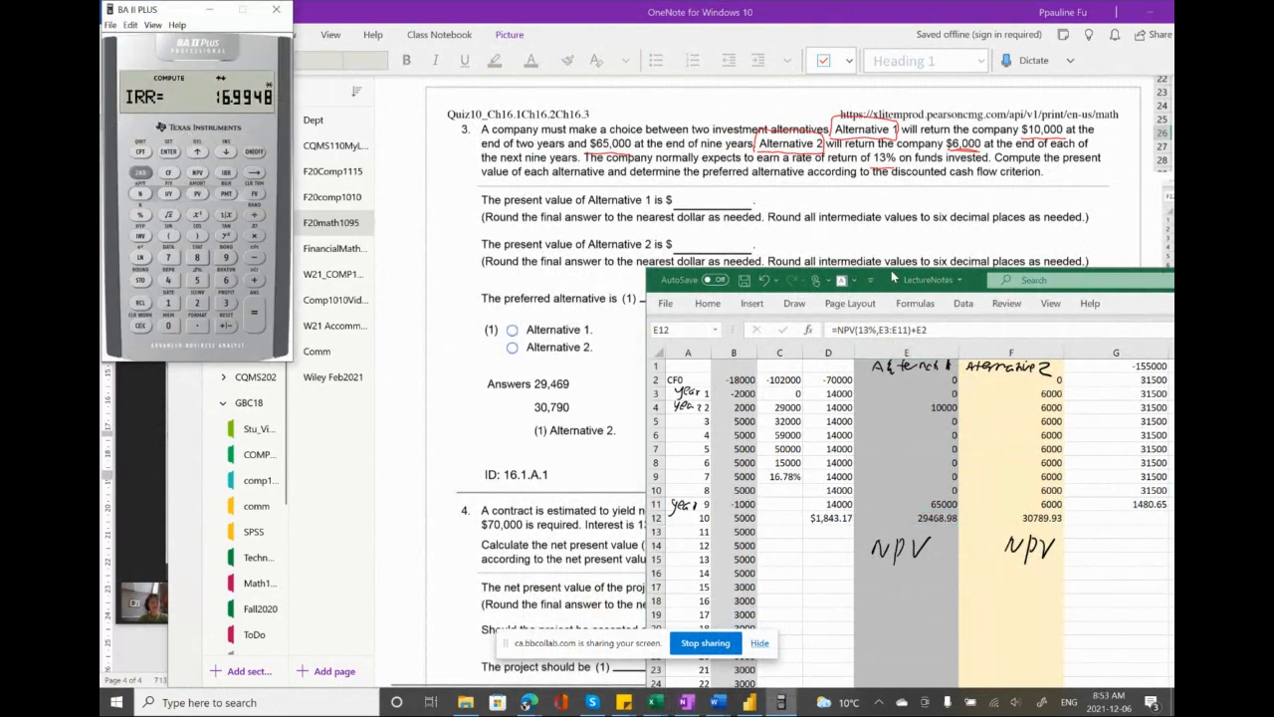
left_click_drag(894, 279, 897, 445)
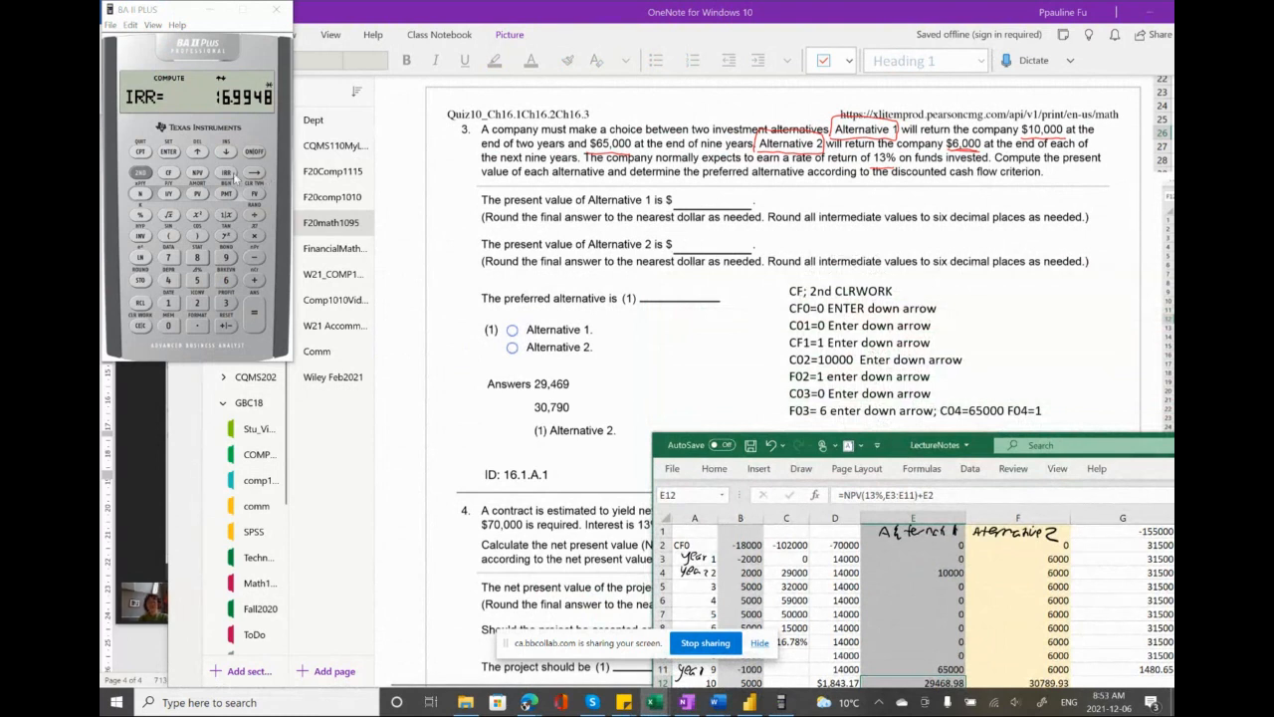
- Quit the IRR display on the BA II Plus, reopen the cash flow worksheet and clear its stored values
left_click(141, 172)
left_click(140, 152)
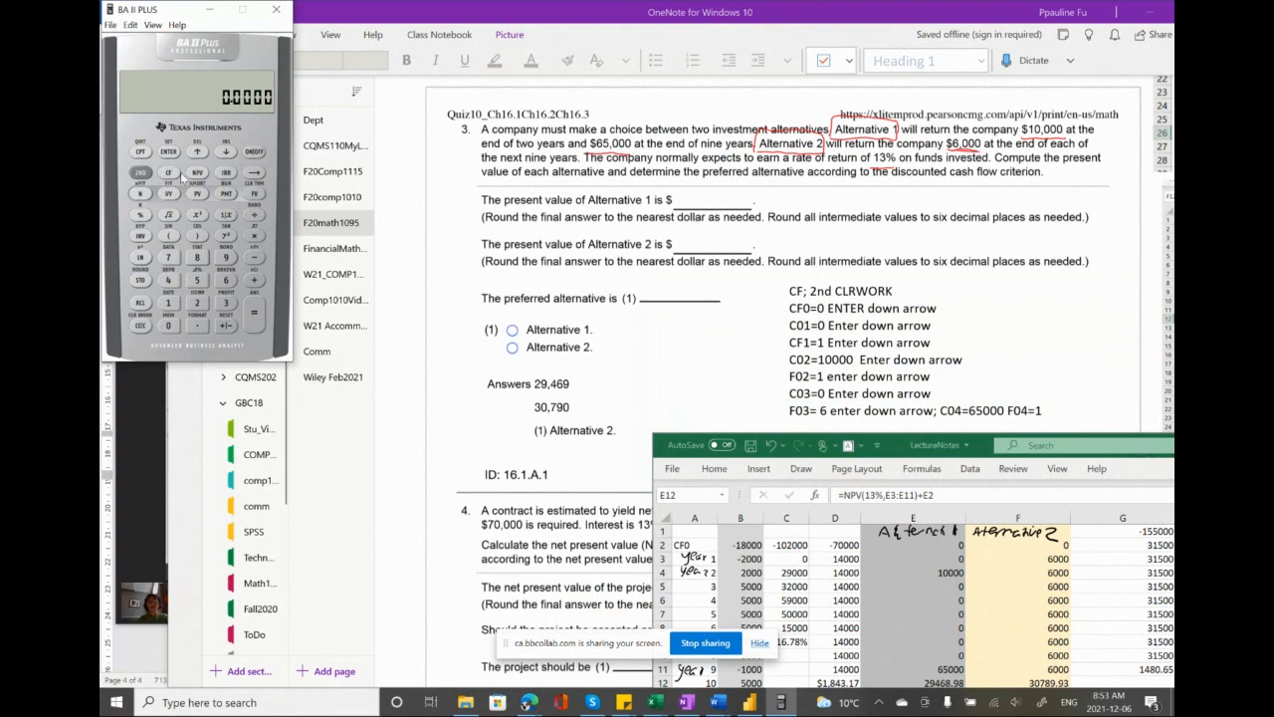
left_click(169, 174)
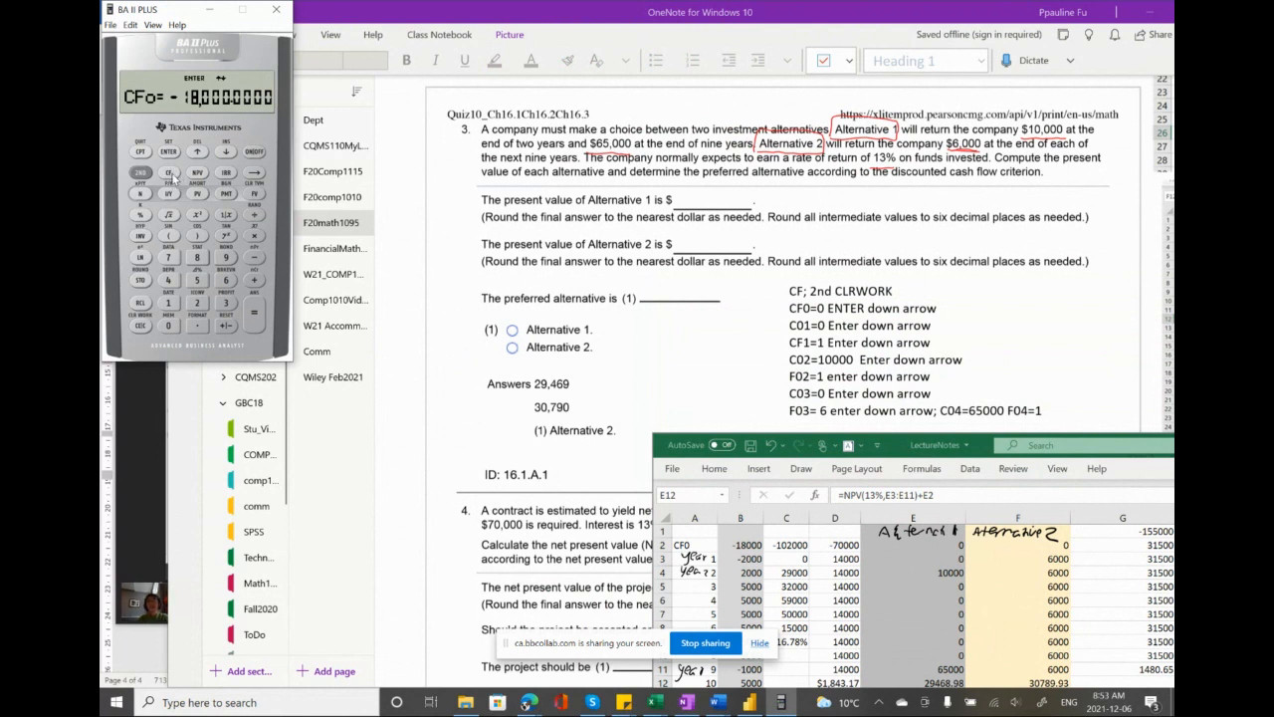
left_click(141, 174)
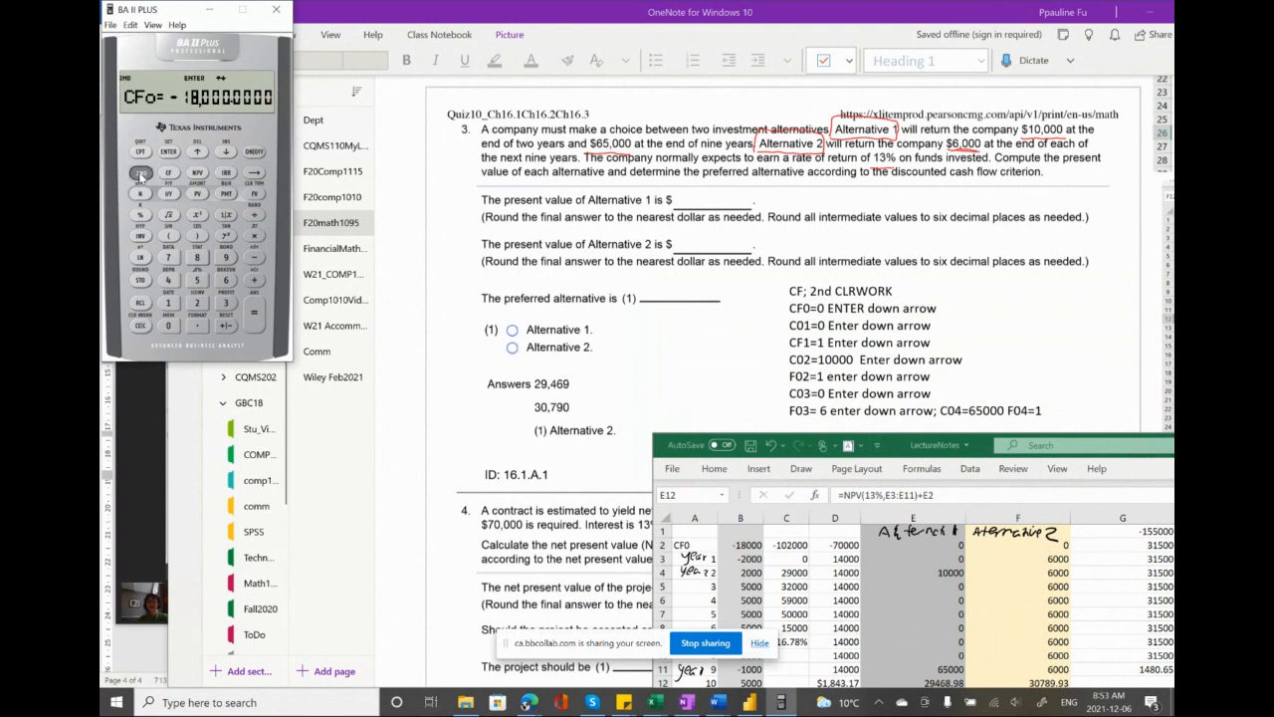
left_click(140, 326)
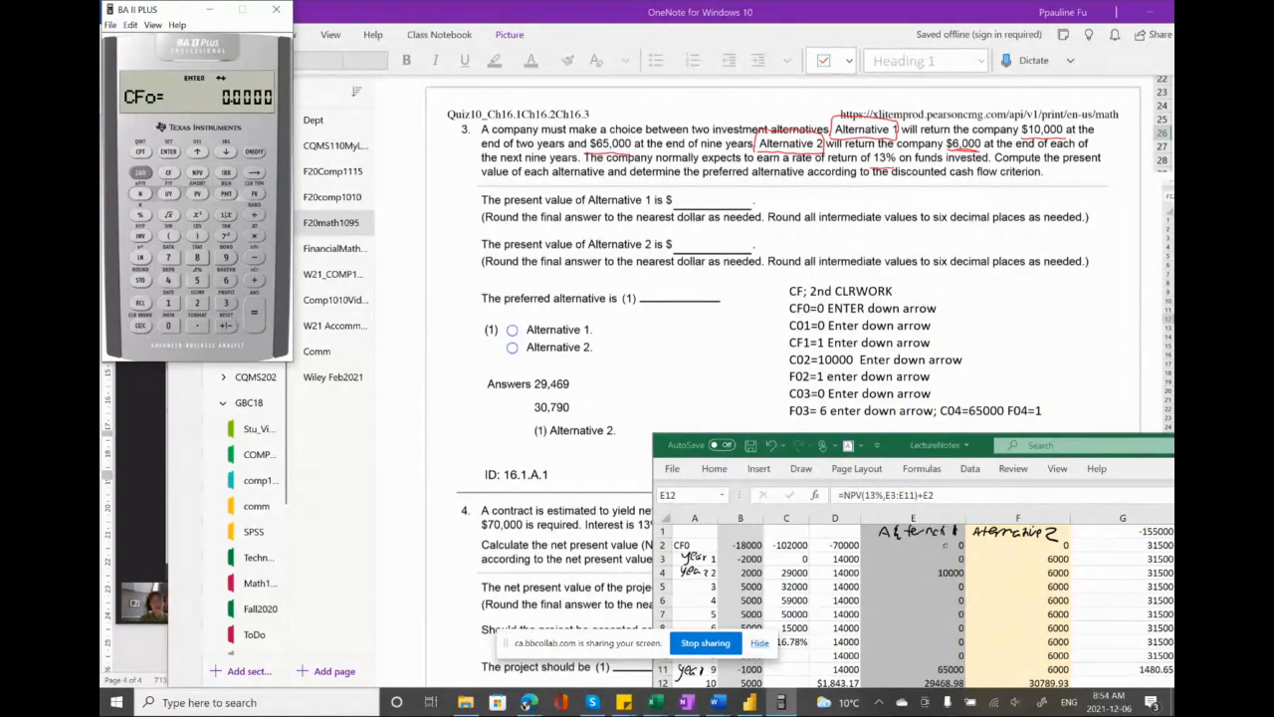
- Enter Alternative 1's initial cash flow CFo as 0 and its year 1 cash flow C01 as 0 on the BA II Plus
left_click(663, 558)
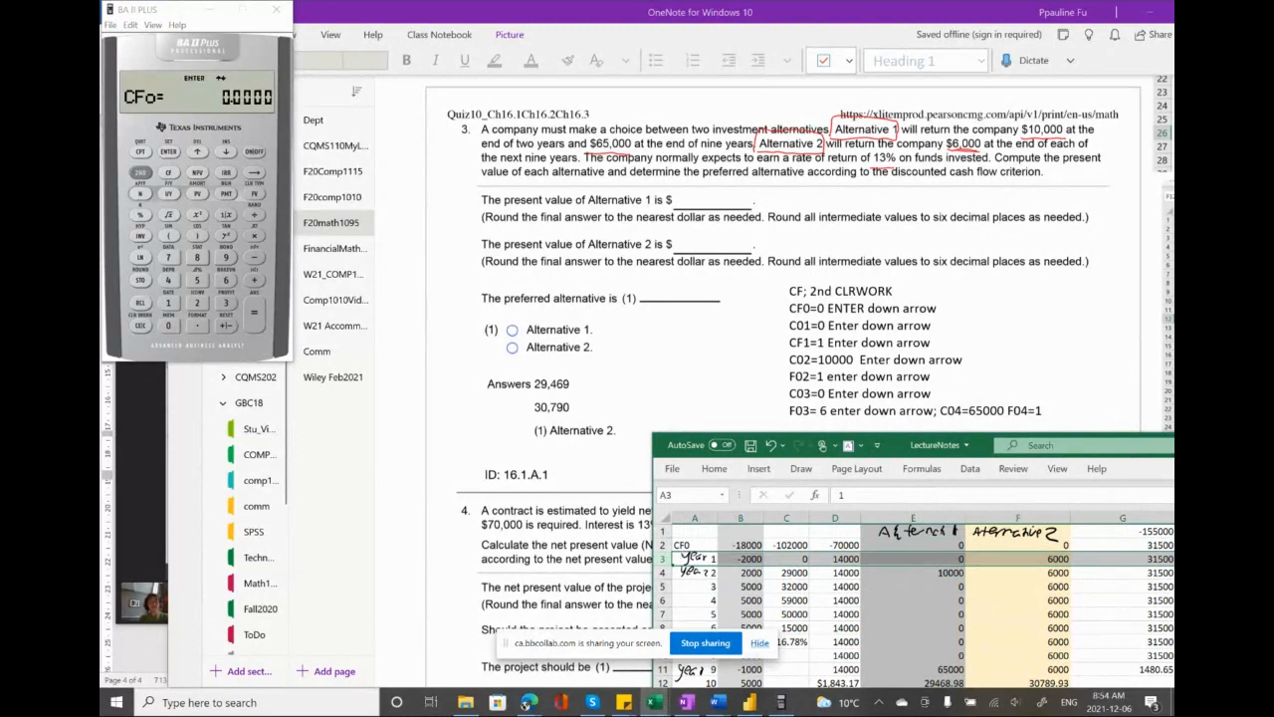
left_click(687, 546)
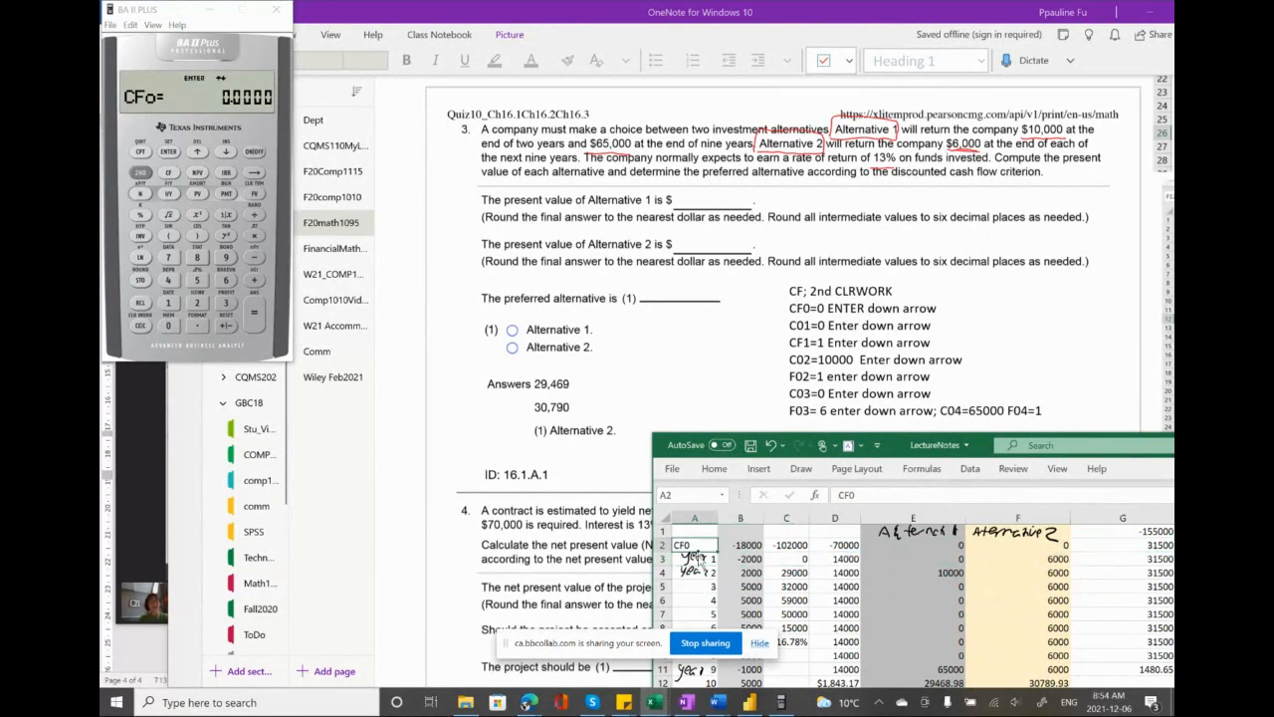
left_click(170, 326)
left_click(168, 151)
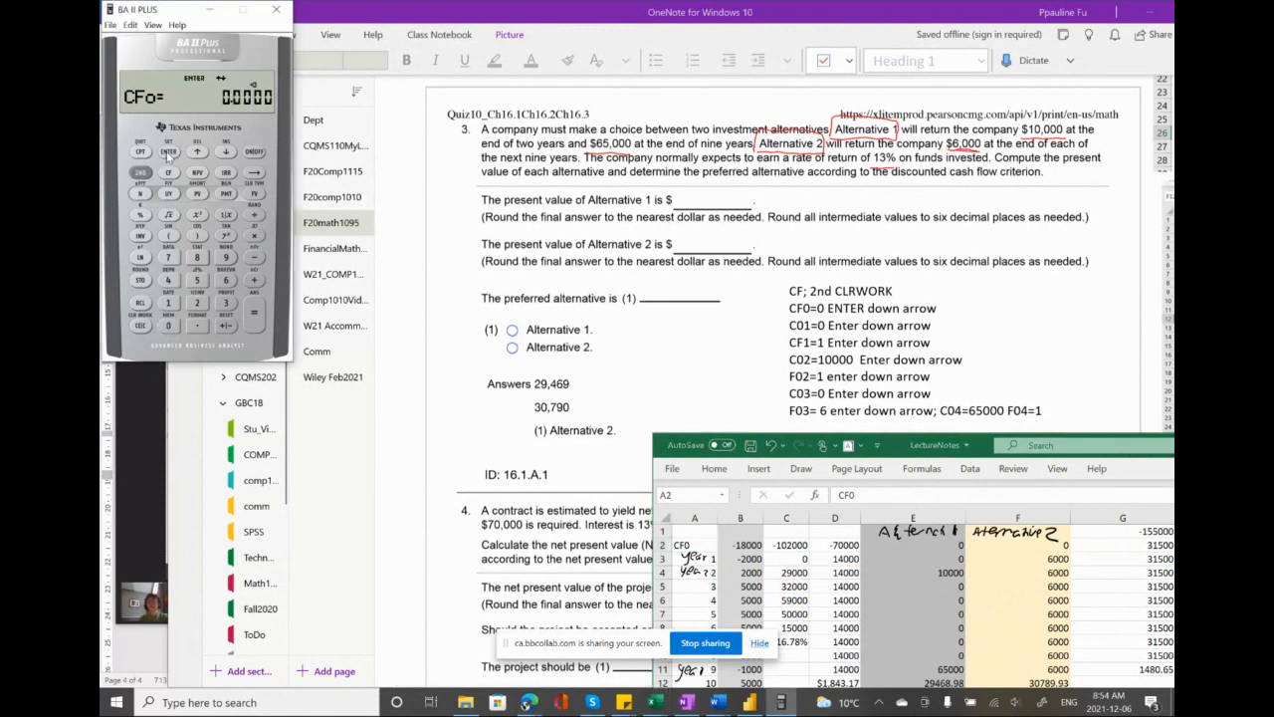
left_click(226, 151)
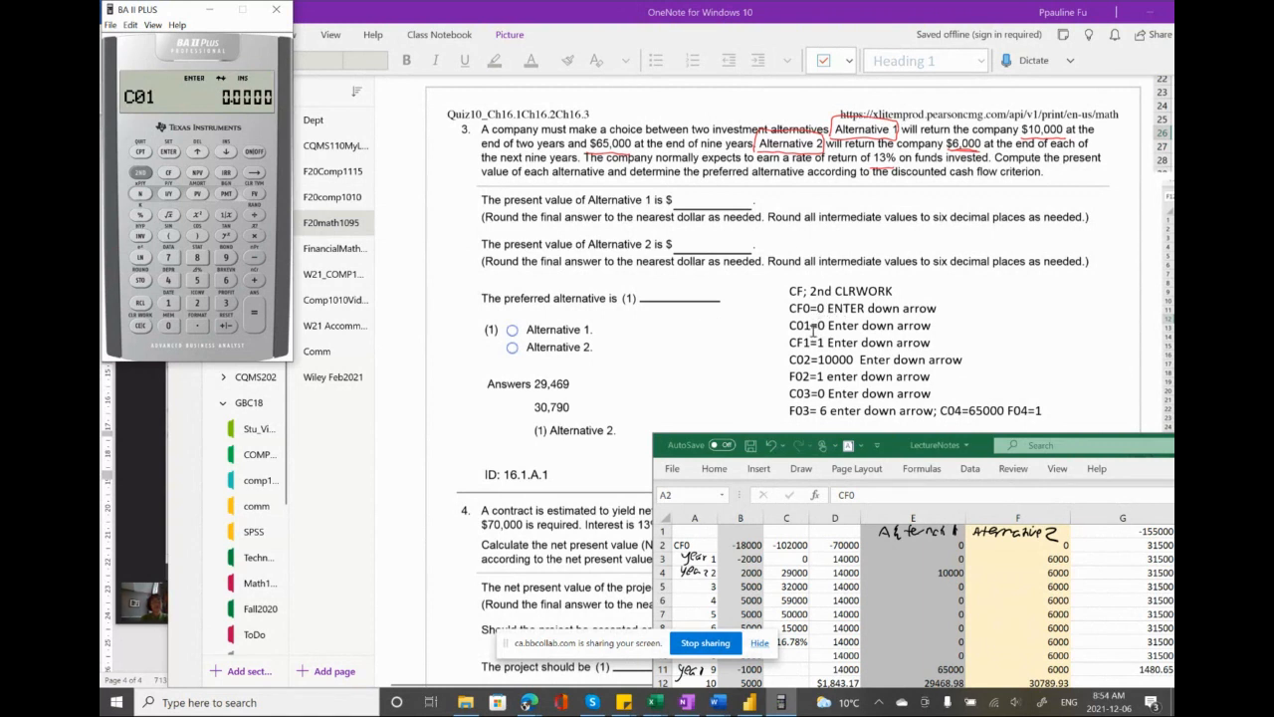
left_click(169, 326)
left_click(170, 151)
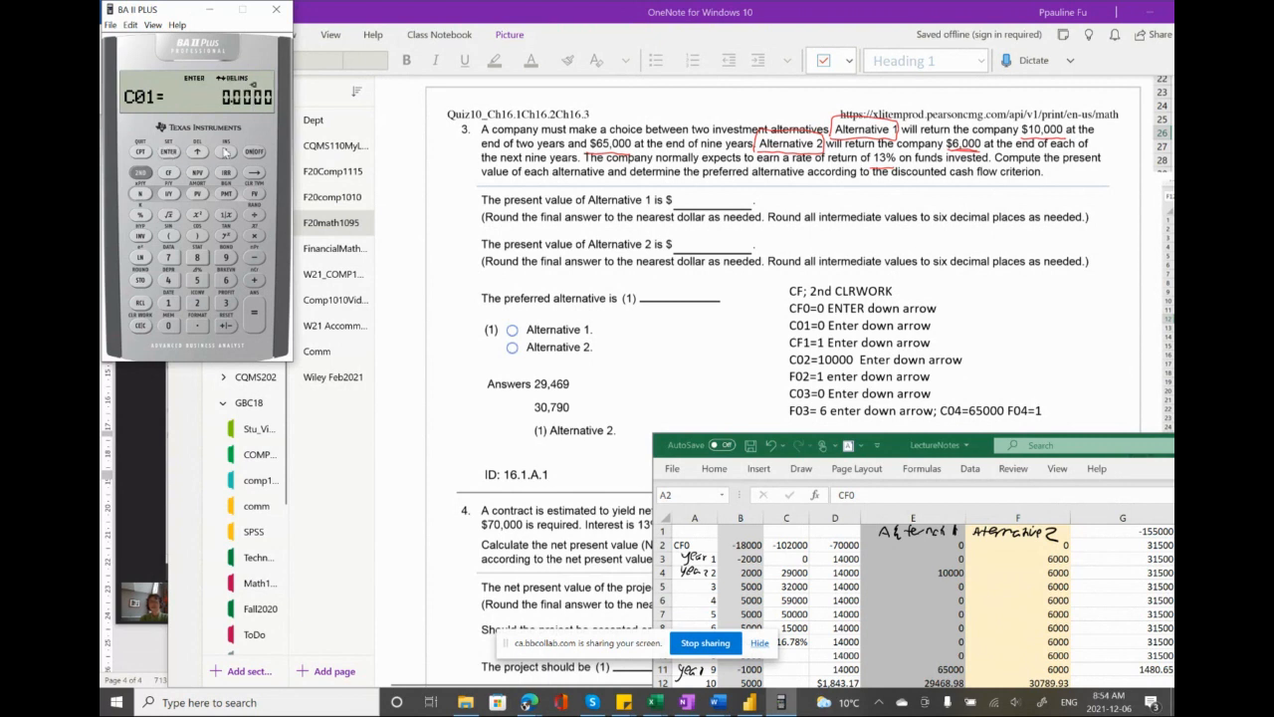
- Enter 1 as the frequency F01 of Alternative 1's year 1 cash flow
left_click(227, 152)
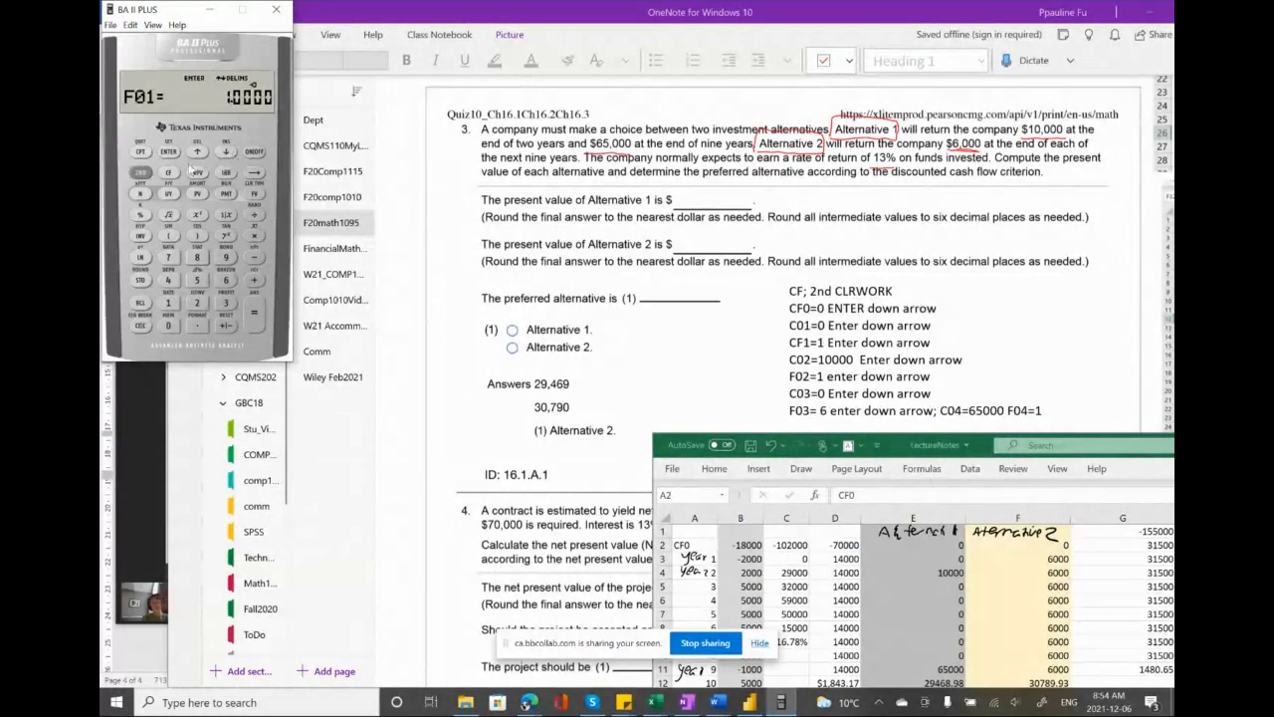
left_click(168, 303)
left_click(169, 152)
left_click(227, 154)
- Enter Alternative 1's year 2 cash flow C02 as 10000 and its frequency F02 as 1
left_click(170, 304)
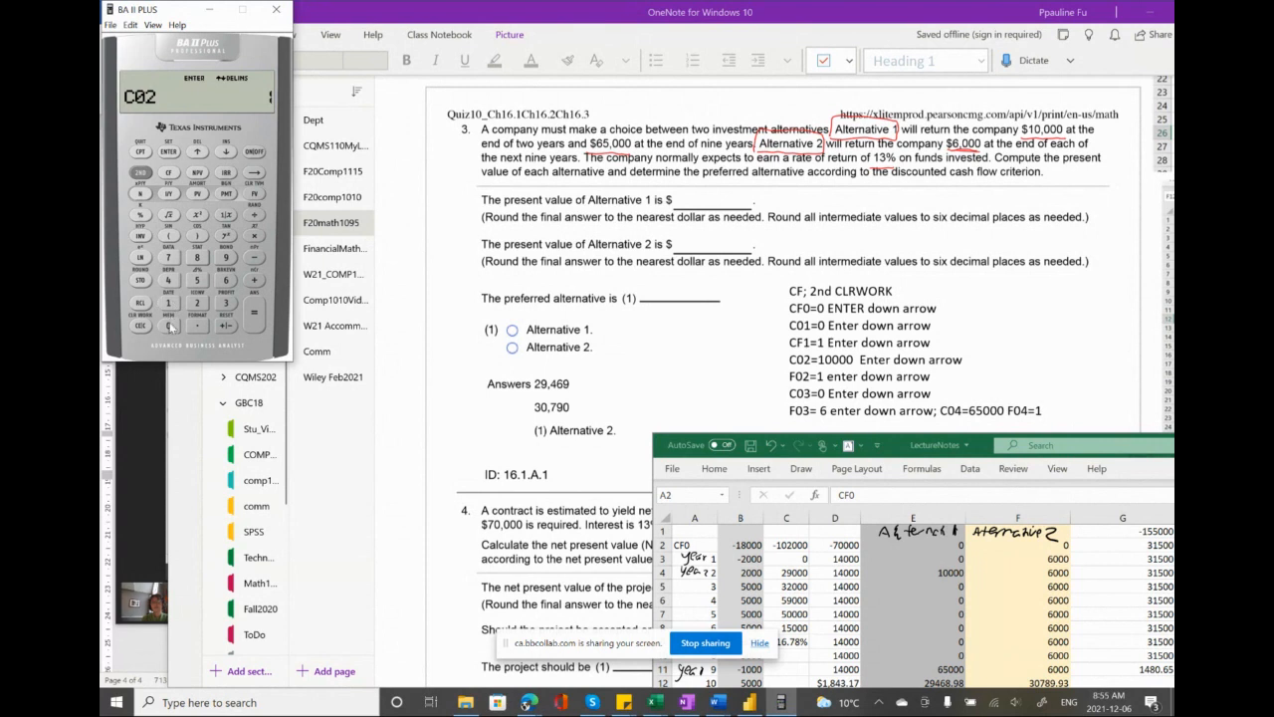
left_click(169, 325)
left_click(168, 326)
left_click(168, 326)
left_click(169, 325)
left_click(169, 153)
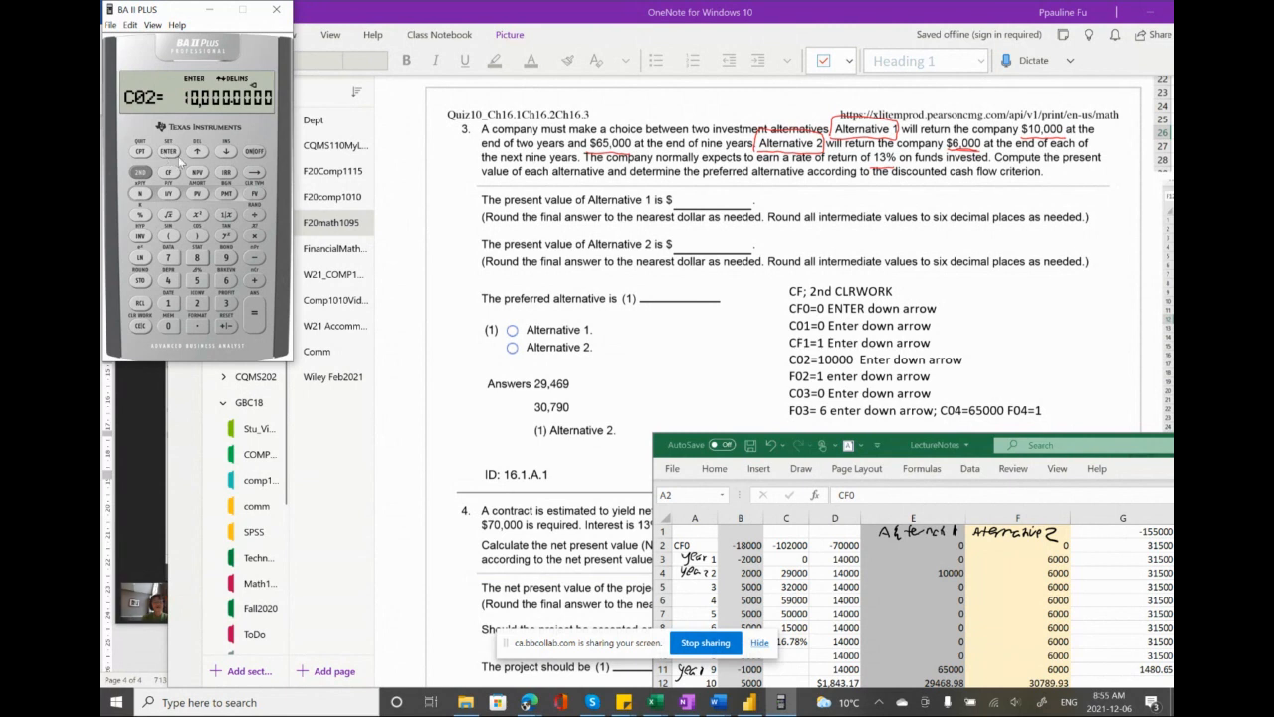
left_click(228, 151)
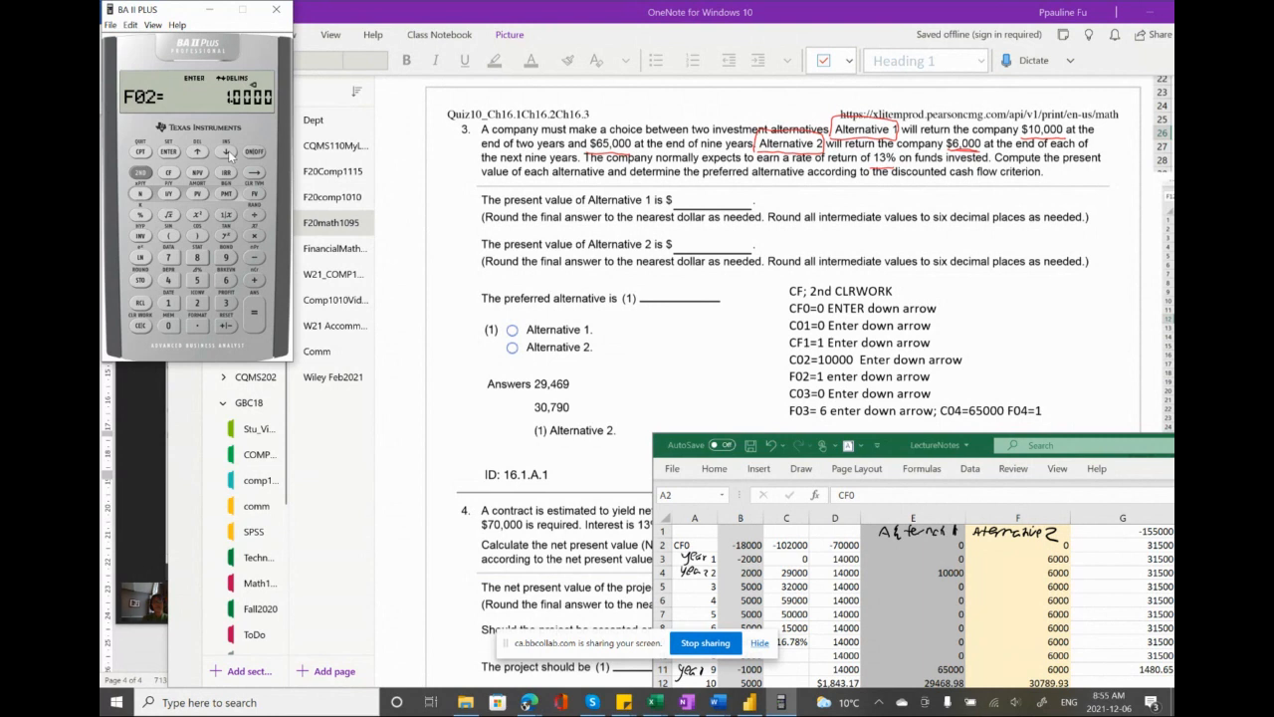
left_click(169, 302)
left_click(169, 152)
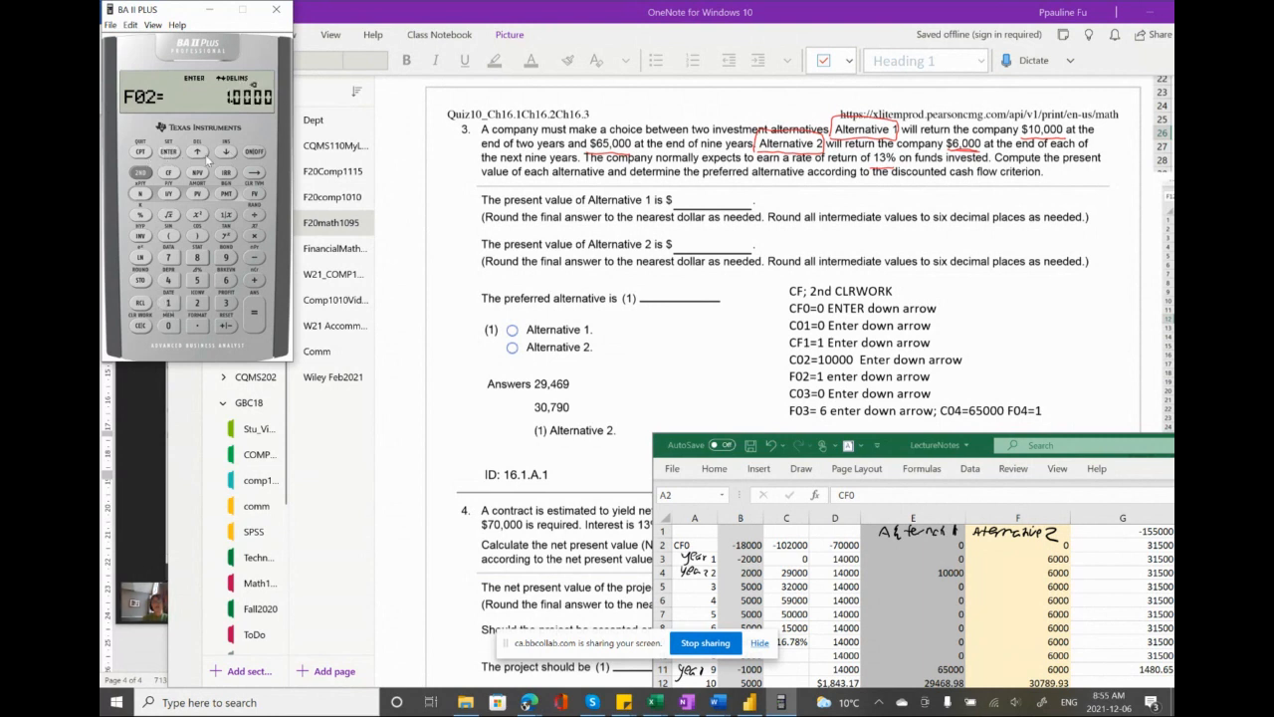
left_click(226, 152)
- Enter the cash flow C03 as 0 with a frequency F03 of 6 for the years without returns after year 2
left_click(167, 328)
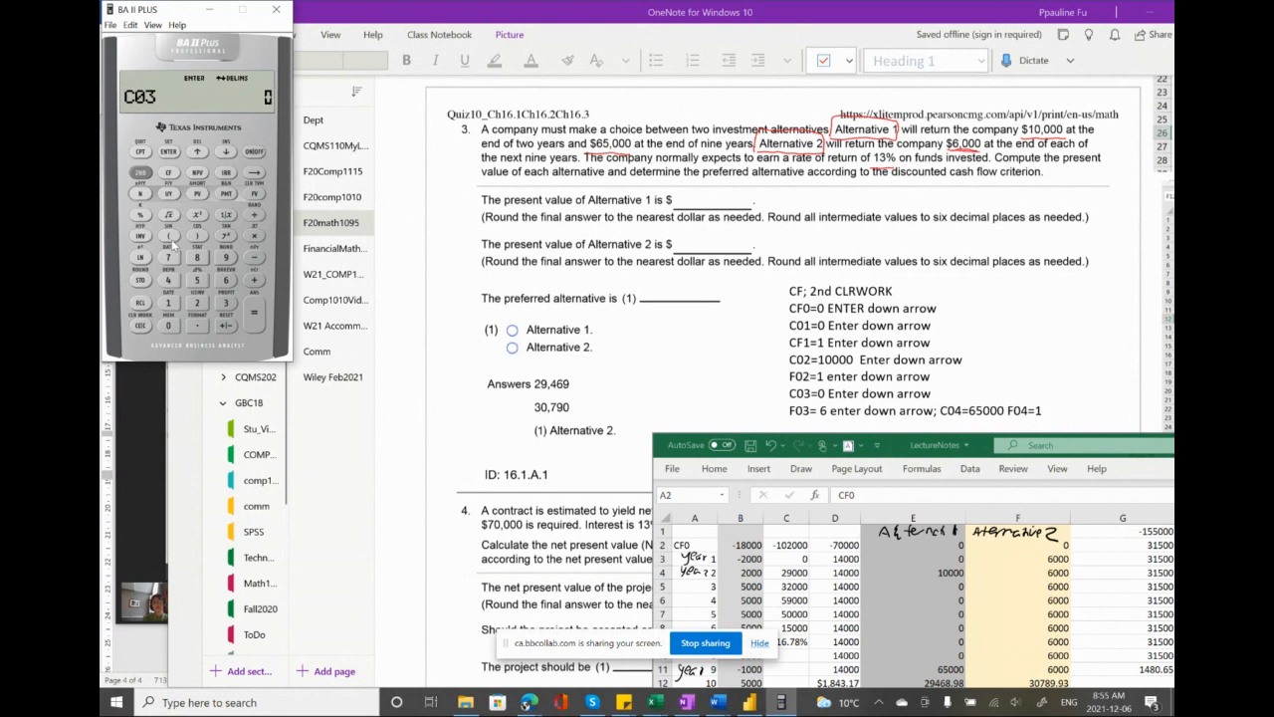
left_click(170, 153)
left_click(225, 153)
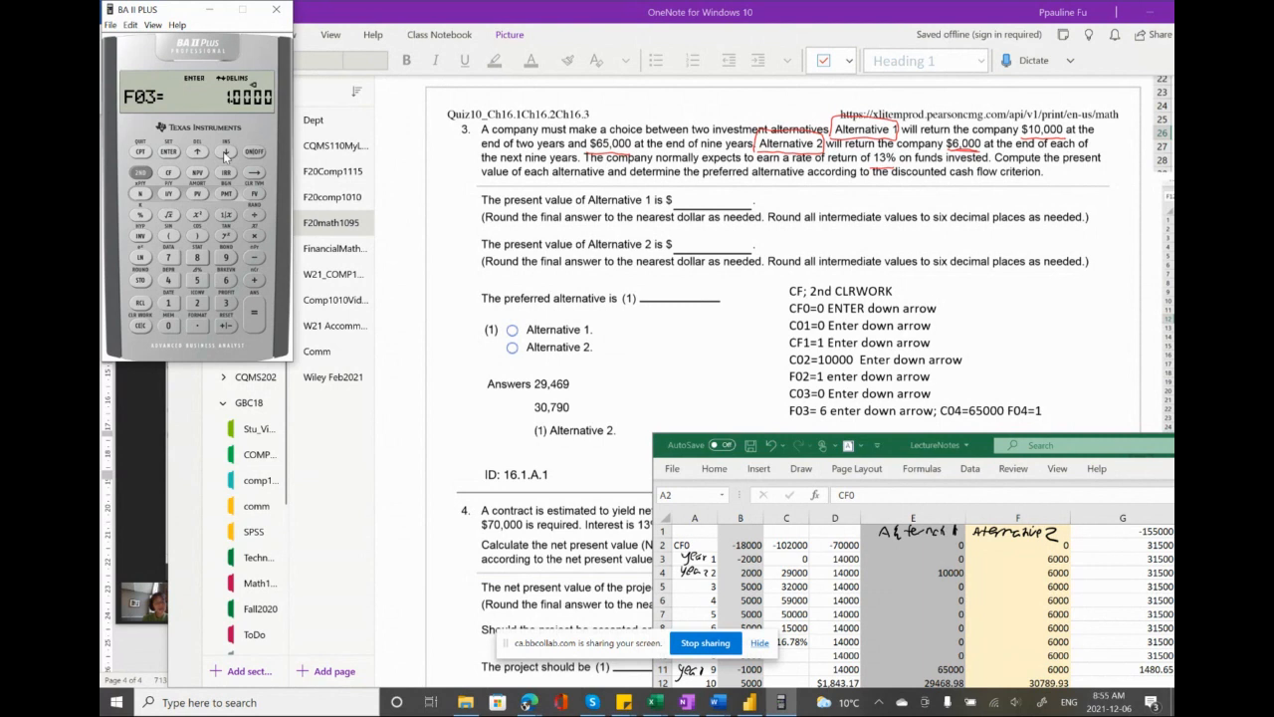
left_click(945, 586)
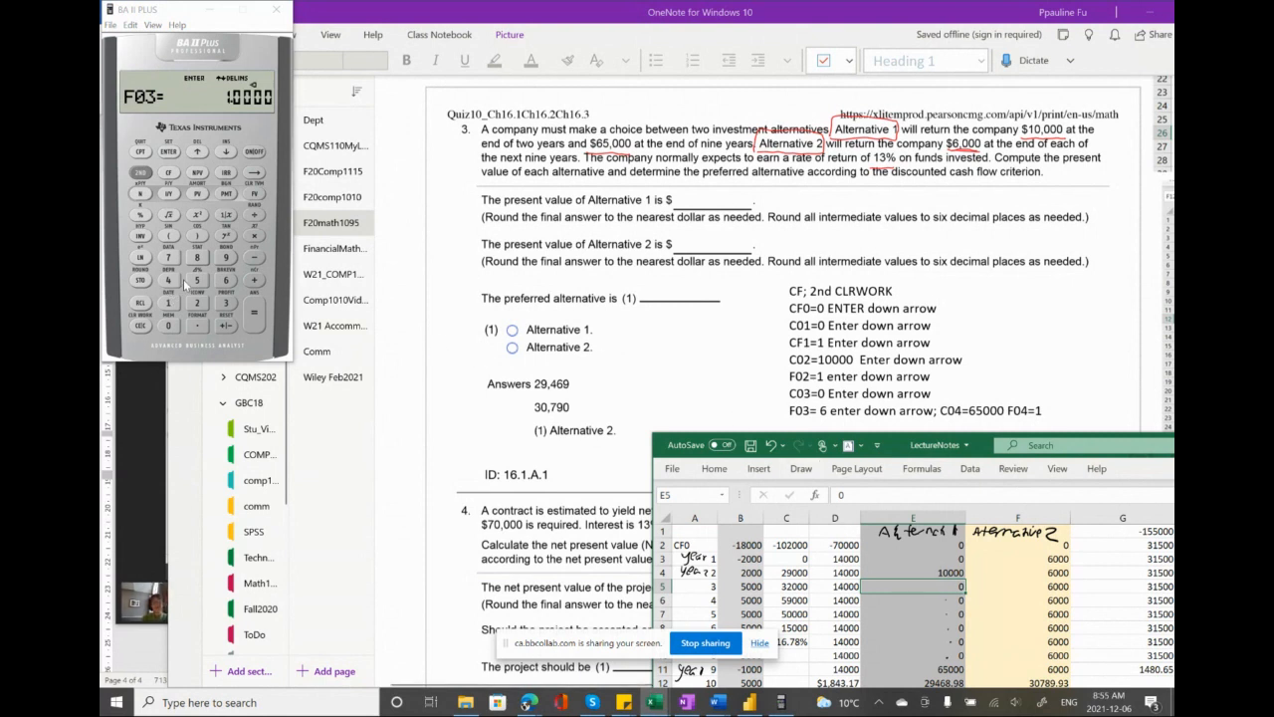
key("6")
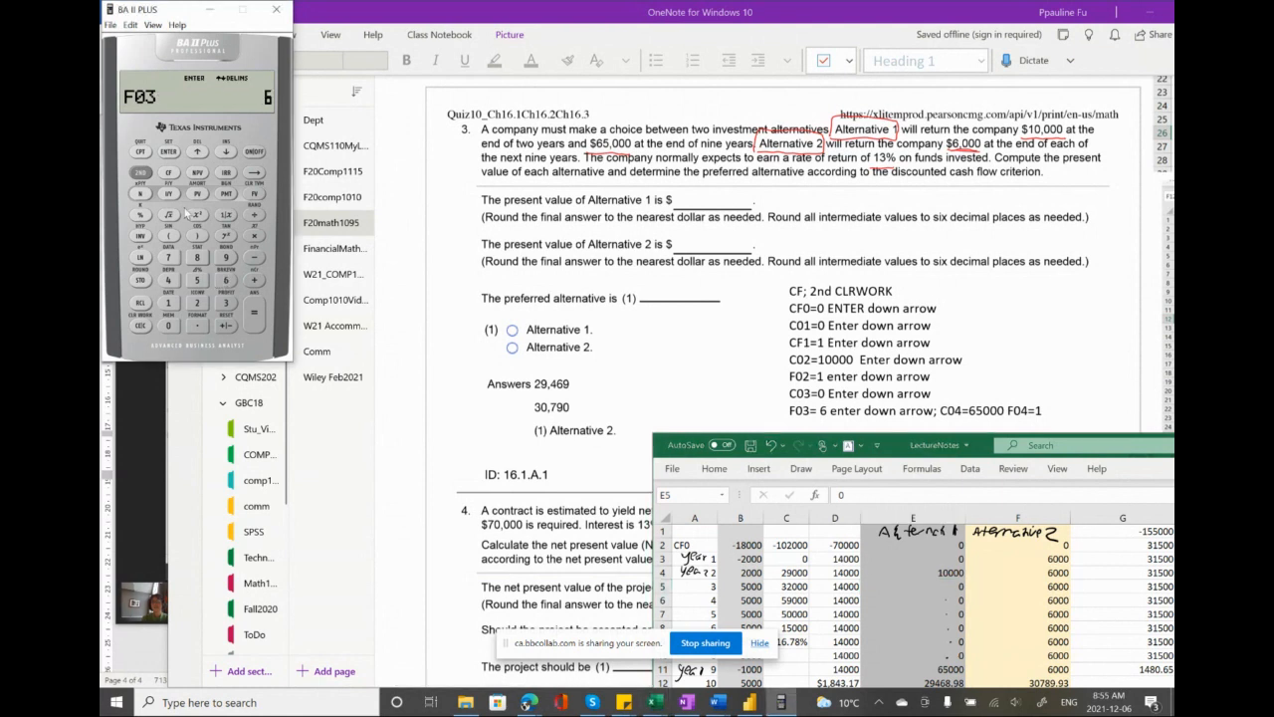
left_click(168, 151)
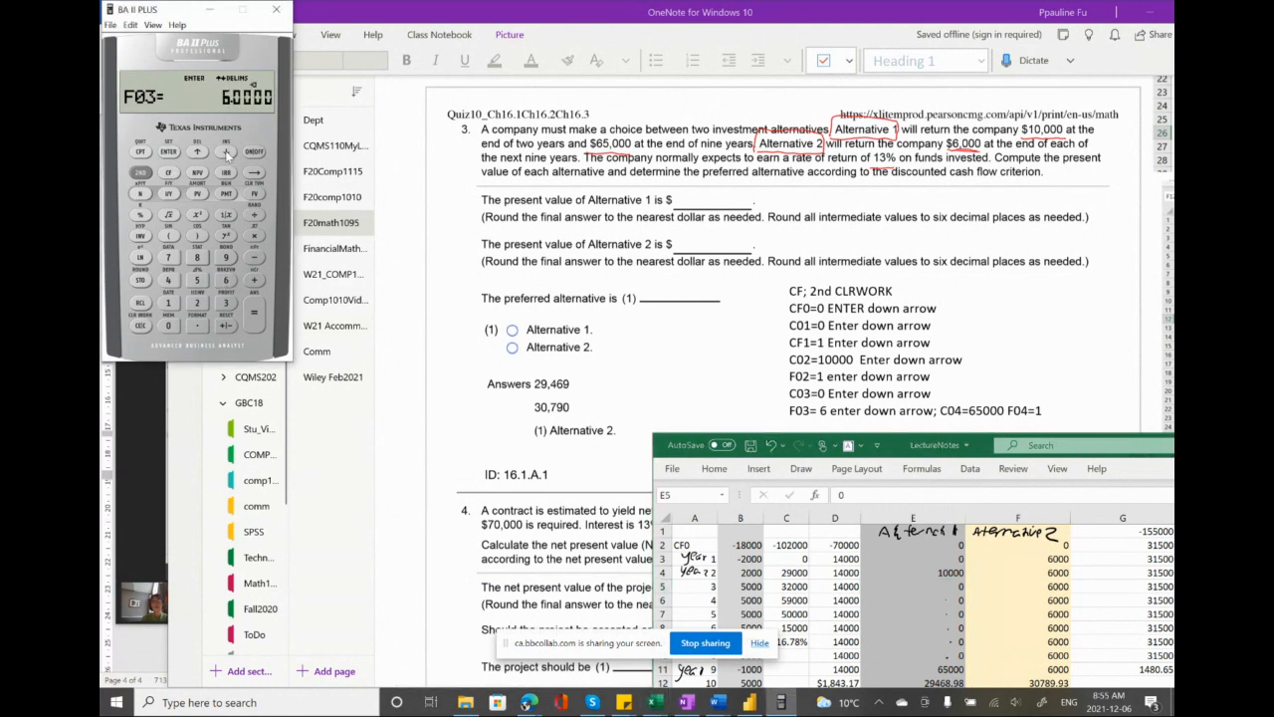
left_click(227, 153)
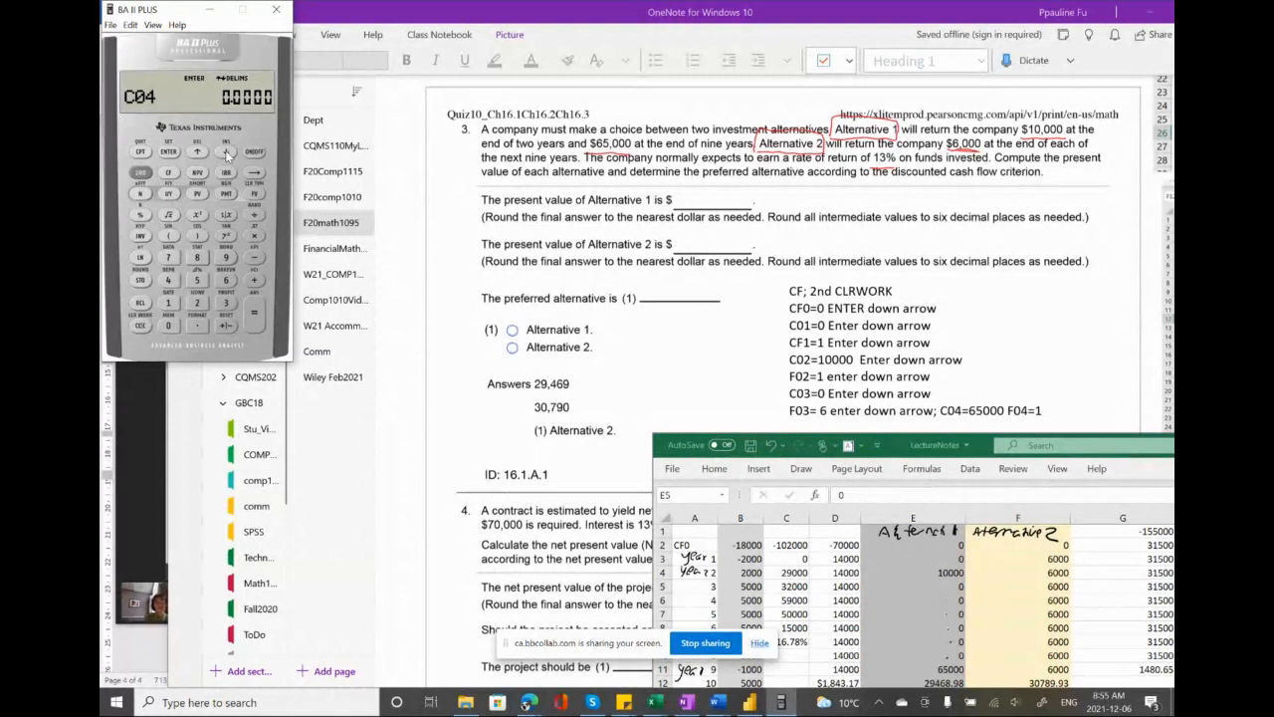
- Enter Alternative 1's year 9 cash flow C04 as 65000 and keep its frequency F04 at 1
left_click(226, 280)
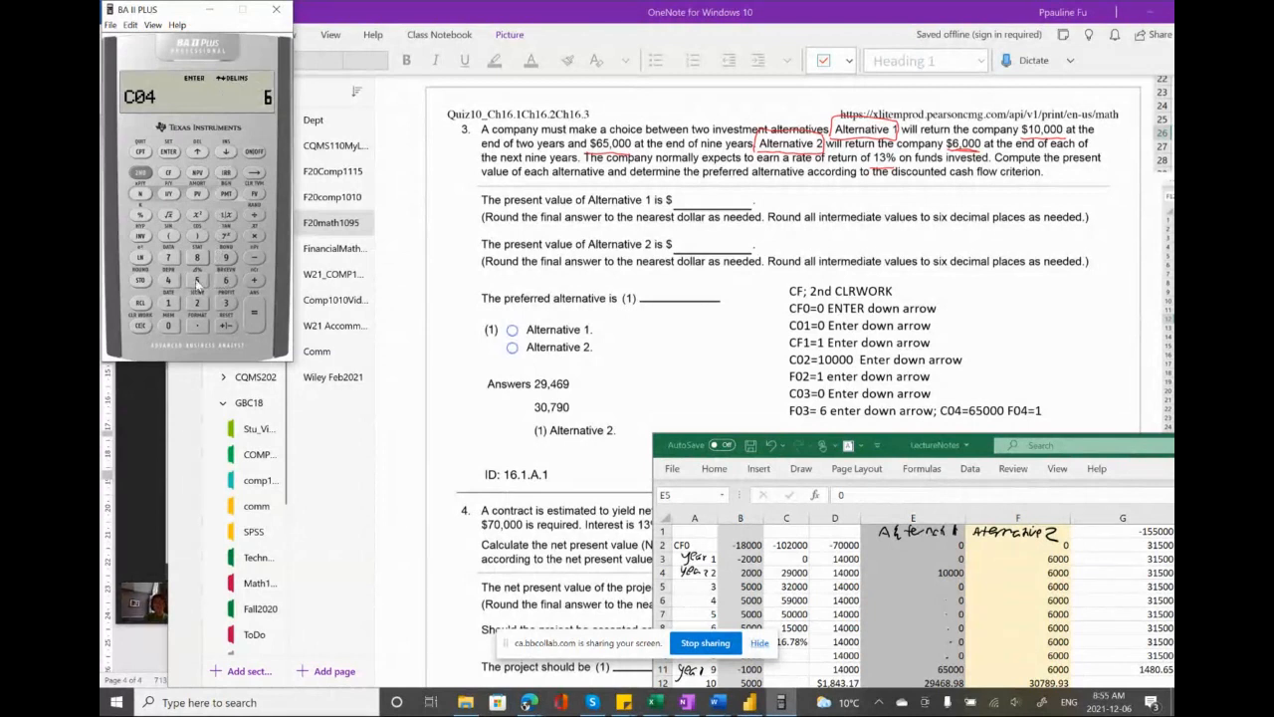
left_click(197, 280)
left_click(169, 326)
left_click(170, 326)
left_click(171, 326)
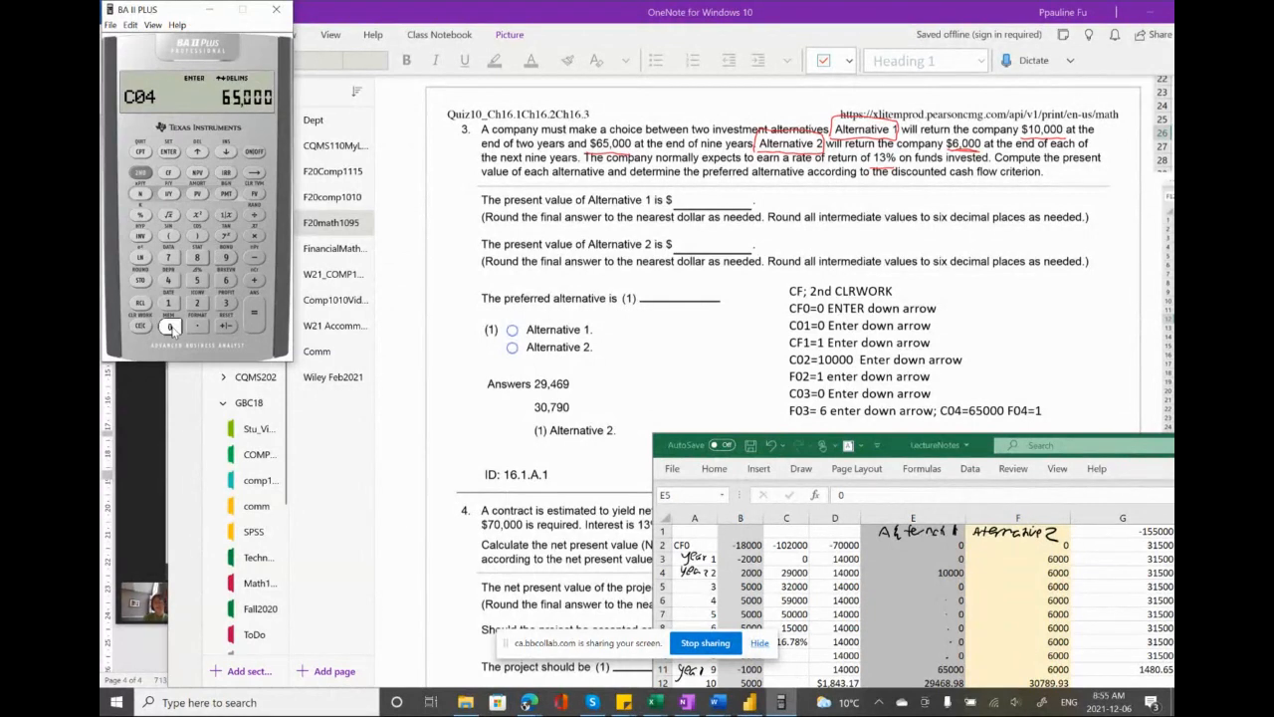
left_click(169, 151)
left_click(226, 151)
left_click(225, 154)
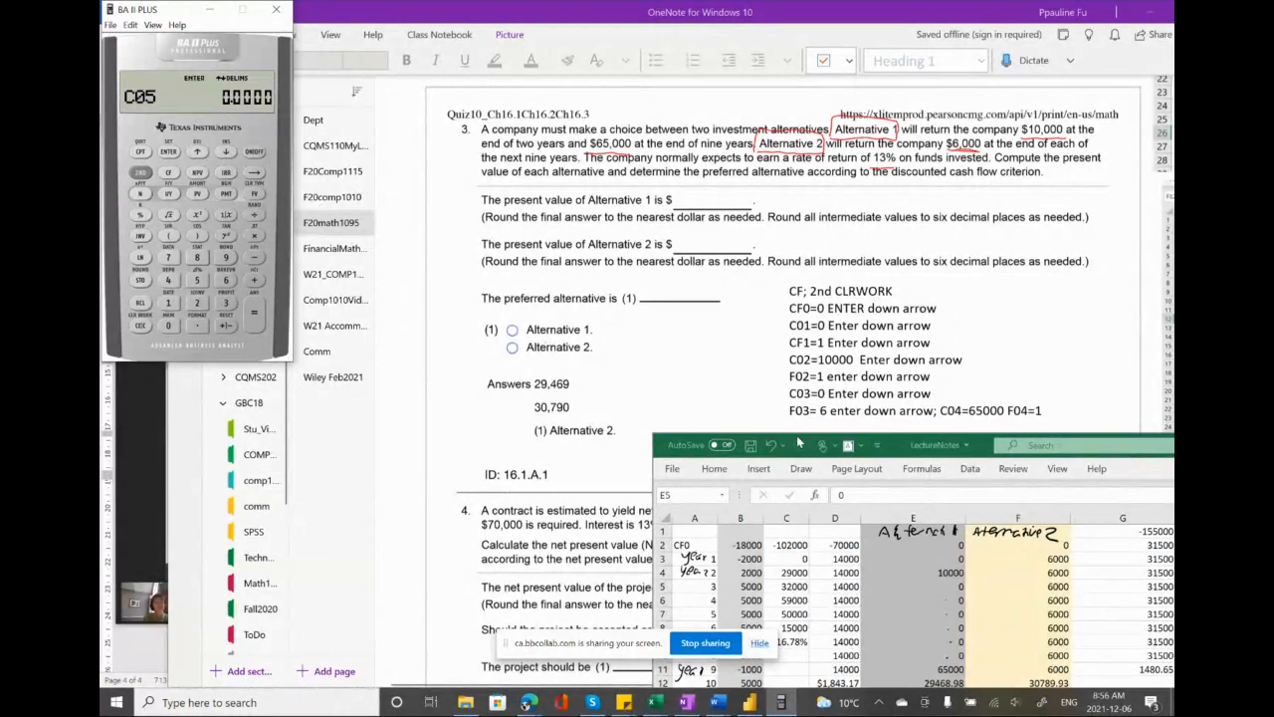
- Reveal the NPV keystroke notes in OneNote, then compute Alternative 1's NPV on the BA II Plus with interest rate I set to 13
left_click(735, 378)
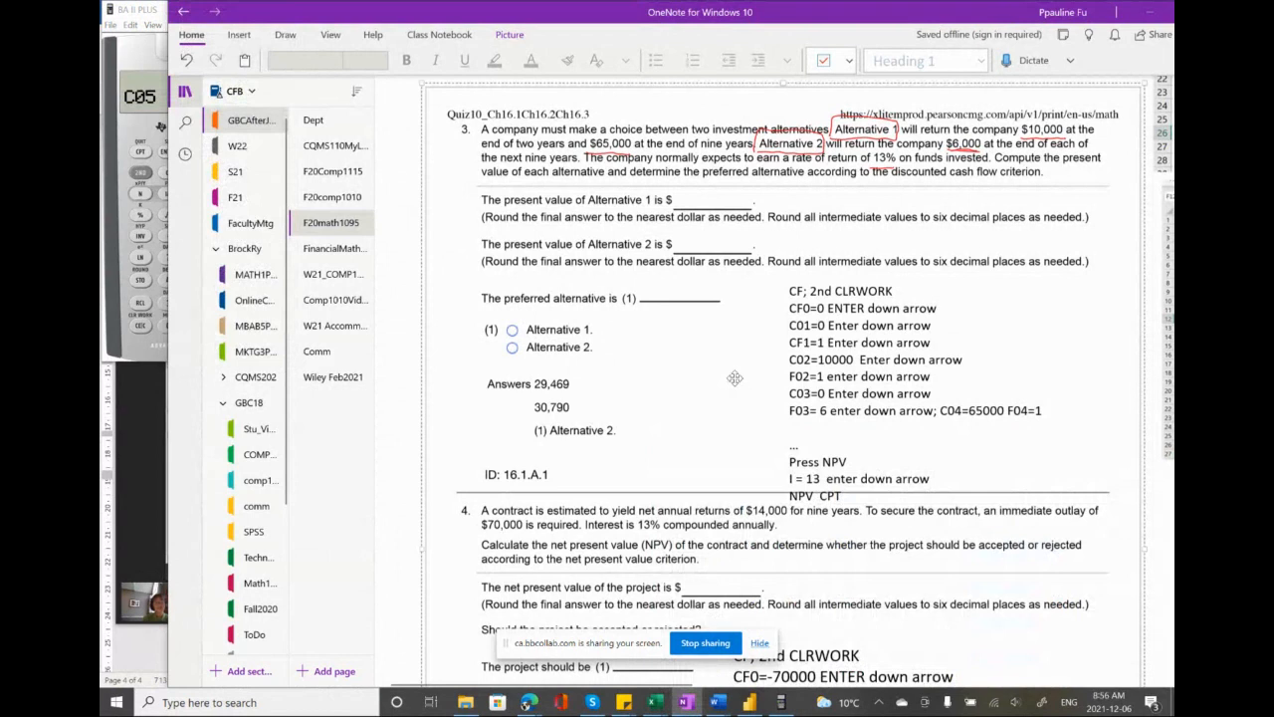
left_click(139, 52)
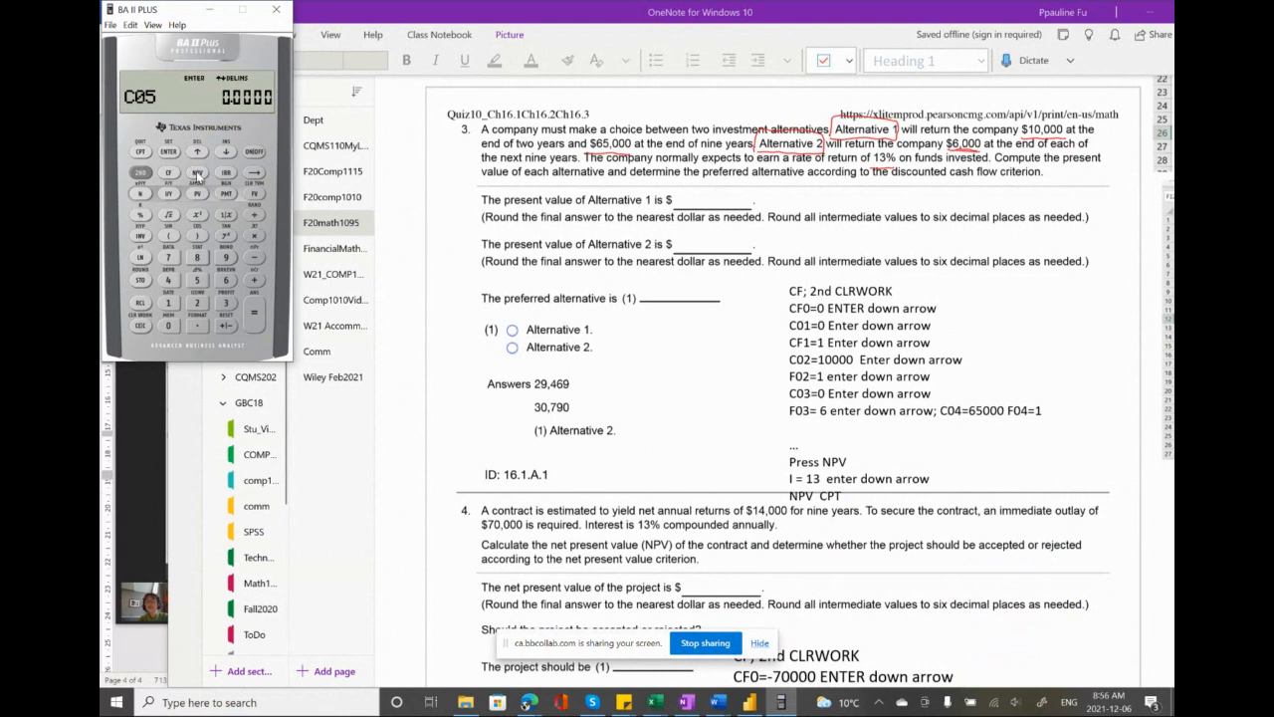
left_click(197, 173)
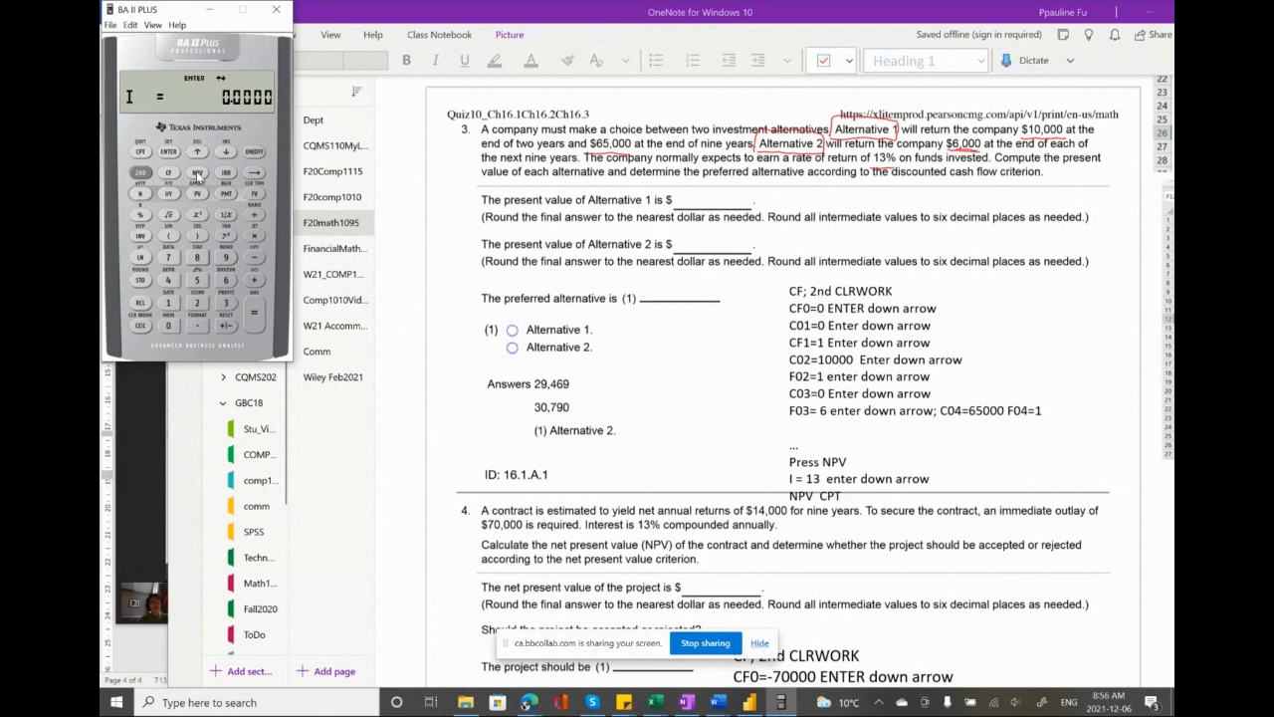
left_click(168, 303)
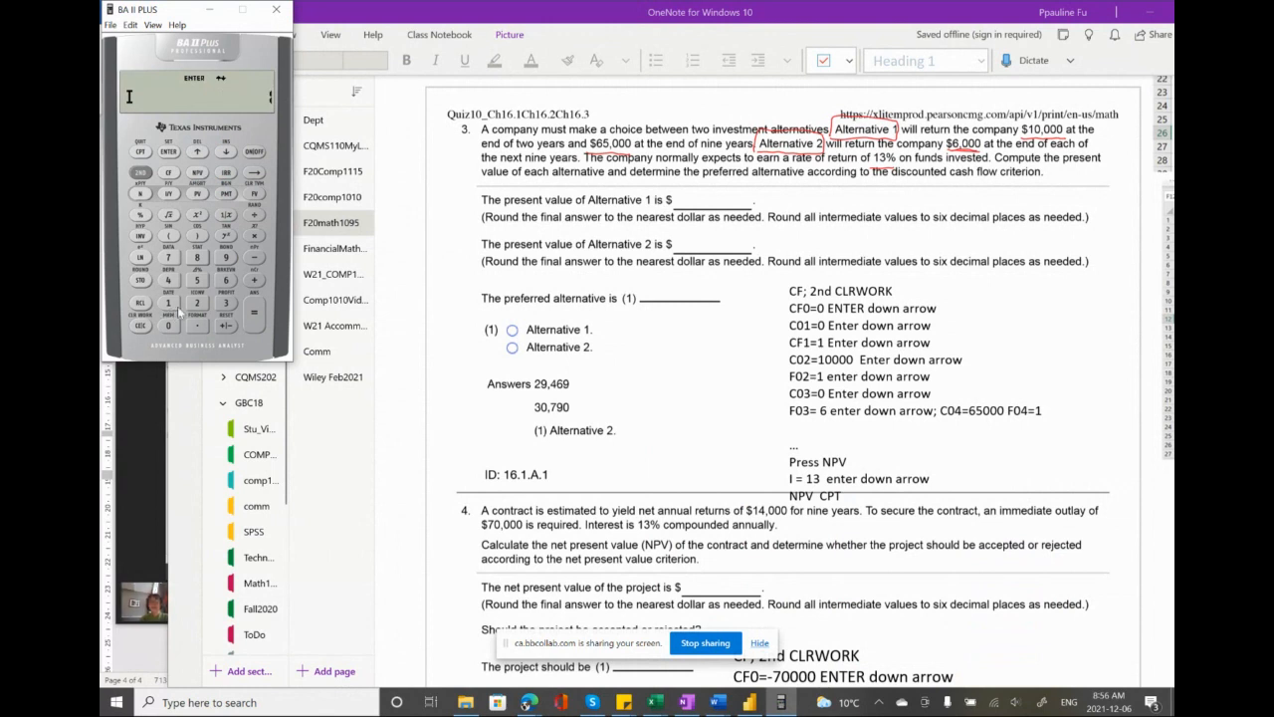
left_click(227, 303)
left_click(169, 152)
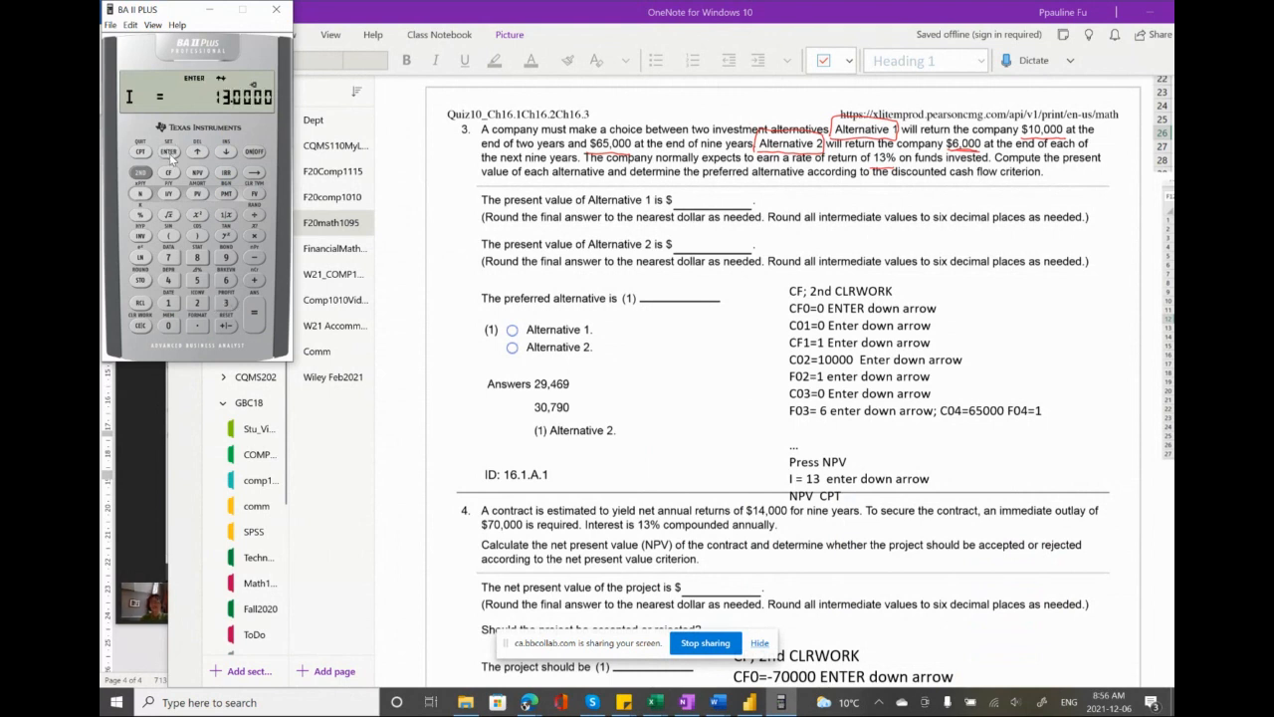
left_click(226, 152)
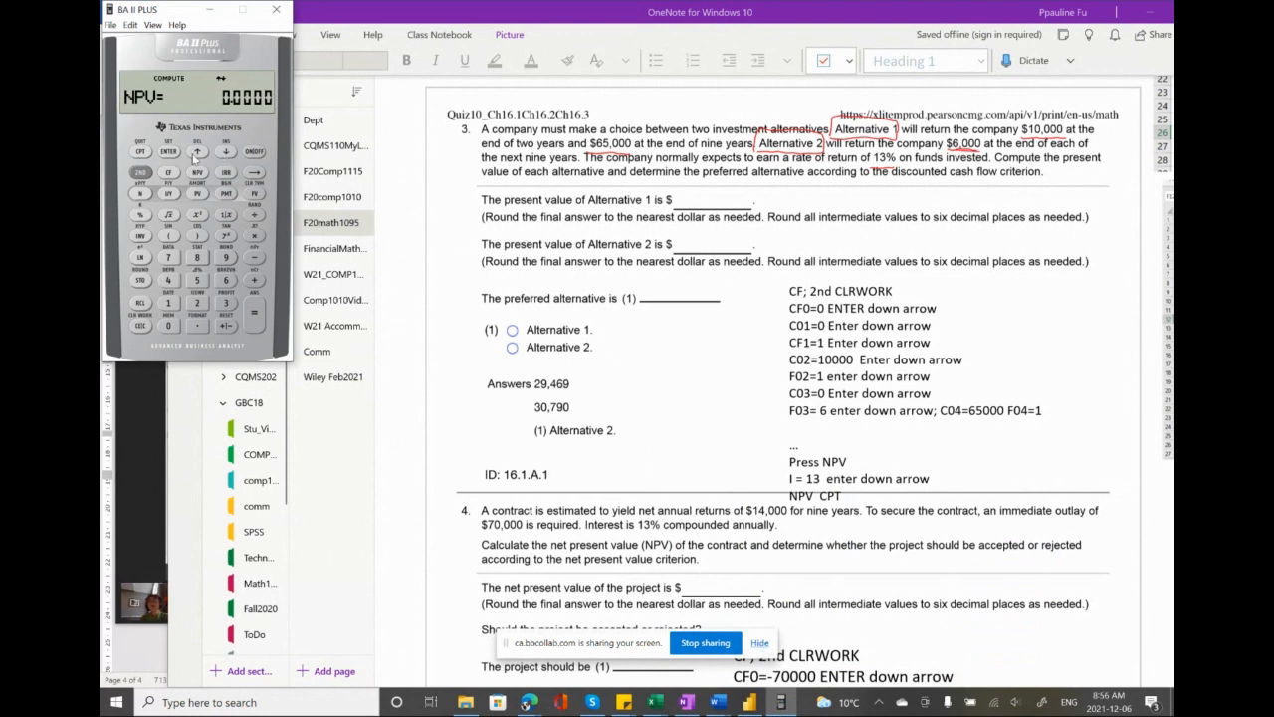
left_click(140, 153)
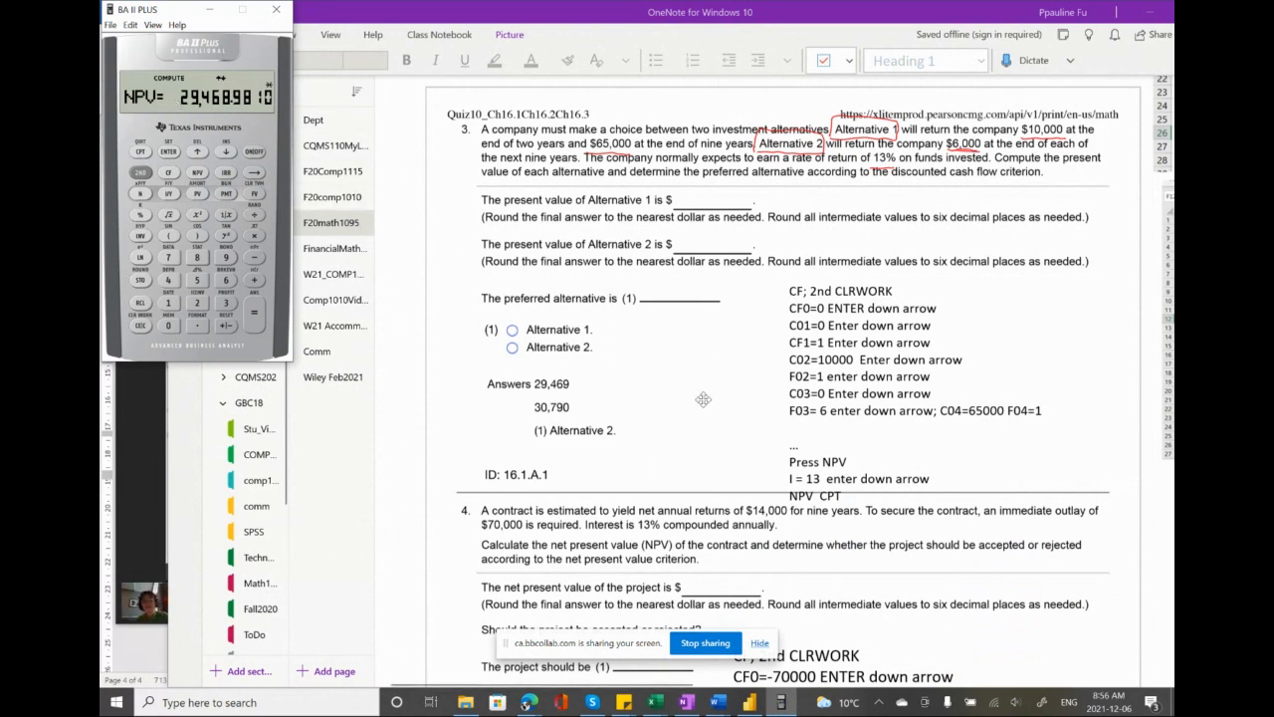
- Circle the answer 29,469 under question 3 in OneNote and bring the BA II Plus calculator back to the front
mouse_move(564, 369)
left_mouse_down()
mouse_move(538, 398)
mouse_move(567, 367)
left_mouse_up()
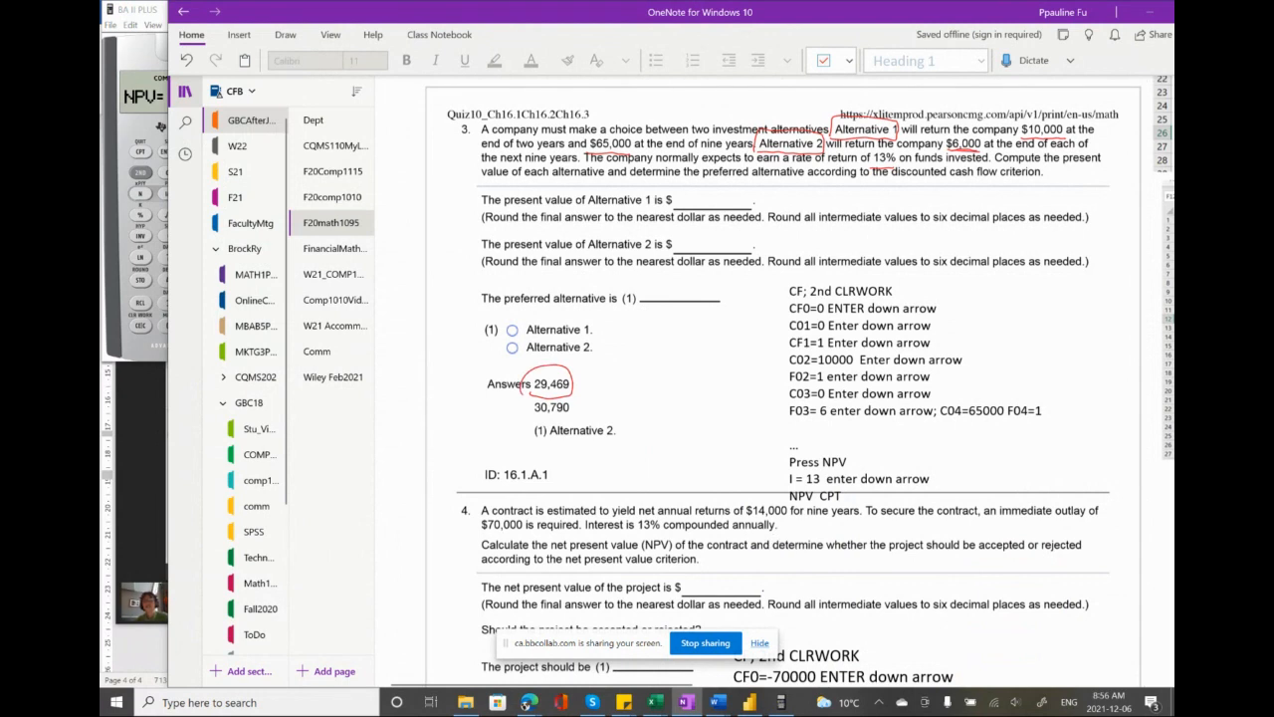
left_click(134, 66)
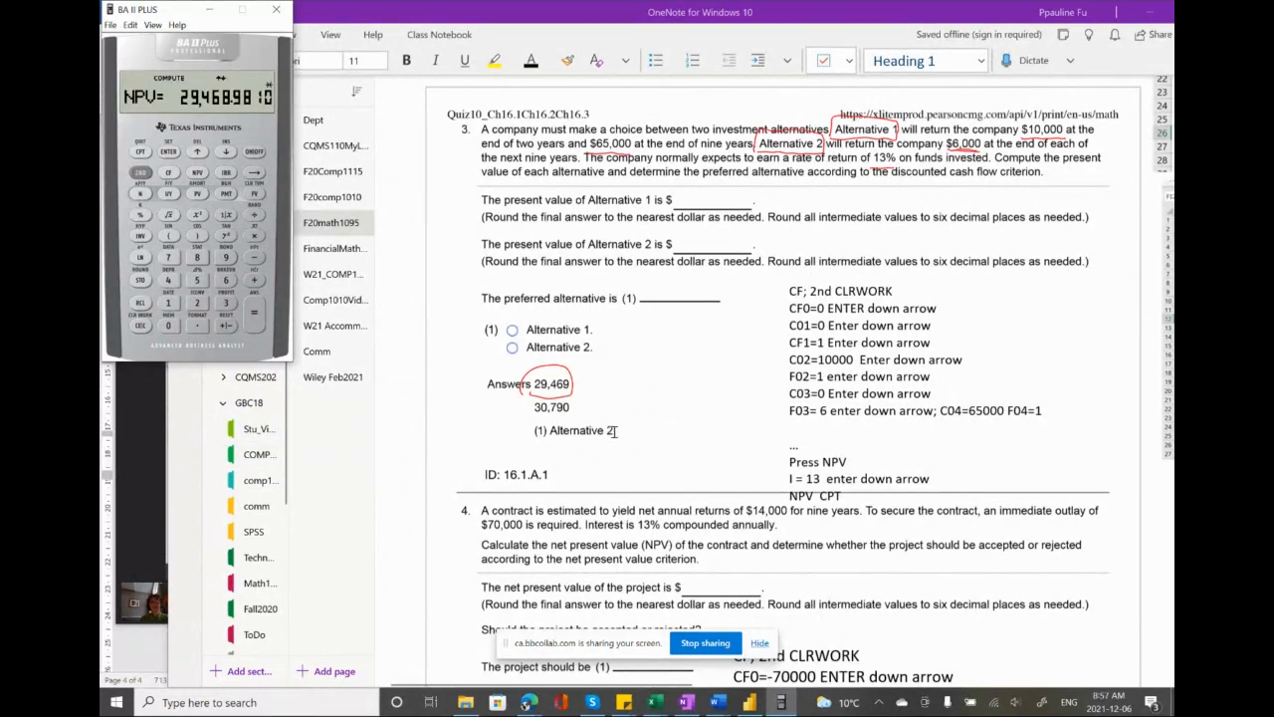
scroll(611, 439, "down", 1)
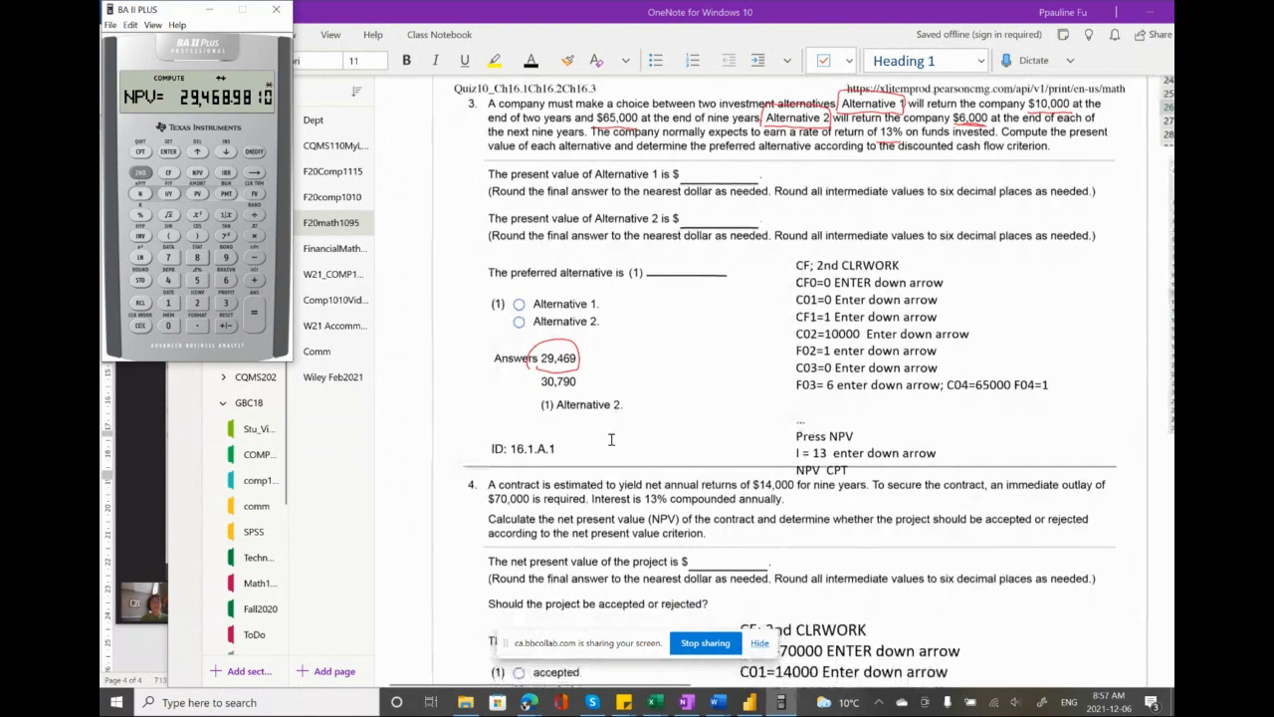
scroll(612, 439, "up", 1)
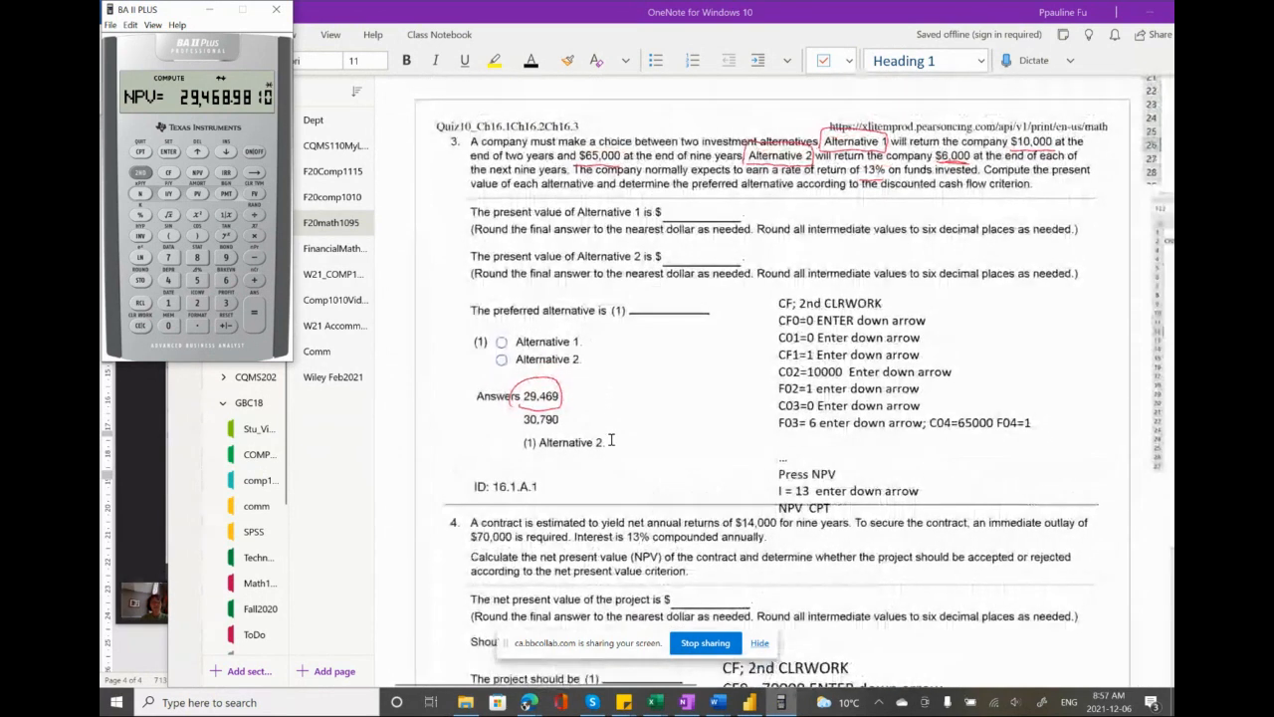
scroll(612, 439, "up", 1)
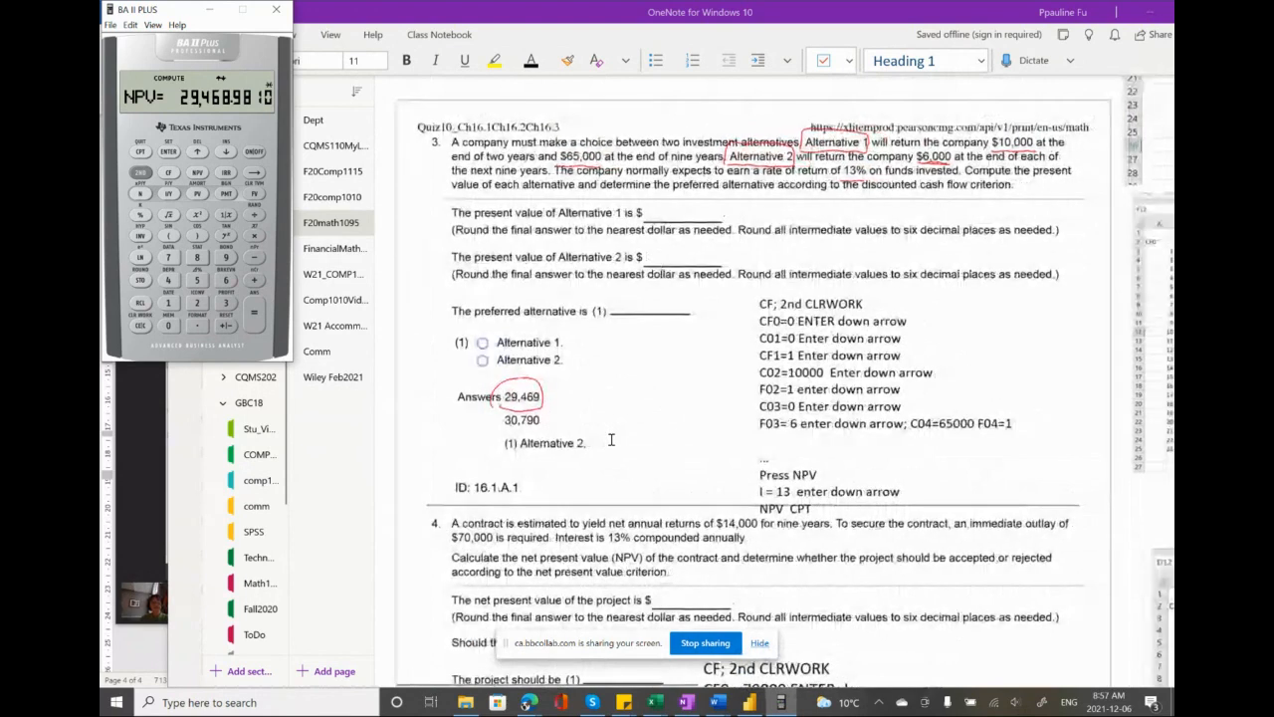
scroll(611, 439, "right", 3)
- Switch to the Blackboard Collaborate session in the browser and check the class chat for replies
left_click(148, 439)
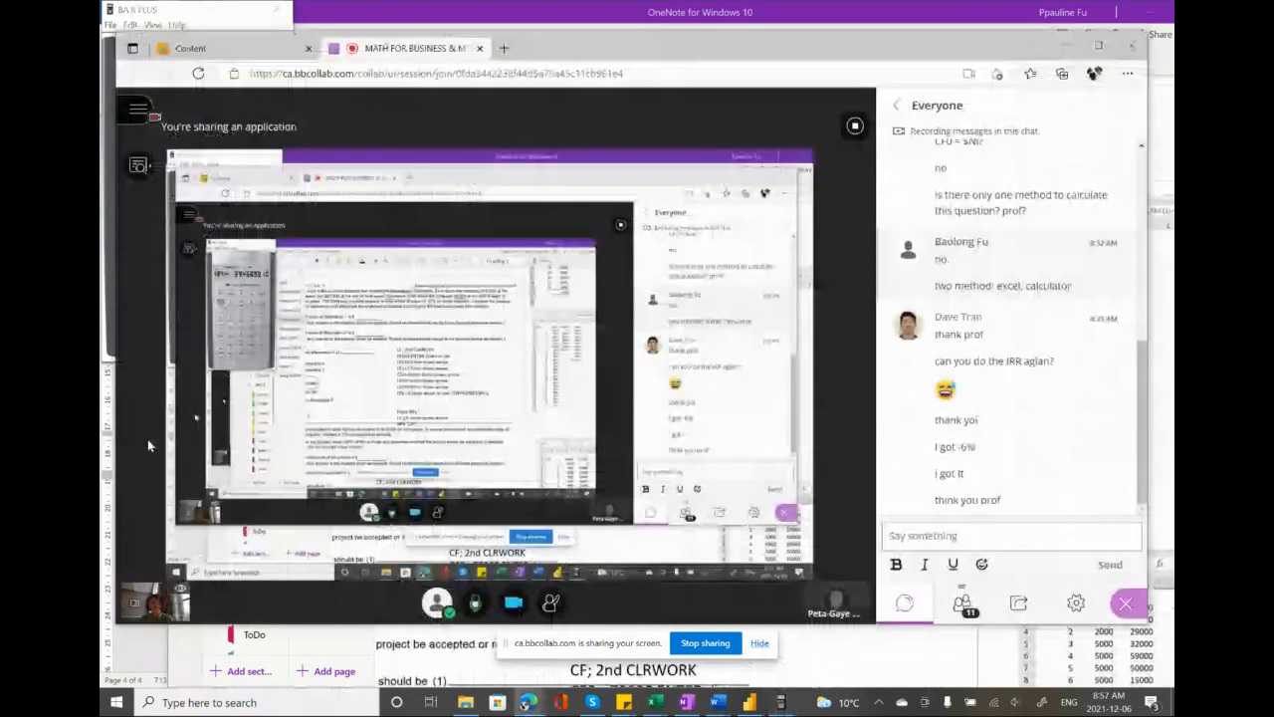
left_click(825, 649)
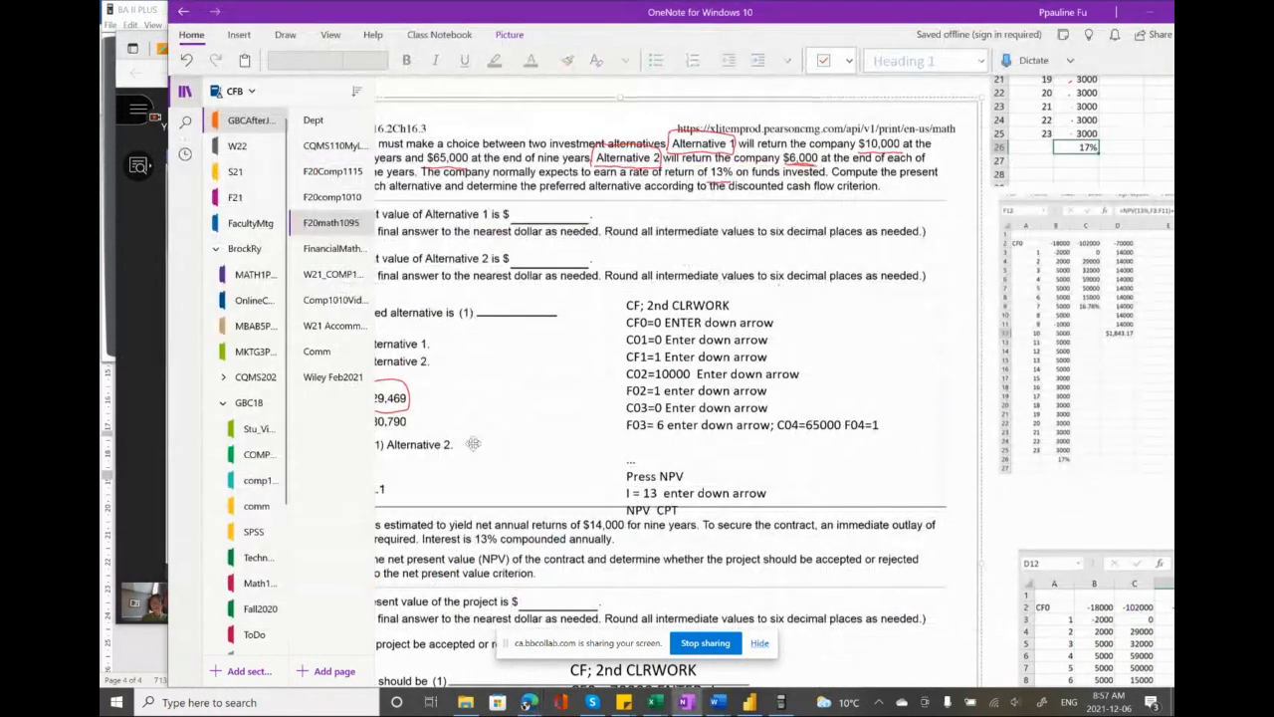
left_click(153, 414)
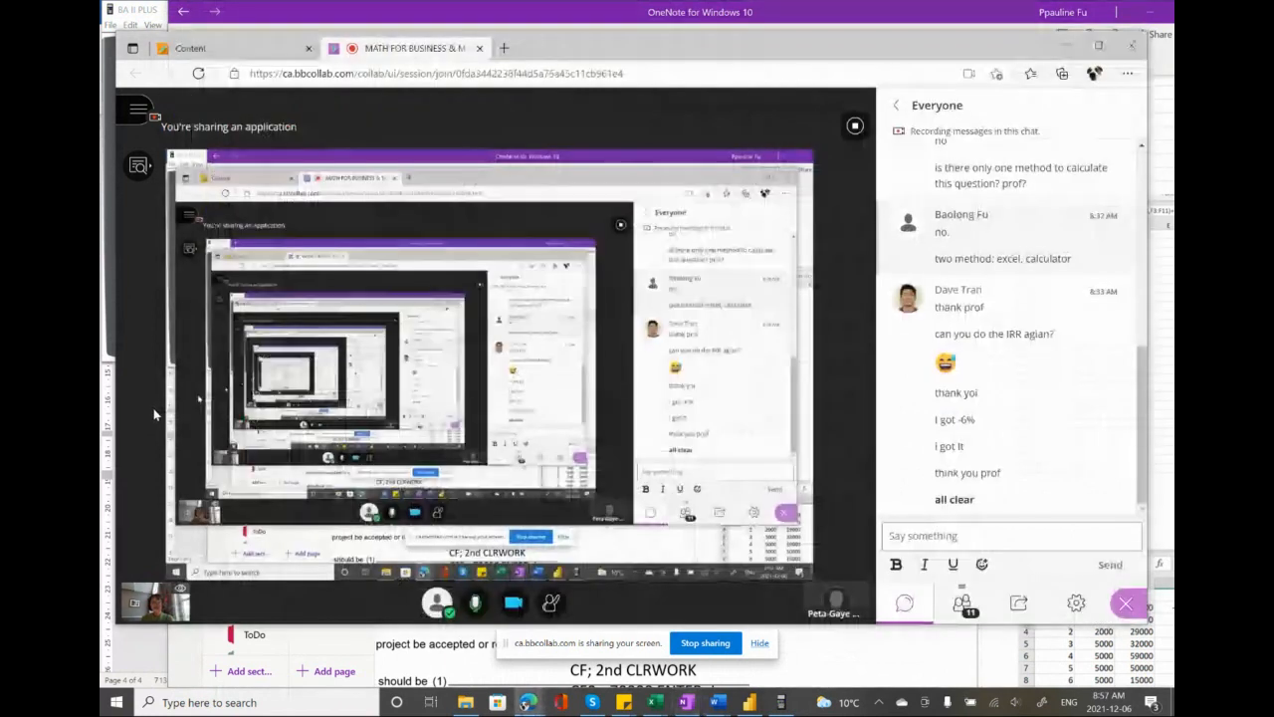
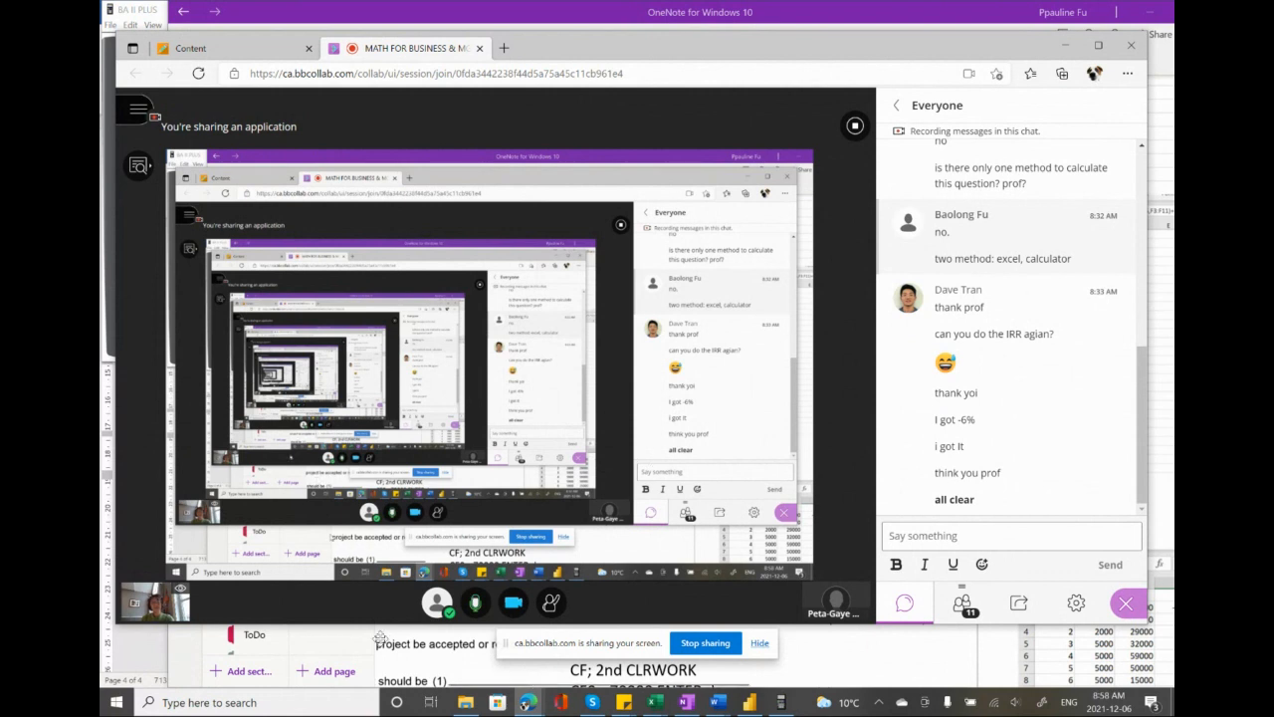
- Switch back to OneNote and bring question 4 with its NPV keystroke notes into view
left_click(451, 648)
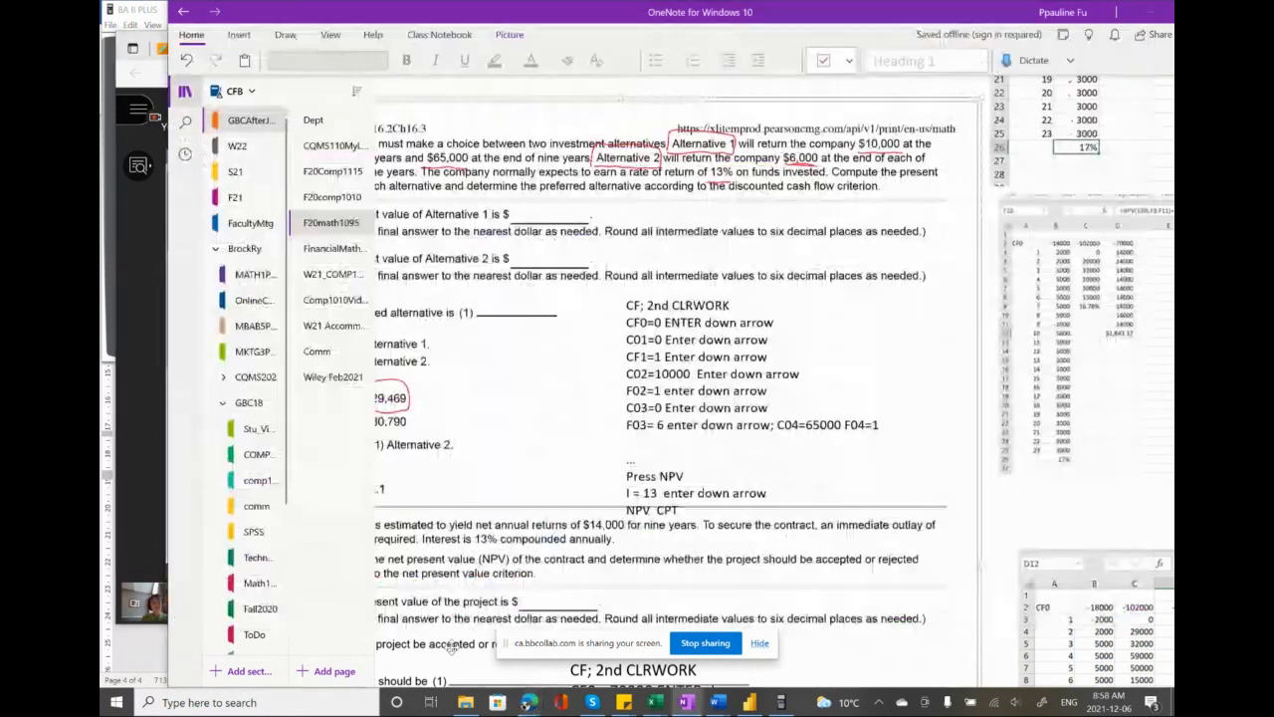
right_click(603, 481)
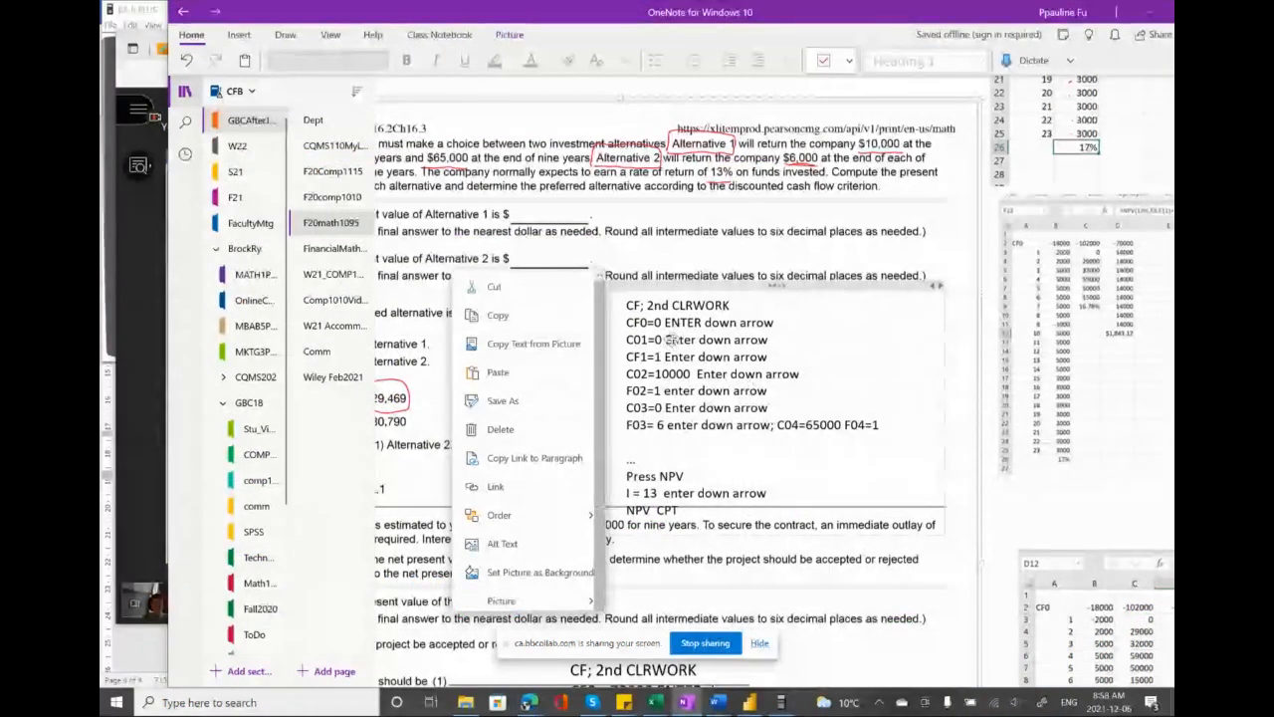
left_click(686, 251)
scroll(670, 284, "left", 2)
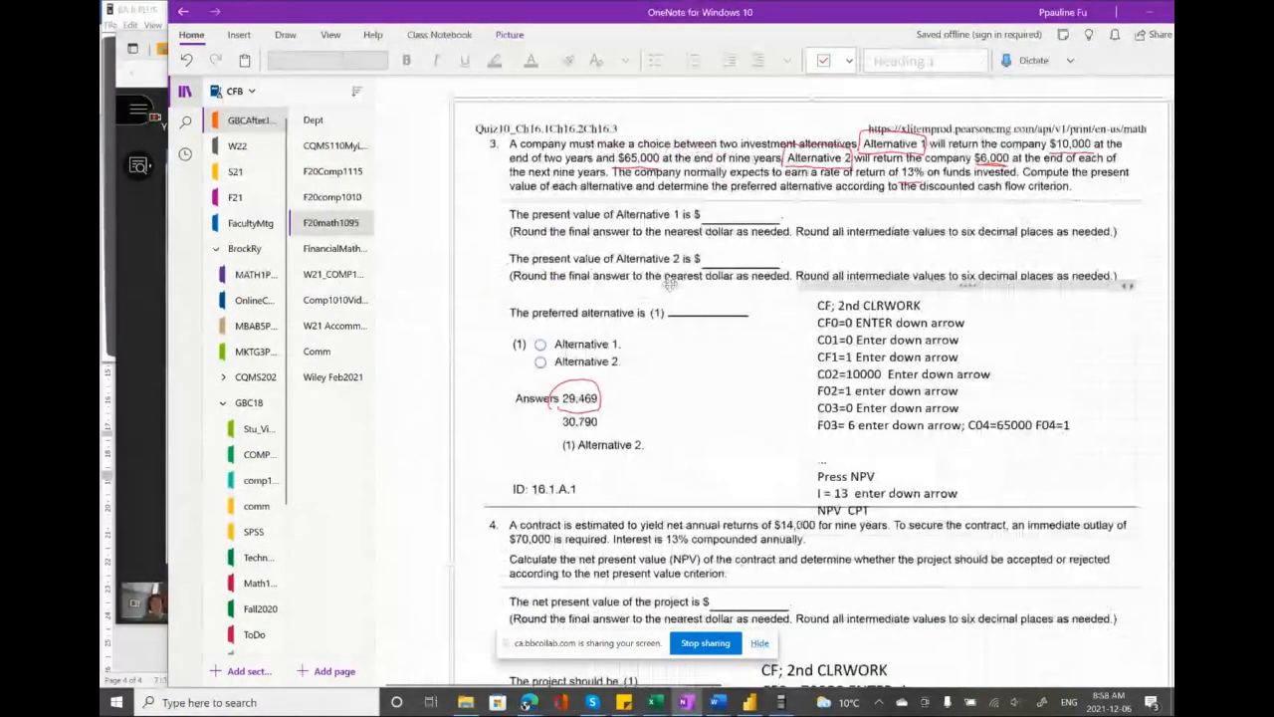
scroll(670, 284, "down", 1)
scroll(670, 284, "down", 3)
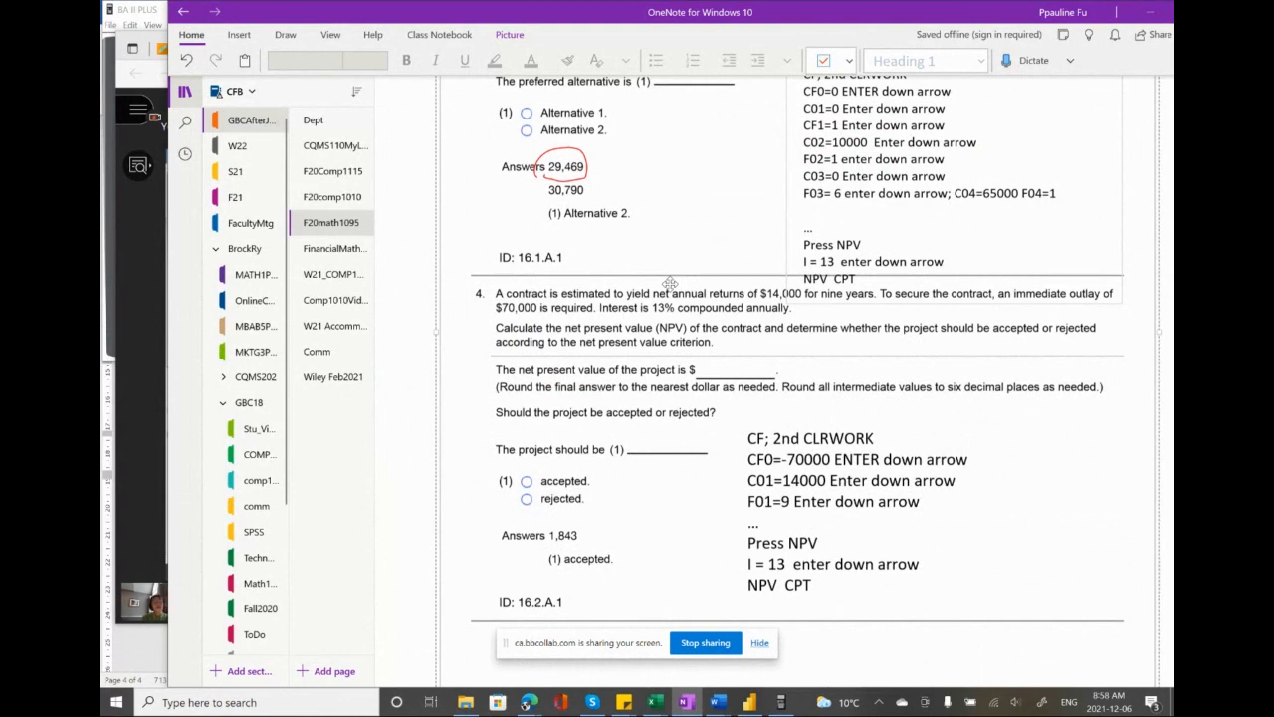
scroll(670, 283, "down", 5)
scroll(670, 284, "up", 1)
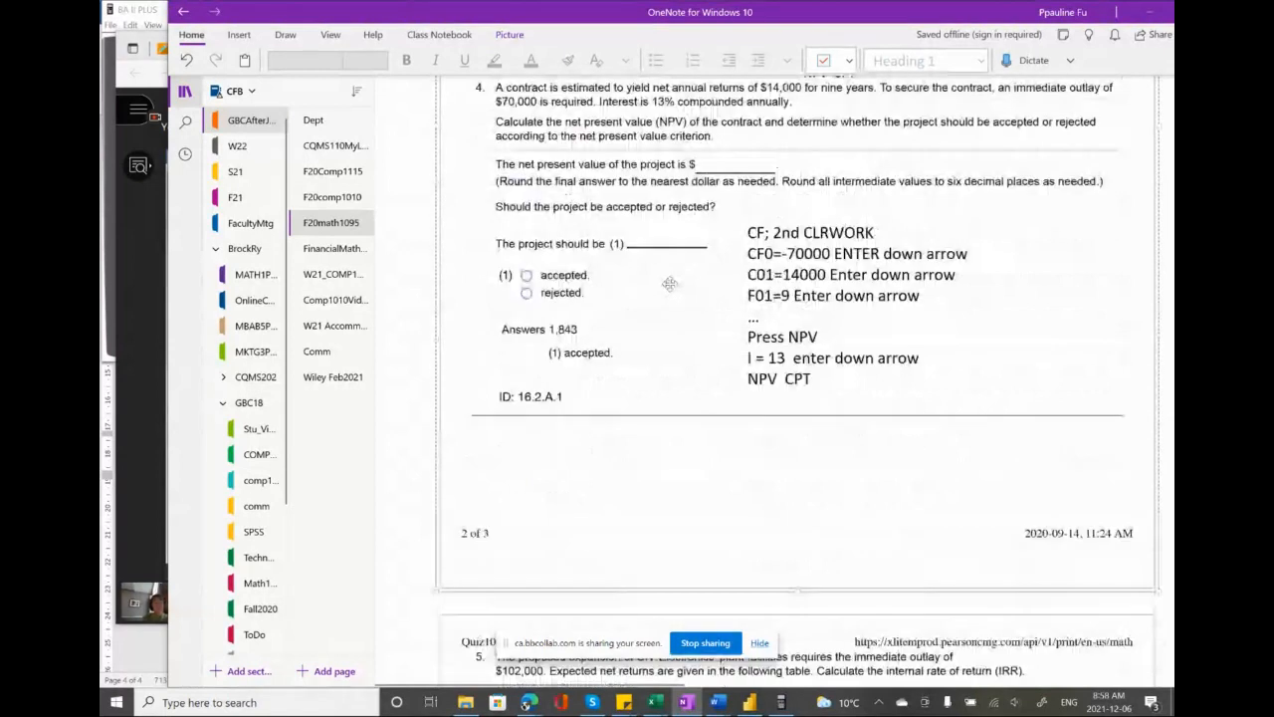
- Underline $14,000, $70,000 and NPV in question 4 with red ink, and write CF0 beside the $70,000 outlay
scroll(670, 284, "up", 1)
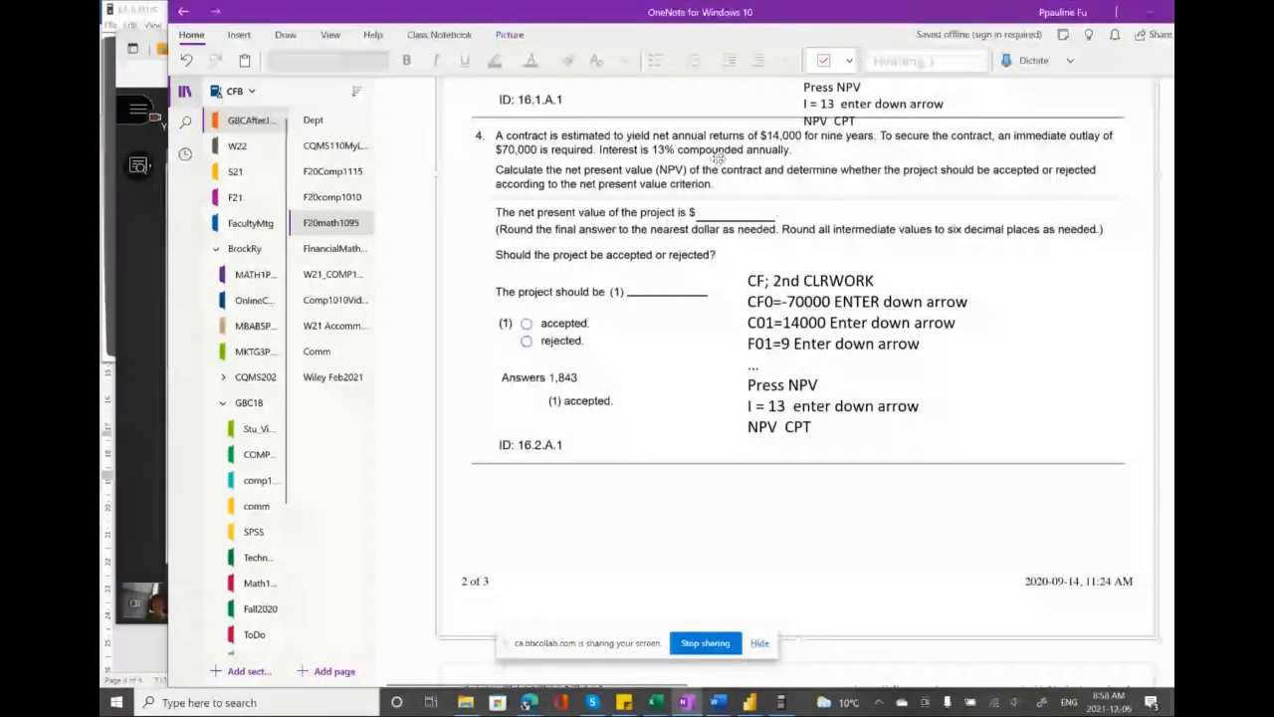
left_click_drag(573, 22, 585, 22)
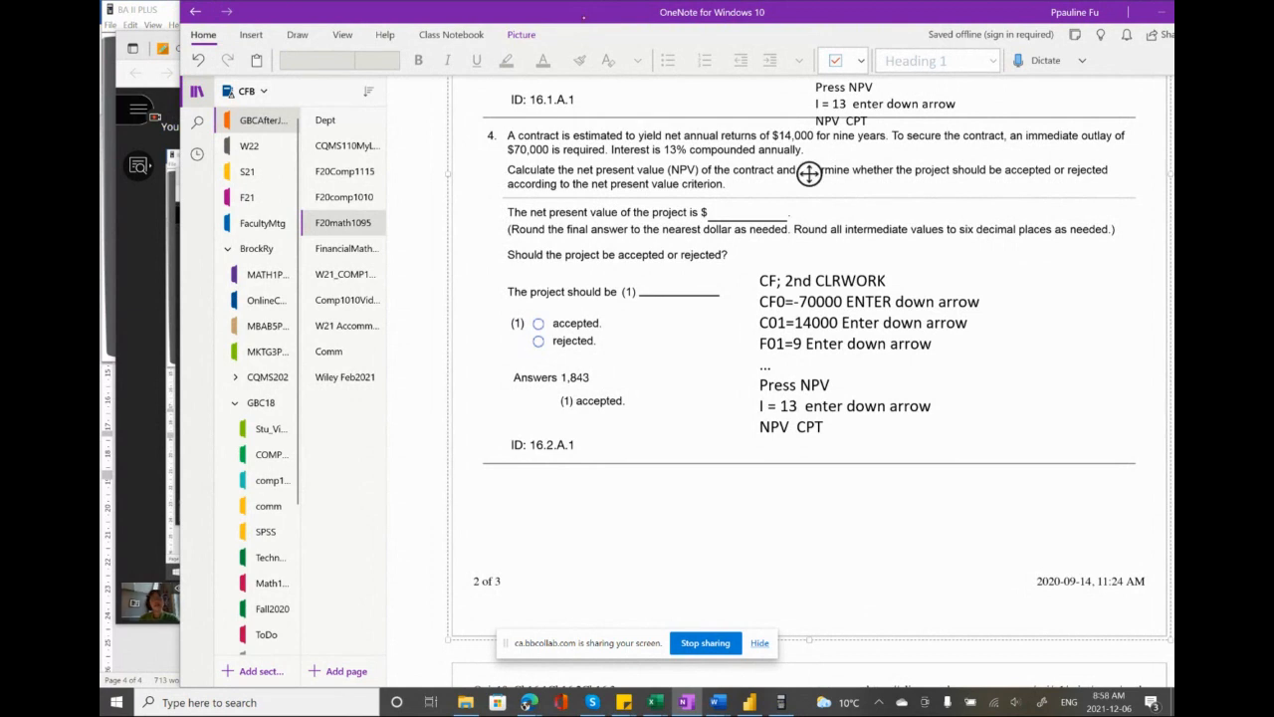
left_click_drag(772, 141, 820, 142)
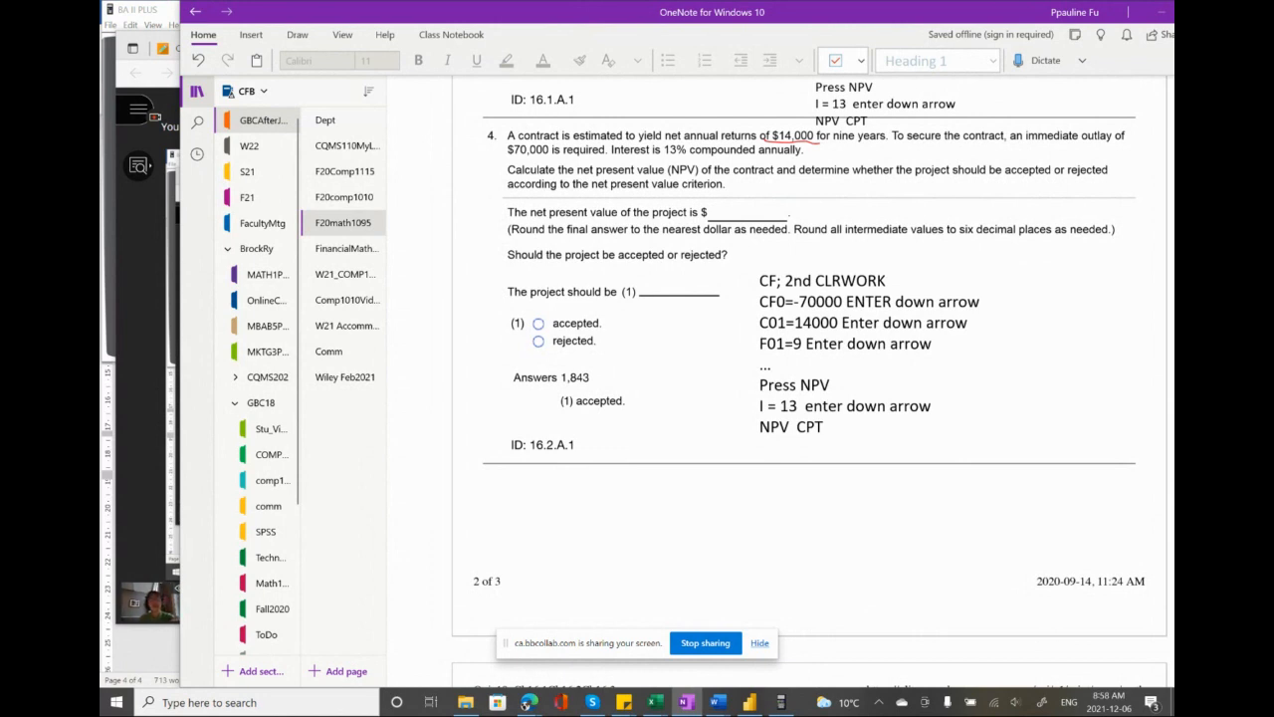
left_click_drag(497, 157, 559, 157)
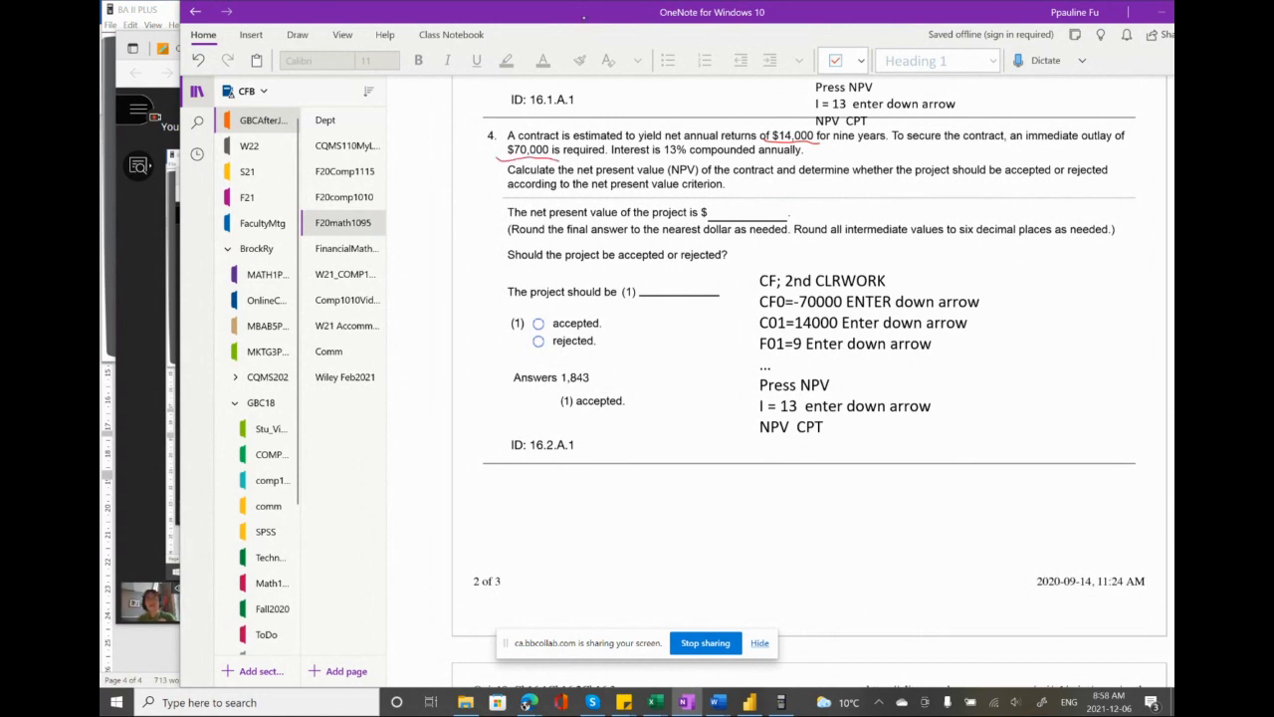
left_click_drag(469, 149, 467, 161)
left_click_drag(476, 151, 492, 152)
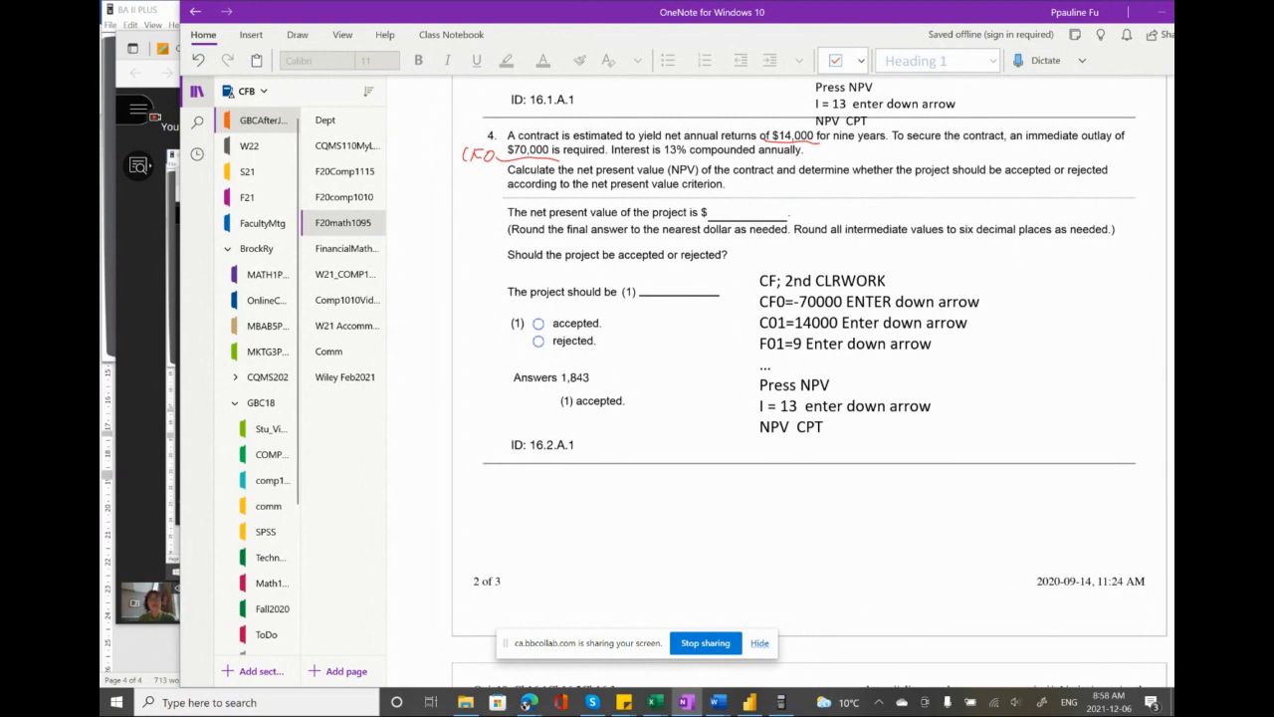
left_click_drag(665, 177, 701, 176)
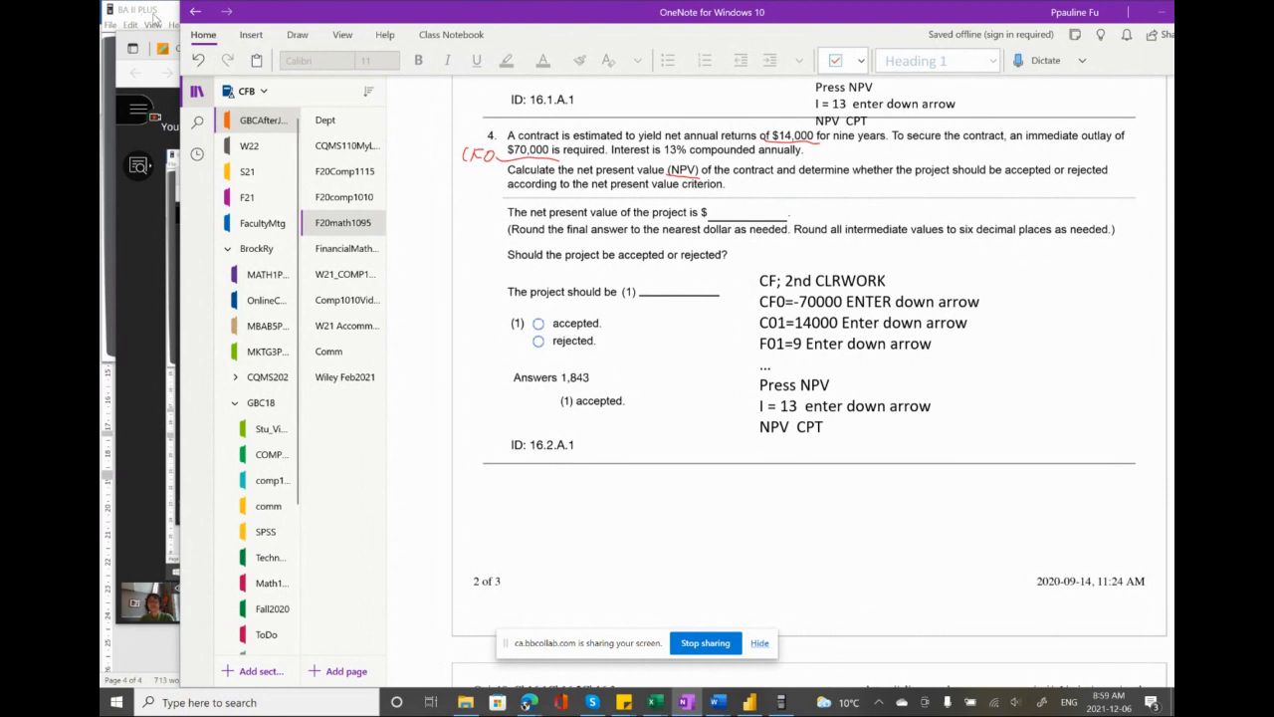
- Draw a red box around question 4's NPV keystroke notes and handwrite "2nd Quit" above it
left_click(106, 119)
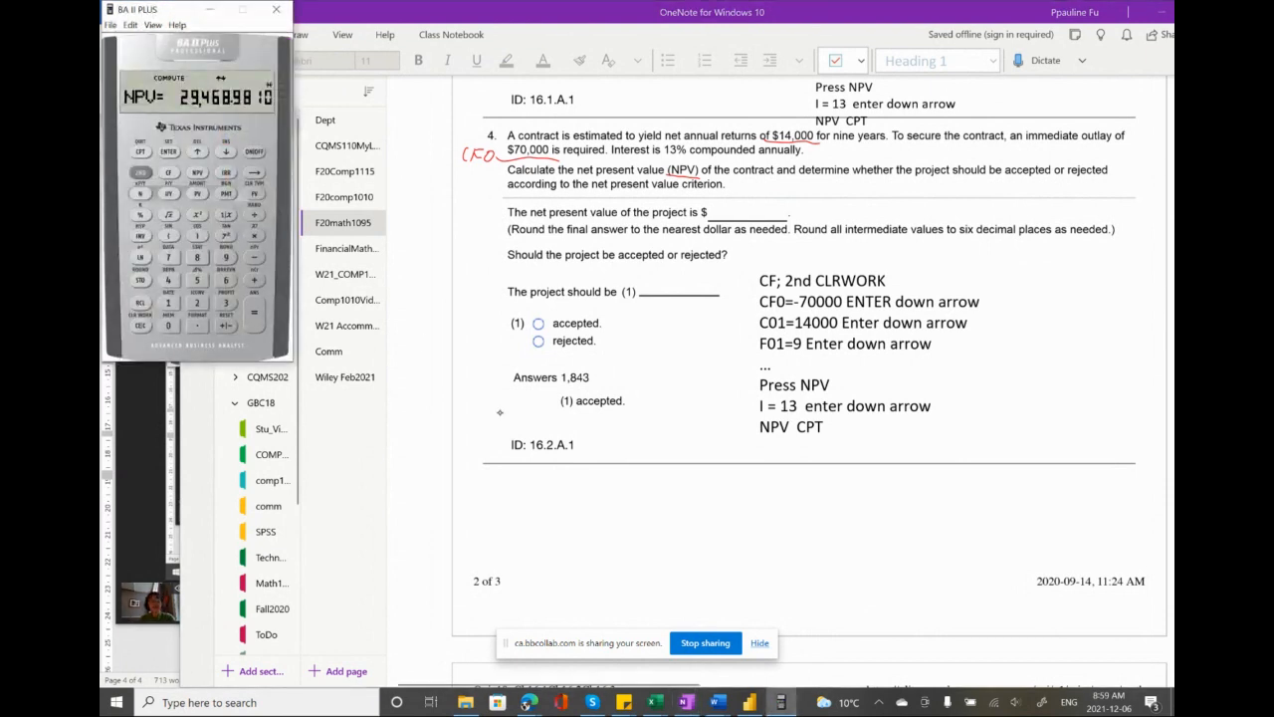
mouse_move(742, 270)
left_mouse_down()
mouse_move(740, 327)
mouse_move(877, 446)
mouse_move(1008, 287)
mouse_move(747, 261)
left_mouse_up()
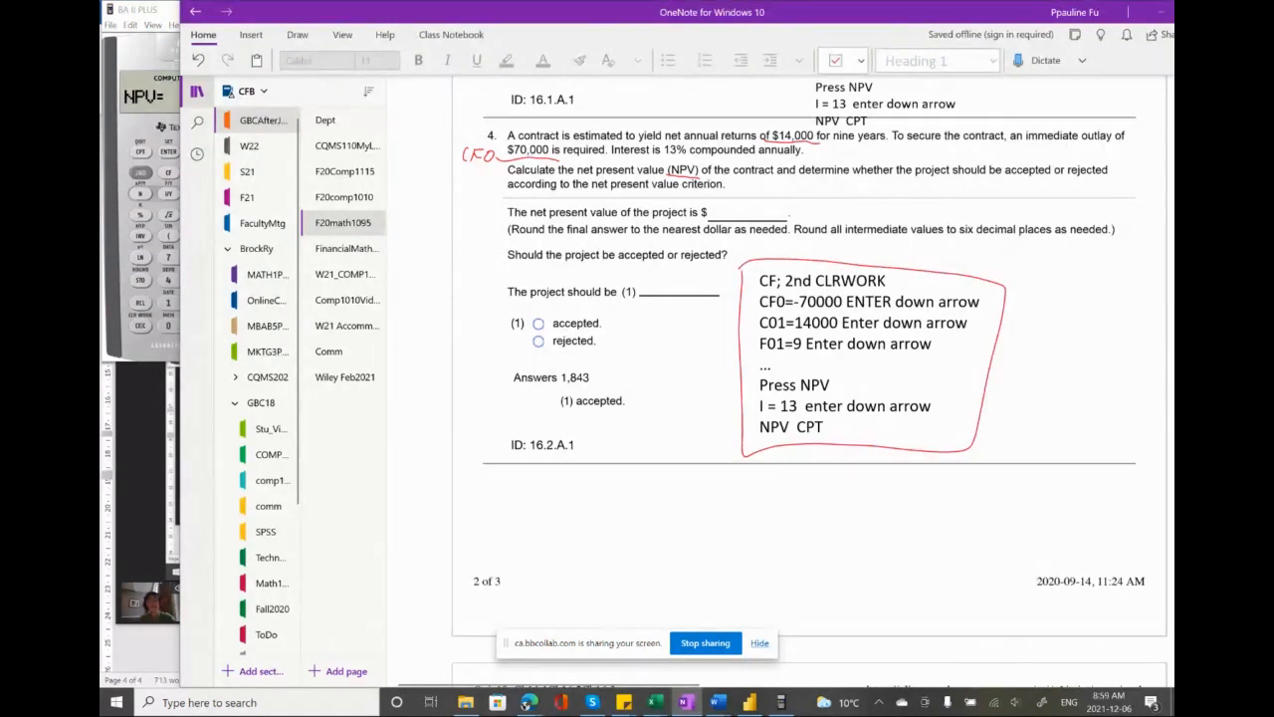
left_click(138, 60)
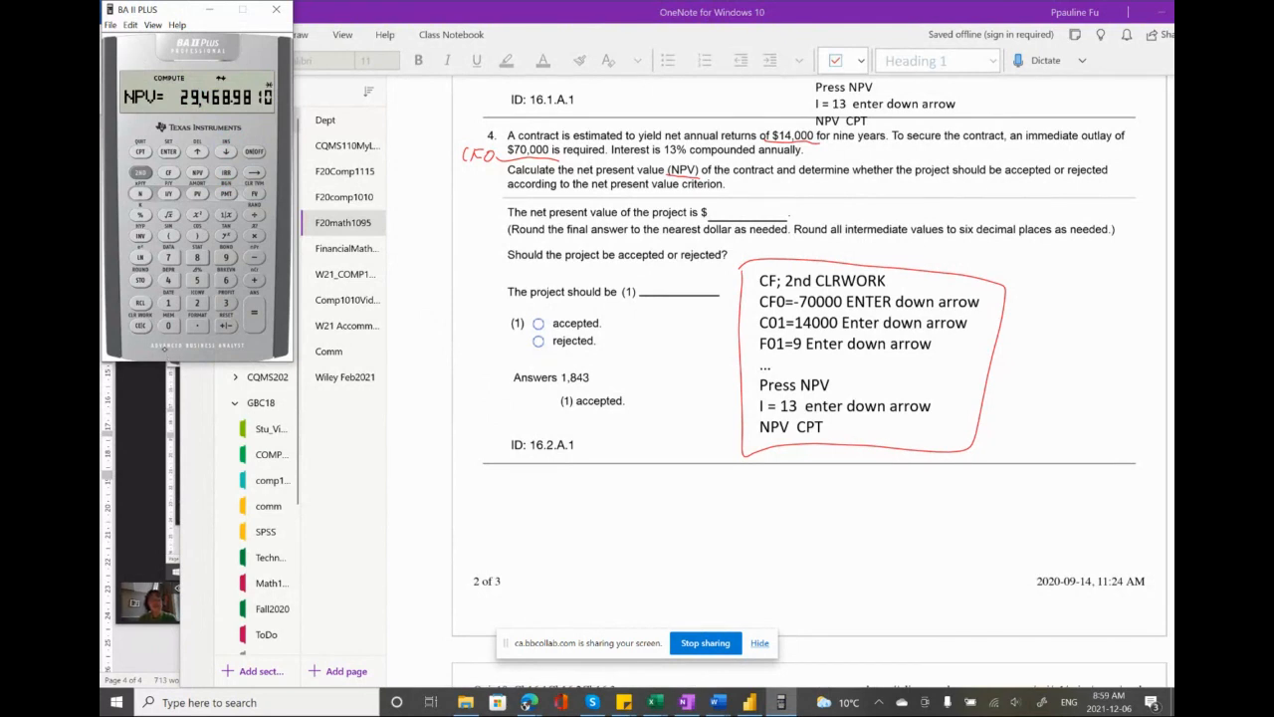
left_click_drag(751, 242, 900, 260)
left_click_drag(880, 251, 908, 247)
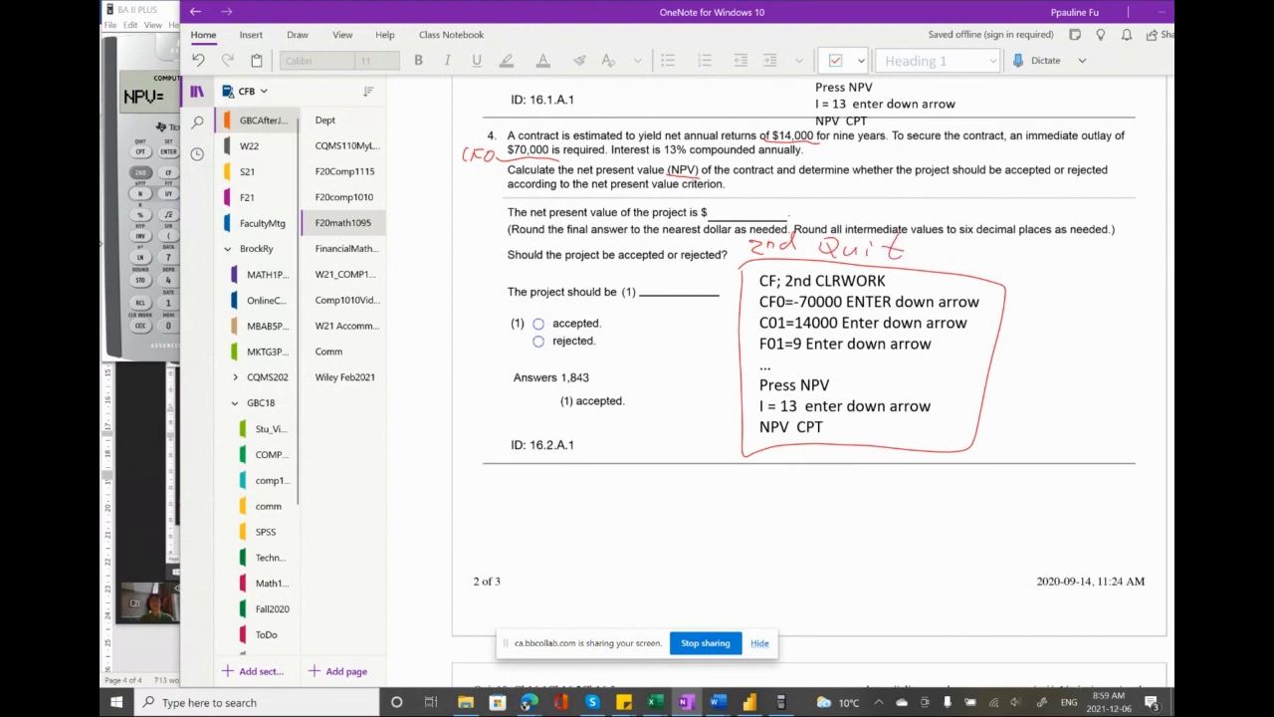
- Switch to the BA II Plus calculator, quit the NPV worksheet, and open the cash flow worksheet with its previous entries cleared
left_click(157, 12)
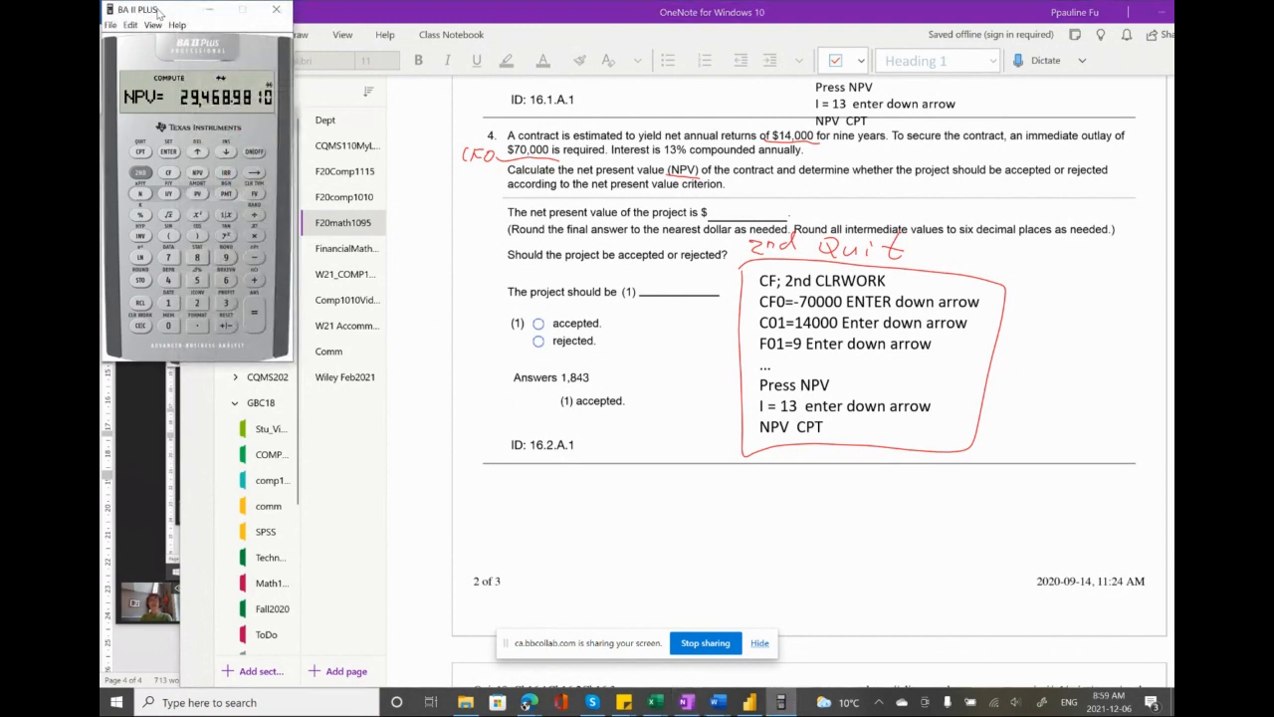
left_click(141, 173)
left_click(140, 152)
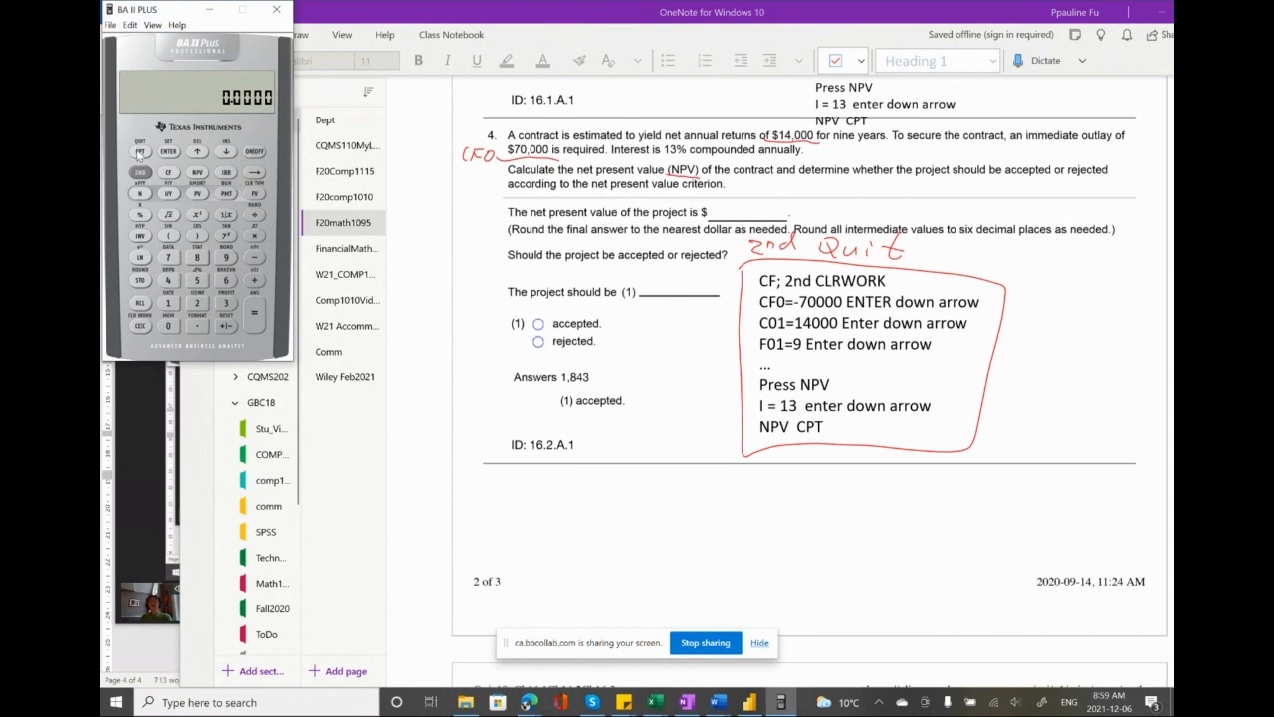
left_click(169, 173)
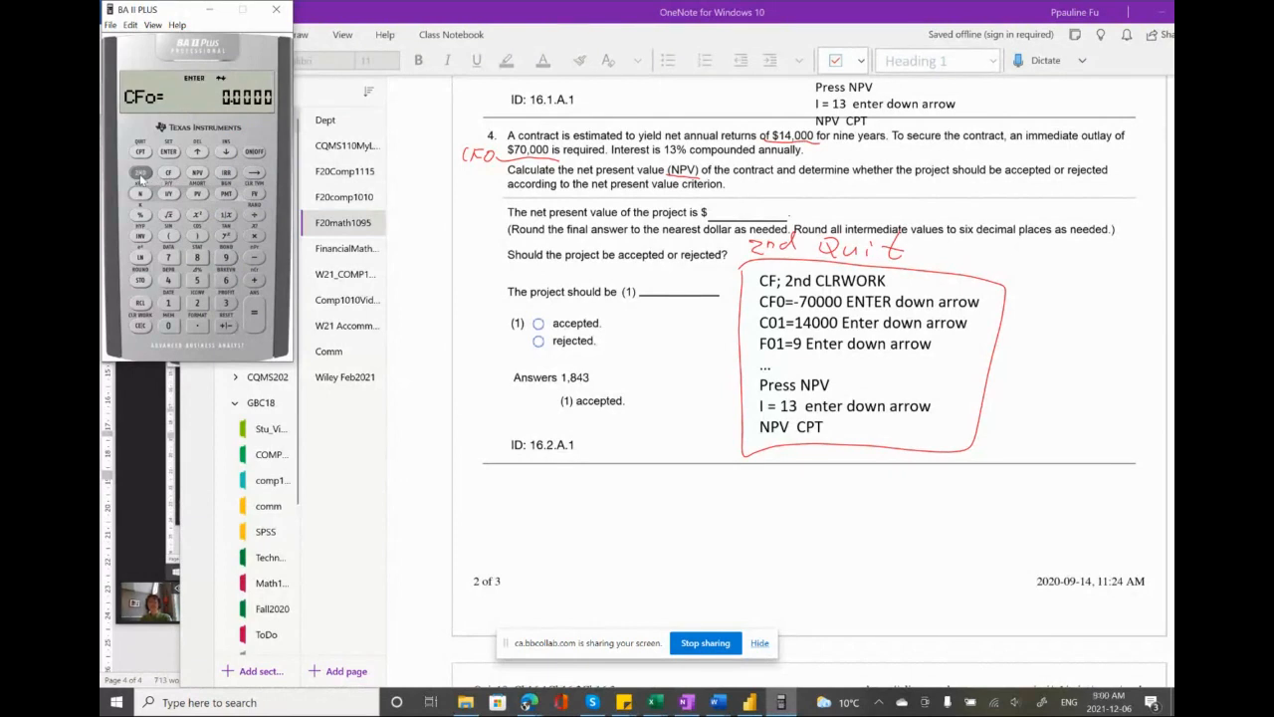
left_click(142, 174)
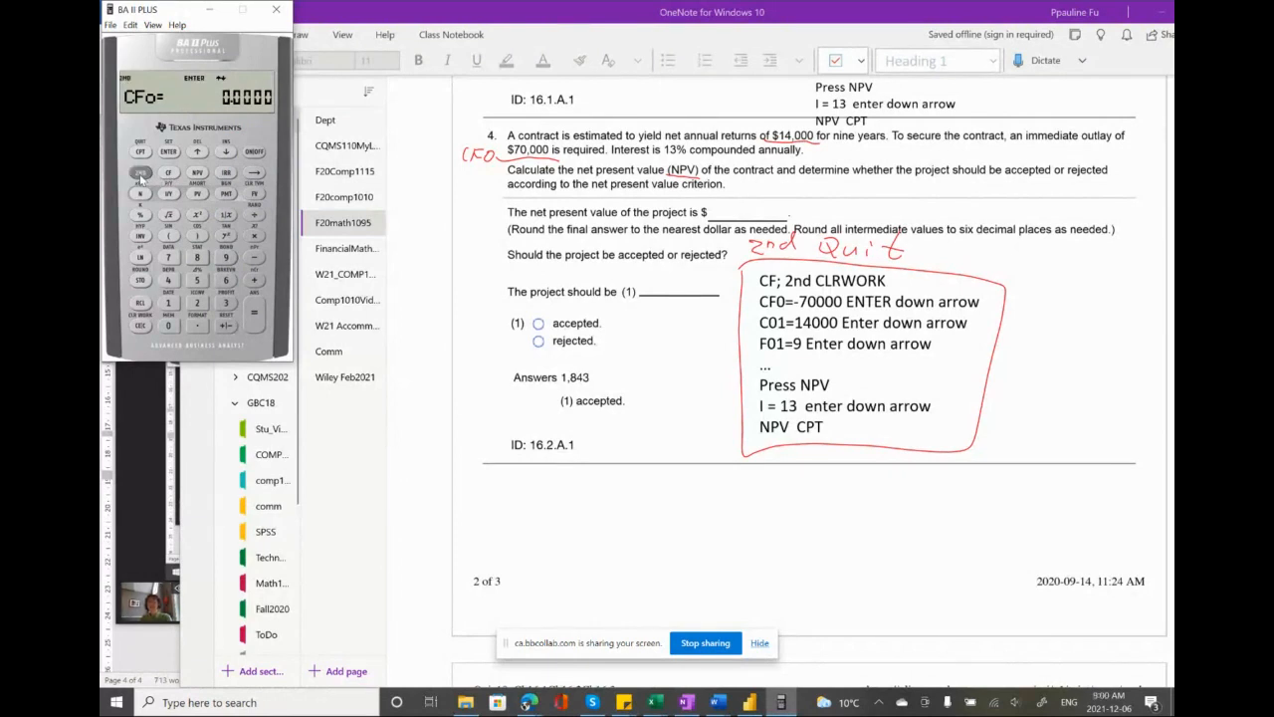
left_click(142, 326)
left_click(141, 174)
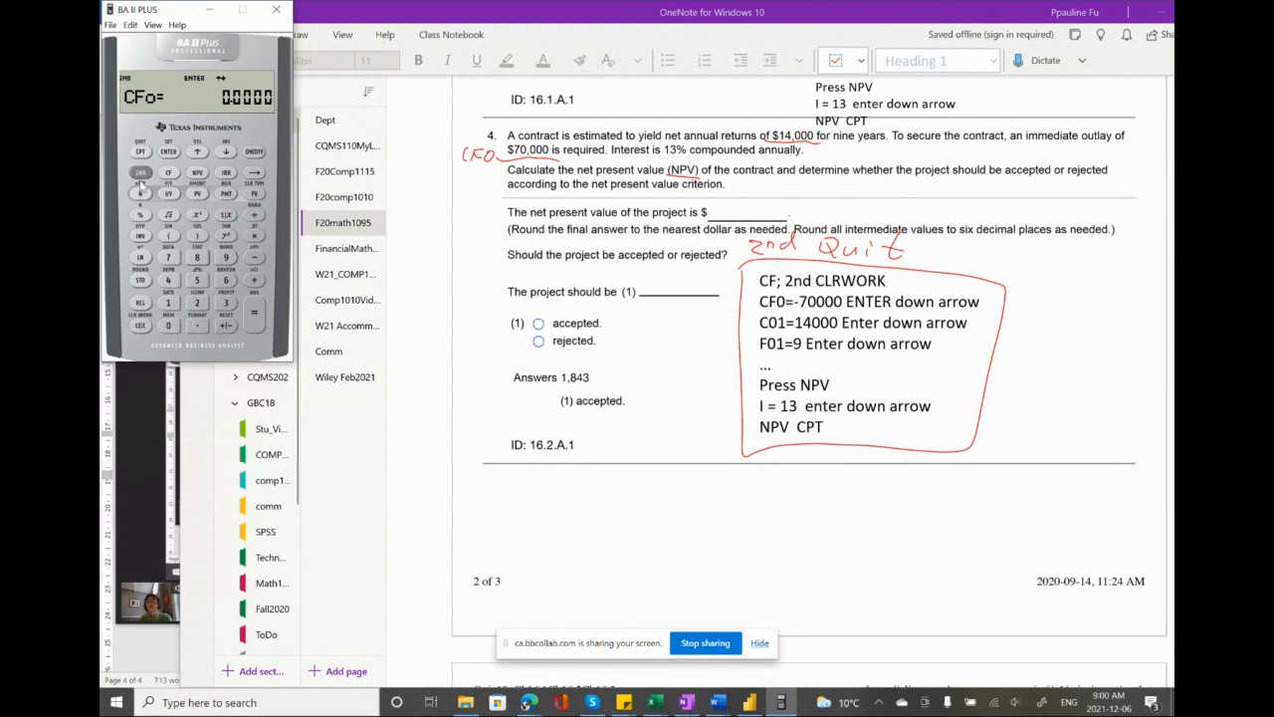
left_click(142, 326)
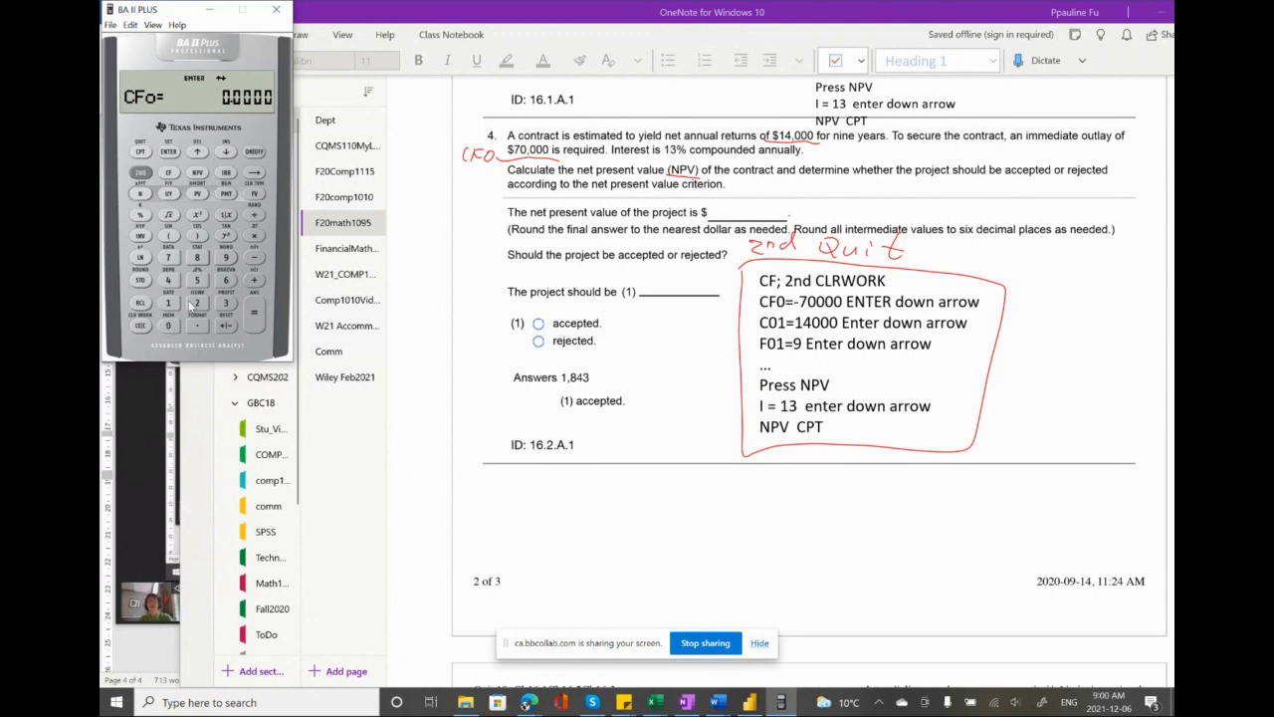
- Enter -70,000 as the initial cash flow CFo and advance to C01
left_click(168, 259)
left_click(169, 326)
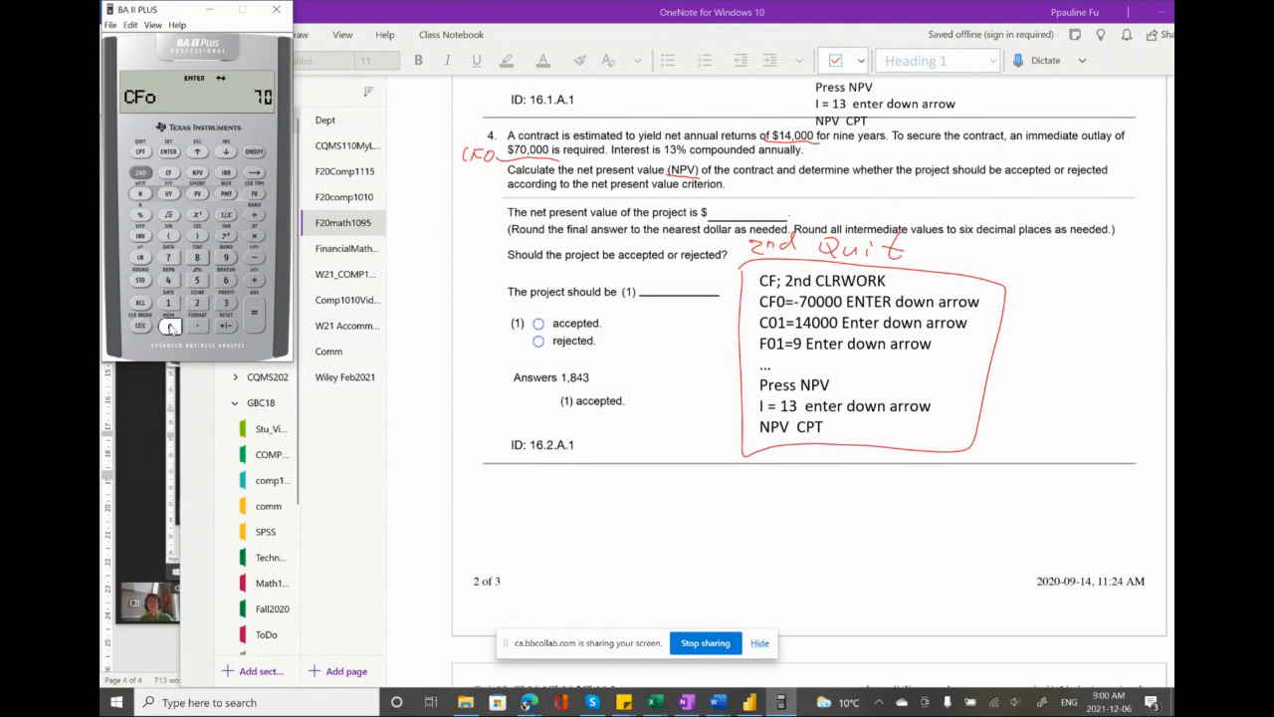
left_click(170, 326)
left_click(170, 326)
left_click(170, 327)
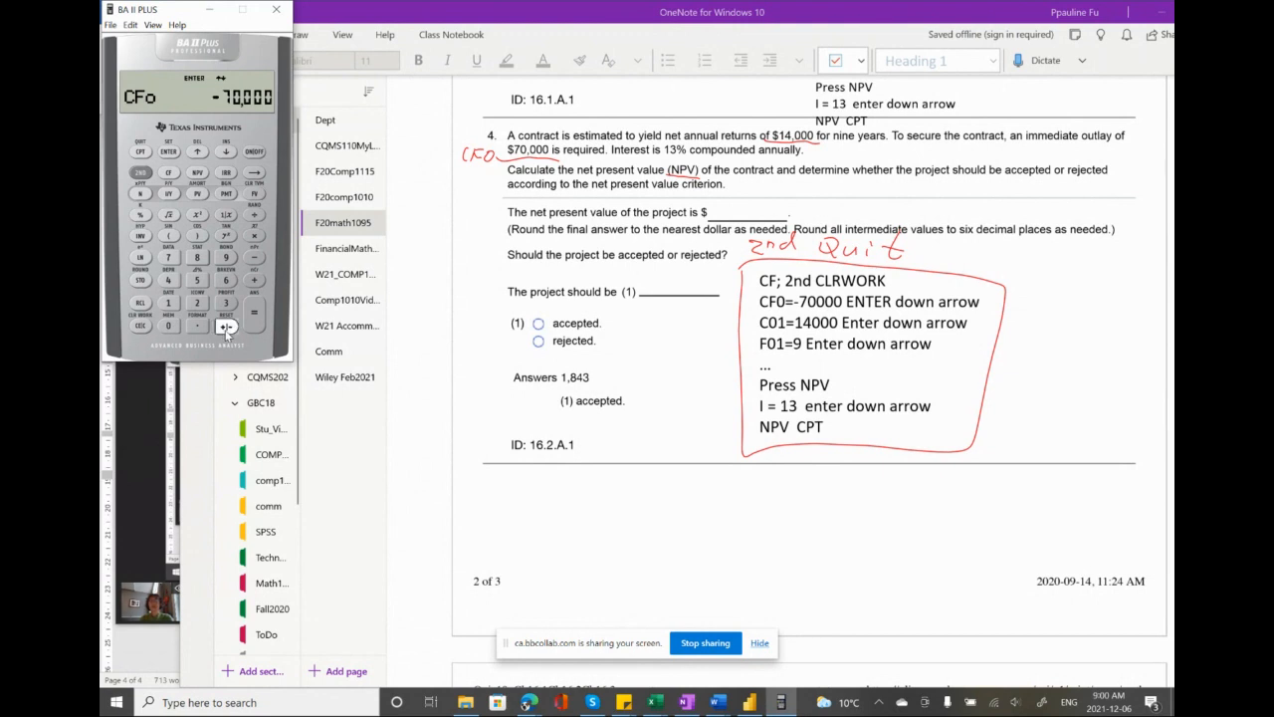
left_click(169, 153)
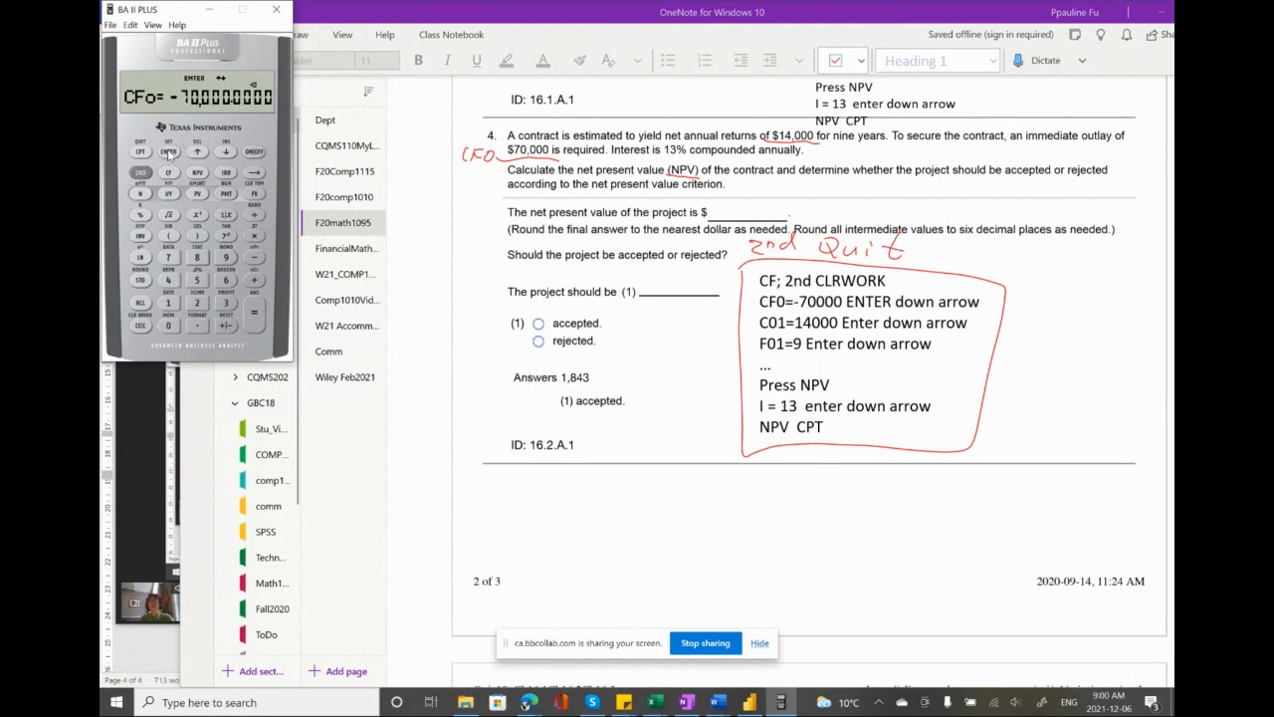
left_click(226, 151)
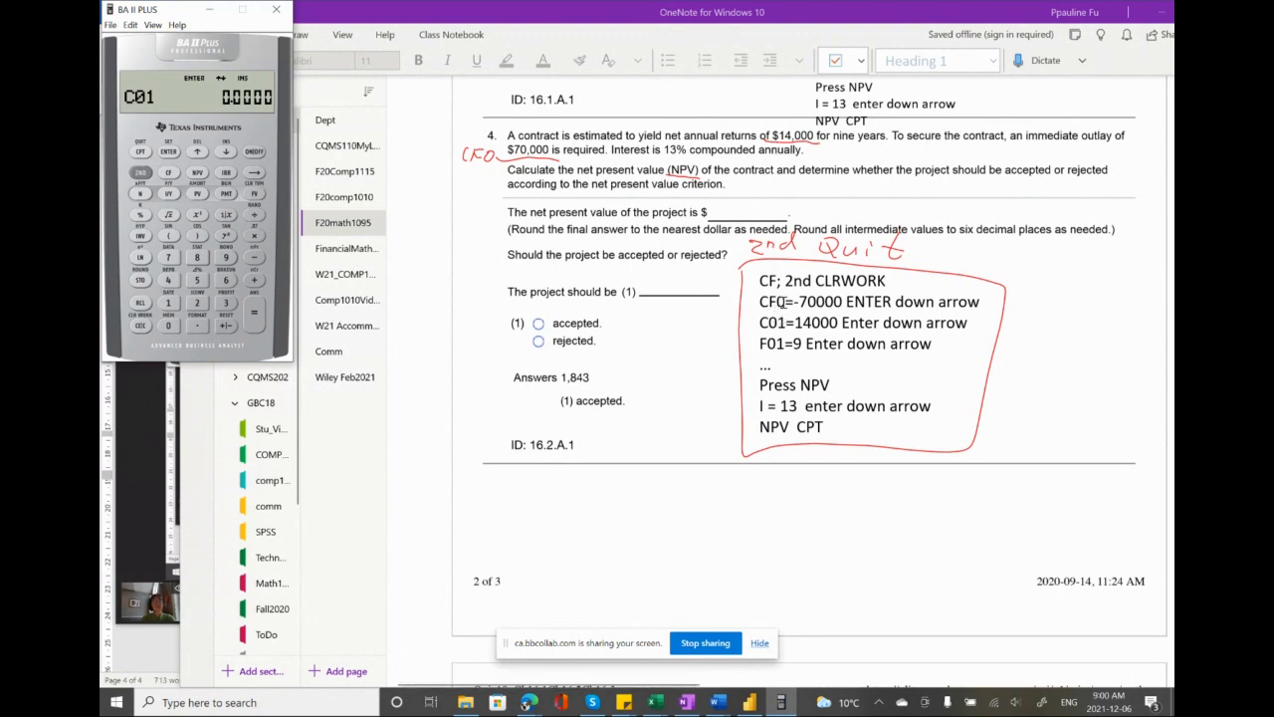
- Switch to OneNote and point out CF0 in question 4's keystroke notes by selecting it briefly
left_click(783, 301)
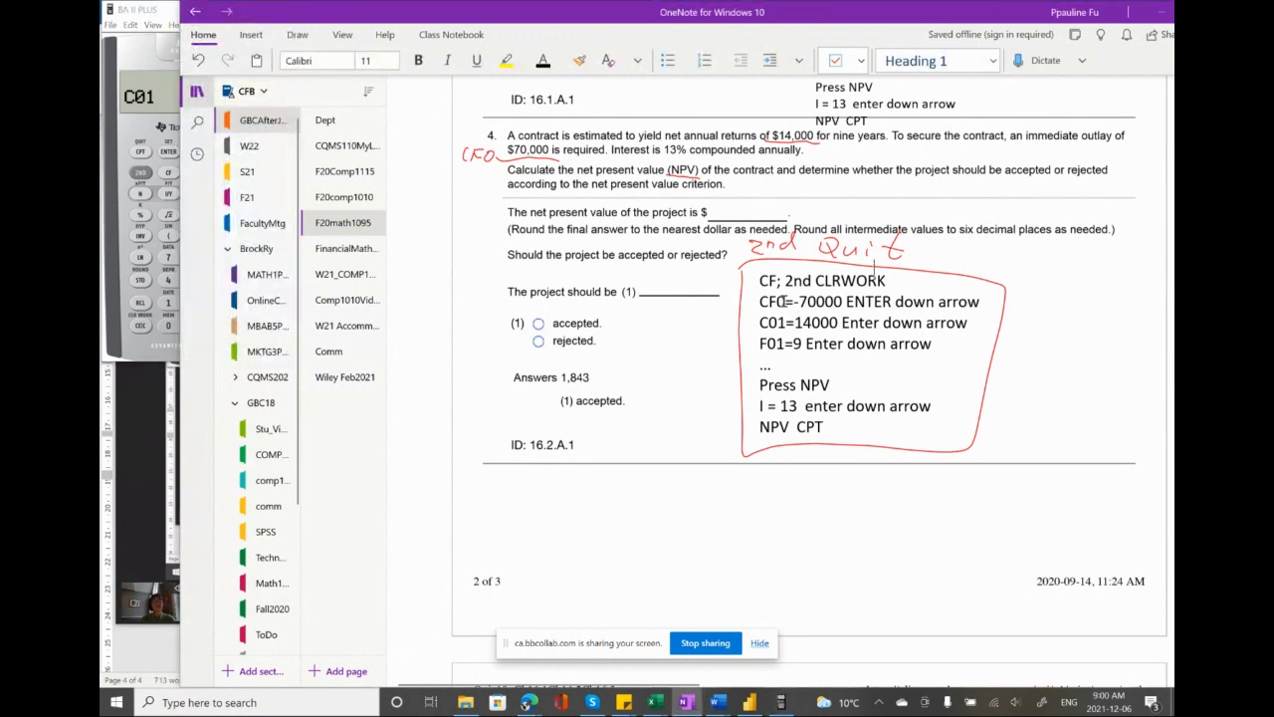
left_click_drag(784, 301, 770, 301)
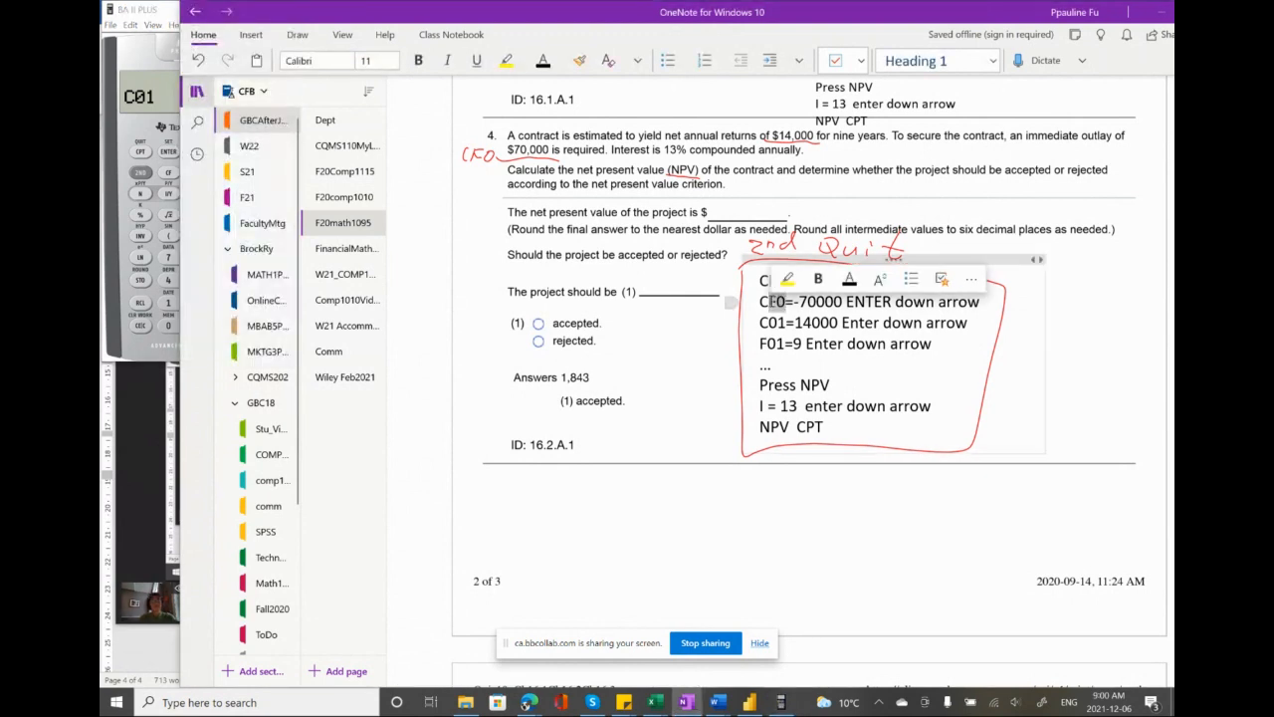
left_click(771, 301)
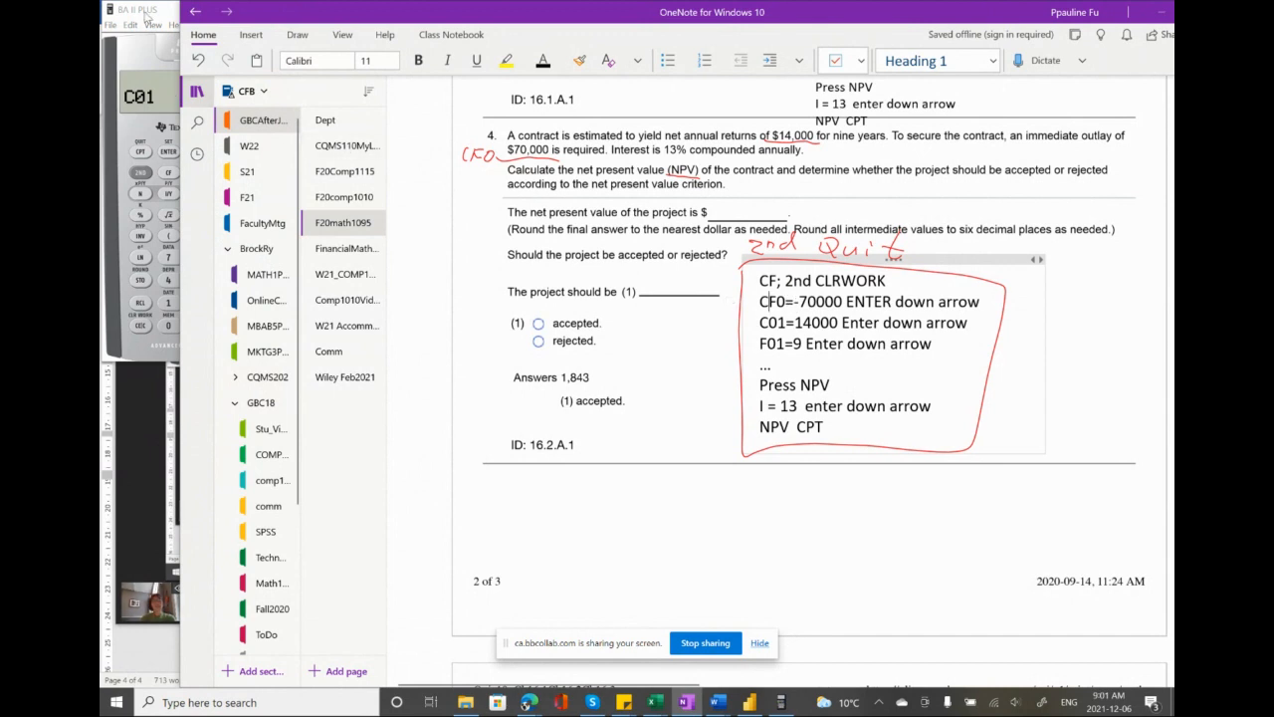
- Return to the BA II Plus calculator and enter 14,000 as cash flow C01
left_click(144, 12)
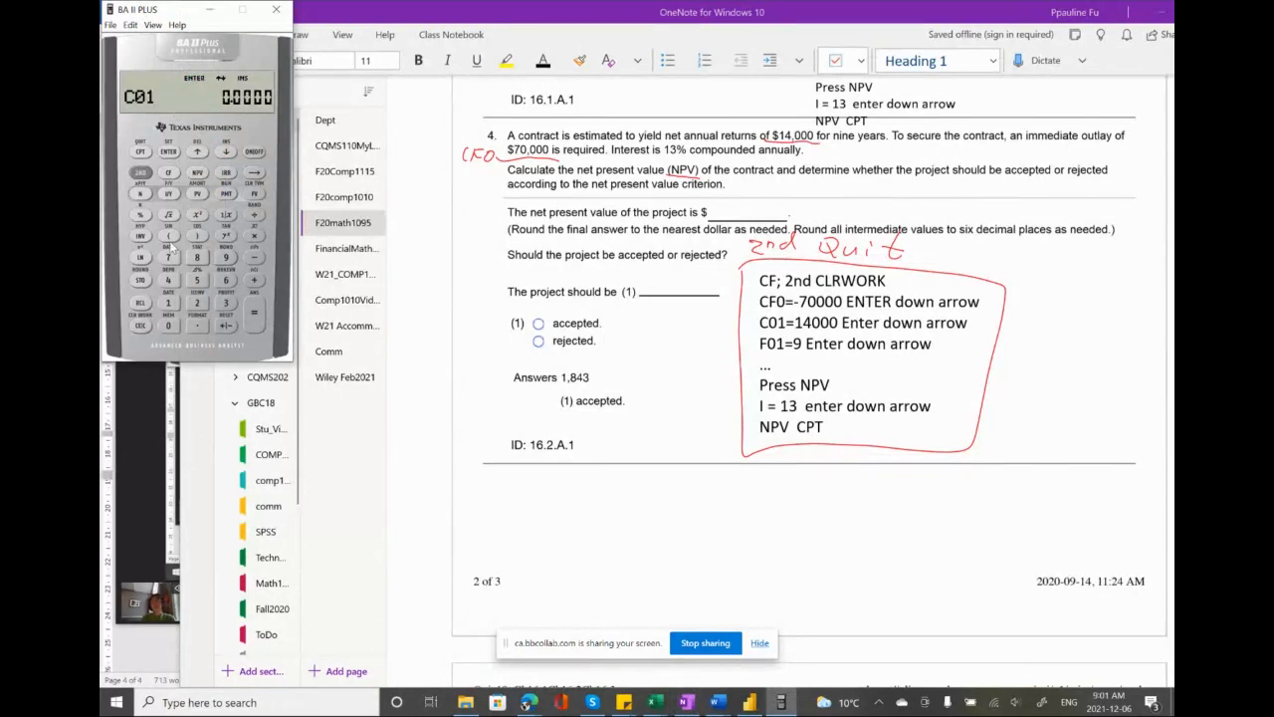
left_click(169, 300)
left_click(168, 282)
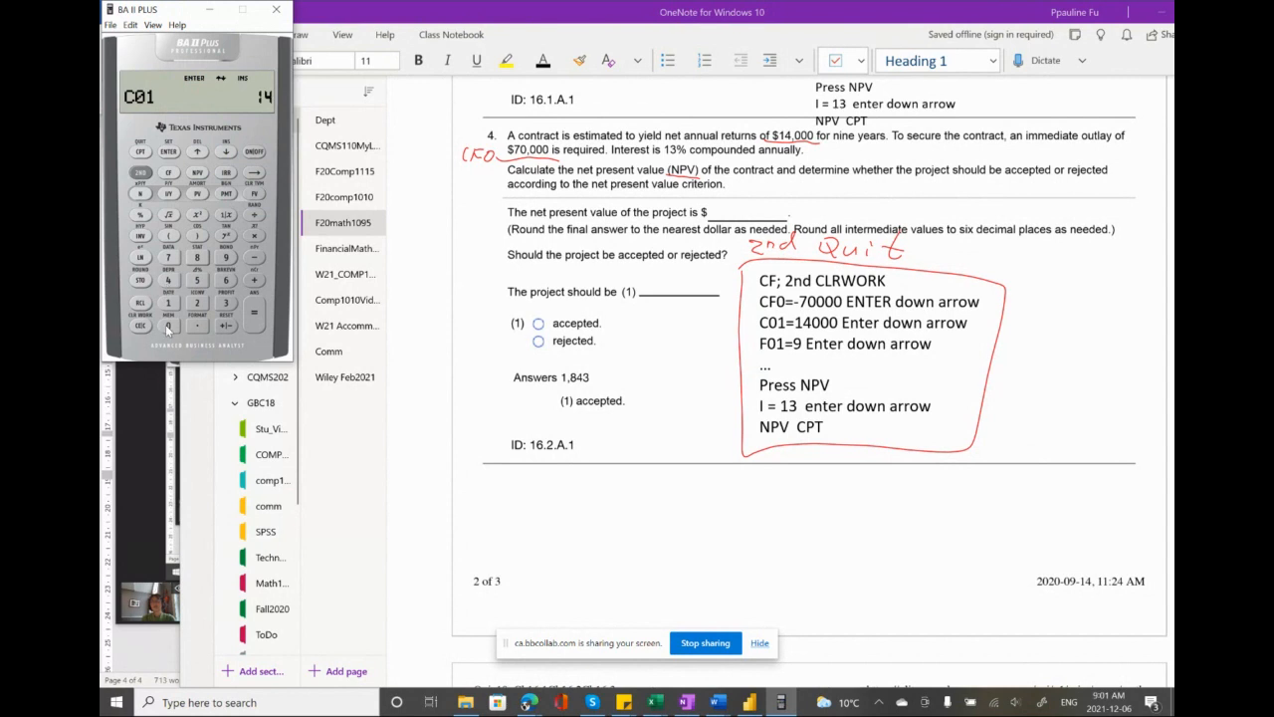
left_click(166, 325)
left_click(166, 325)
left_click(166, 324)
left_click(169, 152)
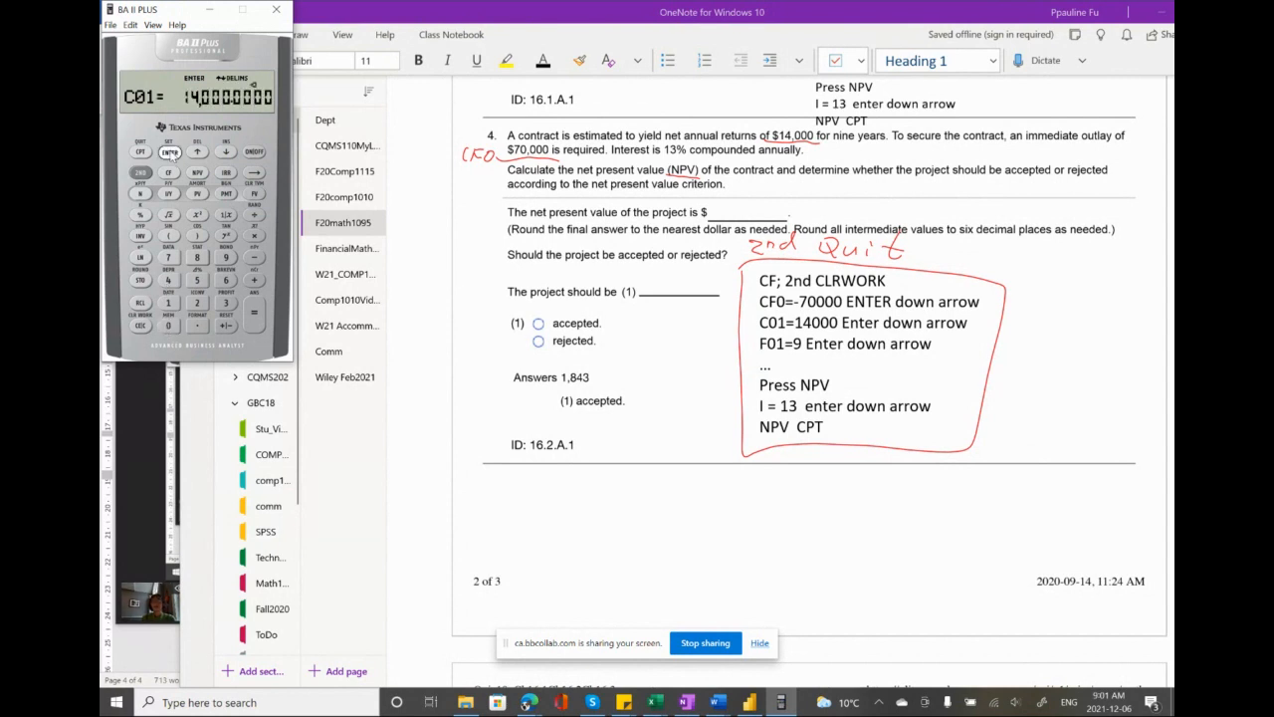
- Set the frequency F01 of the 14,000 cash flow to 9 and advance to C02
left_click(227, 152)
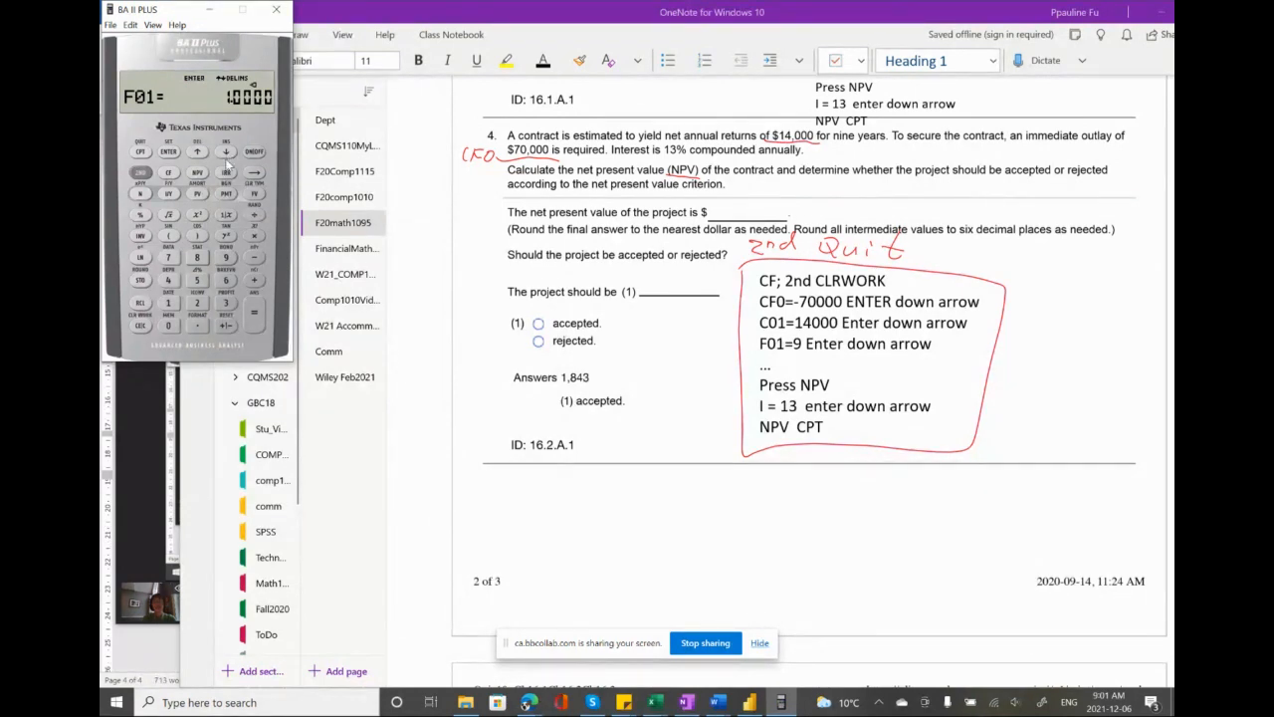
left_click(227, 259)
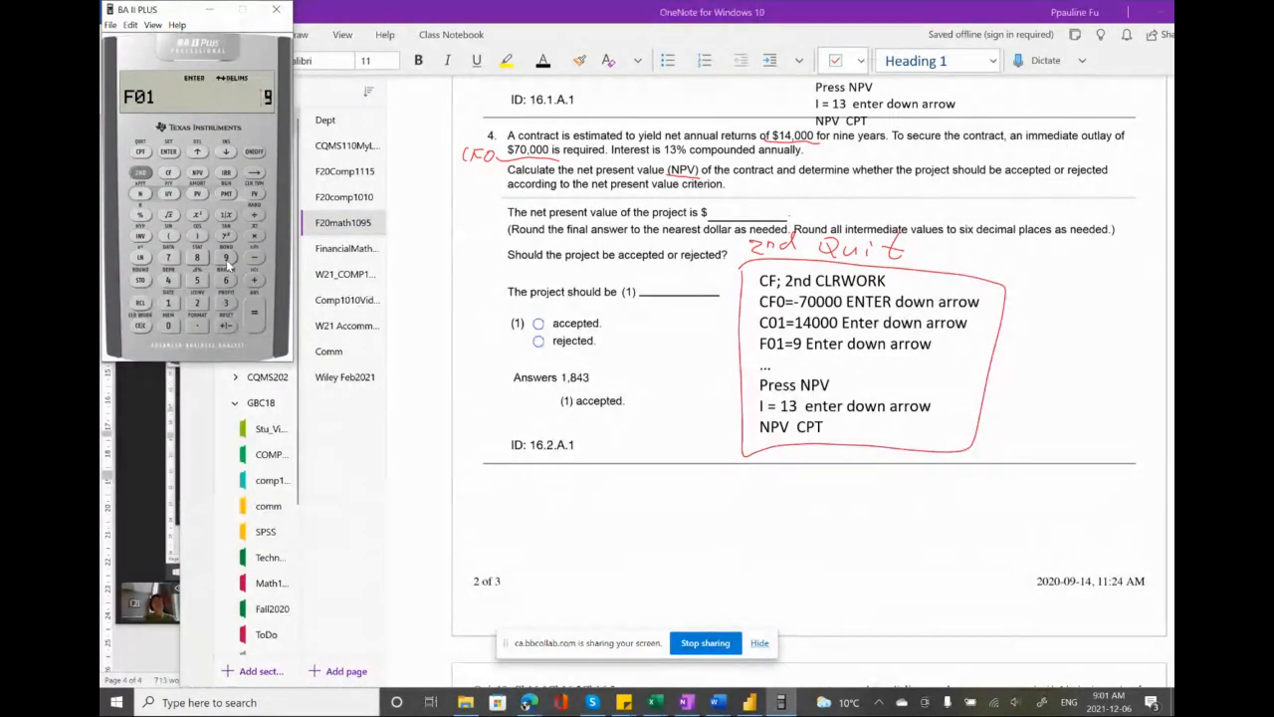
left_click(168, 151)
left_click(226, 151)
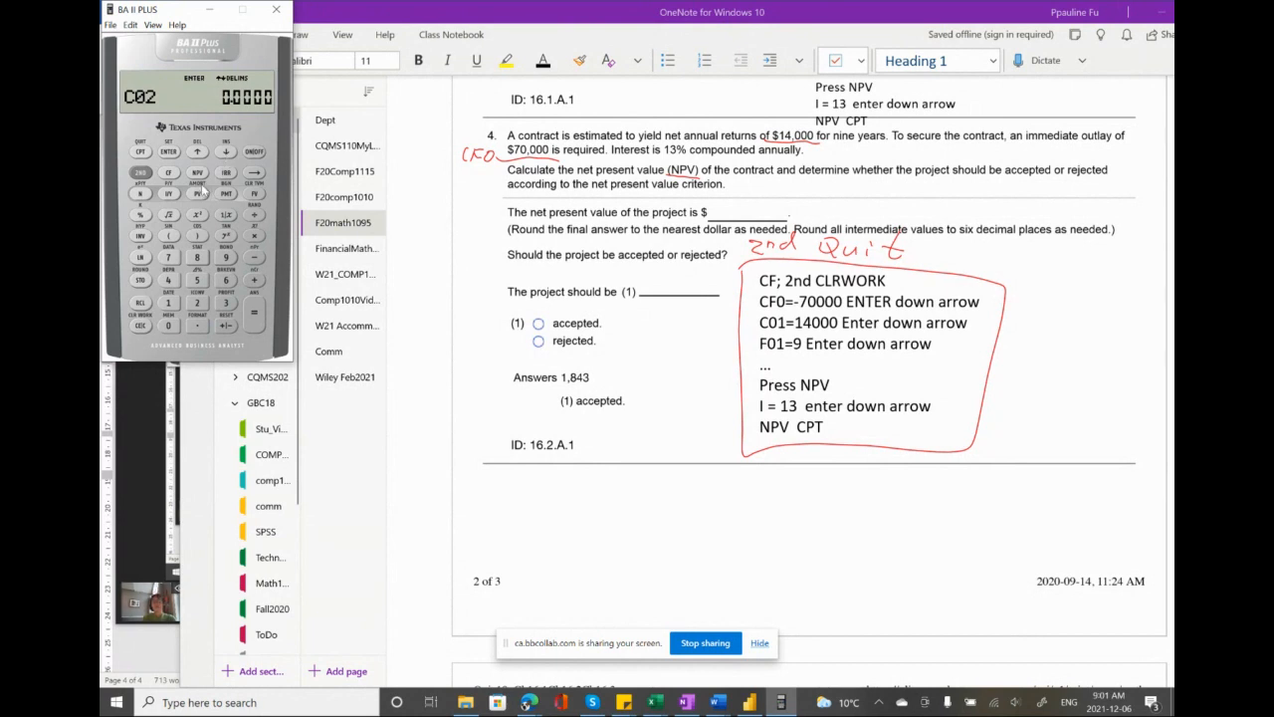
- Open the NPV worksheet on the calculator, set the interest rate I to 13, and advance to NPV
left_click(198, 173)
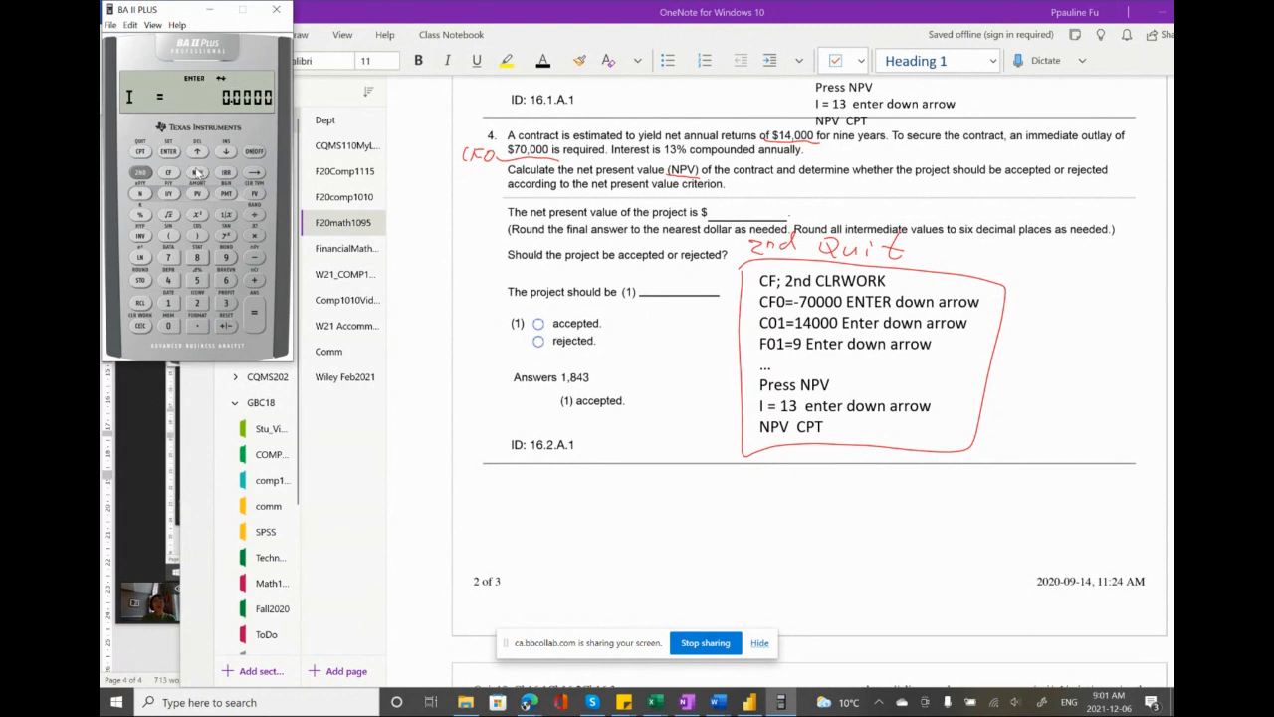
left_click(168, 302)
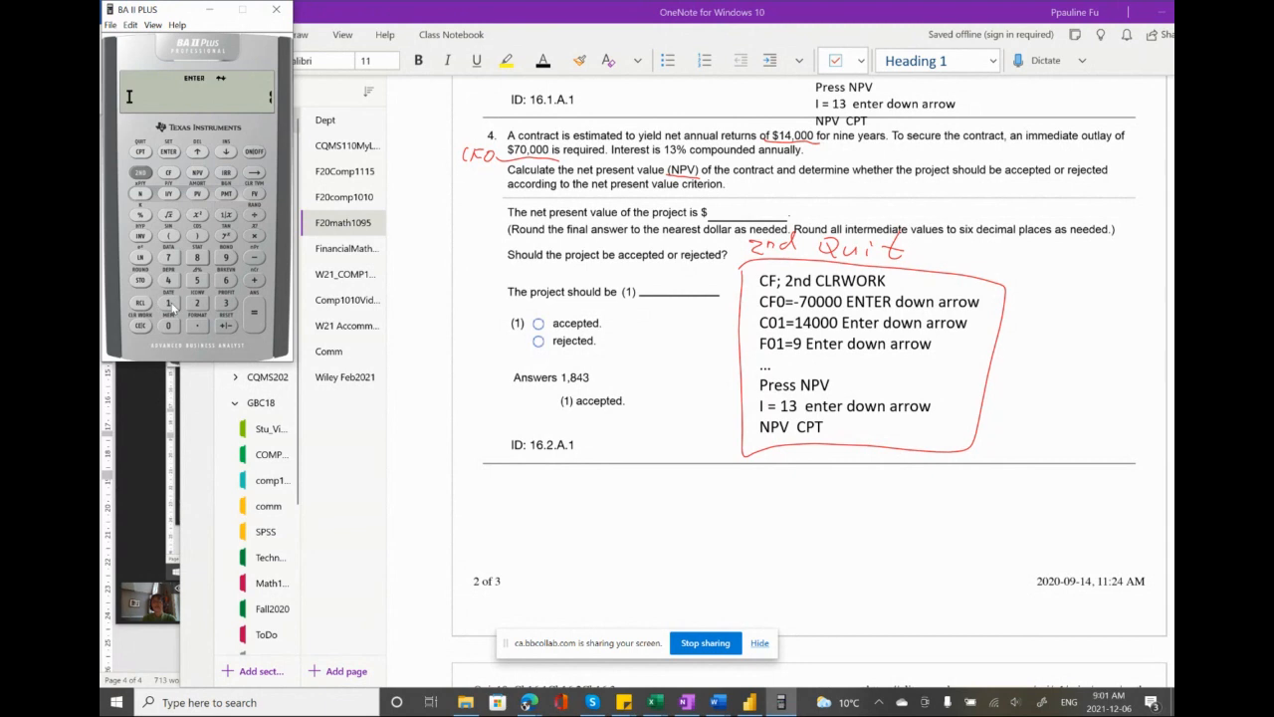
left_click(225, 302)
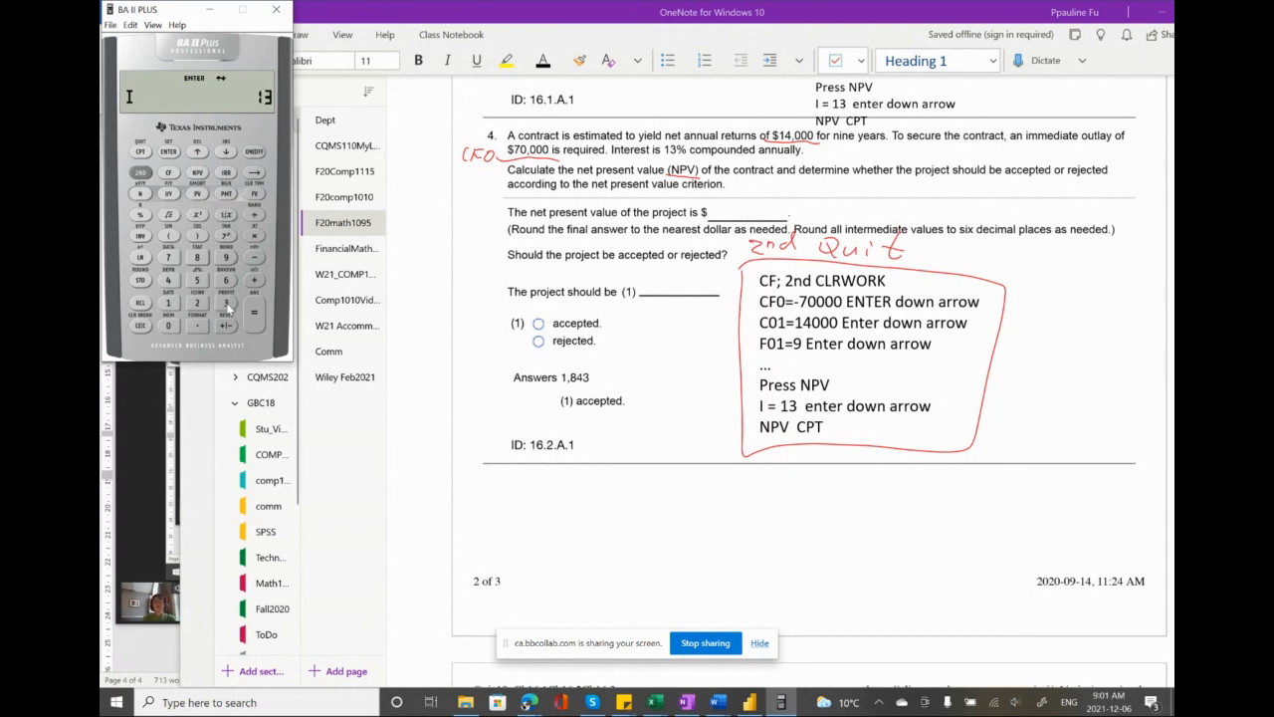
left_click(168, 152)
left_click(226, 152)
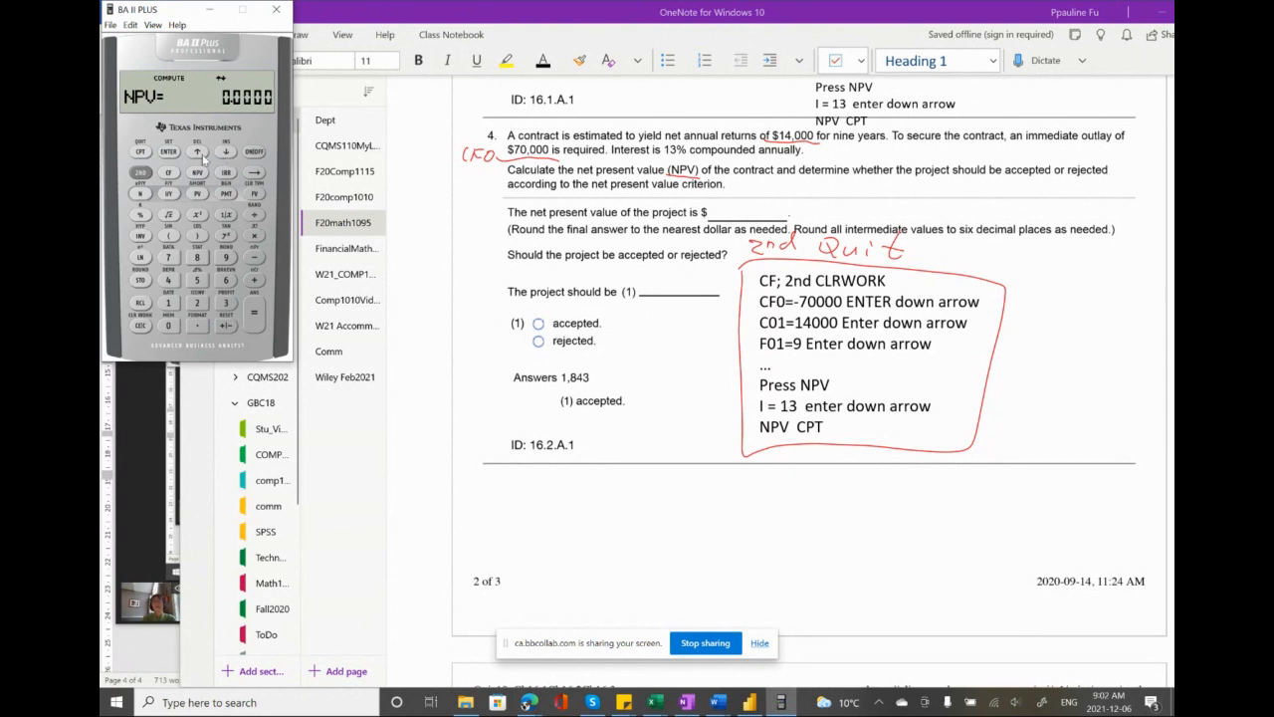
- Recheck the entered interest rate I and compute question 4's net present value
left_click(197, 152)
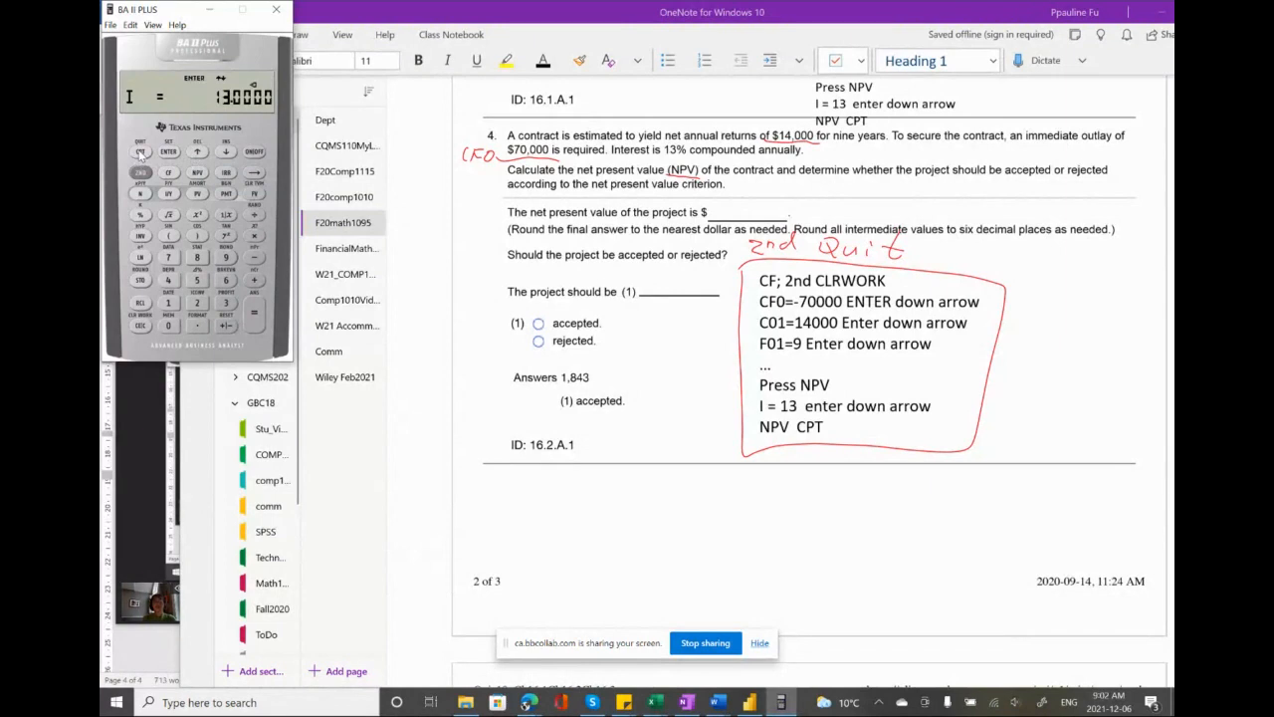
left_click(227, 152)
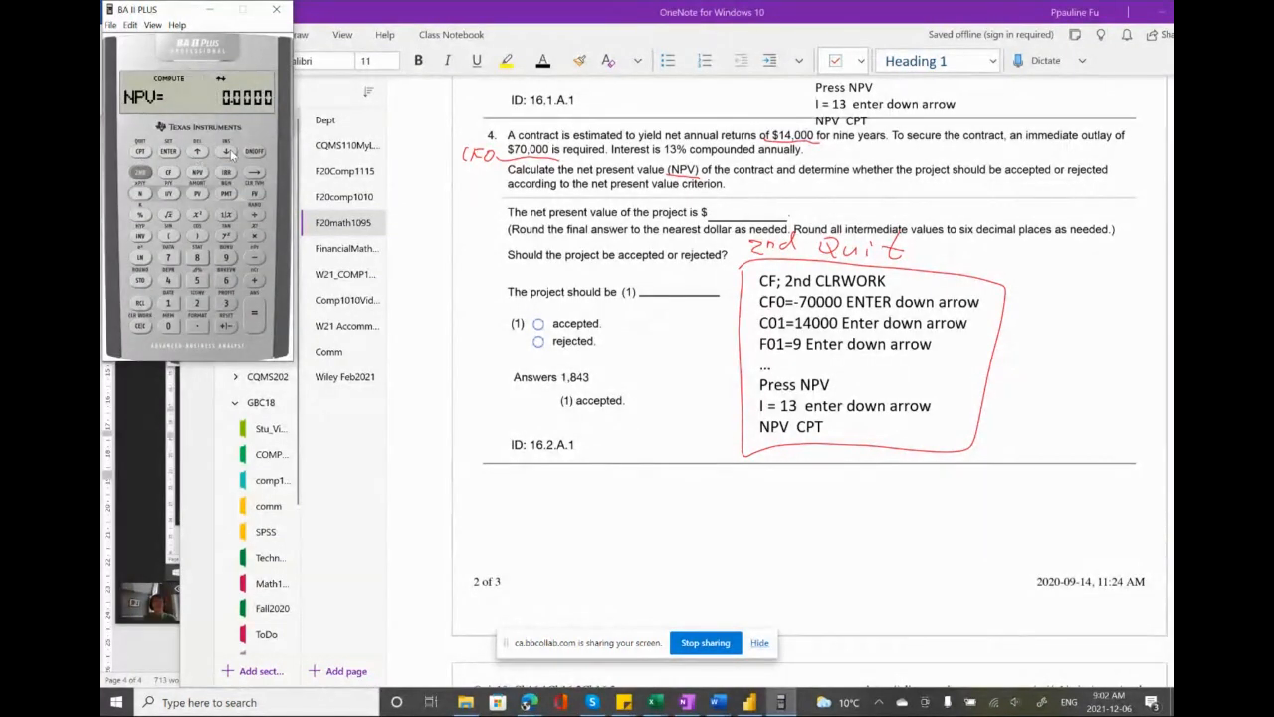
left_click(141, 153)
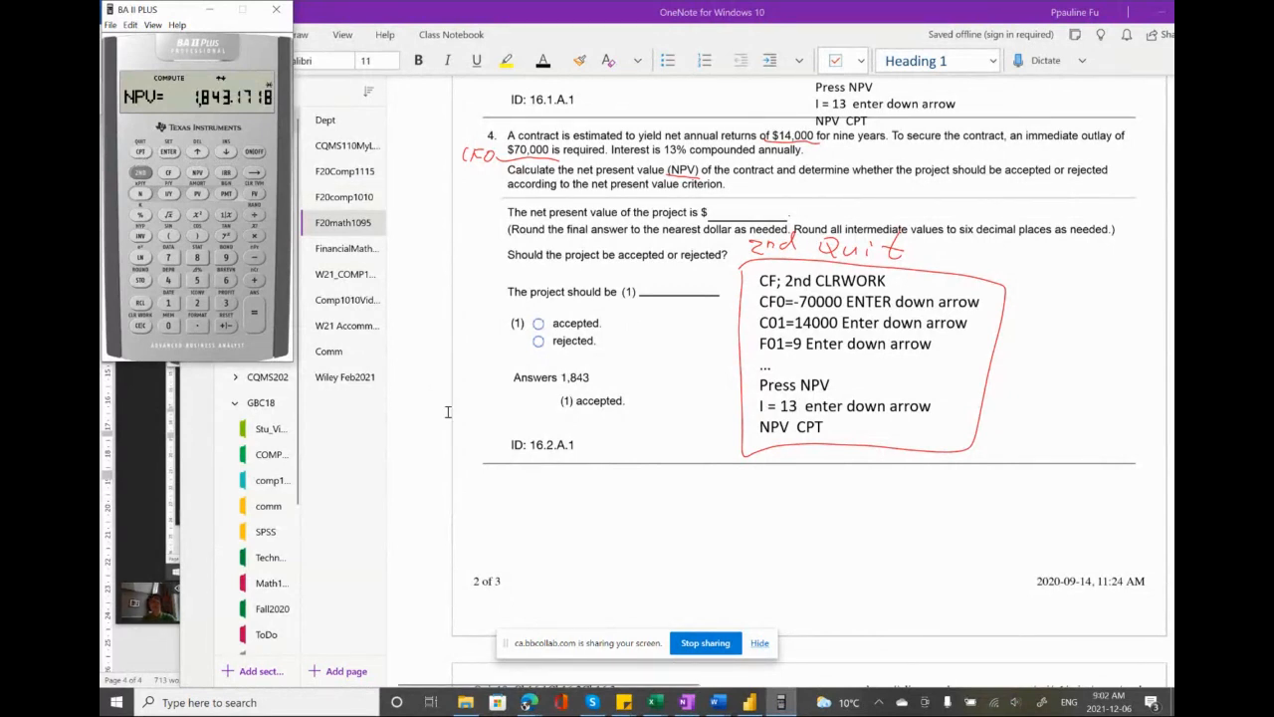
- Switch to OneNote, underline the answer 1,843 and handwrite C01 below the $14,000 in question 4
left_click_drag(564, 390, 601, 387)
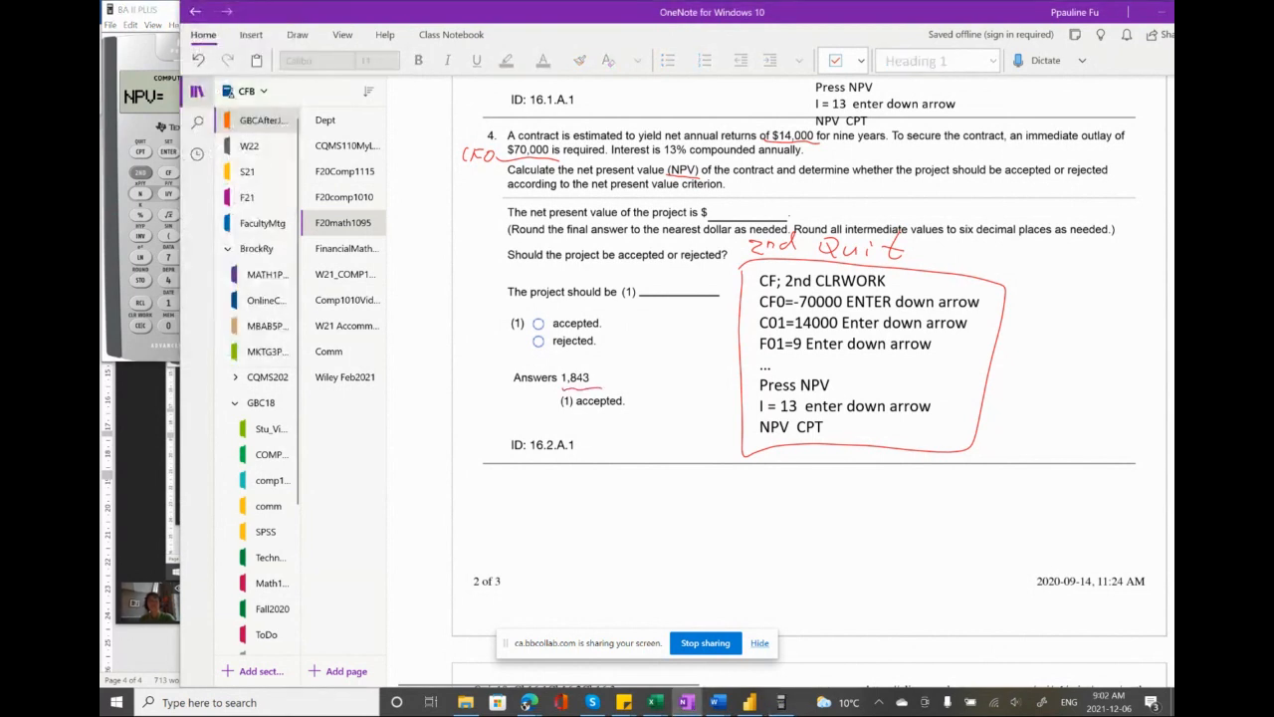
left_click(554, 408)
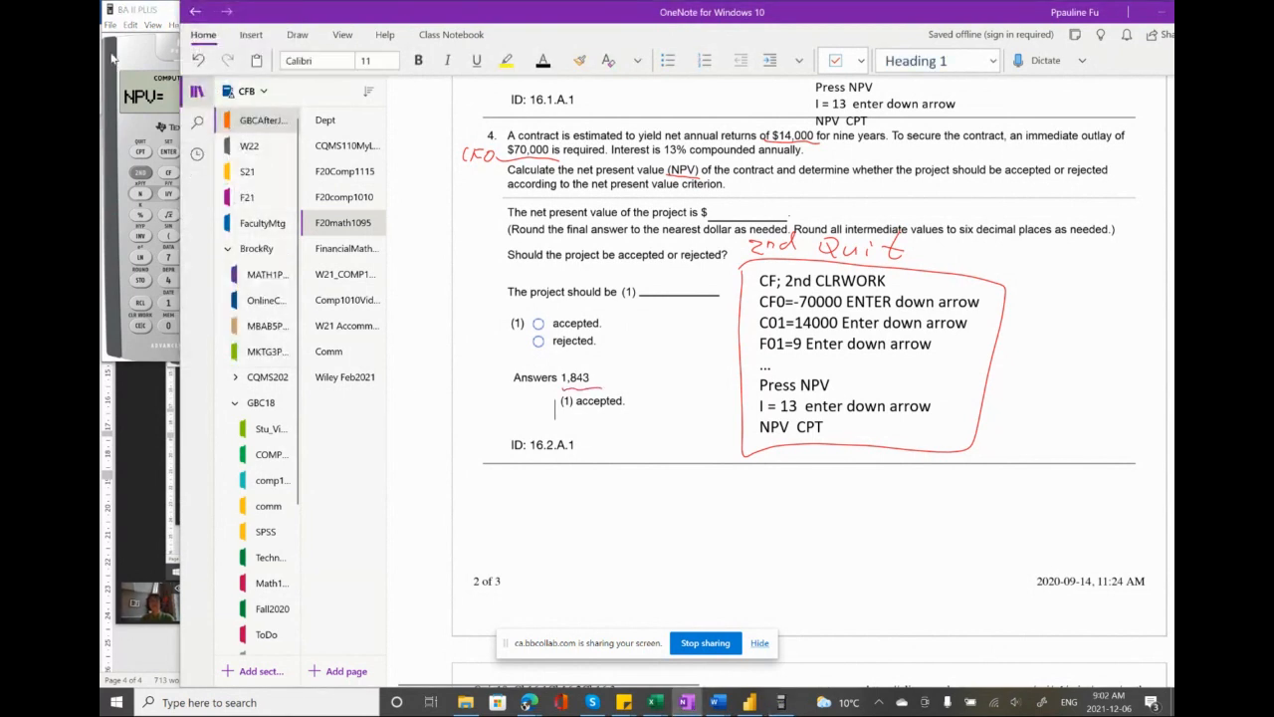
left_click(135, 15)
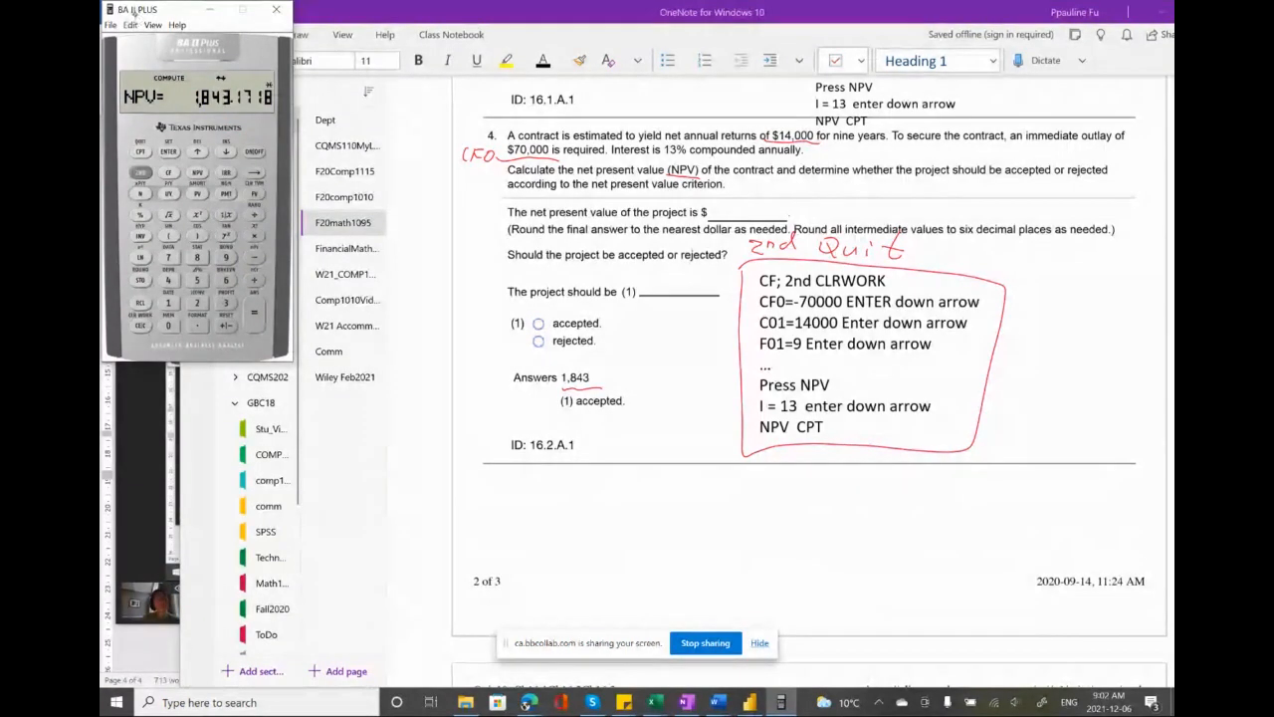
left_click_drag(814, 147, 831, 161)
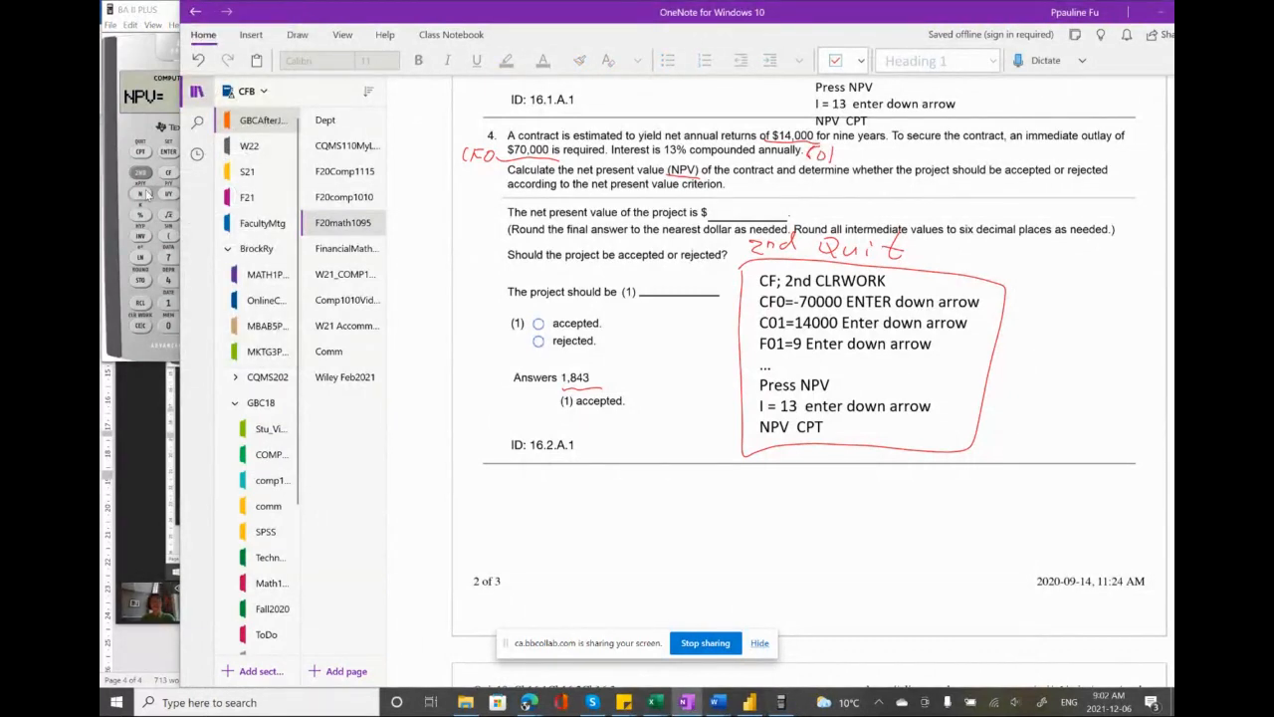
- Return to the OneNote quiz page and bring question 5 on CIV Electronics' IRR into view
right_click(136, 431)
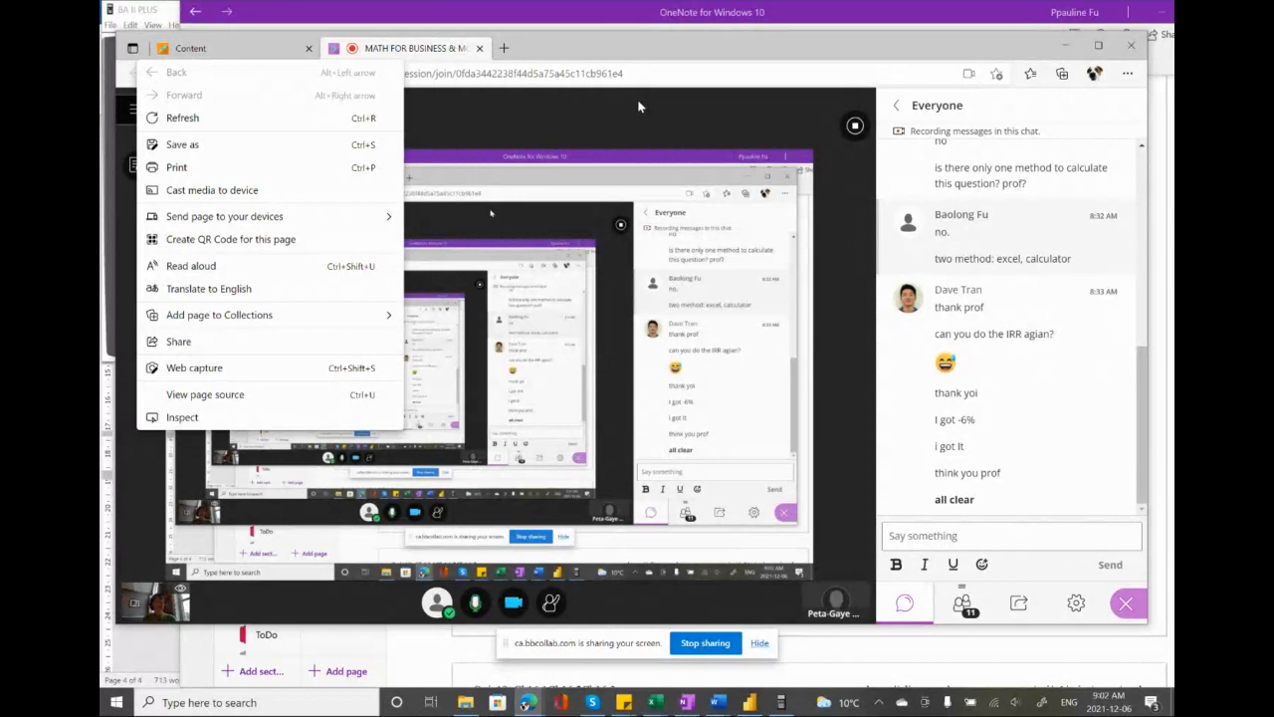
left_click(622, 18)
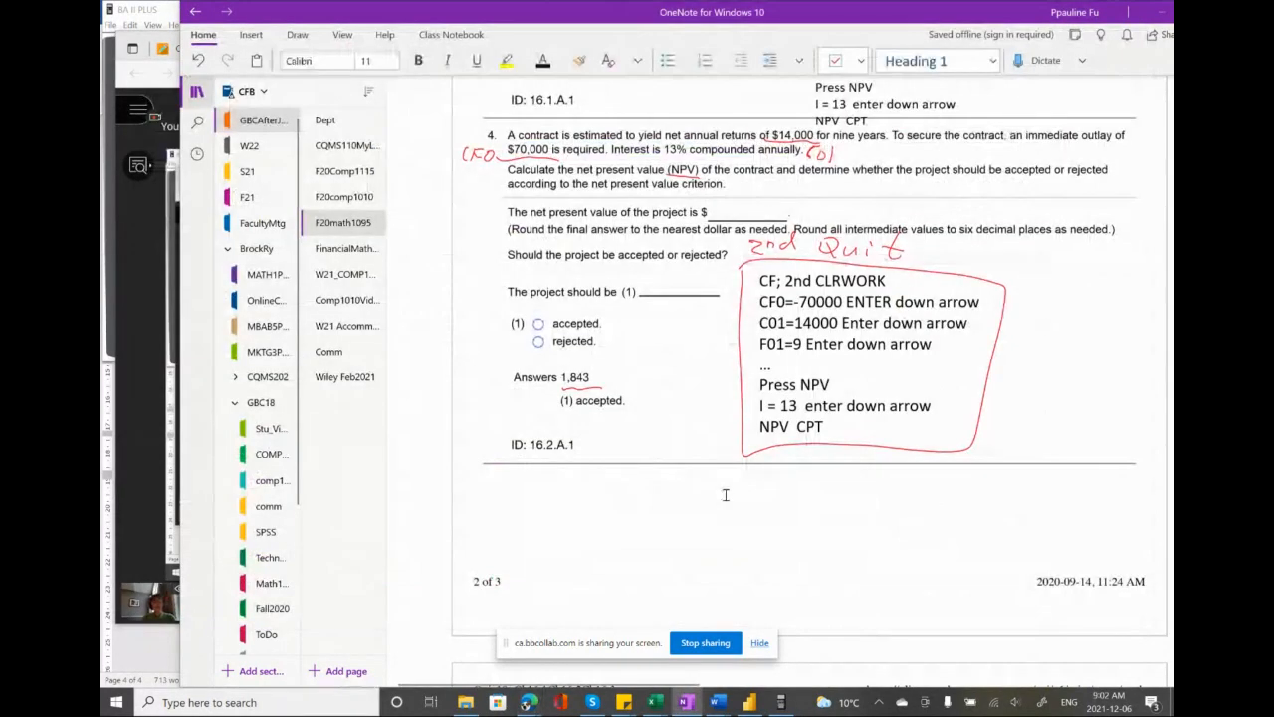
scroll(727, 495, "down", 3)
scroll(726, 496, "down", 4)
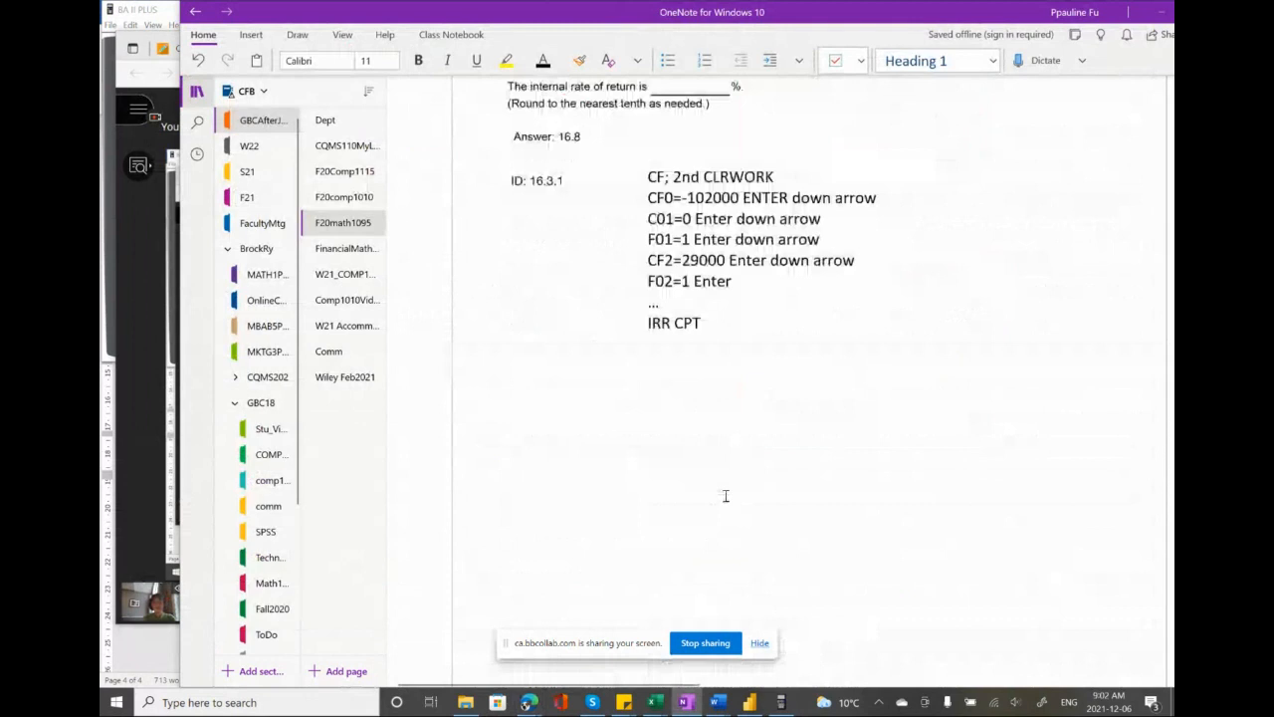
scroll(726, 496, "up", 3)
scroll(725, 495, "down", 1)
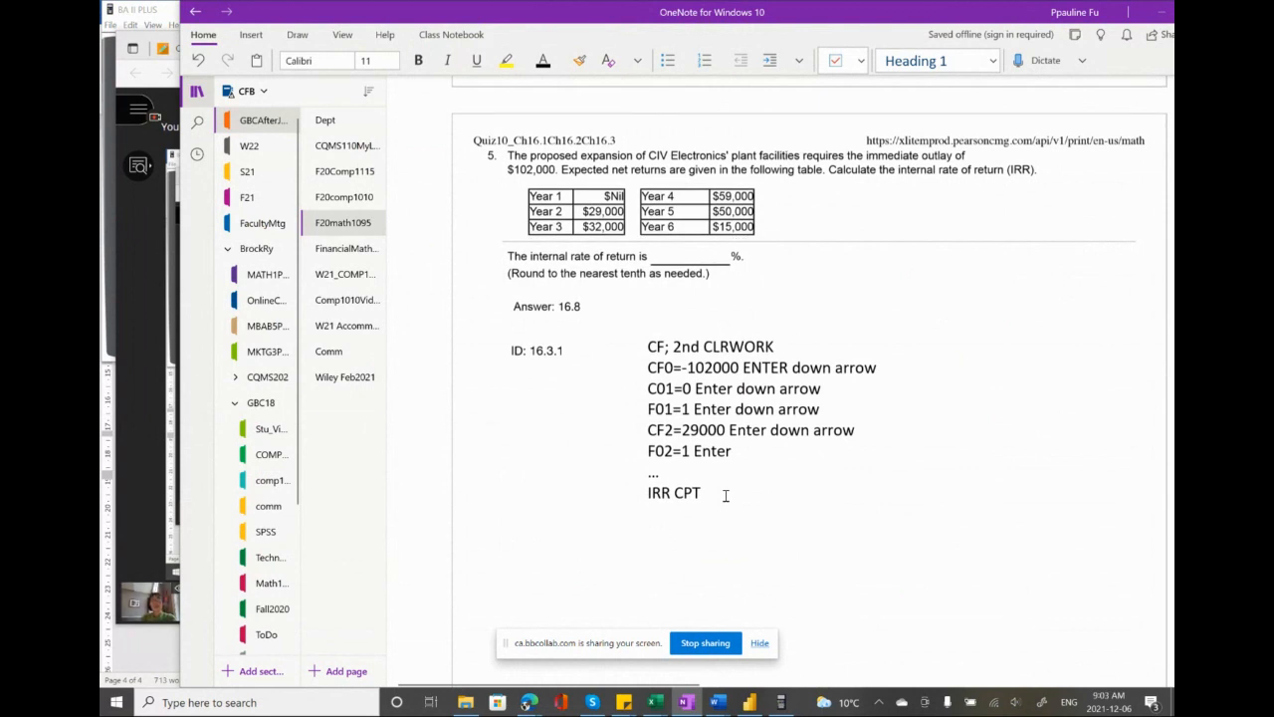
left_click(725, 495)
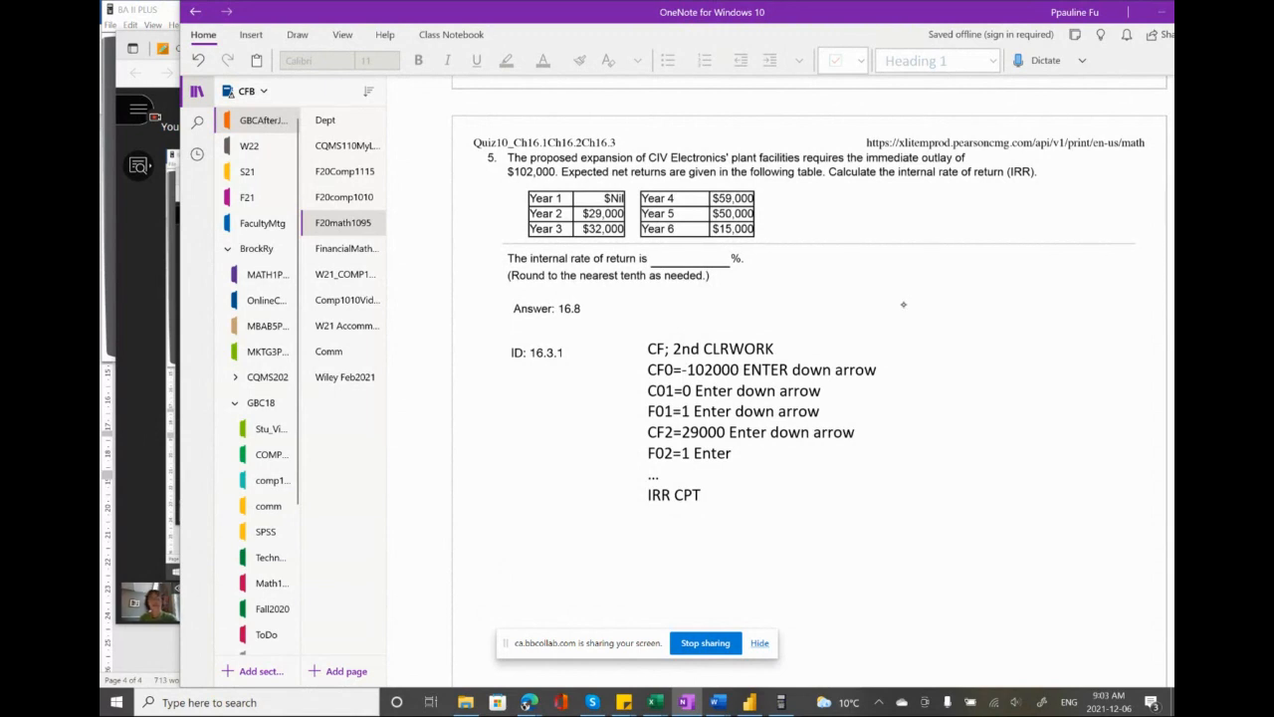
- Underline $102,000 in question 5, label it CF0, and handwrite IRR beside the internal rate of return line
left_click_drag(498, 179, 557, 178)
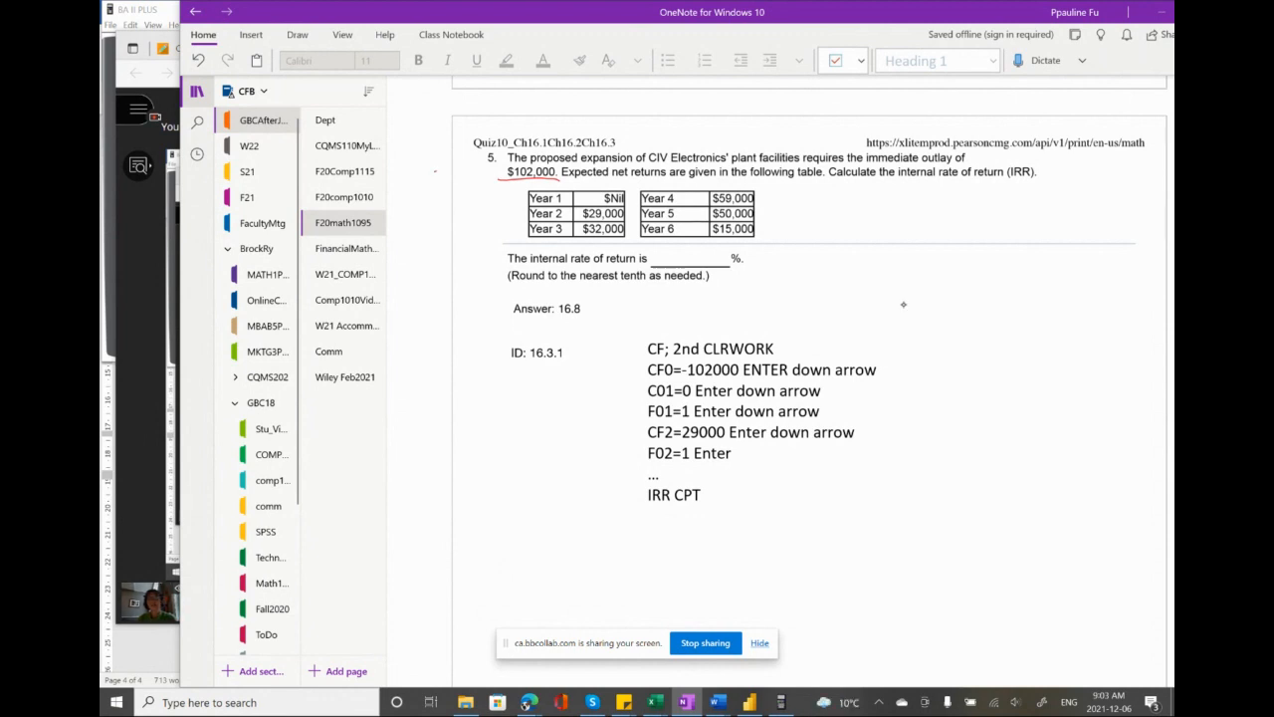
mouse_move(453, 170)
left_mouse_down()
mouse_move(445, 183)
mouse_move(466, 175)
left_mouse_up()
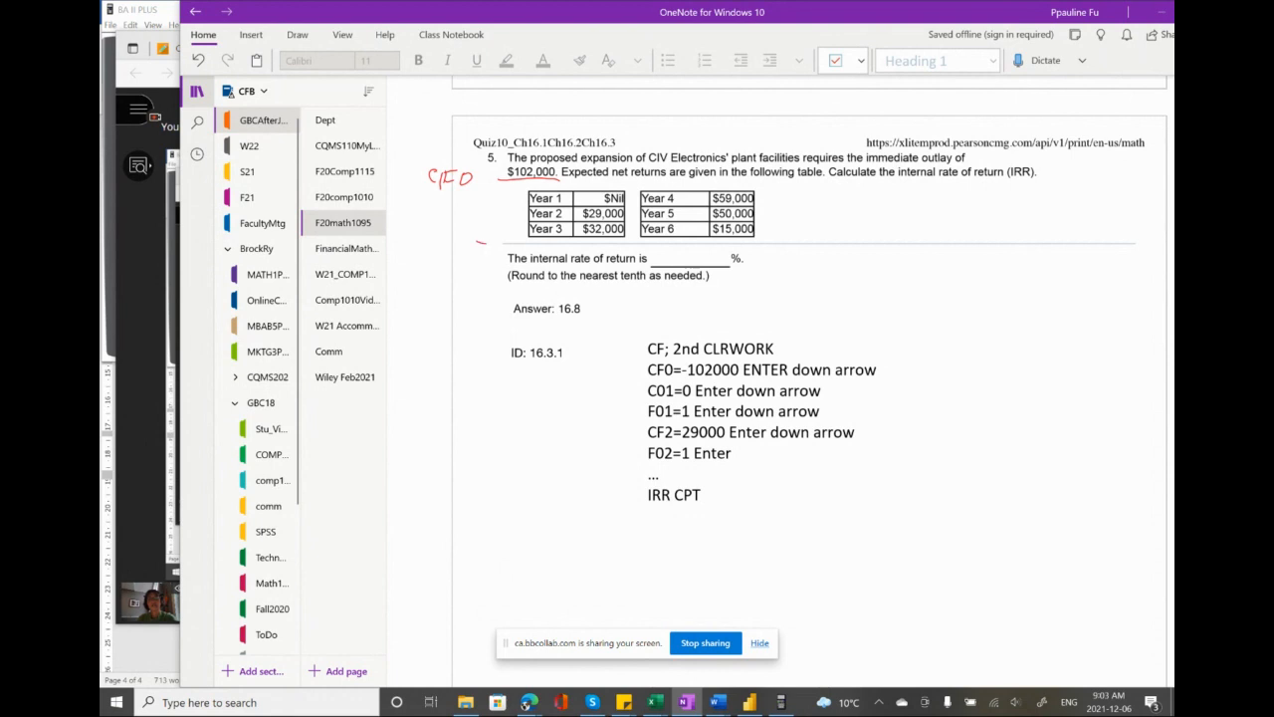
mouse_move(479, 242)
left_mouse_down()
mouse_move(482, 256)
mouse_move(516, 257)
left_mouse_up()
left_click(754, 250)
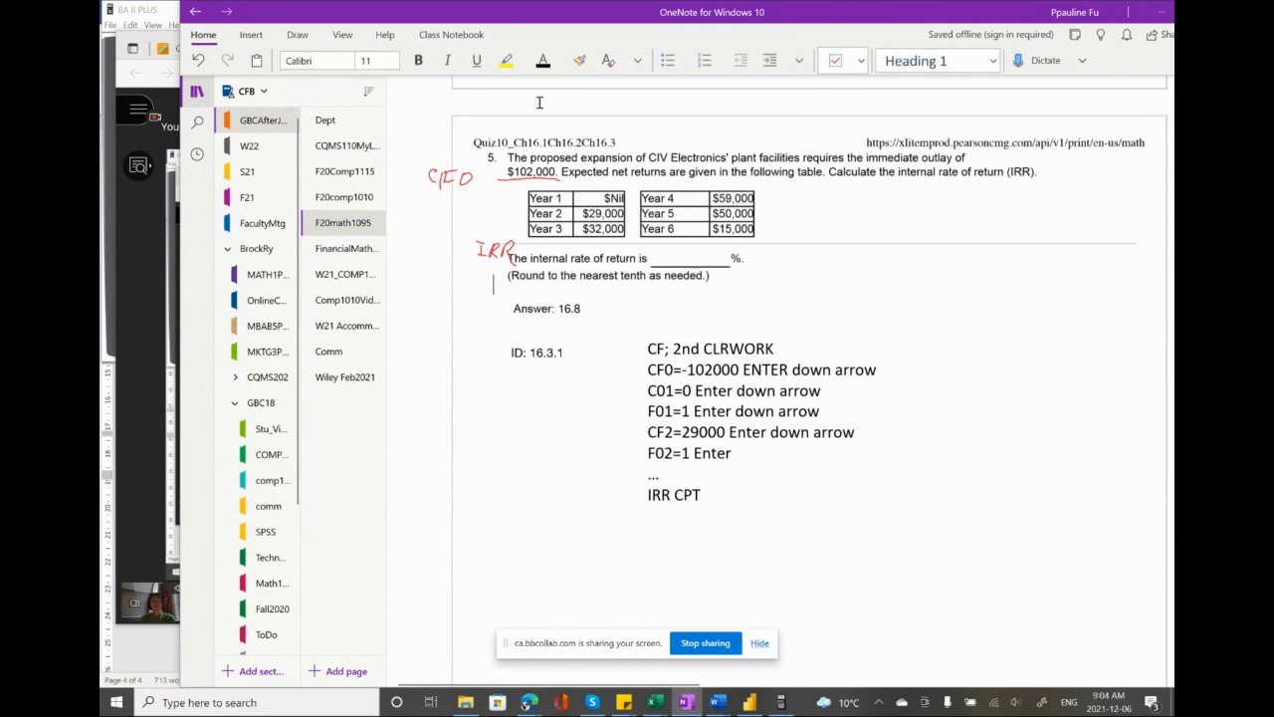
- Handwrite "2nd Quit" above question 5's keystroke notes in OneNote
left_click(160, 19)
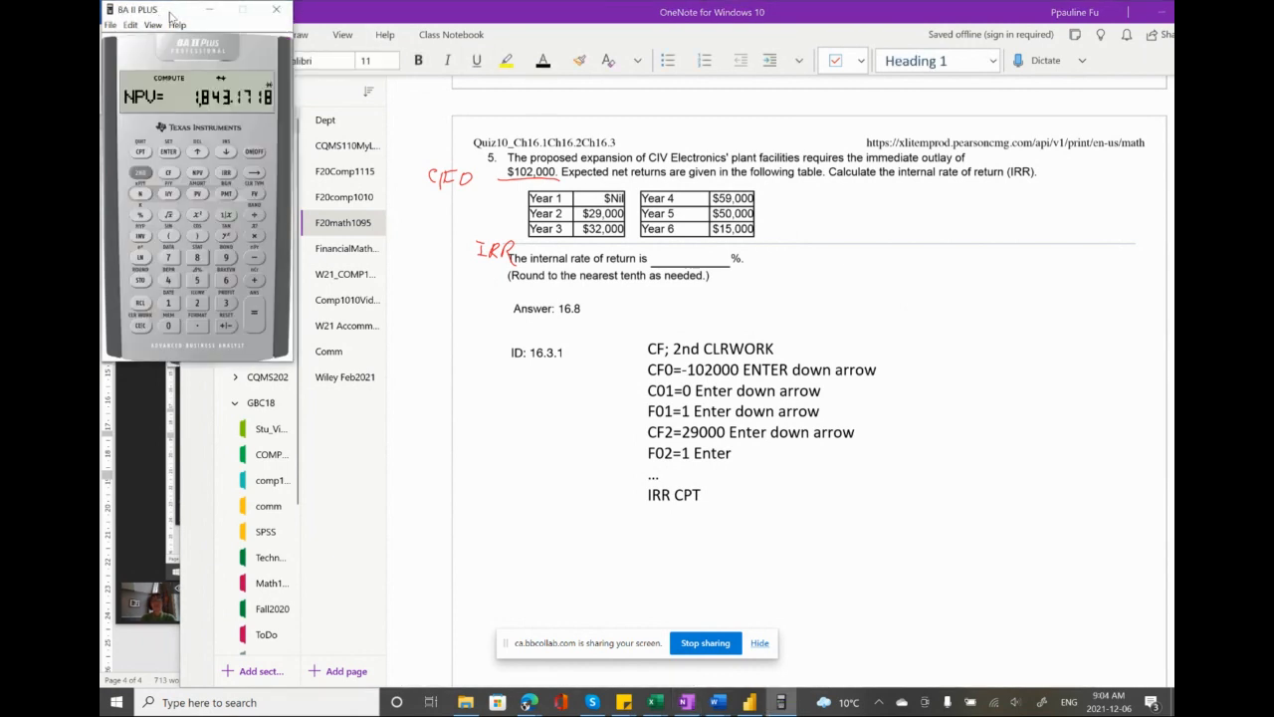
mouse_move(643, 310)
left_mouse_down()
mouse_move(653, 322)
mouse_move(706, 306)
mouse_move(732, 325)
left_mouse_up()
left_click_drag(740, 315, 755, 328)
left_click_drag(745, 315, 767, 313)
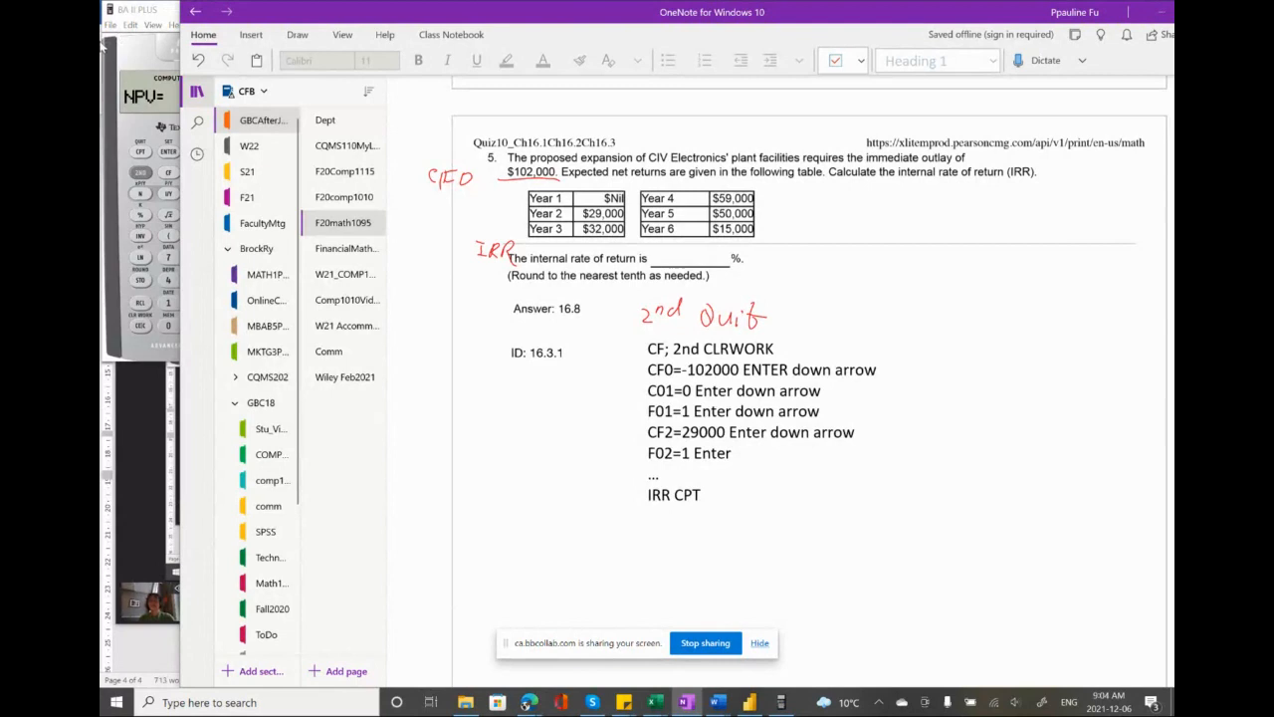
- Switch to the BA II Plus calculator, quit the NPV worksheet, and open and clear the cash flow worksheet
left_click(164, 148)
left_click(143, 173)
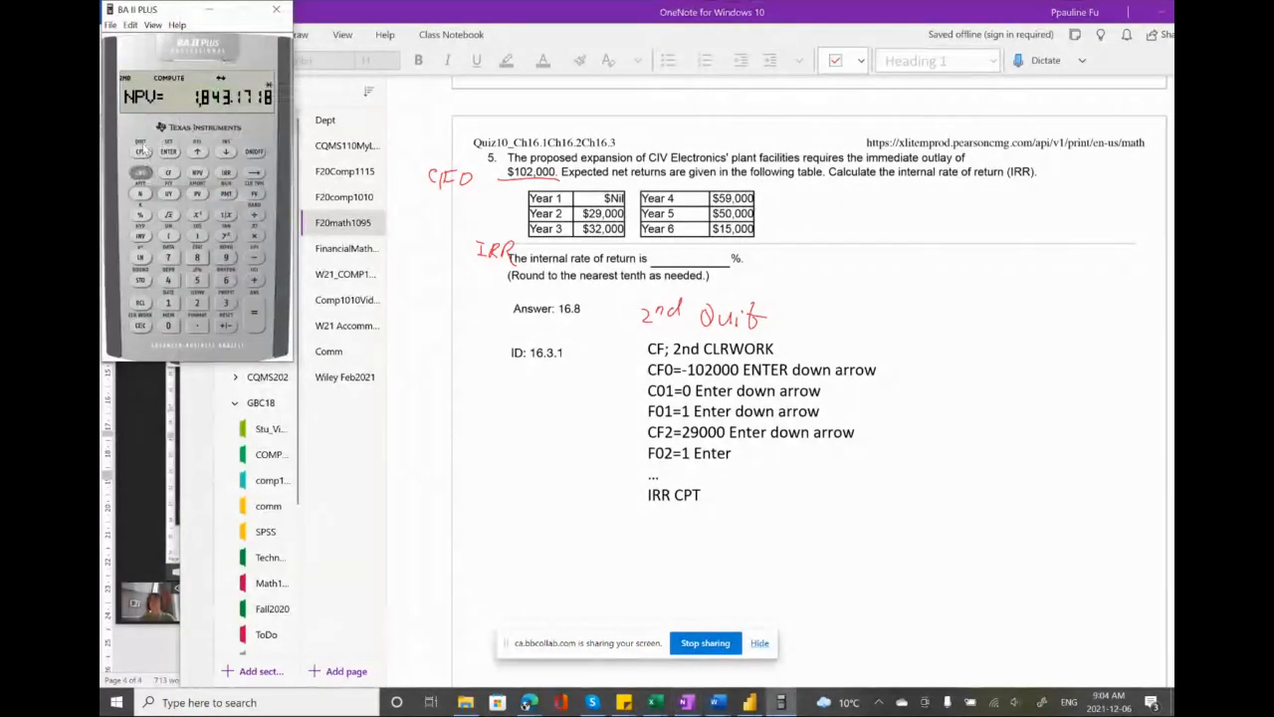
left_click(143, 152)
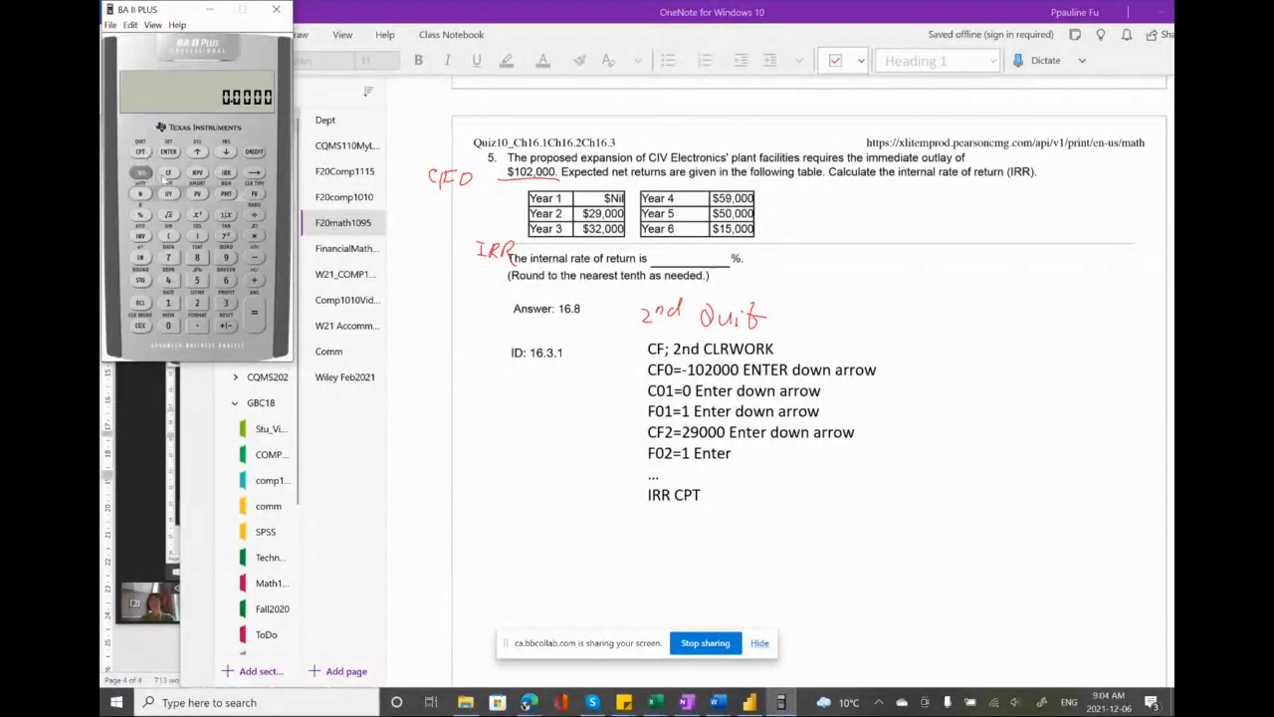
left_click(169, 174)
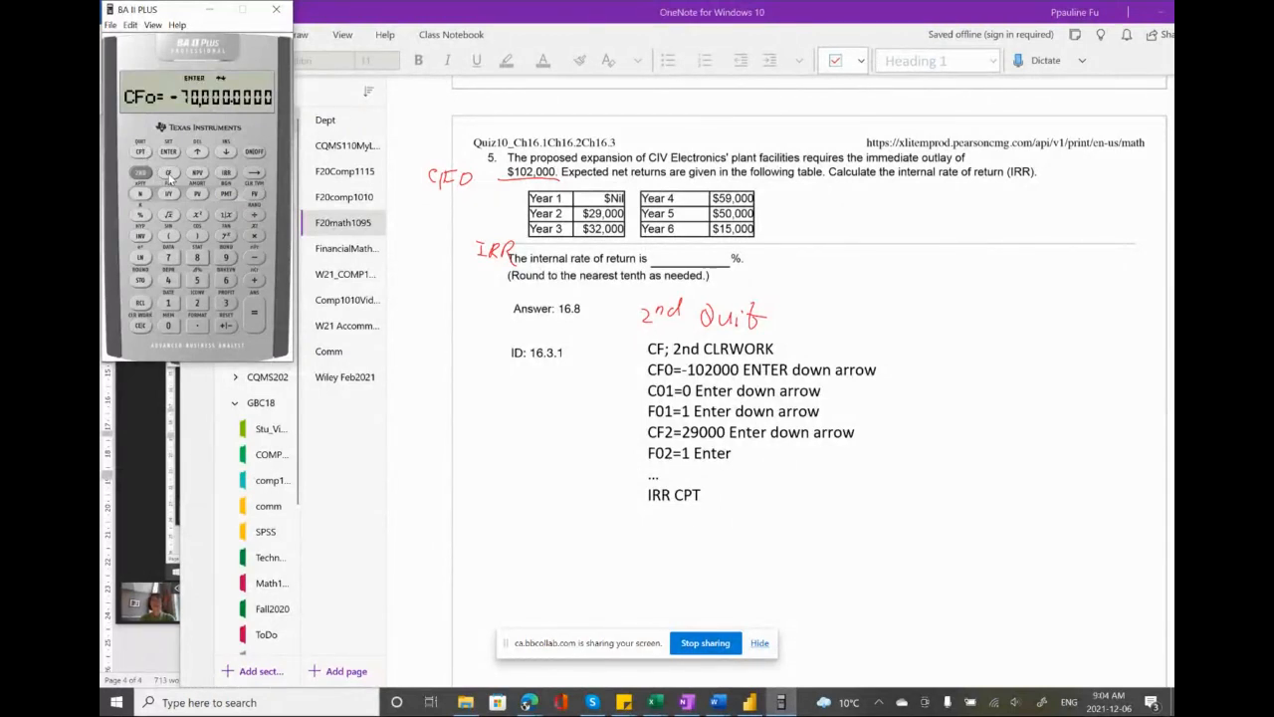
left_click(142, 174)
left_click(144, 324)
- Enter -102,000 as the initial cash flow CFo and advance to C01
left_click(169, 303)
left_click(168, 325)
left_click(198, 304)
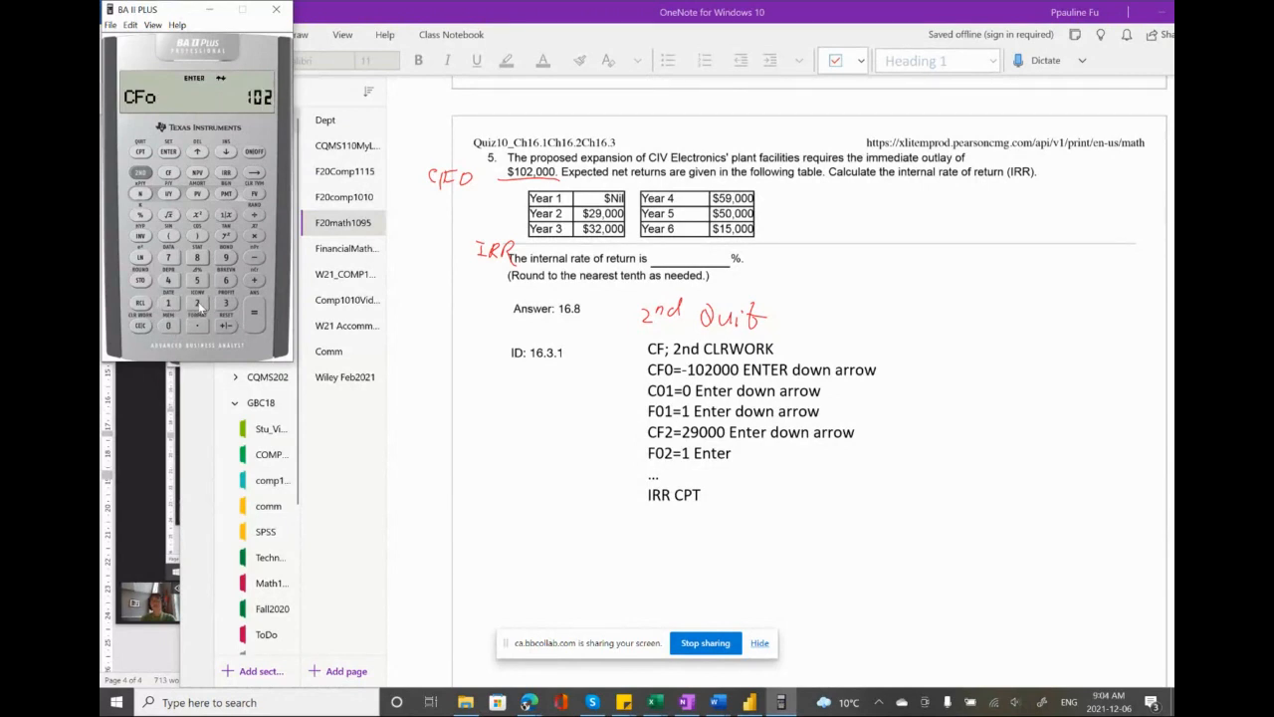
left_click(170, 325)
left_click(169, 325)
left_click(170, 324)
left_click(228, 326)
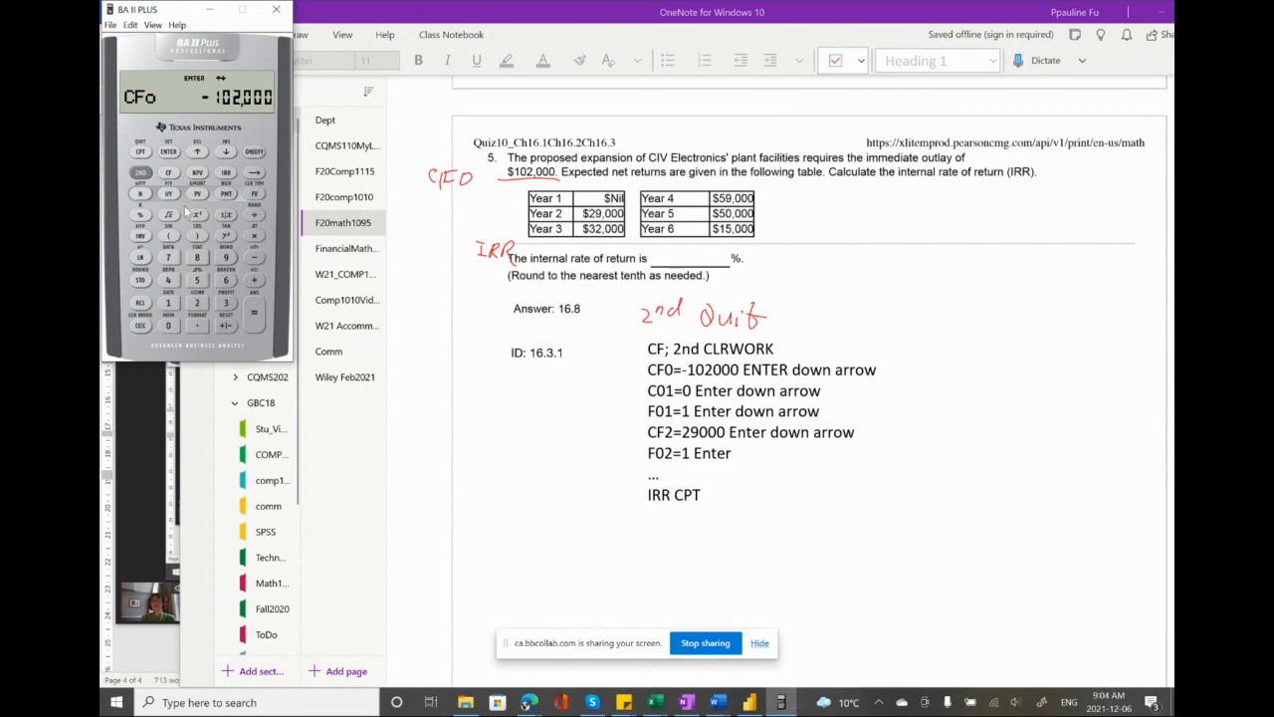
left_click(169, 151)
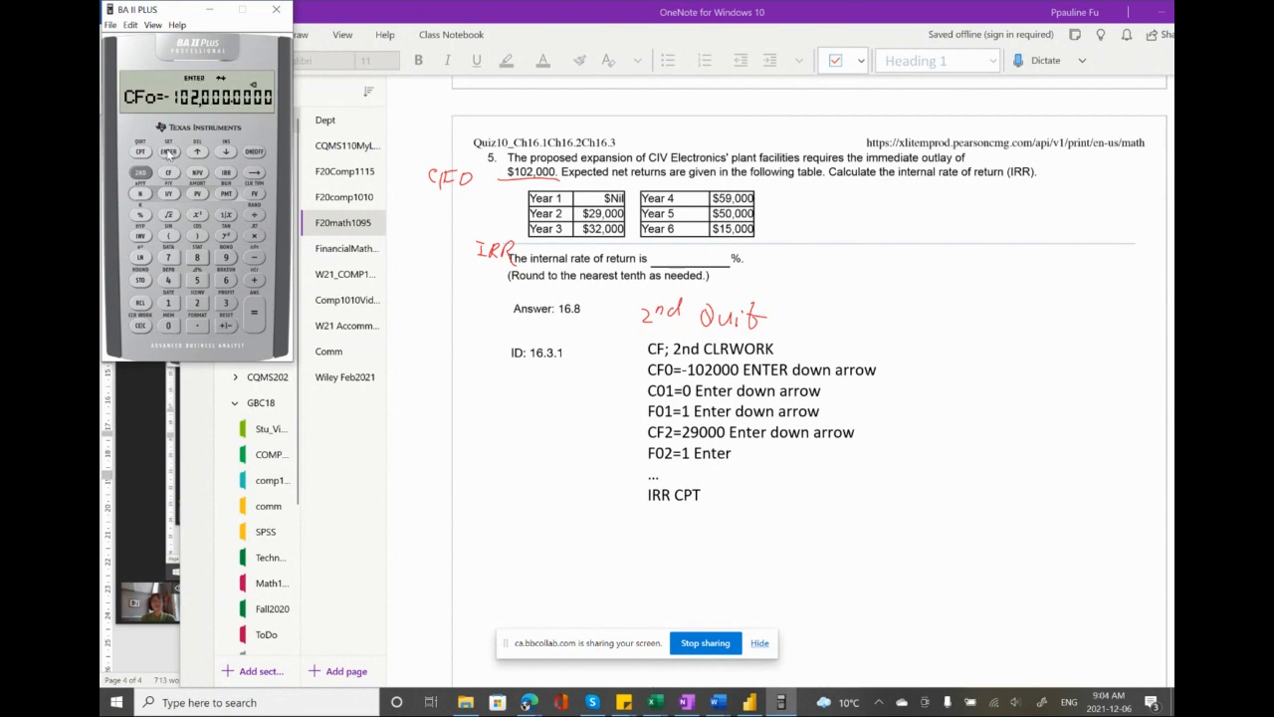
left_click(226, 152)
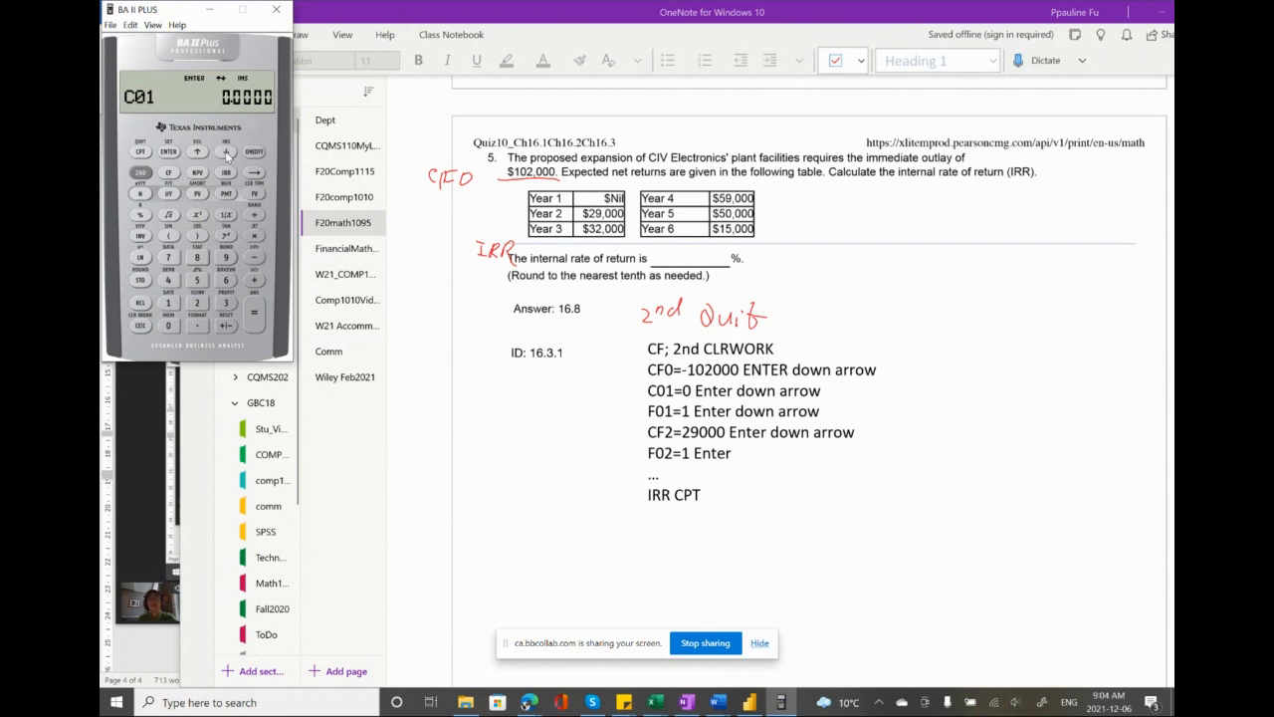
- Switch to OneNote, label Year 1 as C01 and write 0 beside its $Nil return
left_click_drag(499, 192, 507, 194)
left_click_drag(515, 191, 514, 196)
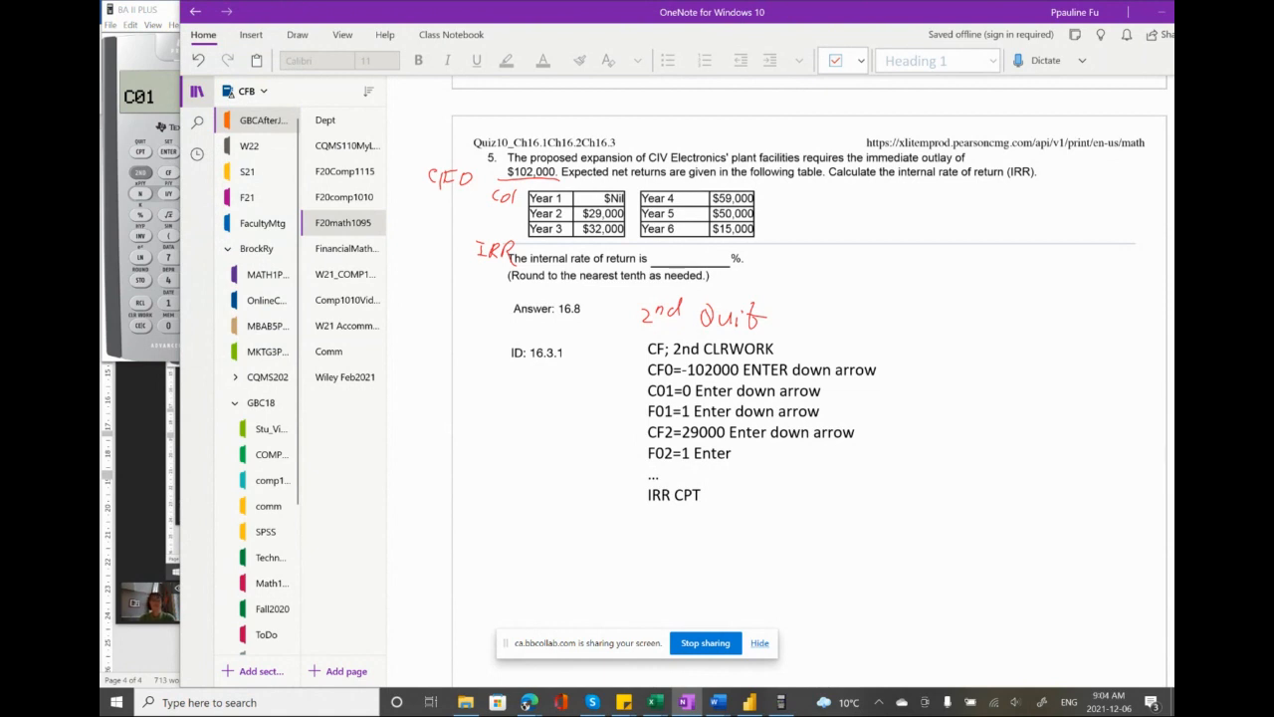
left_click_drag(585, 195, 588, 194)
- Return to the BA II Plus calculator, enter 0 for C01 with frequency F01 of 1, and advance to C02
left_click(140, 96)
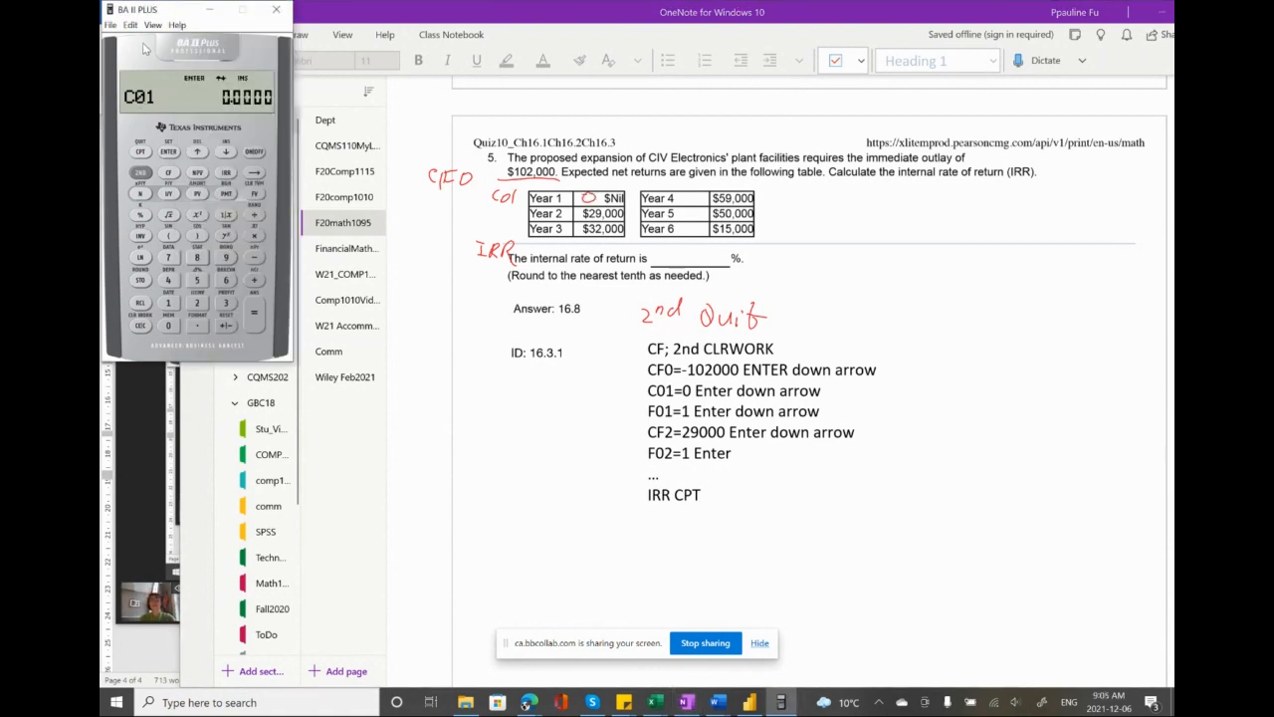
left_click(166, 326)
left_click(167, 151)
left_click(226, 151)
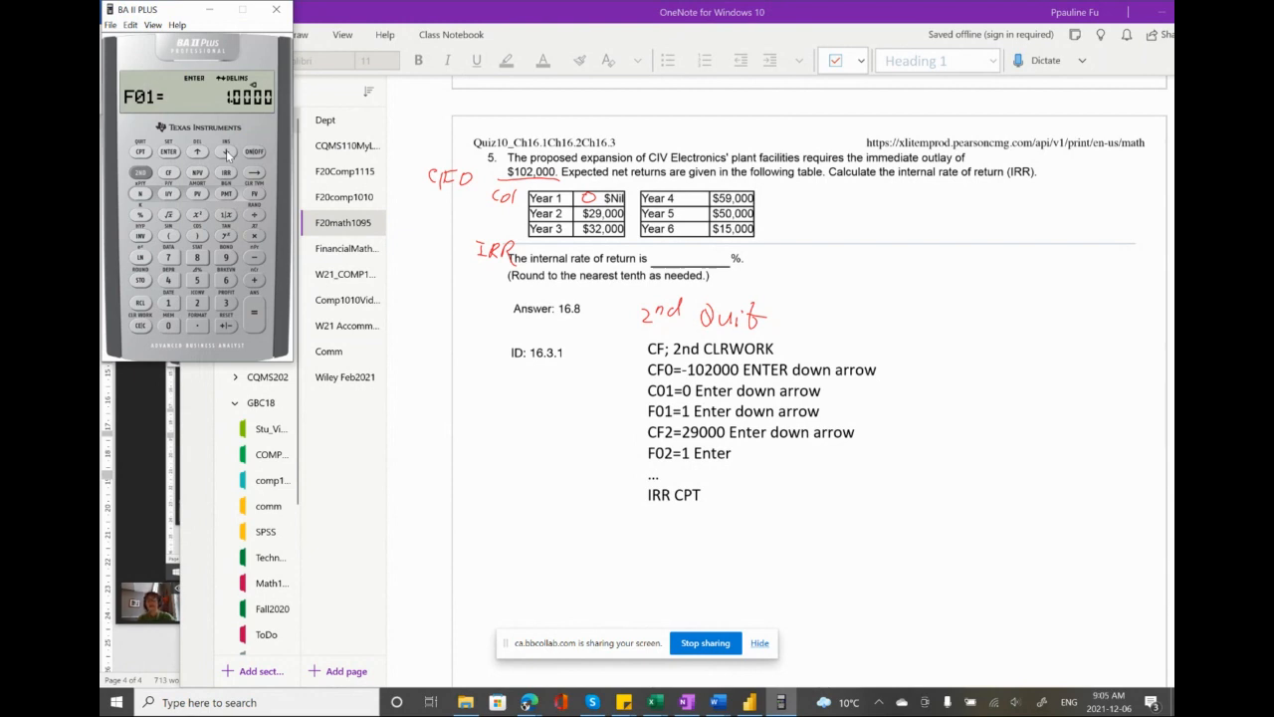
left_click(170, 304)
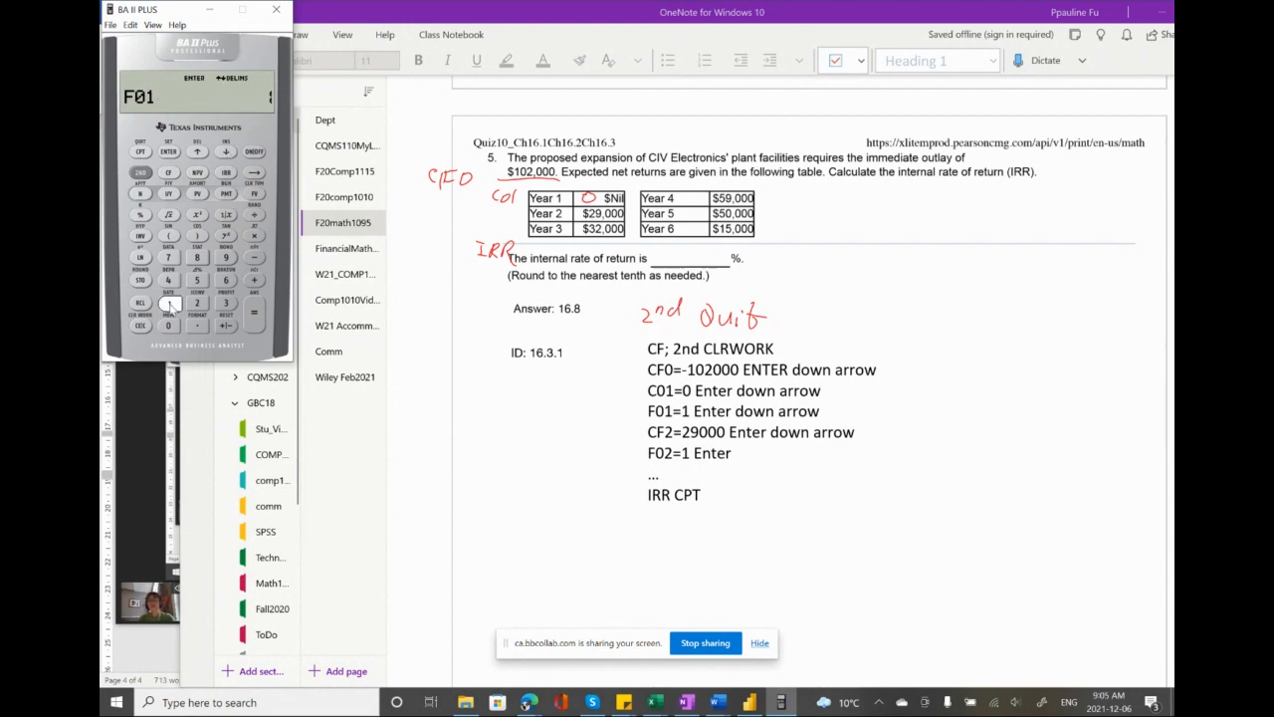
left_click(169, 154)
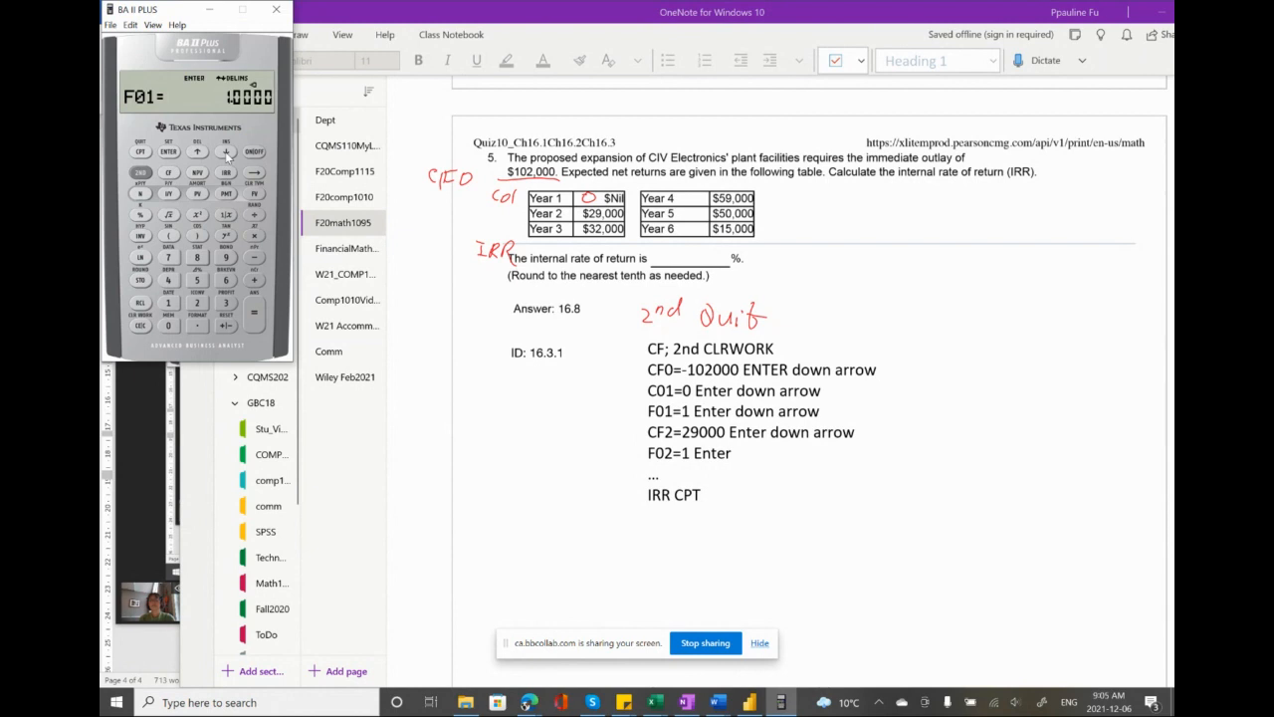
left_click(226, 151)
- Label Year 2 as C02 in OneNote and switch back to the BA II Plus calculator
left_click_drag(502, 211, 524, 222)
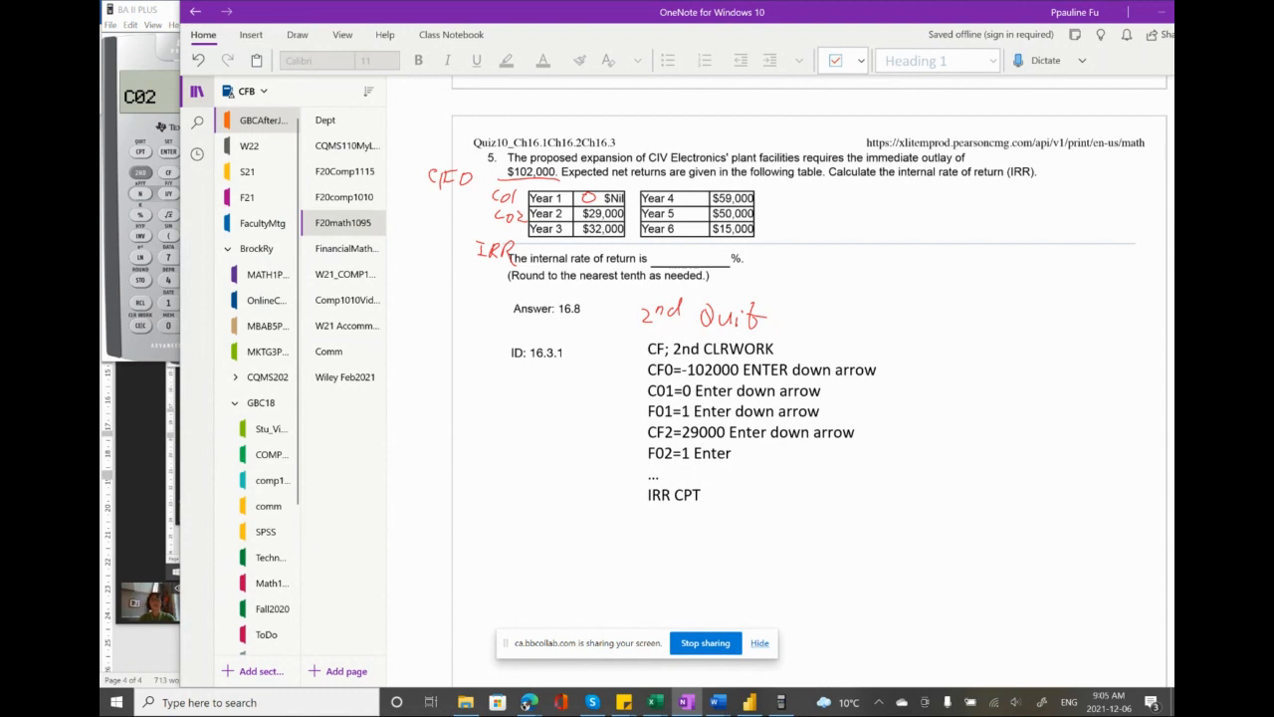
left_click(143, 123)
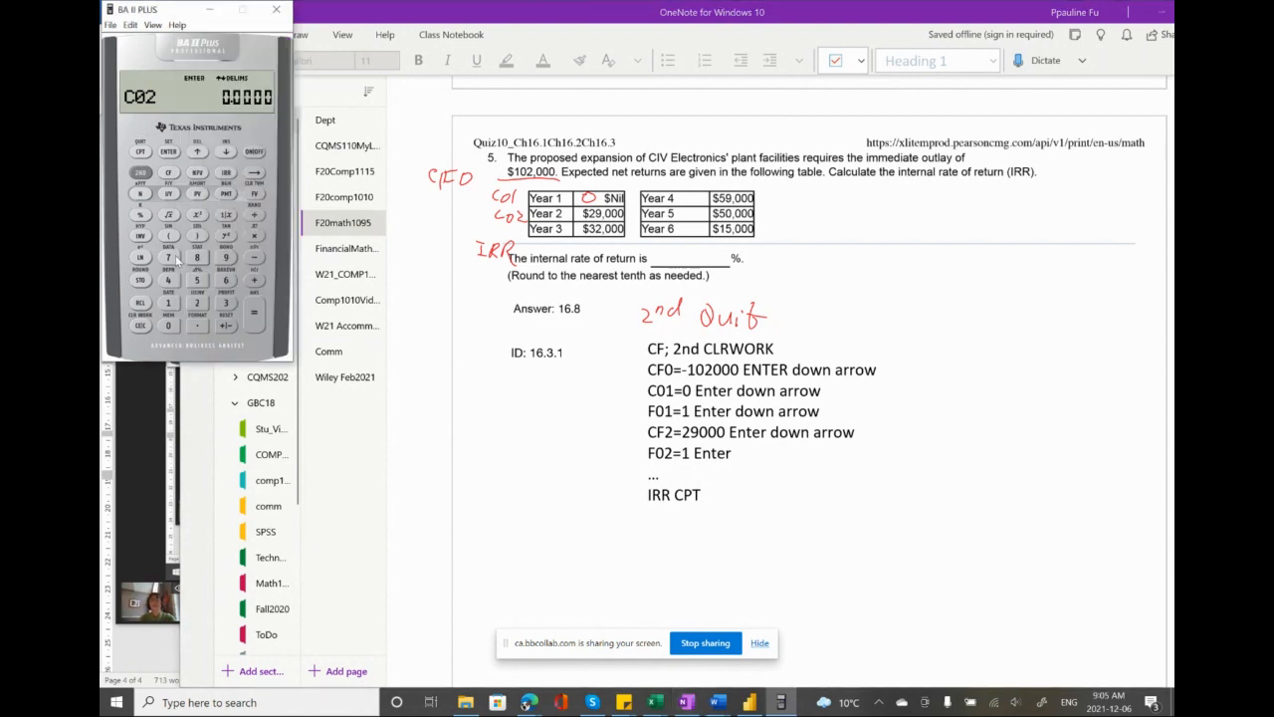
- Enter 29,000 for C02 with frequency F02 of 1, and advance to C03
left_click(198, 303)
left_click(224, 256)
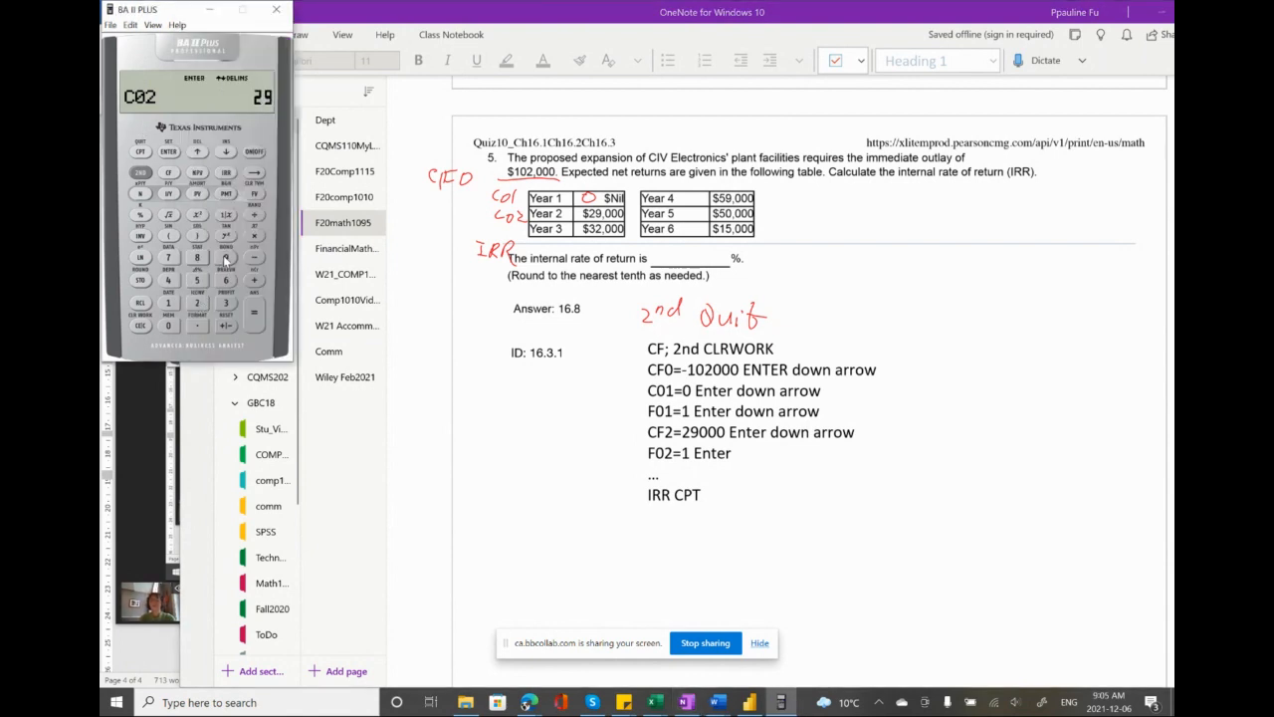
left_click(168, 326)
left_click(168, 328)
left_click(168, 327)
left_click(169, 151)
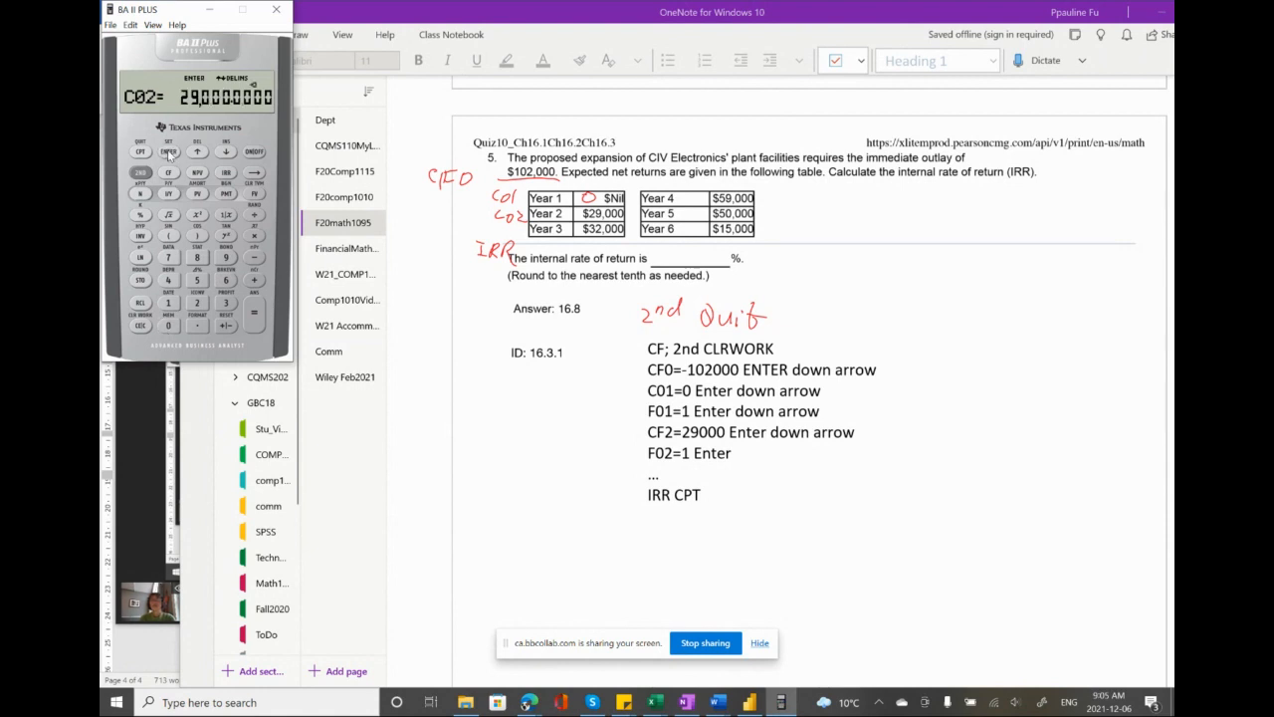
left_click(226, 151)
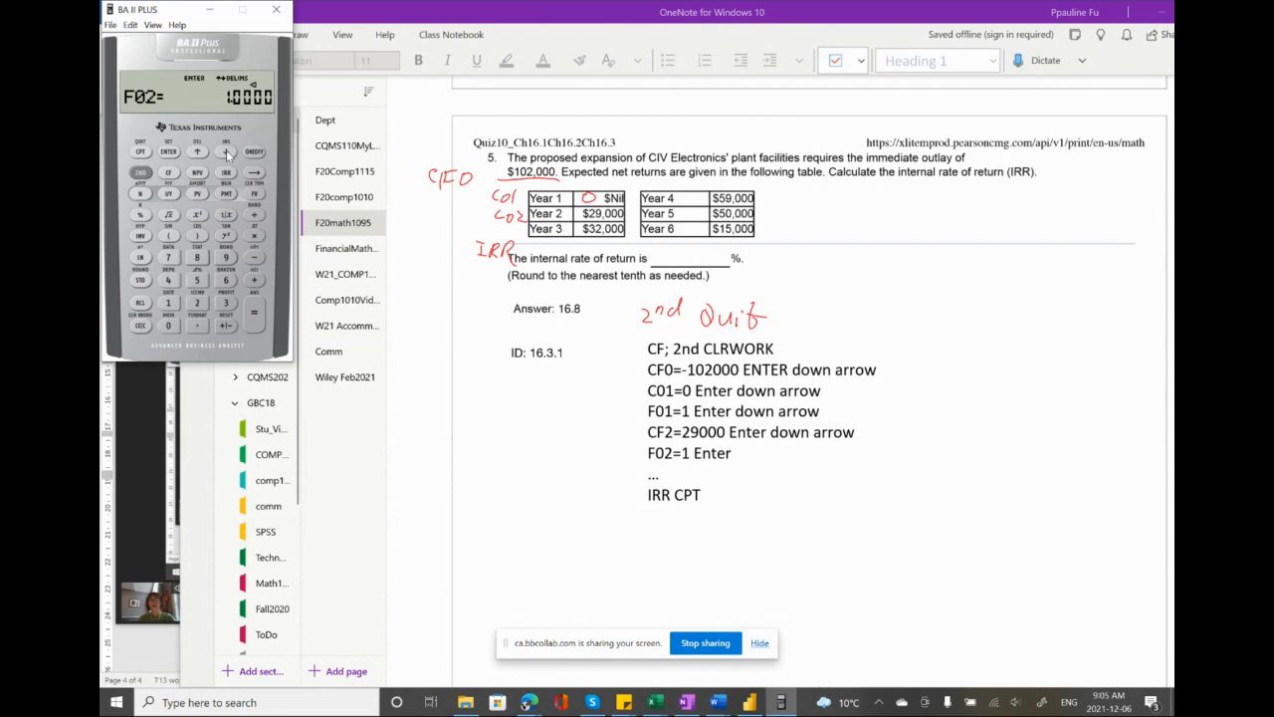
left_click(169, 303)
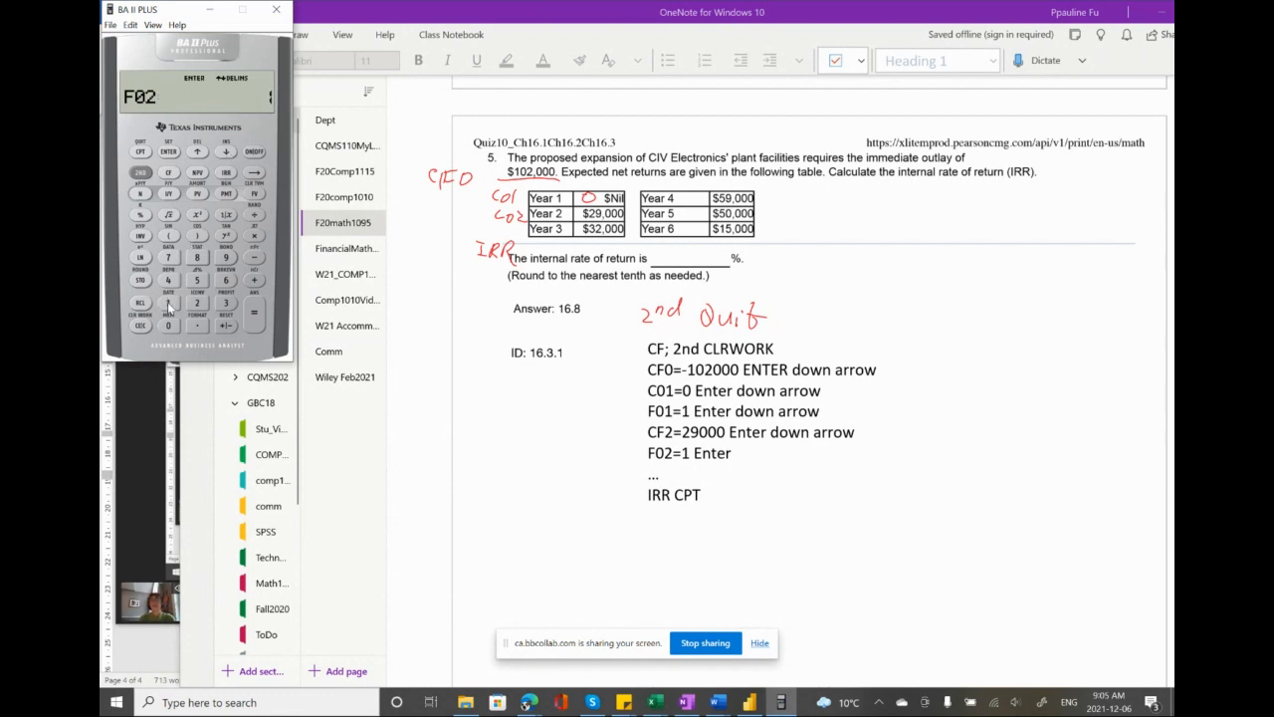
left_click(168, 152)
left_click(226, 152)
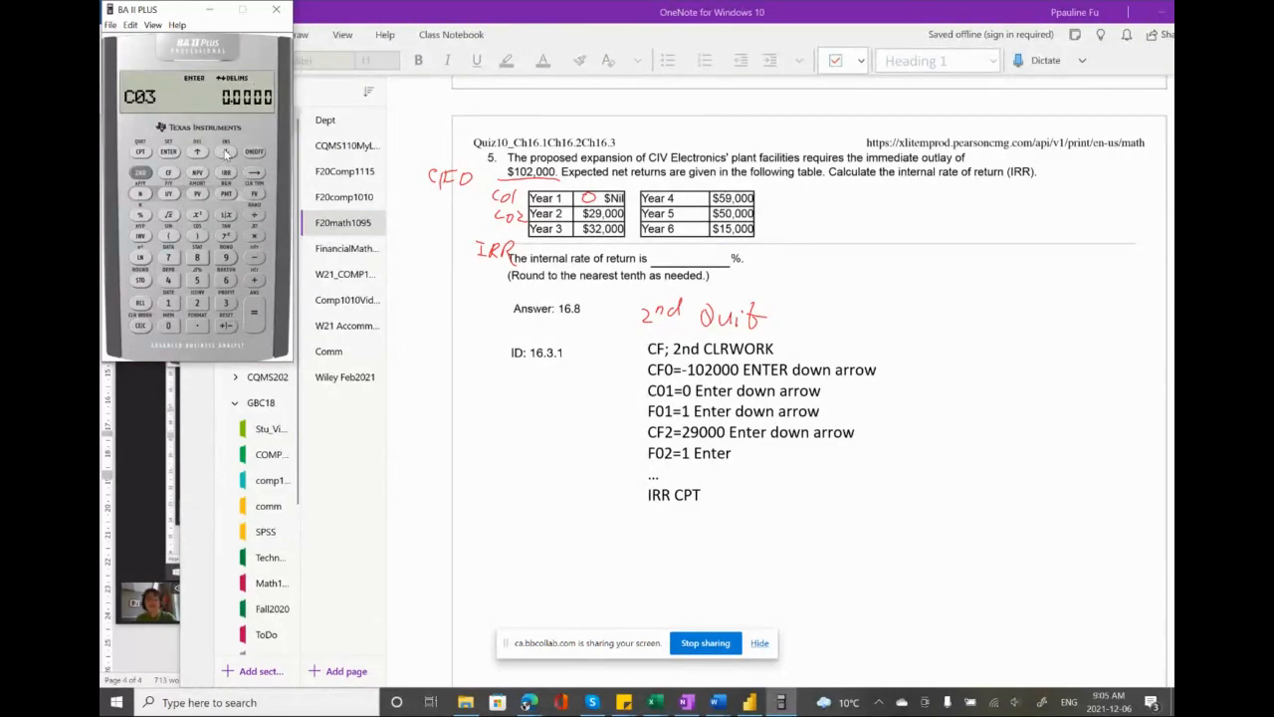
- Label Year 3 as C03 in OneNote, and on the BA II Plus calculator enter 3,200 for C03 with frequency F03 of 1, advancing to C04
left_click_drag(500, 227, 520, 242)
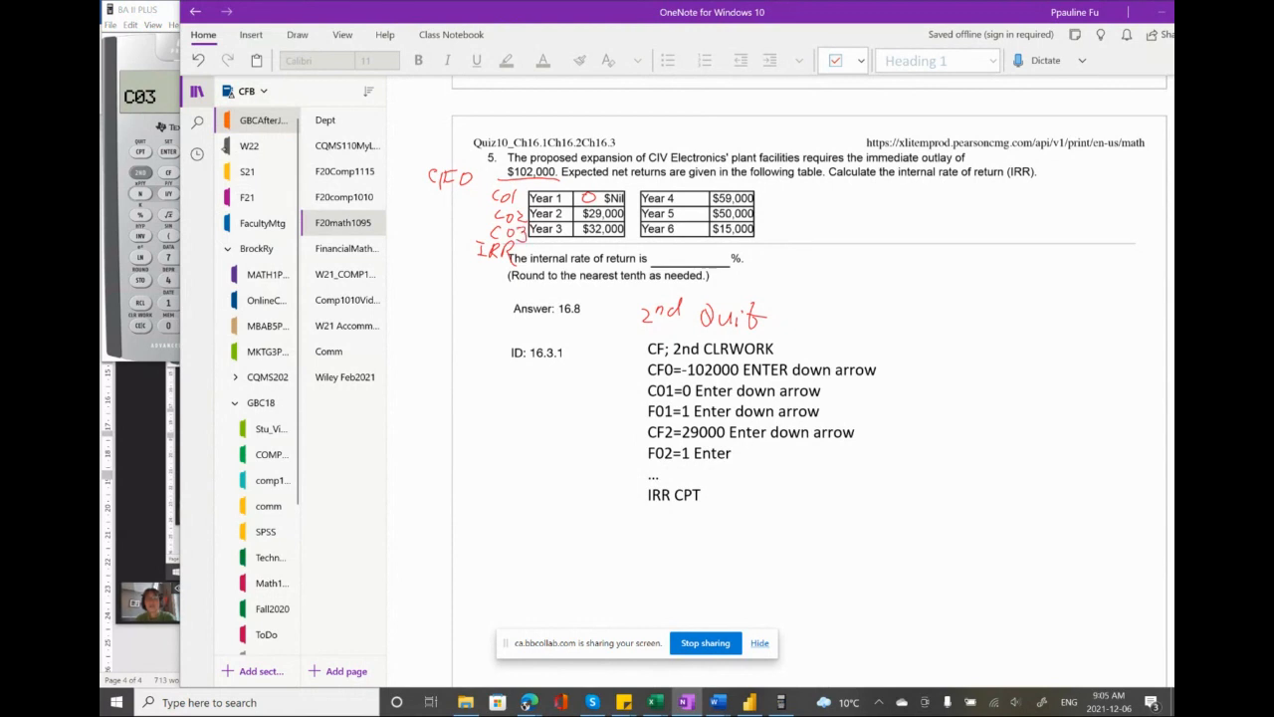
left_click(151, 64)
left_click(226, 305)
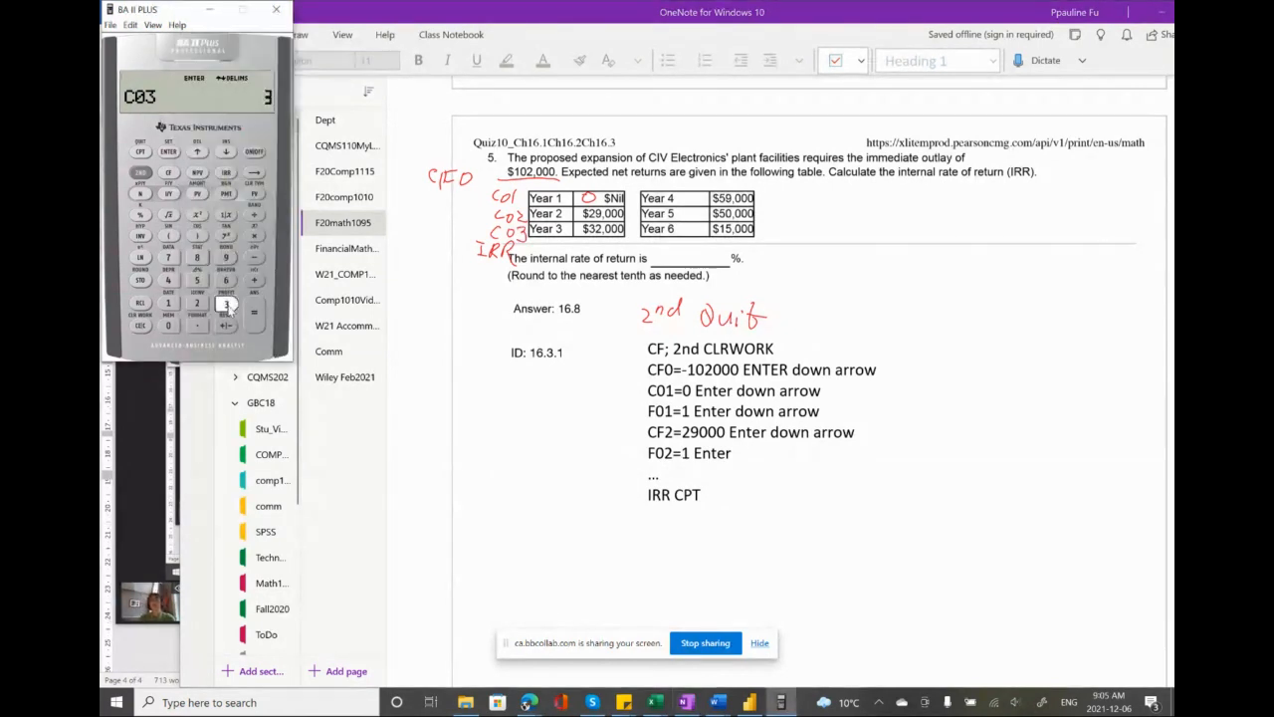
left_click(196, 303)
left_click(171, 325)
left_click(170, 326)
left_click(169, 152)
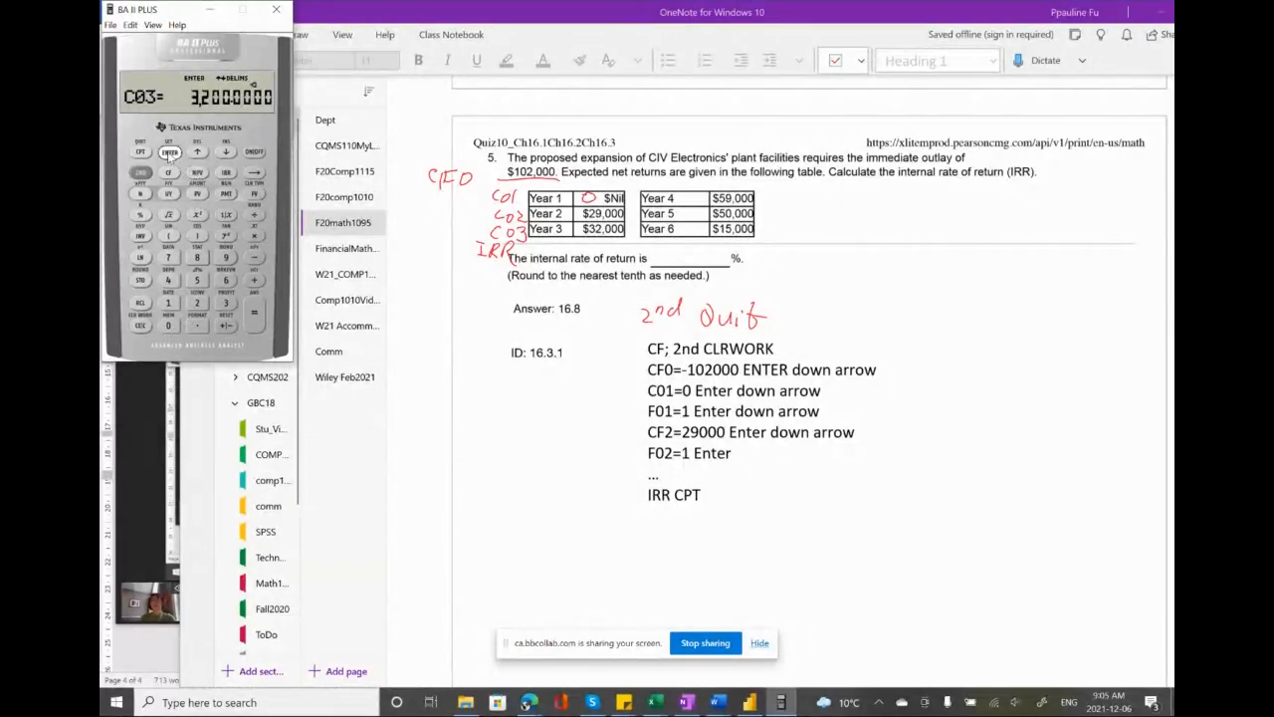
left_click(226, 153)
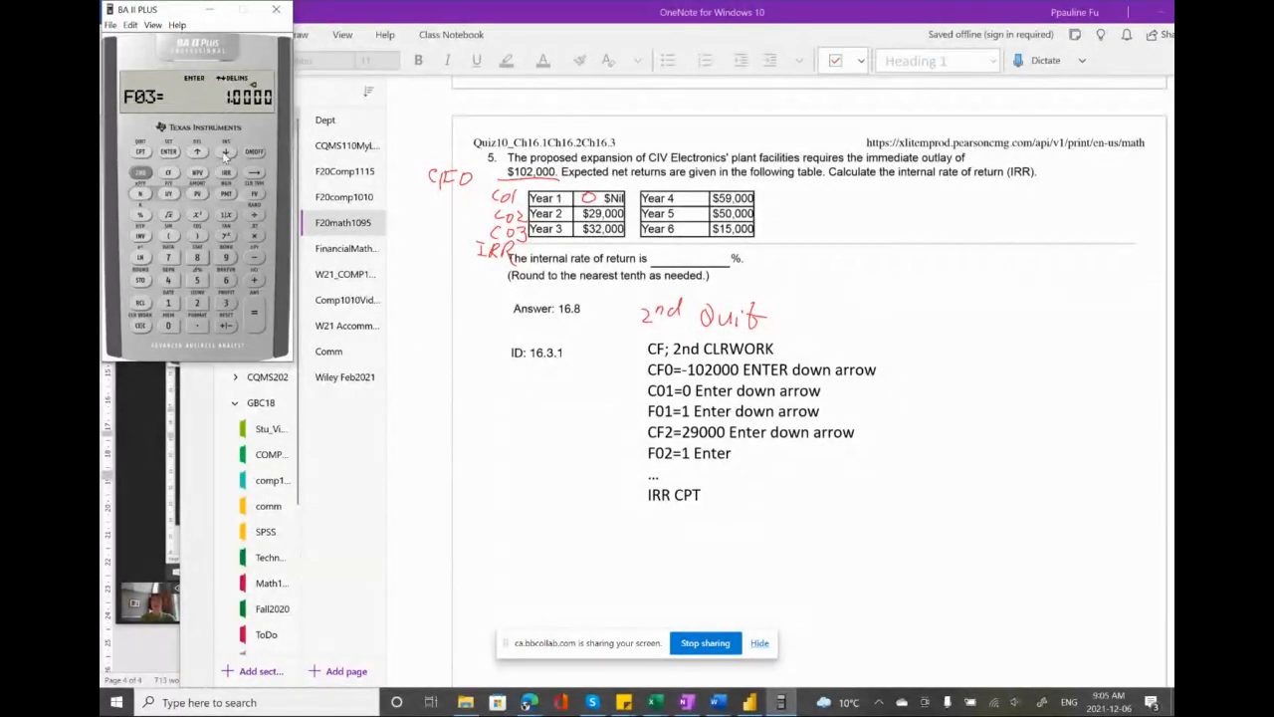
left_click(174, 307)
left_click(169, 153)
left_click(226, 153)
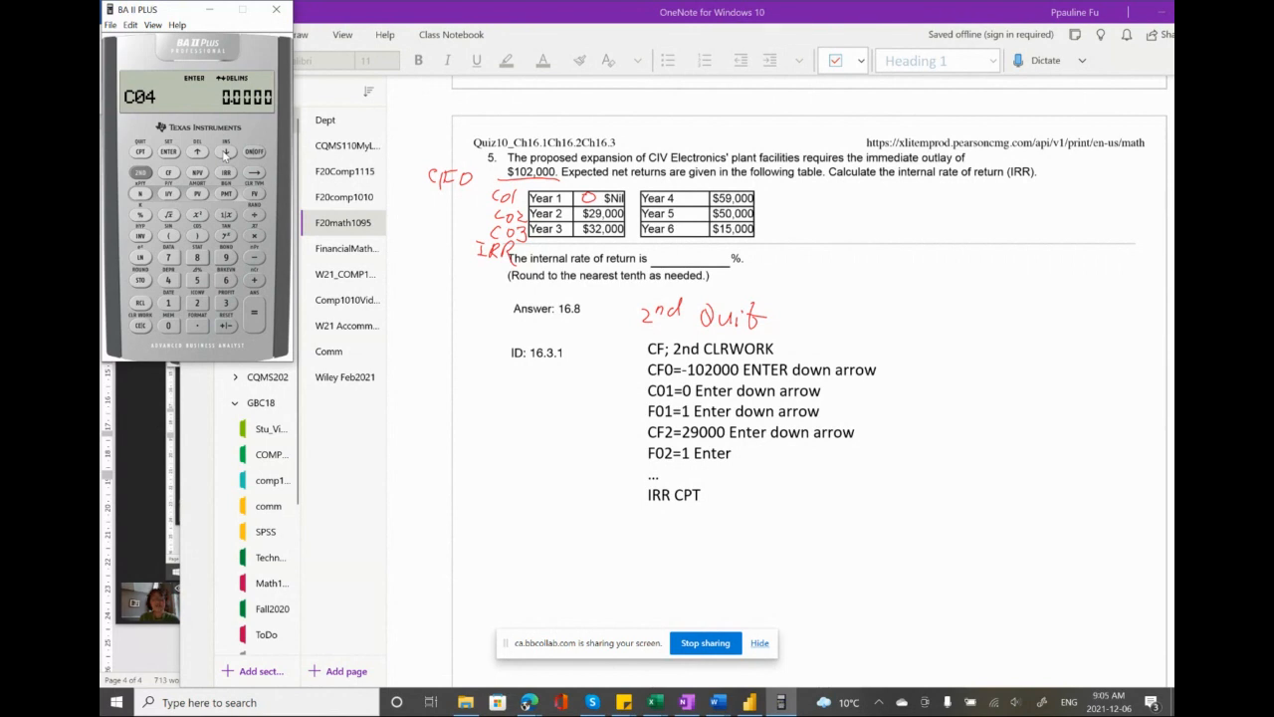
- Label Year 4 as C04 in OneNote, and on the BA II Plus calculator enter 59,000 for C04 with frequency F04 of 1, advancing to C05
left_click_drag(771, 192, 796, 207)
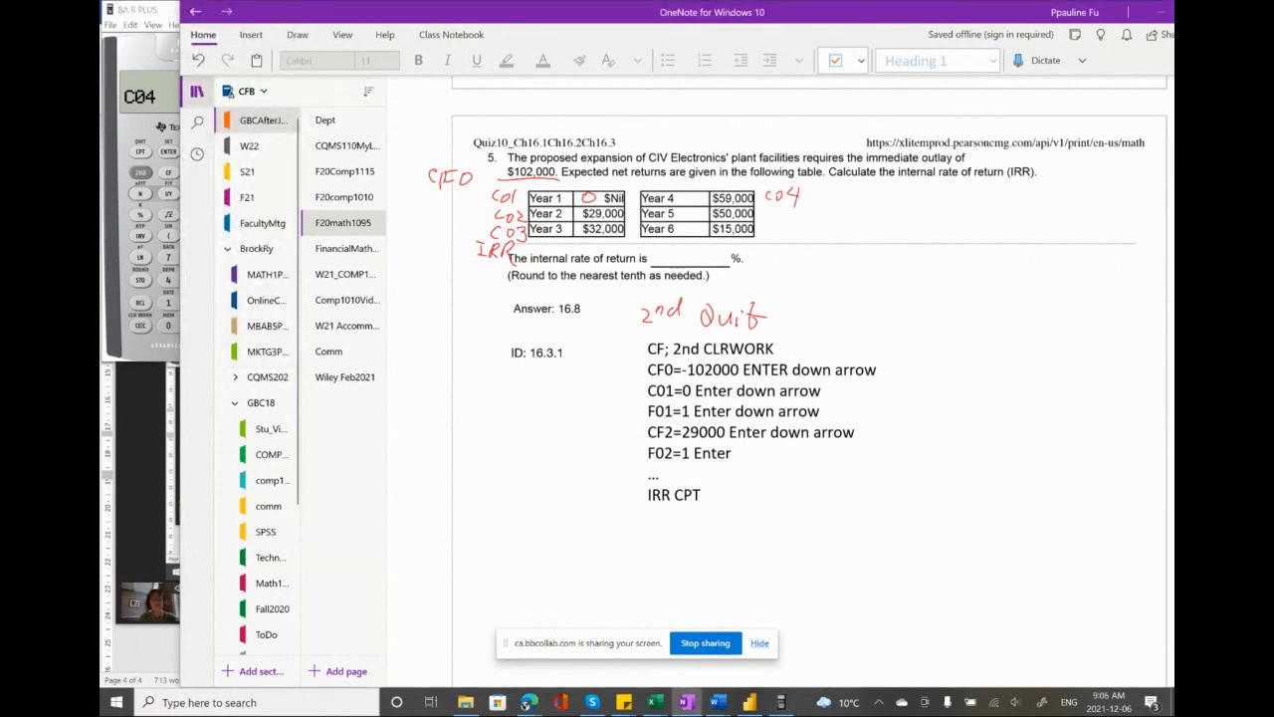
left_click(132, 136)
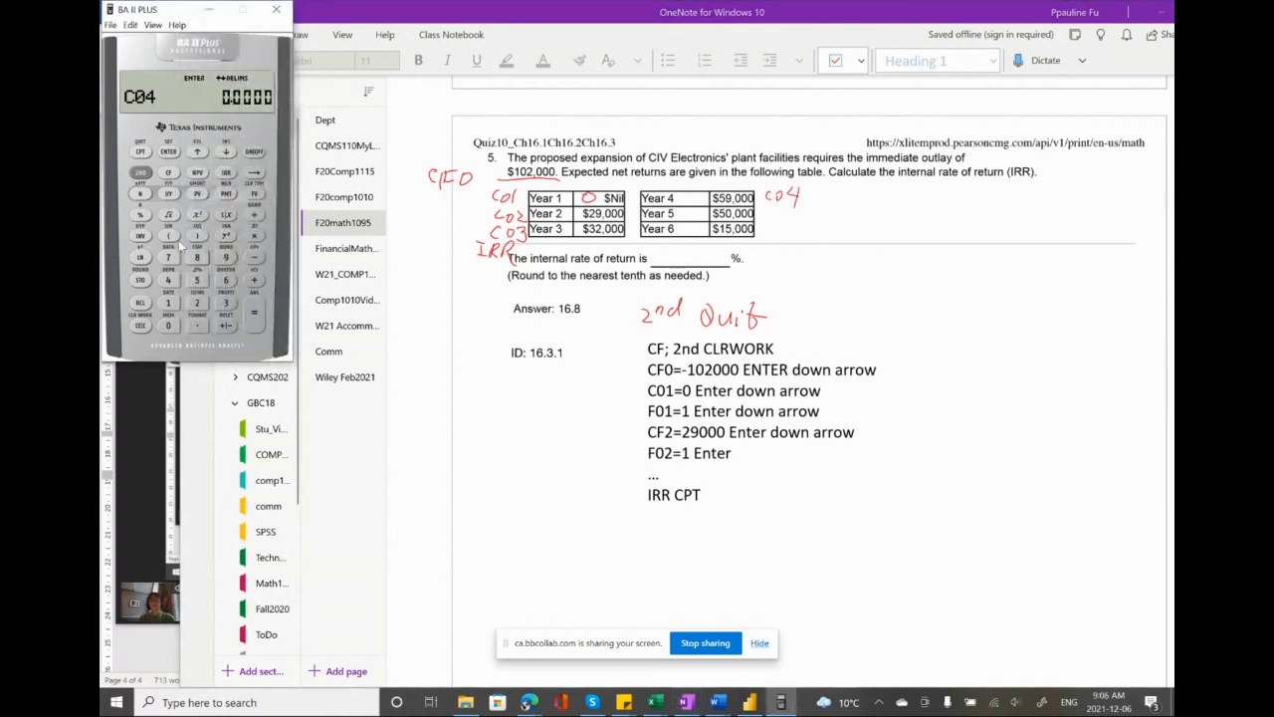
left_click(197, 281)
left_click(221, 259)
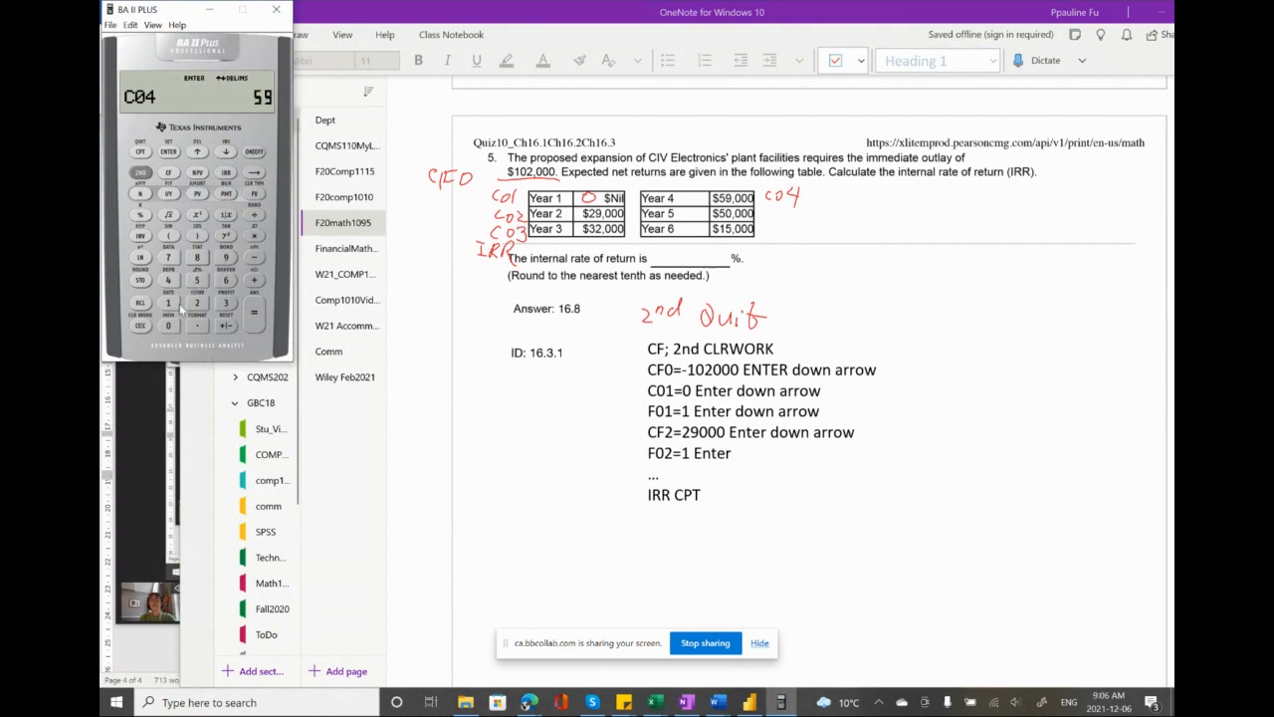
left_click(170, 325)
left_click(169, 325)
left_click(169, 325)
left_click(169, 153)
left_click(226, 153)
left_click(168, 303)
left_click(170, 153)
left_click(226, 152)
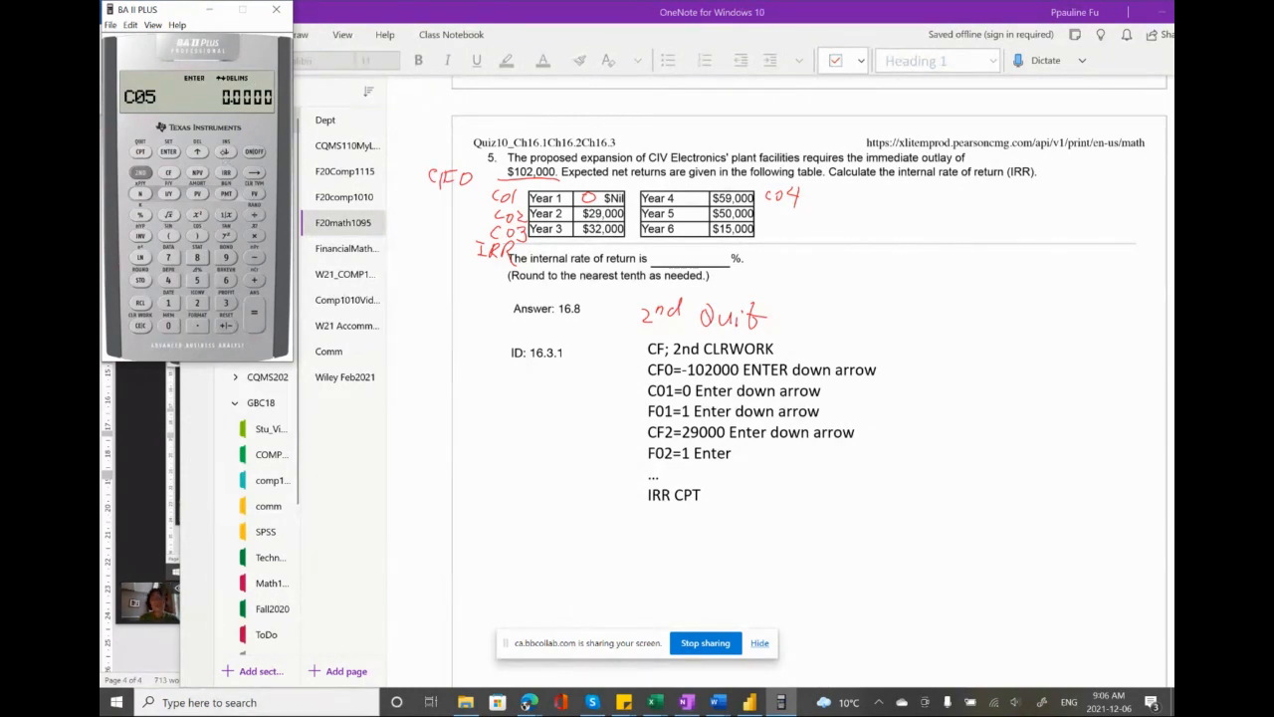
- Label Year 5 as C05 in OneNote, and on the BA II Plus calculator enter 50,000 for C05 with frequency F05 of 1, advancing to C06
left_click_drag(773, 211, 786, 211)
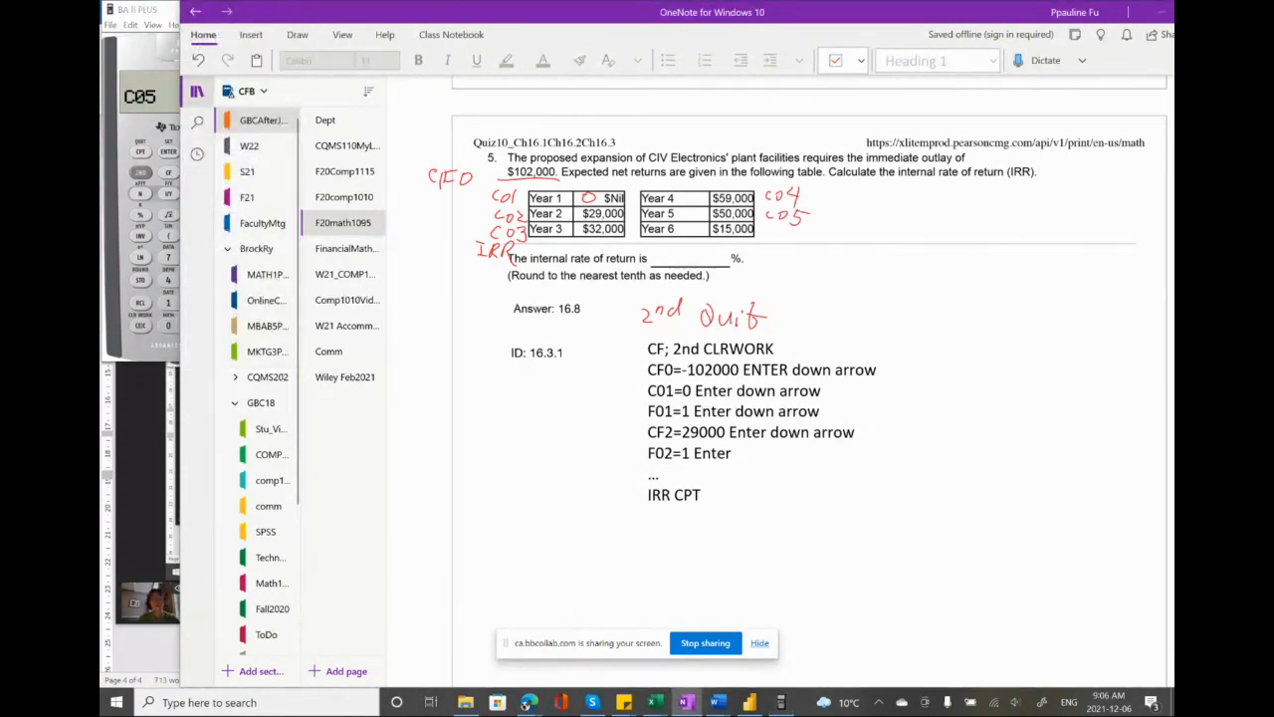
left_click(137, 66)
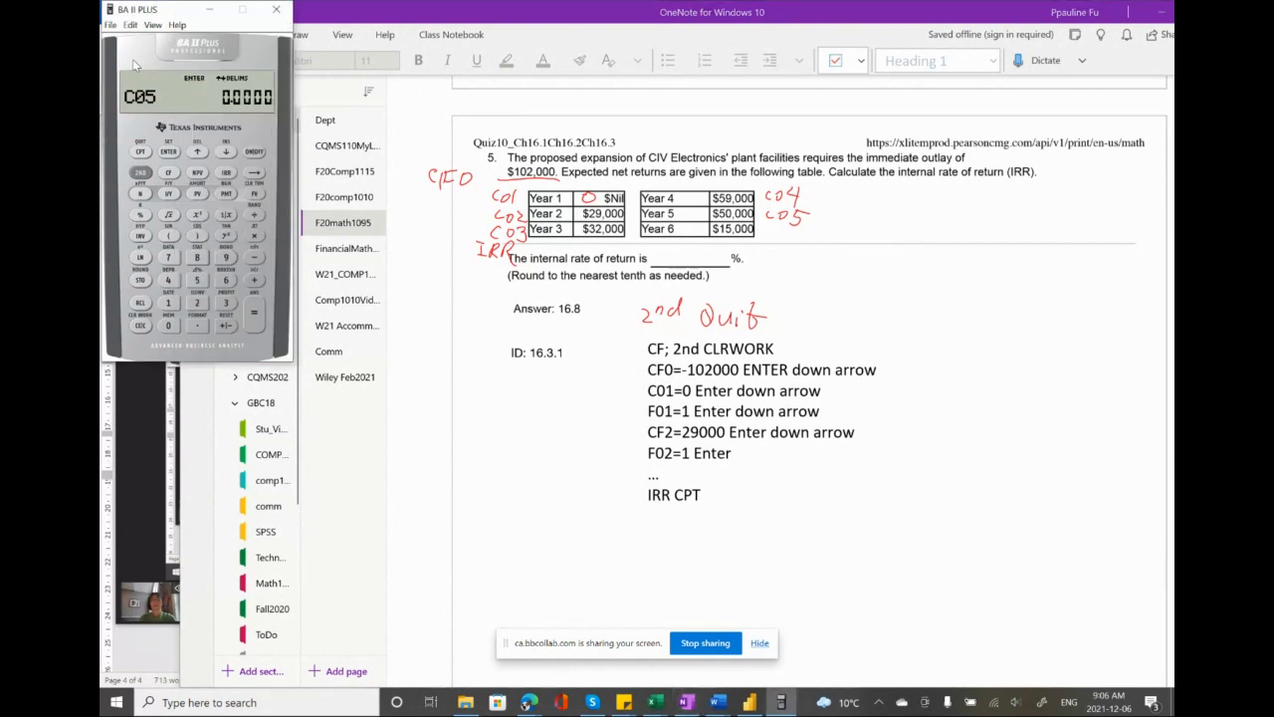
left_click(196, 280)
left_click(169, 325)
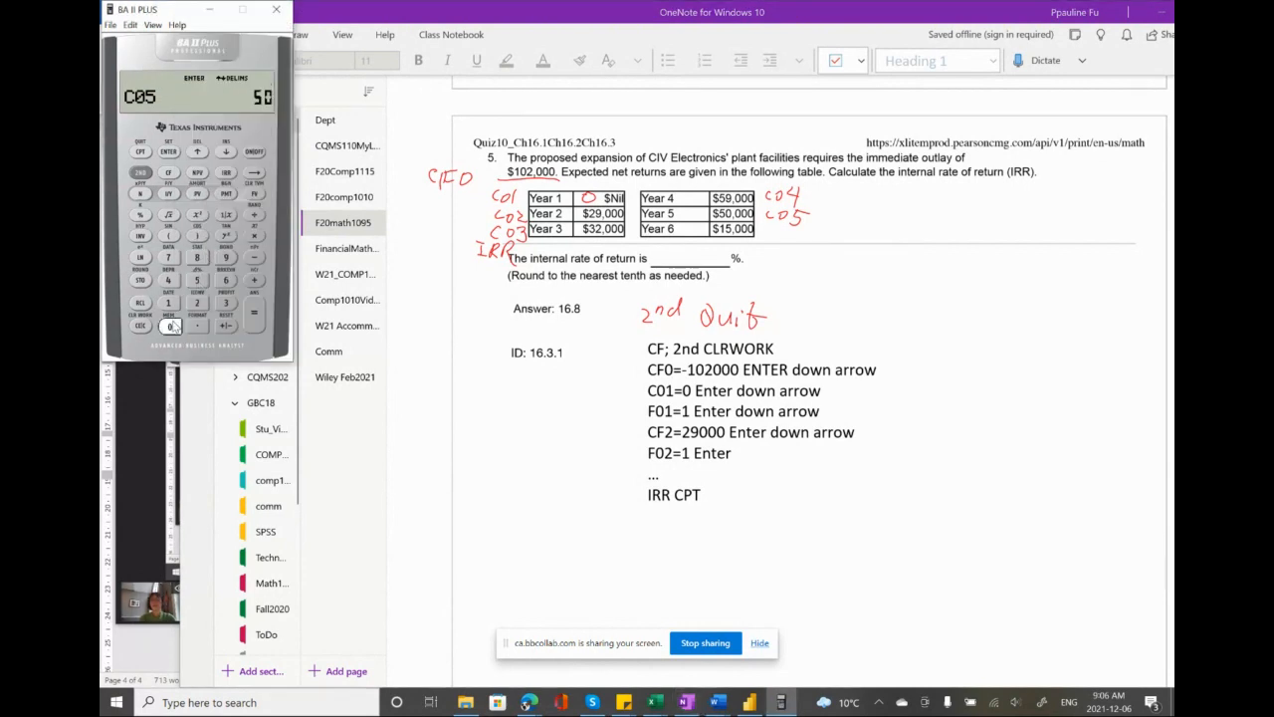
left_click(169, 325)
left_click(170, 326)
left_click(169, 326)
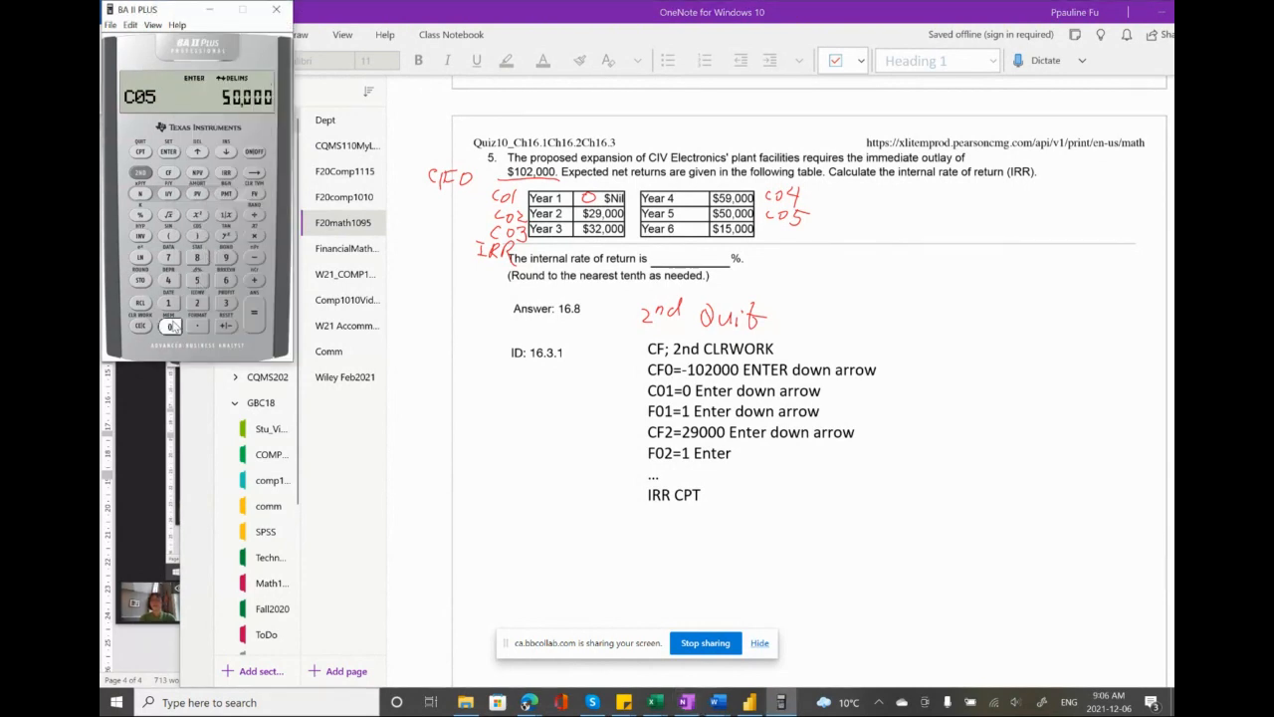
left_click(172, 151)
left_click(227, 152)
left_click(168, 301)
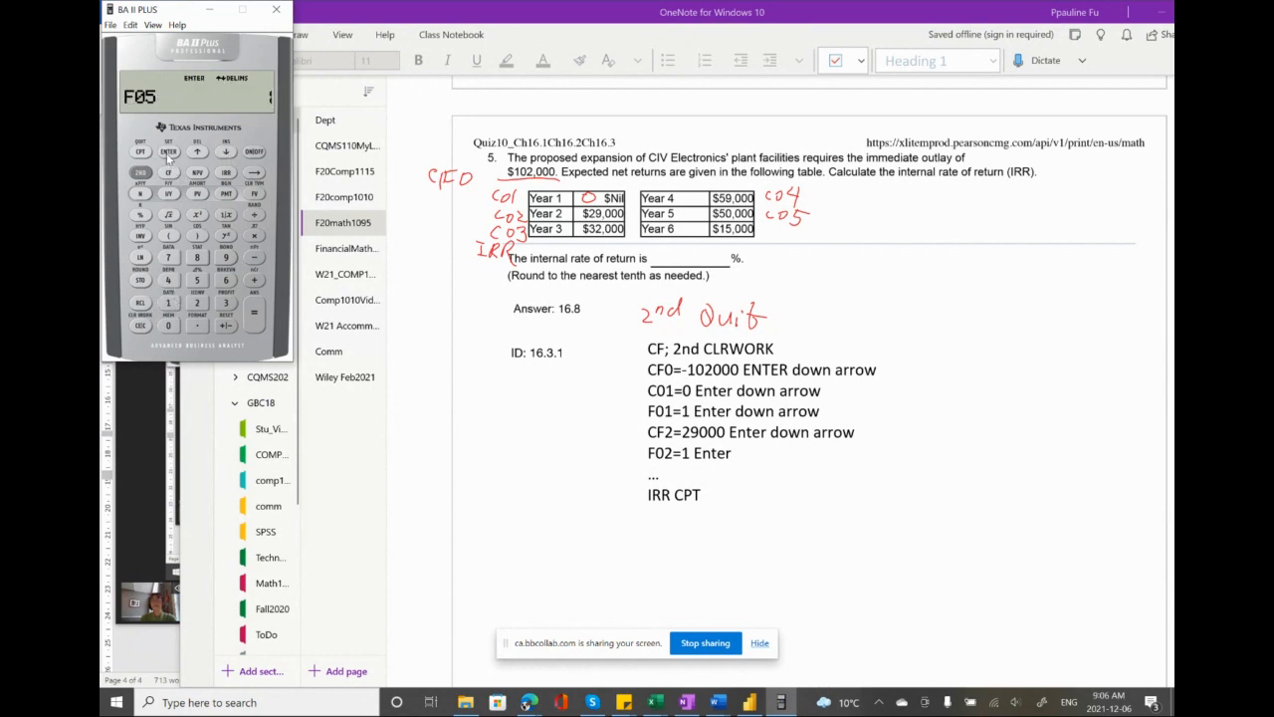
left_click(169, 152)
left_click(226, 152)
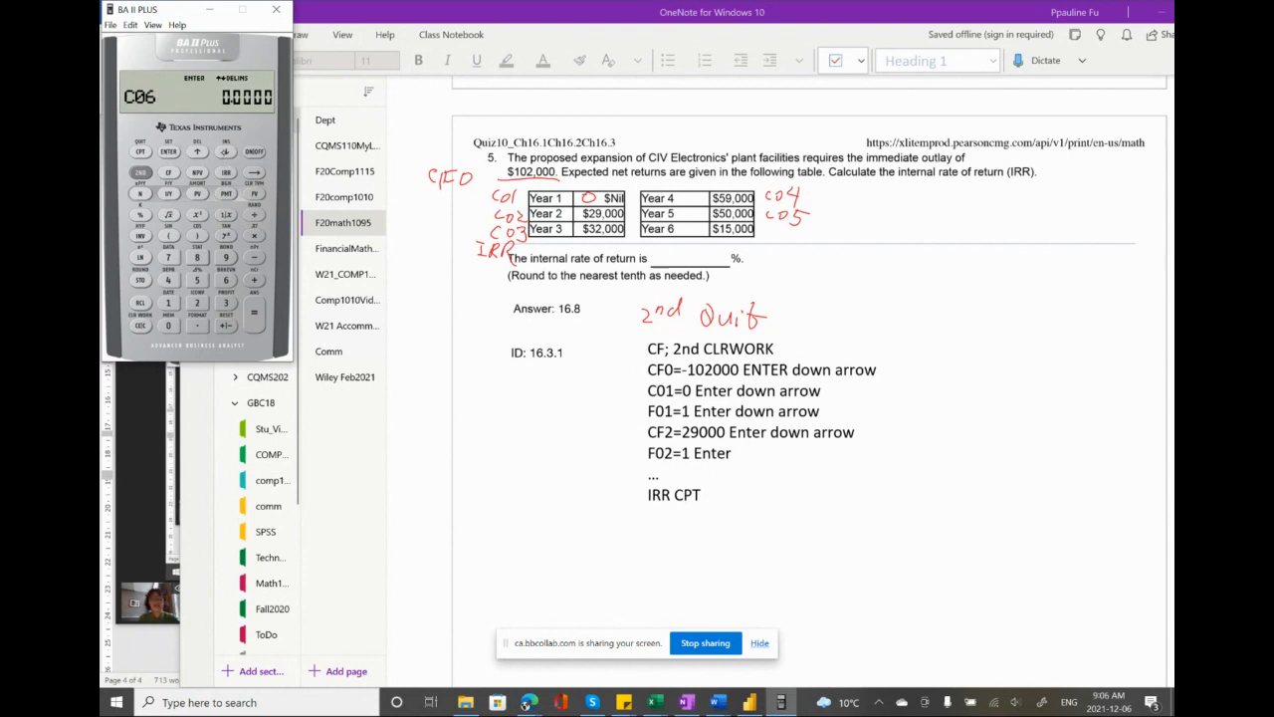
- Label Year 6 as C06 in OneNote, and on the BA II Plus calculator enter 15,000 for C06 with frequency F06 of 1, advancing to C07
left_click_drag(781, 233, 800, 241)
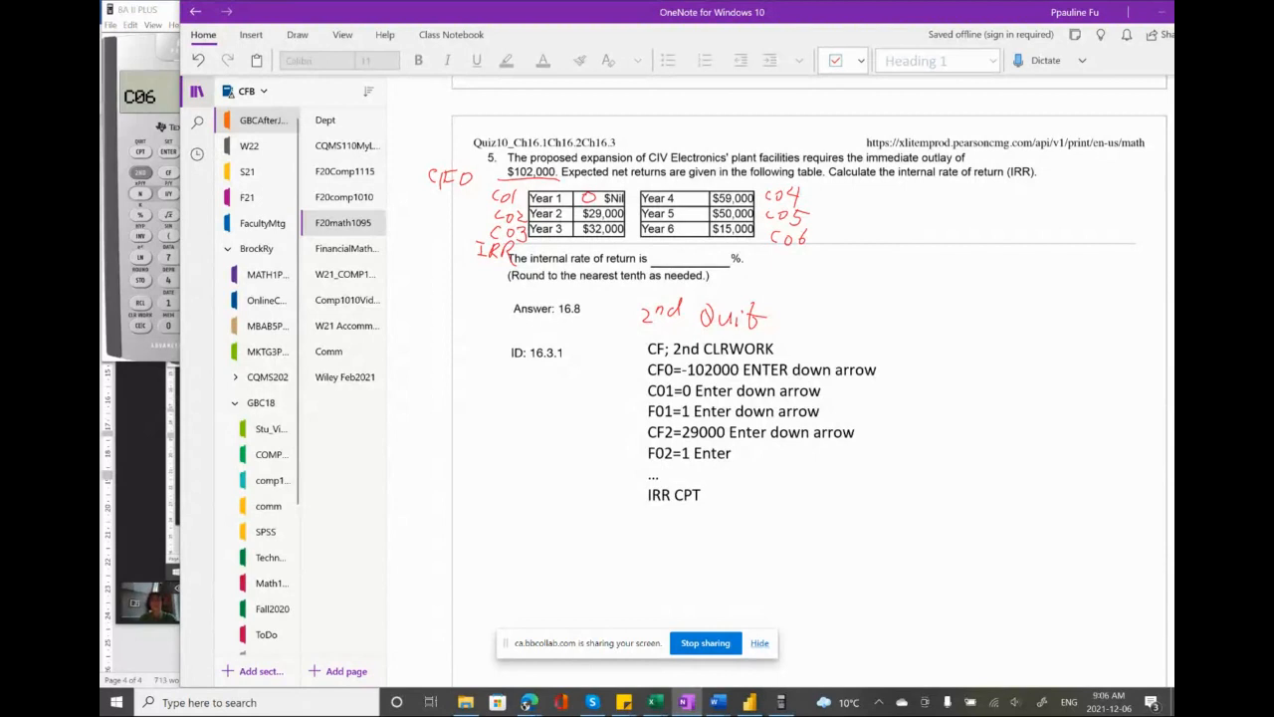
left_click(145, 66)
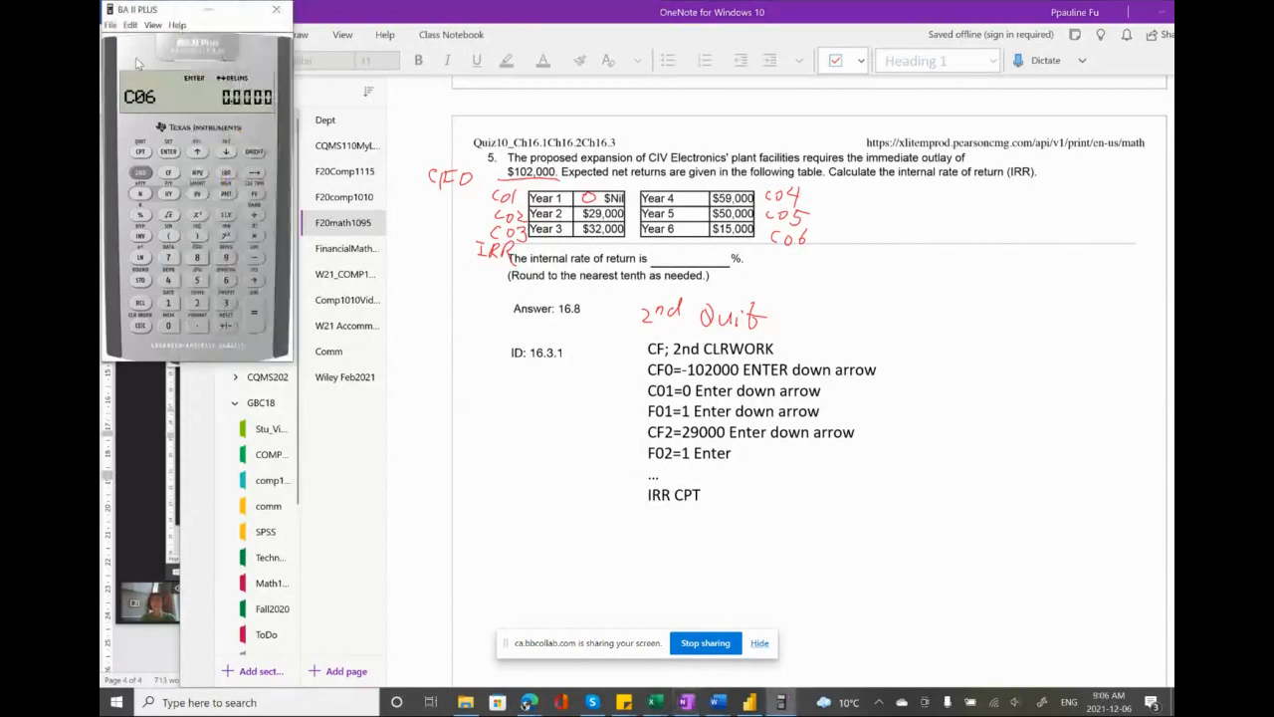
left_click(170, 305)
left_click(196, 280)
left_click(166, 325)
left_click(165, 324)
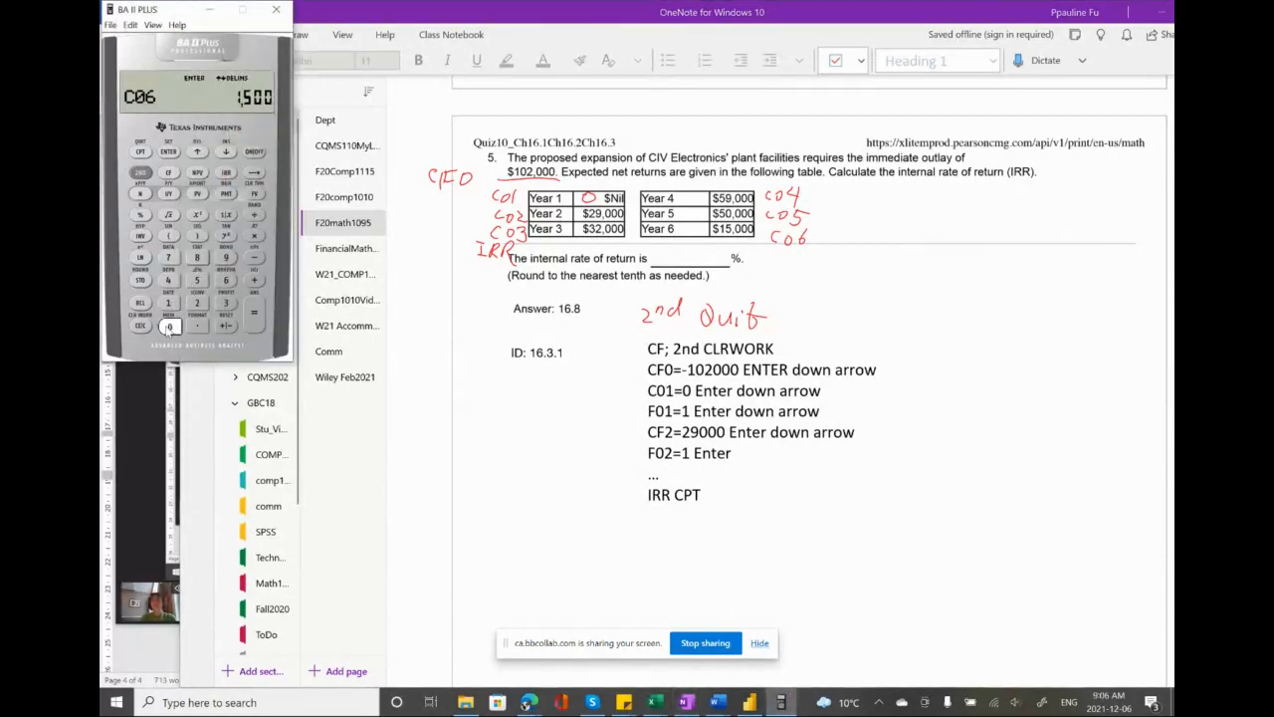
left_click(166, 325)
left_click(167, 152)
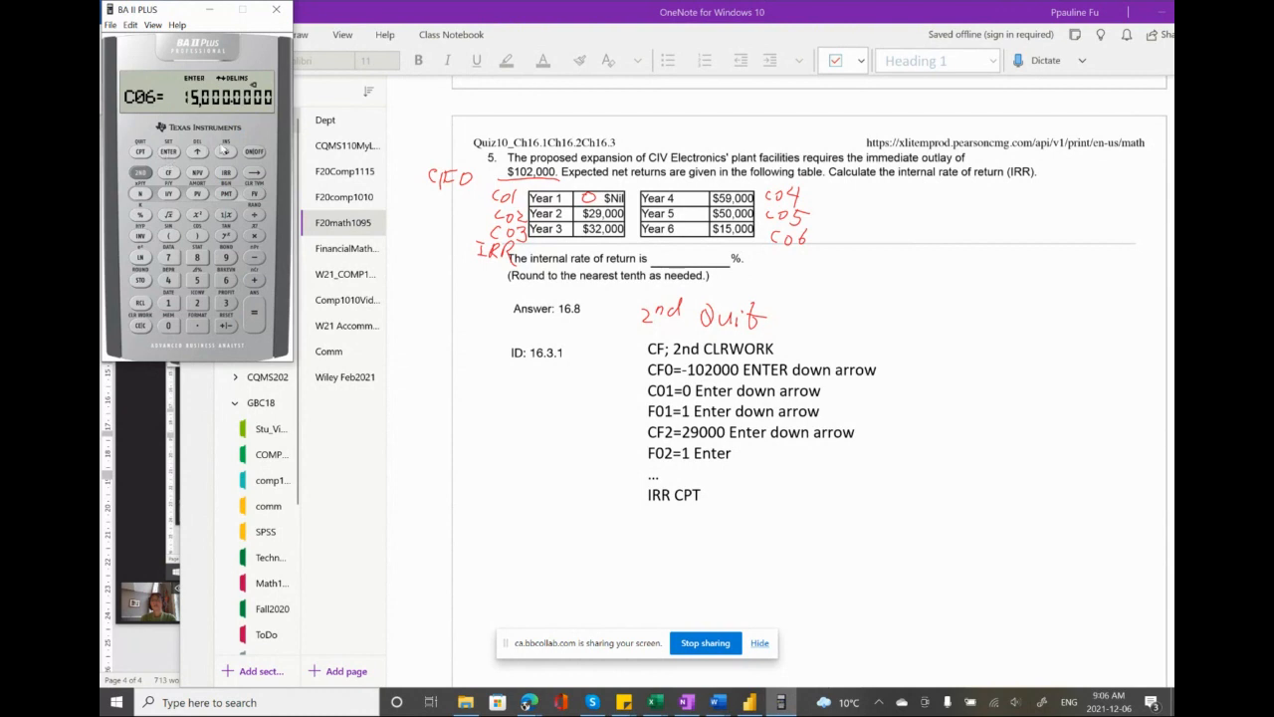
left_click(227, 152)
left_click(170, 304)
left_click(167, 152)
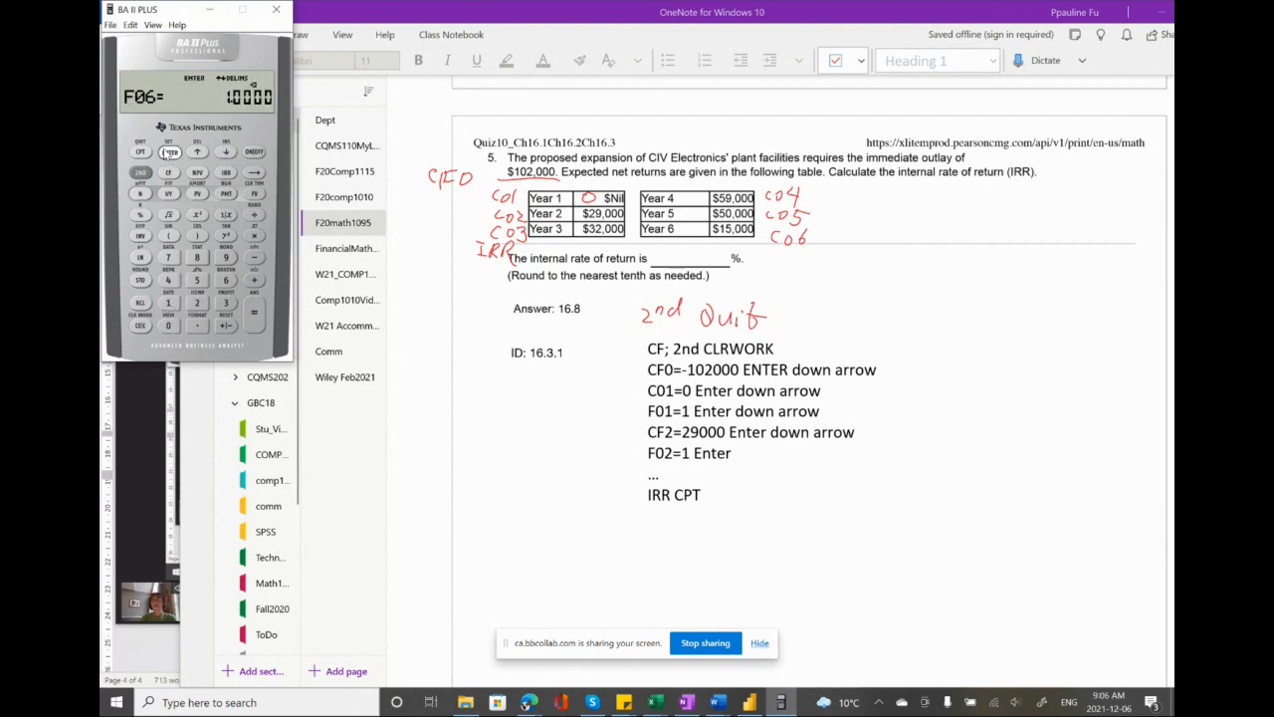
left_click(226, 152)
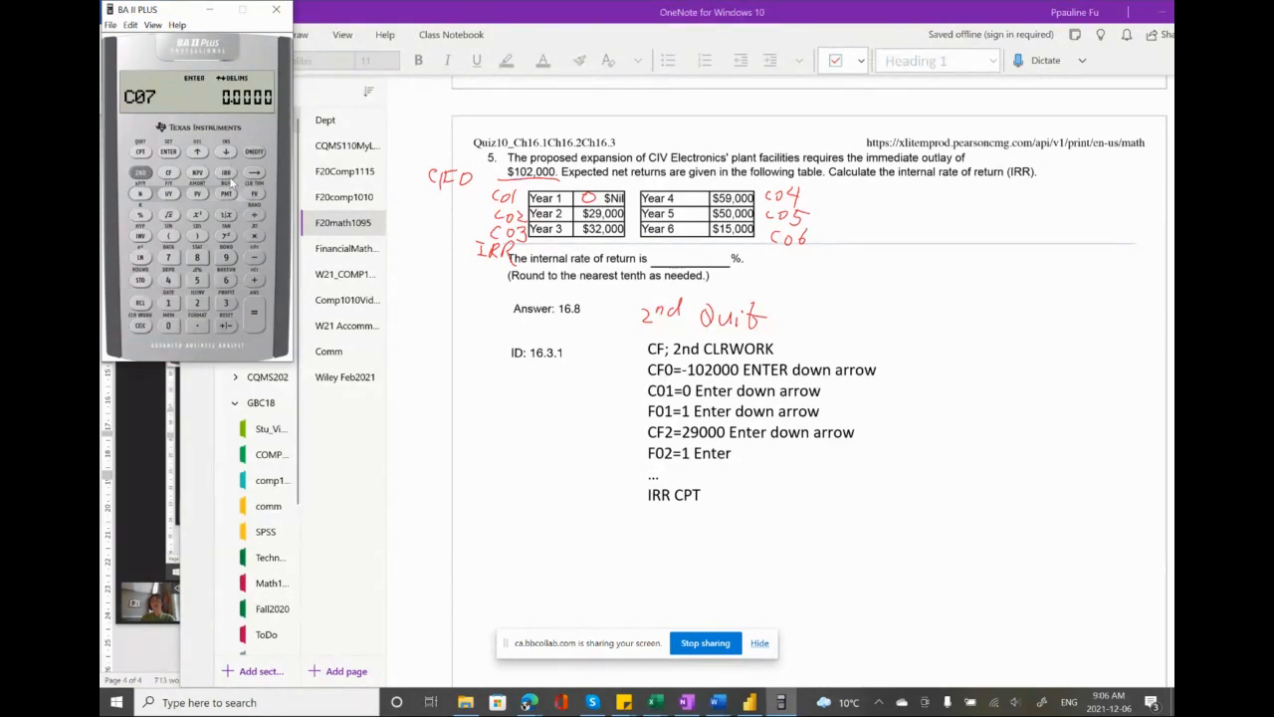
- Compute the IRR of the entered cash flows and underline the answer 16.8 in OneNote for comparison
left_click(227, 173)
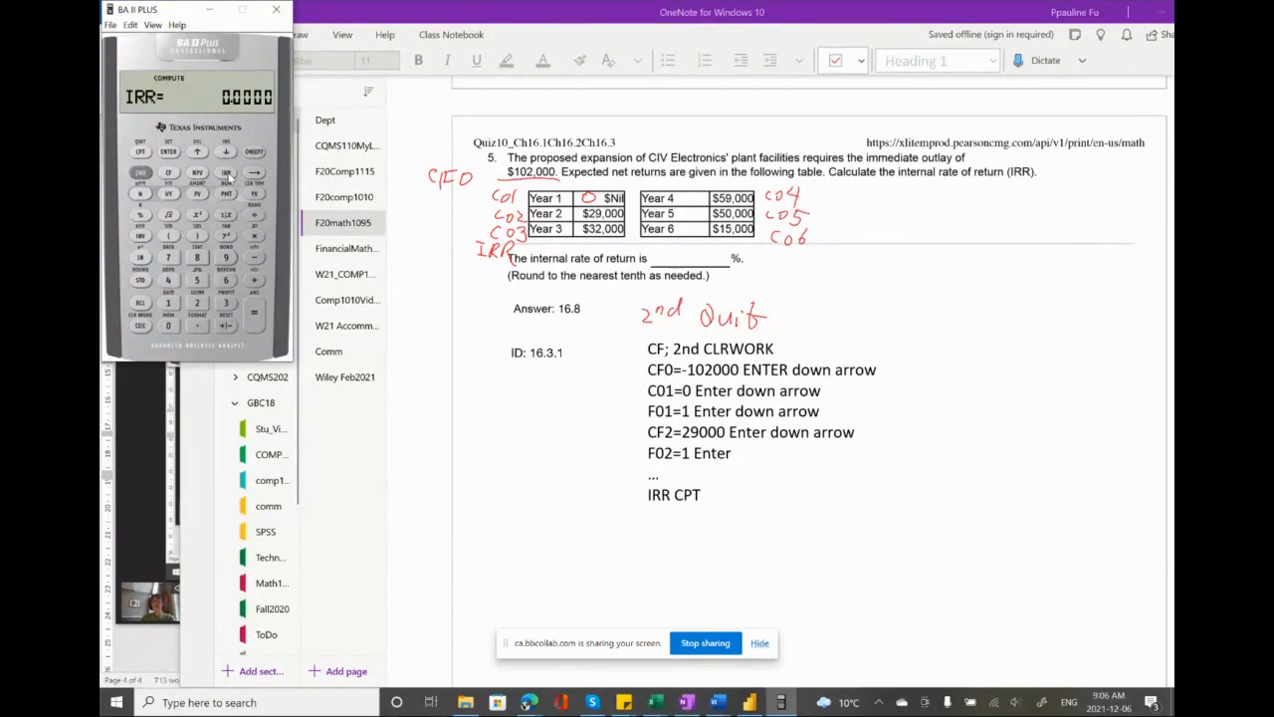
left_click(141, 152)
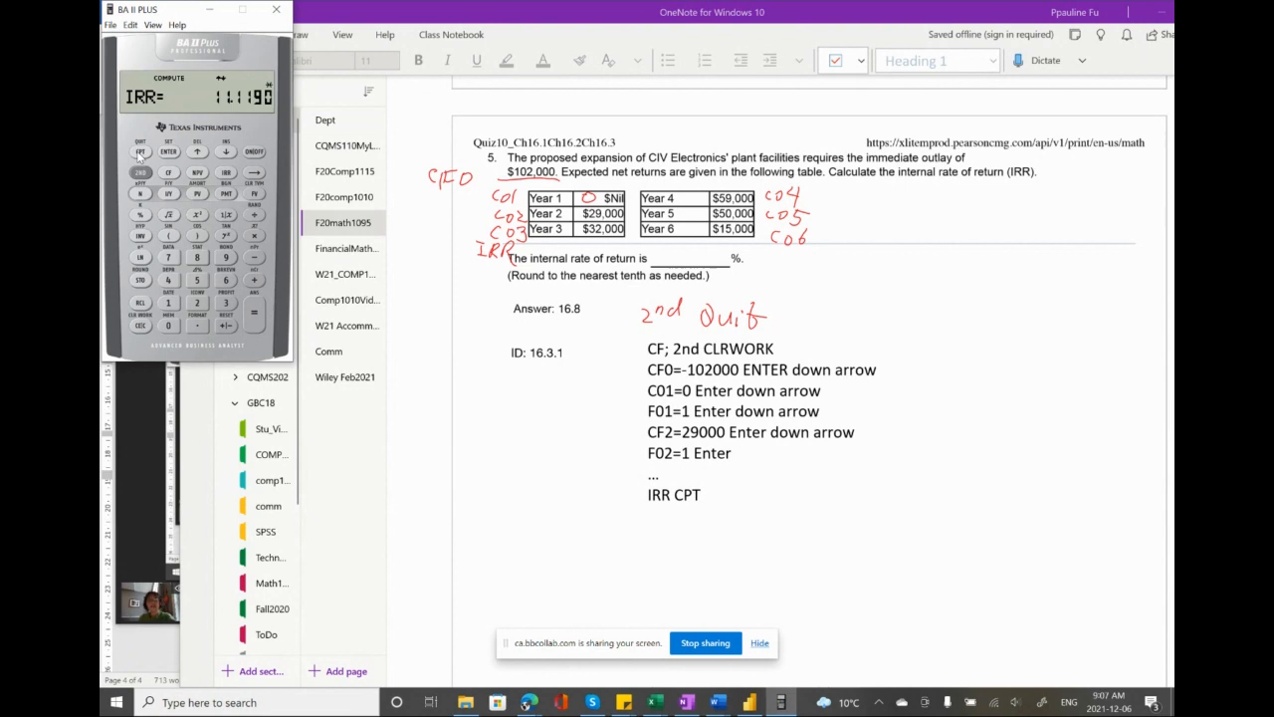
left_click_drag(559, 321, 586, 324)
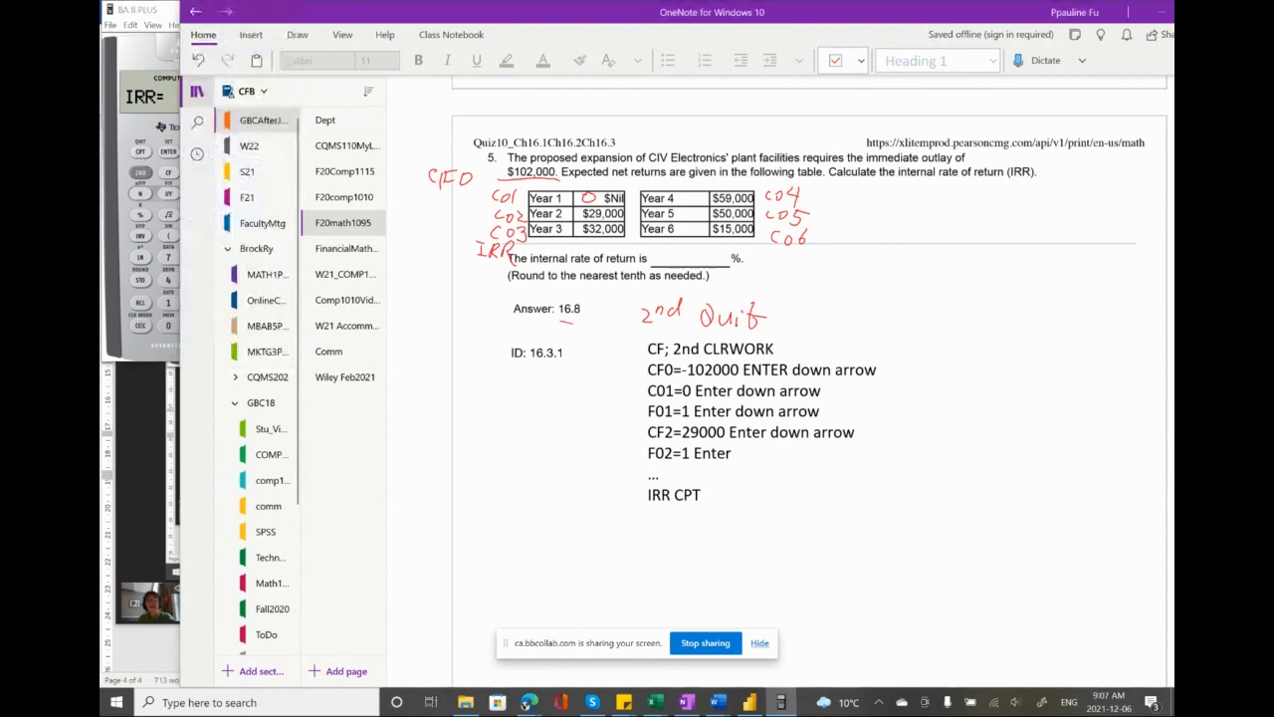
- Return to the BA II Plus calculator and try to step back from the IRR result to the cash flow entries
left_click(129, 69)
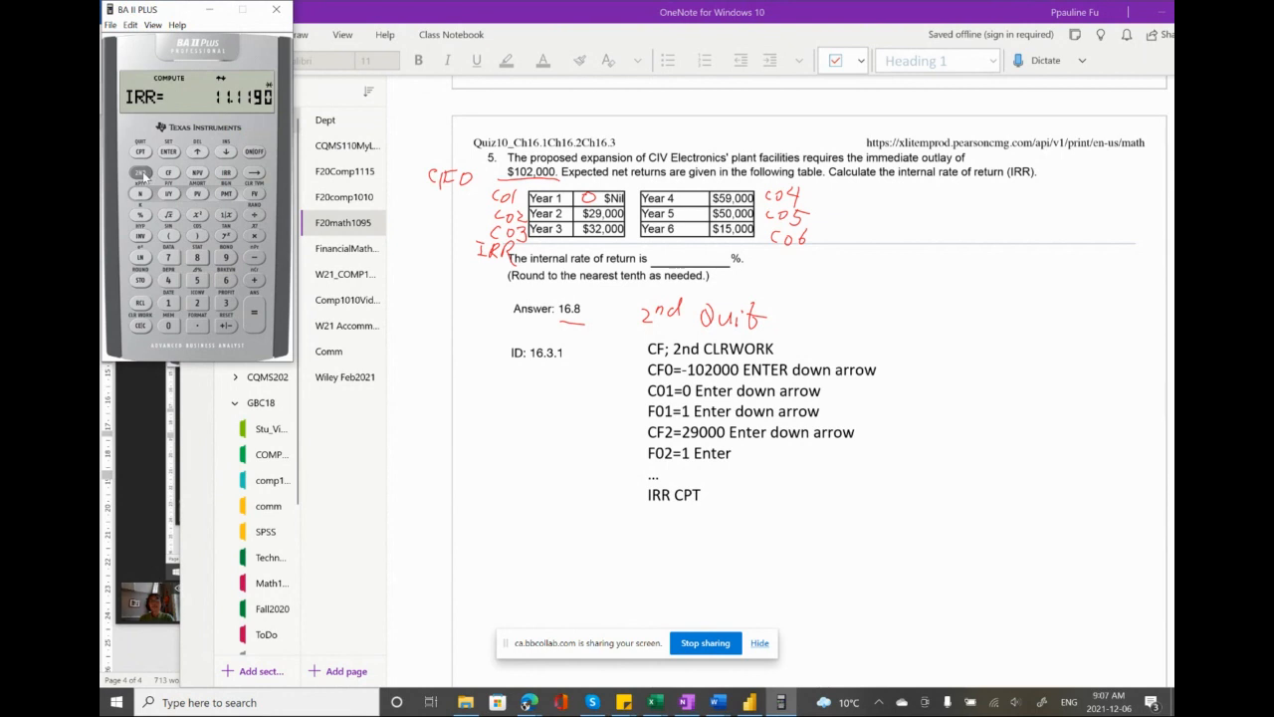
left_click(198, 153)
left_click(199, 152)
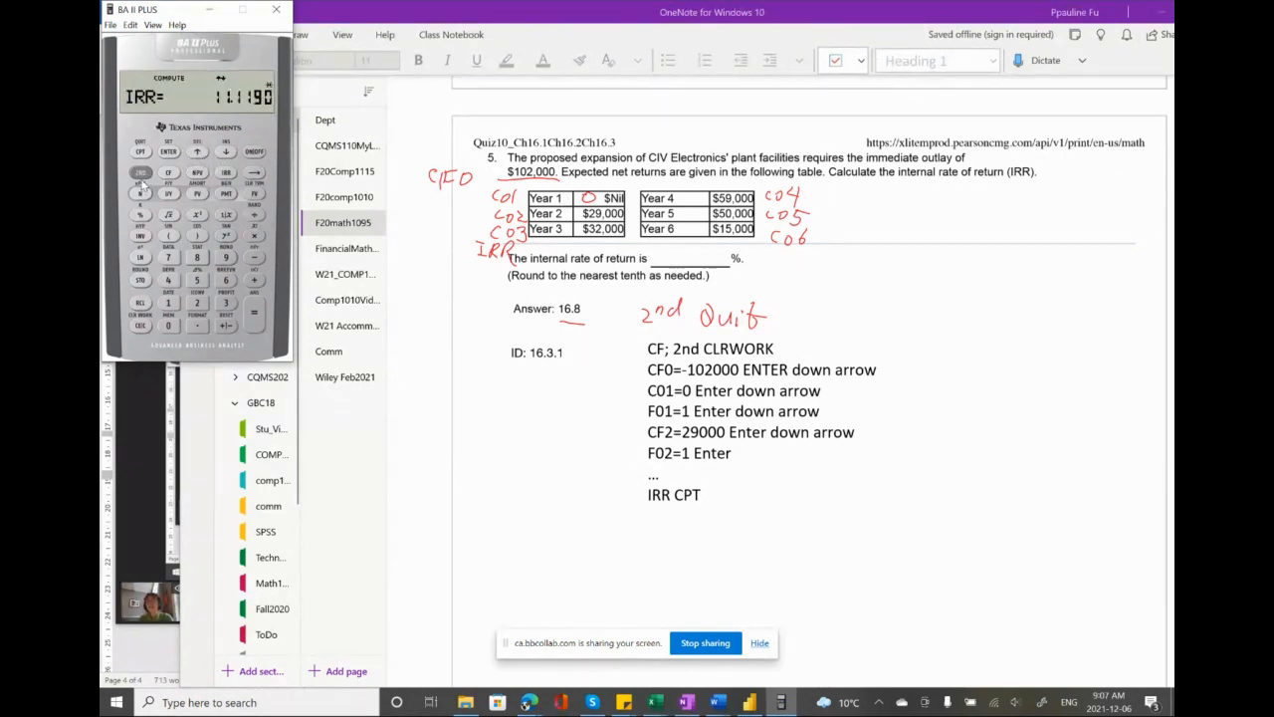
- Check the class chat in the Collaborate browser session and return to the BA II Plus calculator
left_click(151, 444)
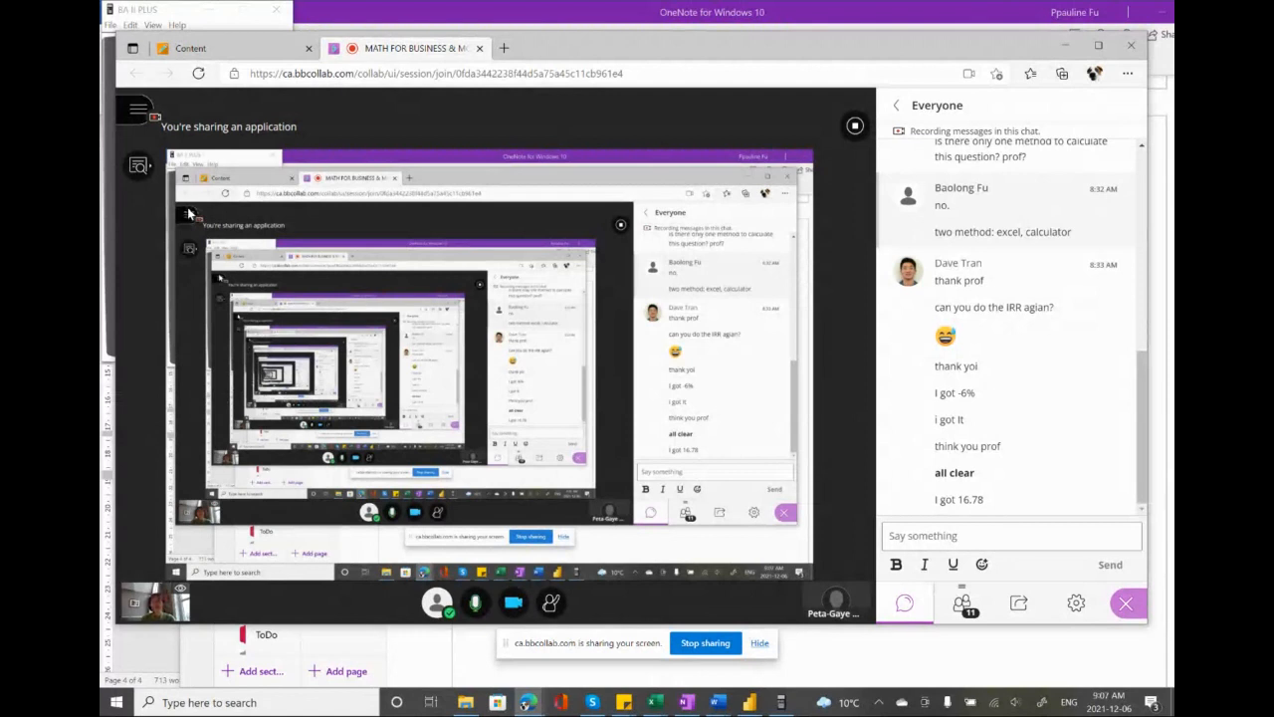
left_click(179, 11)
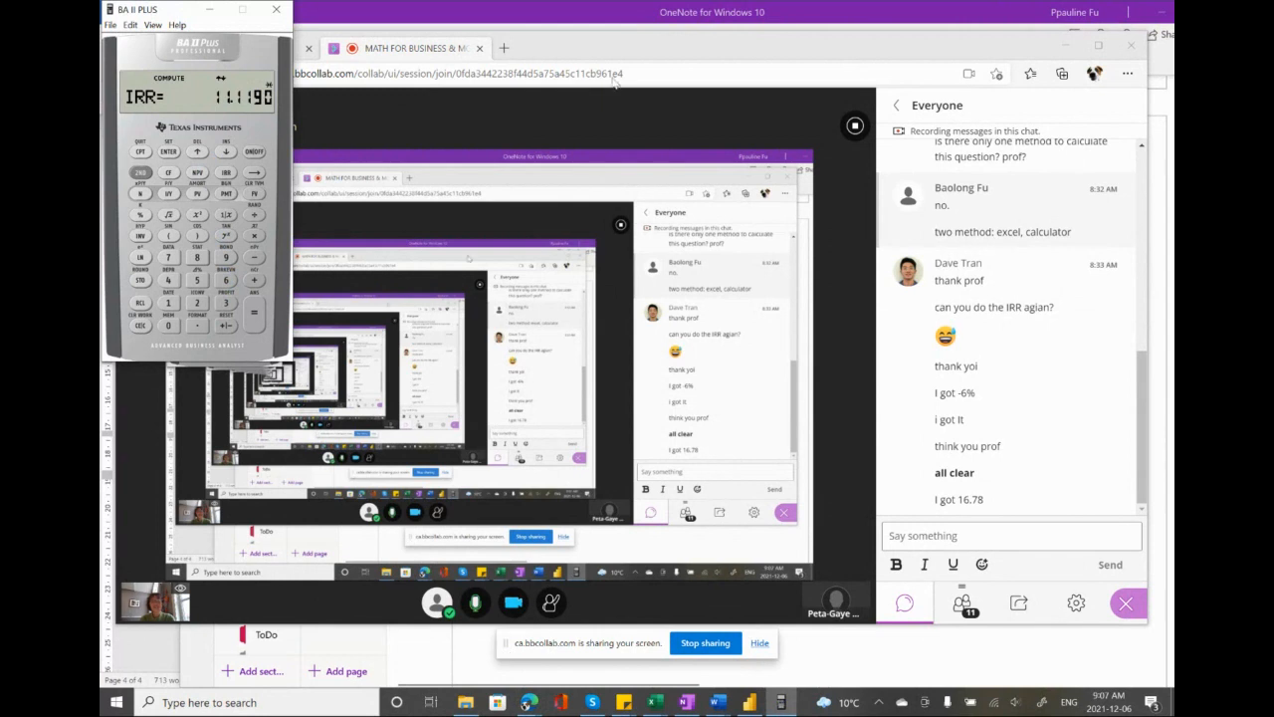
- Bring OneNote forward, shift its window slightly to the right, and quit the IRR worksheet on the BA II Plus calculator
left_click(615, 20)
left_click_drag(615, 20, 664, 20)
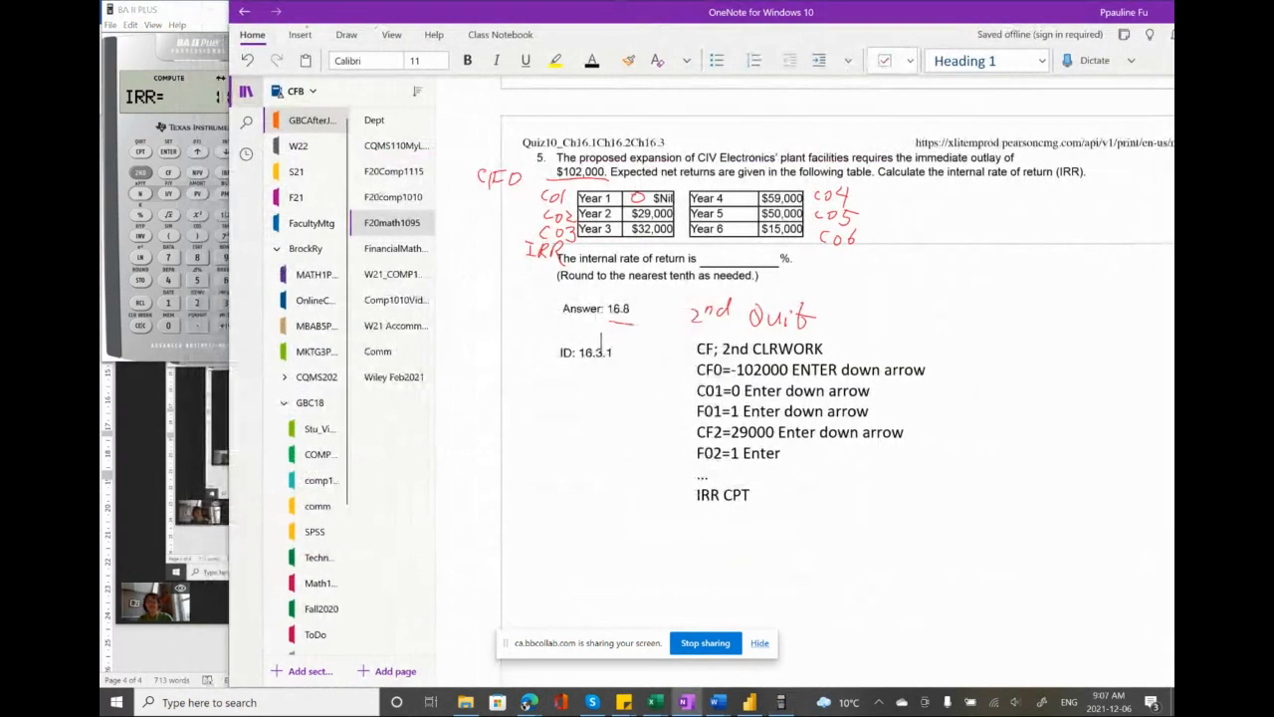
left_click(115, 134)
left_click(140, 152)
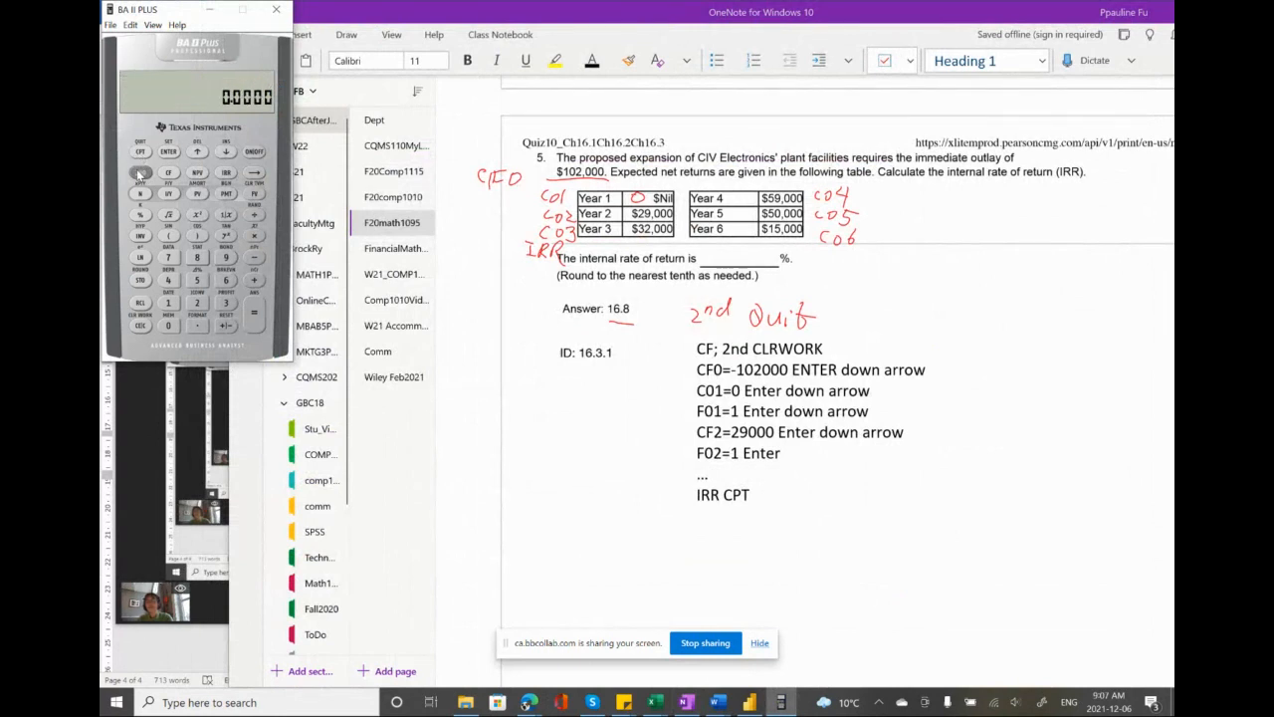
- Open the cash flow worksheet on the BA II Plus calculator and clear its stored entries
left_click(169, 174)
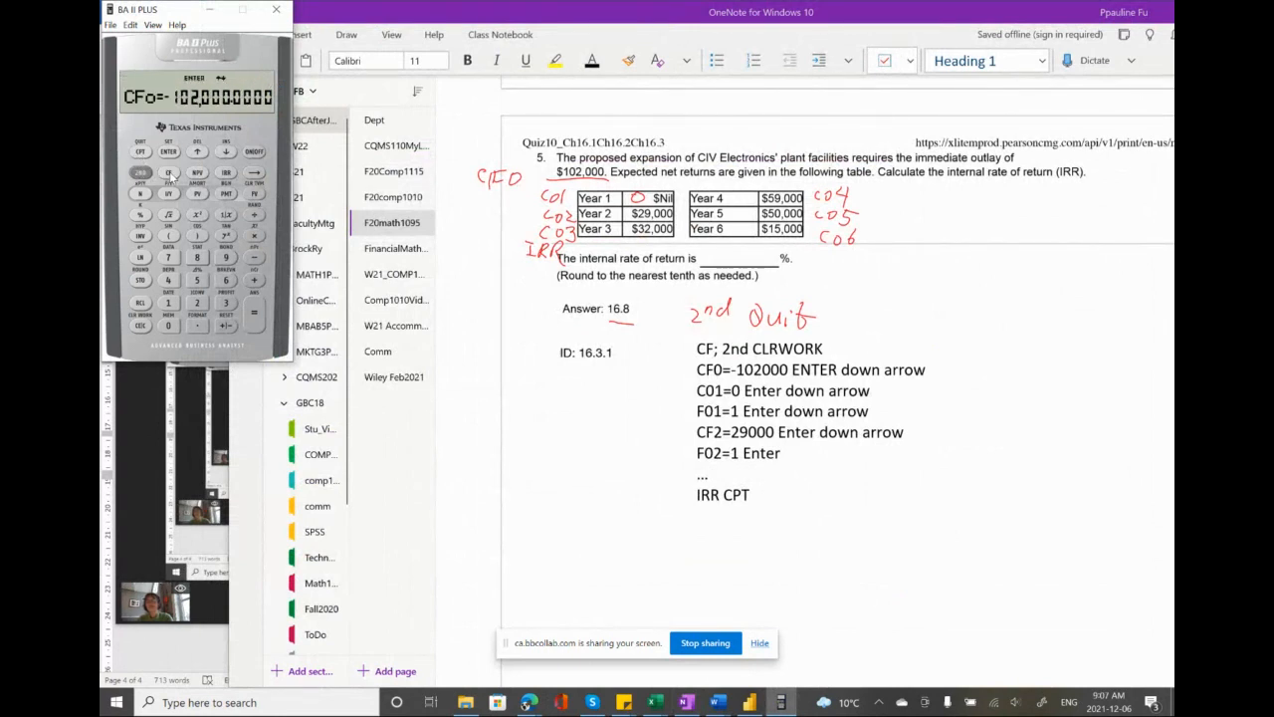
left_click(140, 172)
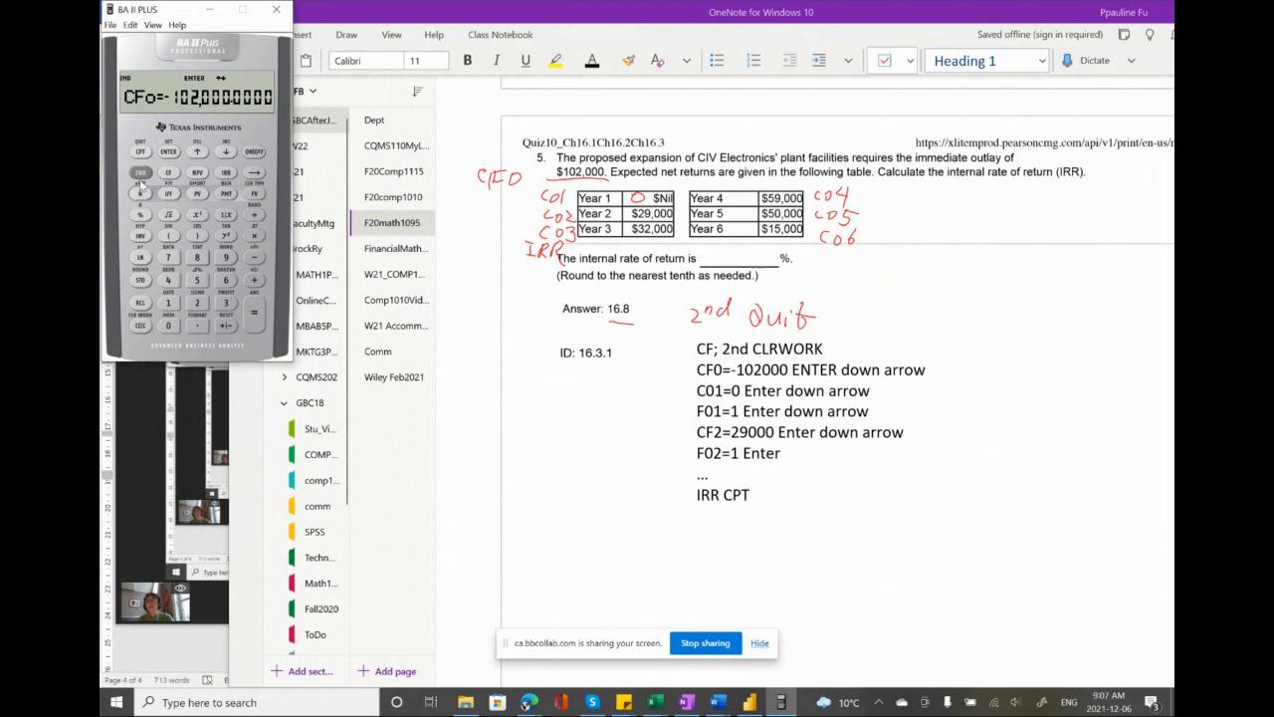
left_click(141, 325)
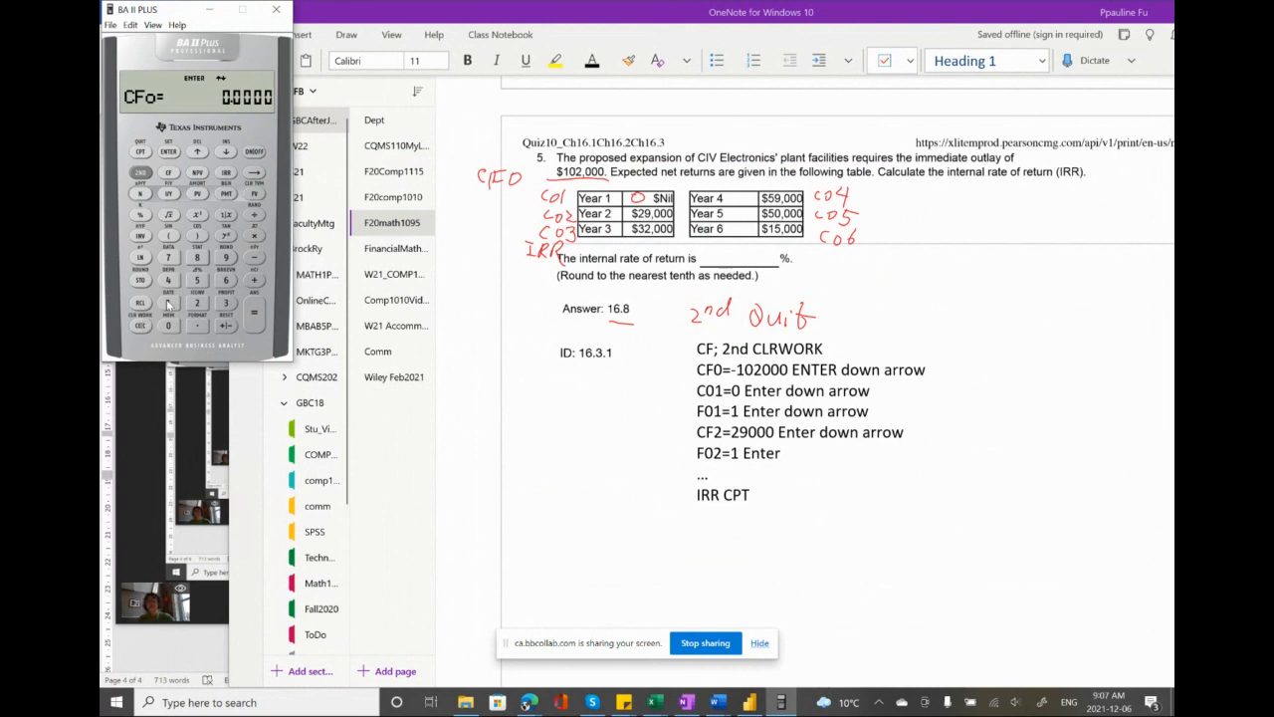
- Enter the initial outlay CFo as -102,000 and advance to the first cash flow
left_click(167, 302)
left_click(167, 326)
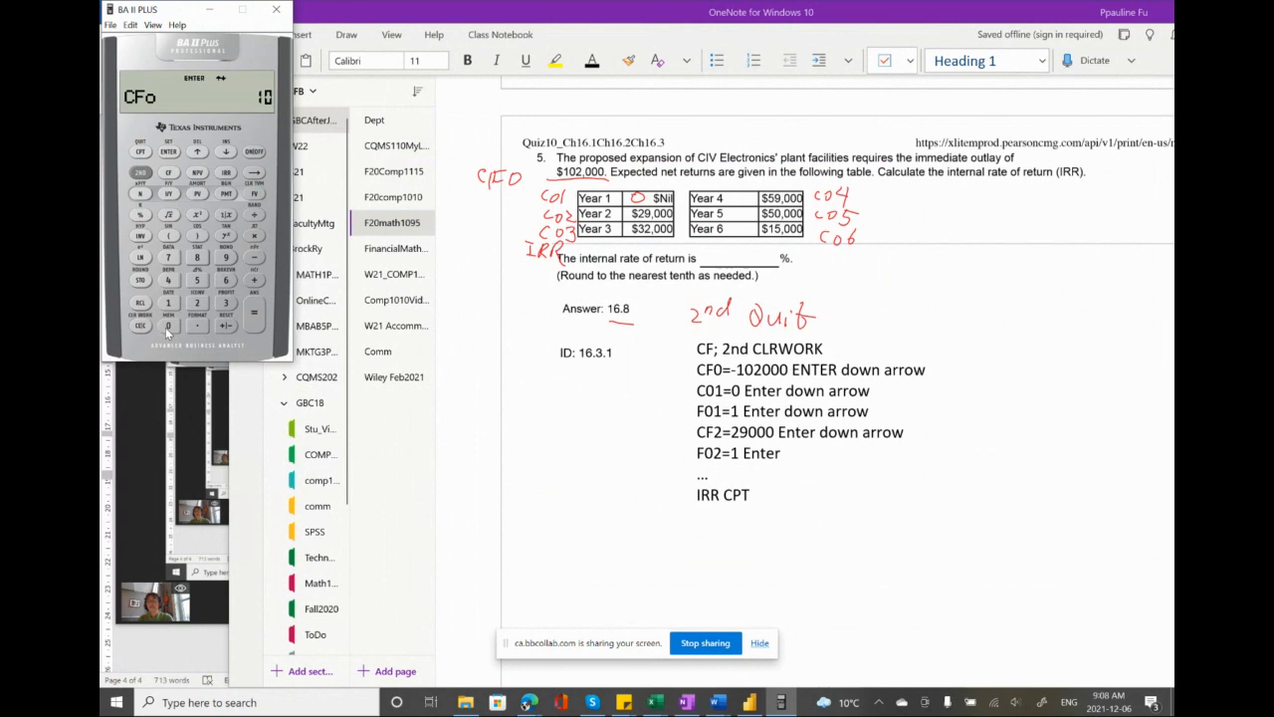
left_click(196, 304)
left_click(169, 326)
left_click(169, 325)
left_click(170, 326)
left_click(225, 328)
left_click(170, 151)
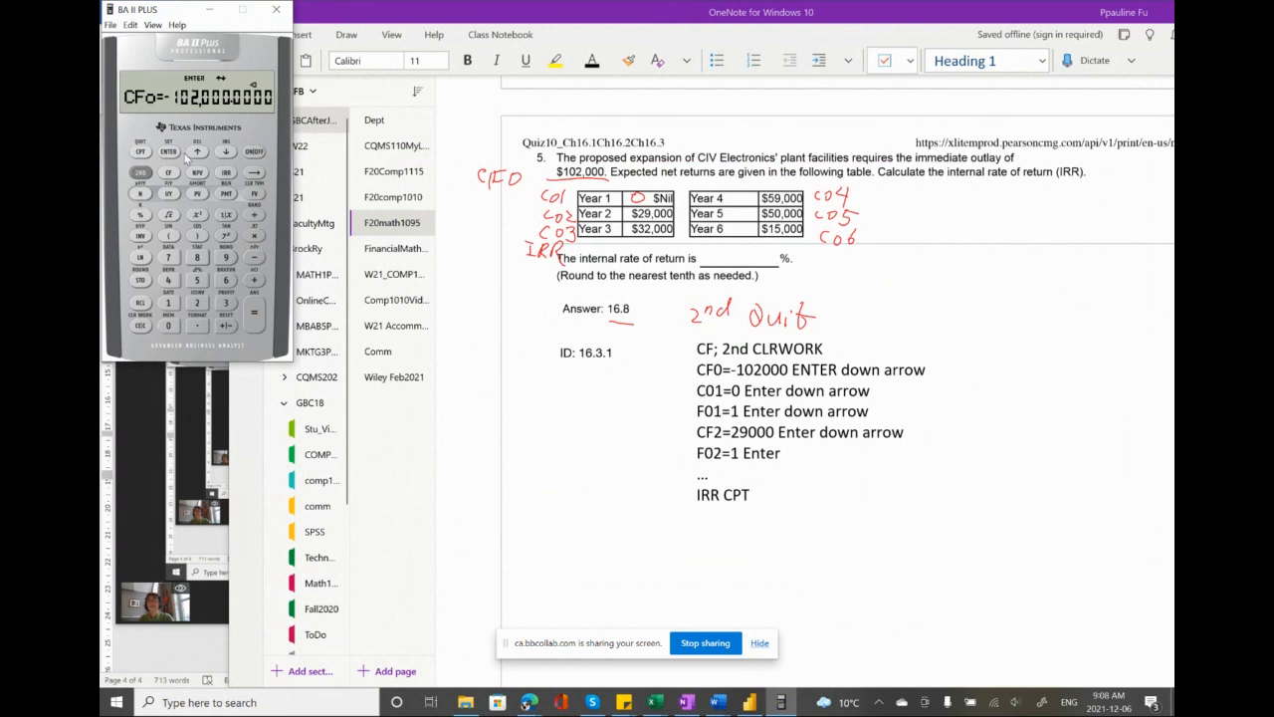
left_click(226, 152)
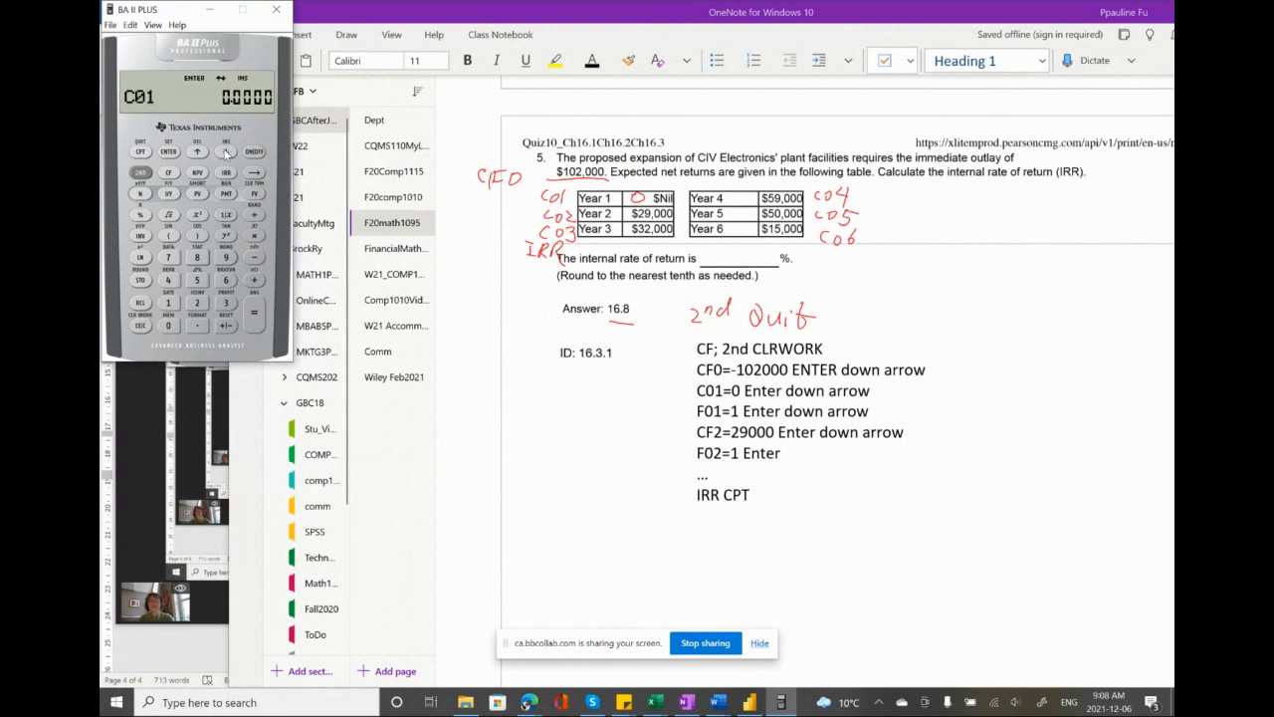
- Enter the year 1 cash flow C01 as 0 with frequency F01 set to 1
left_click(169, 326)
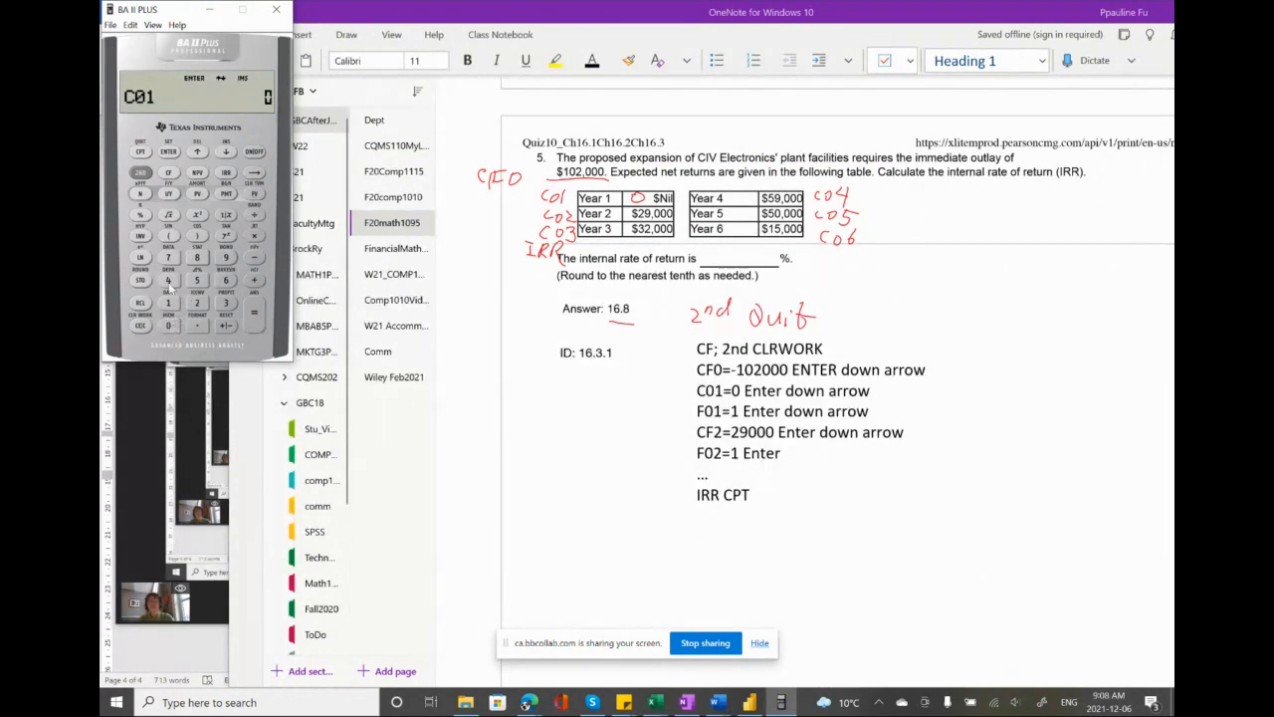
left_click(170, 151)
left_click(226, 153)
left_click(169, 303)
left_click(169, 151)
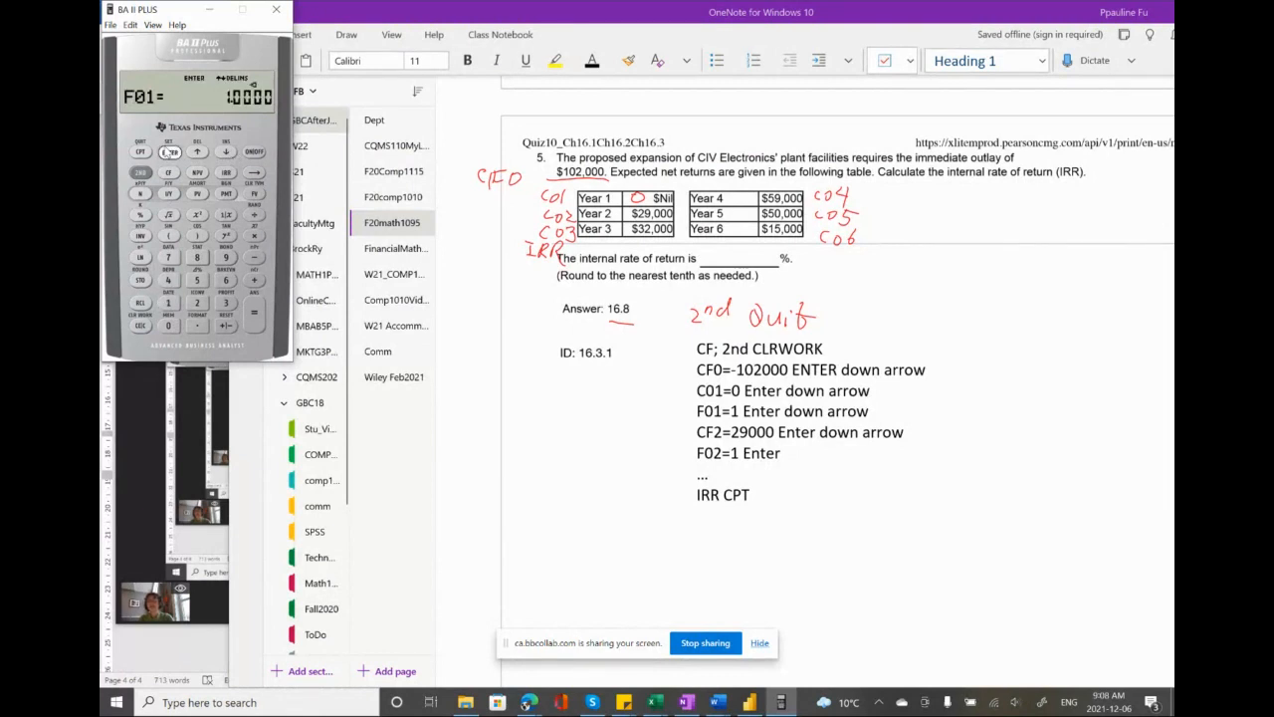
left_click(226, 152)
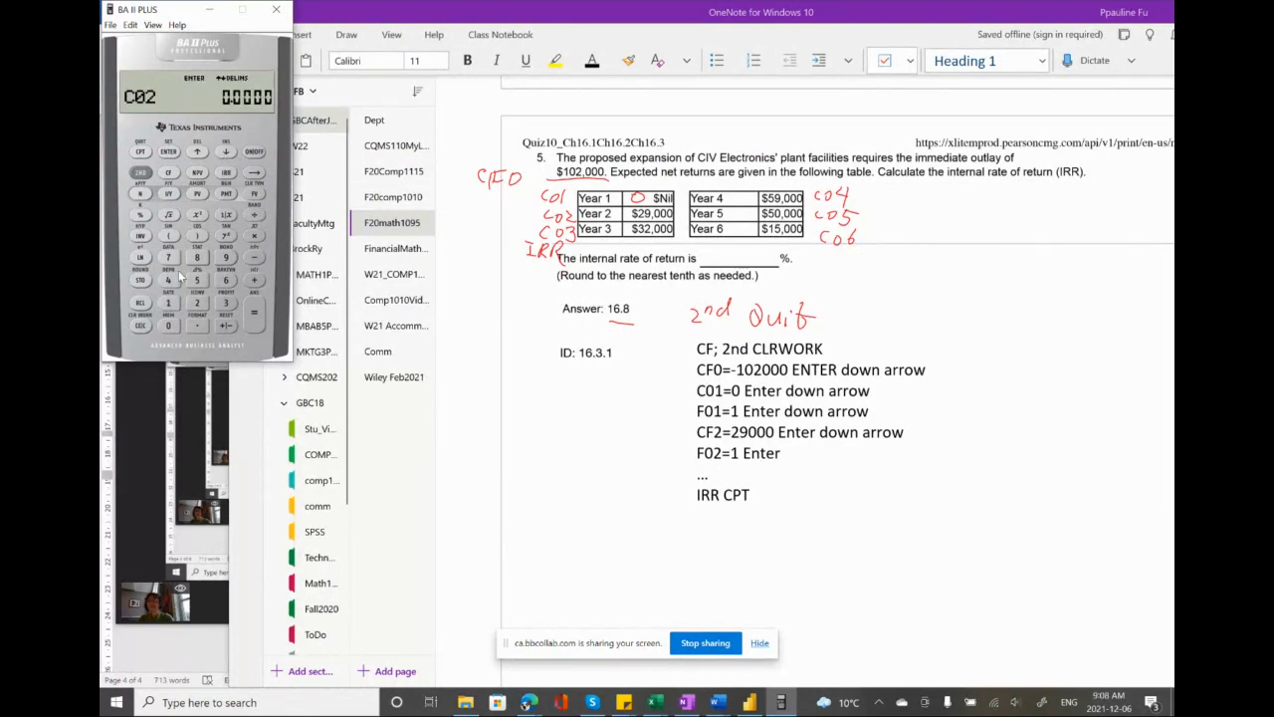
- Enter the year 2 cash flow C02 as 29,000, accept its default frequency and advance to C03
left_click(197, 303)
left_click(225, 257)
left_click(171, 324)
left_click(172, 325)
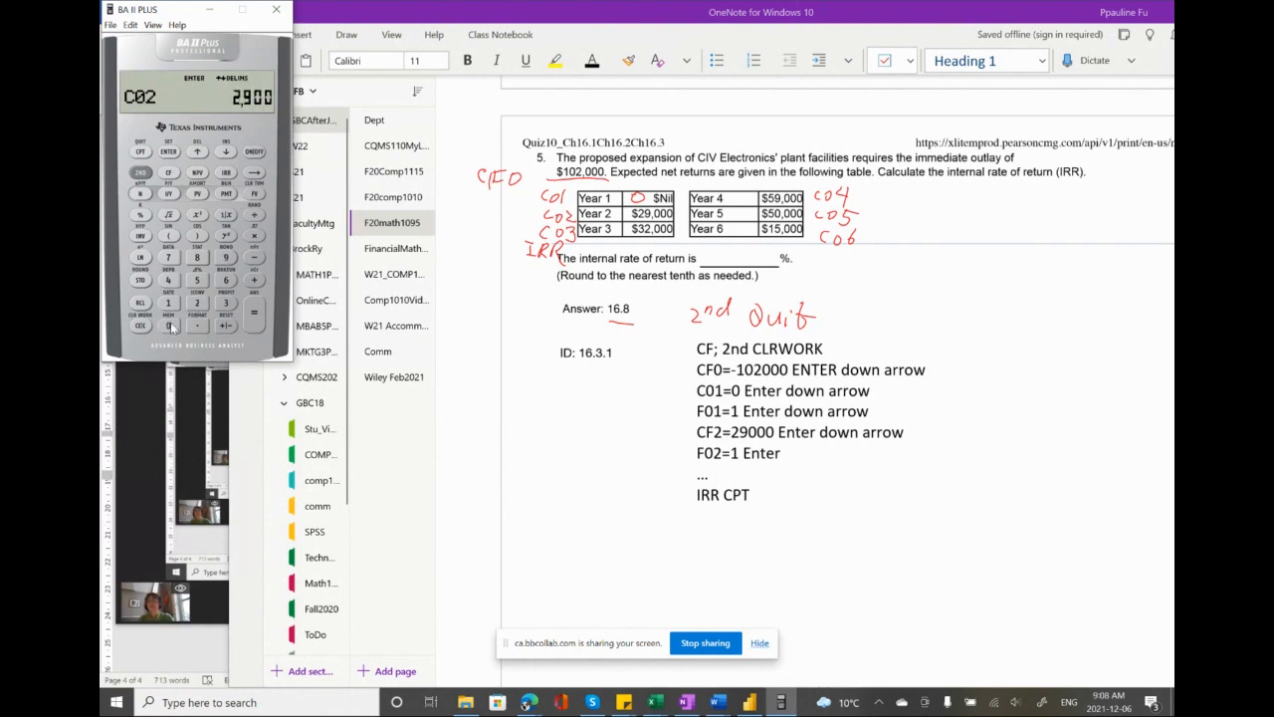
left_click(171, 326)
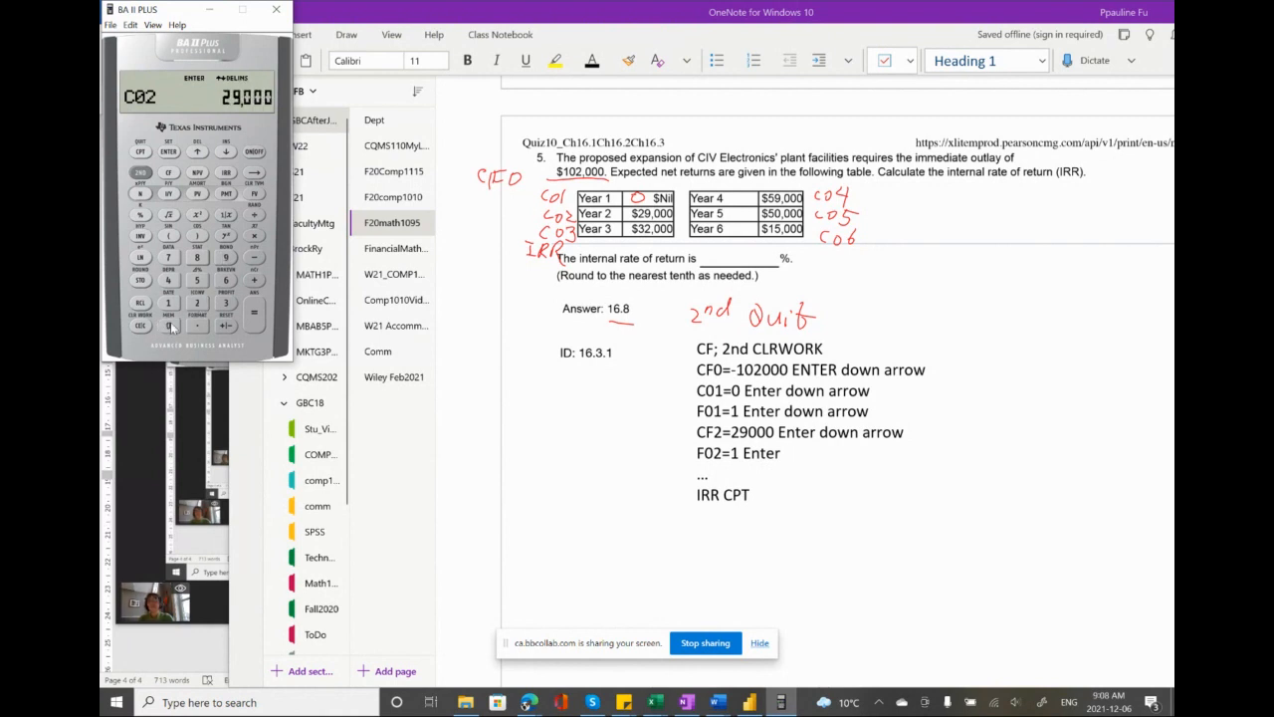
left_click(171, 152)
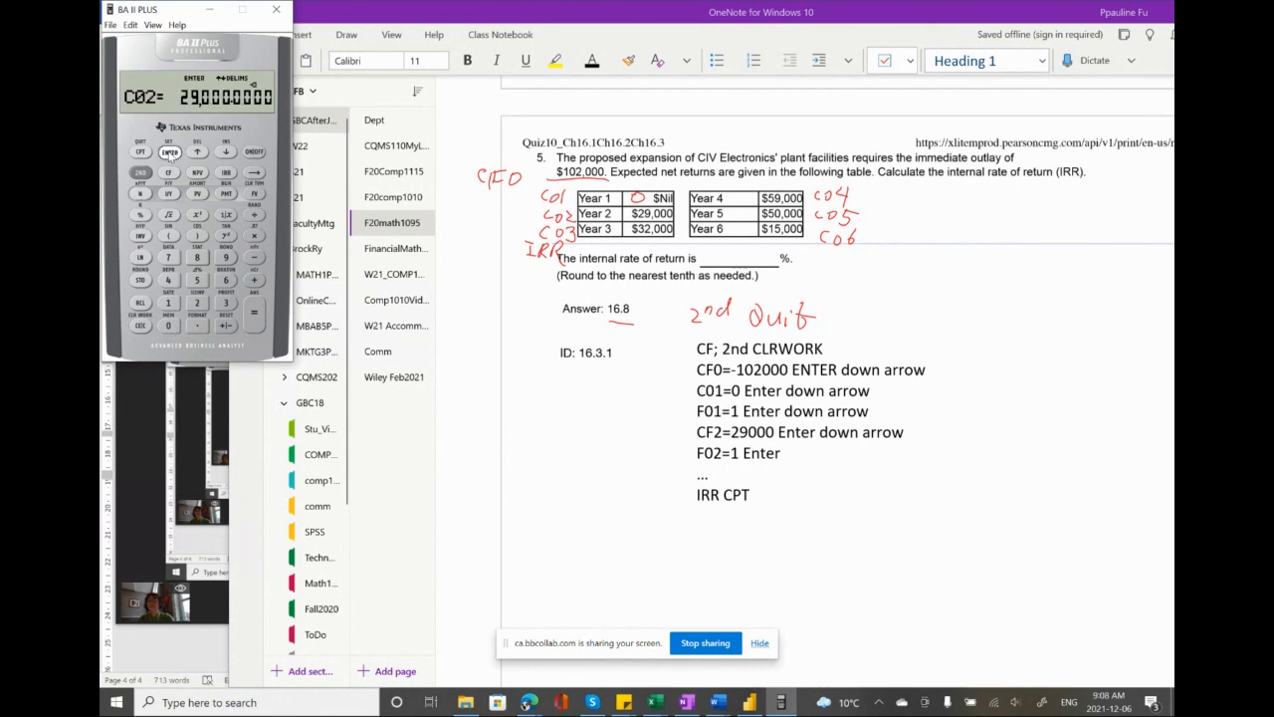
left_click(226, 152)
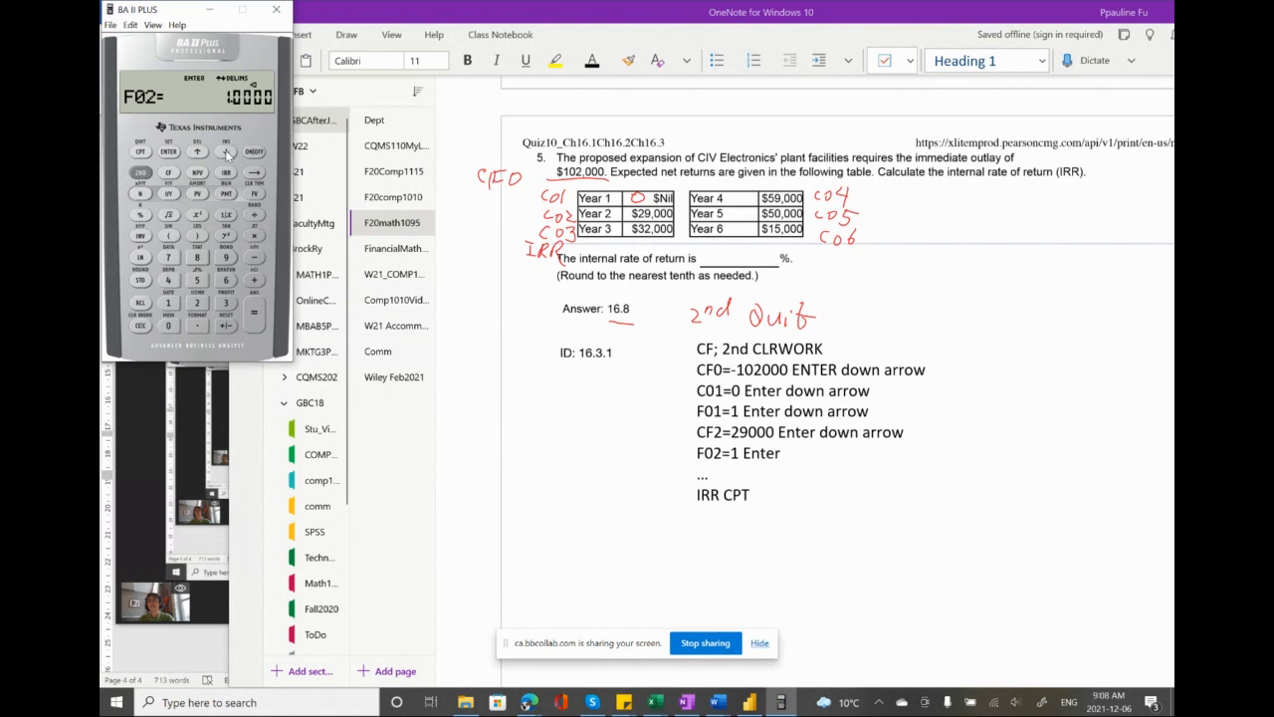
left_click(226, 153)
- Enter the year 3 cash flow C03 as 32,000, accept its default frequency and advance to C04
left_click(225, 302)
left_click(198, 302)
left_click(169, 325)
left_click(169, 326)
left_click(169, 325)
left_click(168, 152)
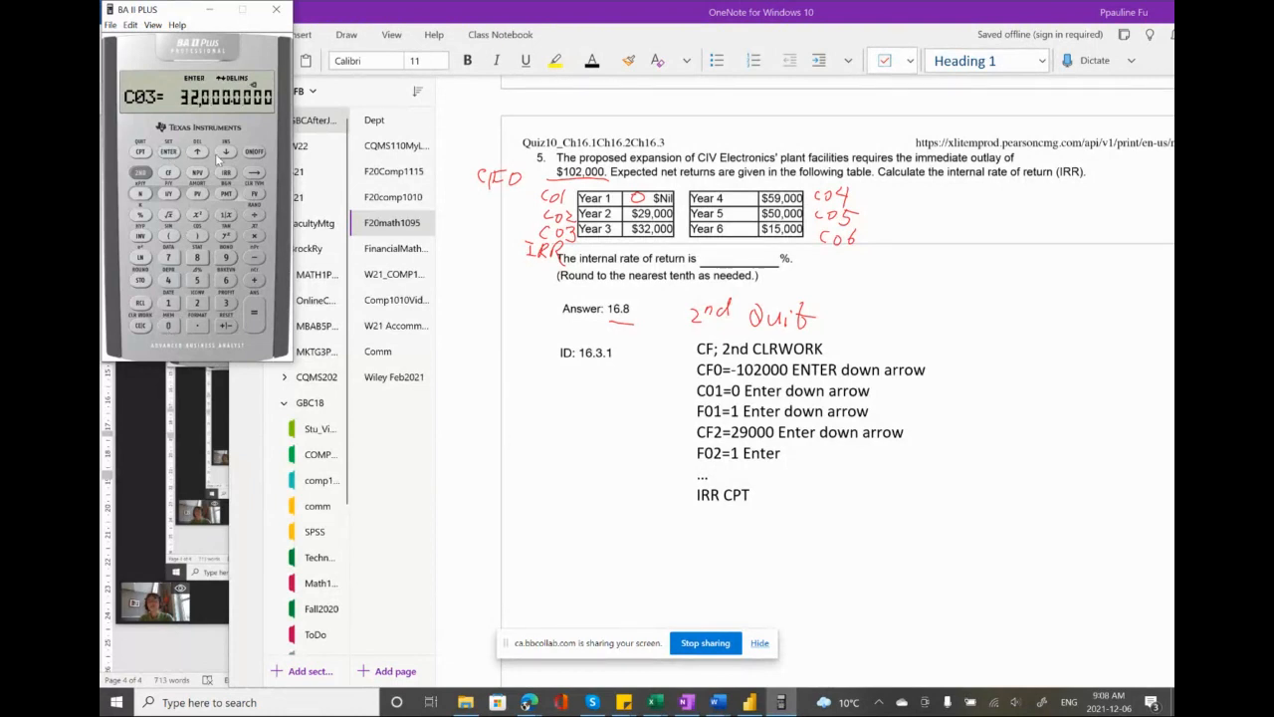
left_click(227, 153)
left_click(228, 153)
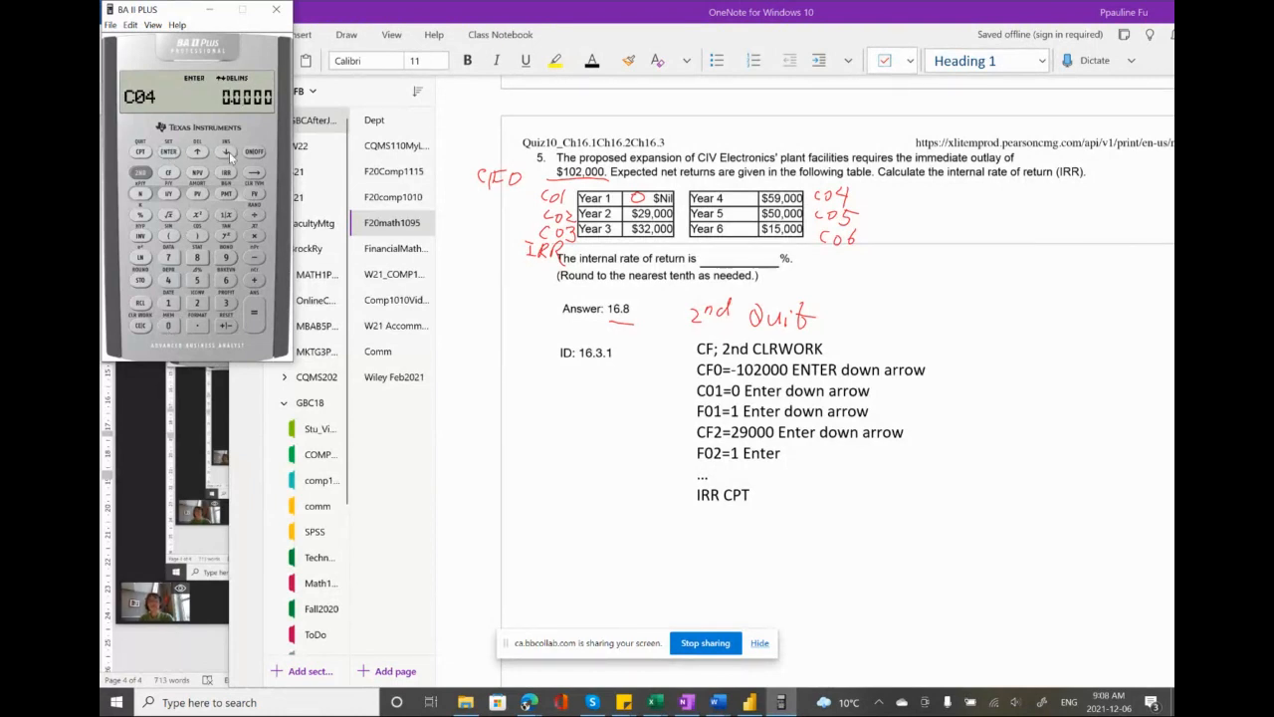
- Enter the year 4 cash flow C04 as 59,000, accept its default frequency and advance to C05
left_click(197, 280)
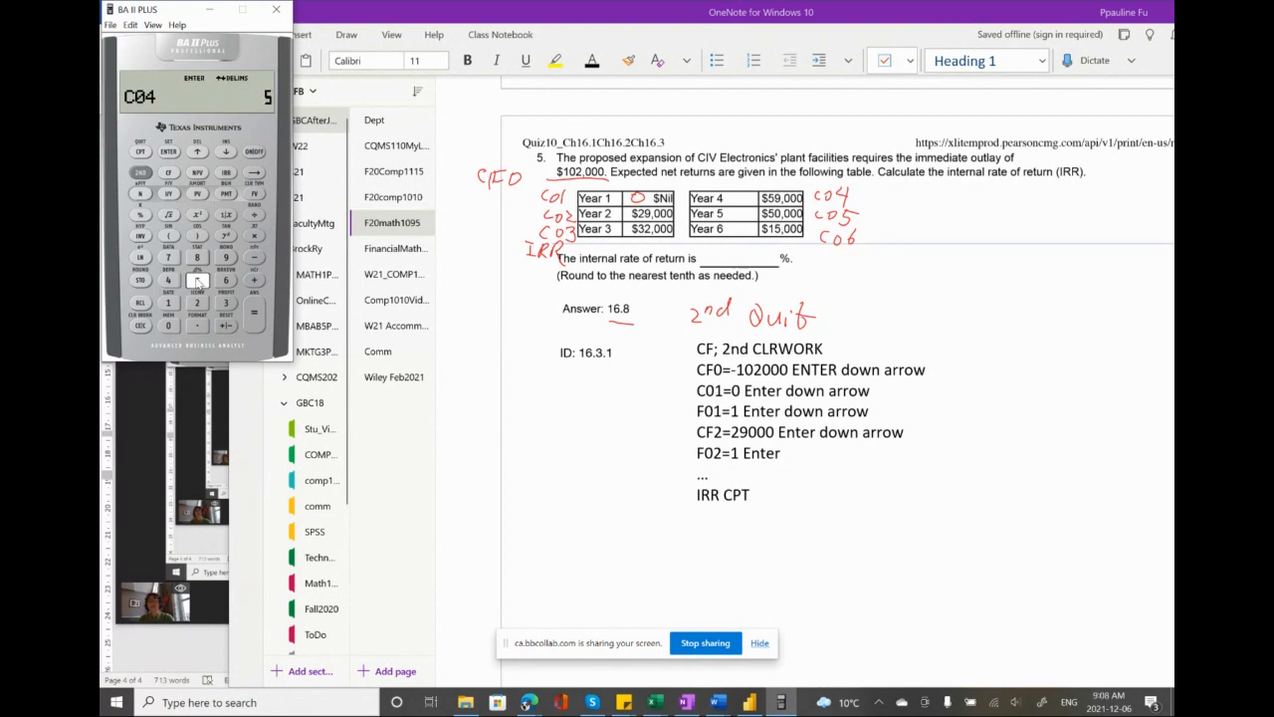
left_click(226, 257)
left_click(167, 327)
left_click(167, 326)
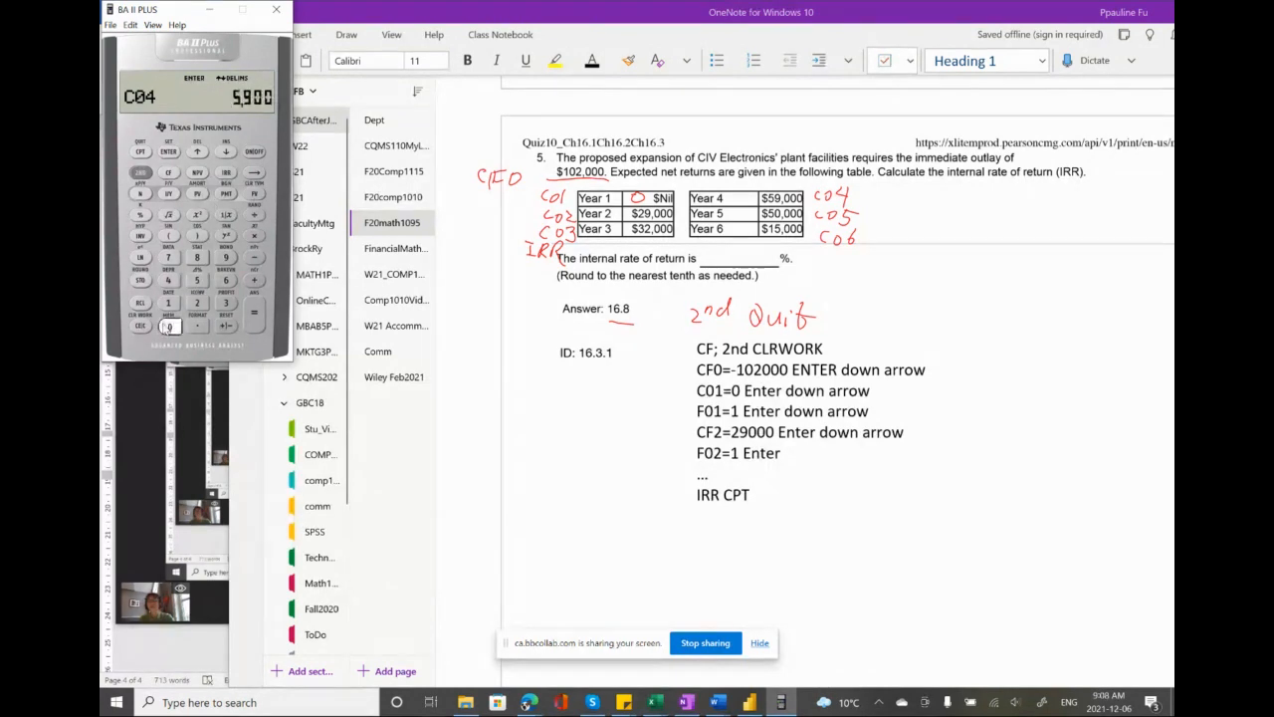
left_click(167, 326)
left_click(170, 152)
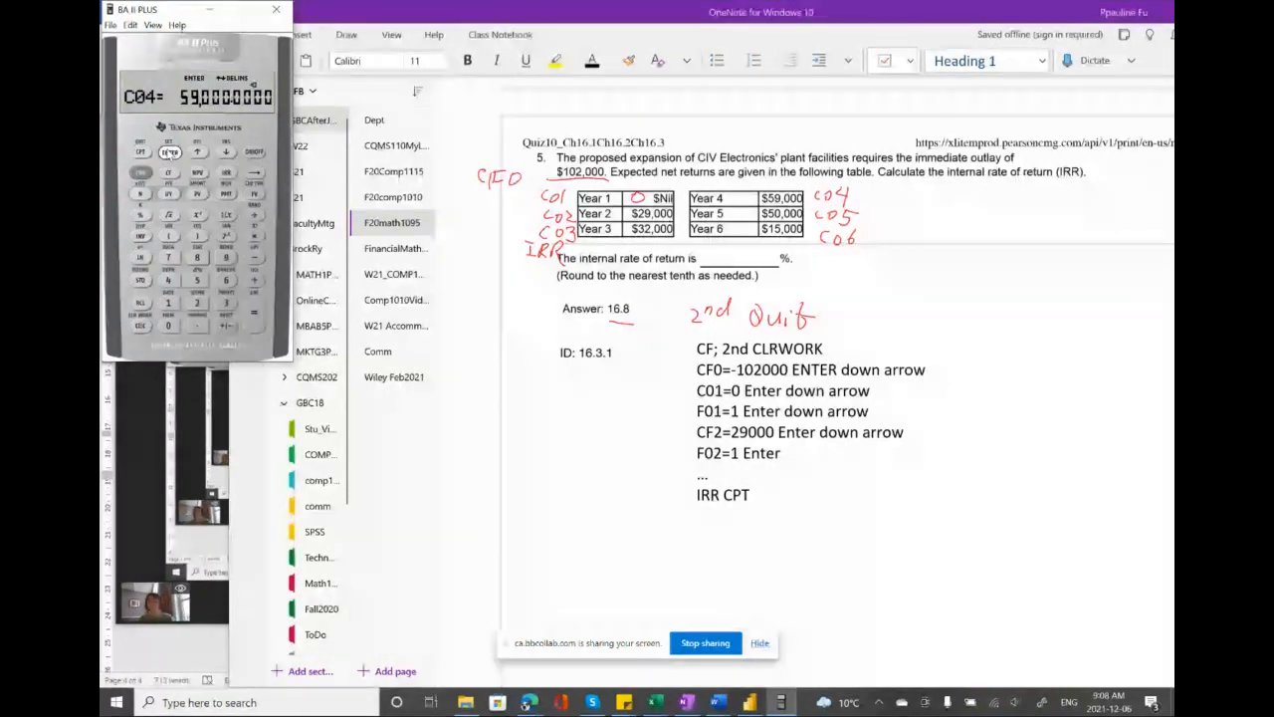
left_click(227, 151)
left_click(227, 151)
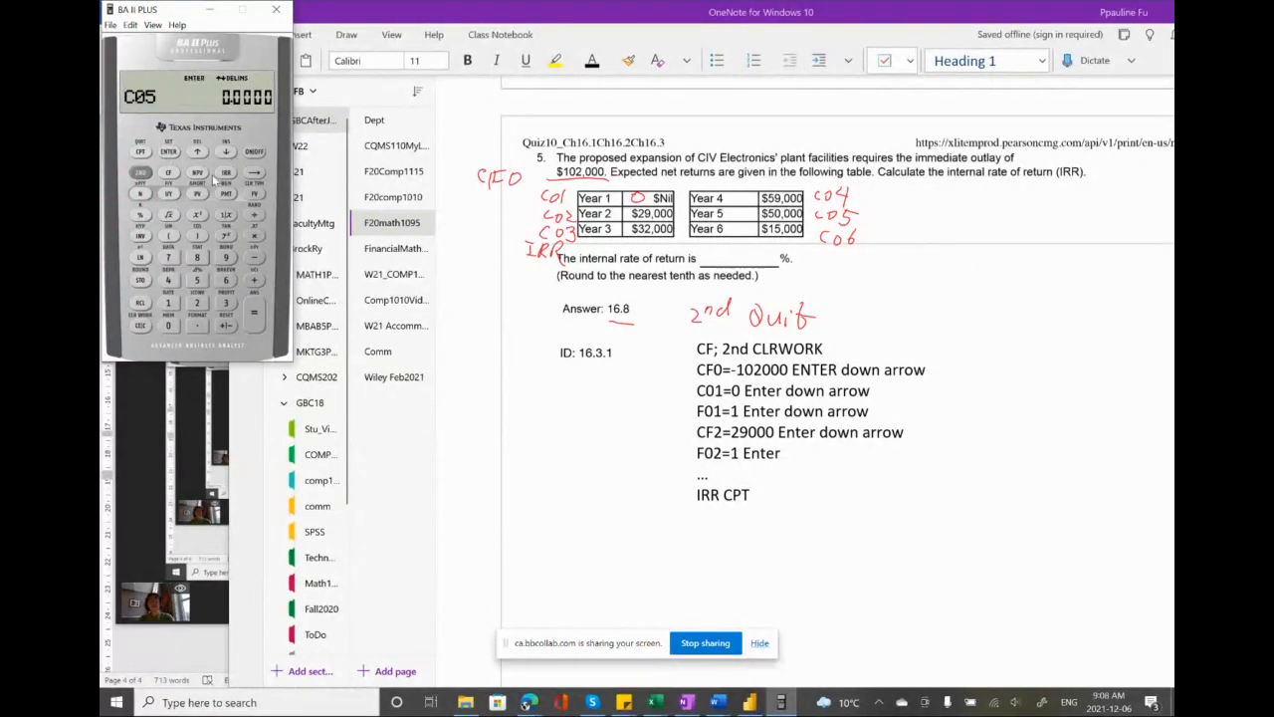
- Enter the year 5 cash flow C05 as 50,000, accept its default frequency and advance to C06
left_click(199, 280)
left_click(170, 326)
left_click(169, 326)
left_click(169, 326)
left_click(169, 326)
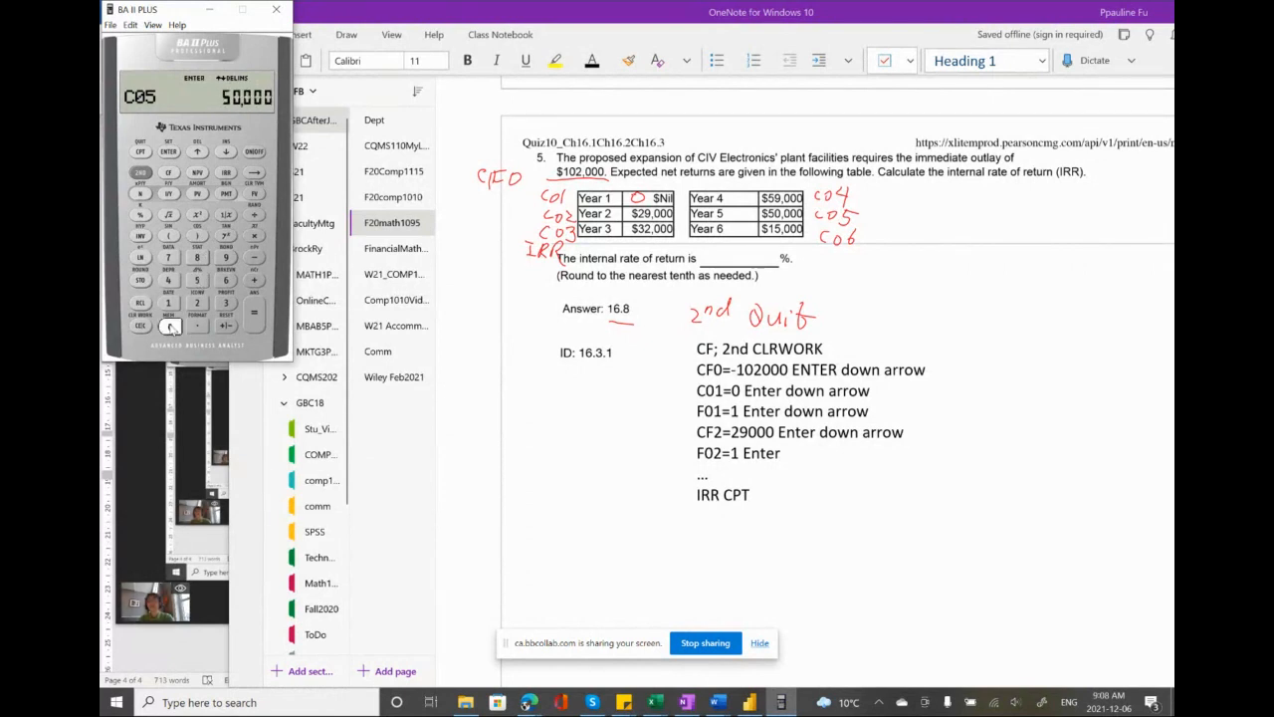
left_click(170, 151)
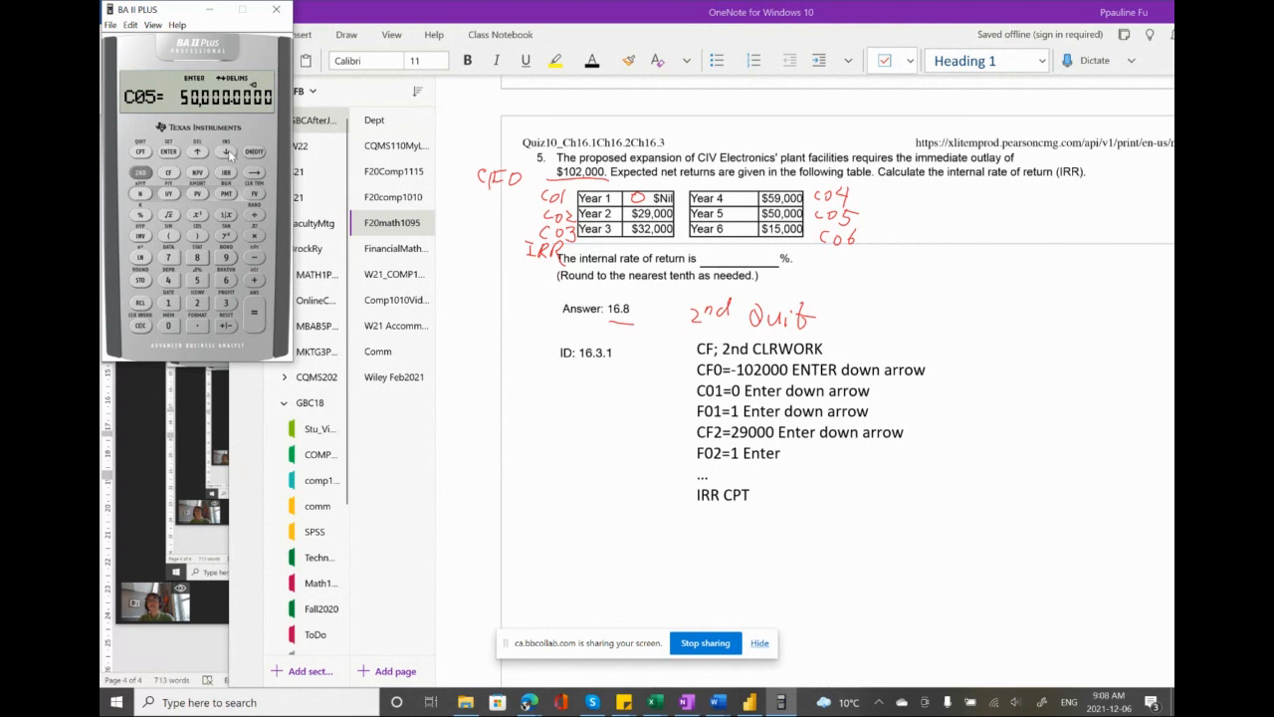
left_click(227, 152)
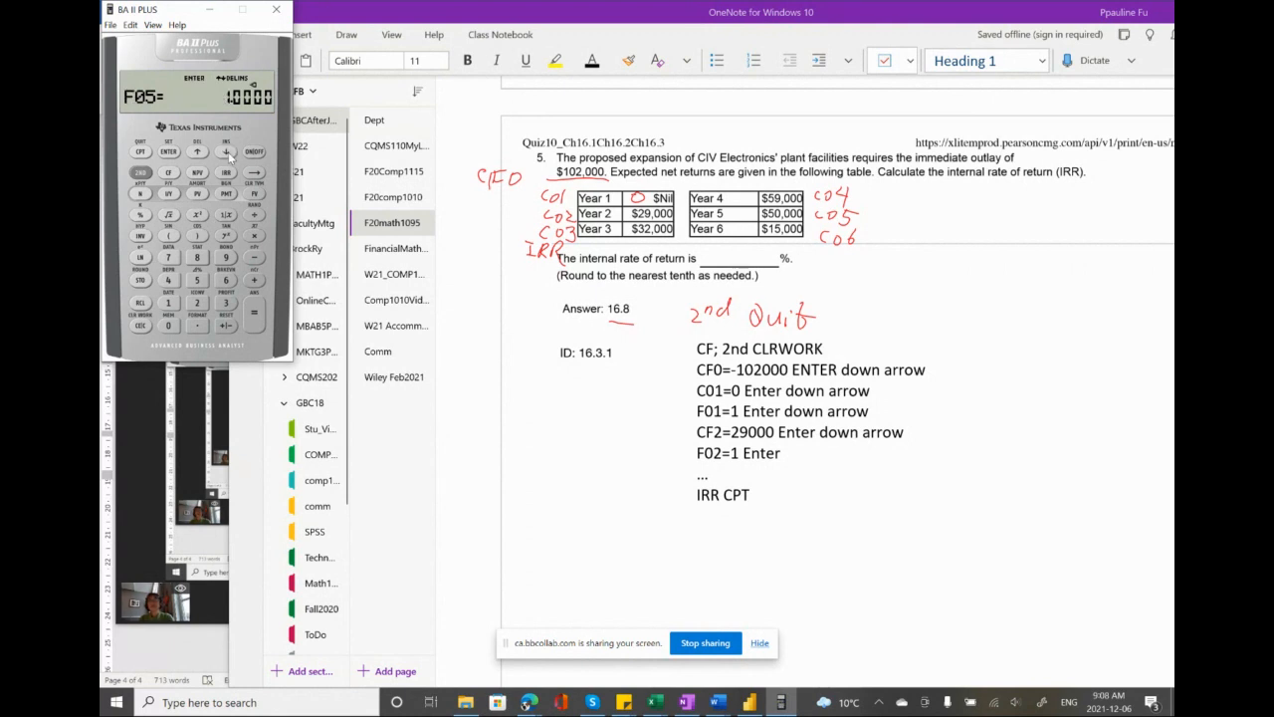
left_click(228, 152)
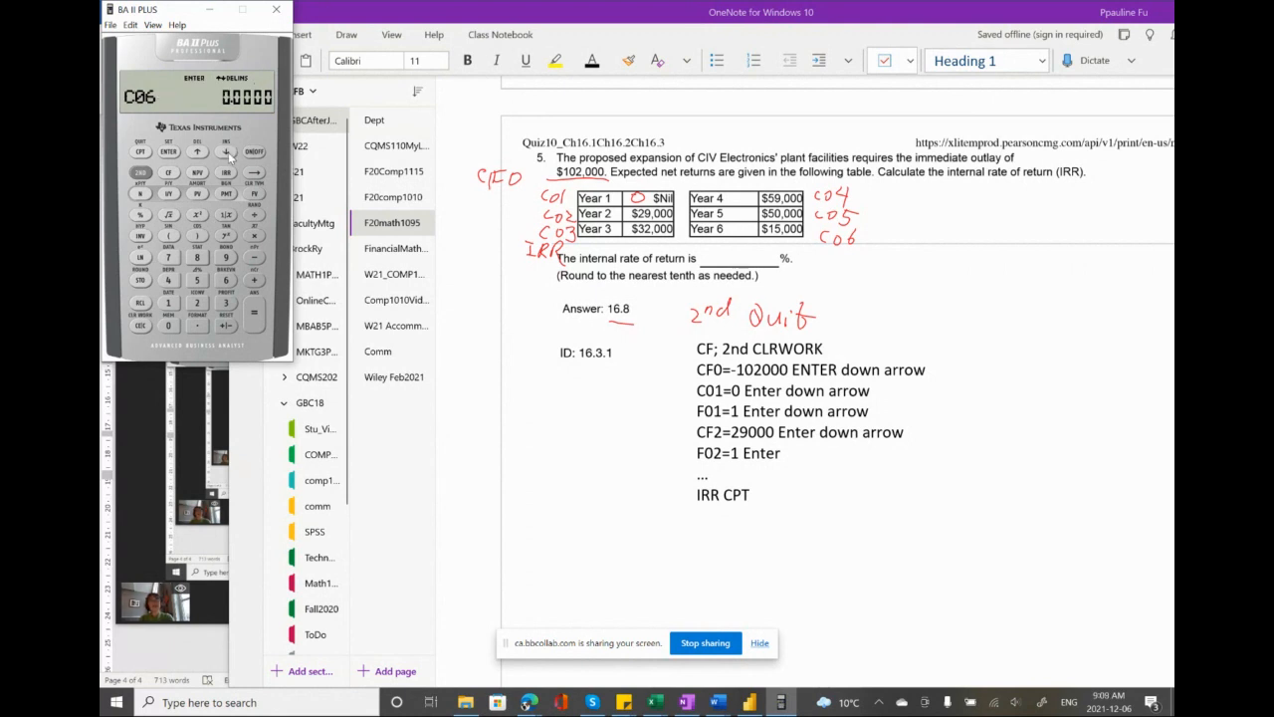
- Enter the year 6 cash flow C06 as 15,000, accept its default frequency and advance past it
left_click(169, 303)
left_click(198, 282)
left_click(168, 326)
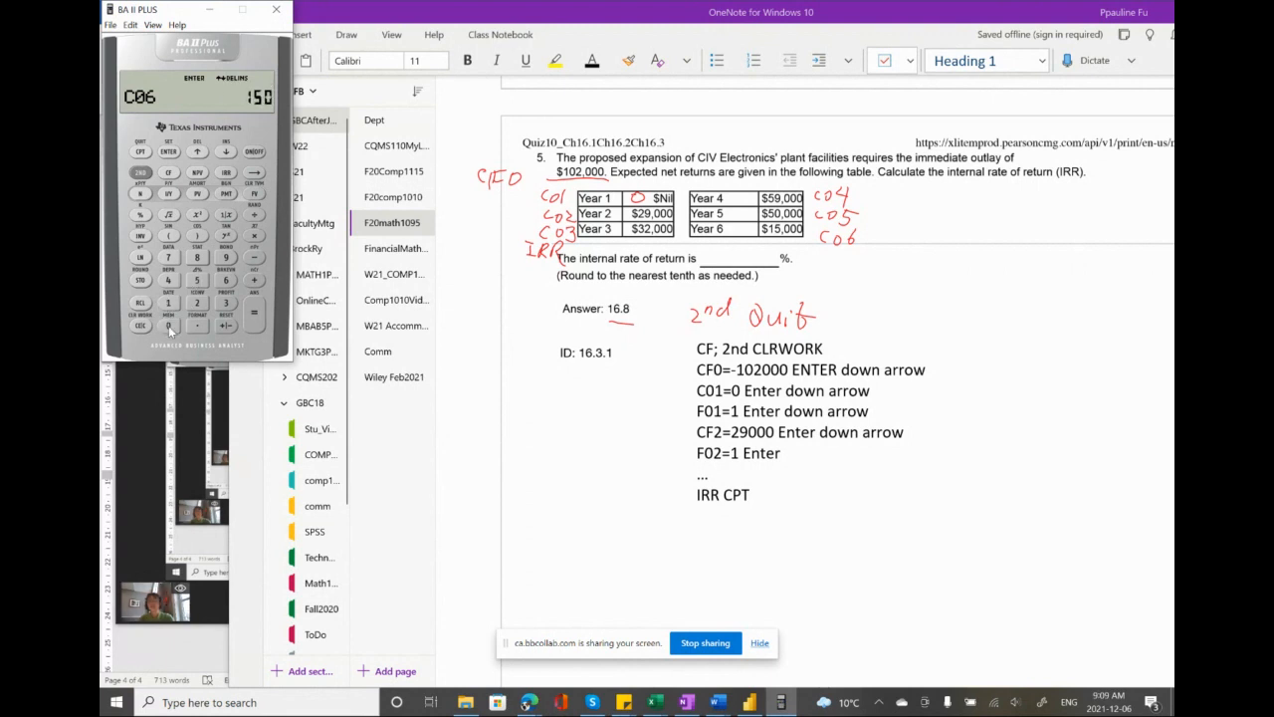
left_click(168, 327)
left_click(168, 327)
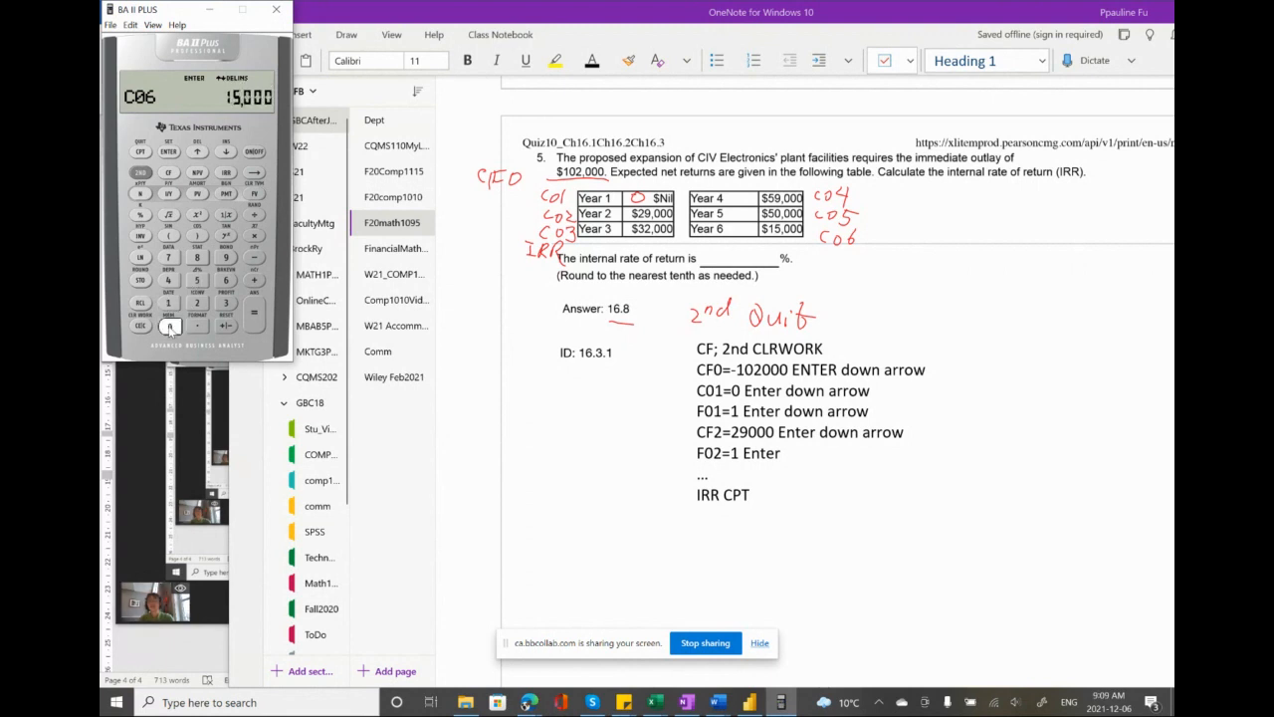
left_click(169, 153)
left_click(226, 153)
left_click(226, 152)
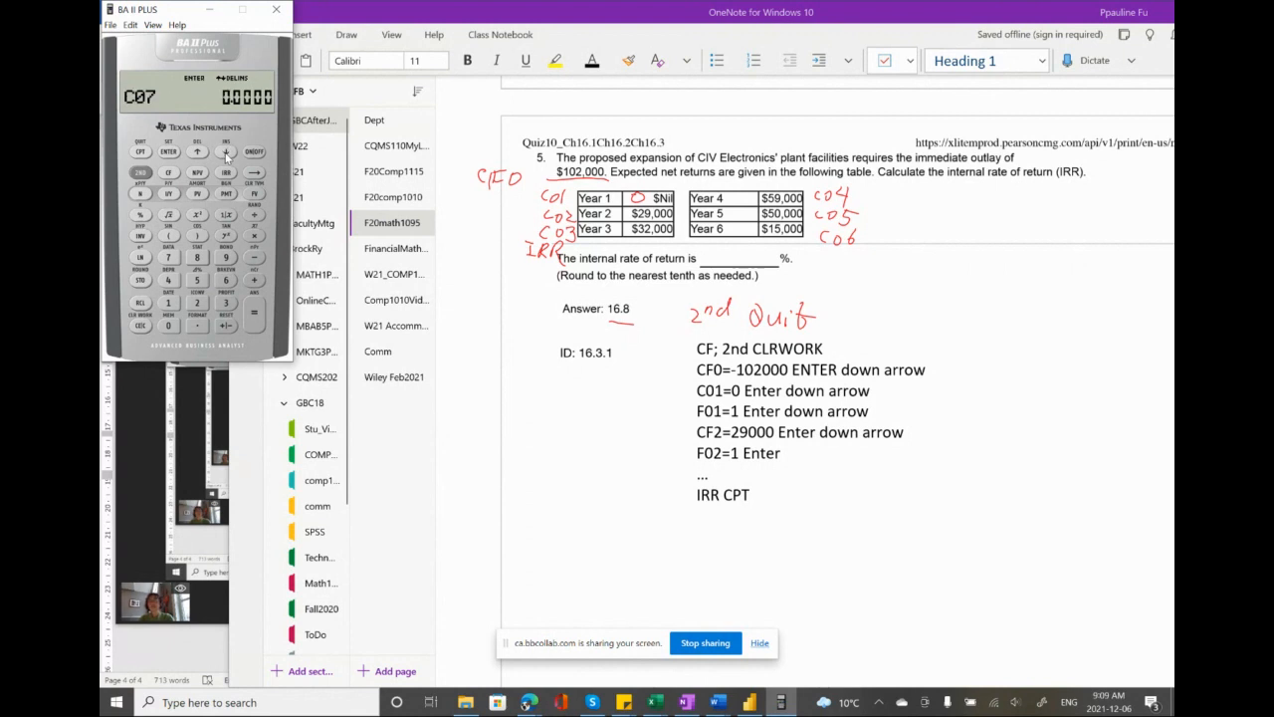
- Compute the IRR of the cash flows and handwrite "=16.785" beside IRR CPT in the OneNote notes
left_click(226, 172)
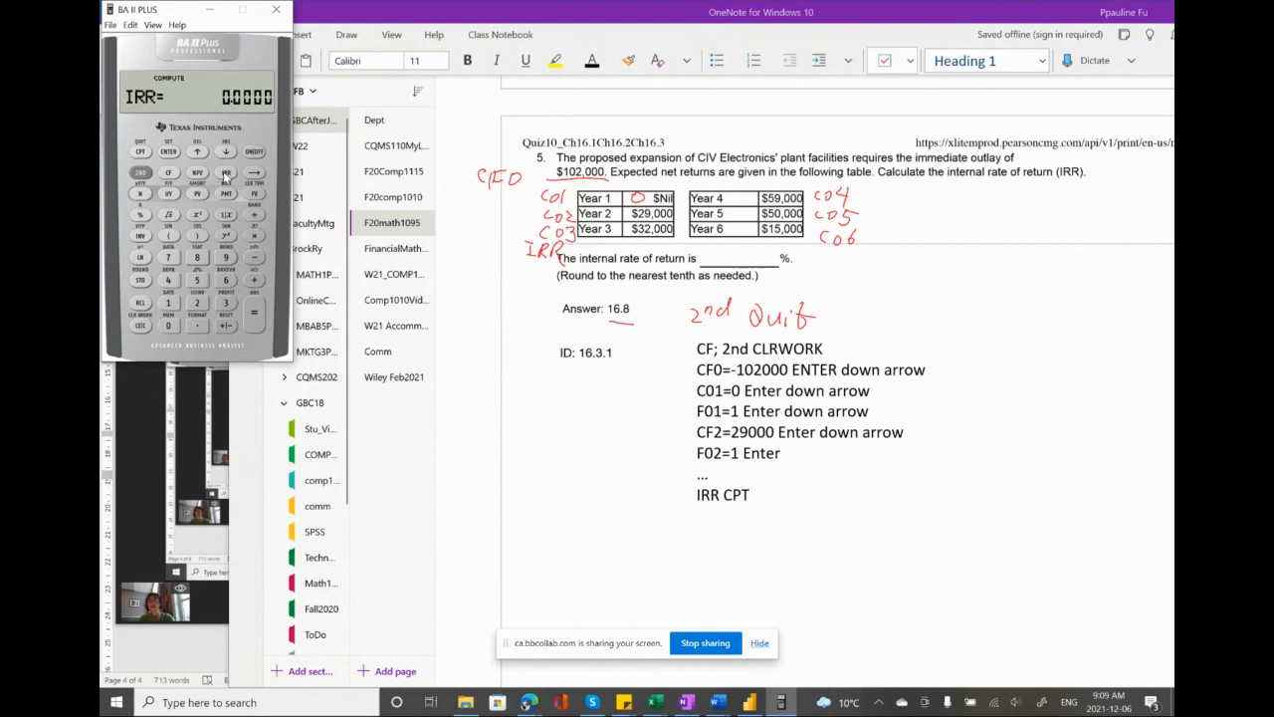
left_click(141, 152)
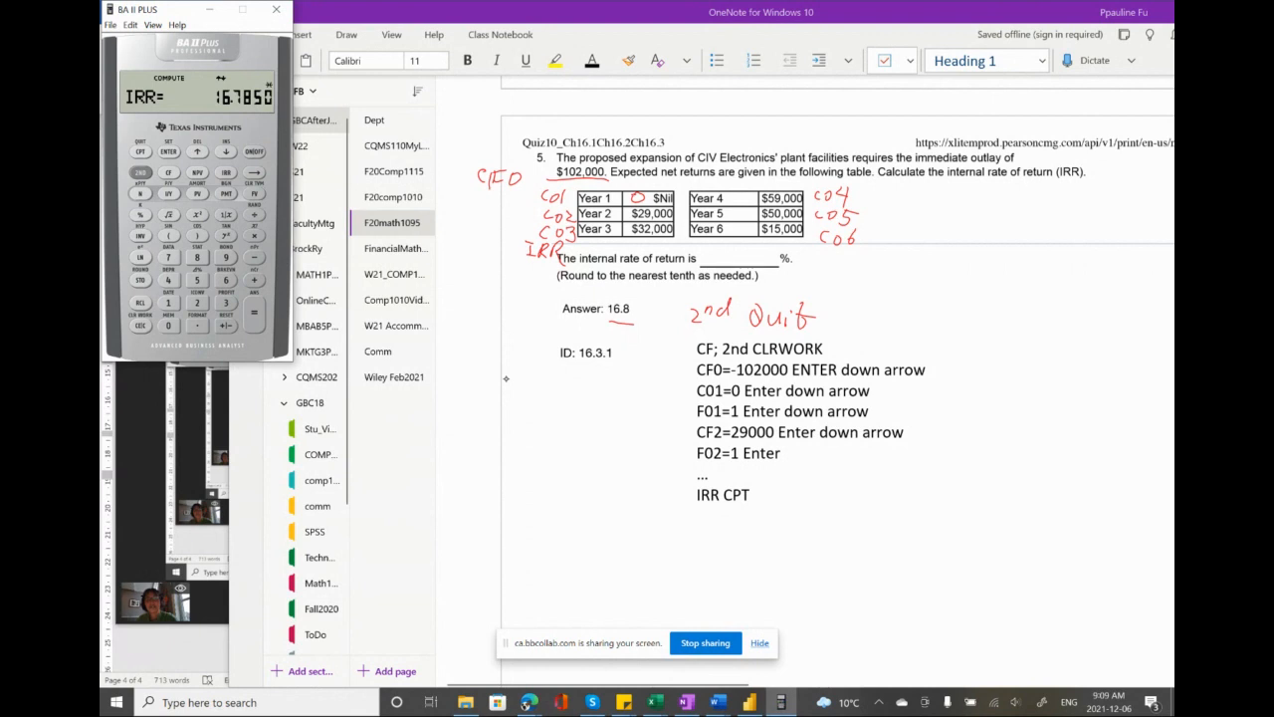
left_click_drag(763, 496, 772, 495)
left_click_drag(763, 501, 772, 502)
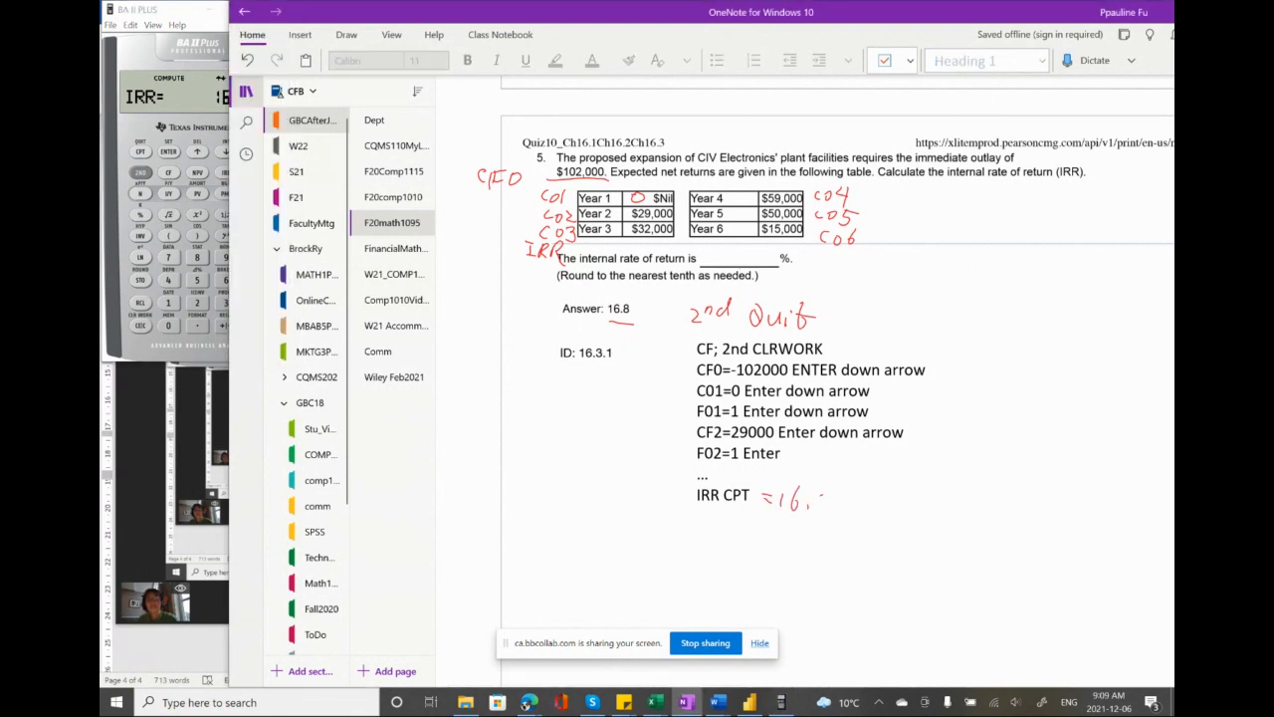
mouse_move(853, 497)
left_mouse_down()
mouse_move(852, 512)
mouse_move(869, 494)
left_mouse_up()
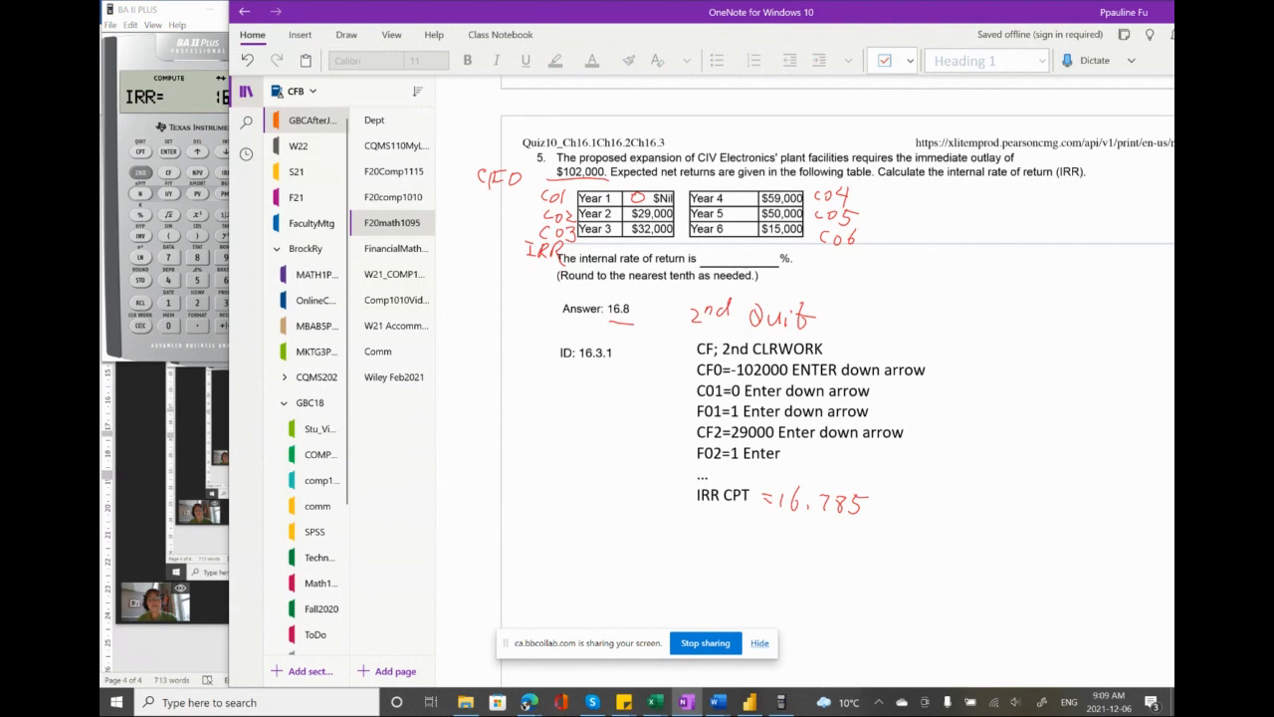
- Bring the BA II Plus calculator forward and check the class chat in the Collaborate browser session
left_click(171, 14)
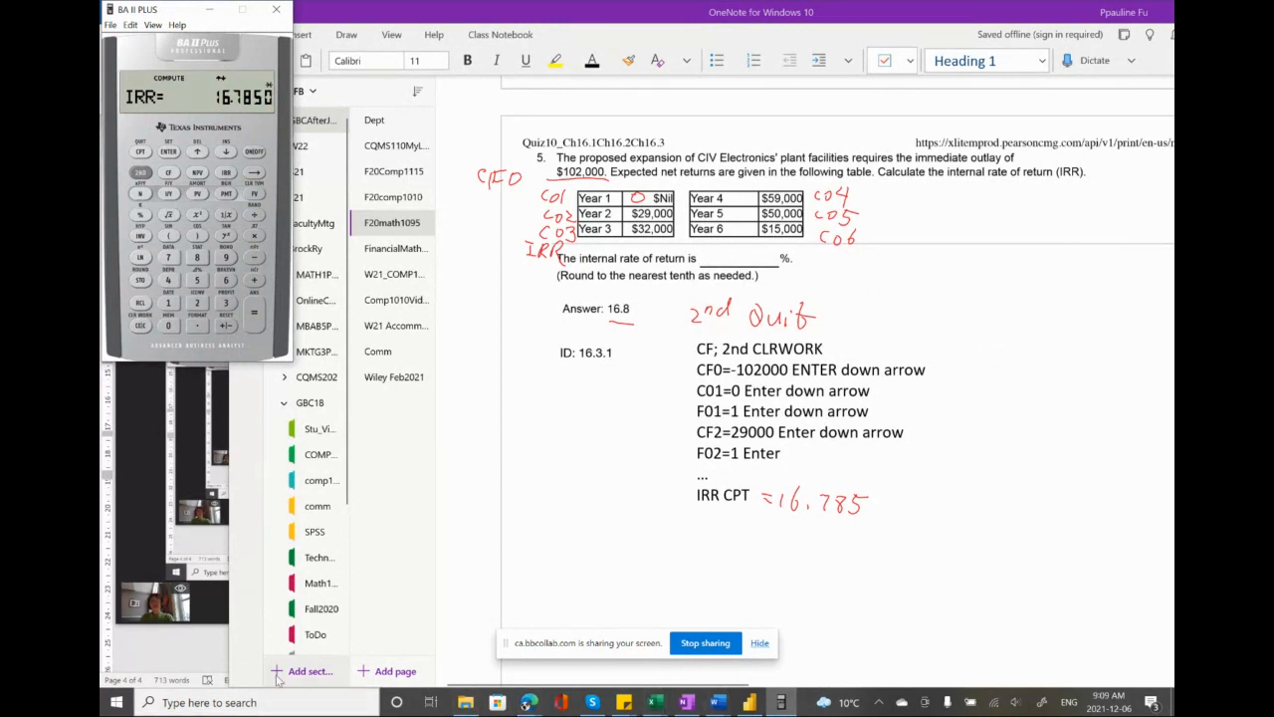
left_click(128, 507)
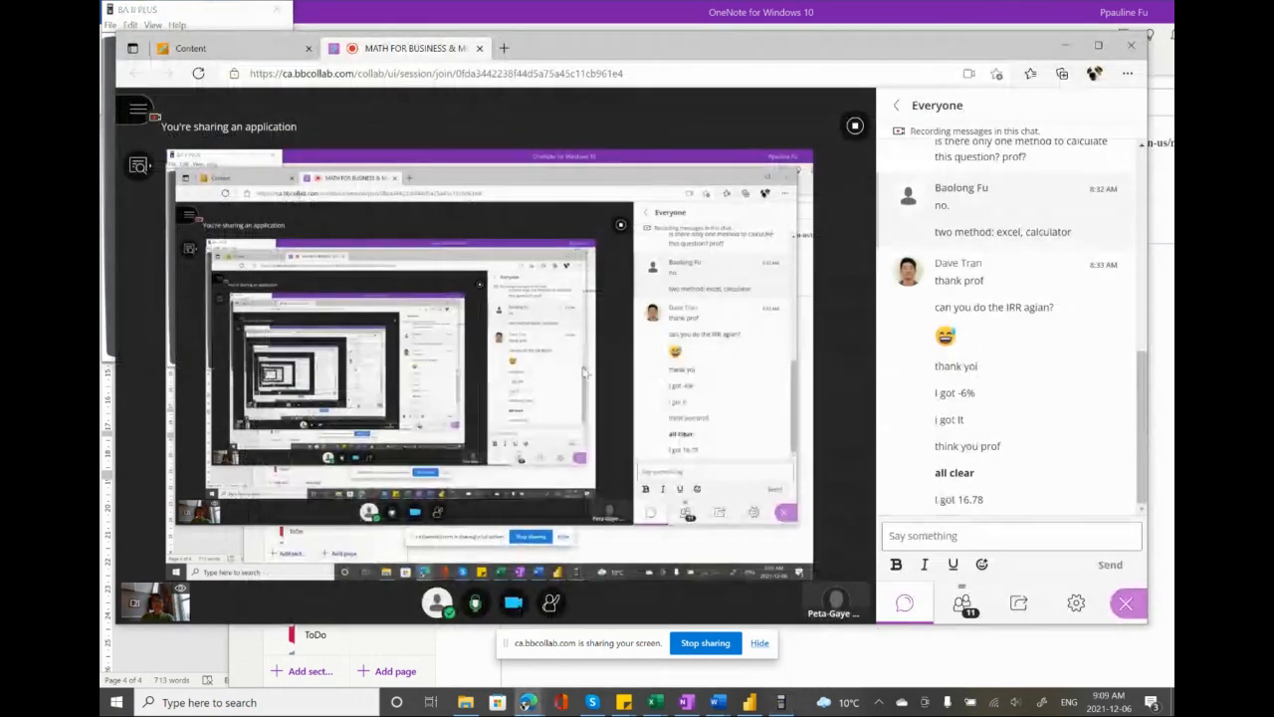